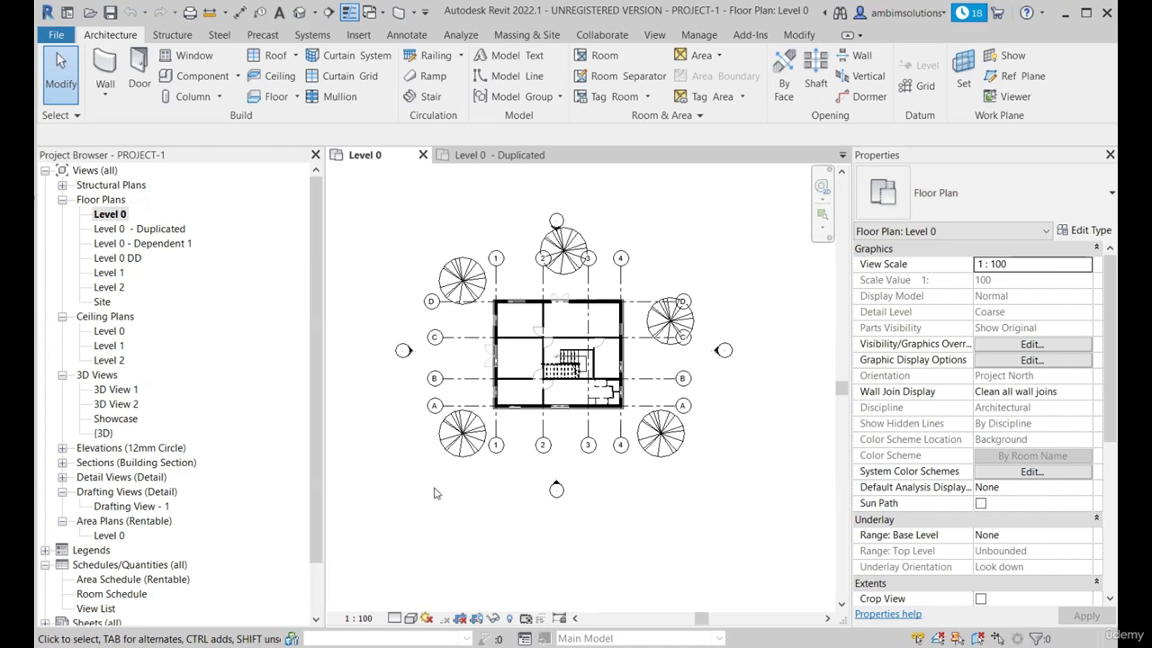
Expand the Sheets category in the project browser and select sheet A100 - Unnamed.
scroll(189, 401, "down", 2)
scroll(136, 439, "up", 2)
scroll(106, 531, "down", 2)
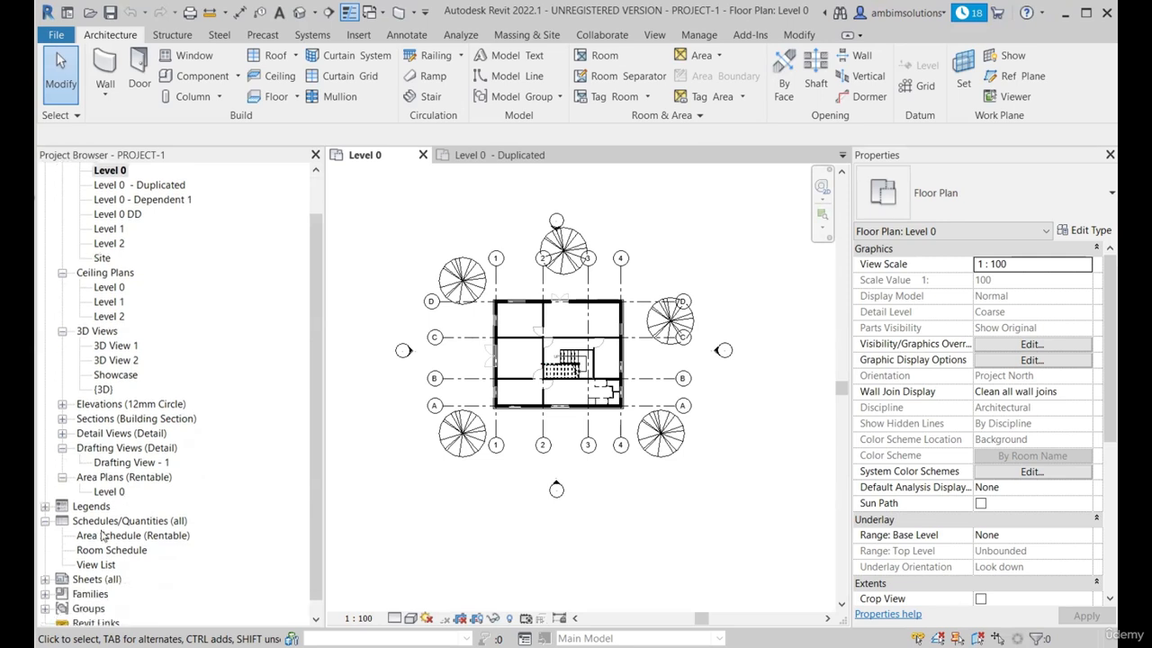
scroll(77, 572, "down", 1)
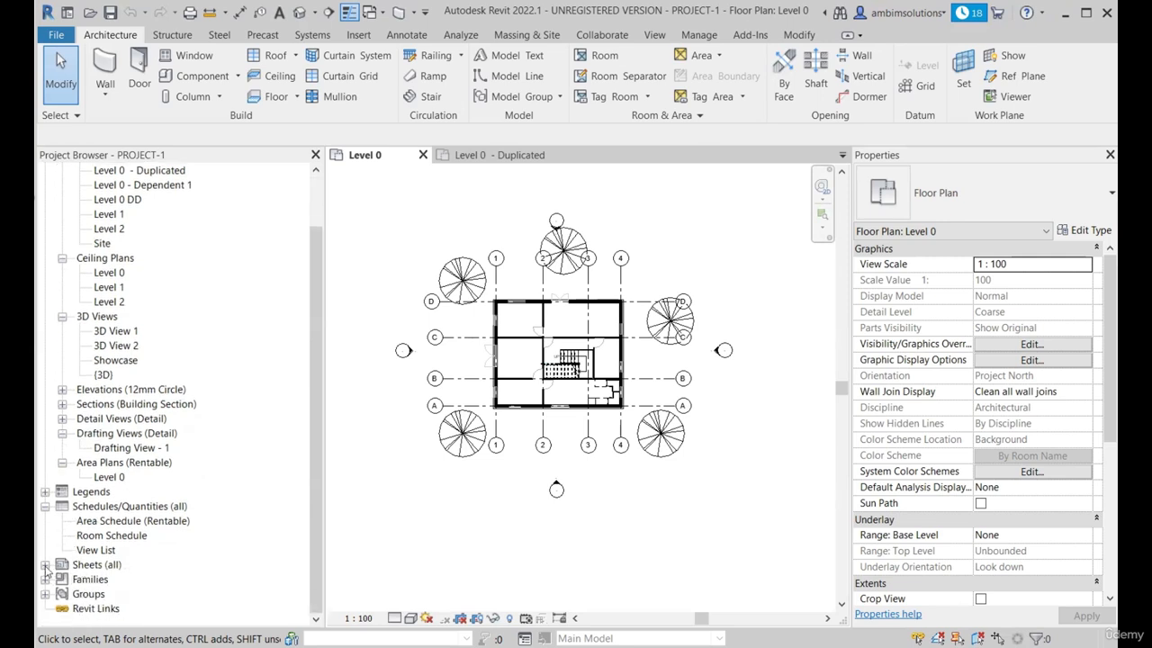
left_click(45, 565)
scroll(95, 572, "down", 1)
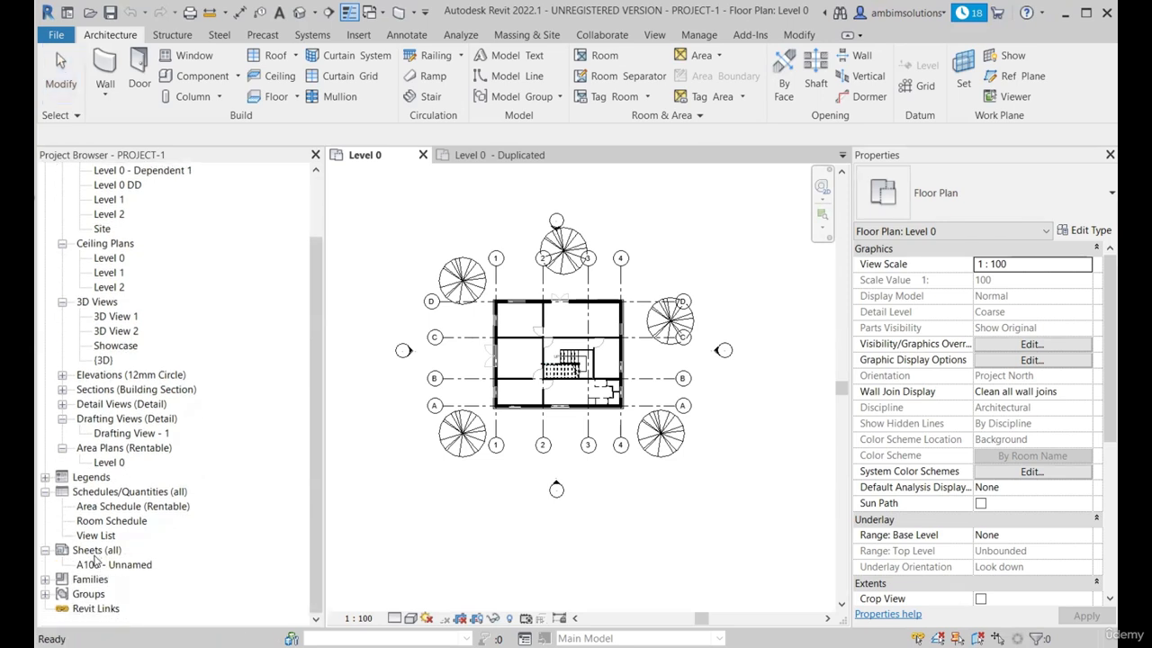
left_click(94, 551)
left_click(106, 564)
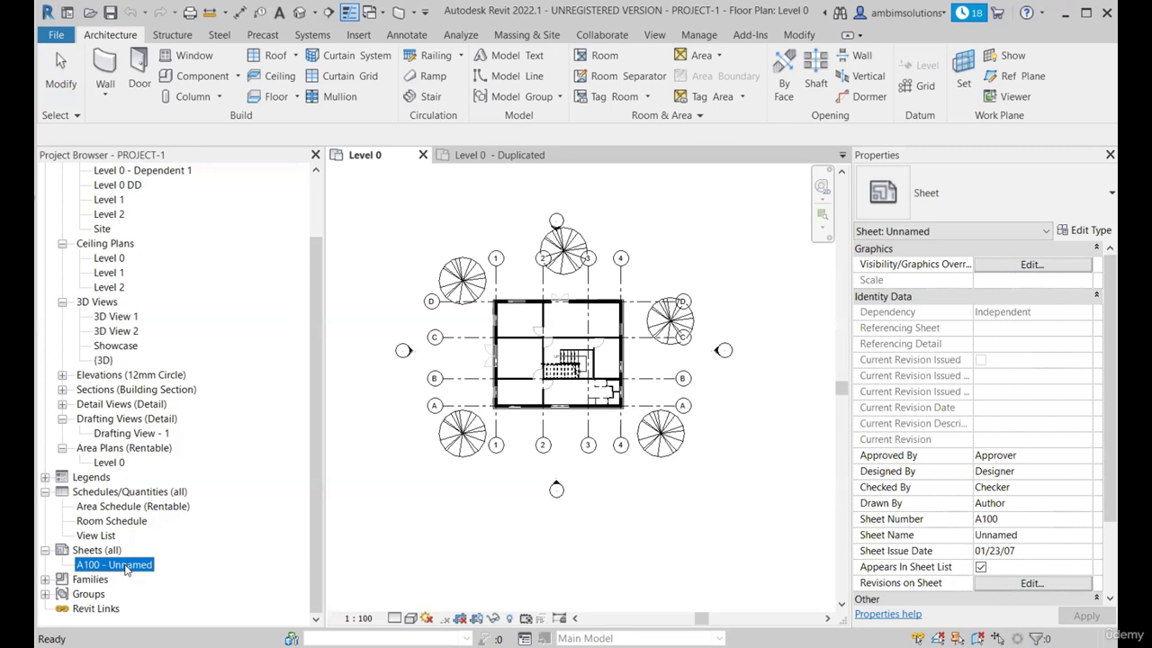
Open sheet A100 - Unnamed, close it, and open it again from the project browser.
right_click(126, 569)
left_click(158, 308)
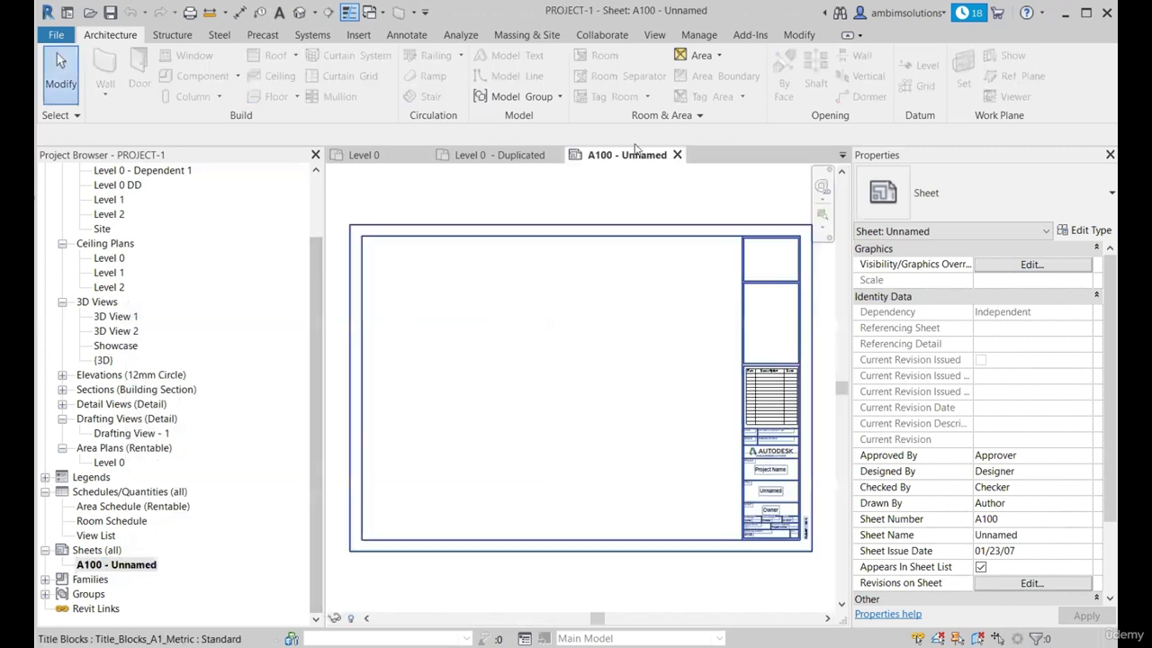
left_click(677, 155)
double_click(132, 566)
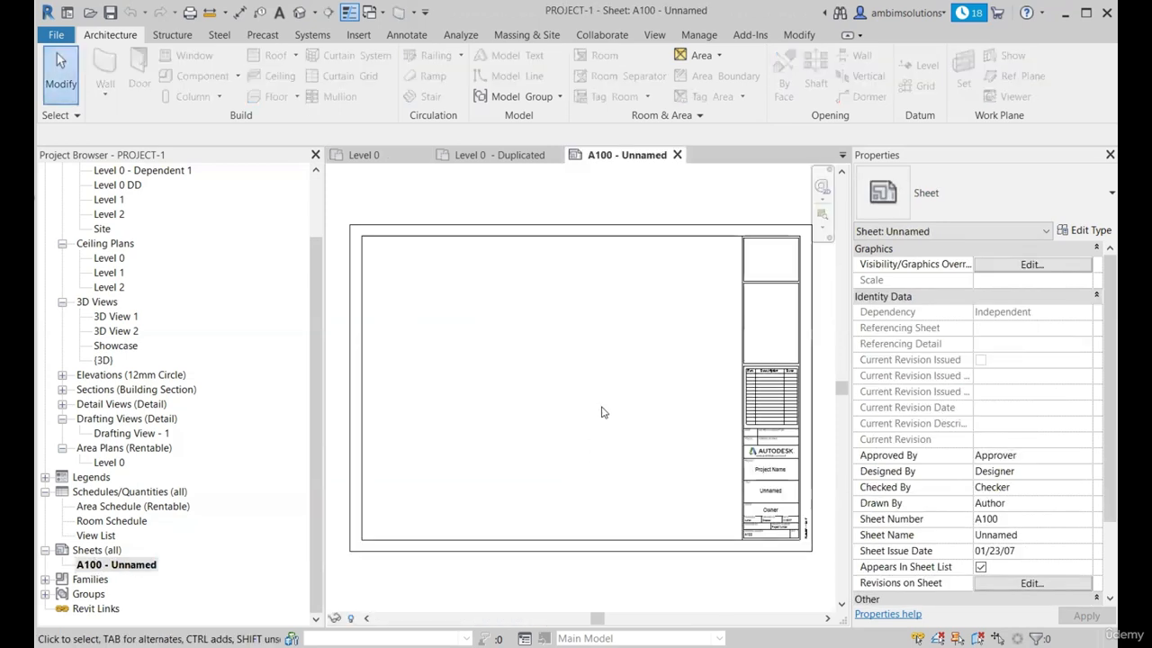
Examine the border and title block layout of sheet A100.
scroll(603, 412, "down", 1)
scroll(732, 476, "up", 3)
scroll(576, 485, "down", 4)
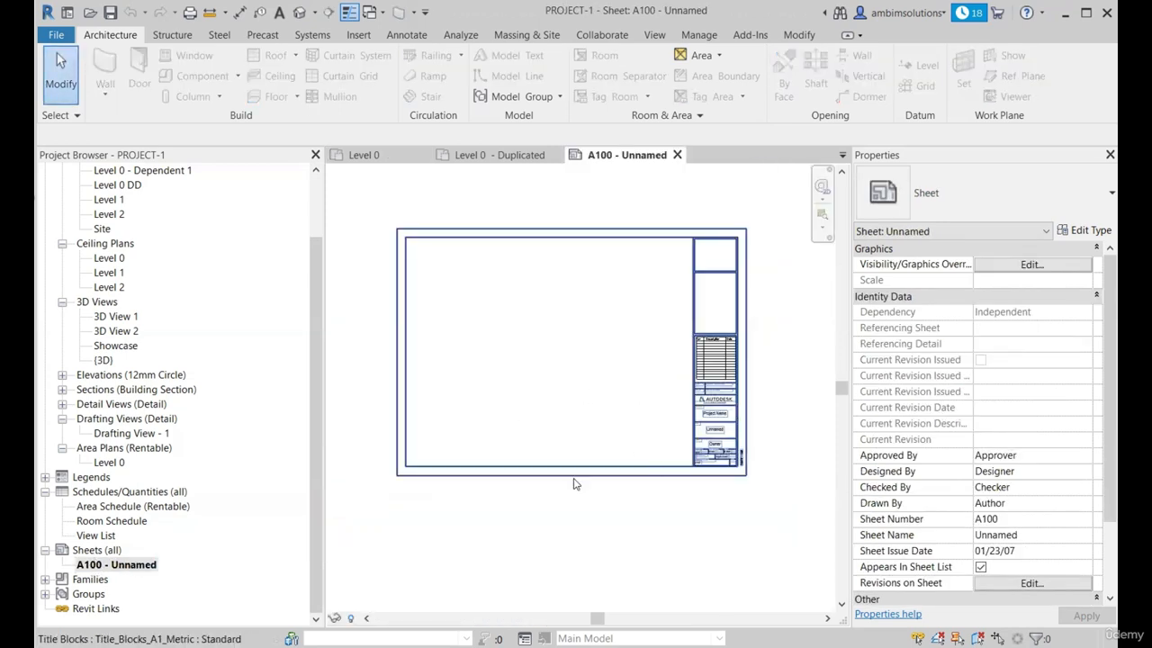
scroll(499, 402, "up", 1)
scroll(523, 275, "down", 2)
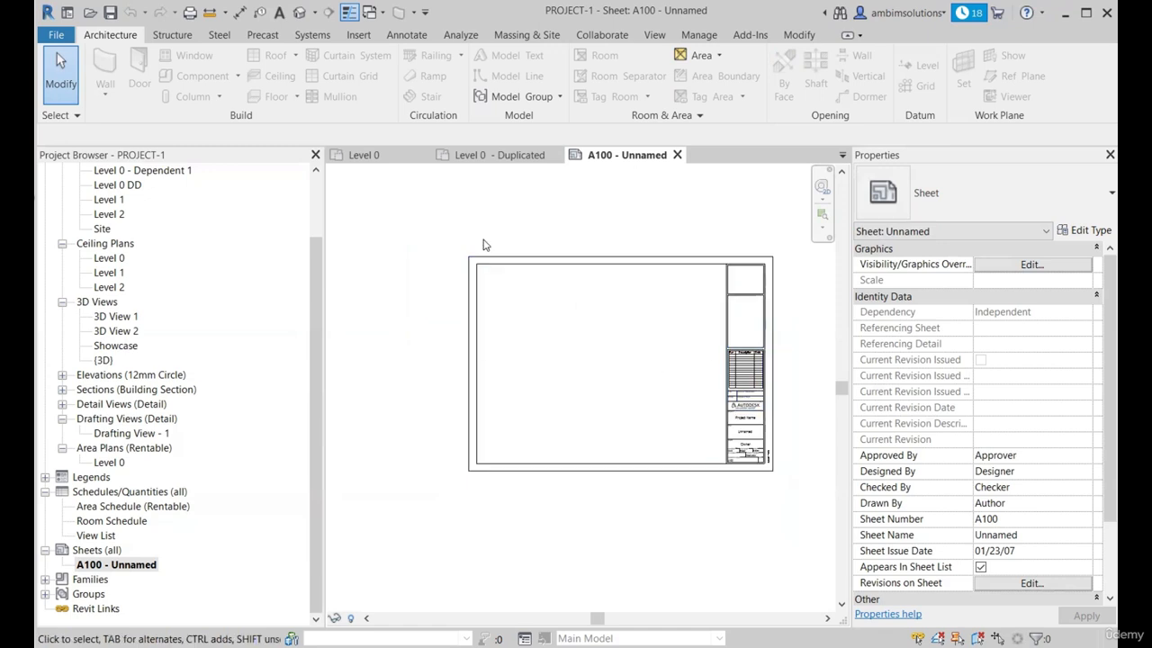
scroll(770, 392, "up", 2)
scroll(758, 293, "down", 2)
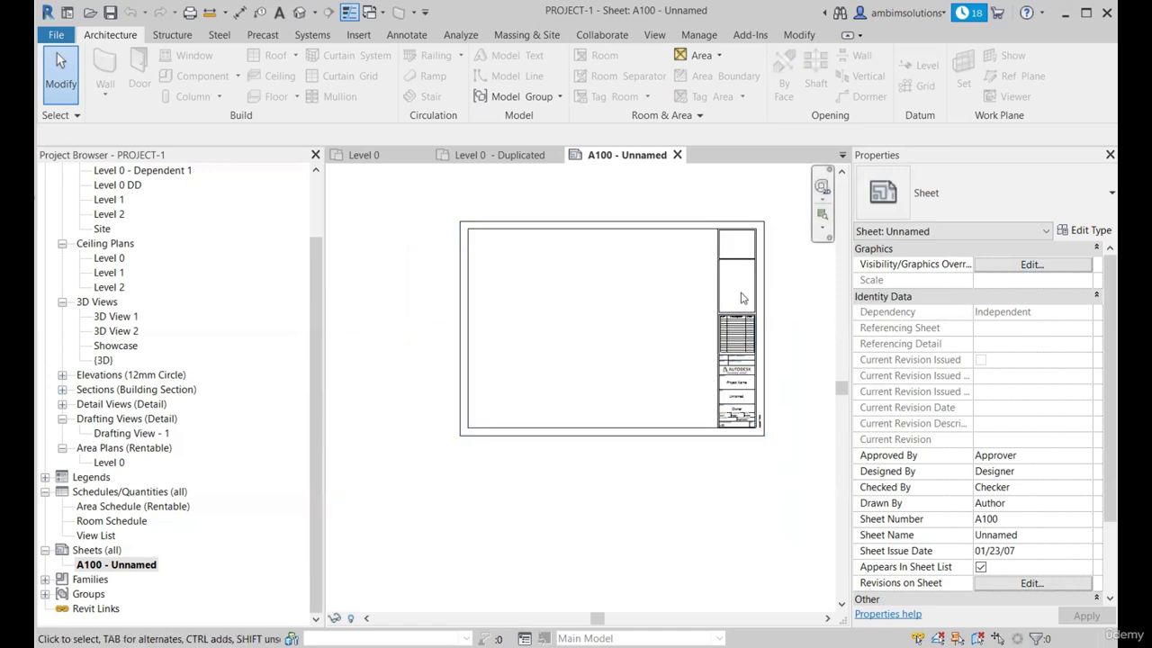
scroll(632, 315, "up", 1)
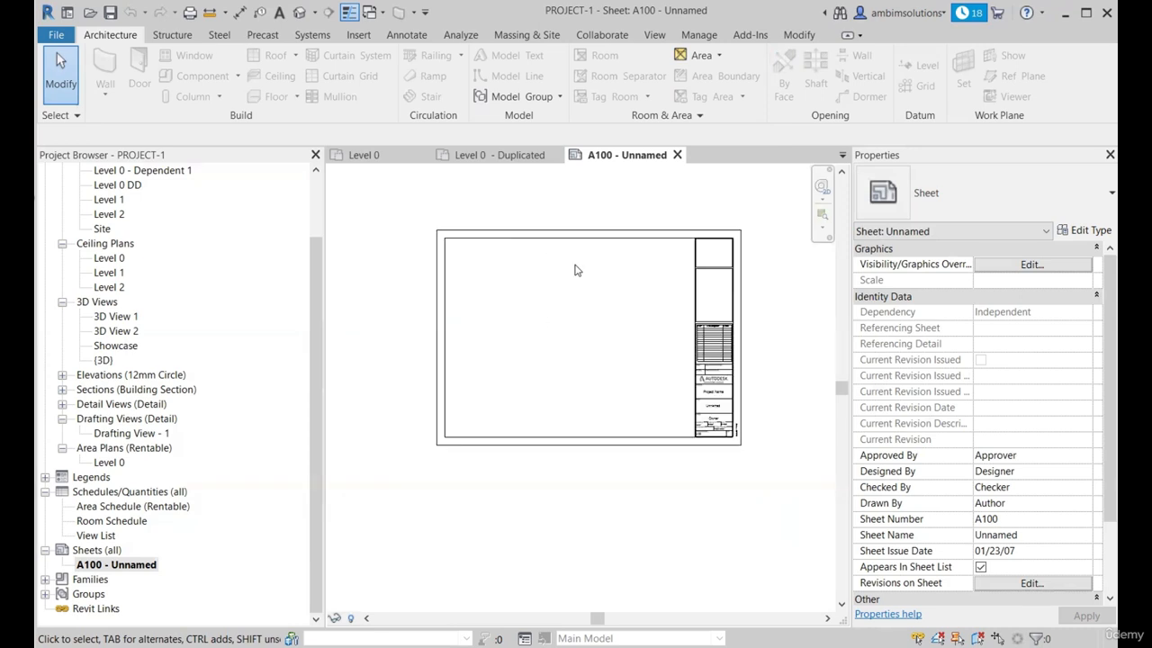
Select the sheet's title block, check which title block types are available for it, and clear the selection.
scroll(567, 252, "up", 1)
left_click(558, 241)
scroll(576, 315, "down", 1)
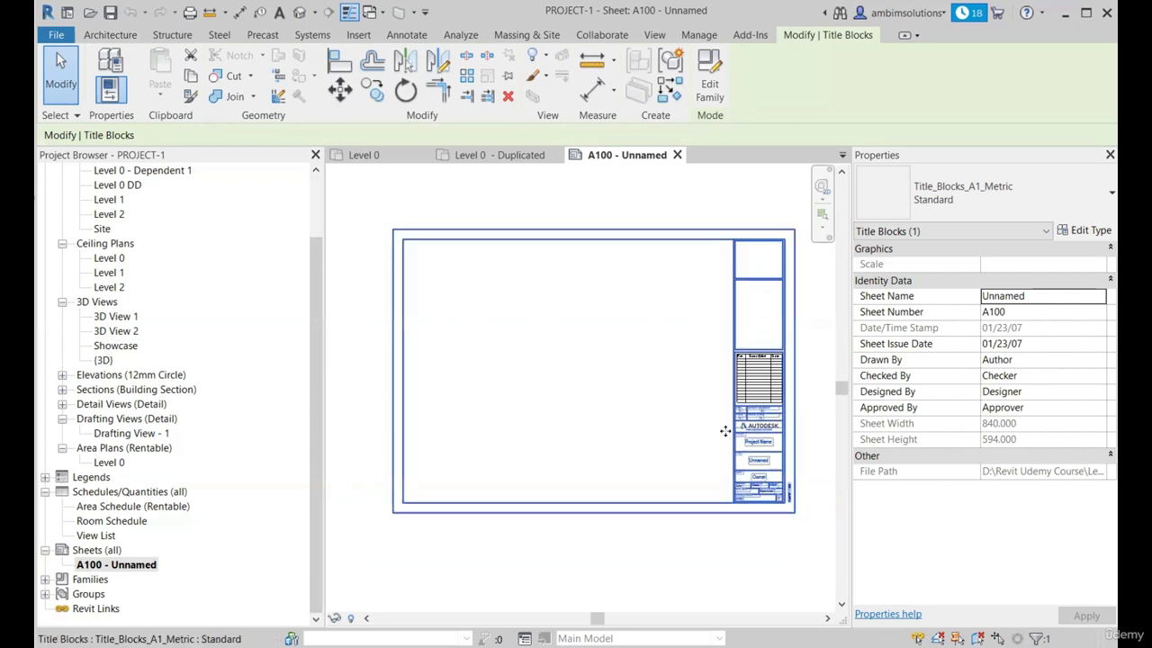
left_click(987, 191)
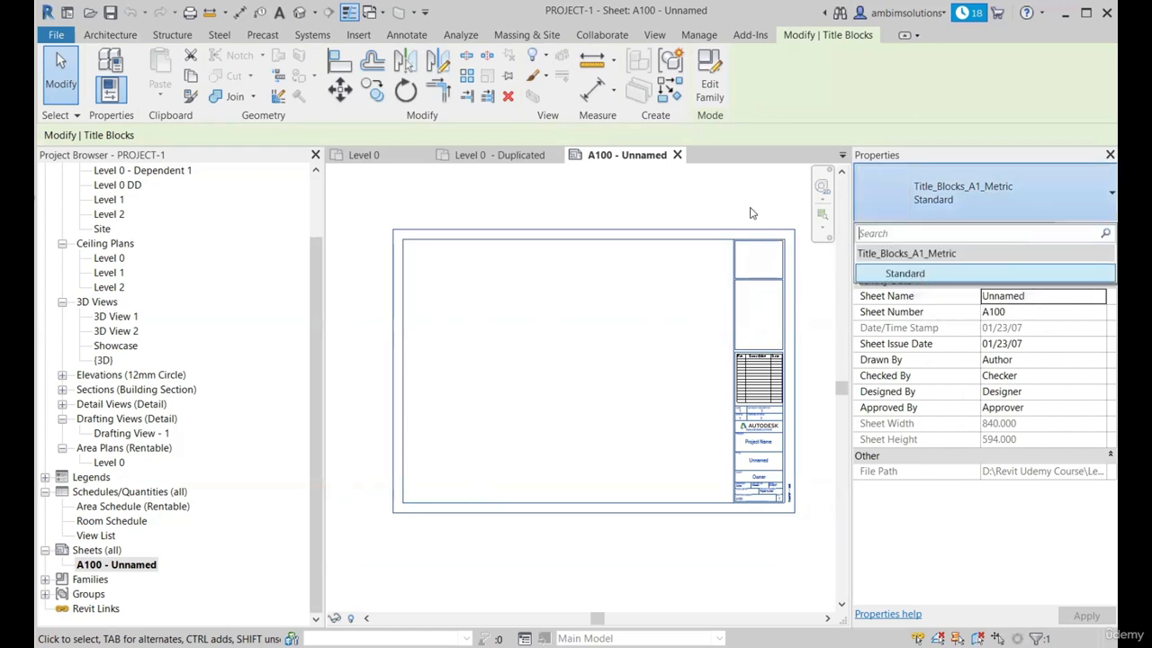
left_click(730, 212)
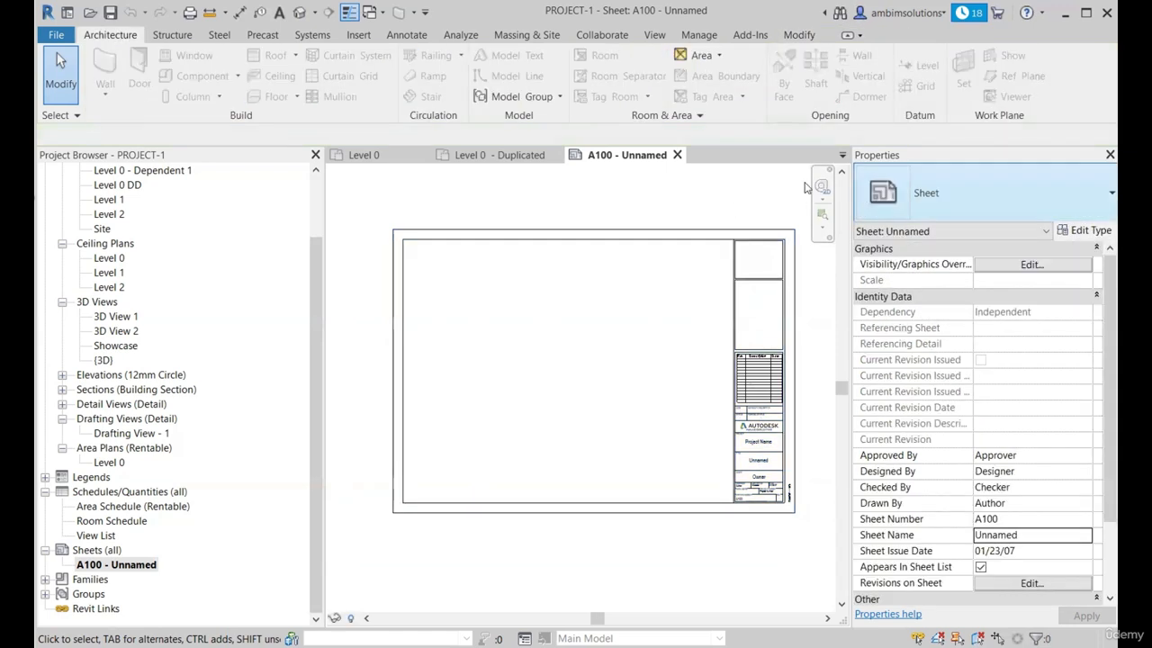
left_click(736, 246)
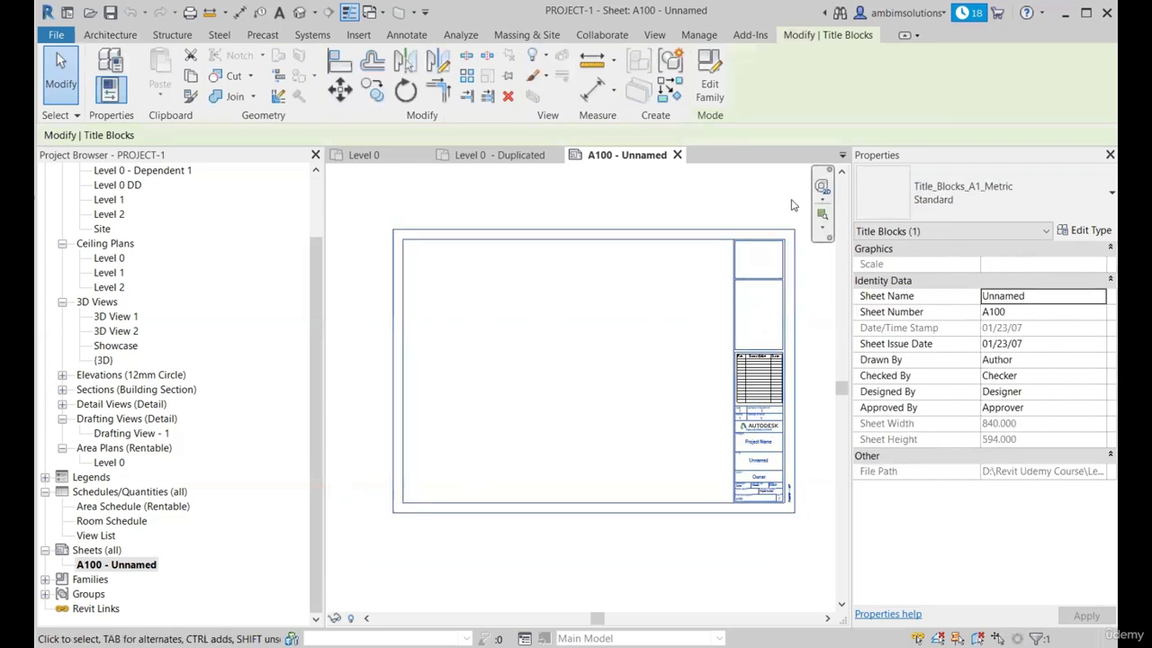
left_click(666, 182)
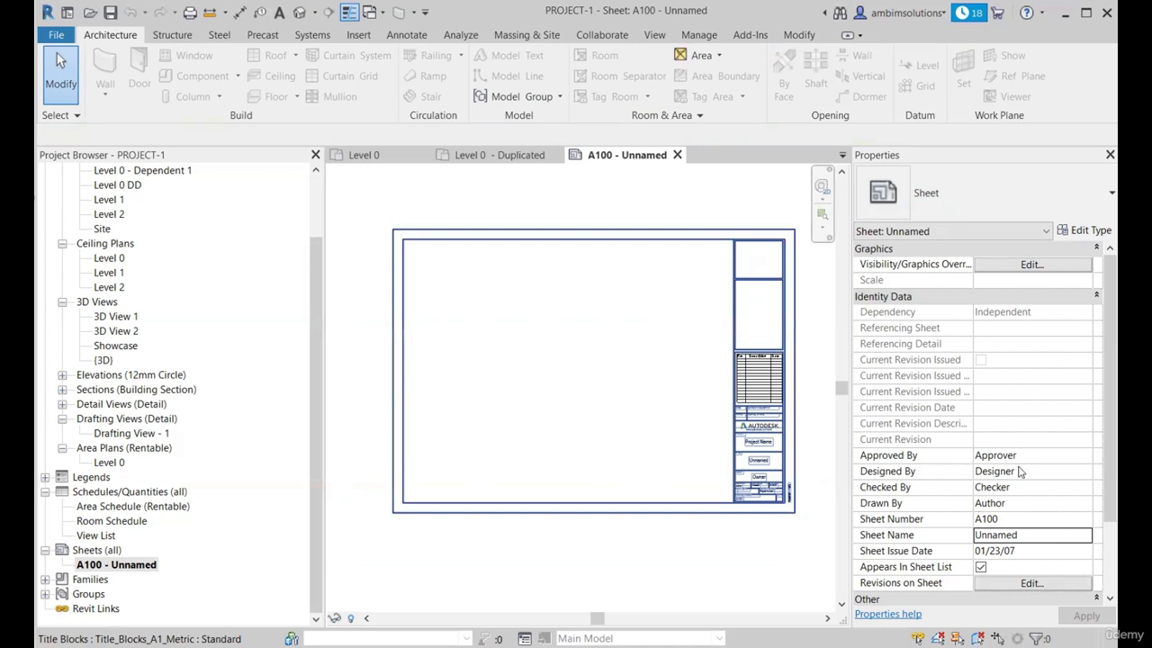
Review the sheet's Approved By, Designed By, Checked By, Drawn By and Sheet Number properties and its title block.
scroll(996, 397, "down", 2)
left_click(1012, 398)
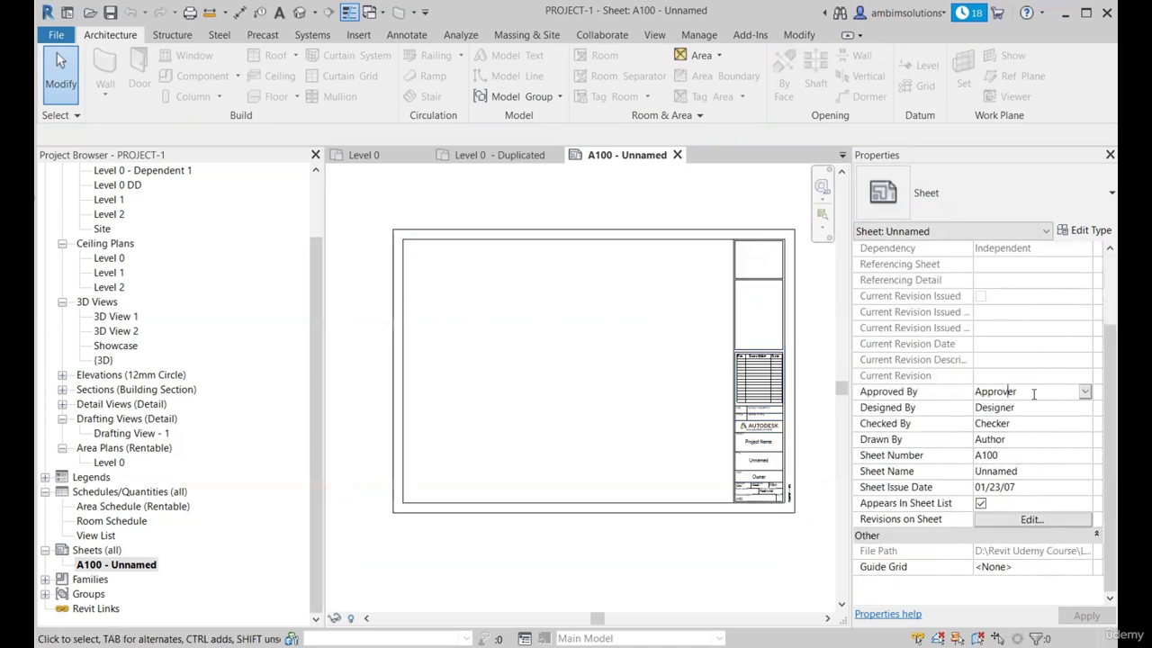
left_click_drag(1033, 395, 966, 396)
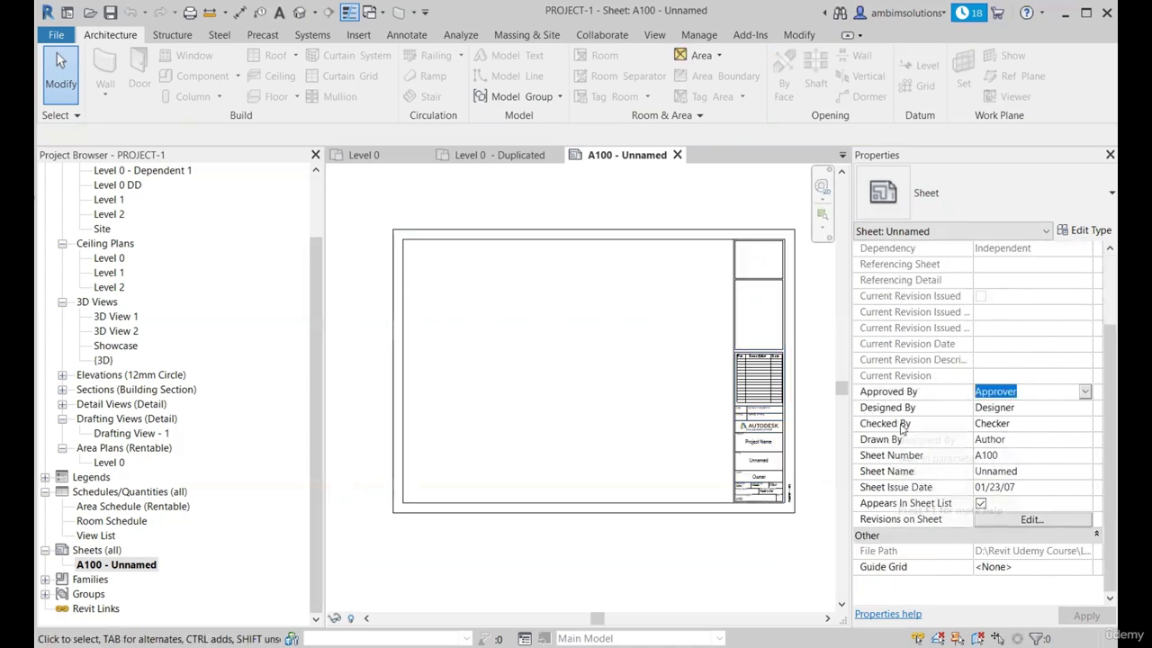
left_click(1037, 415)
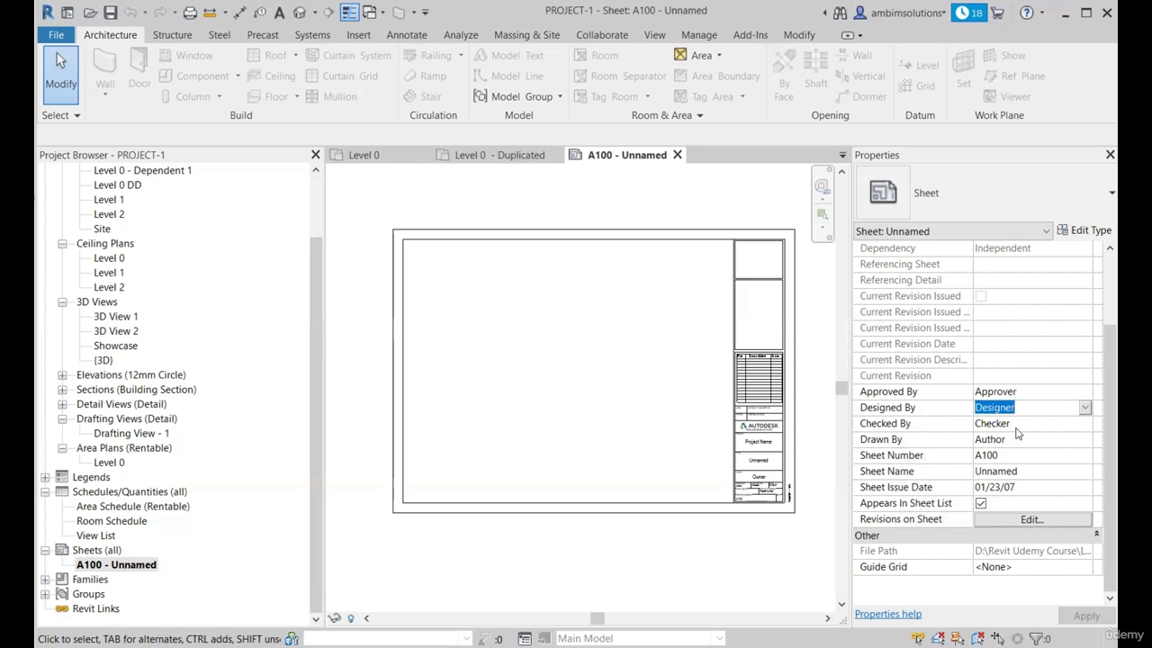
left_click(1016, 428)
left_click(1008, 445)
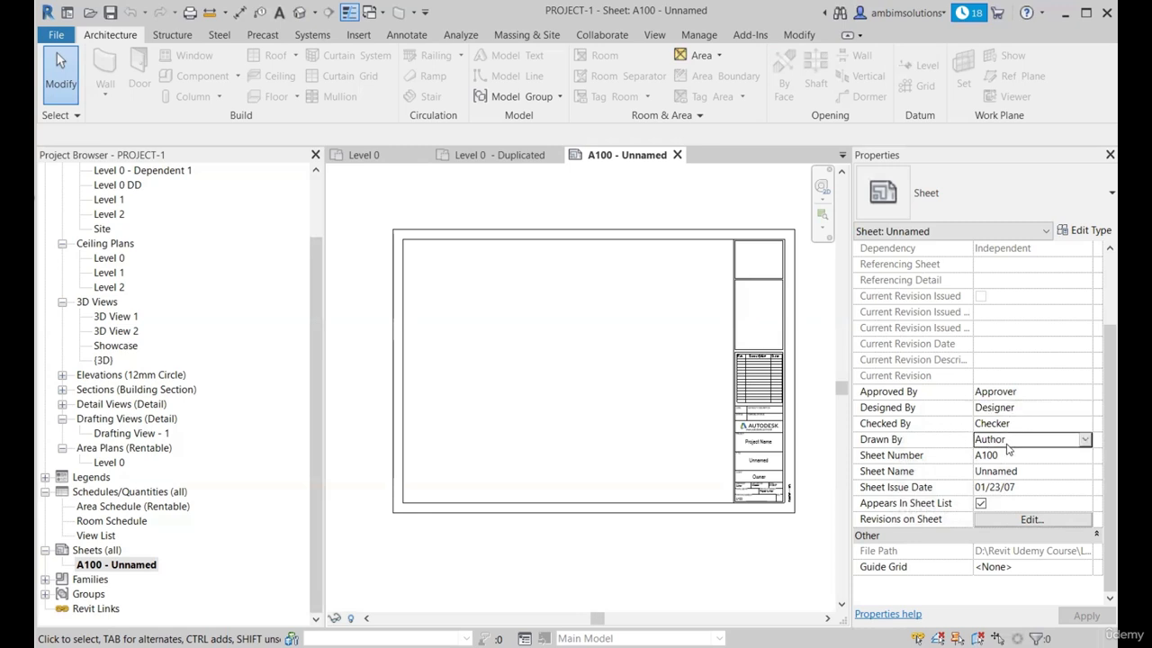
left_click_drag(1008, 450, 904, 453)
left_click(1009, 457)
scroll(769, 474, "up", 3)
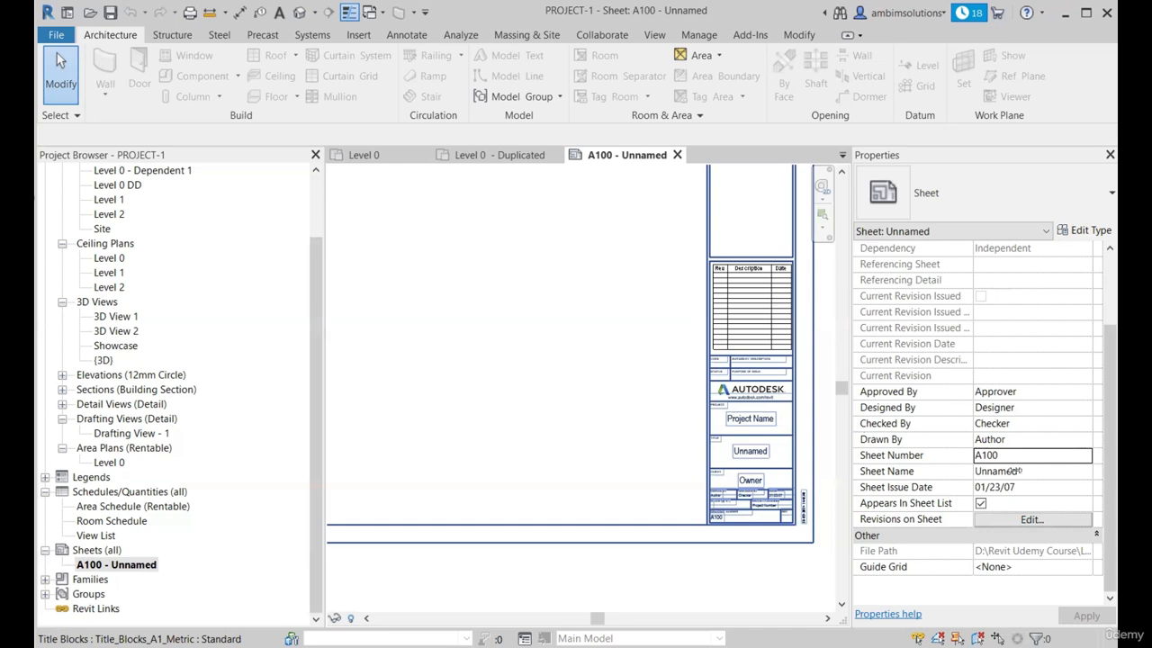
Set the Sheet Name property of sheet A100 to Sample.
left_click(1021, 471)
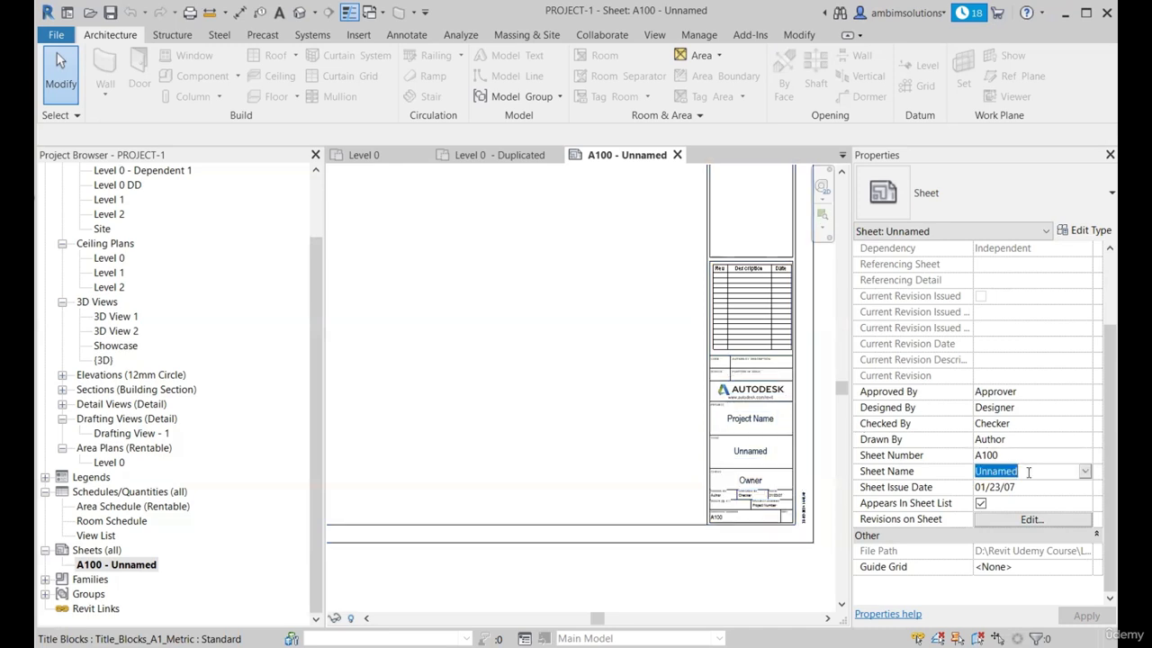
type("Sample")
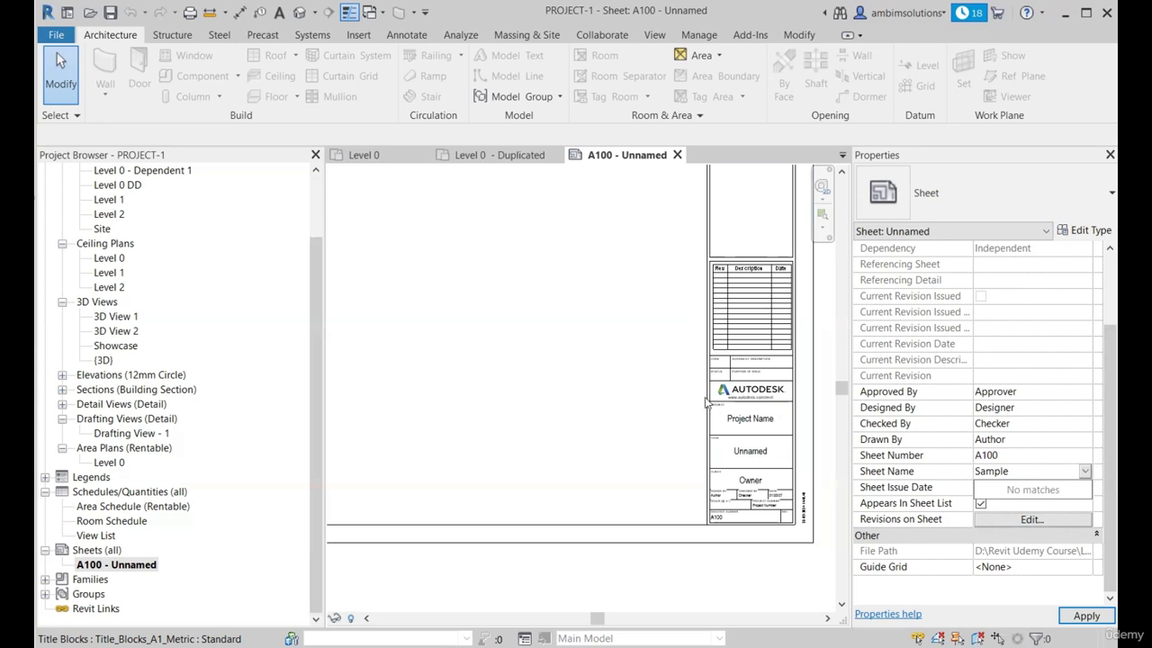
key("Return")
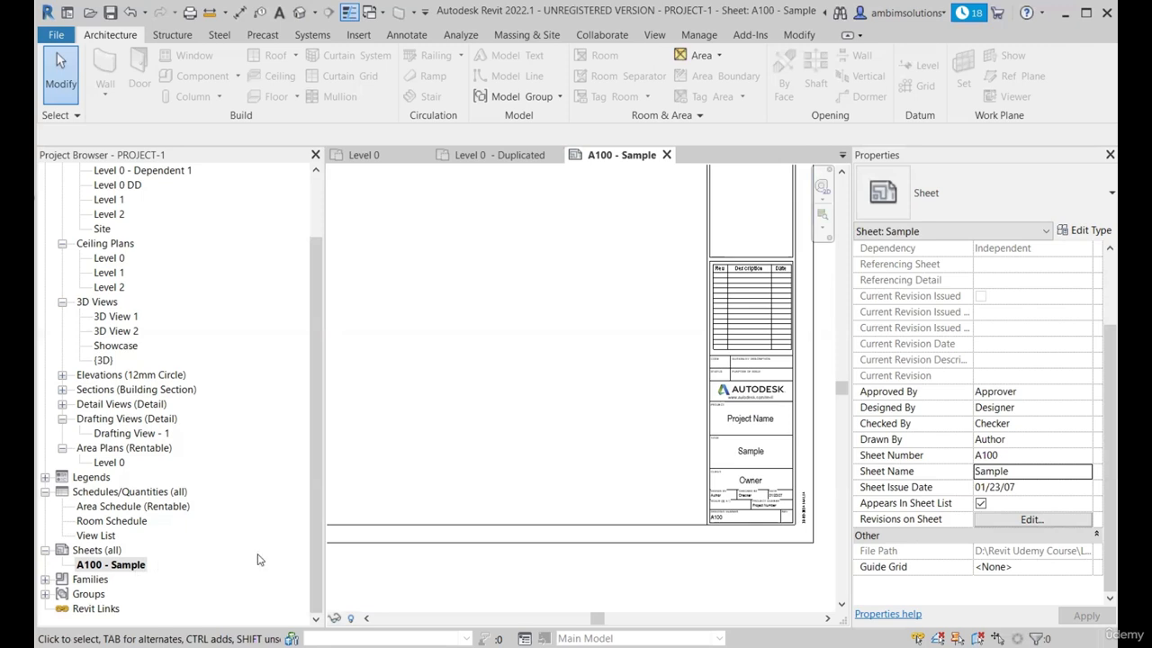
Change the project name in the title block to Sample Project.
left_click(1032, 489)
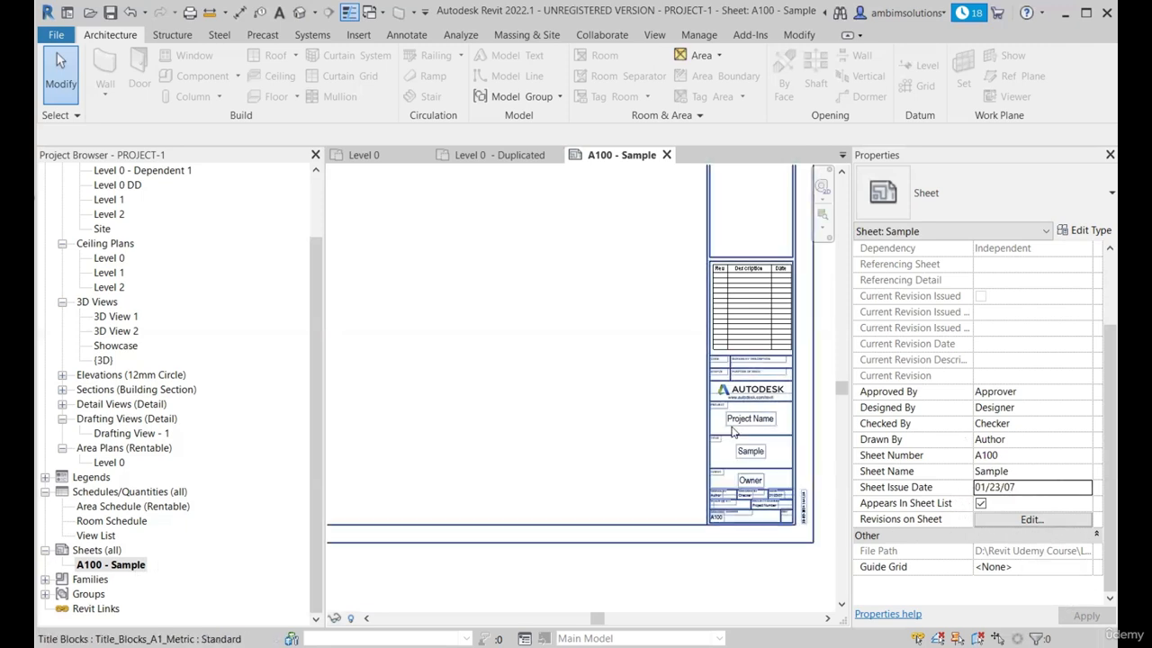
scroll(729, 425, "down", 3)
scroll(734, 432, "up", 3)
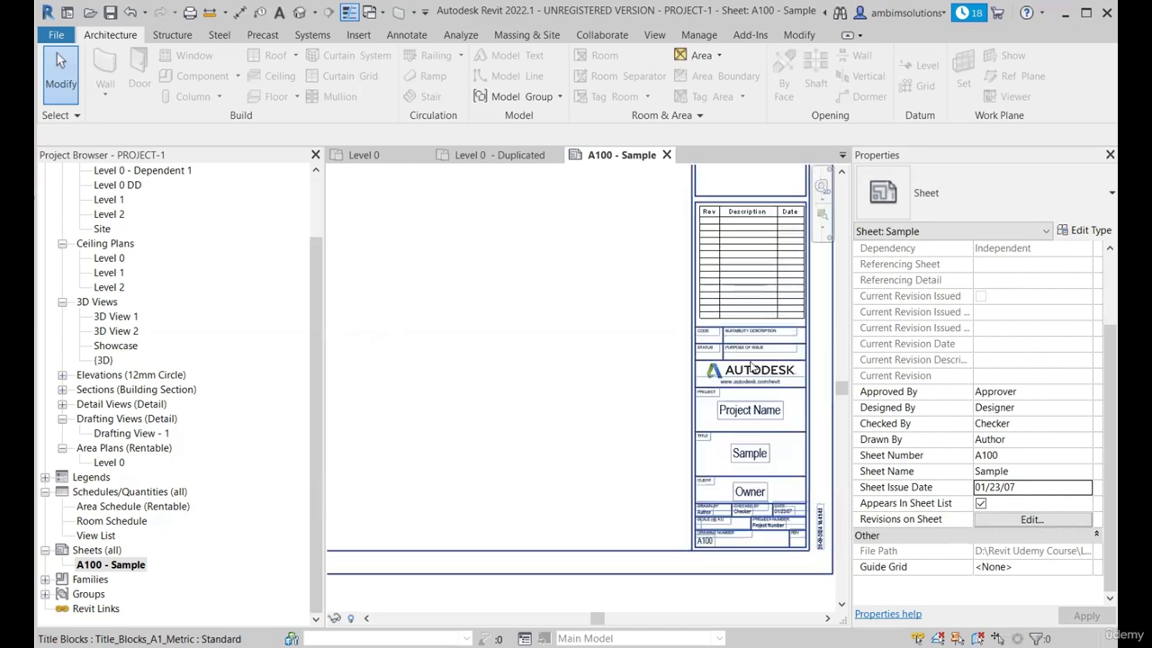
scroll(576, 291, "down", 4)
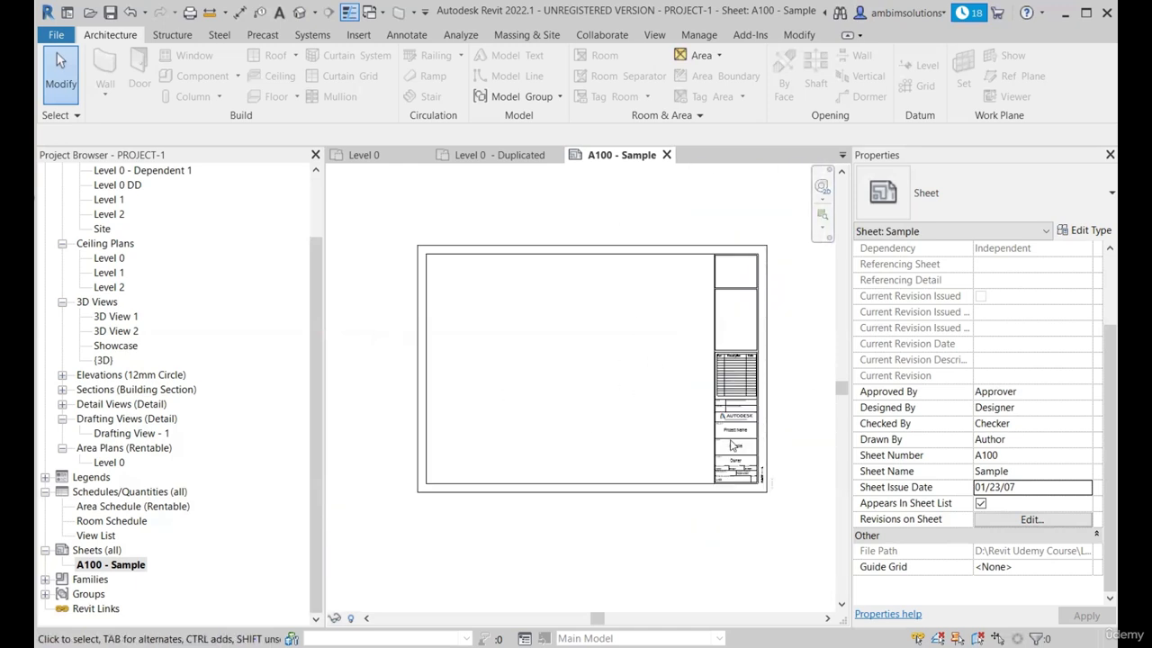
scroll(731, 443, "up", 5)
left_click(720, 443)
left_click(720, 444)
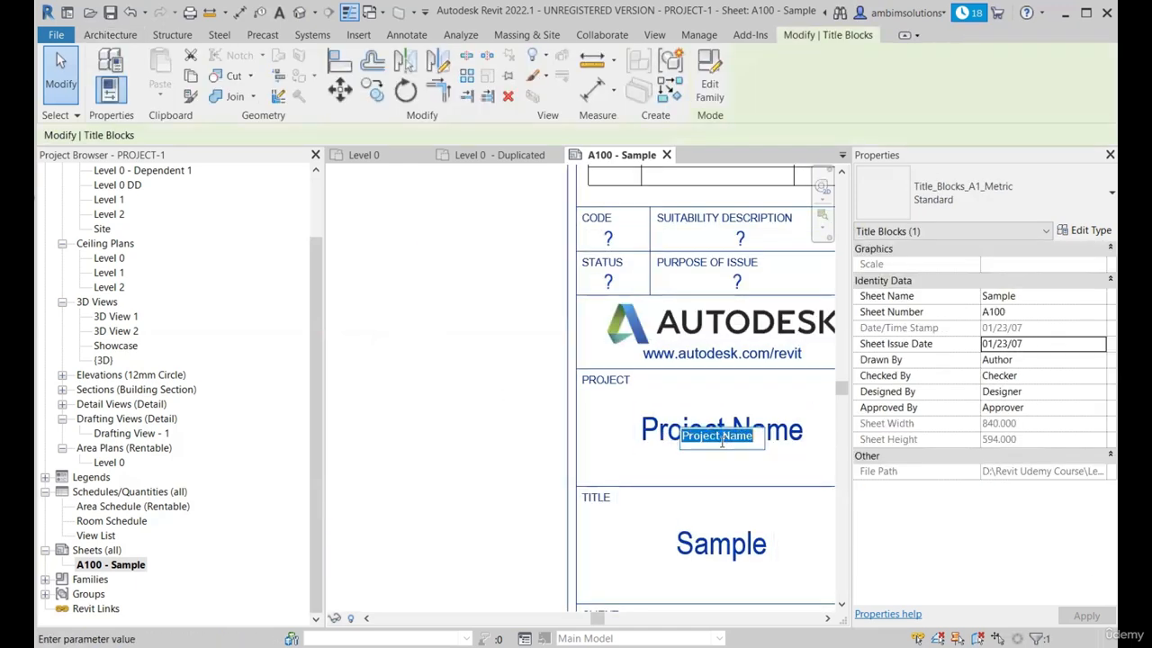
type("Sam")
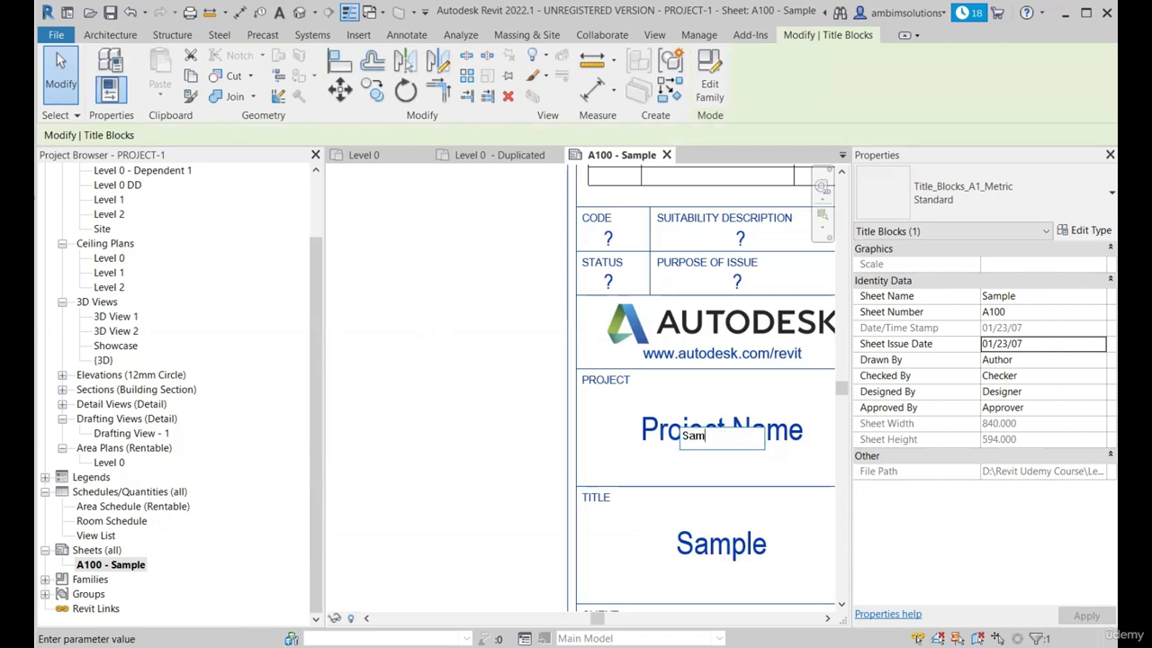
type("ple Project")
left_click(428, 391)
Change the sheet title in the title block to Test and deselect the title block.
middle_click_drag(428, 391, 367, 355)
left_click(651, 507)
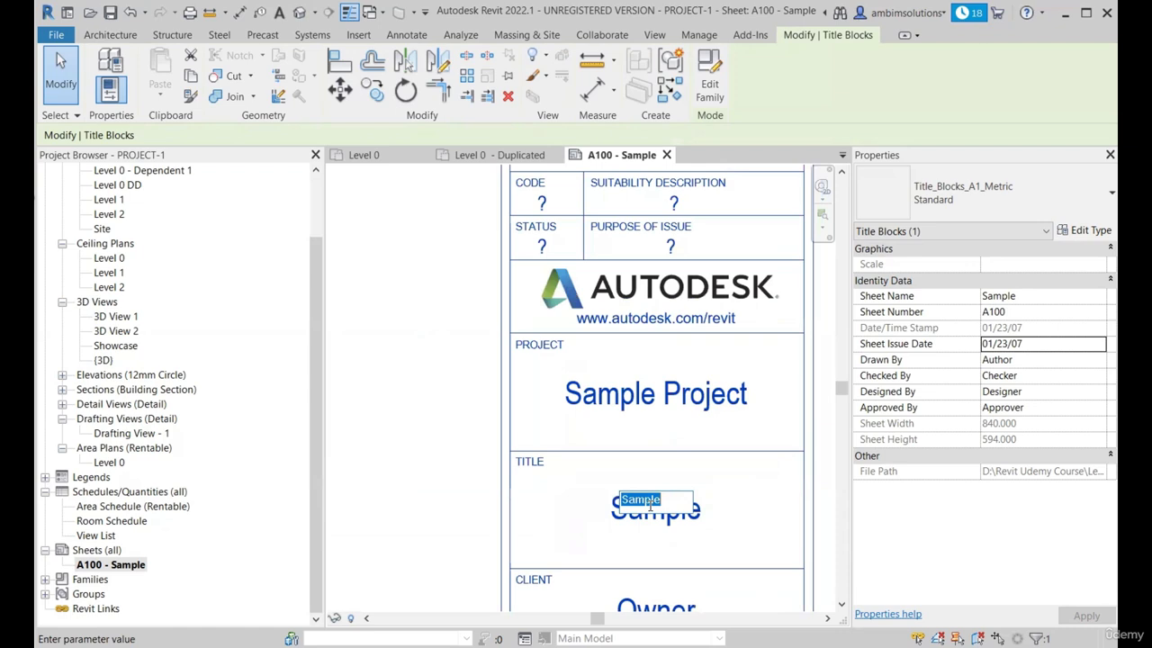
type("Test")
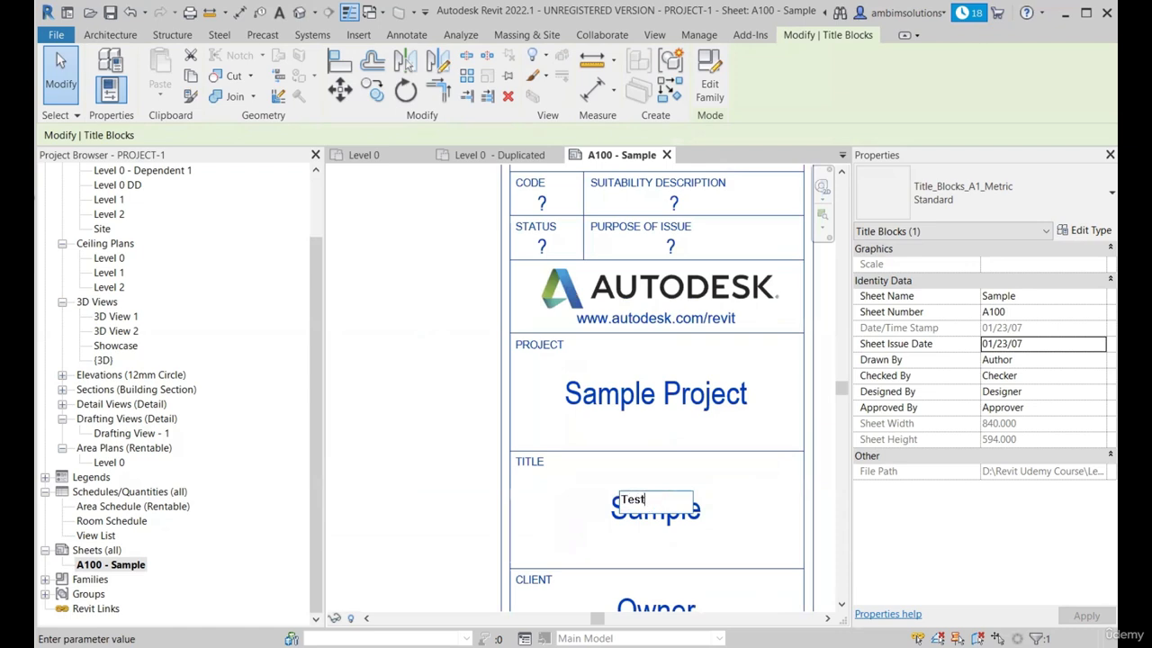
left_click(339, 329)
scroll(603, 368, "down", 4)
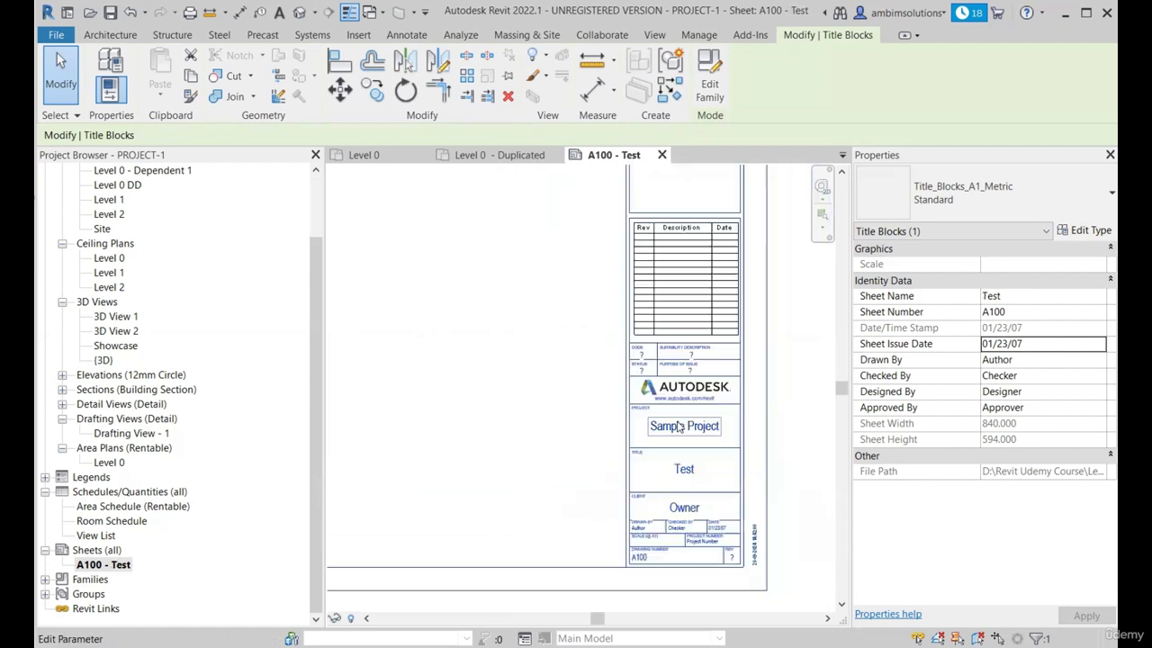
scroll(625, 352, "down", 3)
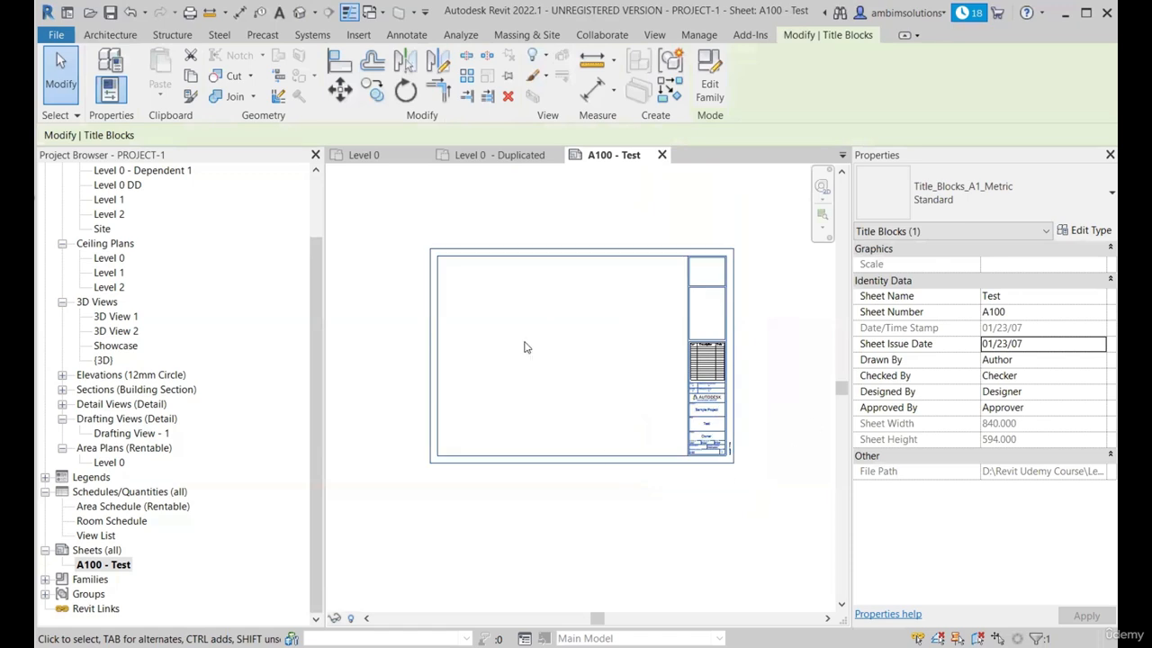
scroll(718, 311, "up", 2)
scroll(684, 311, "down", 2)
left_click(456, 352)
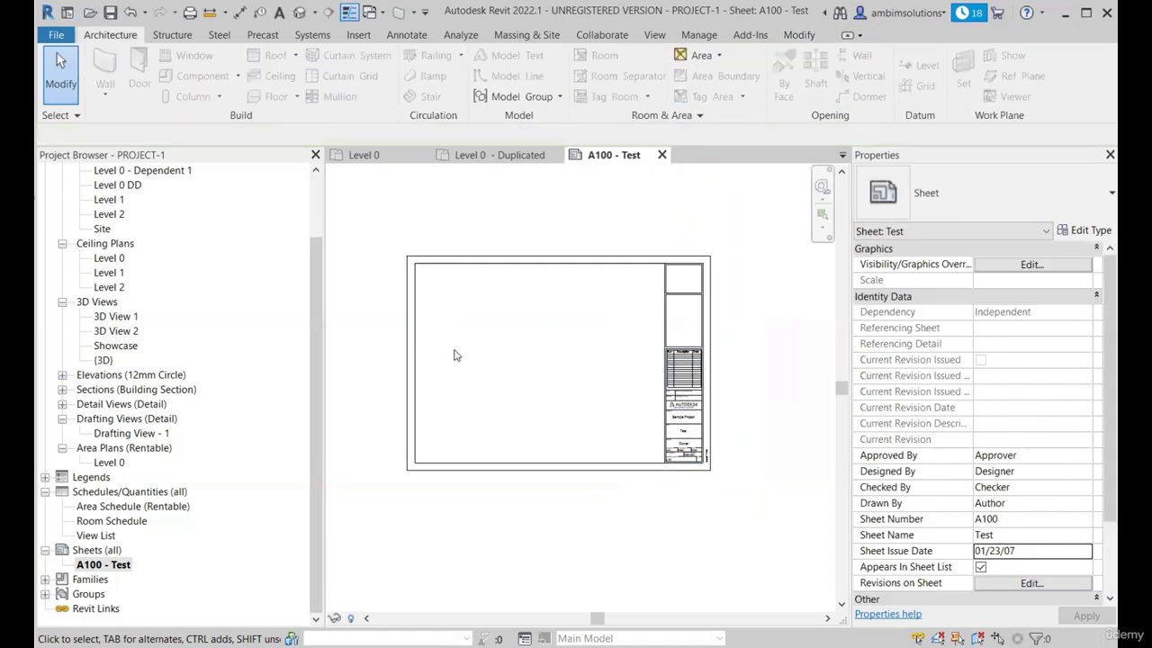
scroll(608, 328, "up", 1)
scroll(609, 323, "down", 3)
scroll(676, 337, "up", 2)
scroll(647, 309, "down", 2)
scroll(537, 304, "up", 3)
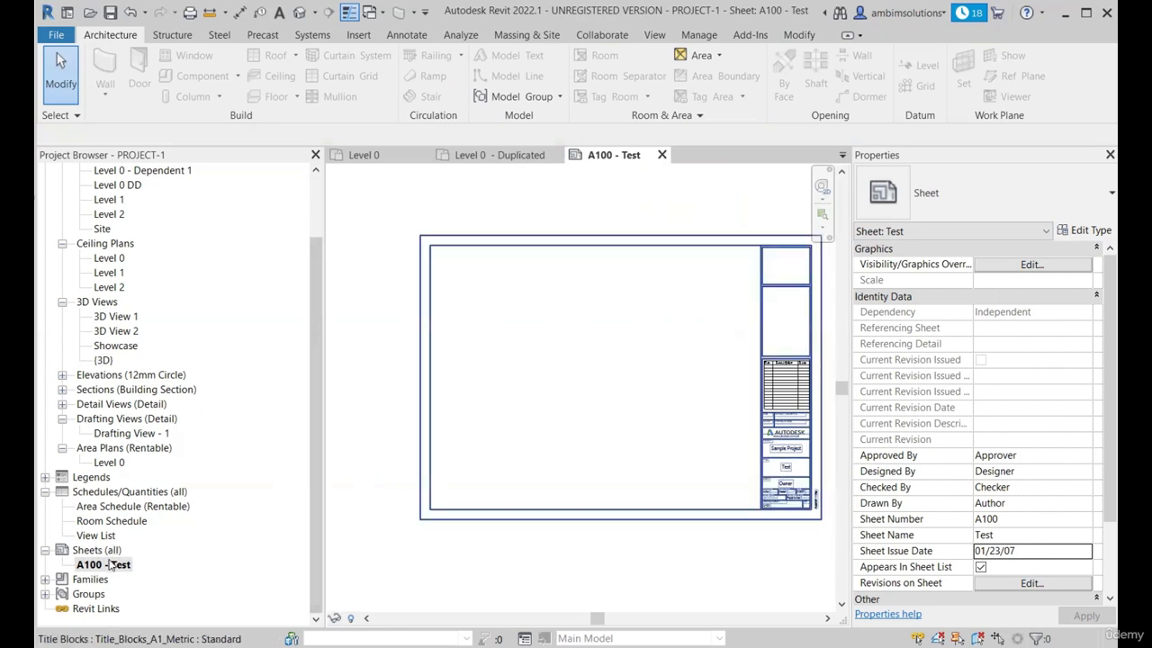
Load the UK title block families Title_Blocks_A0_Metric through Title_Blocks_A4_Metric for a new sheet, overwriting the existing A1 version and its parameter values.
right_click(109, 550)
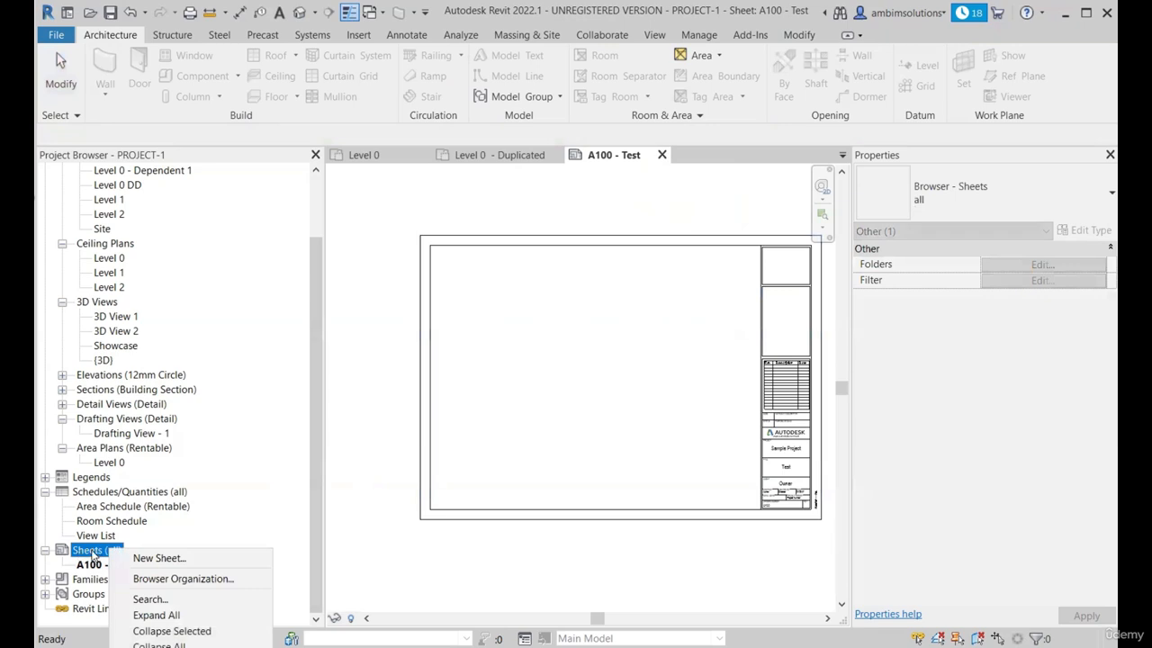
left_click(160, 560)
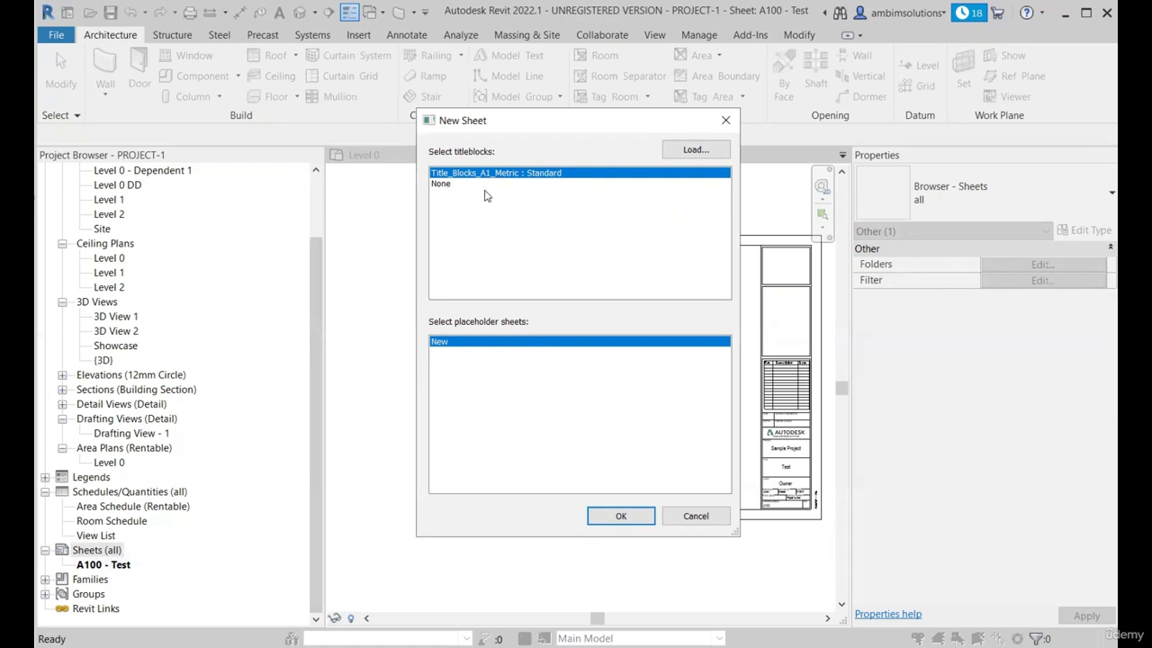
left_click(689, 153)
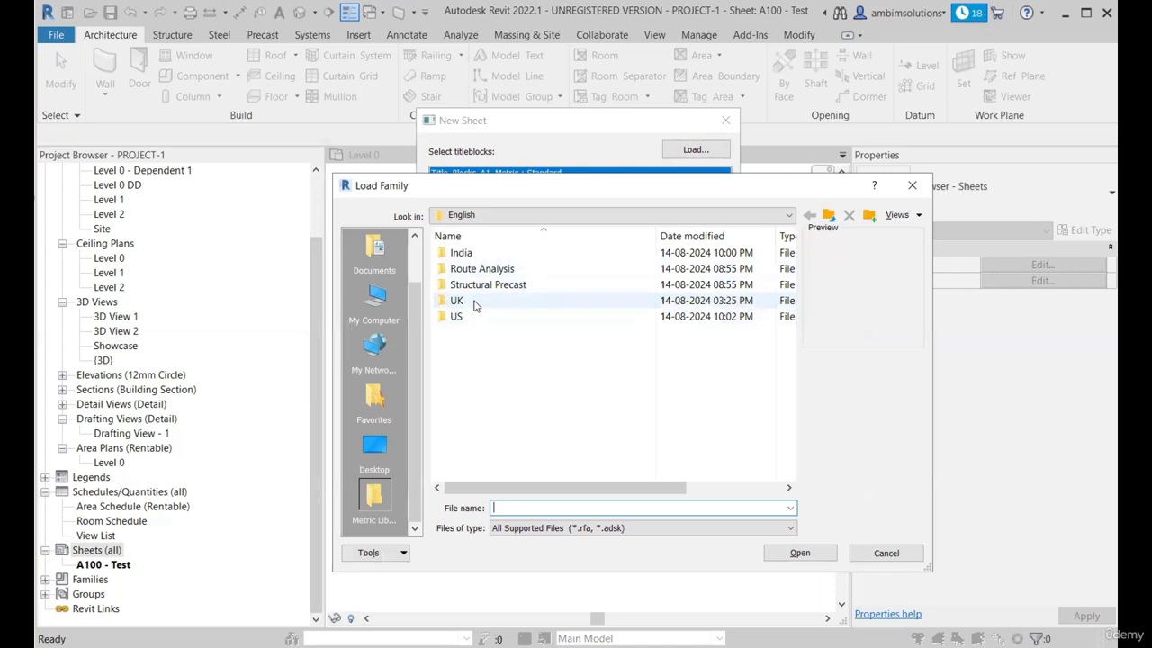
double_click(475, 301)
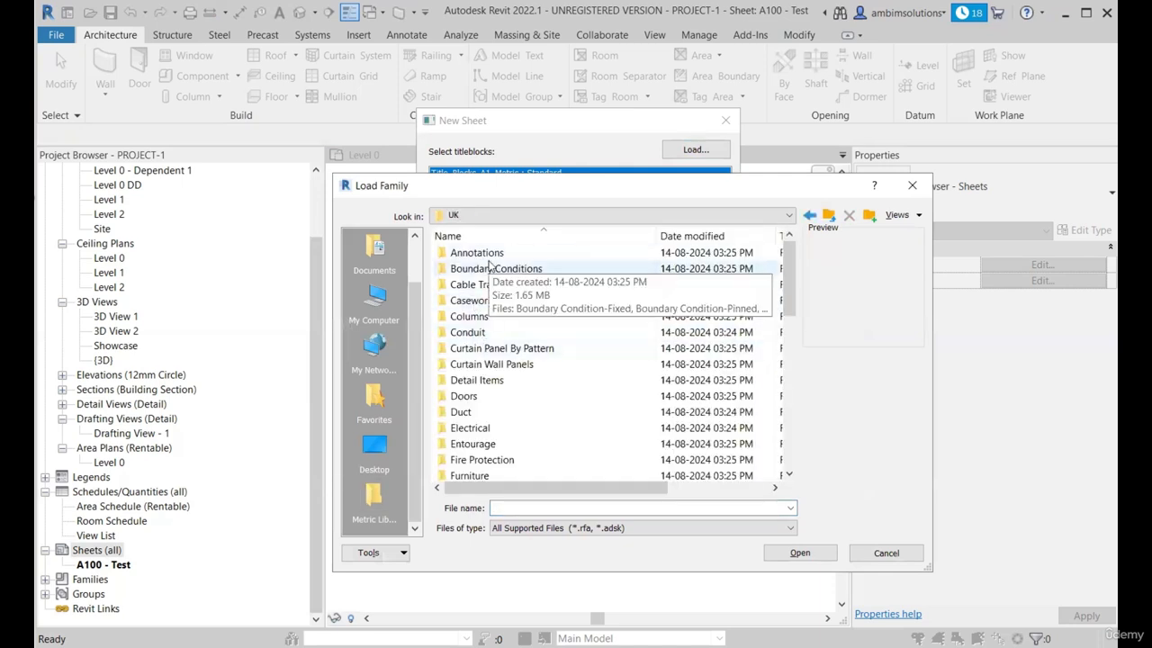
scroll(488, 361, "down", 9)
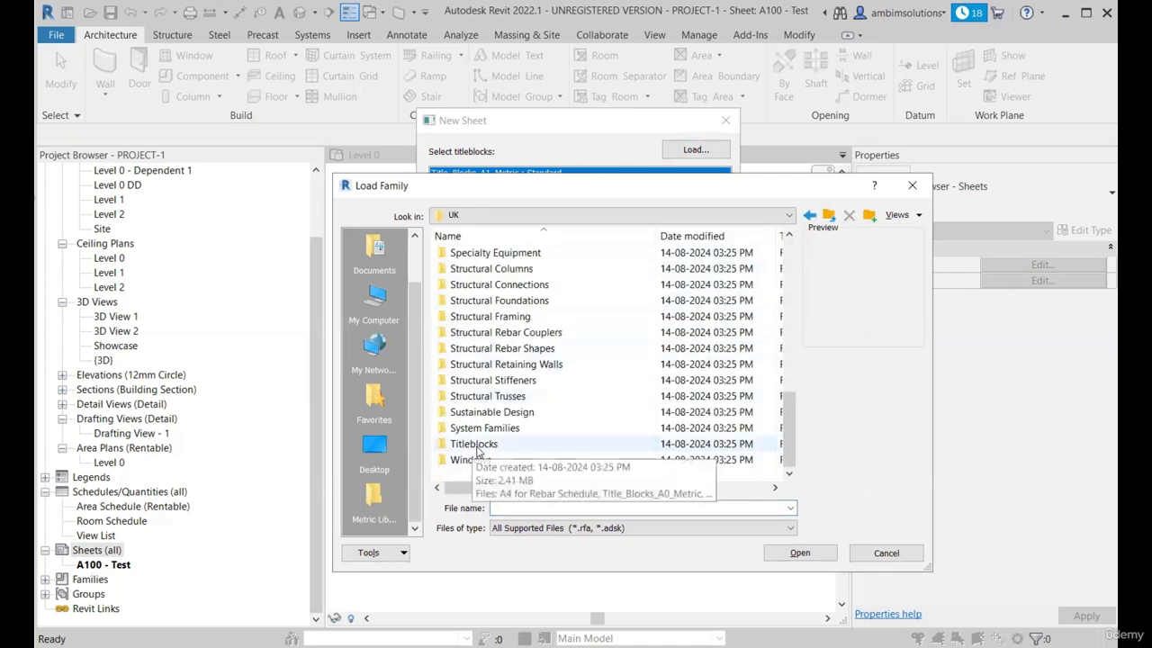
double_click(474, 444)
left_click(516, 270)
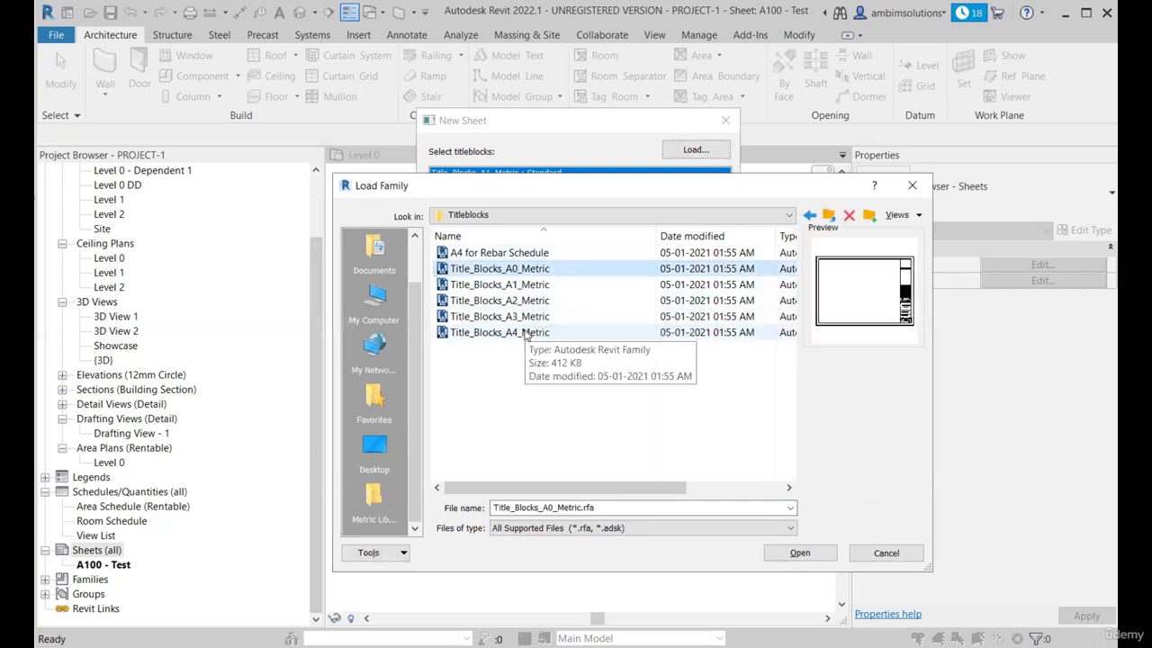
left_click(526, 333, "shift")
left_click(799, 554)
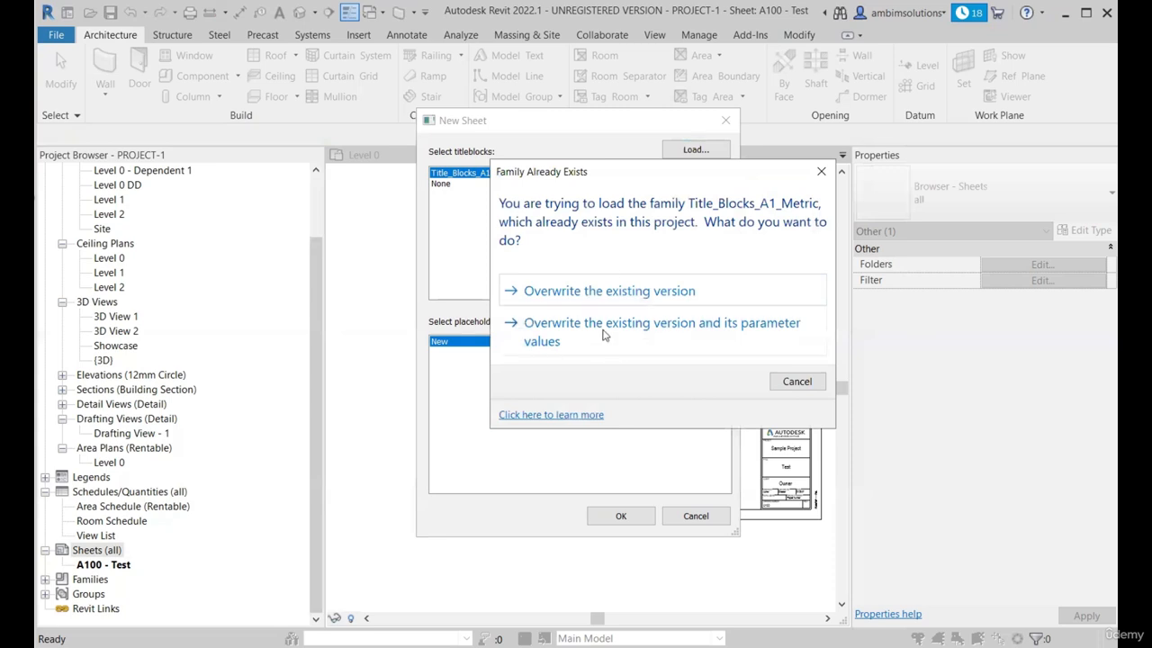
left_click(606, 337)
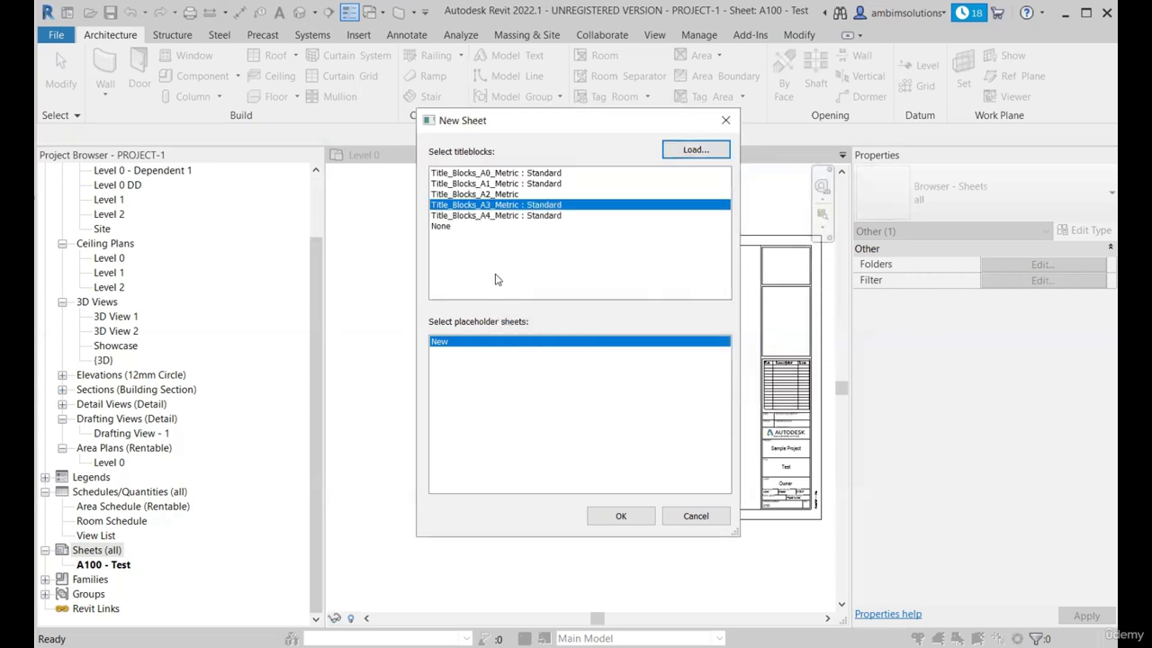
Create a new sheet using the Title_Blocks_A1_Metric : Standard title block.
left_click(491, 184)
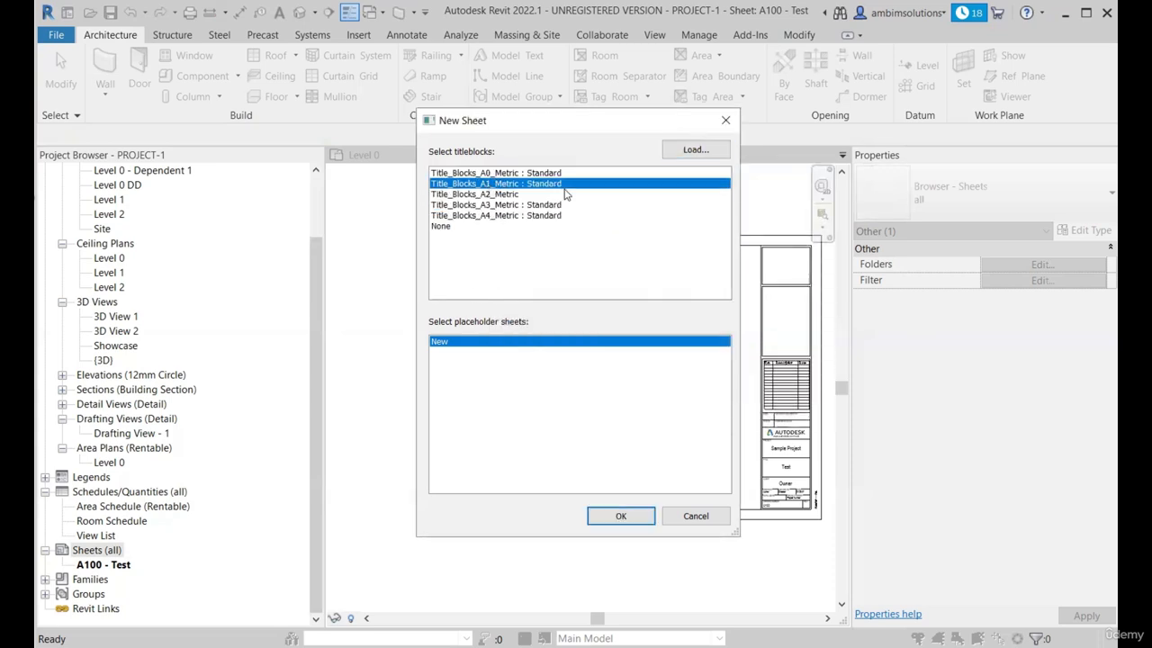
left_click(491, 174)
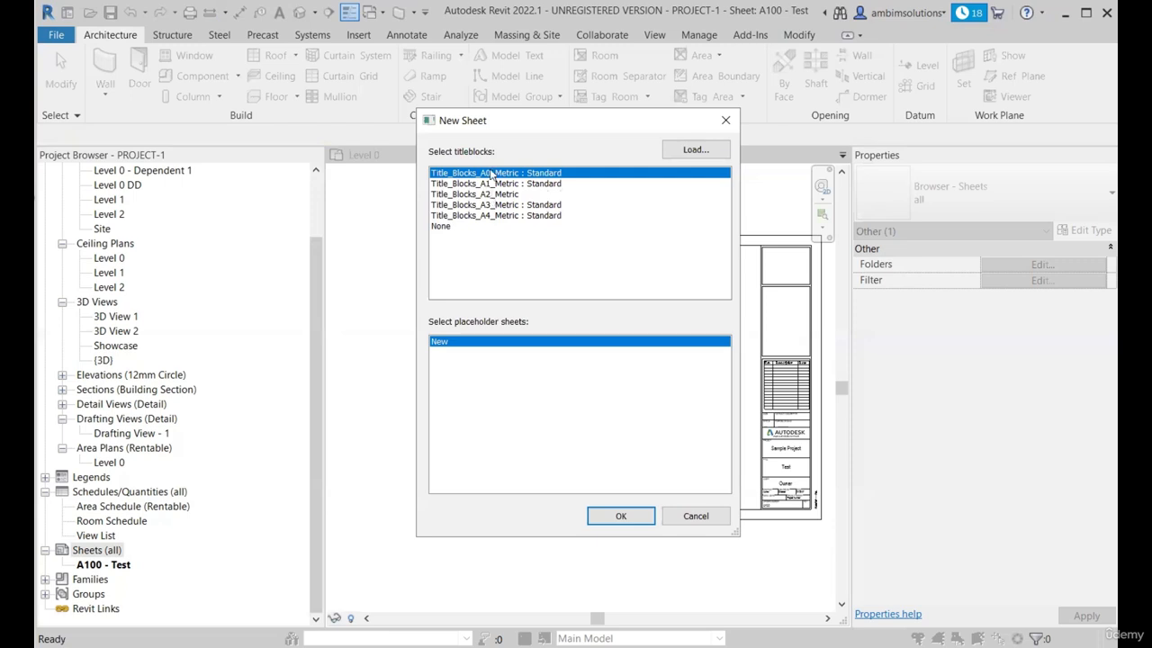
left_click(504, 195)
left_click(509, 205)
left_click(511, 215)
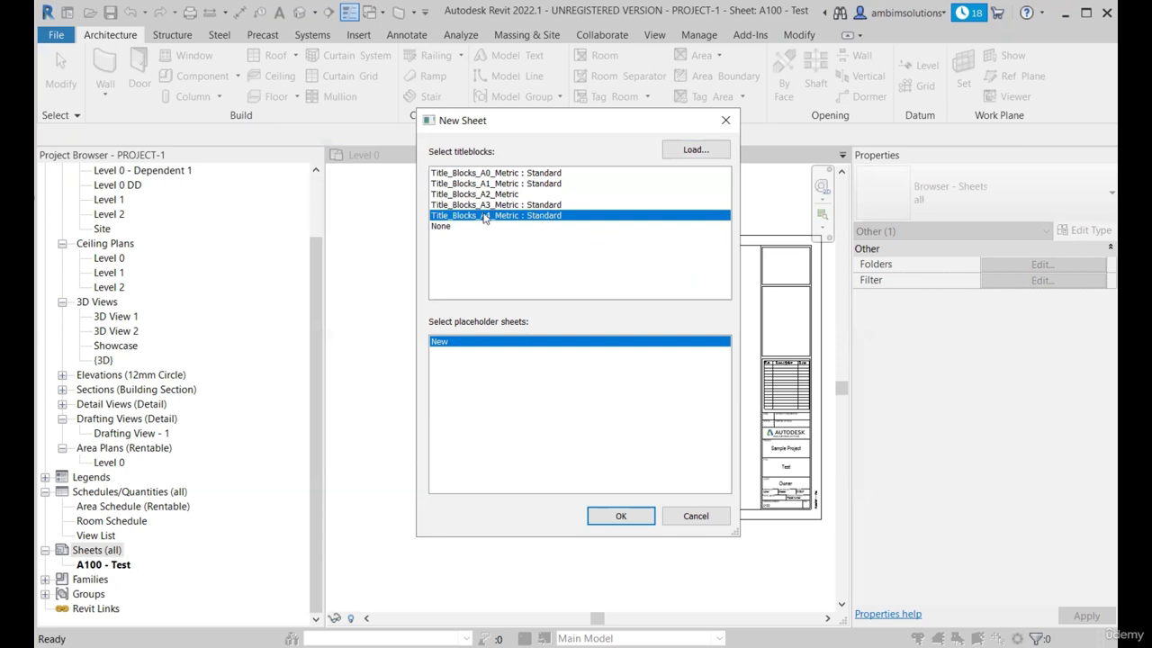
left_click(484, 184)
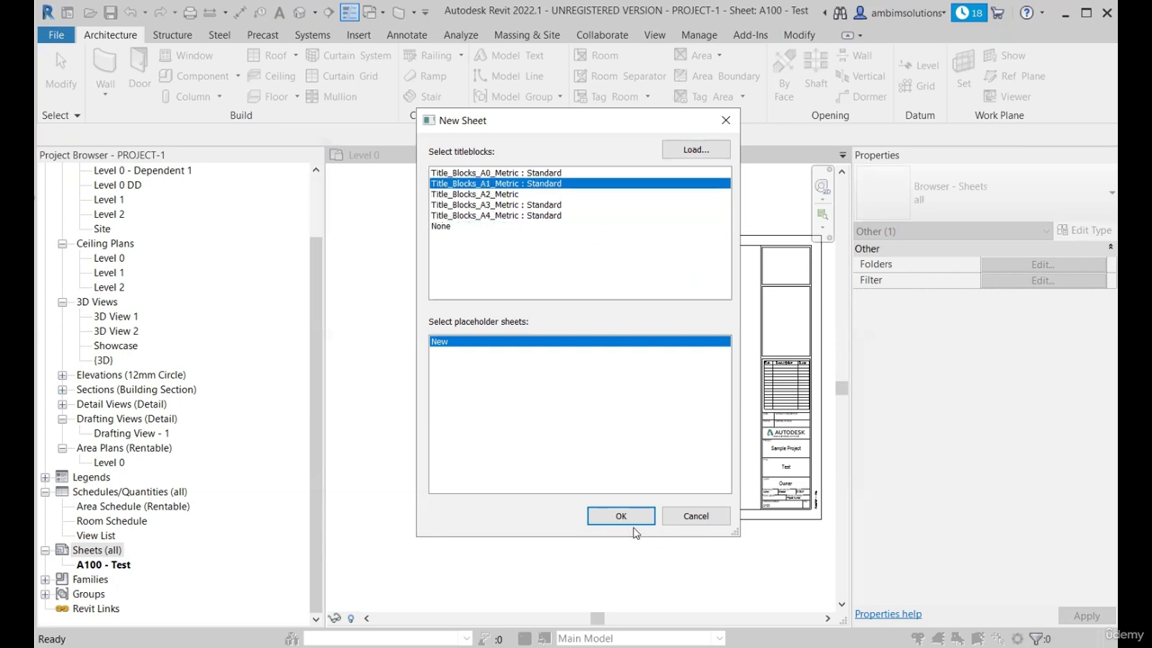
left_click(630, 519)
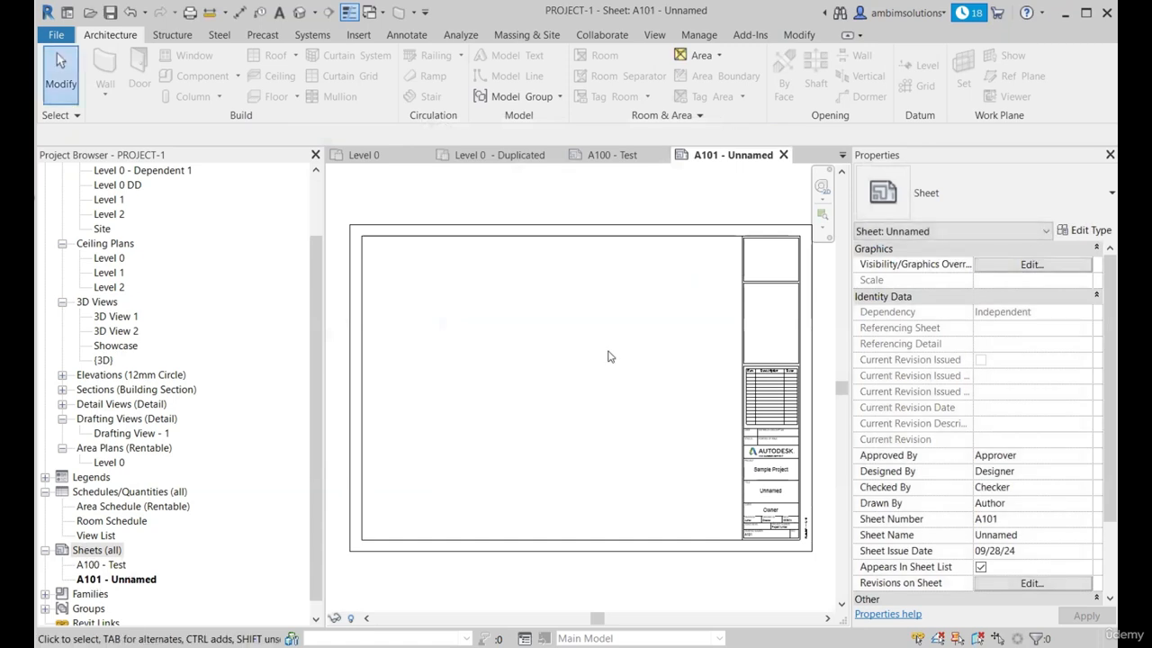
Close the A101 - Unnamed sheet and delete it from the project.
left_click(783, 155)
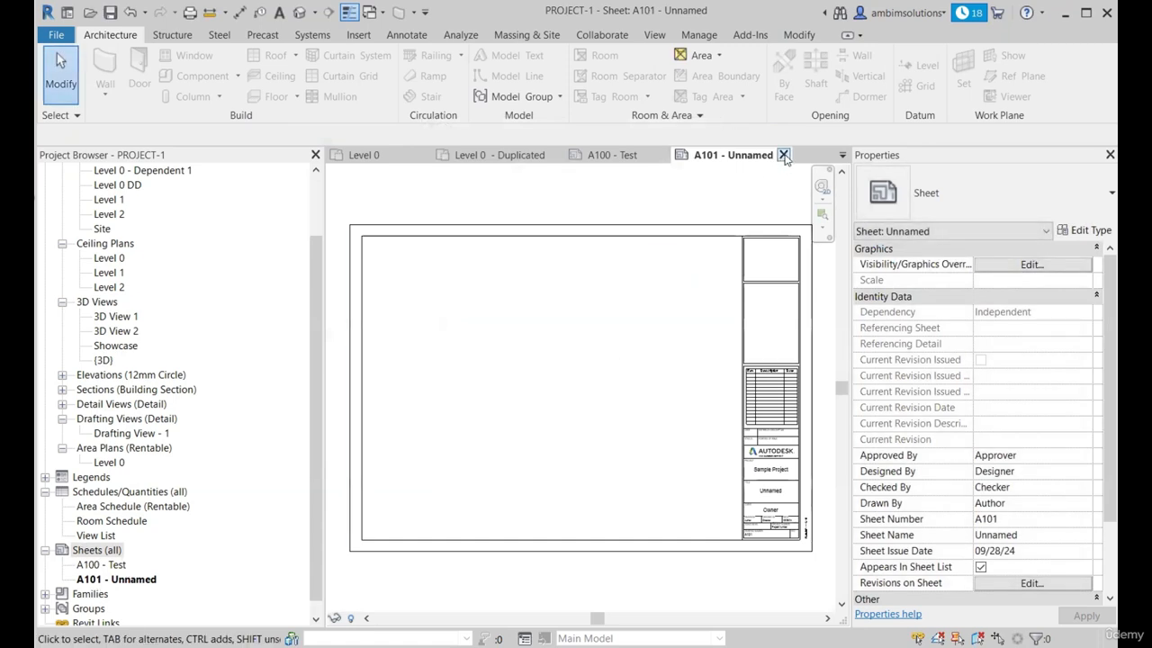
left_click(121, 581)
key("Delete")
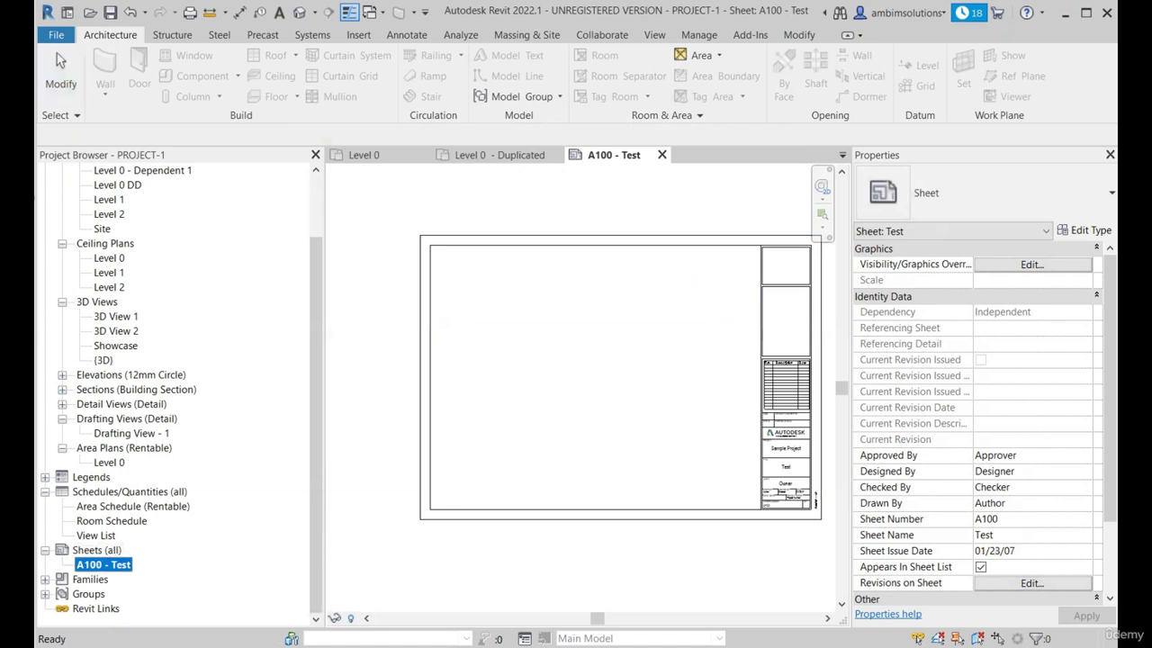
left_click(505, 419)
scroll(457, 399, "down", 1)
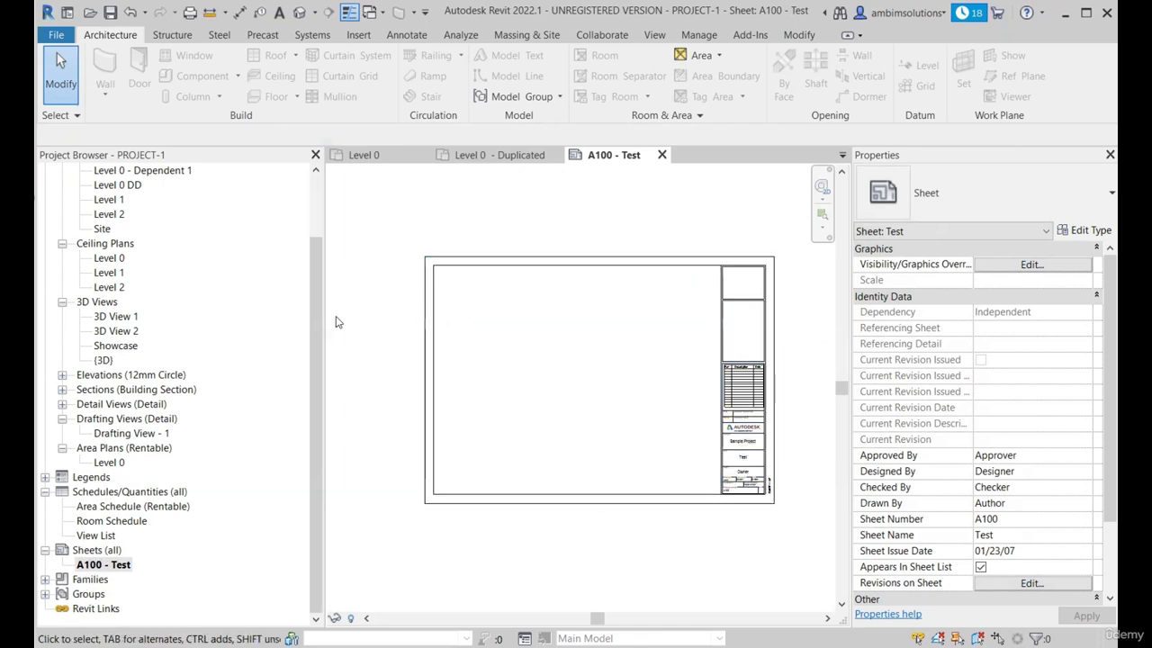
Add another new sheet to the project with the Title_Blocks_A1_Metric : Standard title block.
left_click(104, 551)
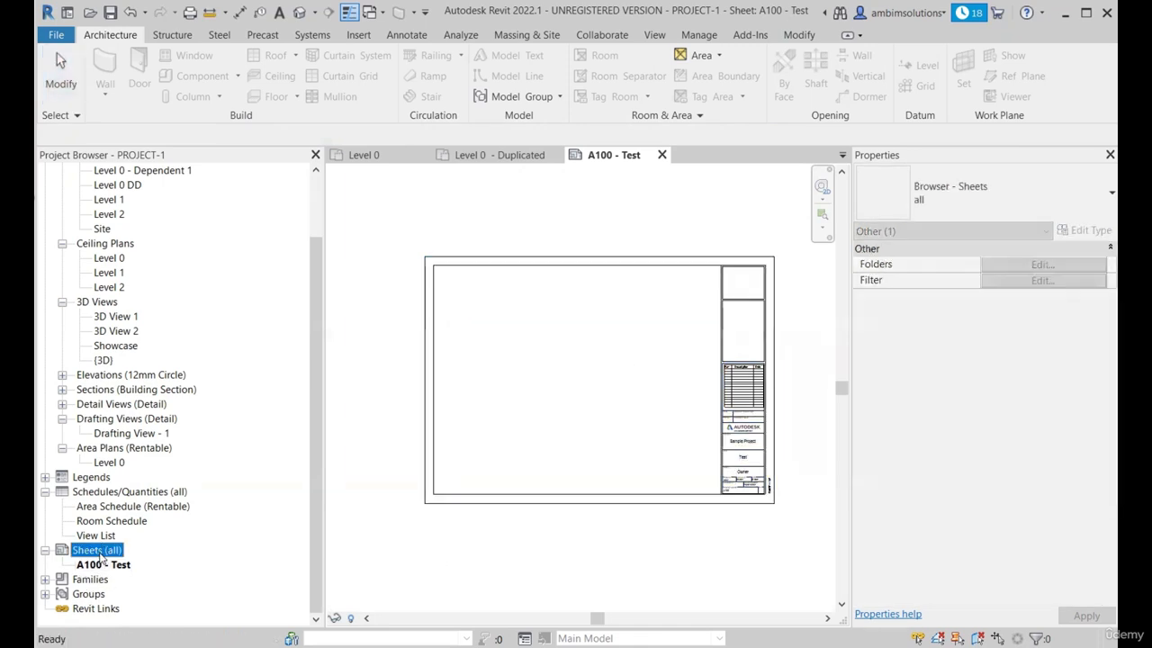
right_click(108, 551)
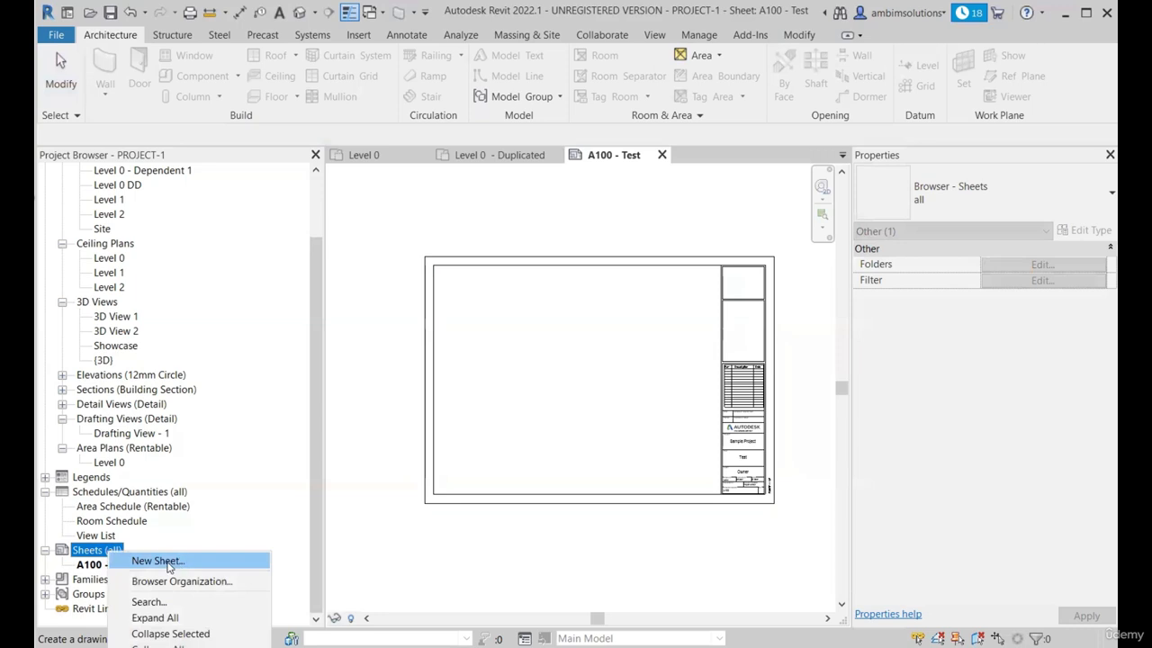
left_click(158, 561)
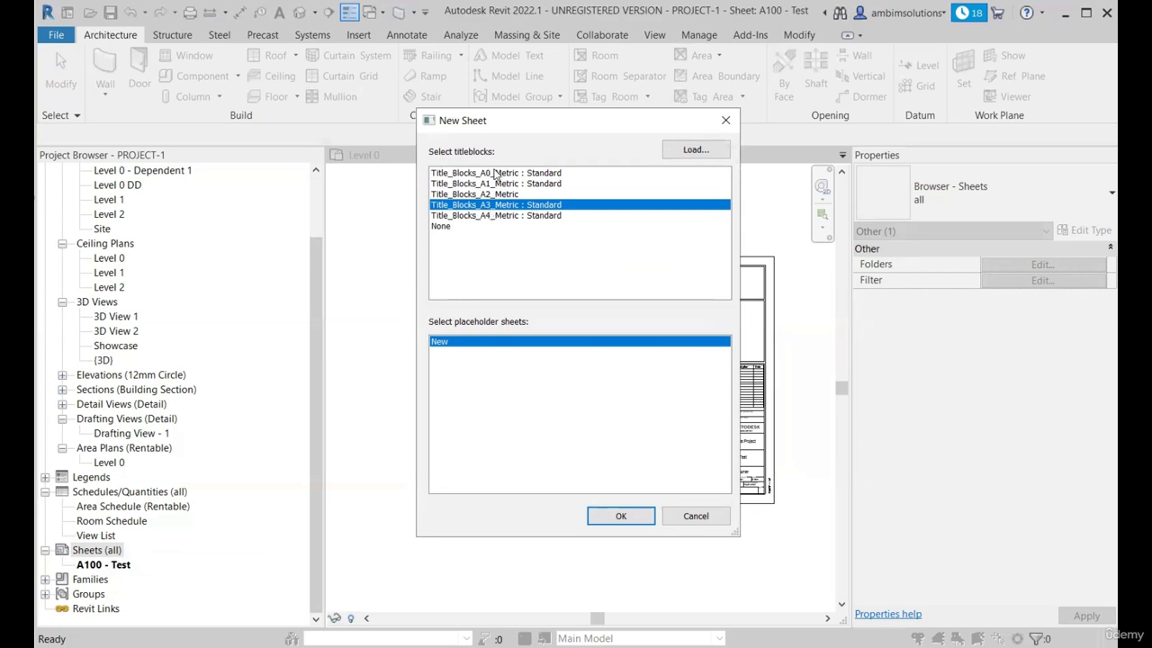
left_click(498, 184)
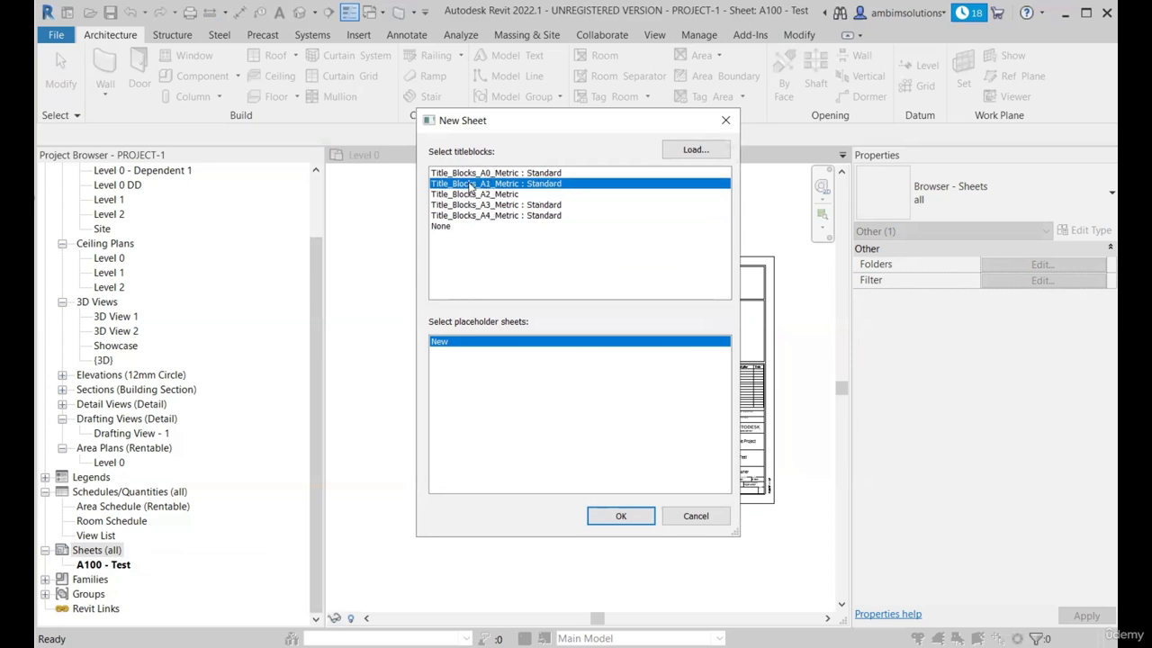
left_click(622, 516)
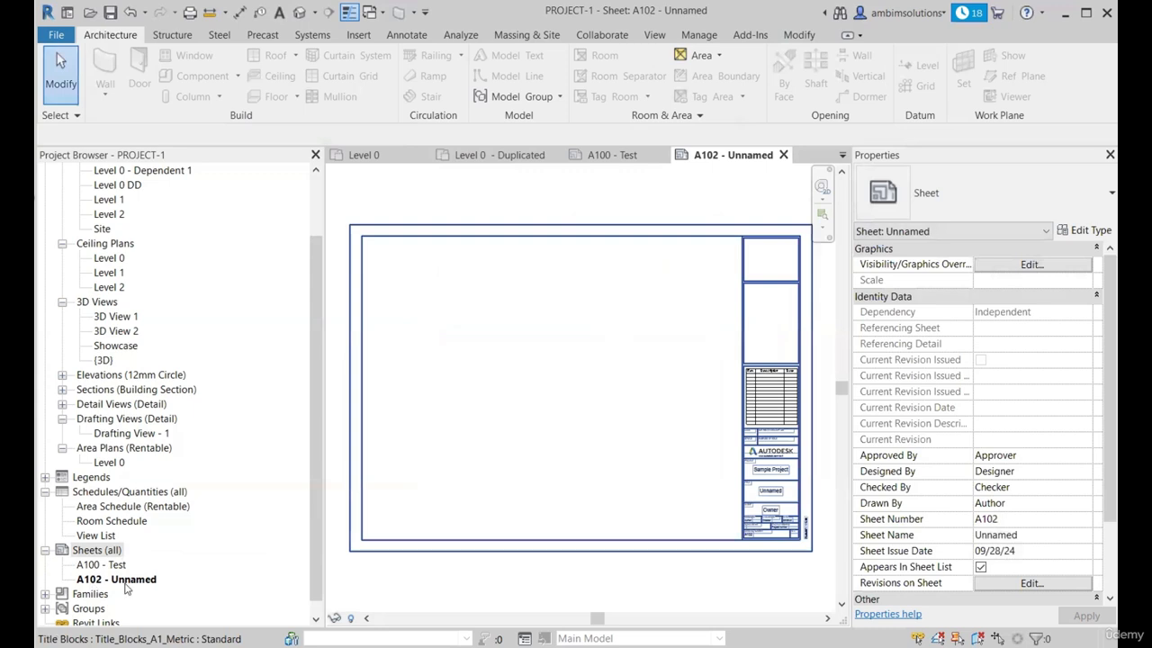
Set the new sheet's Sheet Number to A101 and its Sheet Name to Sheet 2.
left_click(104, 581)
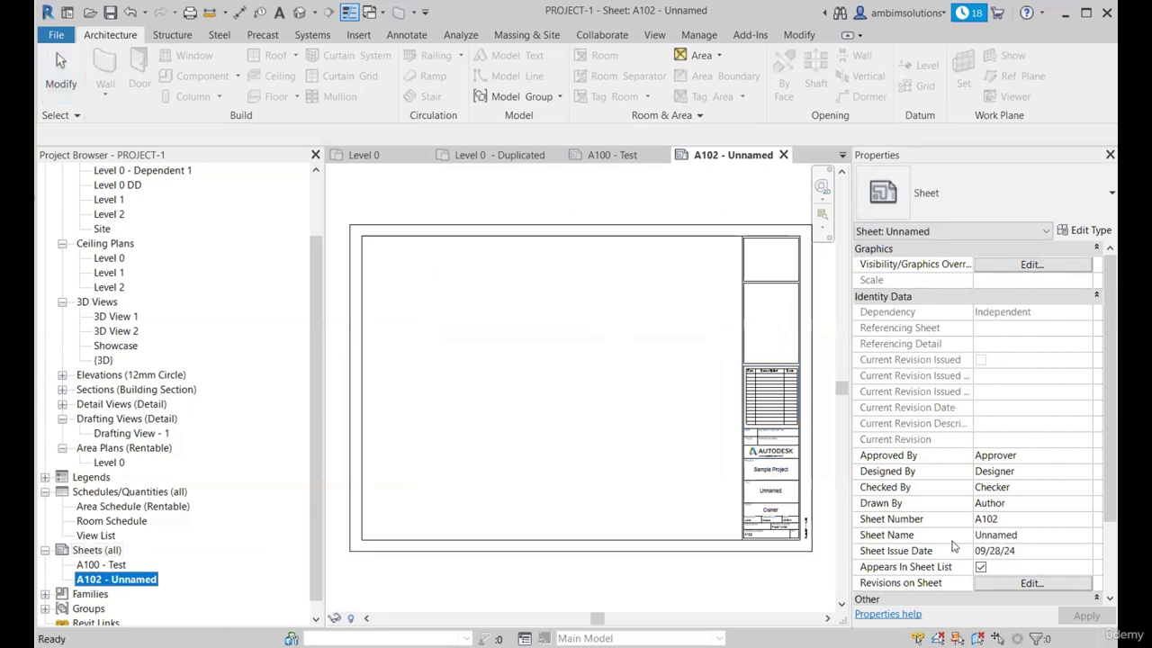
left_click(1014, 519)
left_click(1014, 519)
key("BackSpace")
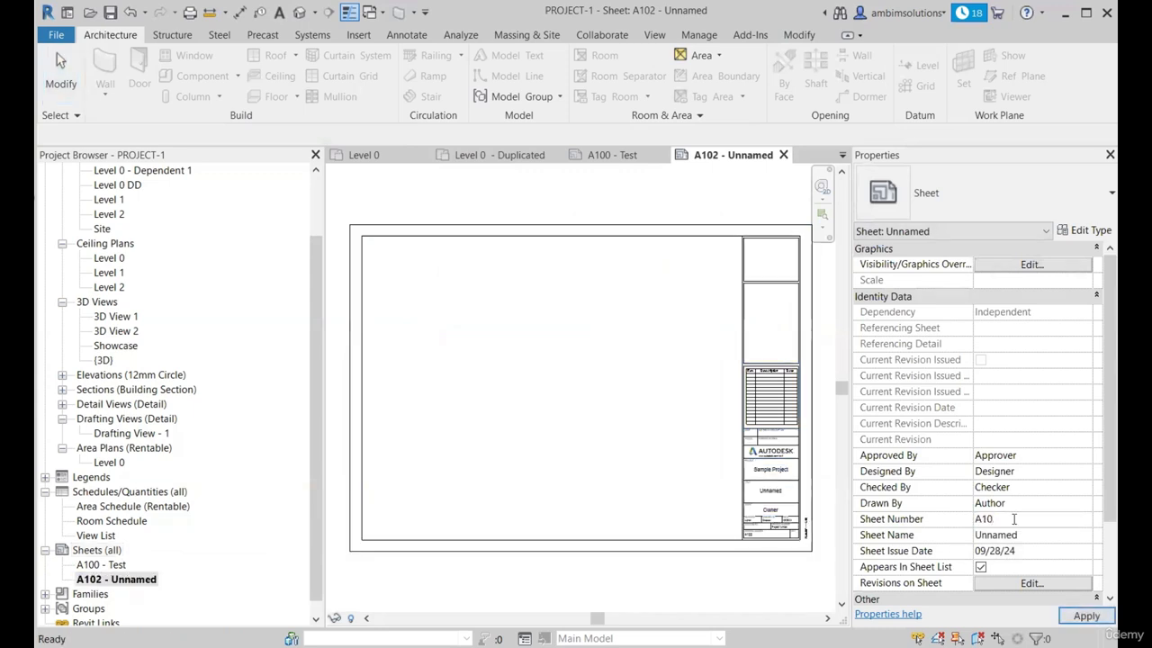
type("1")
left_click(1038, 537)
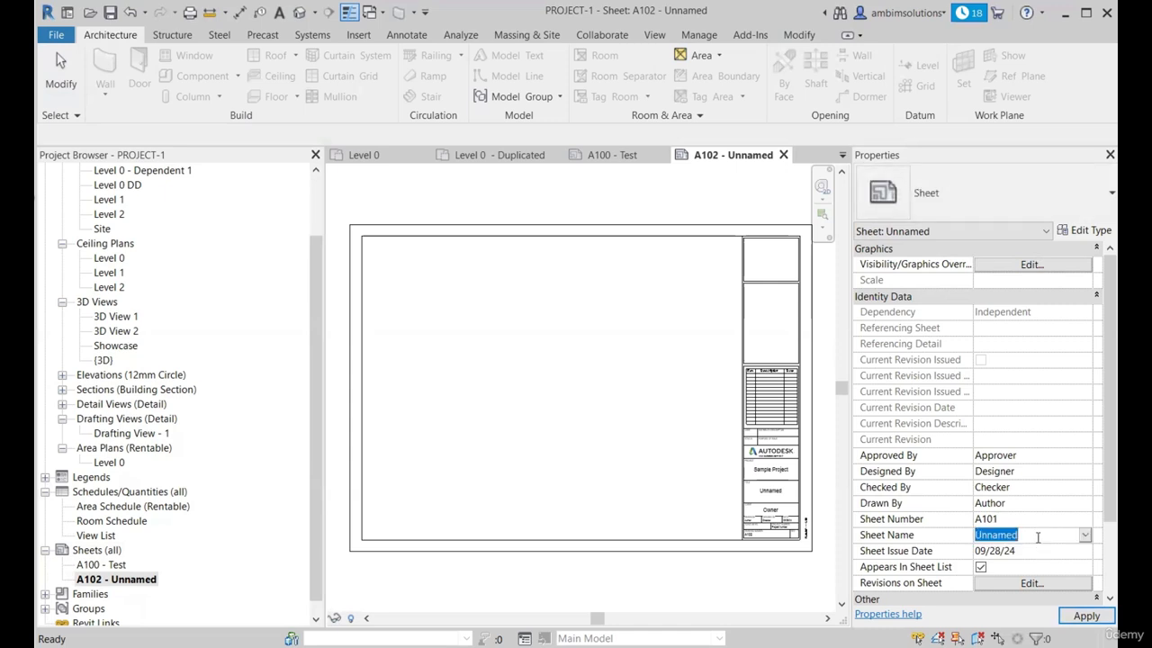
type("Sheet 2")
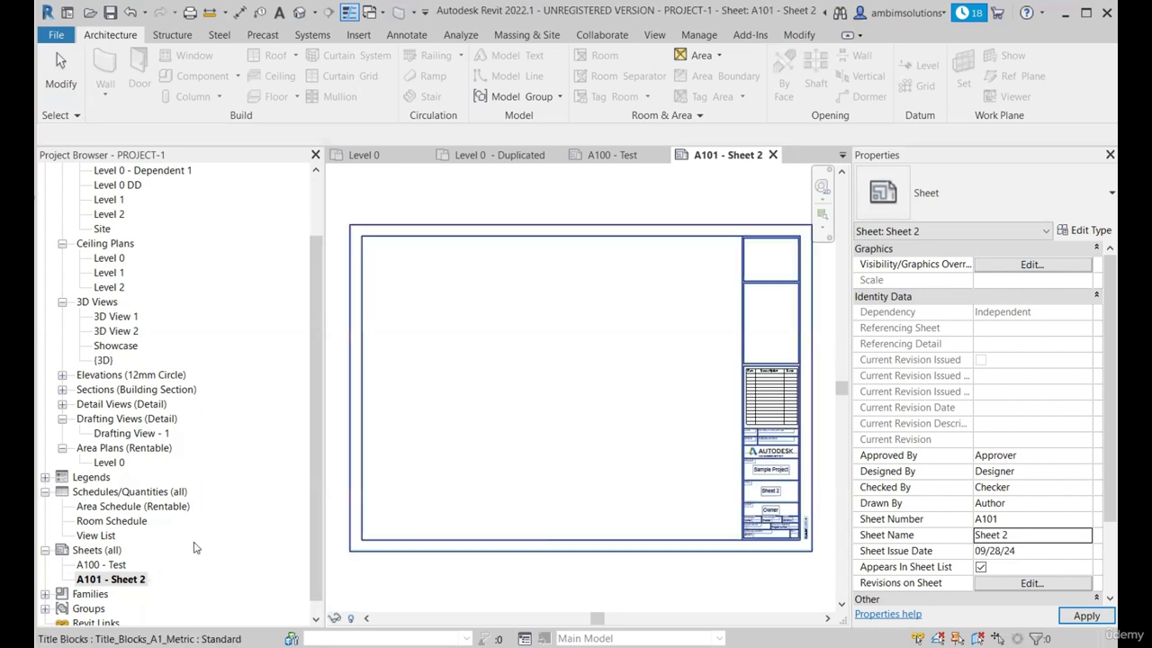
Rename sheet A100 to Sheet 1, keeping its number.
right_click(117, 565)
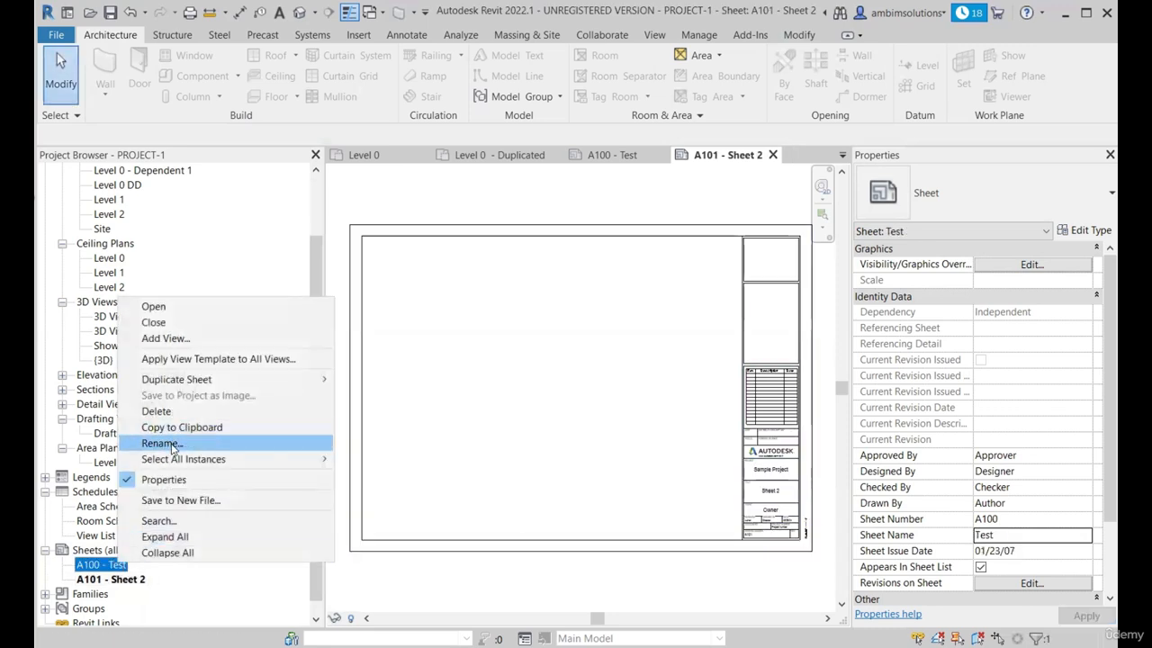
left_click(172, 447)
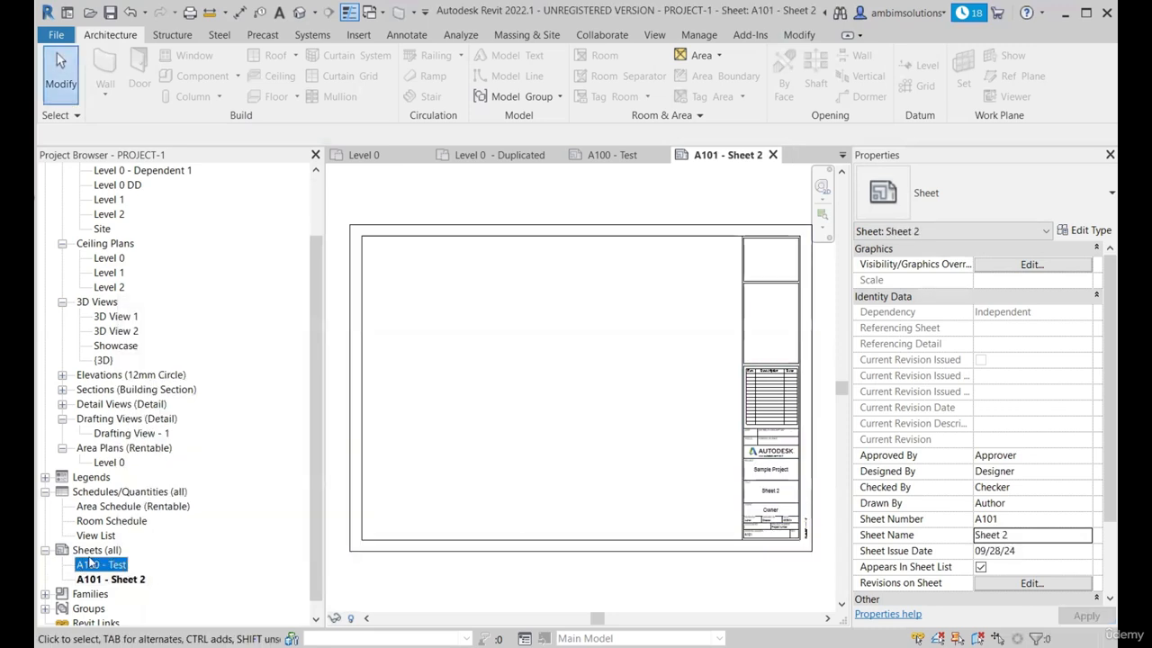
left_click(90, 565)
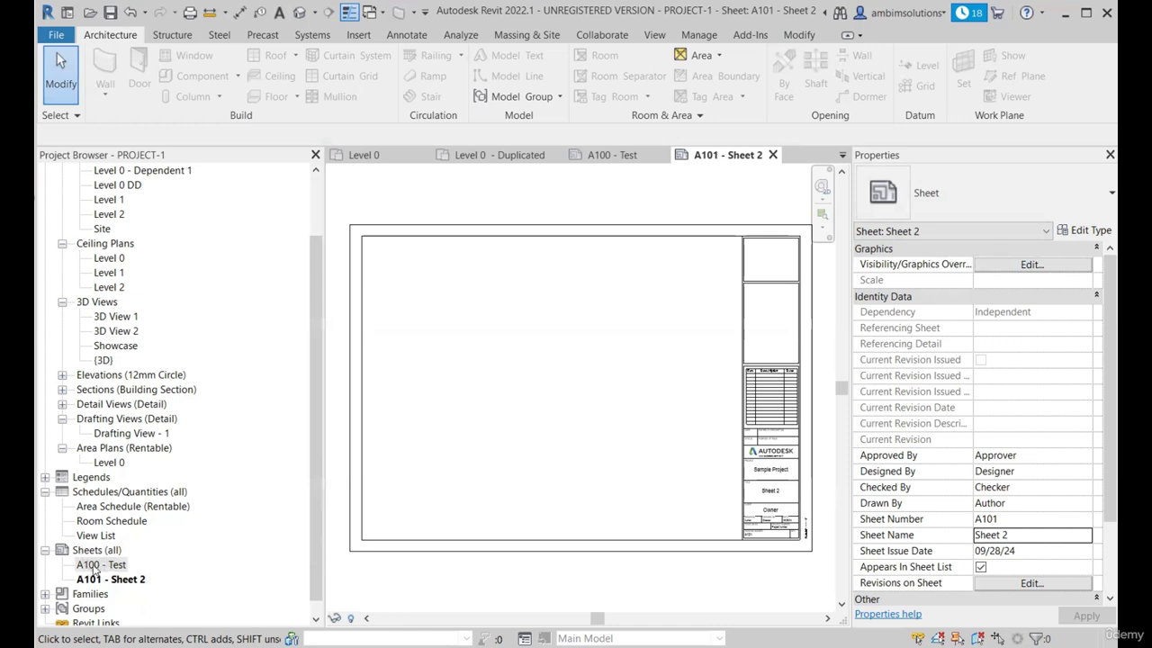
right_click(104, 569)
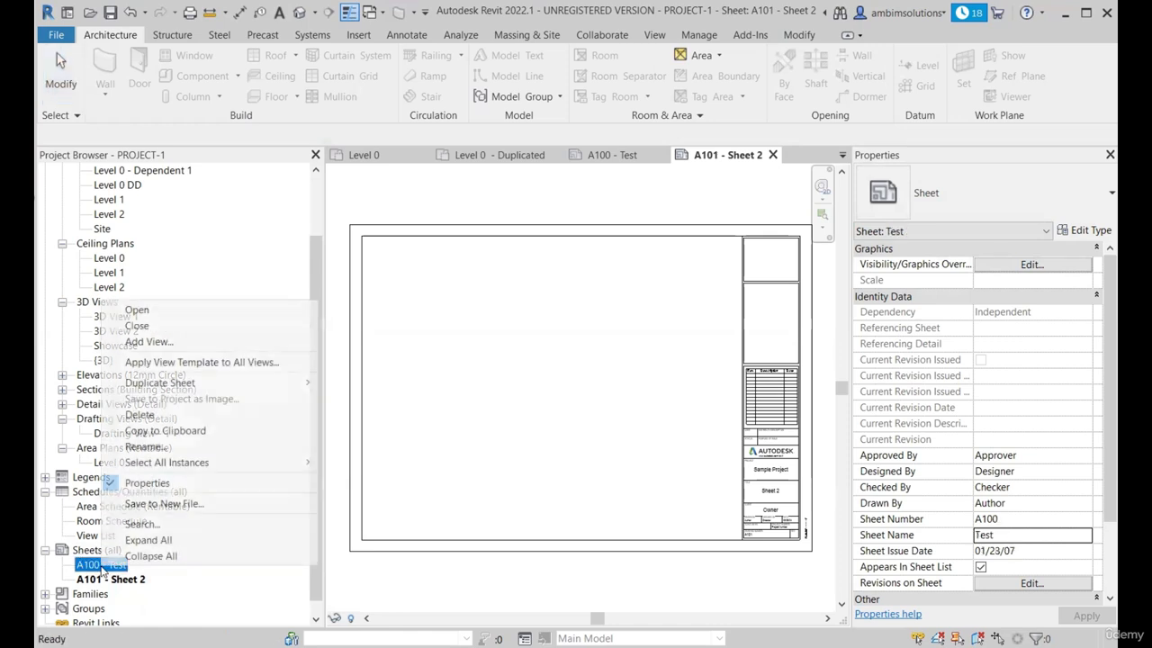
left_click(144, 442)
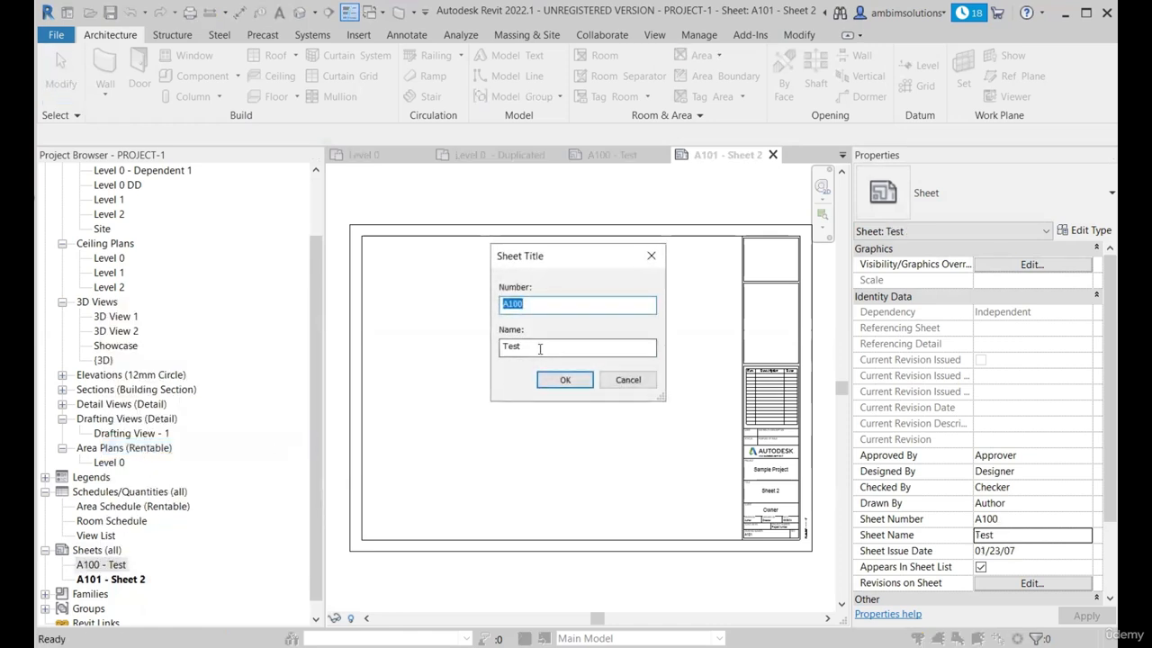
left_click(540, 348)
left_click_drag(540, 350, 452, 345)
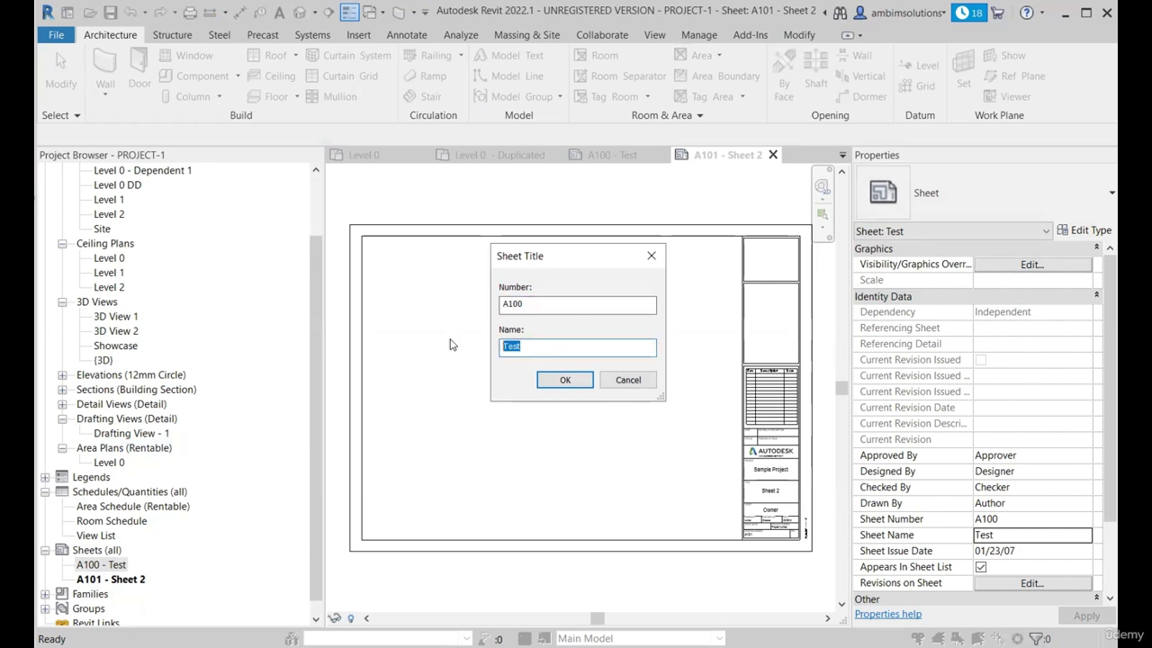
type("Sheet 1")
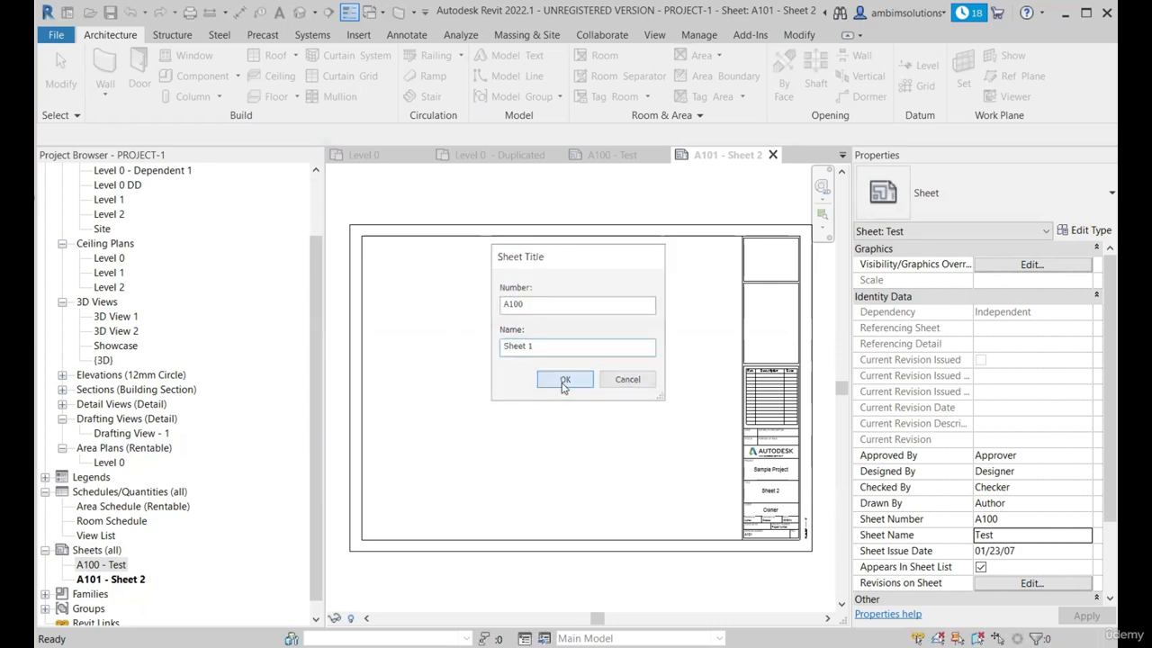
left_click(564, 380)
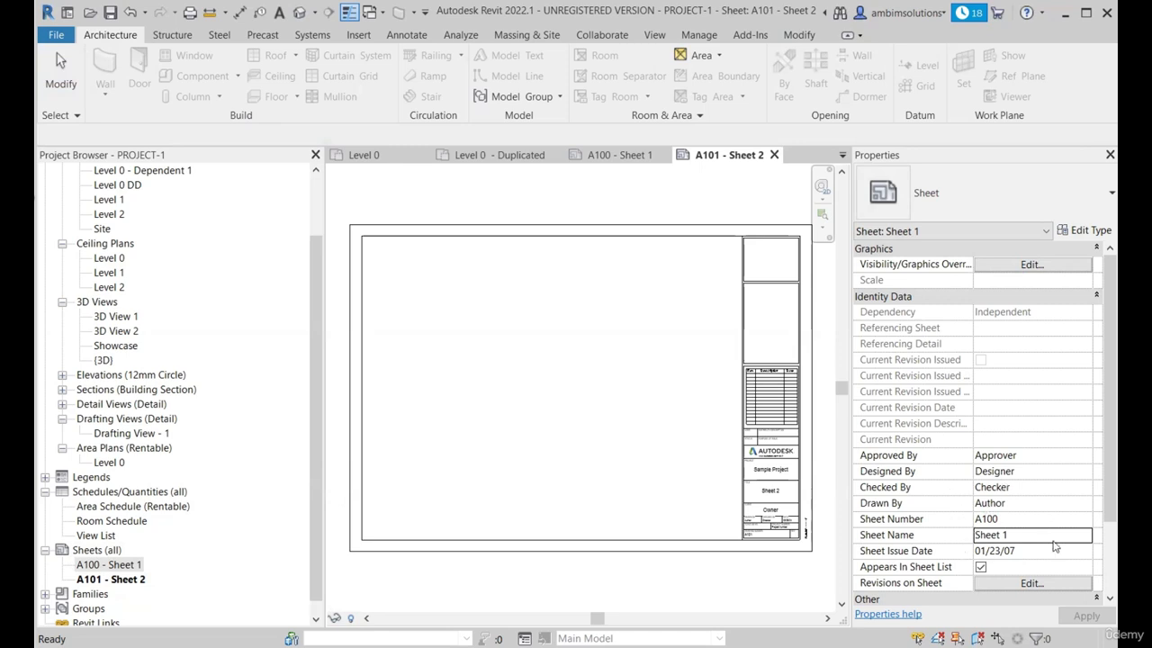
Close the A101 - Sheet 2 view to return to sheet A100.
left_click(557, 568)
scroll(676, 349, "down", 1)
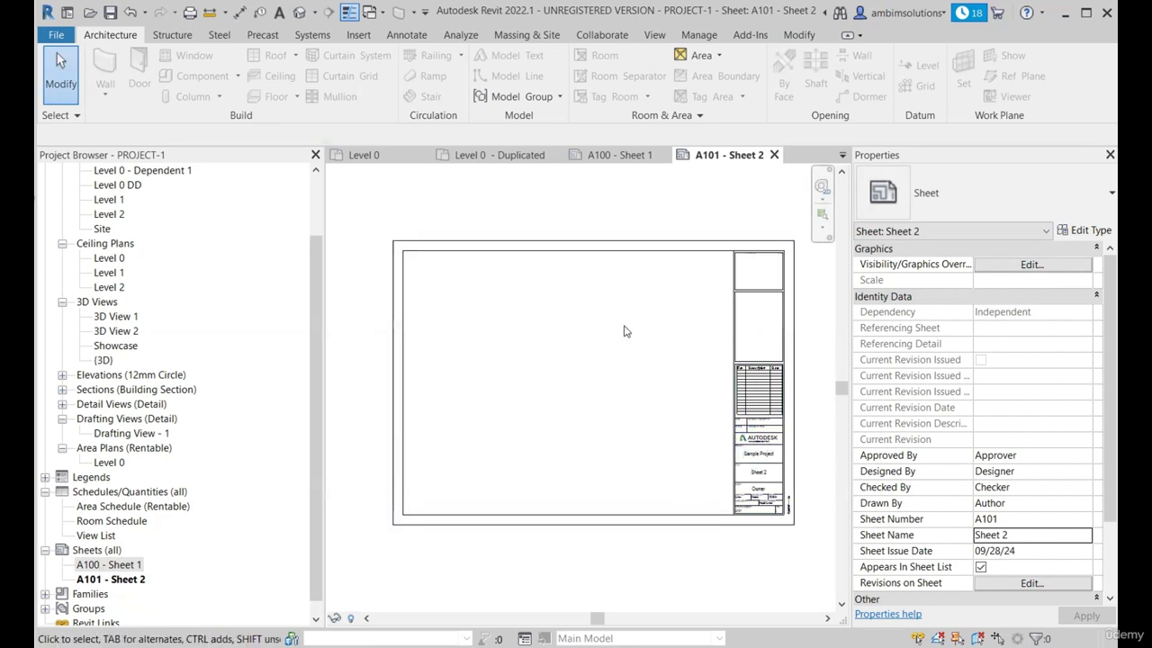
left_click(774, 154)
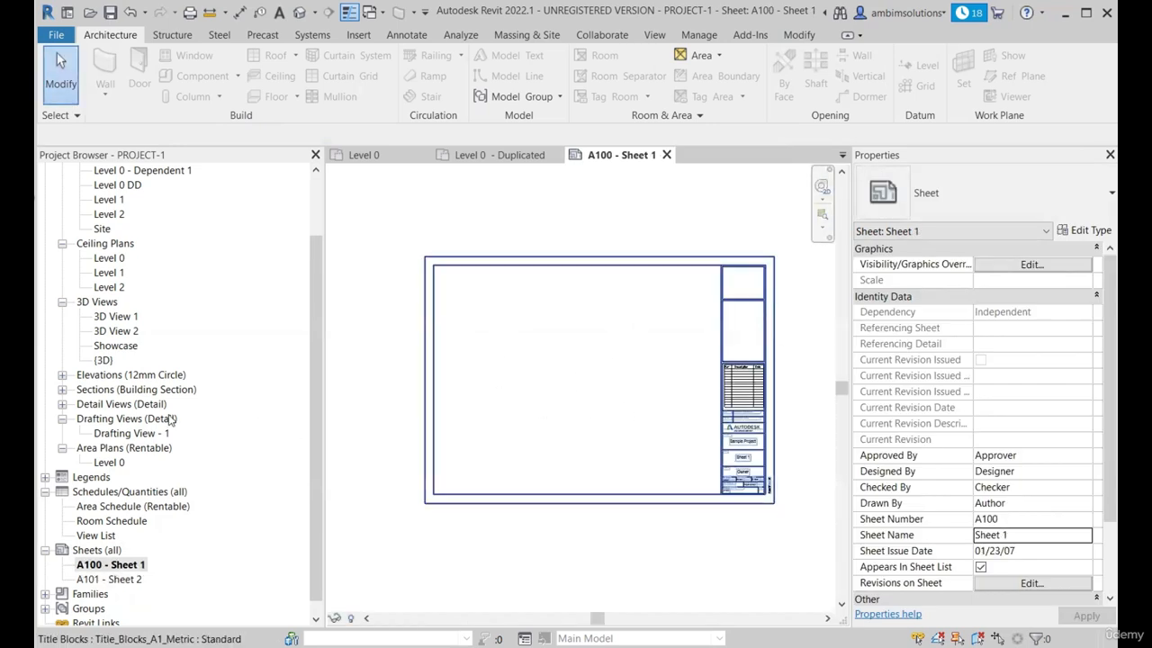
Place 3D View 1 as a viewport in the upper-left area of sheet A100's title block.
scroll(171, 423, "up", 2)
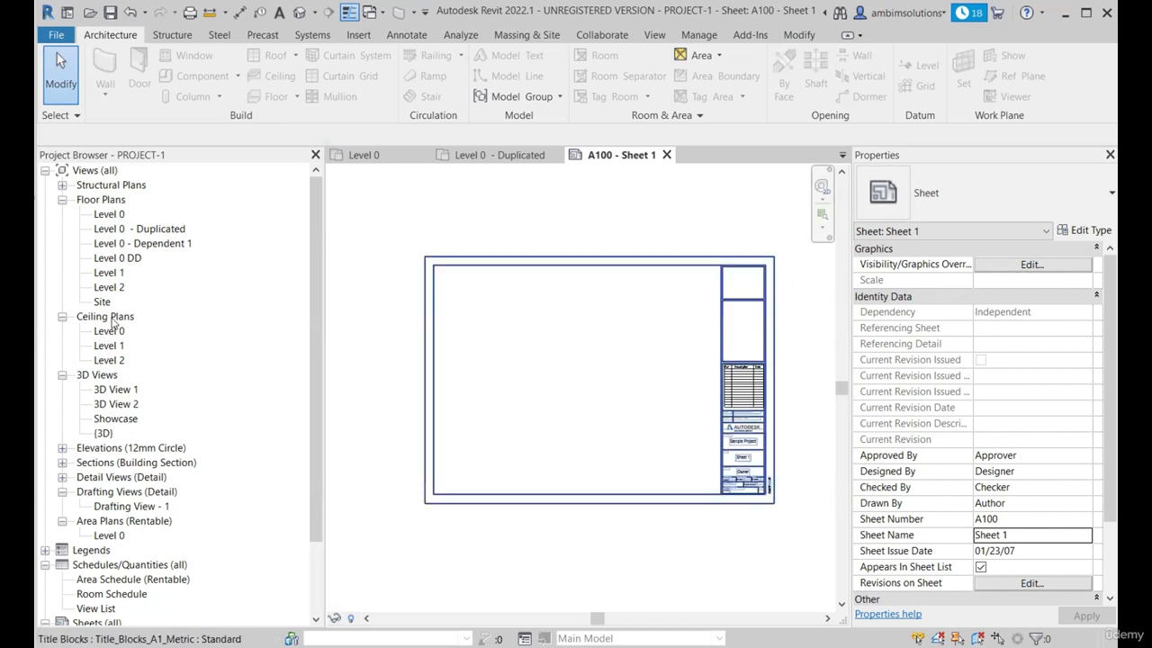
left_click(115, 390)
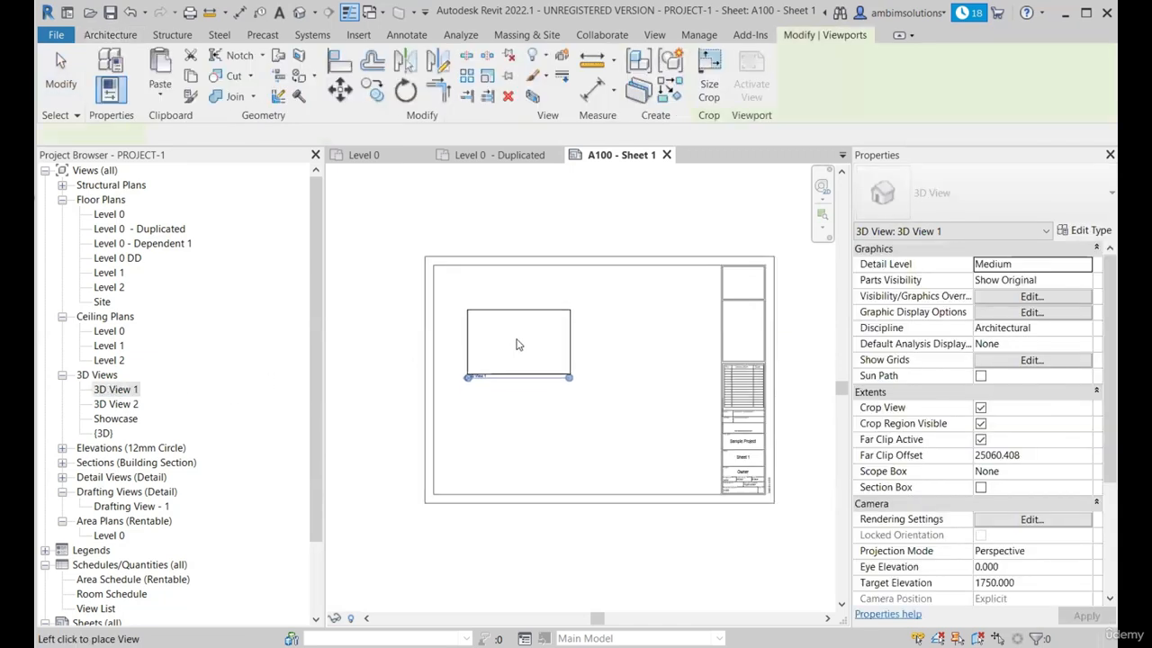
left_click(515, 340)
scroll(517, 342, "up", 2)
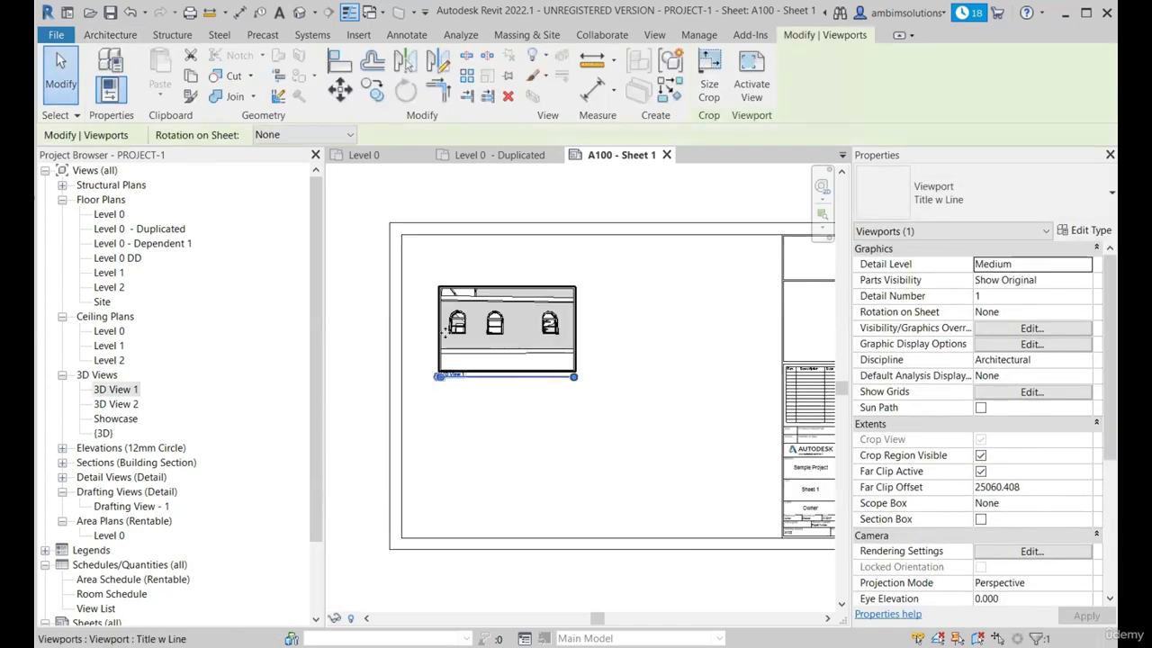
Open 3D View 1, orbit its camera to a different angle on the arched-window wall, and close the view.
right_click(115, 392)
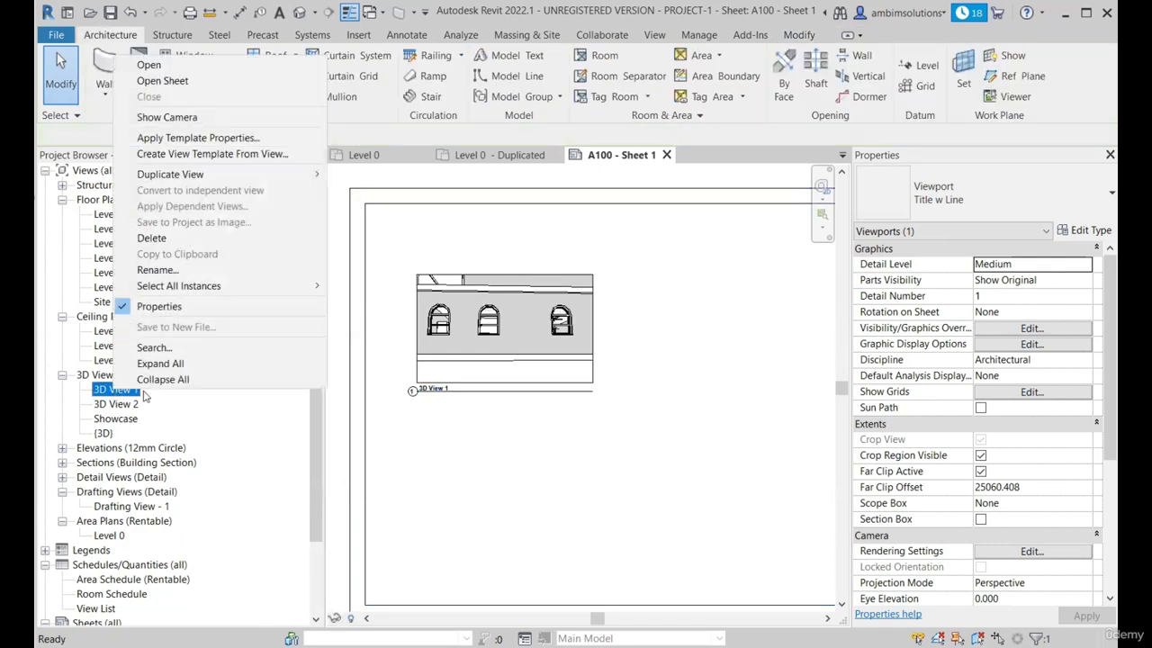
left_click(160, 68)
scroll(522, 382, "down", 2)
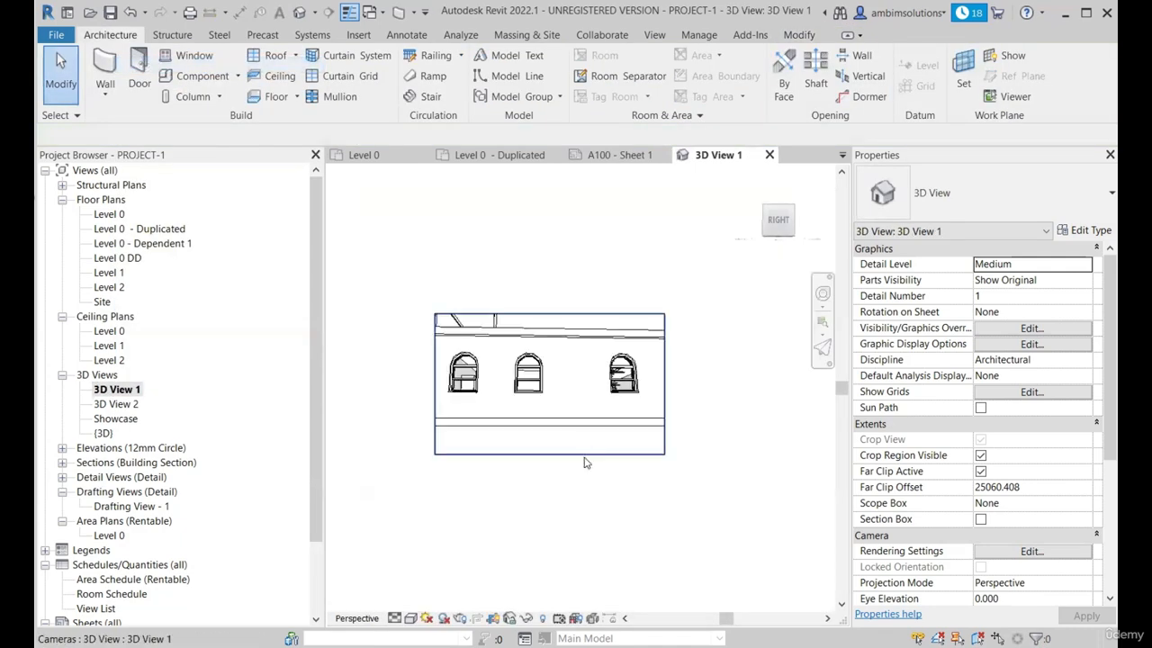
middle_click_drag(586, 463, 577, 447, "shift")
scroll(540, 387, "down", 2)
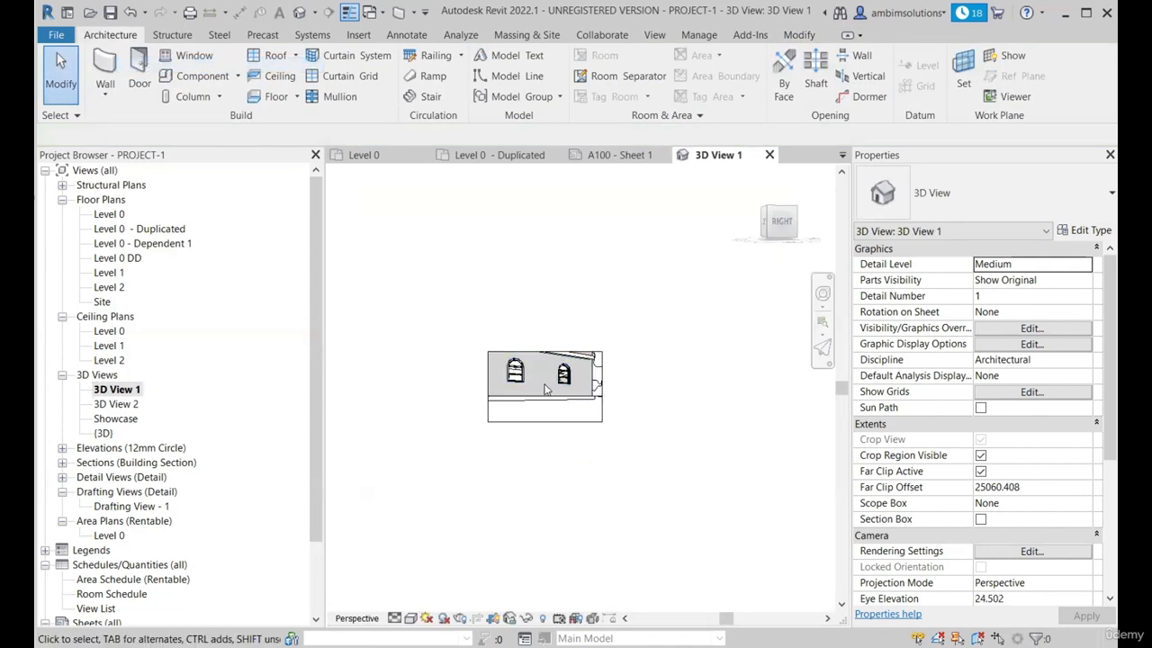
scroll(530, 385, "up", 2)
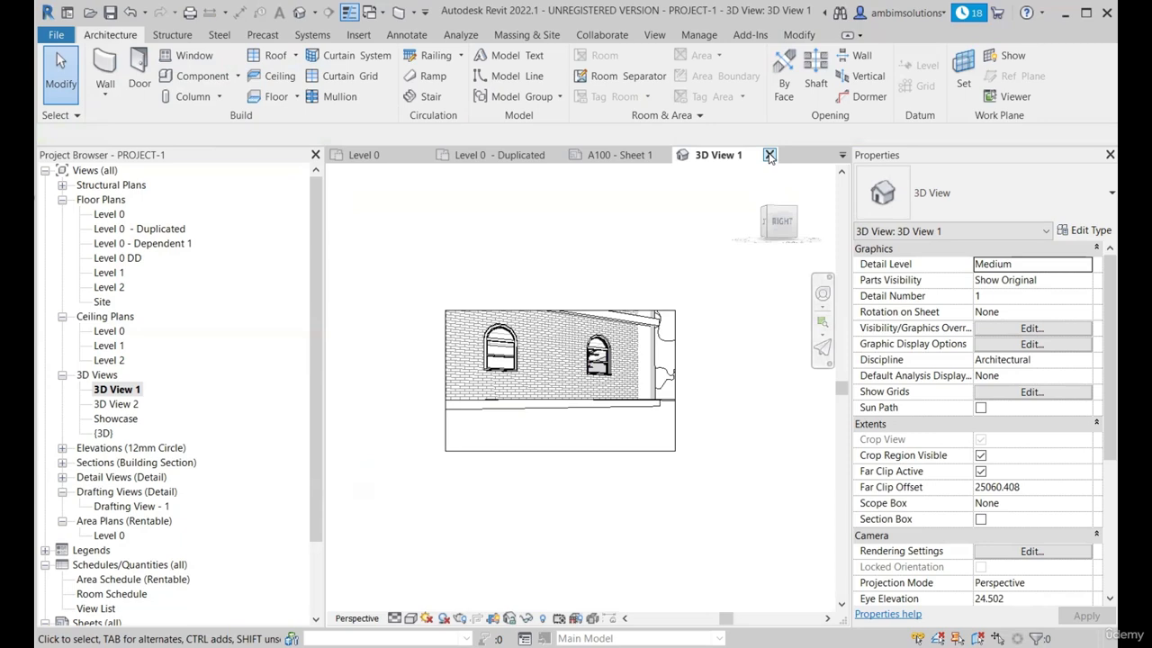
left_click(770, 155)
Examine 3D View 2 and the default {3D} view, including the house from its front-right corner, returning to sheet A100.
double_click(118, 404)
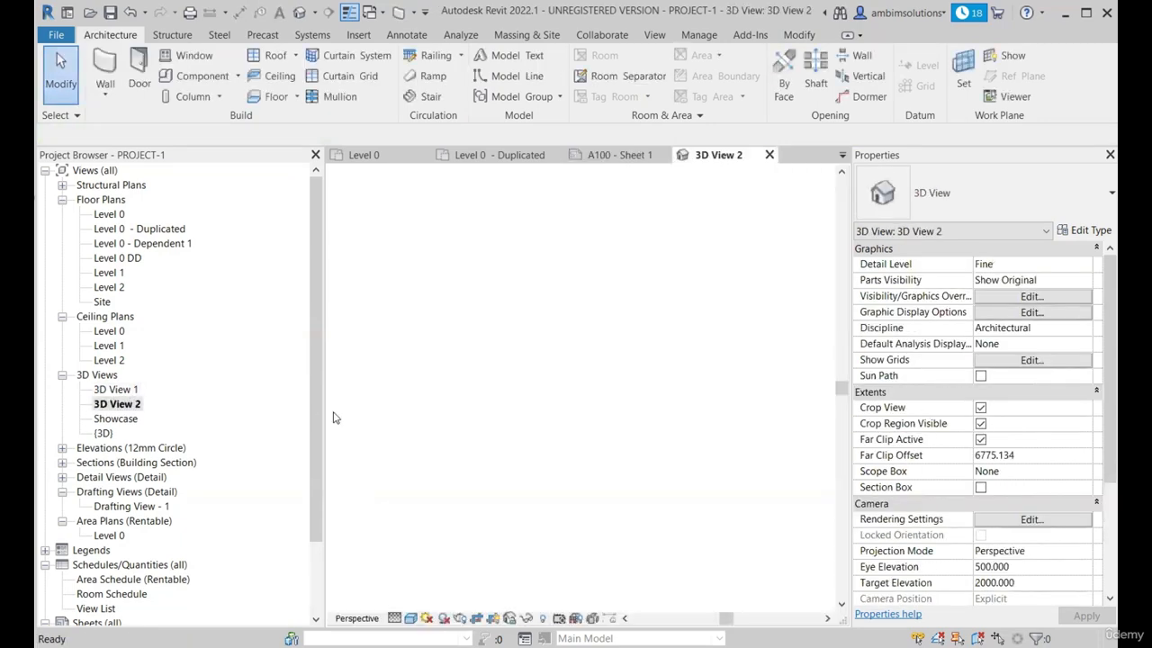
left_click(770, 155)
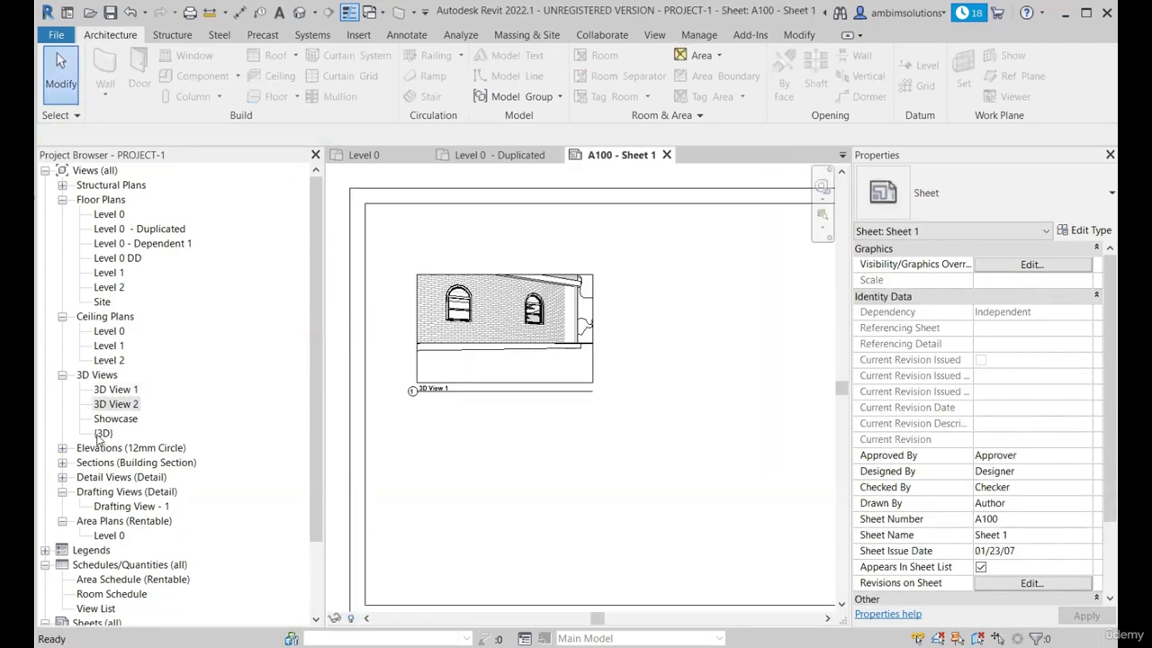
double_click(102, 434)
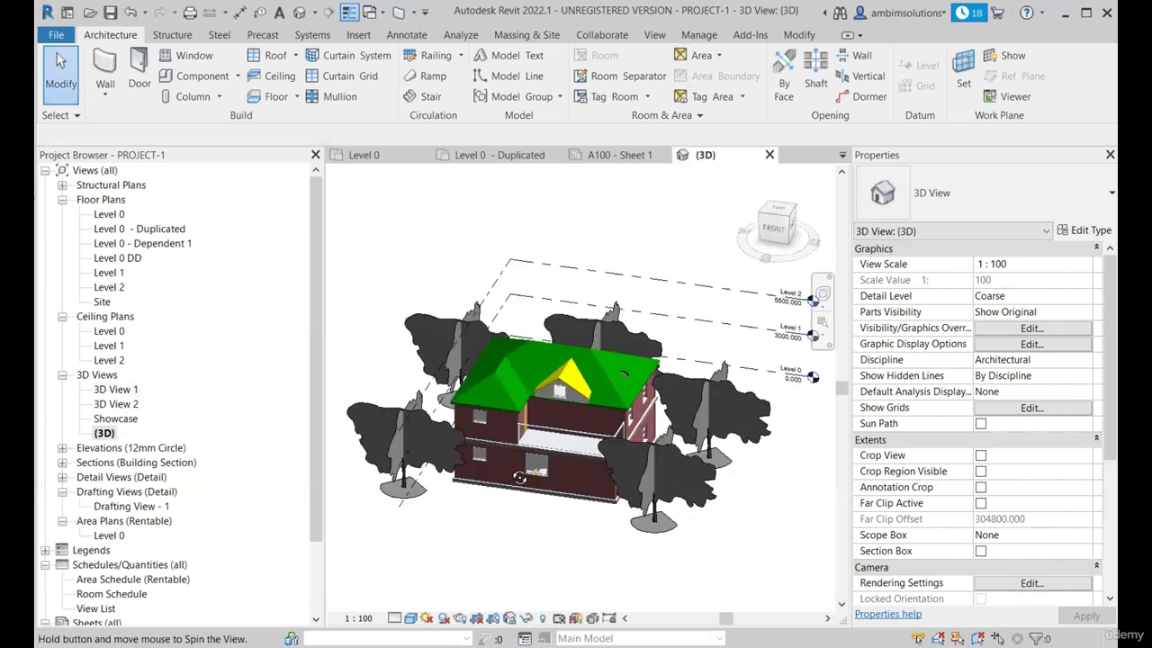
middle_click_drag(519, 477, 546, 501, "shift")
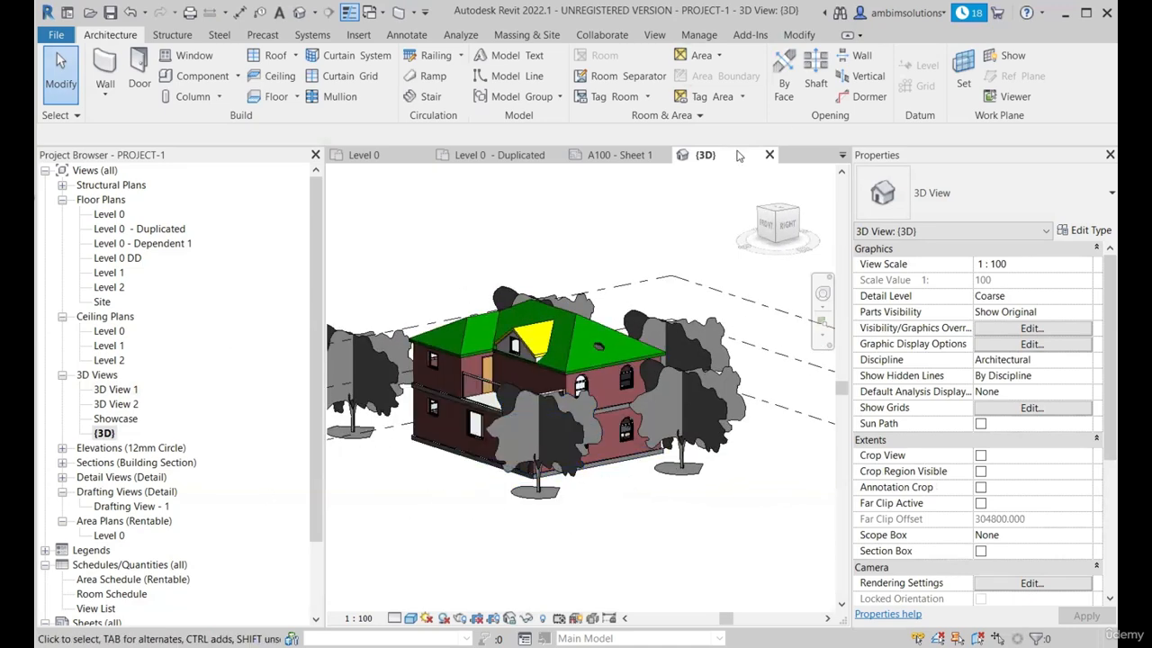
left_click(769, 155)
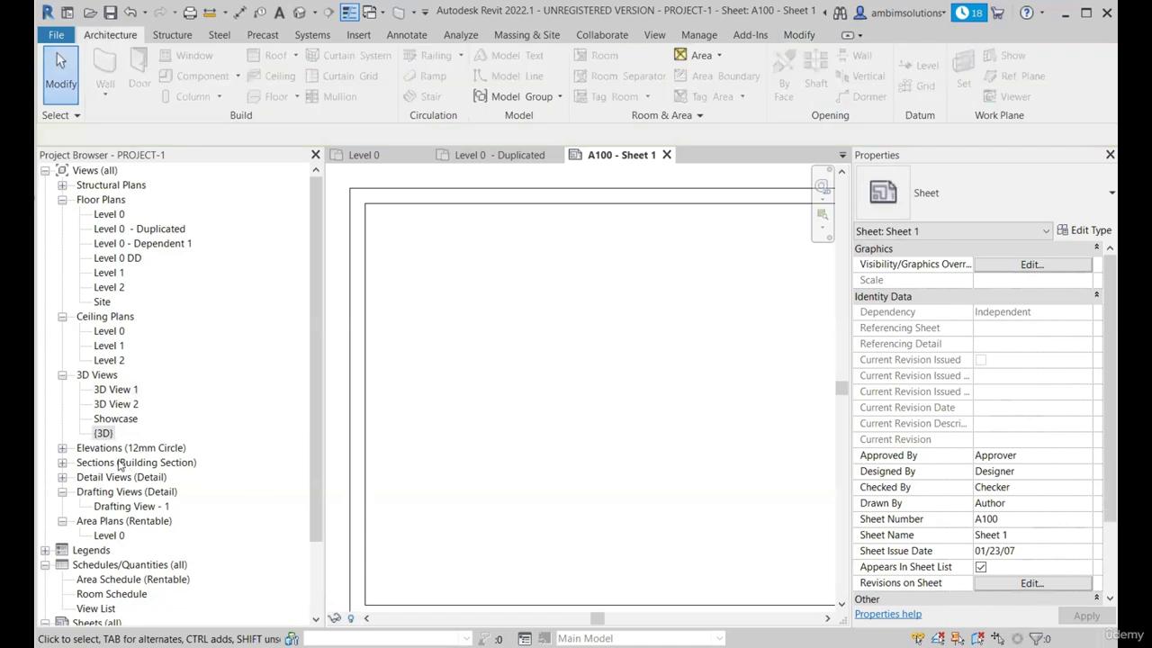
Duplicate the default {3D} view without detailing and rename the copy View 1.
right_click(104, 433)
mouse_move(297, 218)
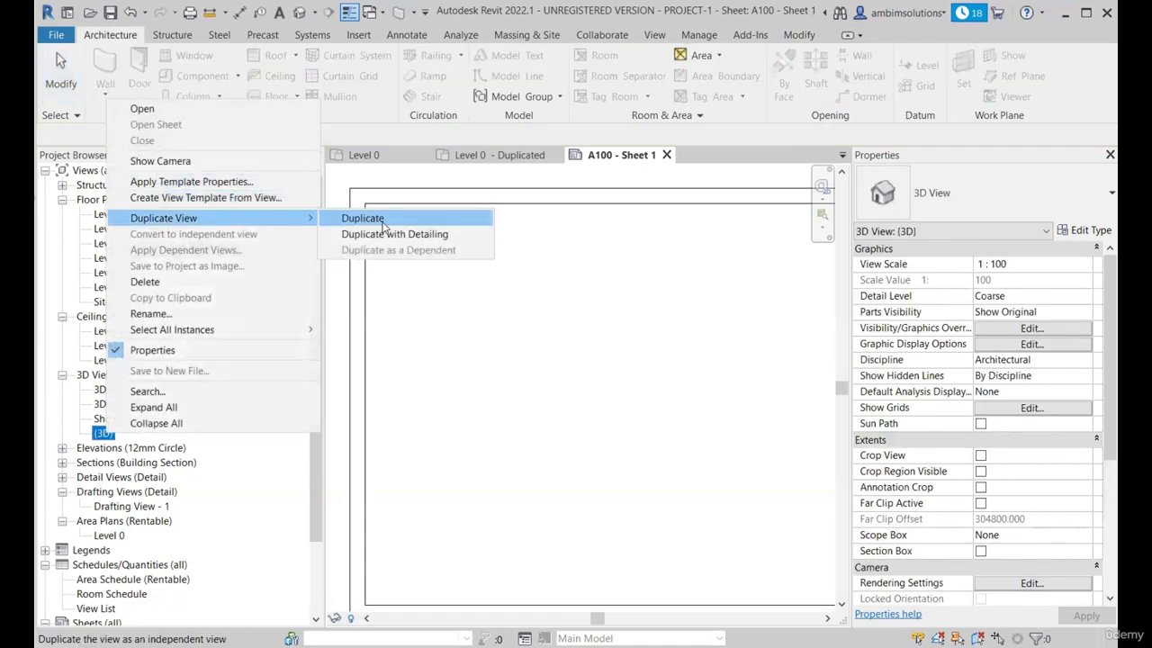
left_click(383, 224)
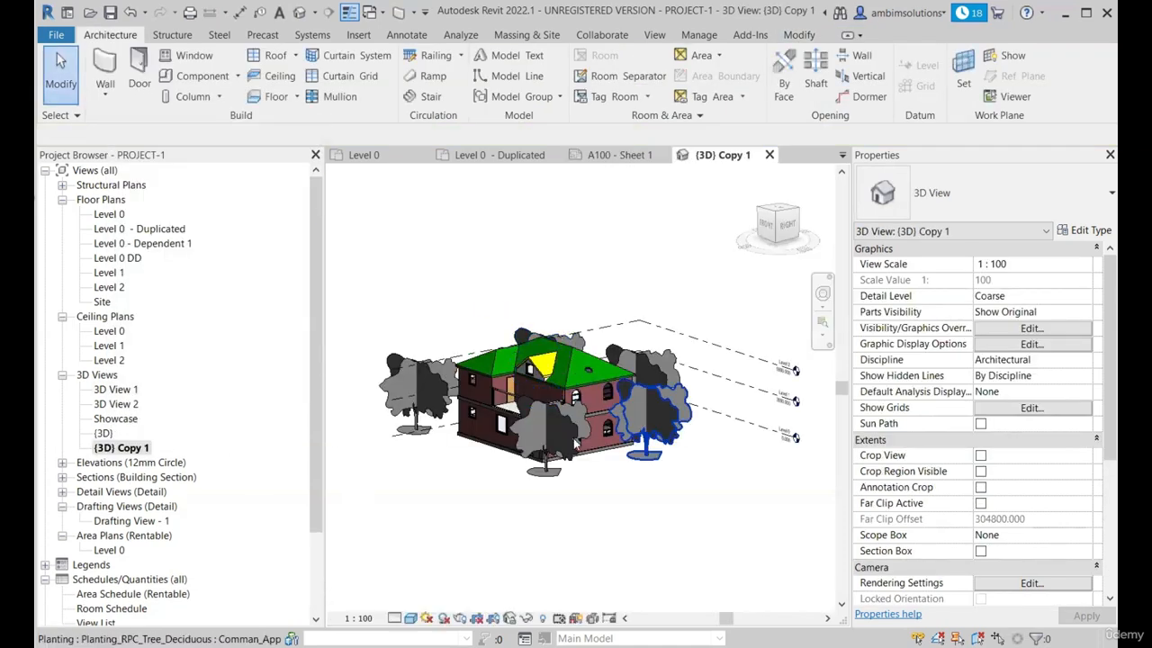
right_click(128, 450)
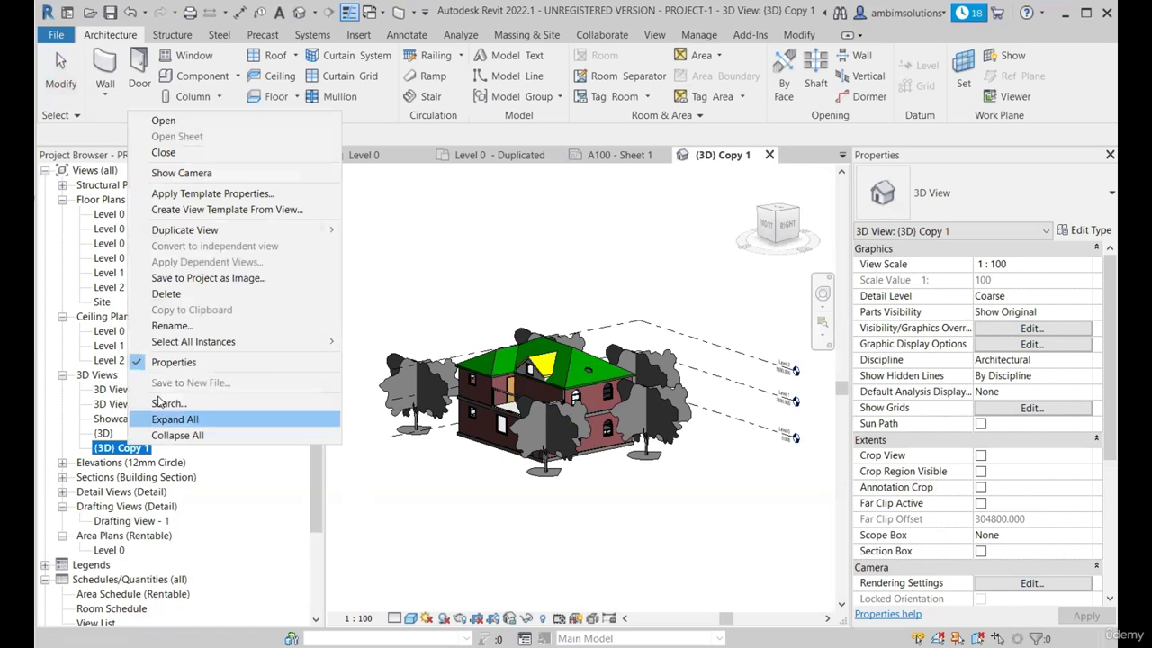
left_click(197, 330)
key("BackSpace")
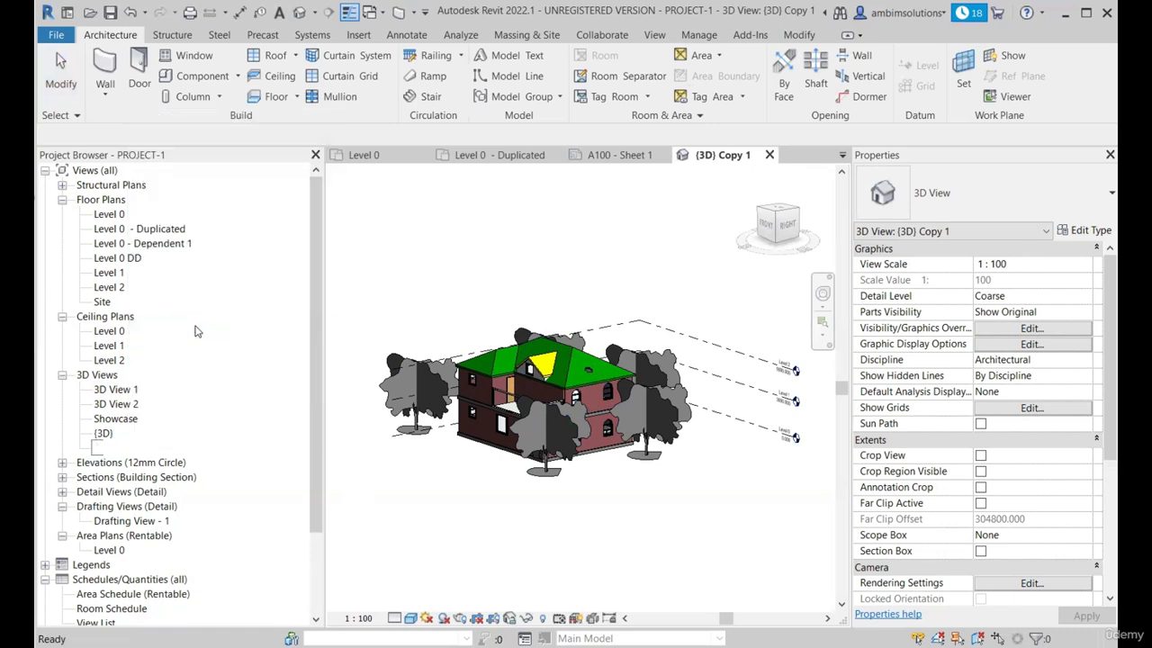
type("View 1")
key("Return")
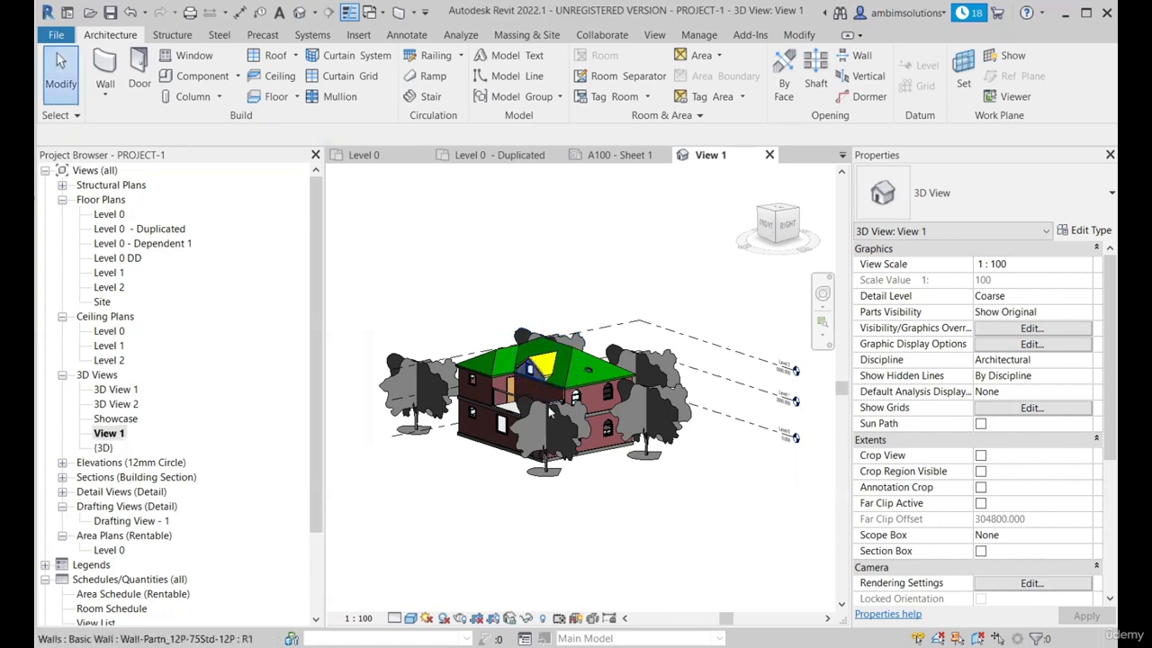
Orbit View 1 to the house's back-left corner, save and lock that orientation, and test orbiting the locked view.
middle_click_drag(554, 446, 684, 493, "shift")
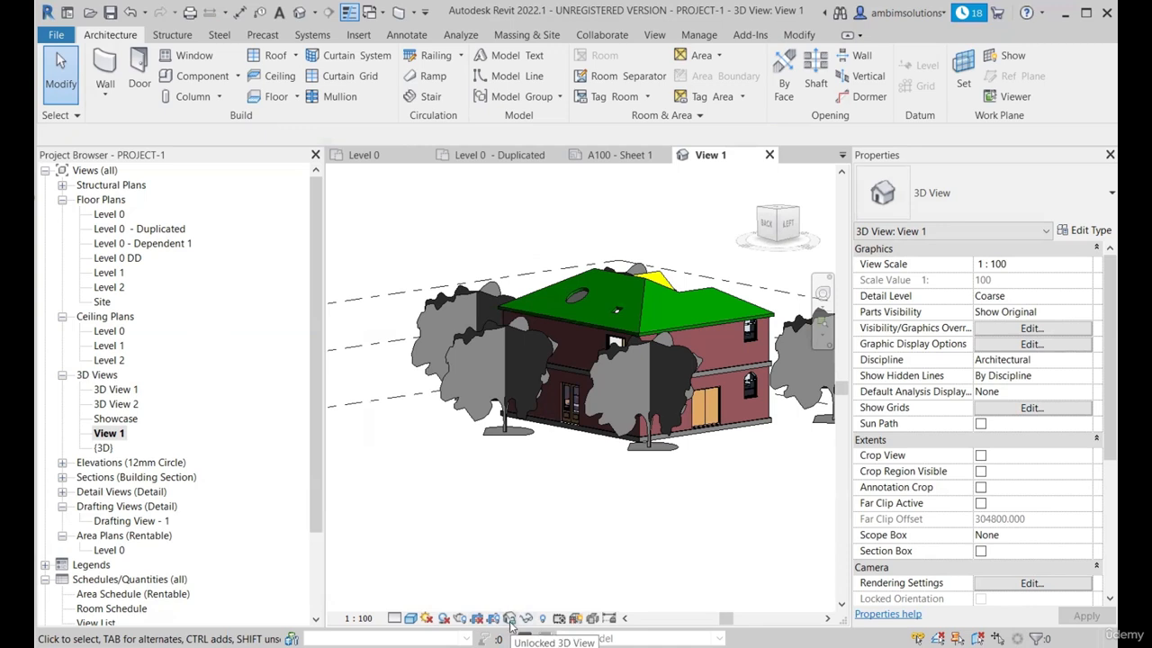
left_click(509, 619)
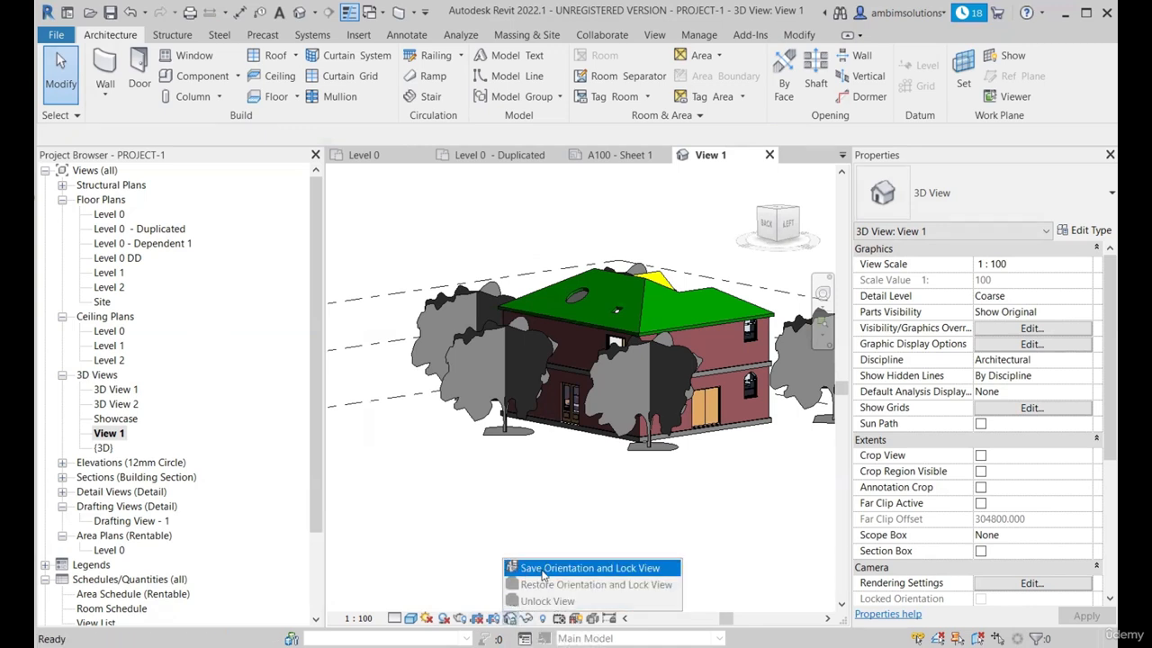
left_click(615, 571)
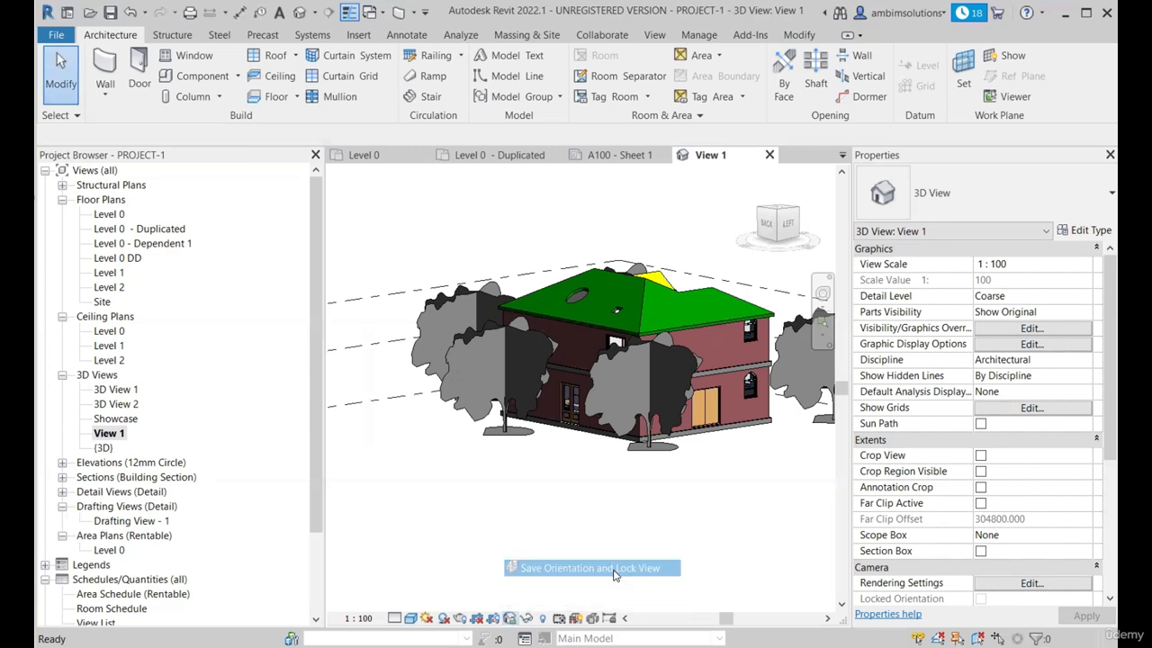
middle_click_drag(692, 459, 554, 486, "shift")
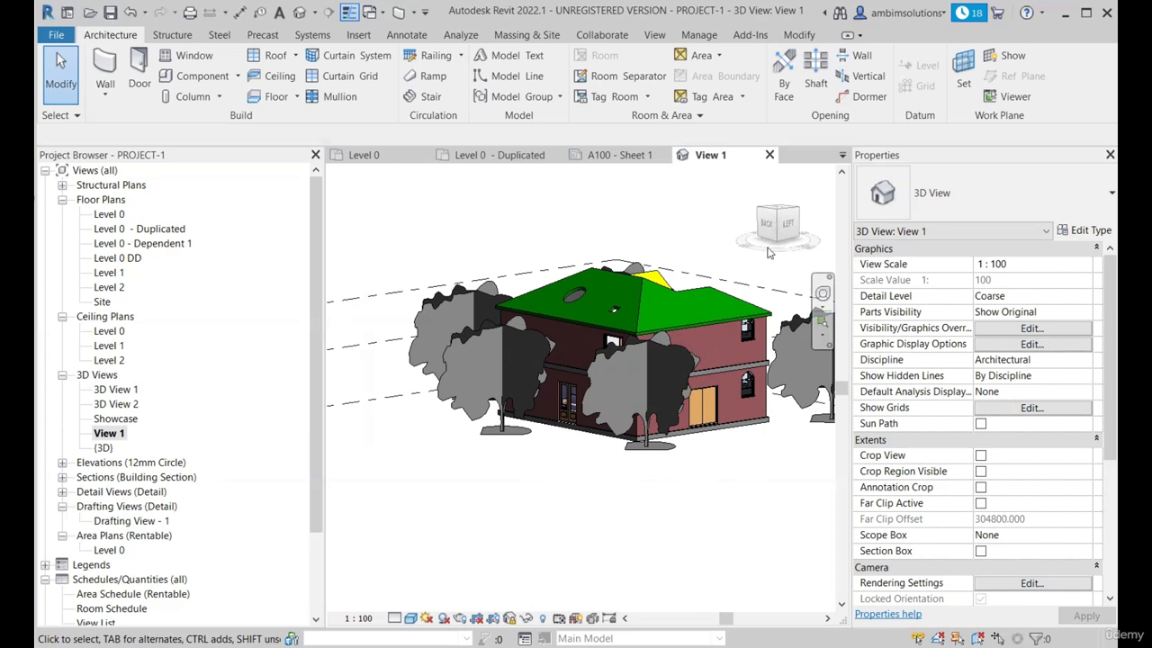
left_click(823, 321)
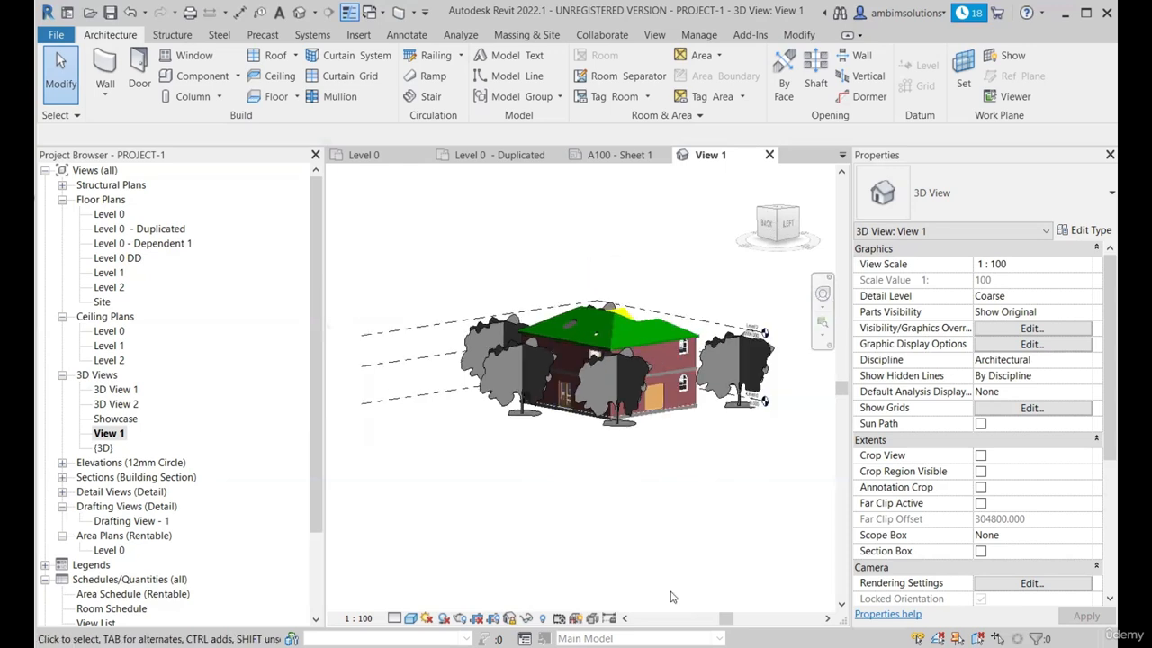
Unlock View 1 and re-lock it with its orientation saved facing the house's left-front corner.
left_click(510, 620)
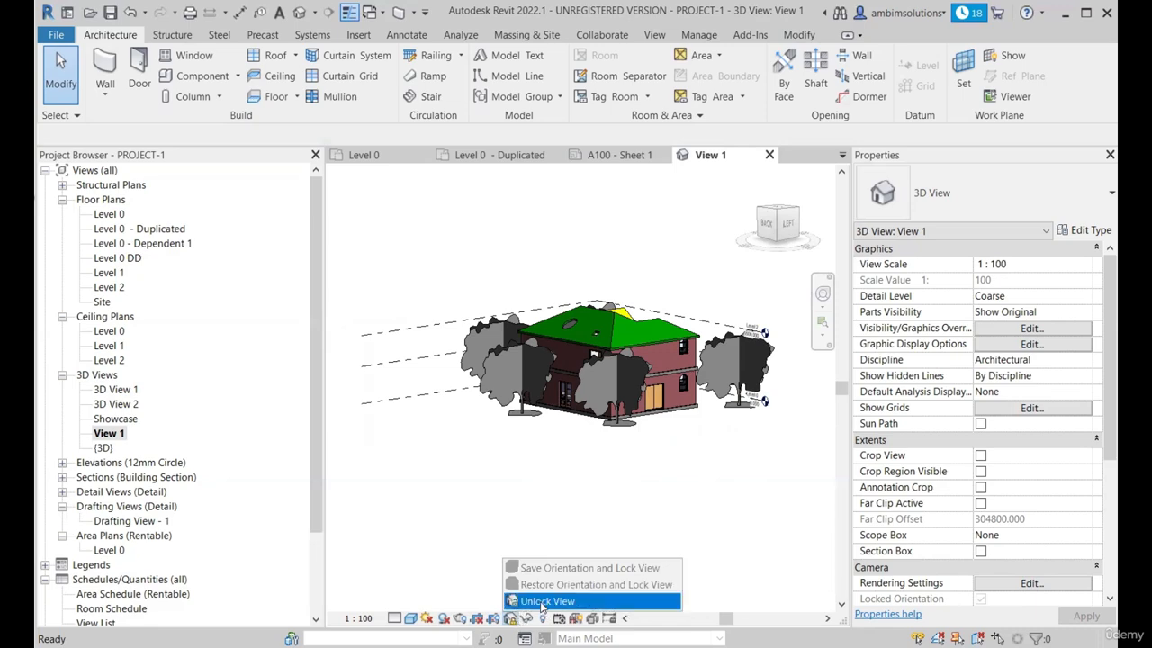
left_click(543, 601)
middle_click_drag(563, 478, 592, 506, "shift")
middle_click_drag(478, 493, 613, 497, "shift")
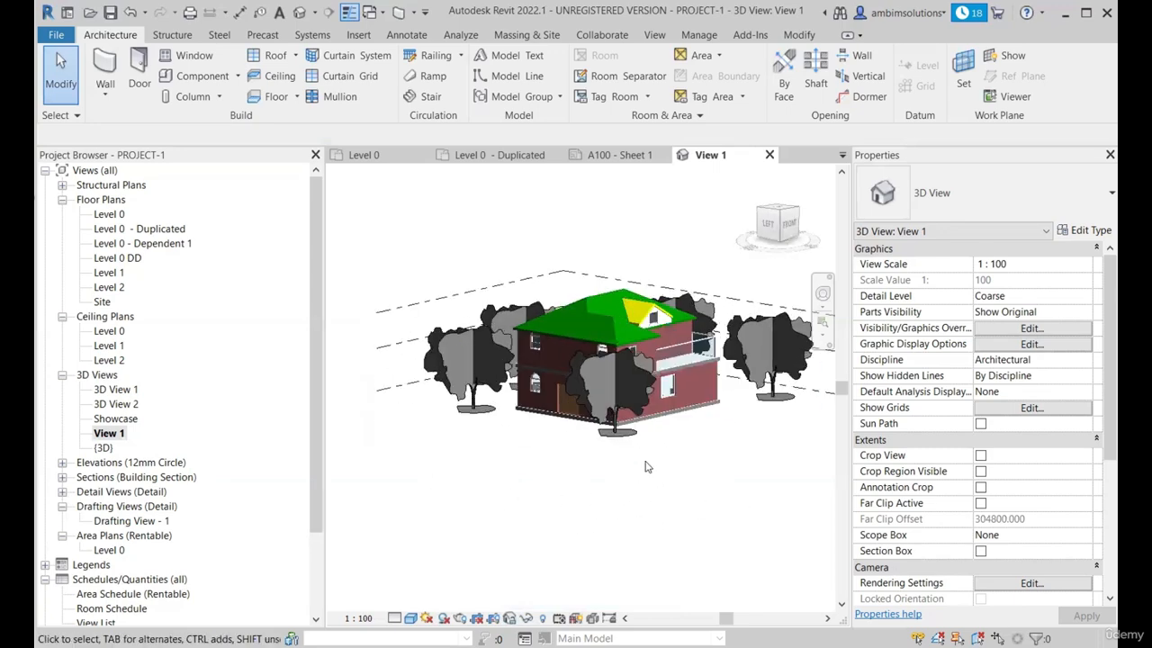
left_click(508, 620)
left_click(533, 567)
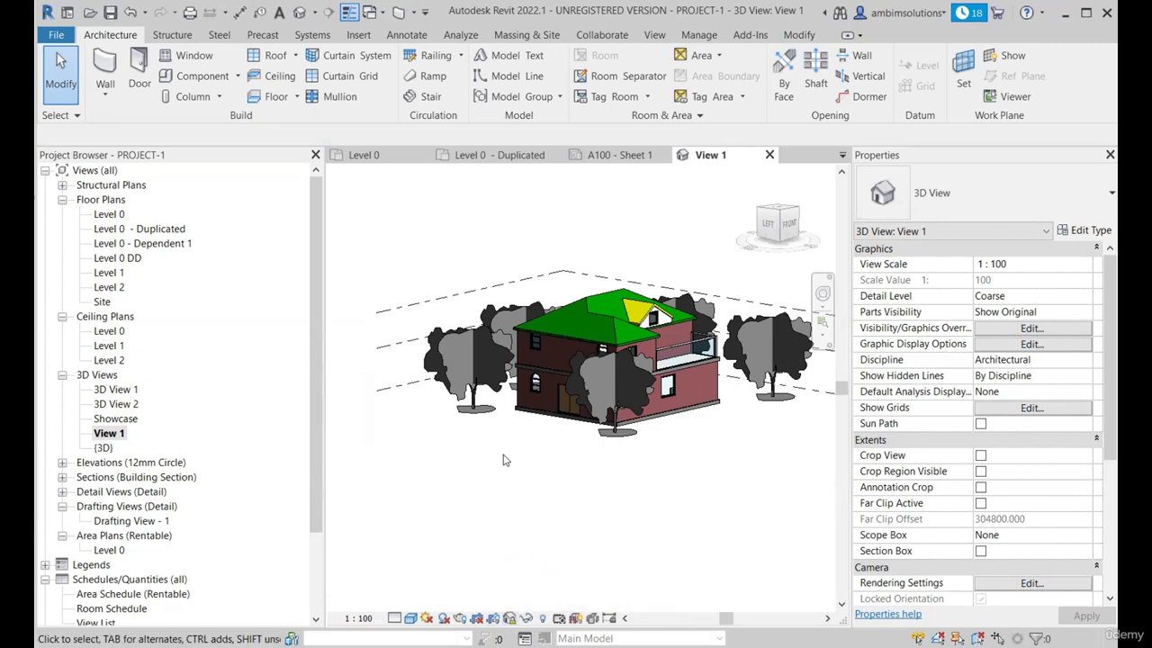
Hide the Levels annotation category in View 1 through its Visibility/Graphic Overrides.
scroll(708, 360, "up", 2)
scroll(654, 416, "down", 2)
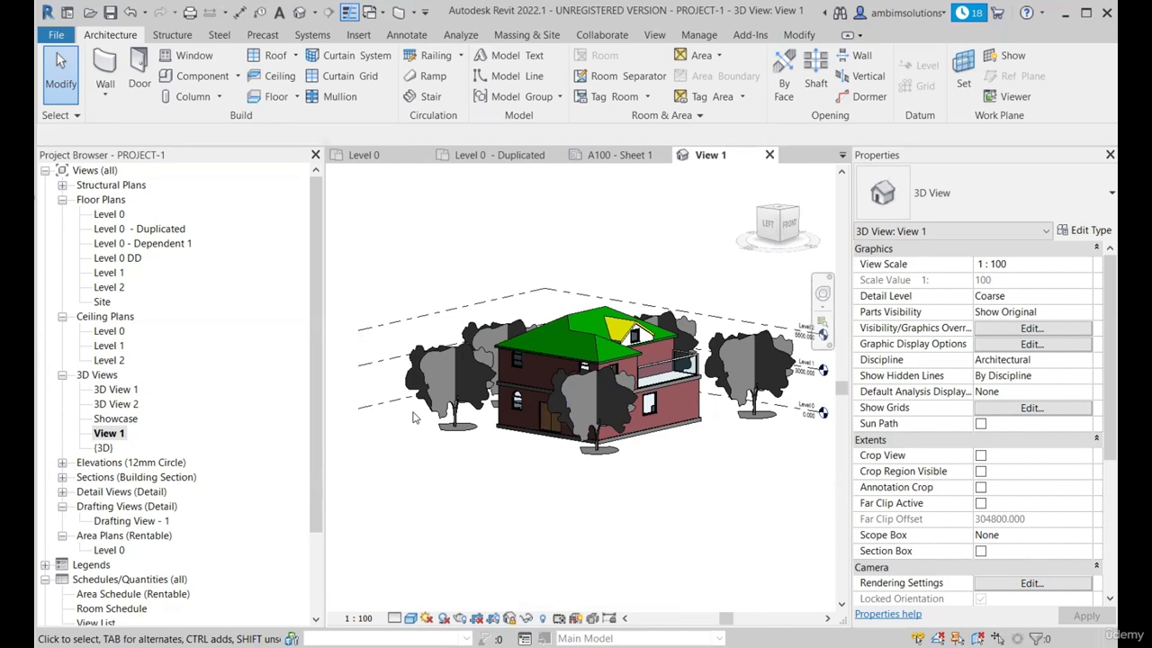
key("v")
key("g")
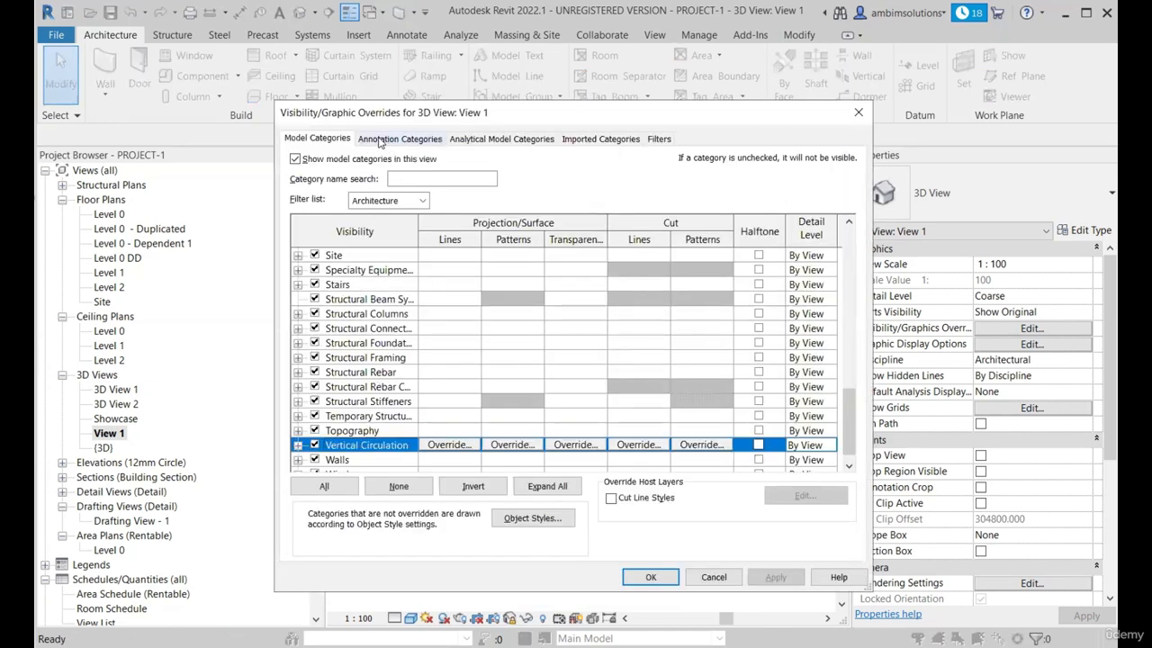
left_click(392, 140)
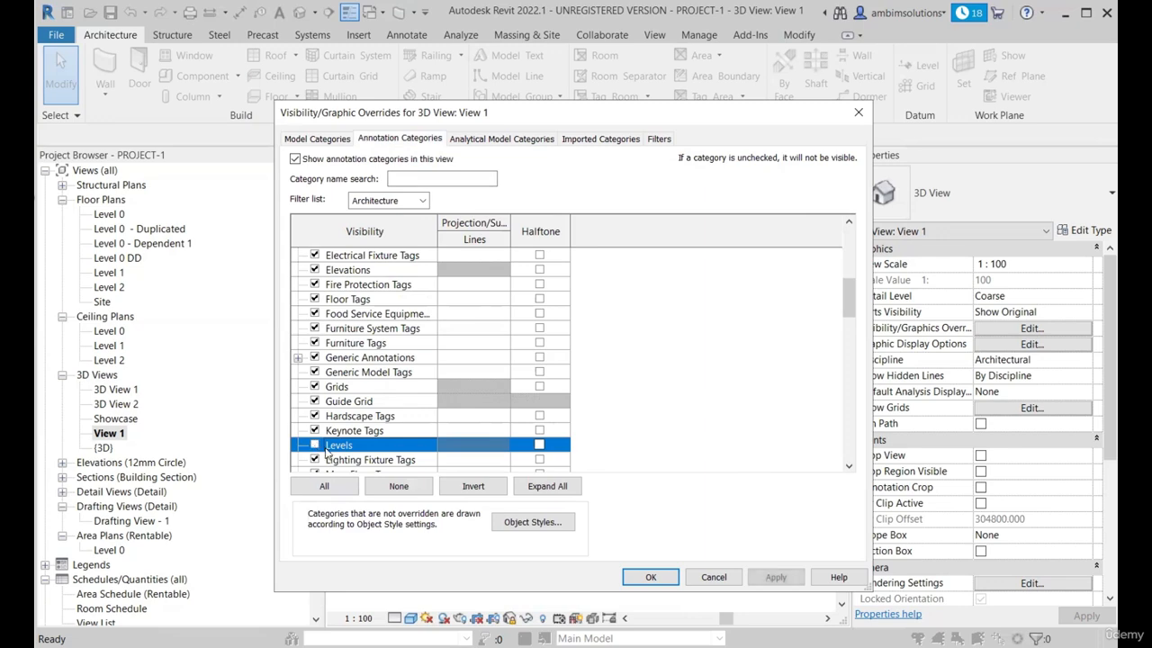
left_click(776, 577)
left_click(651, 577)
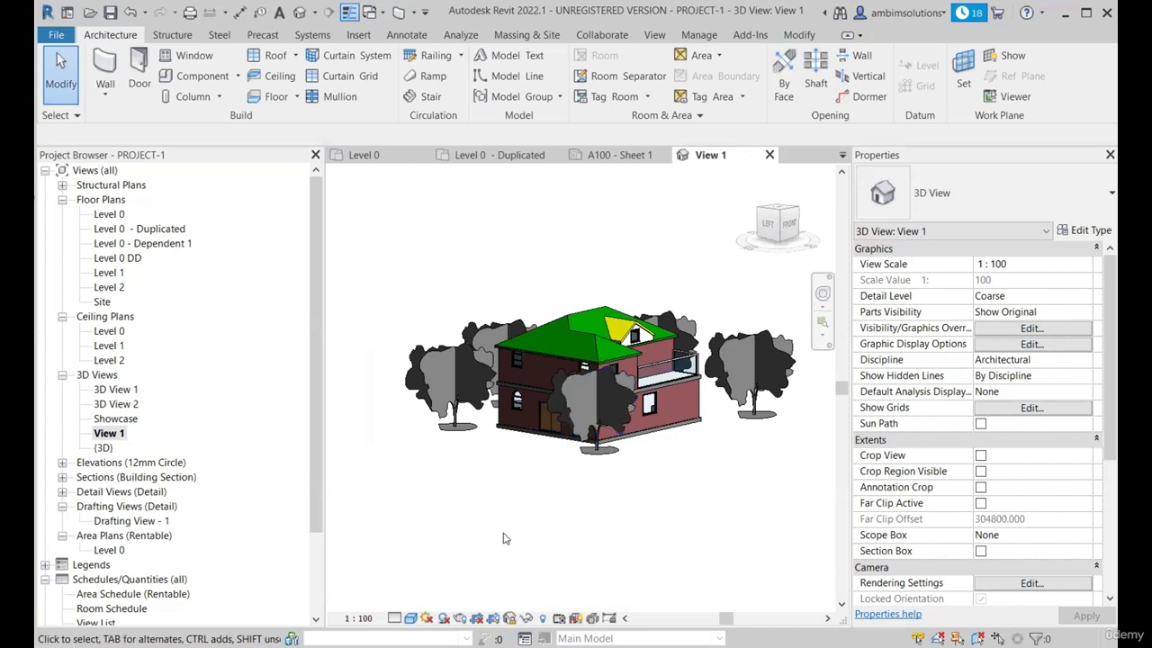
Set View 1's detail level to Fine and its visual style to Realistic.
left_click(411, 619)
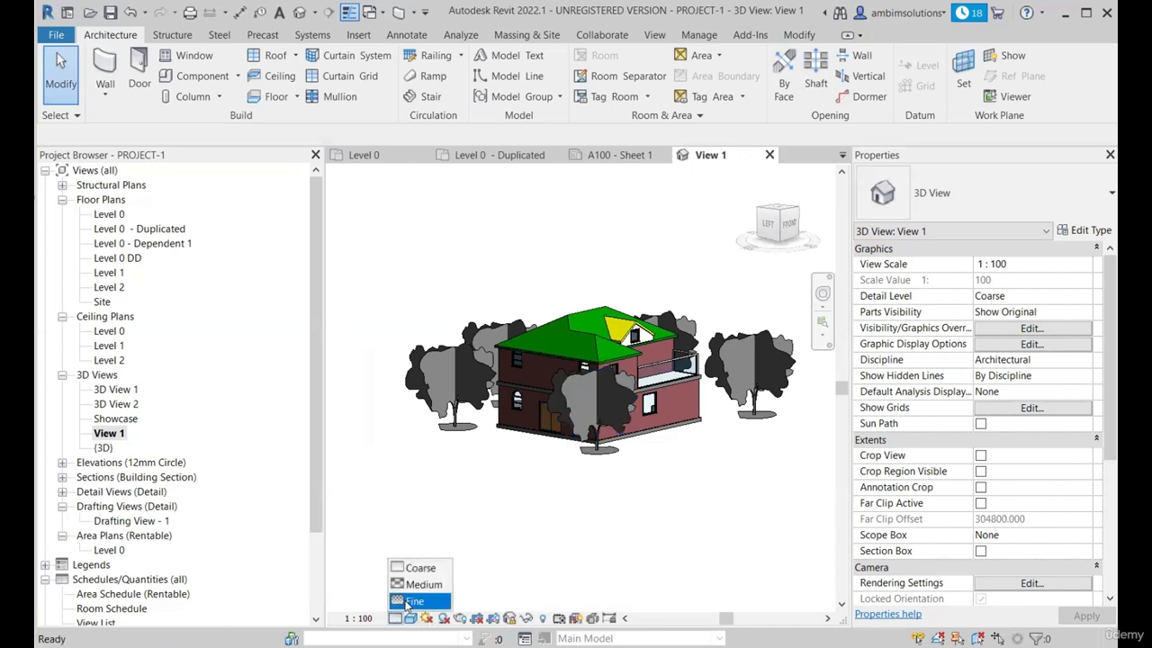
left_click(410, 601)
left_click(411, 620)
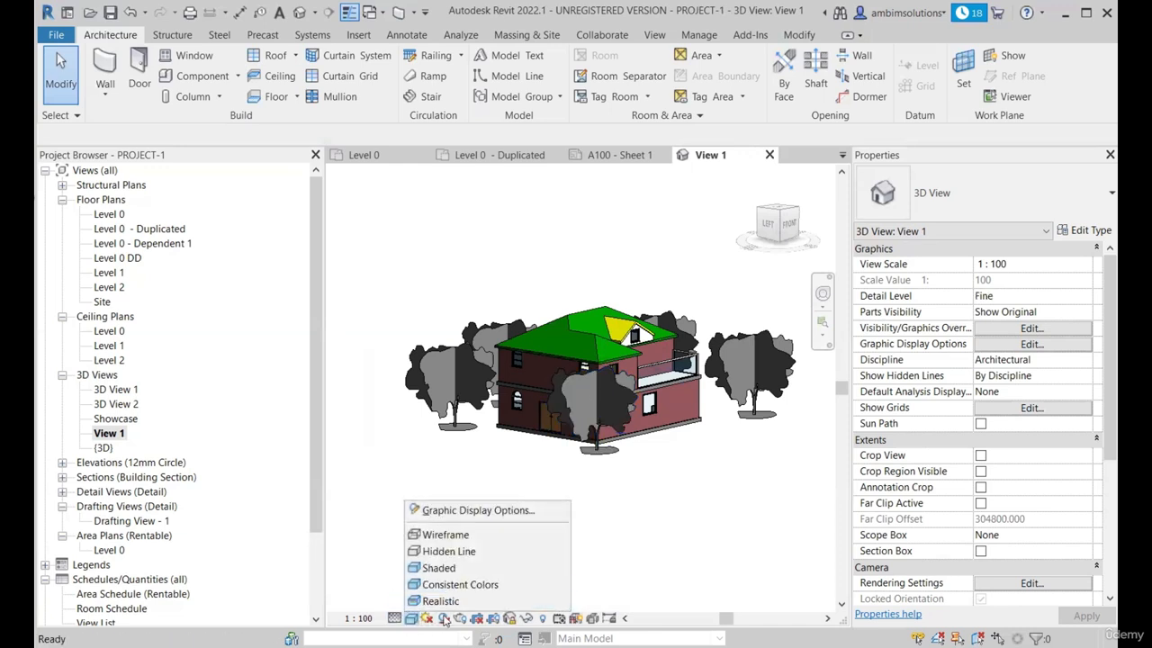
left_click(443, 601)
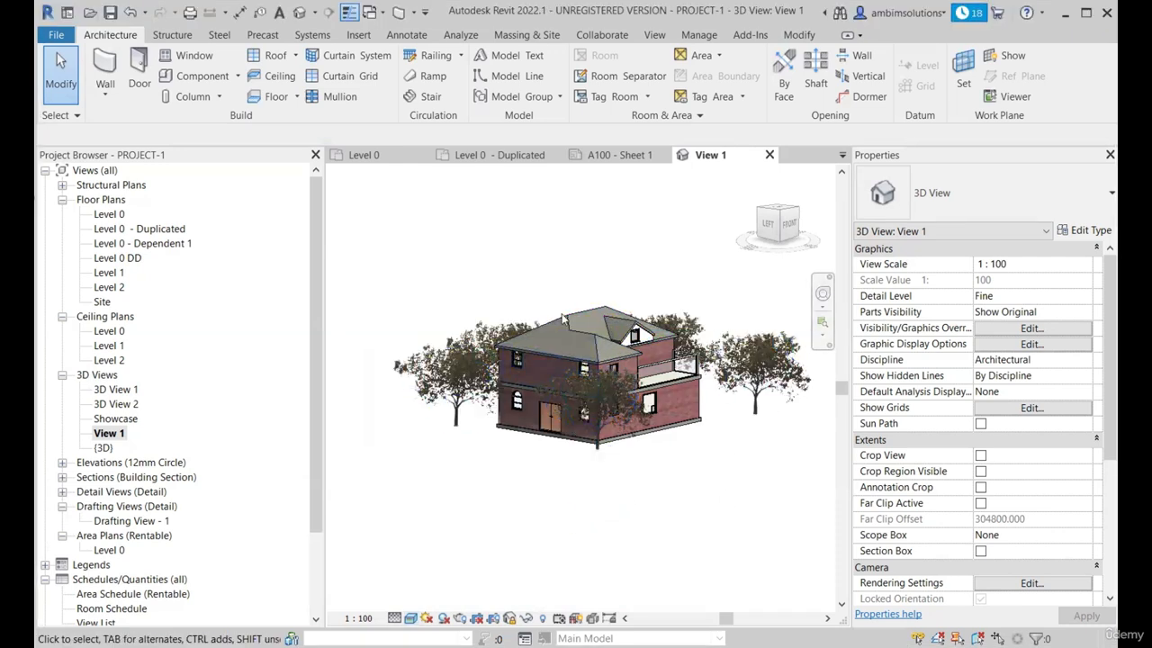
Close View 1 and place it as a viewport in the upper-left area of sheet A100.
left_click(769, 155)
scroll(676, 422, "down", 2)
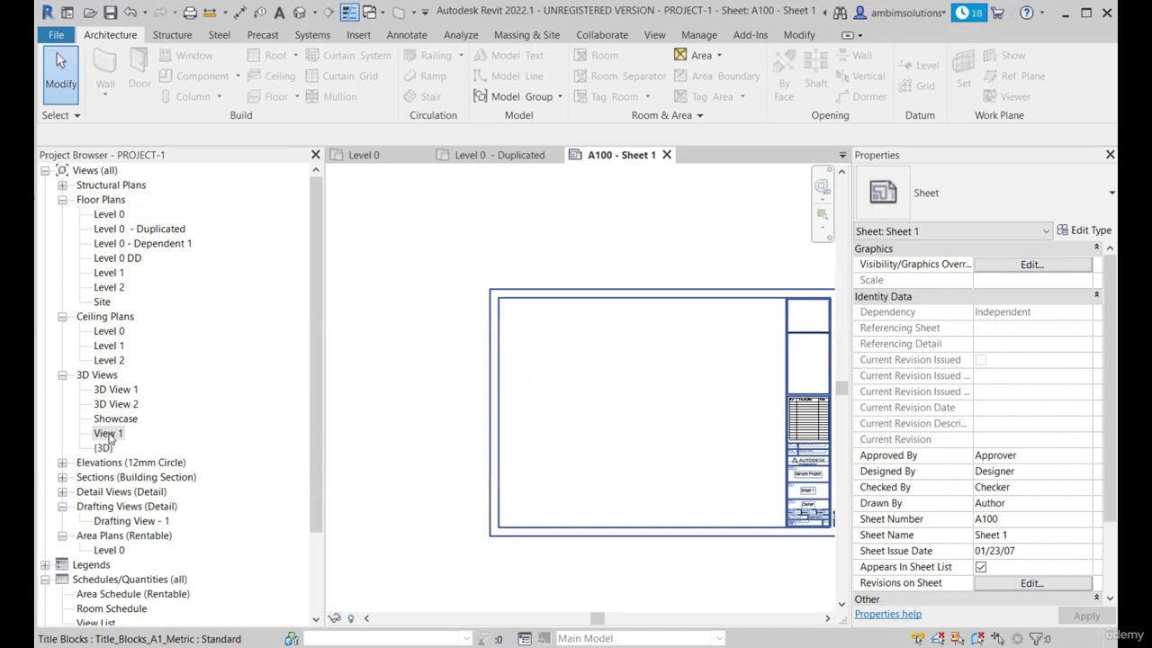
left_click_drag(109, 437, 165, 441)
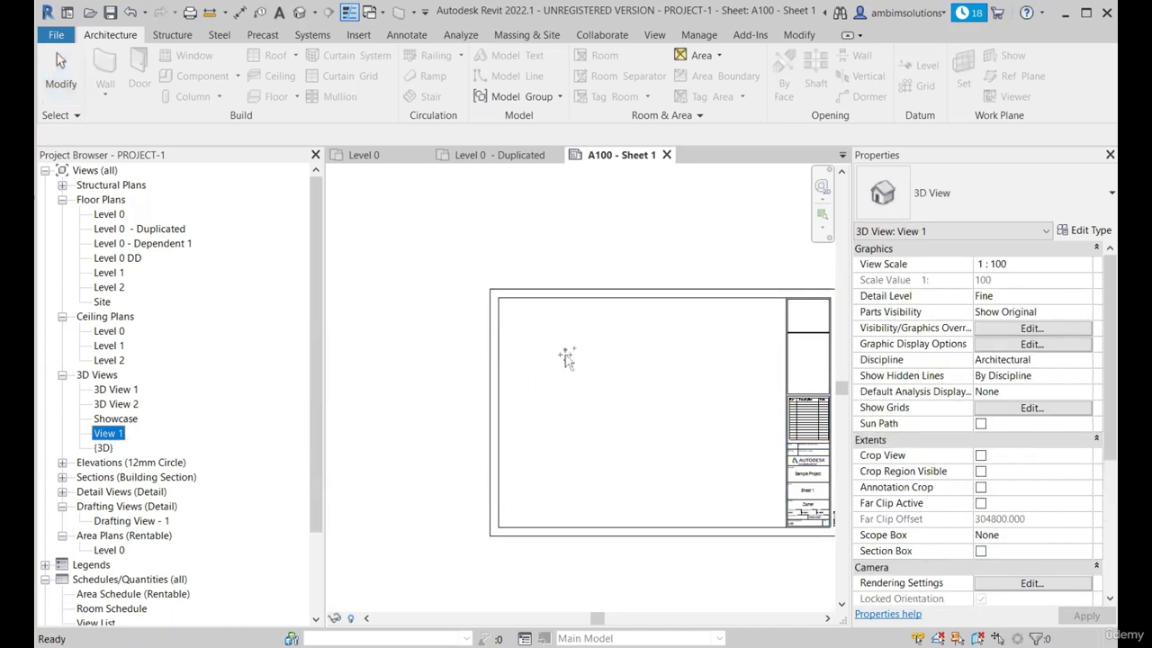
left_click_drag(570, 358, 566, 357)
scroll(566, 357, "up", 2)
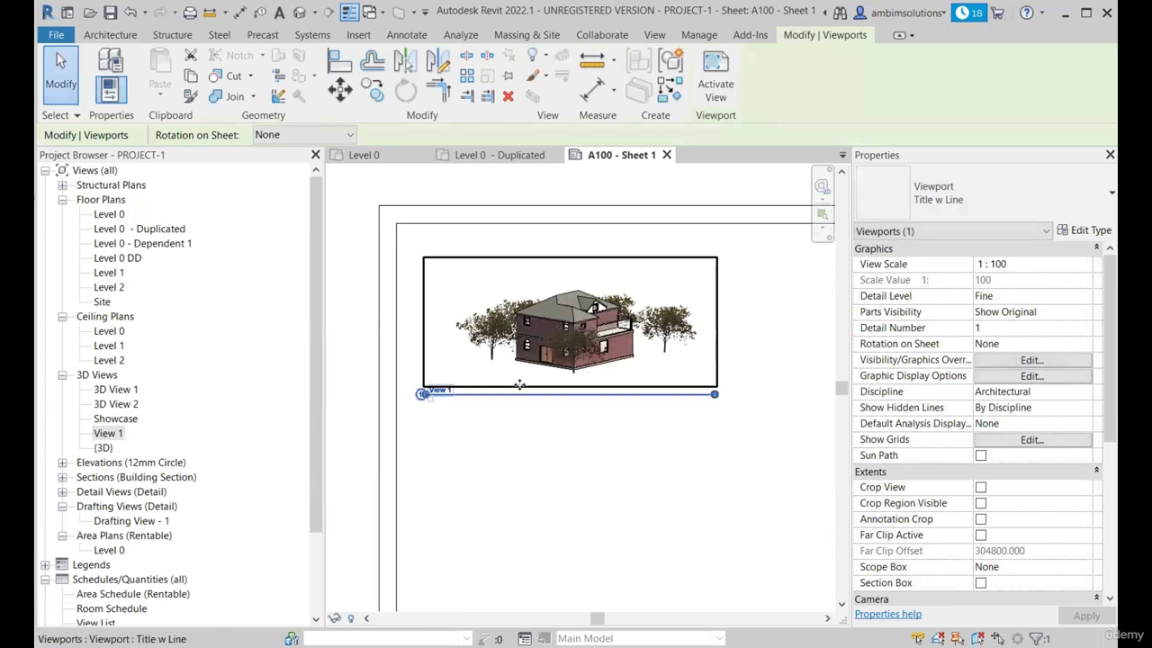
Turn on Crop View and Crop Region Visible for the View 1 viewport on sheet A100.
scroll(554, 434, "up", 2)
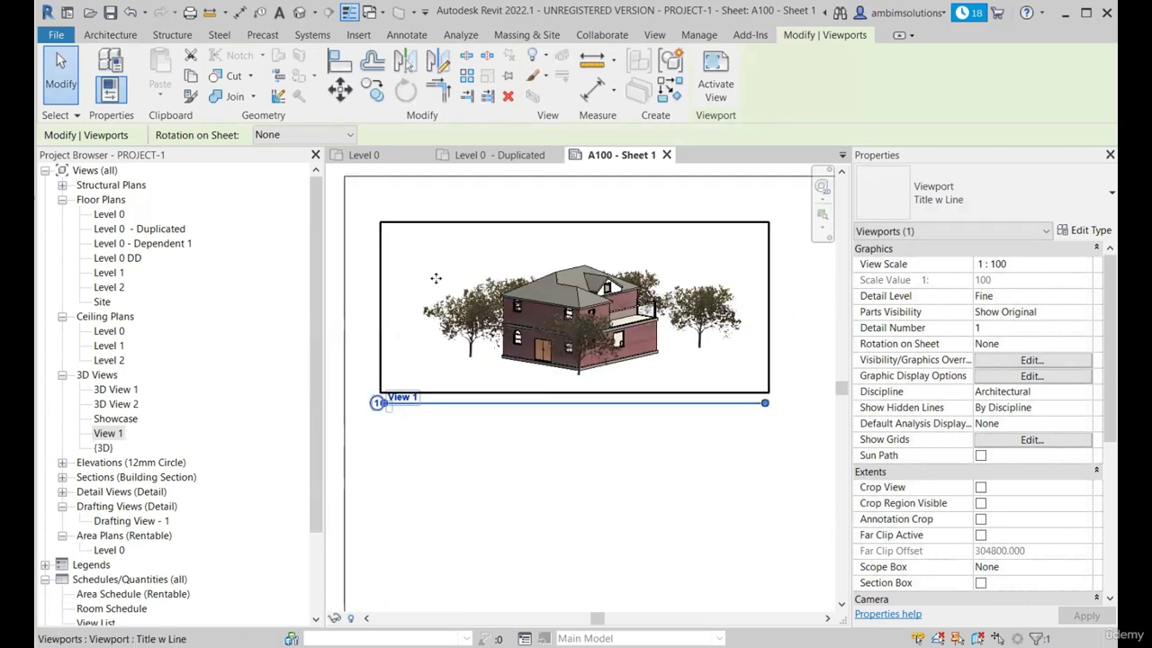
scroll(554, 317, "down", 1)
scroll(595, 385, "up", 1)
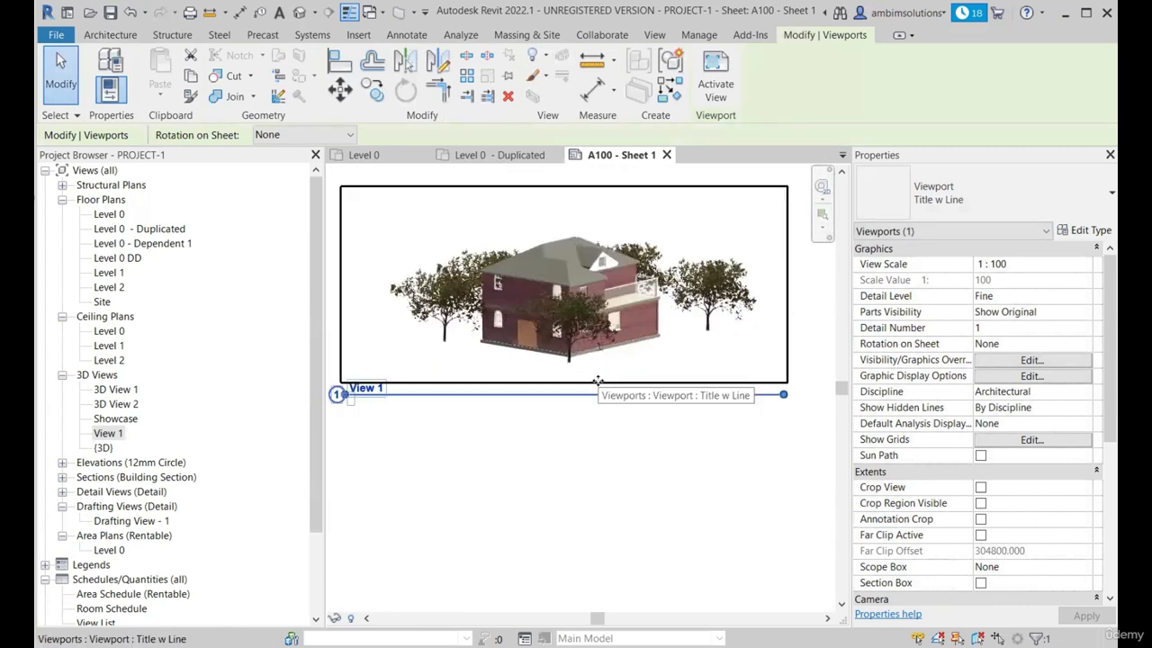
scroll(472, 329, "down", 1)
scroll(481, 323, "up", 1)
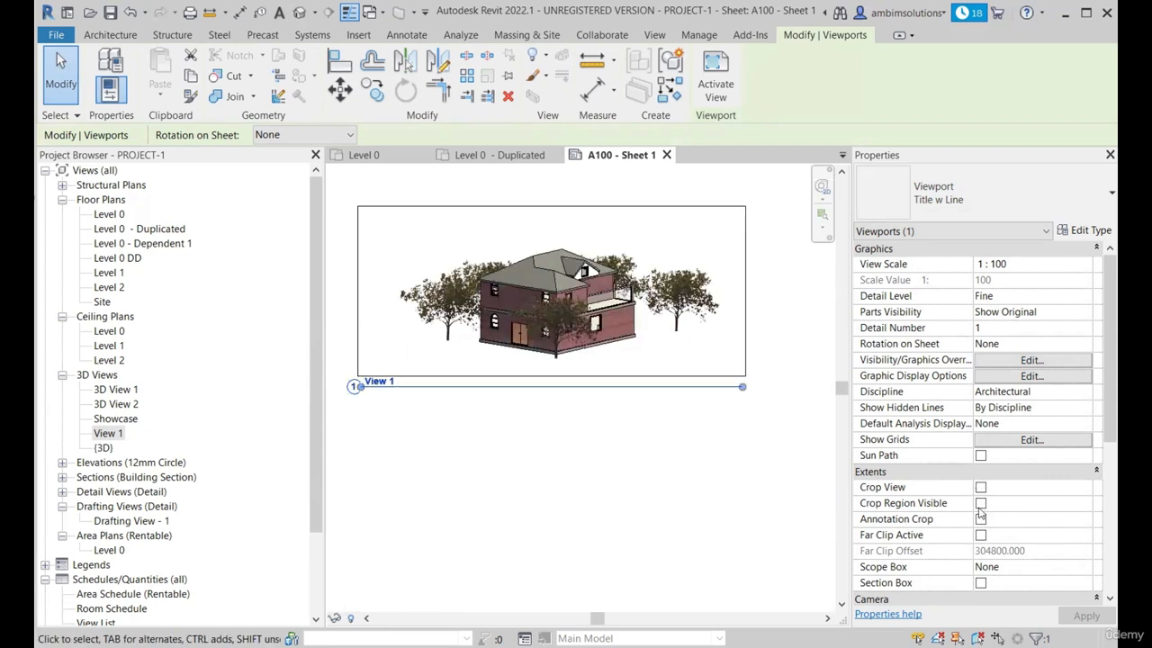
left_click(346, 315)
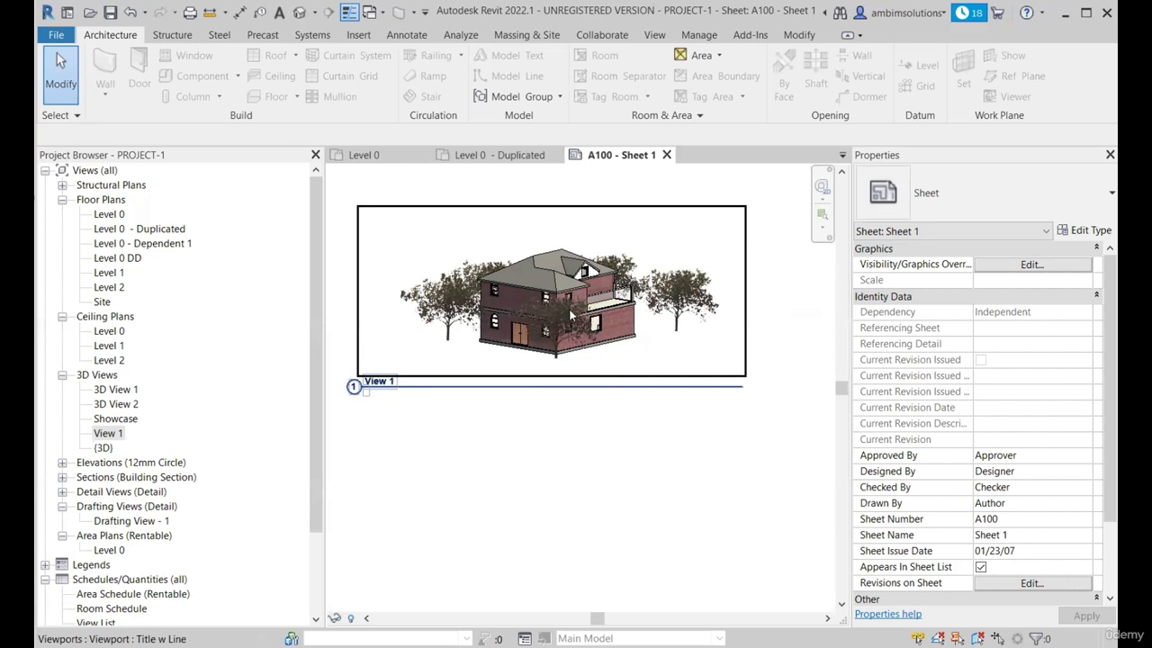
left_click(389, 274)
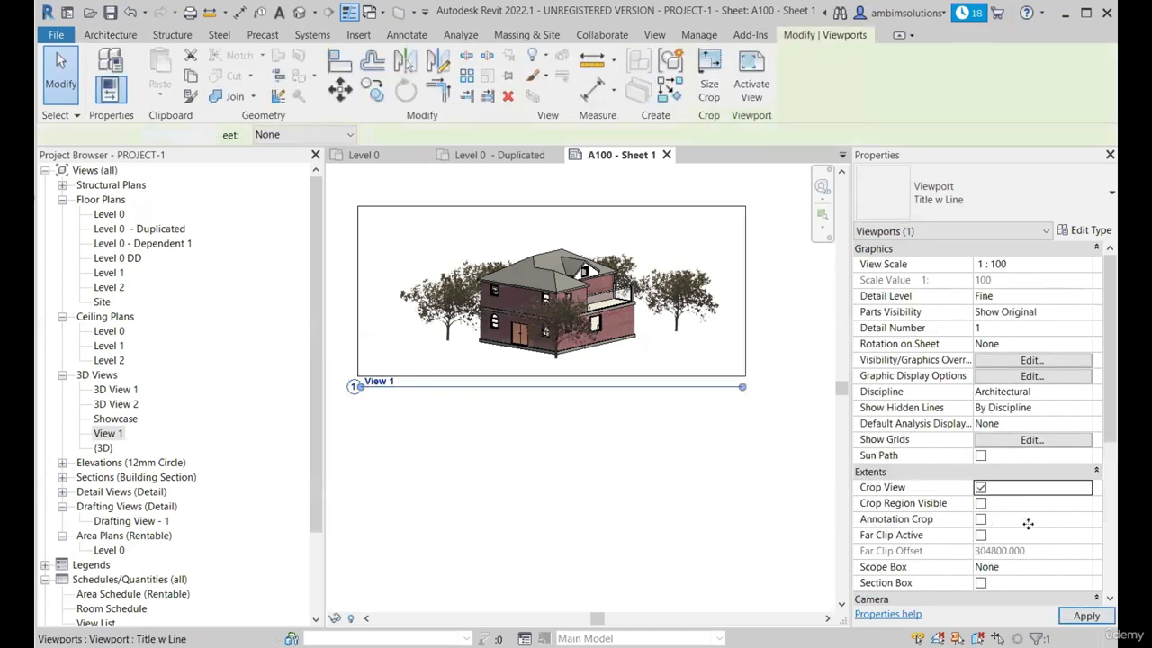
left_click(981, 504)
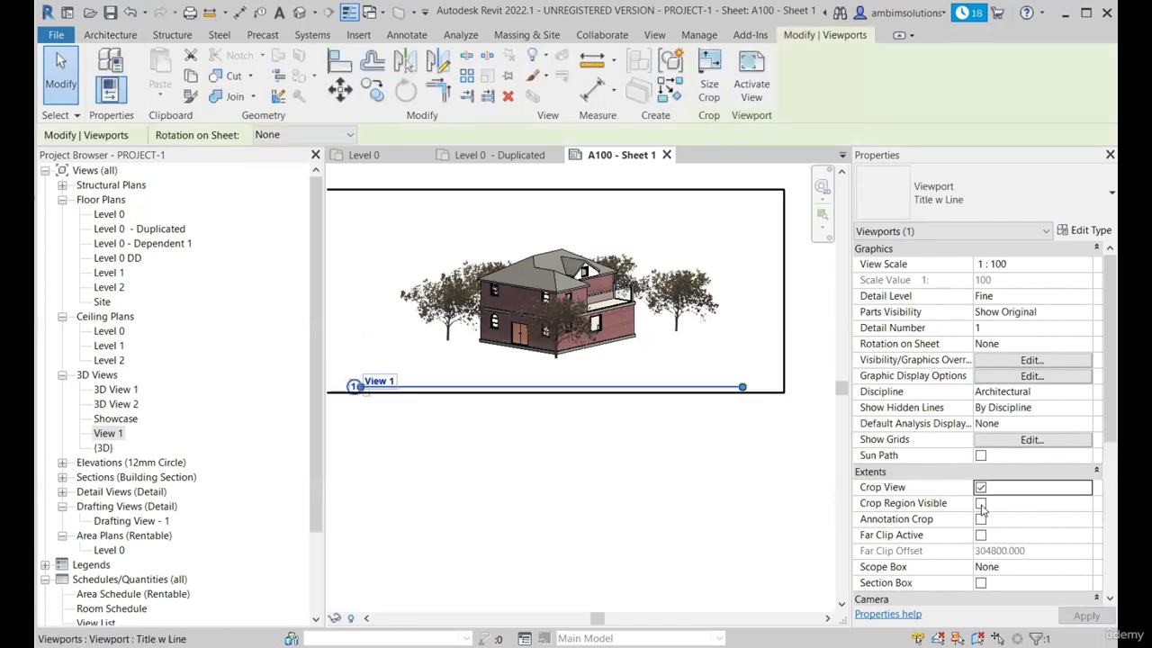
left_click(980, 504)
left_click(982, 504)
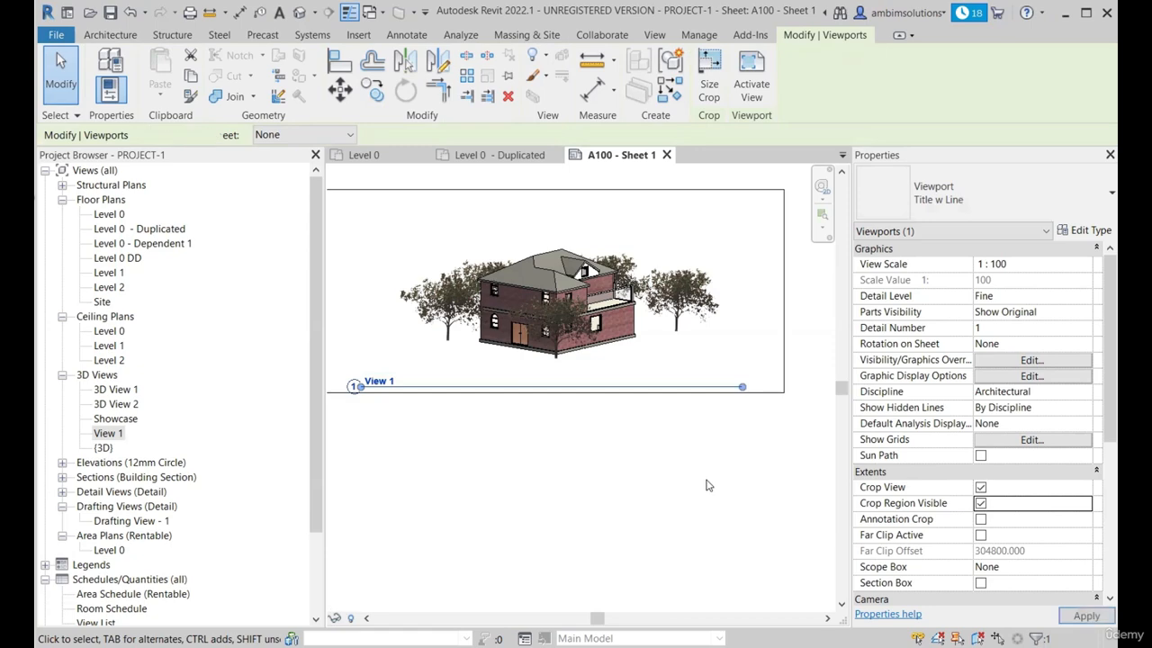
Activate View 1 within the sheet, select its crop region, and deactivate the view again.
double_click(427, 383)
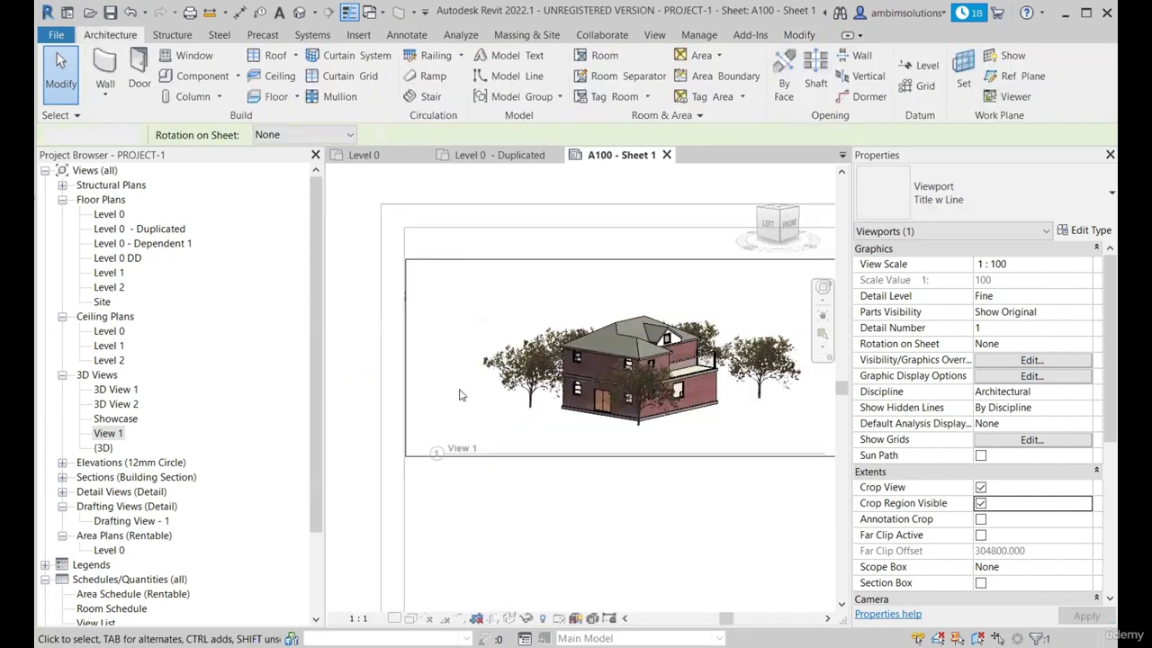
left_click(411, 374)
scroll(441, 364, "down", 1)
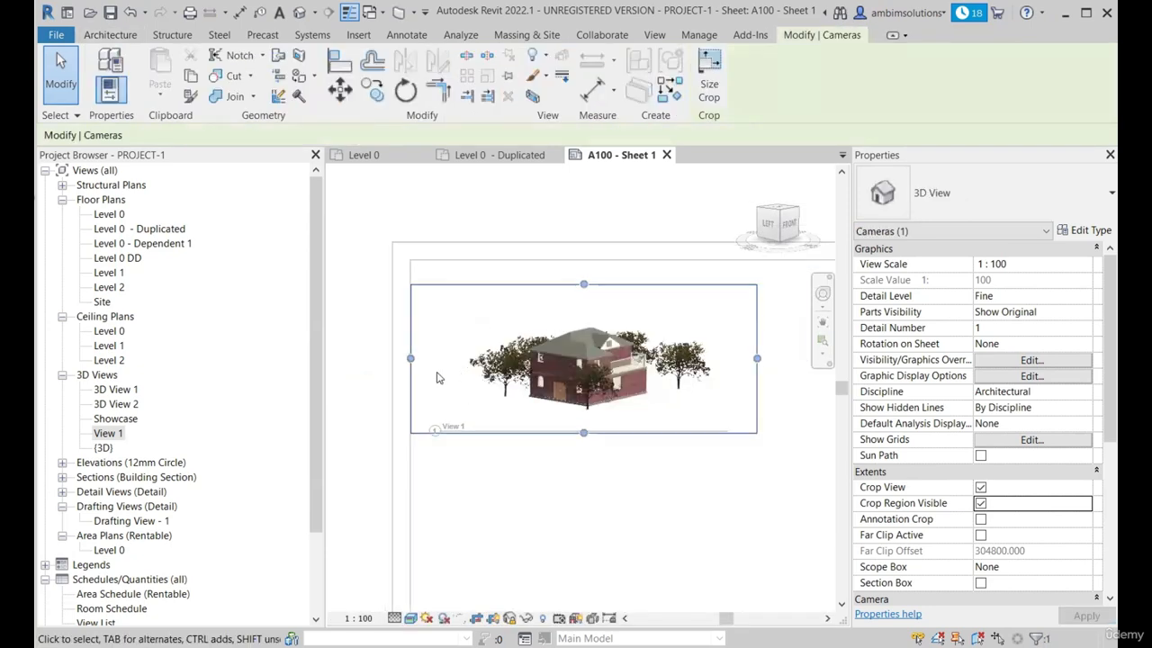
scroll(677, 358, "up", 1)
right_click(417, 326)
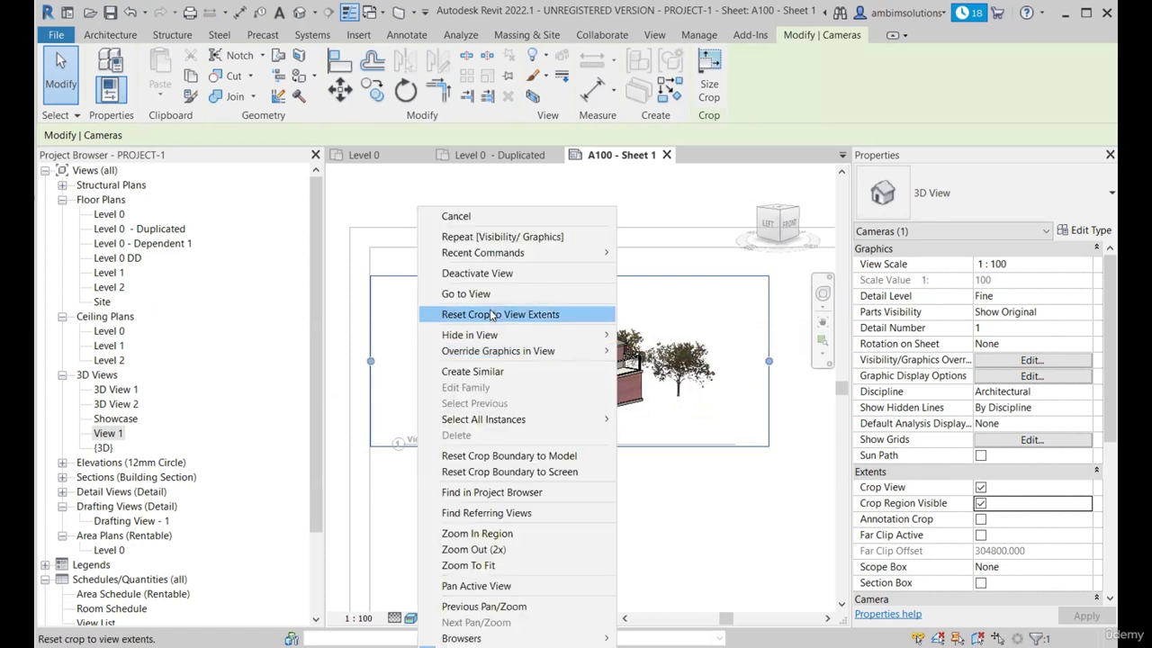
left_click(477, 273)
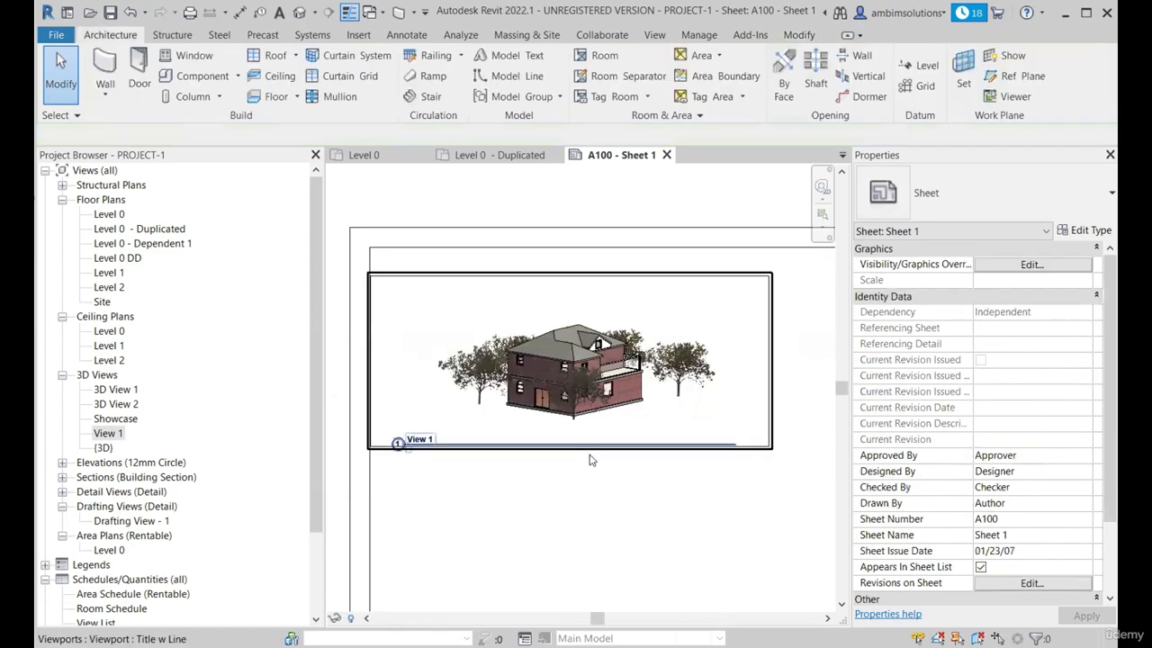
Examine the View 1 viewport on sheet A100, including its crop border, view title and the rendered house.
scroll(601, 366, "down", 1)
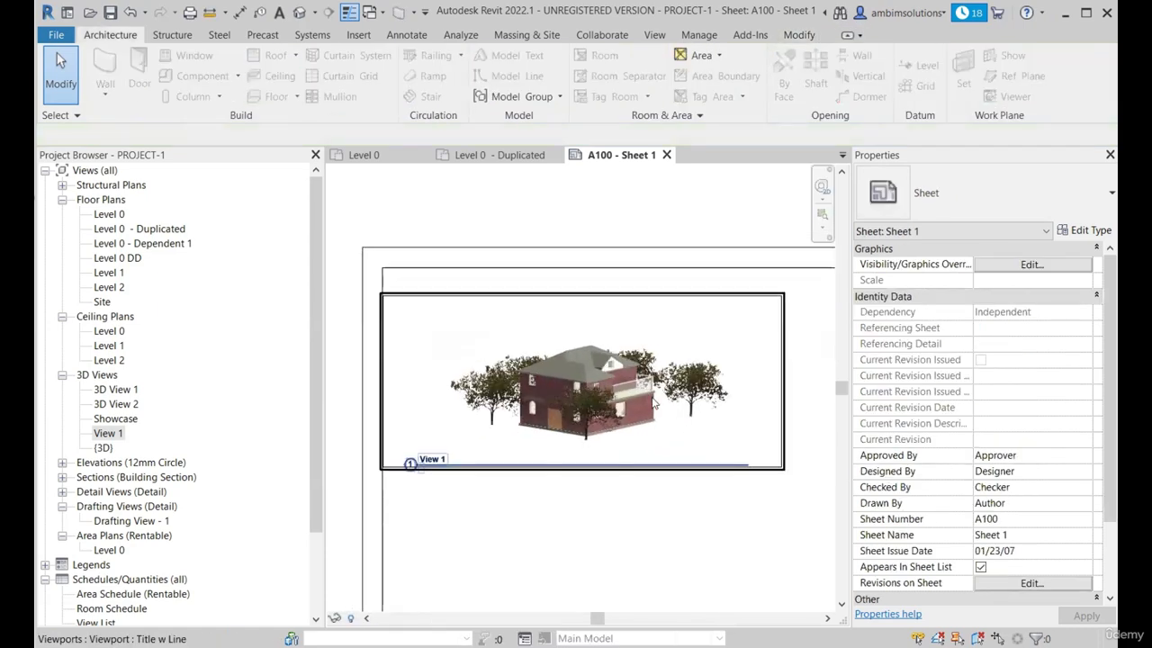
scroll(714, 415, "up", 1)
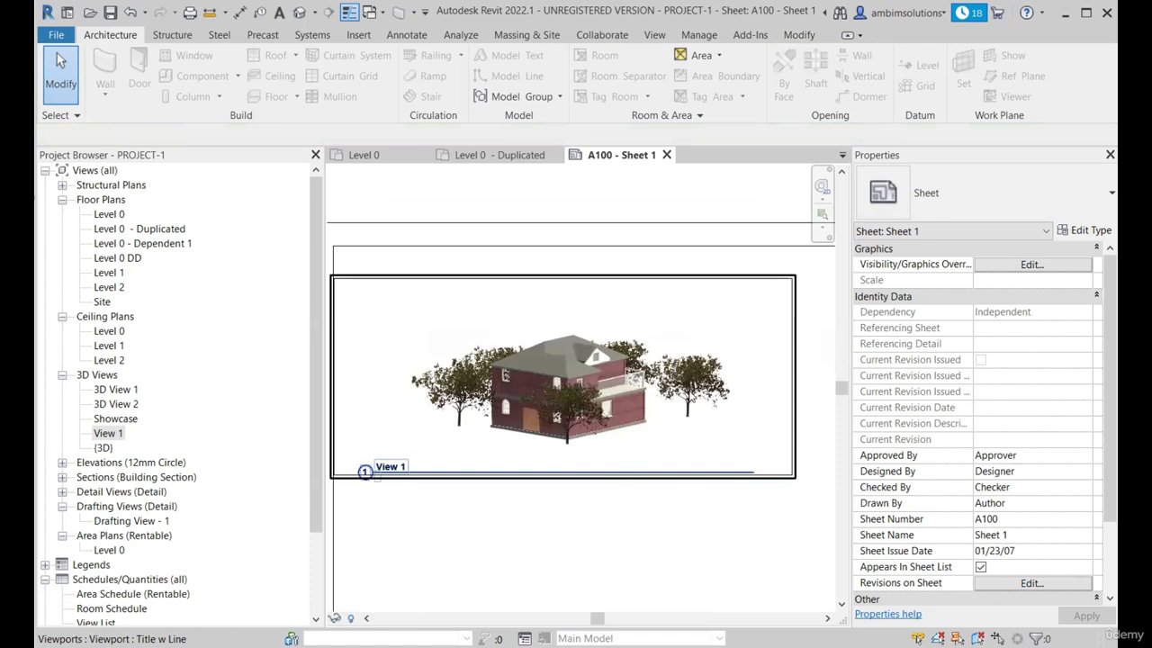
scroll(687, 395, "down", 1)
scroll(596, 401, "up", 2)
scroll(698, 457, "down", 2)
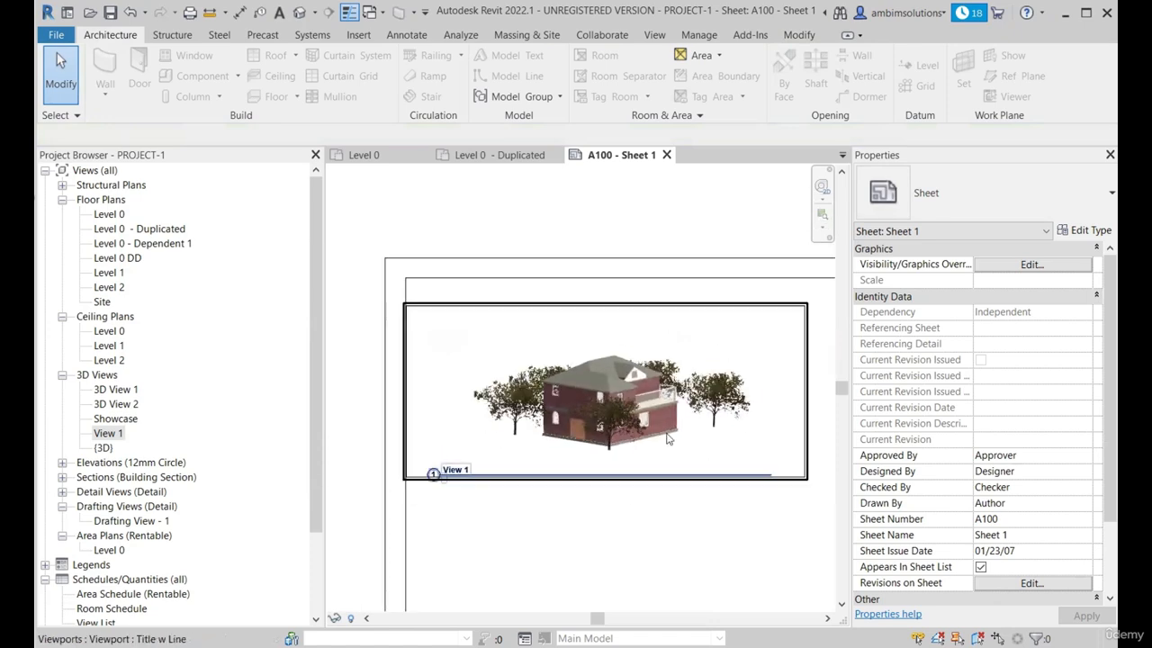
right_click(595, 393)
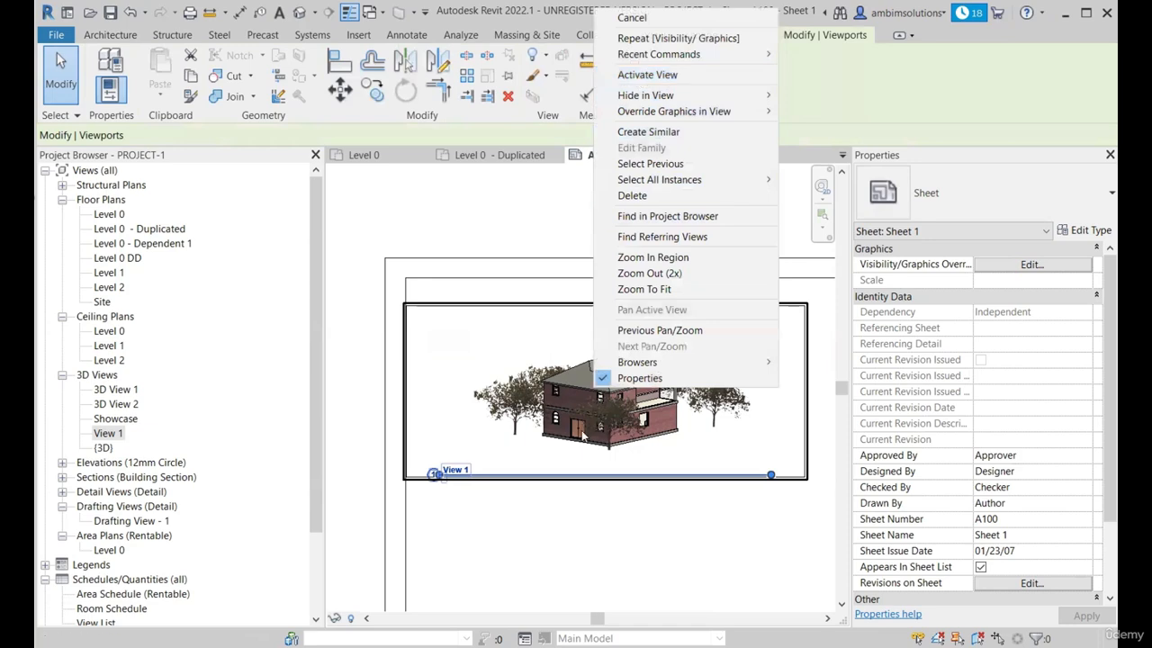
left_click(556, 540)
scroll(515, 440, "up", 3)
scroll(517, 387, "down", 2)
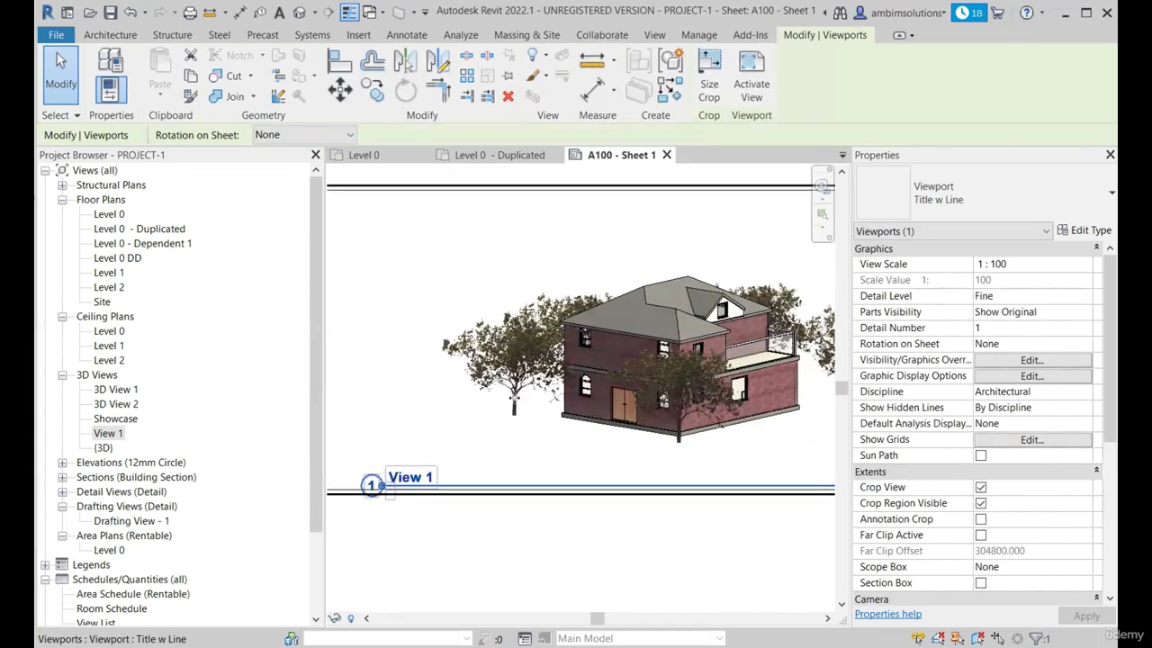
scroll(500, 405, "up", 1)
scroll(514, 439, "down", 2)
scroll(516, 439, "down", 4)
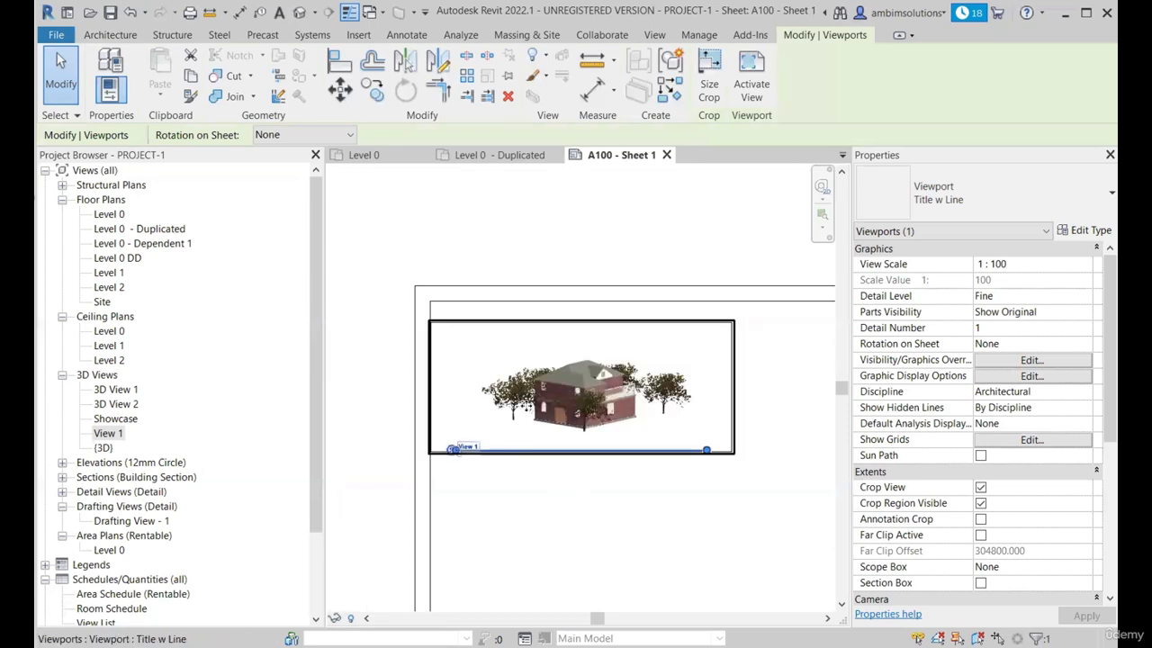
left_click(697, 363)
scroll(553, 413, "up", 3)
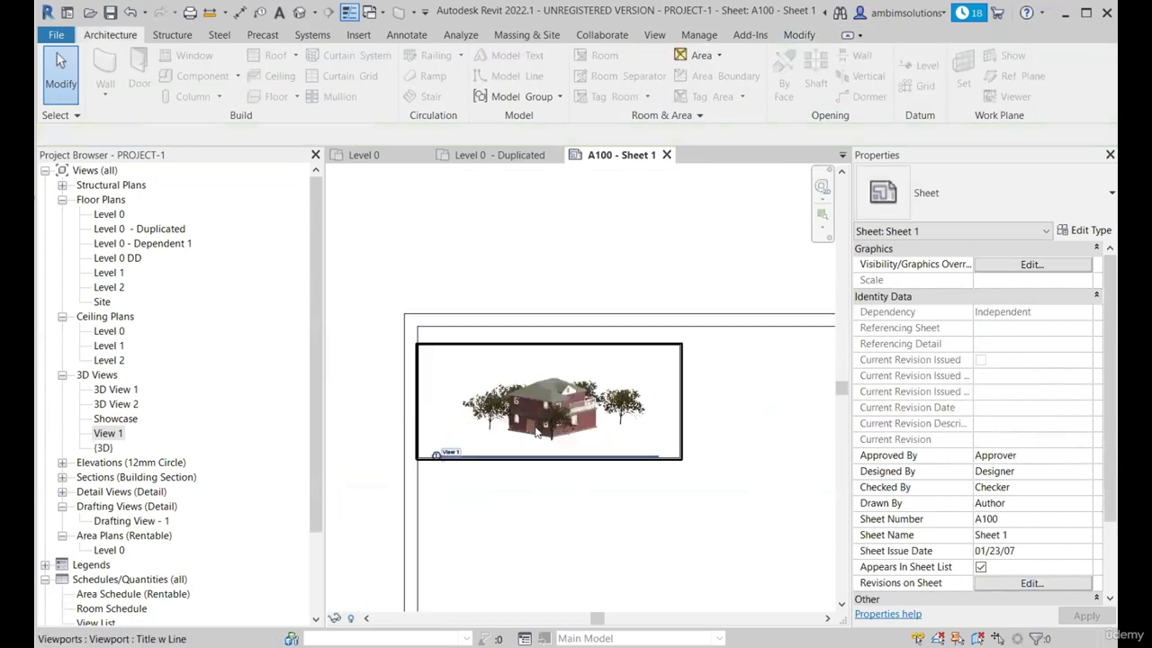
scroll(492, 426, "up", 3)
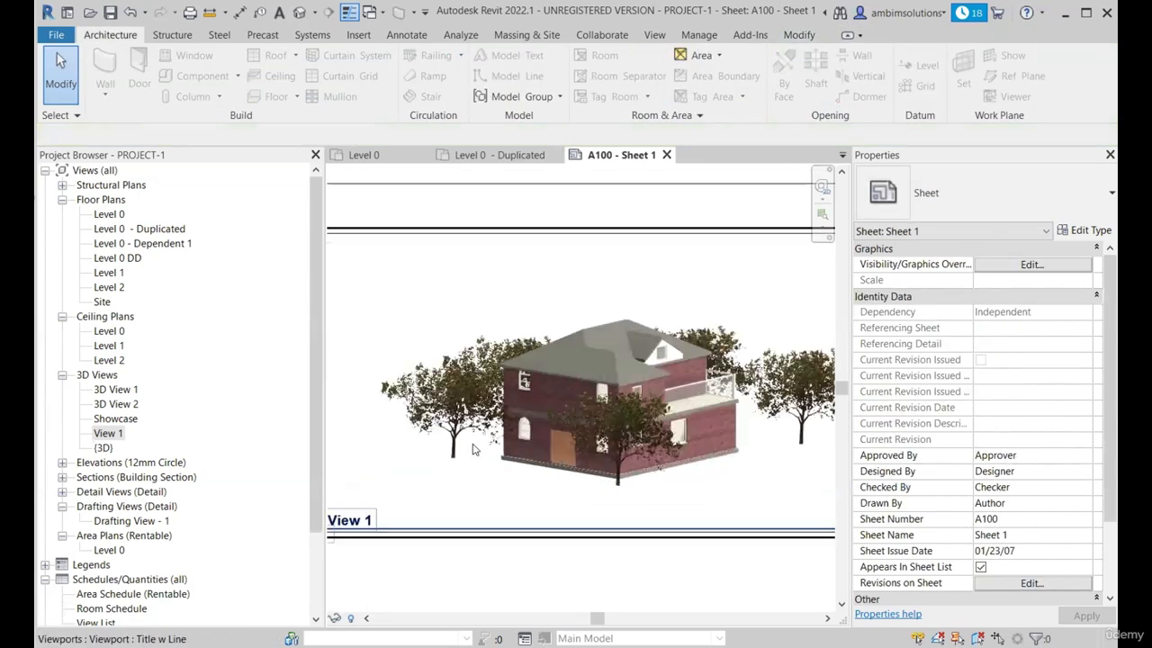
scroll(665, 434, "down", 2)
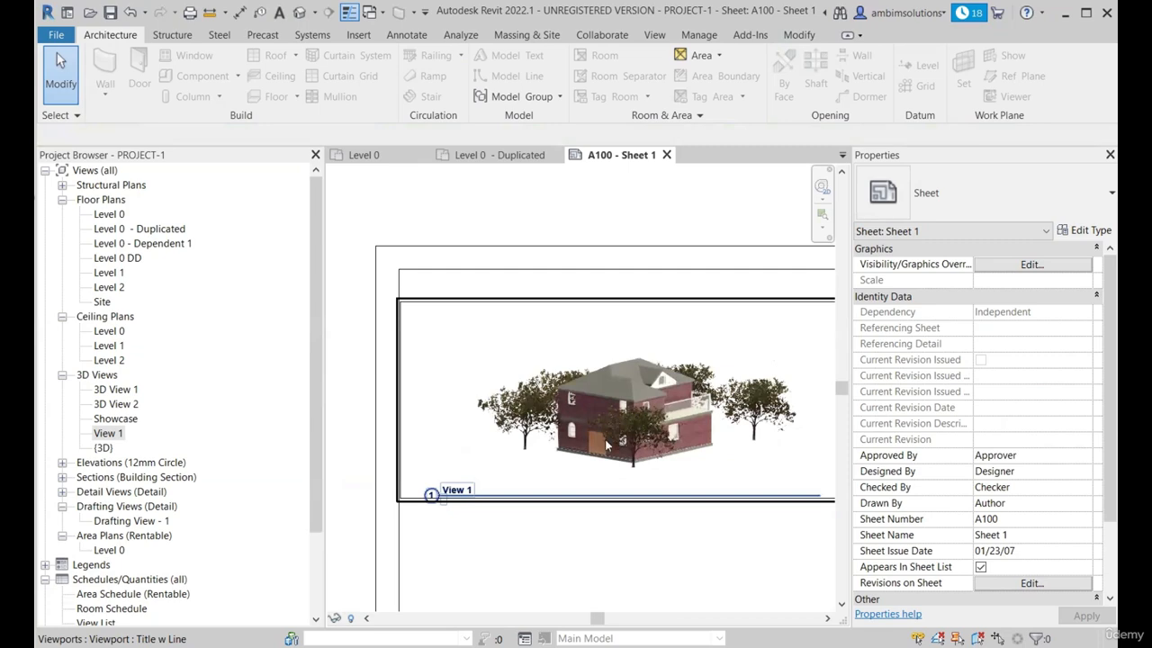
scroll(492, 396, "down", 1)
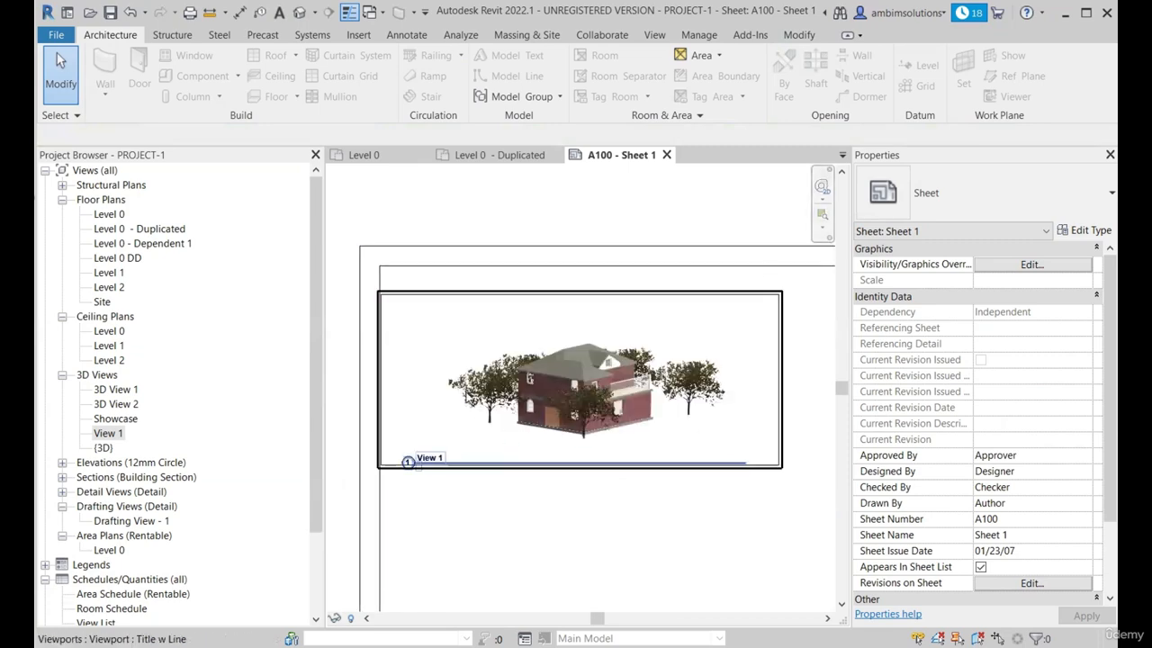
scroll(606, 399, "up", 2)
scroll(529, 423, "down", 2)
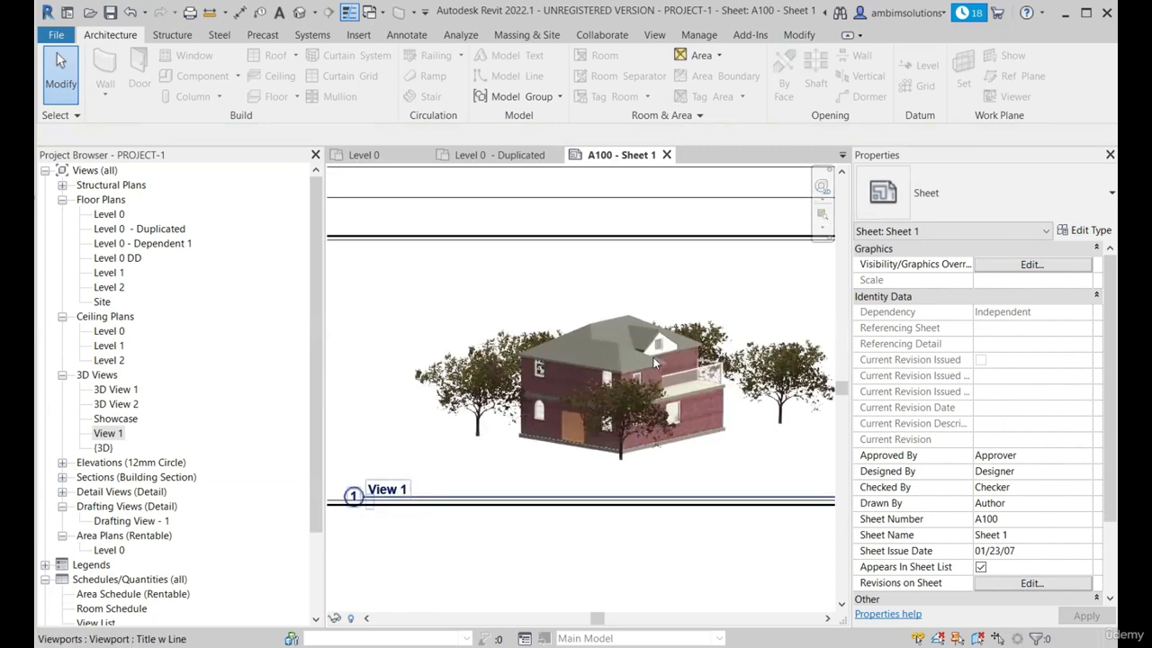
scroll(552, 405, "up", 2)
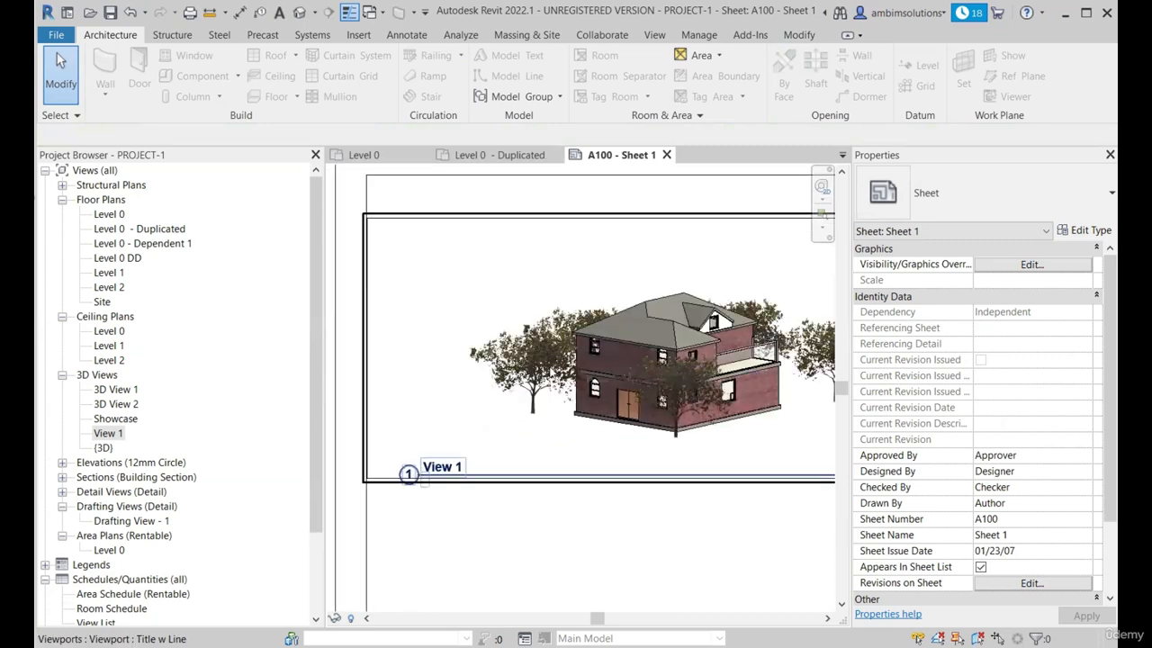
Activate View 1 within sheet A100 and inspect the house and trees inside its crop region.
right_click(621, 346)
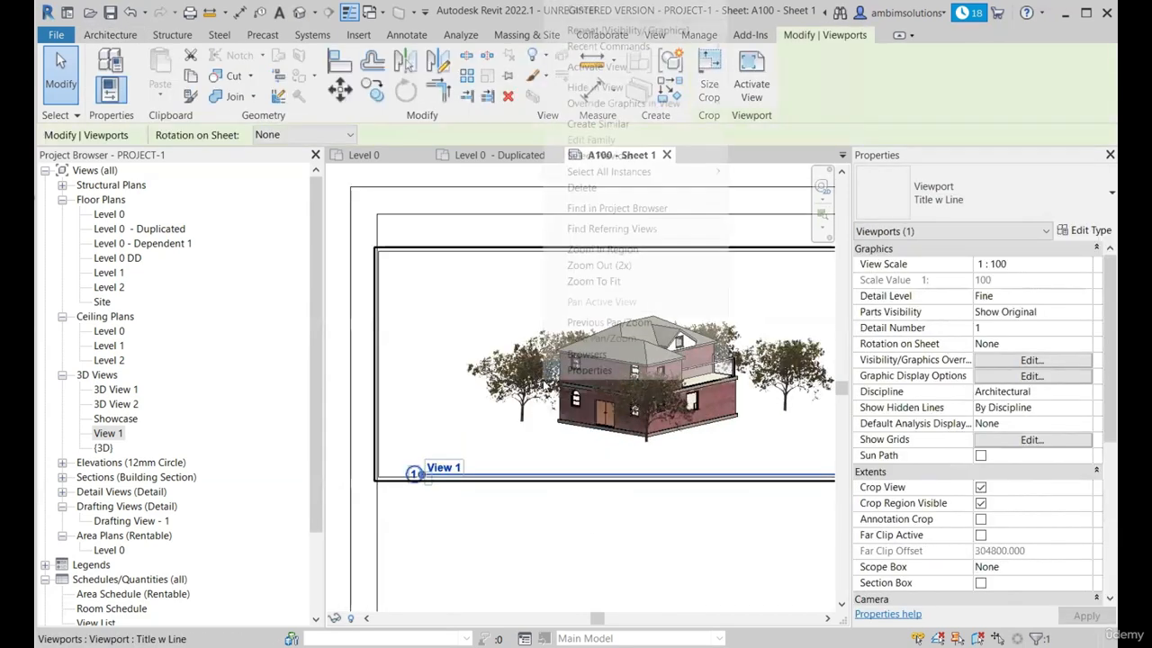
left_click(605, 68)
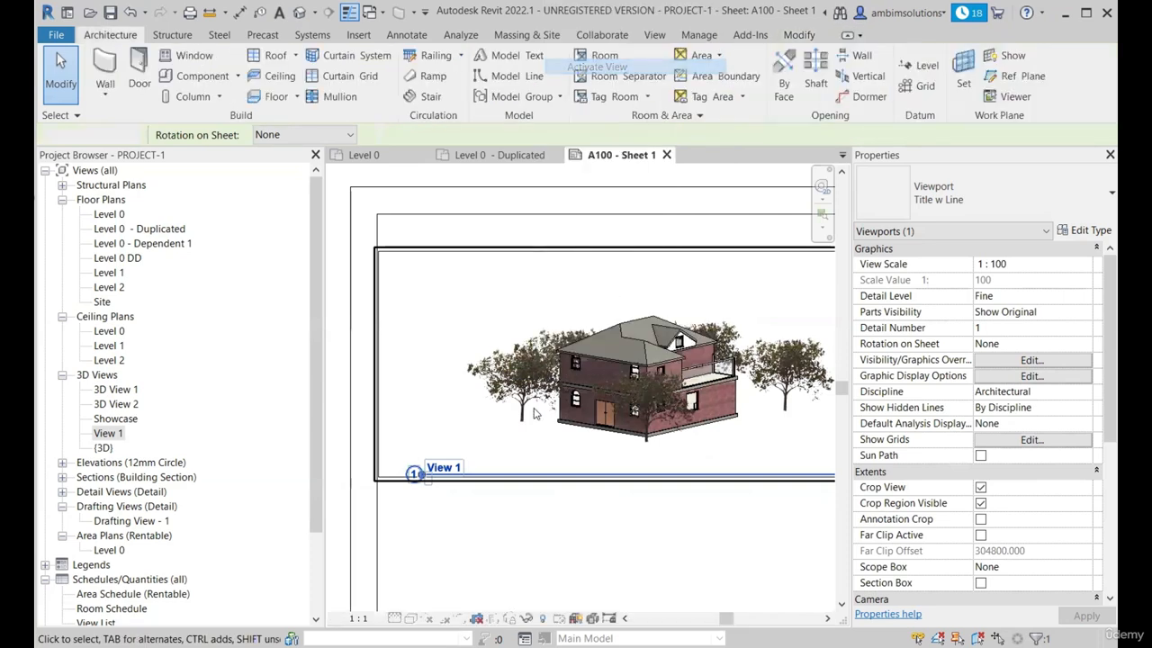
scroll(525, 408, "up", 3)
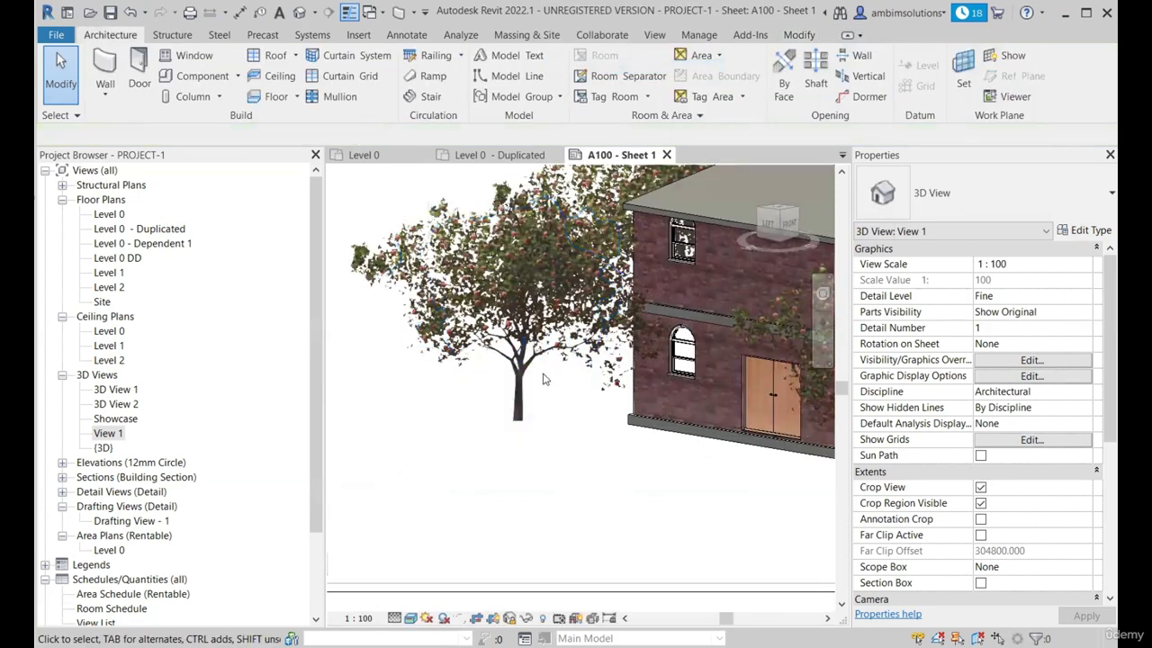
scroll(517, 400, "up", 2)
scroll(510, 394, "down", 3)
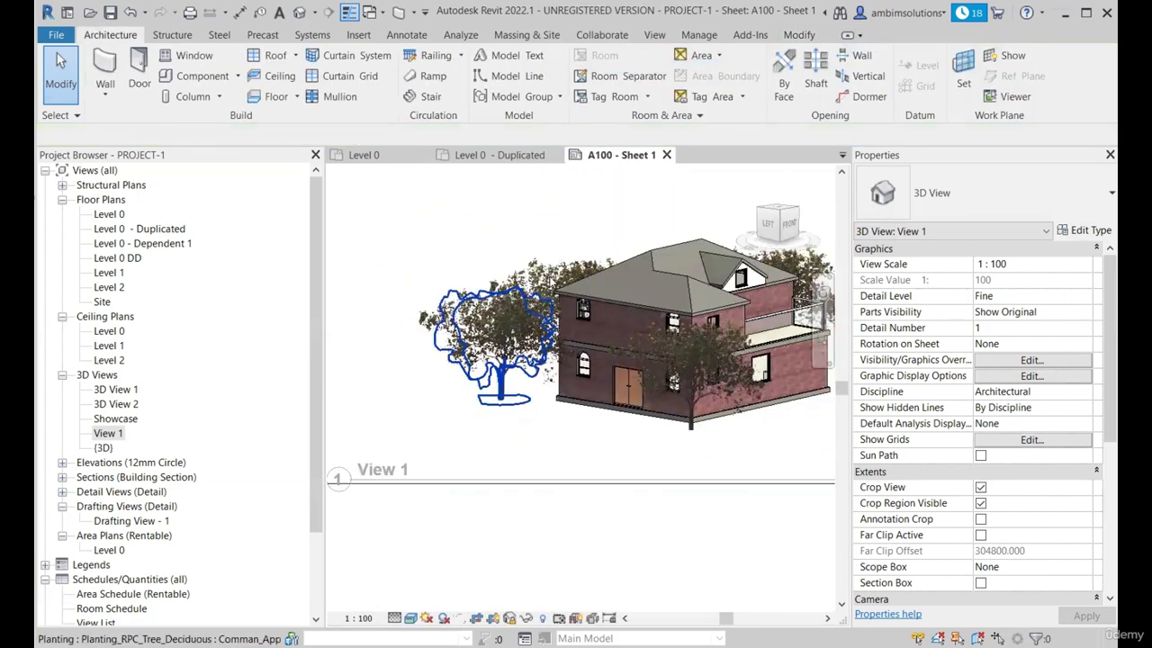
scroll(522, 404, "down", 2)
scroll(685, 374, "up", 3)
scroll(486, 391, "down", 2)
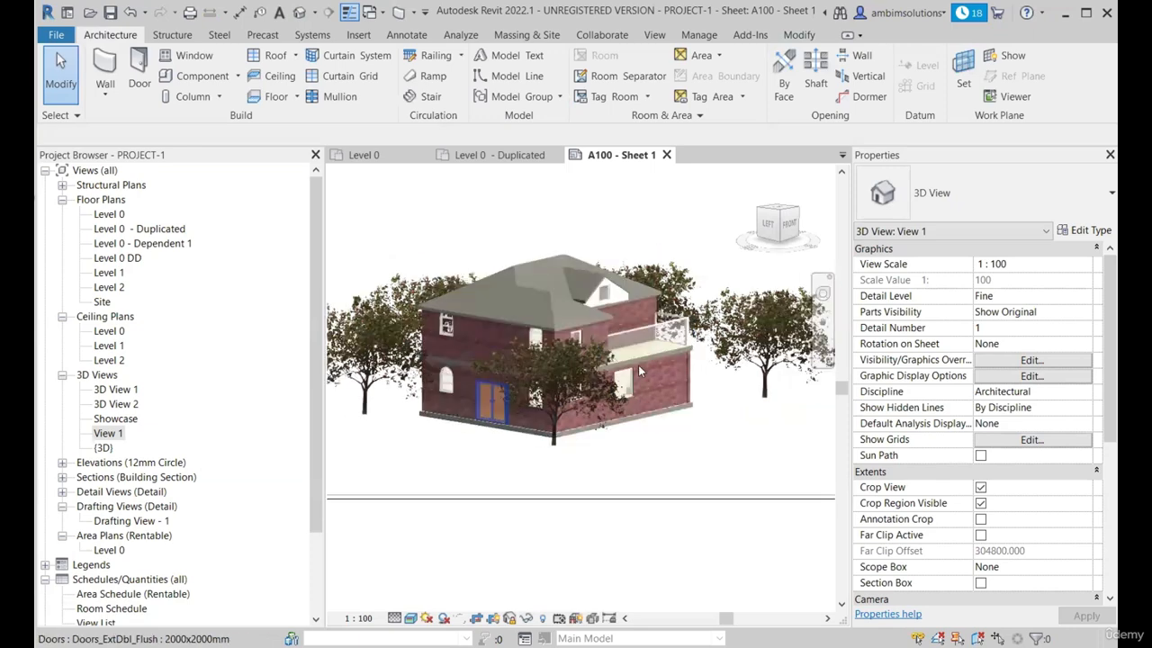
scroll(612, 396, "up", 3)
scroll(486, 414, "down", 3)
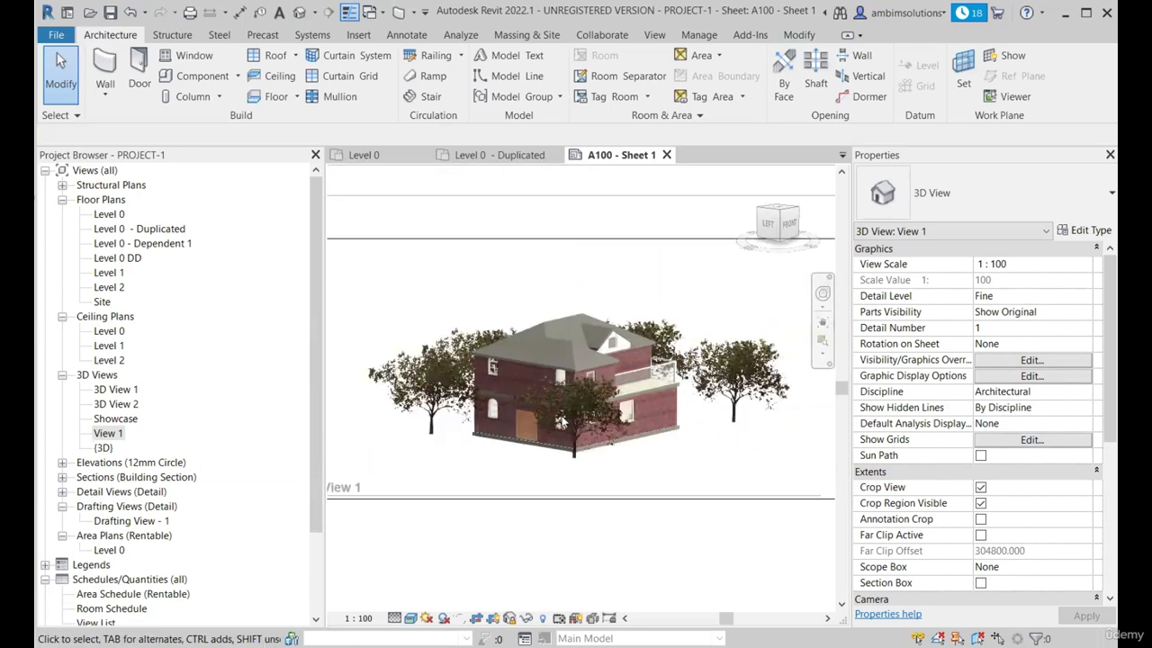
scroll(459, 429, "up", 2)
scroll(459, 429, "down", 2)
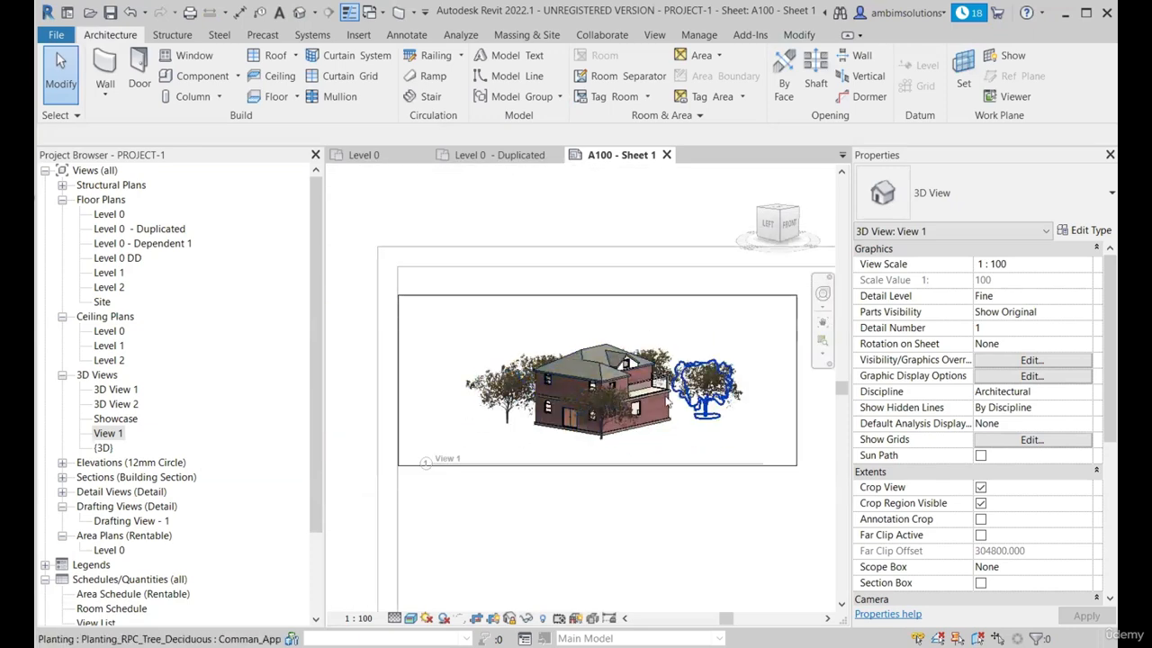
scroll(633, 378, "up", 1)
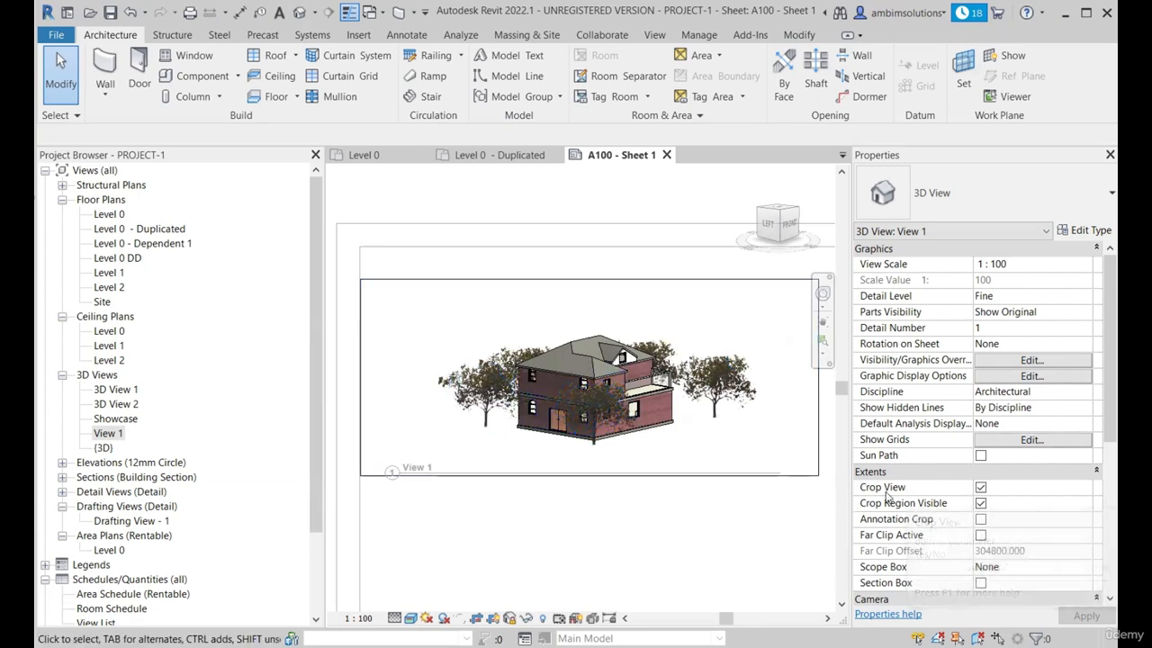
scroll(591, 426, "down", 1)
scroll(766, 412, "up", 1)
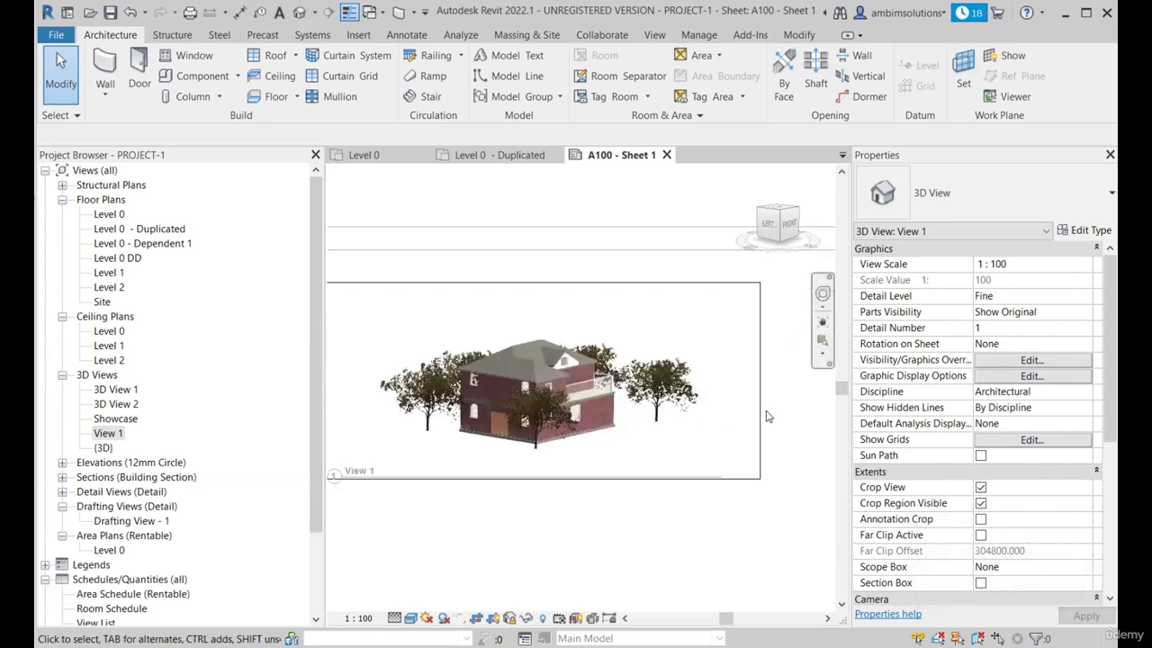
scroll(772, 412, "down", 1)
Shrink View 1's crop region inward from its right, left and bottom edges so it fits closely around the house and trees.
left_click(762, 401)
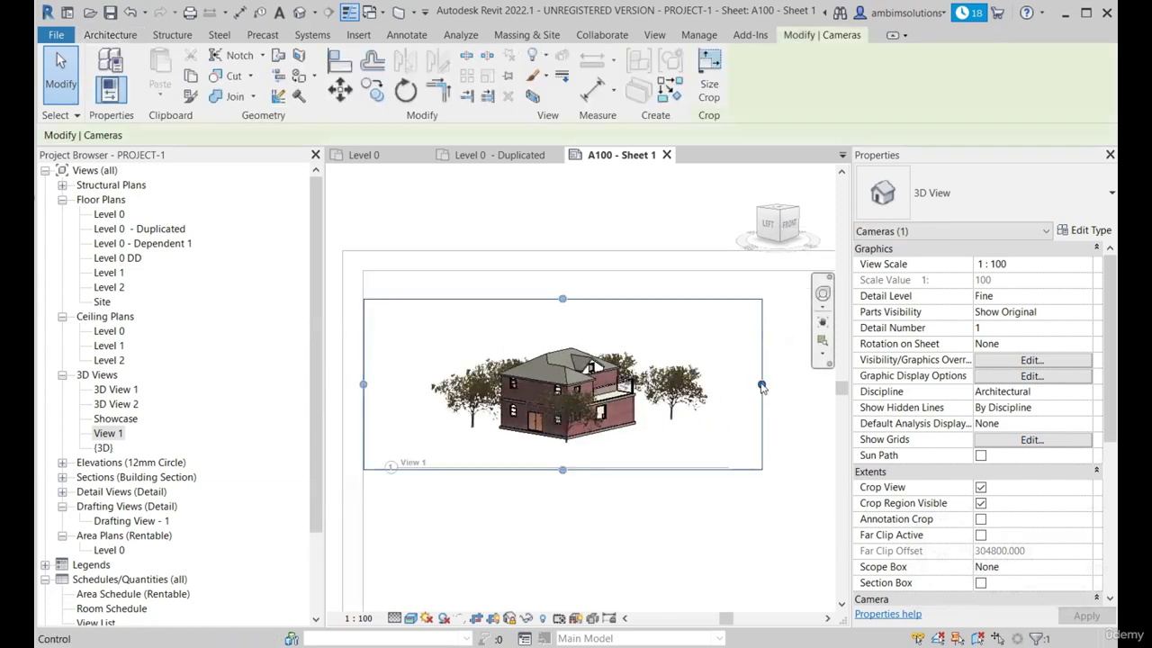
left_click_drag(717, 382, 712, 385)
left_click_drag(369, 388, 425, 385)
scroll(584, 336, "up", 2)
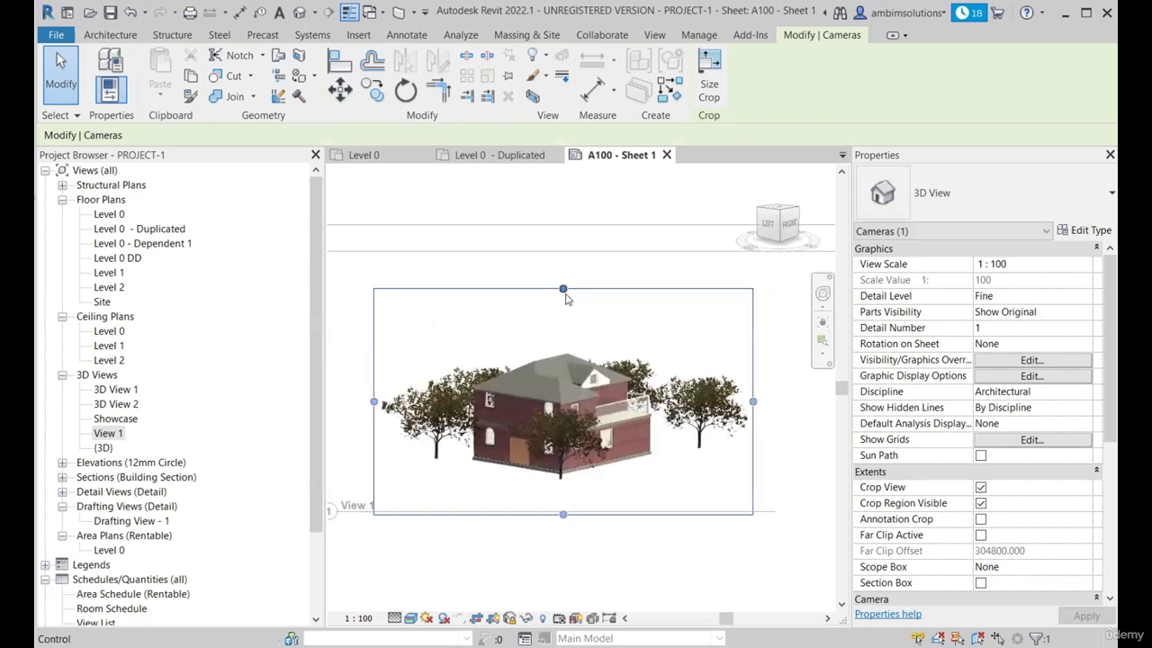
mouse_move(564, 513)
left_mouse_down()
mouse_move(563, 463)
mouse_move(580, 470)
mouse_move(575, 460)
mouse_move(572, 510)
mouse_move(567, 494)
left_mouse_up()
scroll(530, 399, "down", 2)
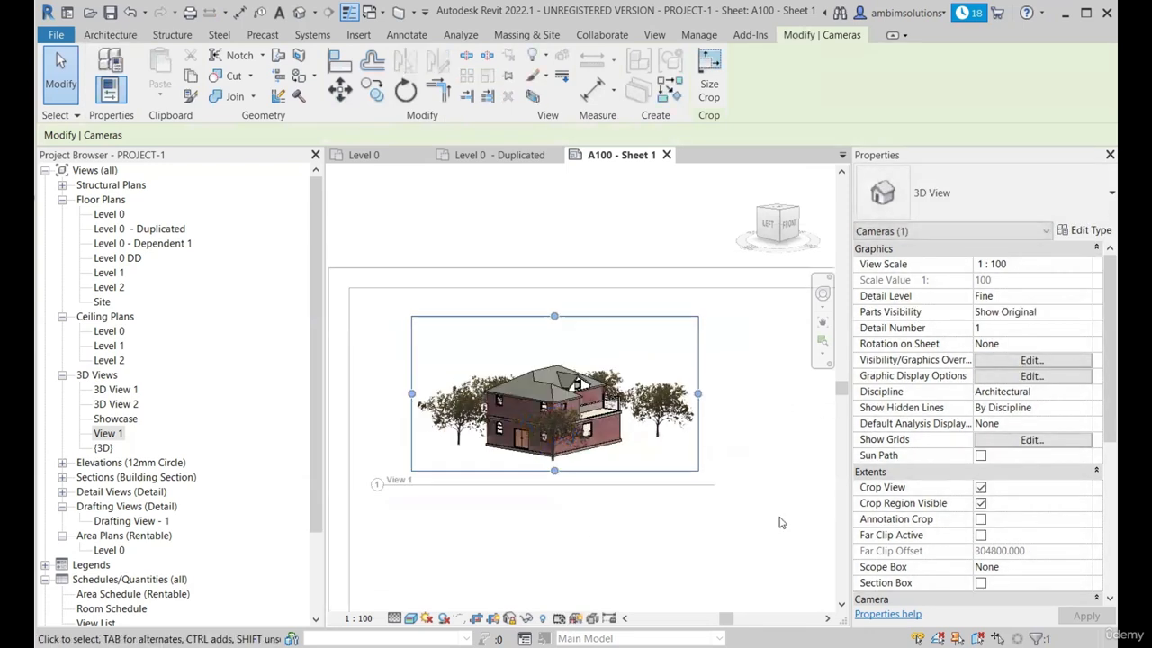
Pull the right edge of View 1's crop region inward past the right-hand tree and hide the crop region.
left_click(614, 536)
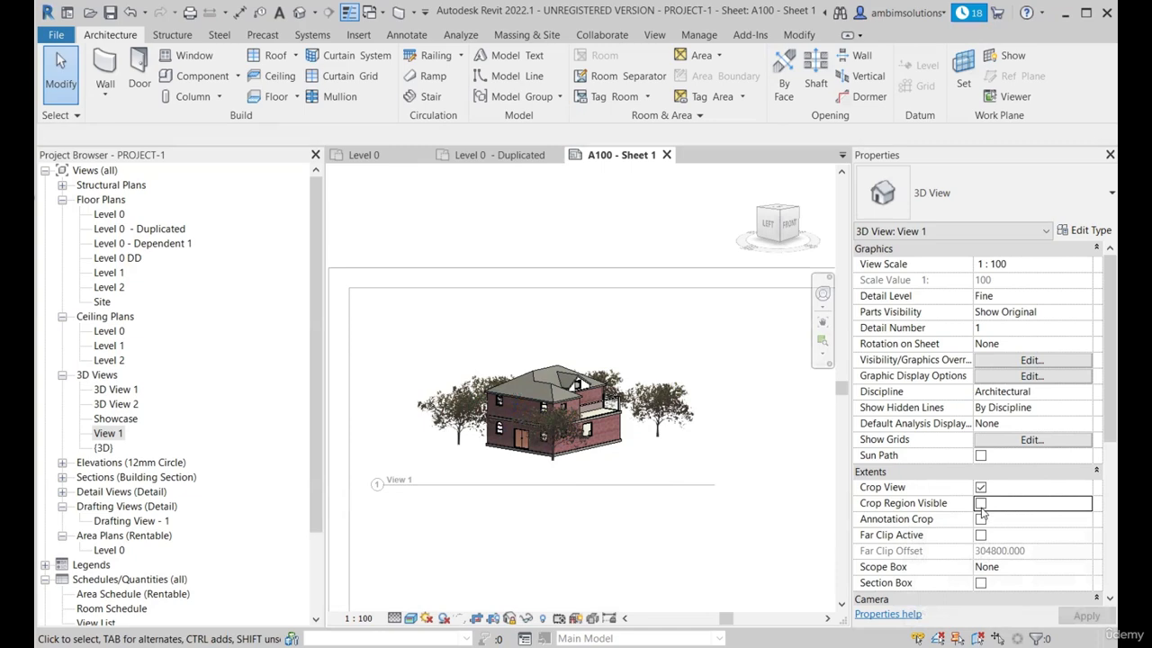
scroll(666, 379, "up", 2)
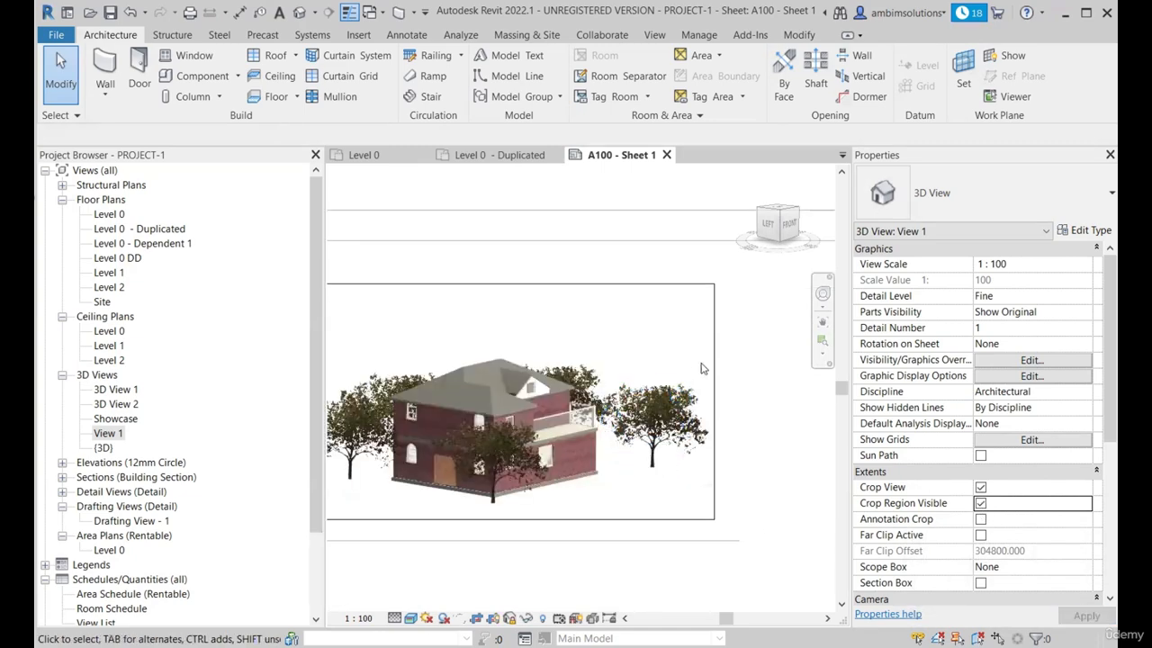
left_click(713, 391)
scroll(708, 401, "up", 2)
left_click_drag(718, 402, 556, 387)
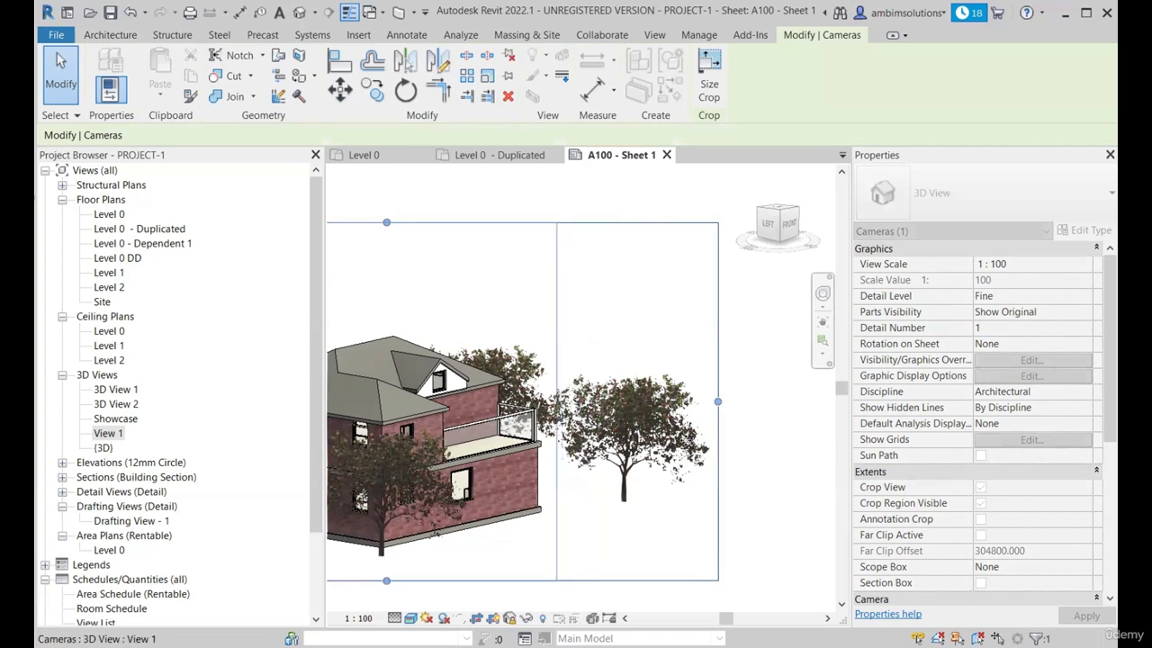
scroll(520, 451, "down", 4)
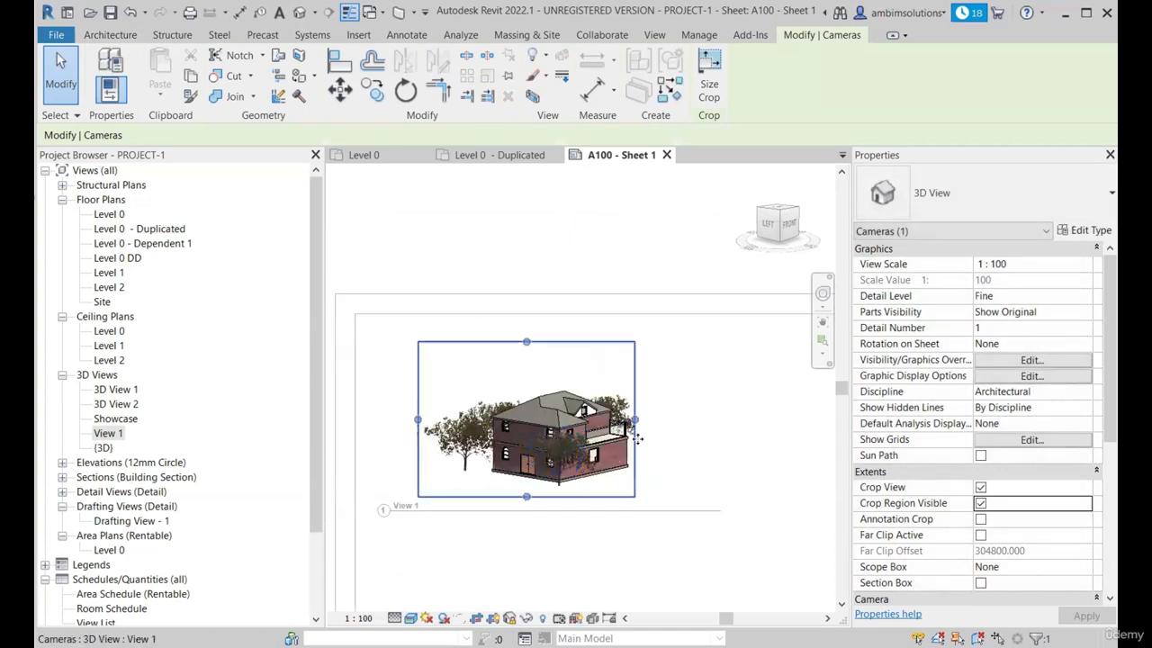
scroll(519, 450, "up", 1)
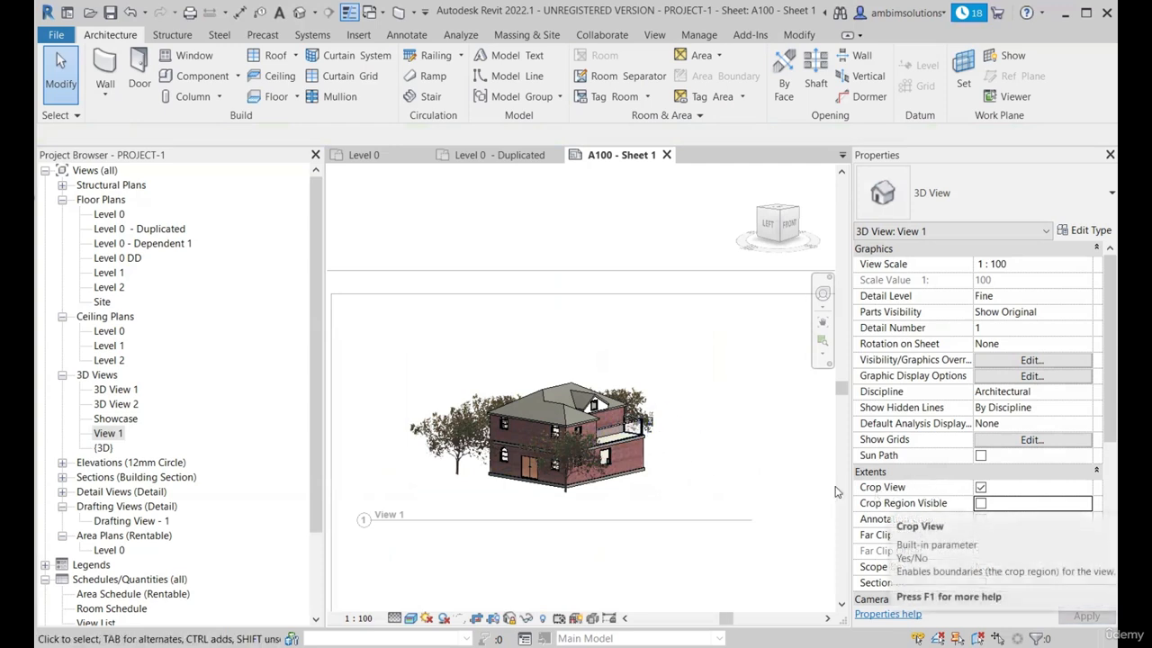
Toggle Crop View and Crop Region Visible for View 1 to compare their effects, ending with cropping on and the region hidden.
left_click(981, 488)
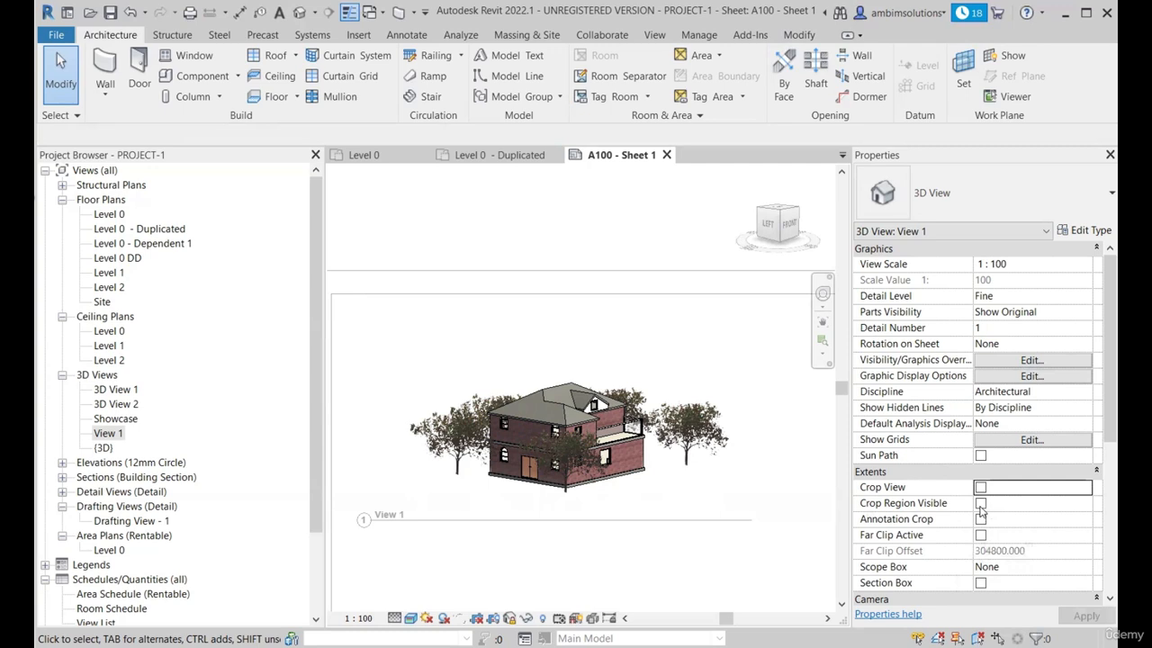
left_click(980, 504)
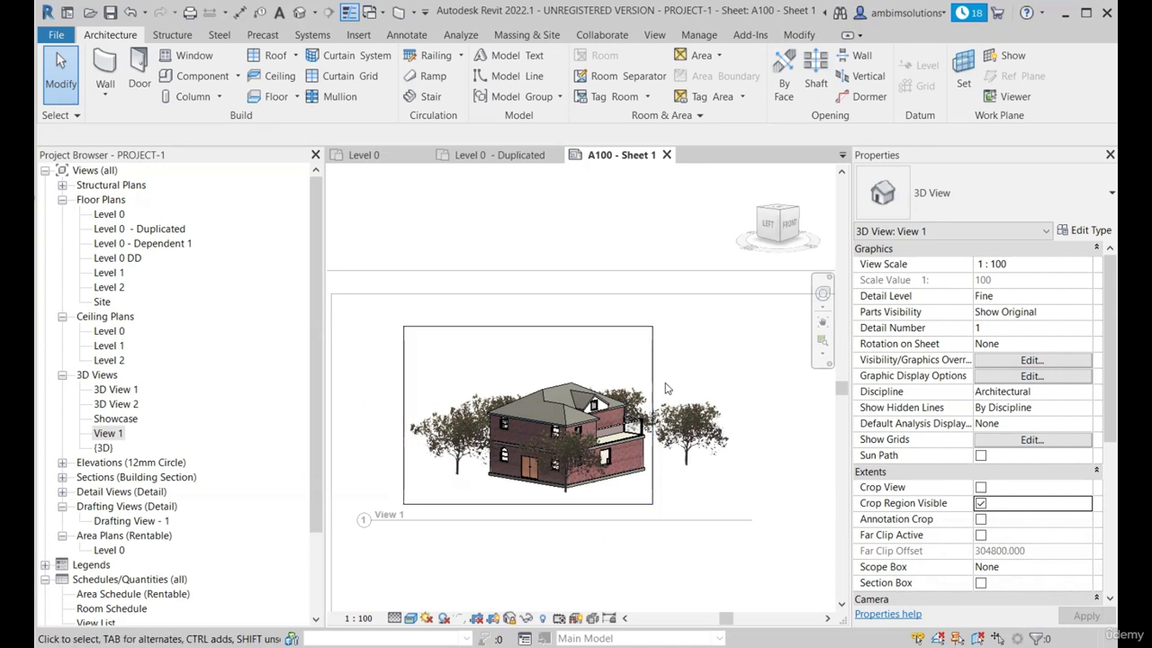
left_click(981, 488)
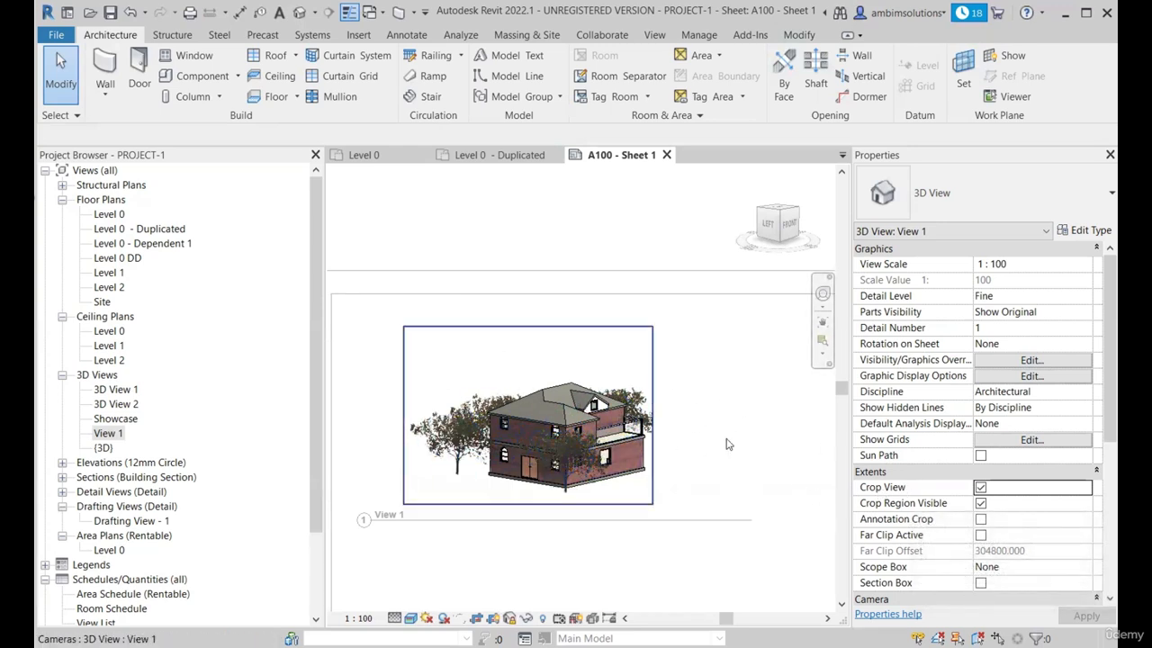
left_click(980, 503)
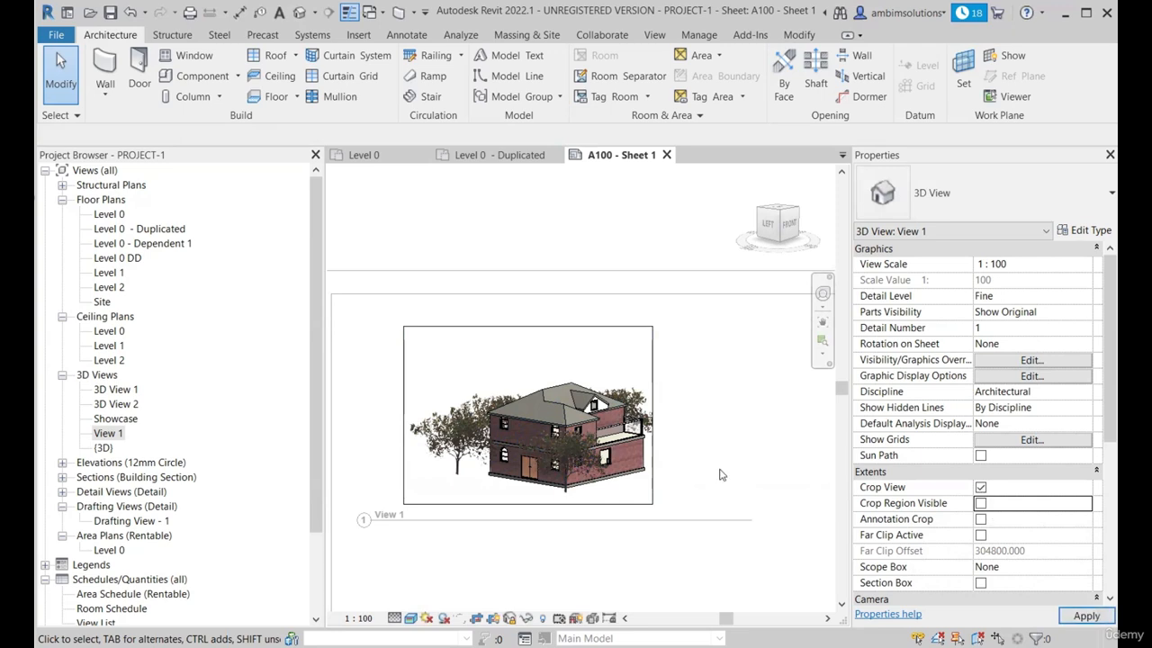
Turn off Crop View for View 1 and deactivate the view to return to the sheet.
left_click(980, 488)
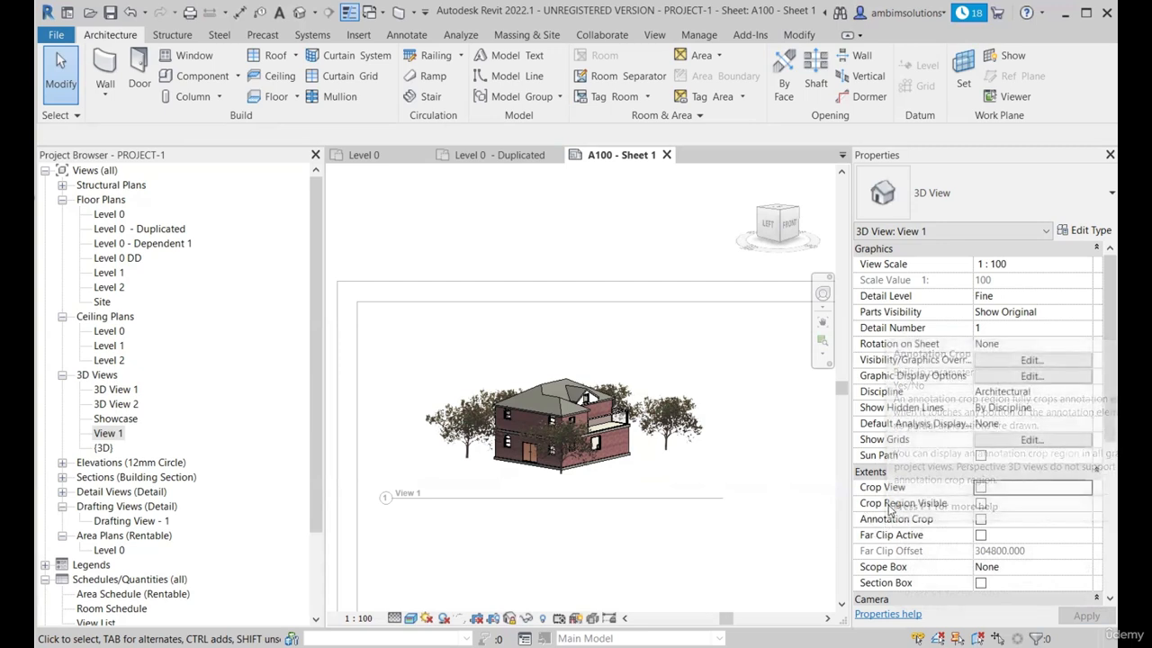
left_click(887, 487)
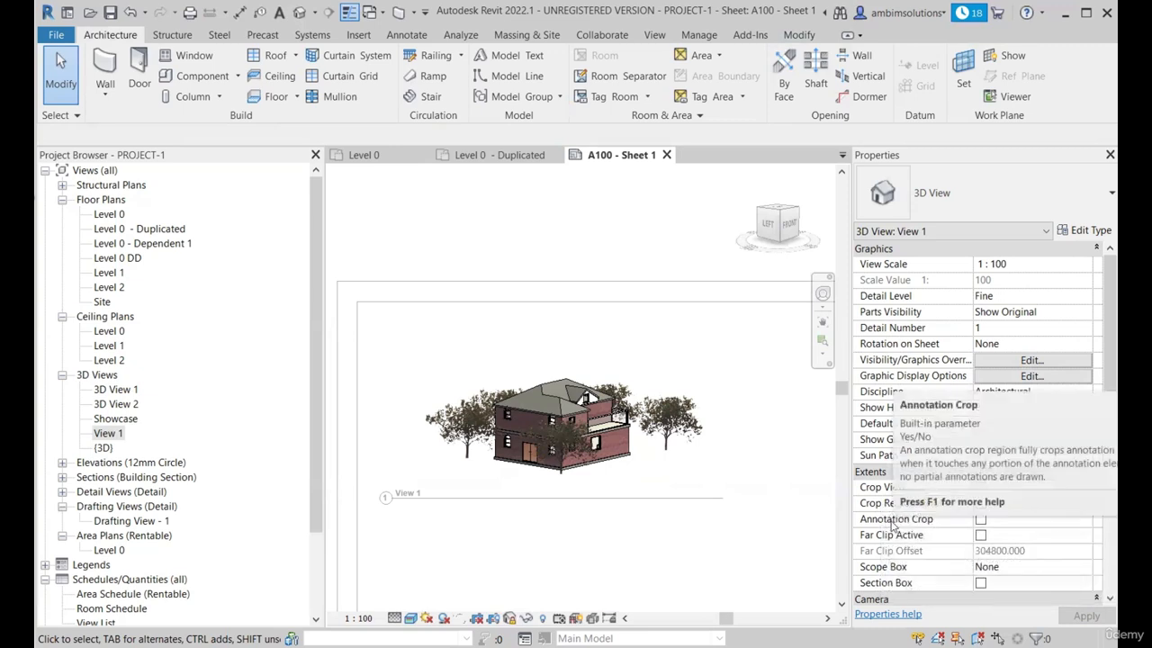
right_click(475, 332)
left_click(530, 396)
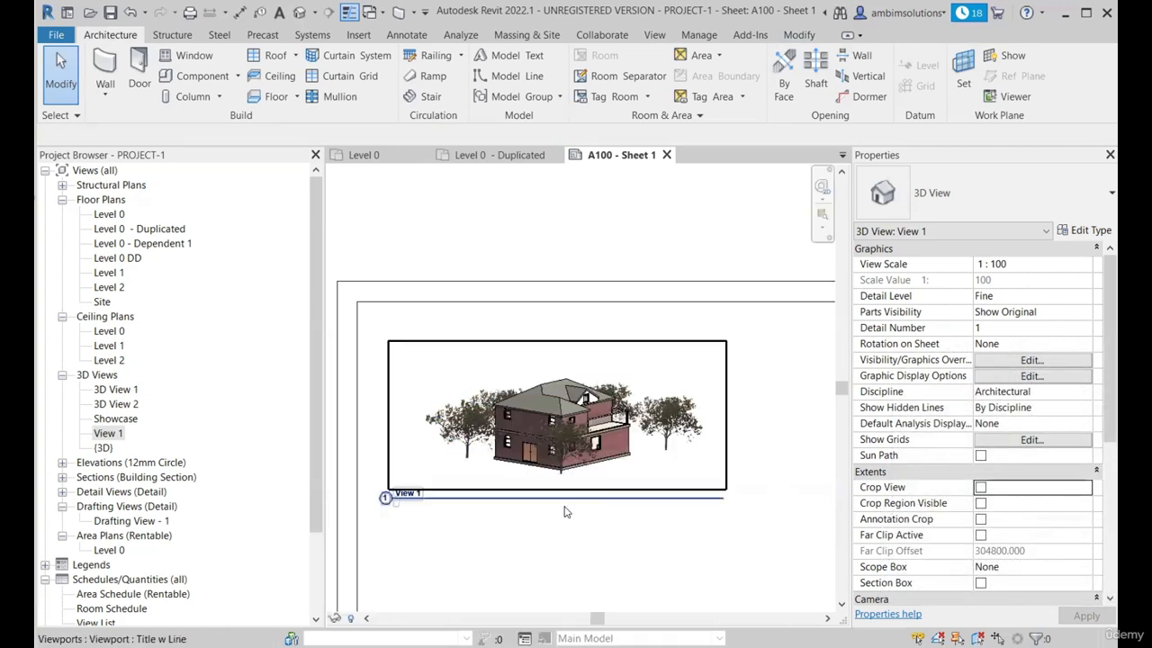
Select View 1's title on the sheet and shift it slightly to the right beneath the viewport.
left_click(492, 500)
scroll(493, 520, "up", 3)
scroll(618, 450, "down", 3)
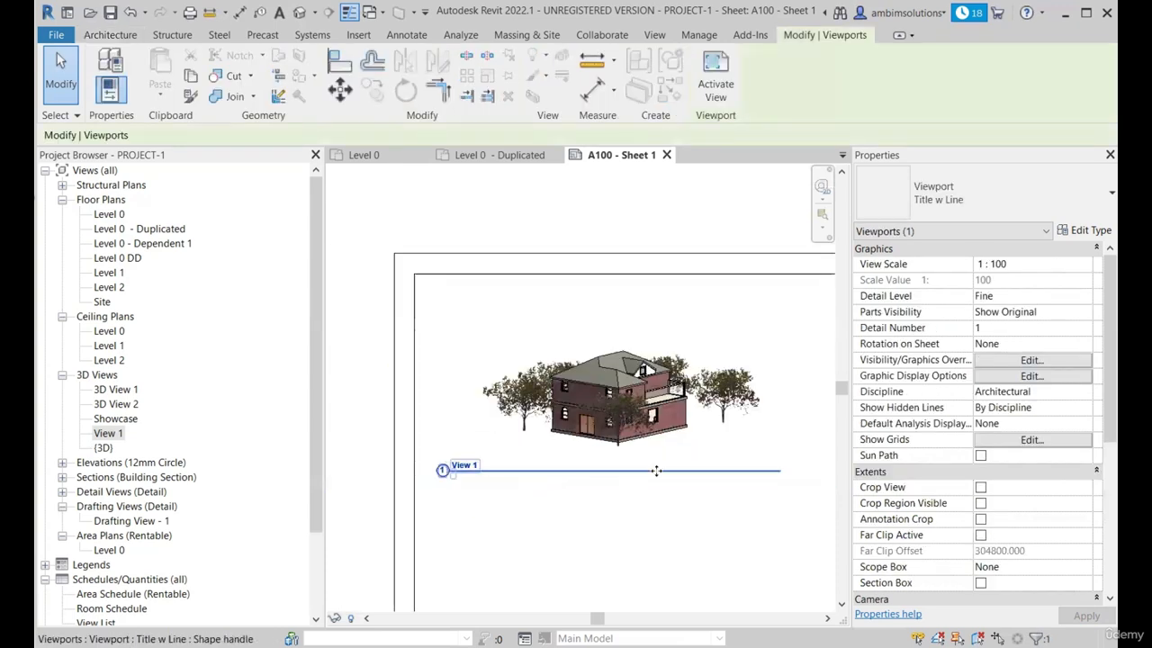
scroll(607, 470, "up", 2)
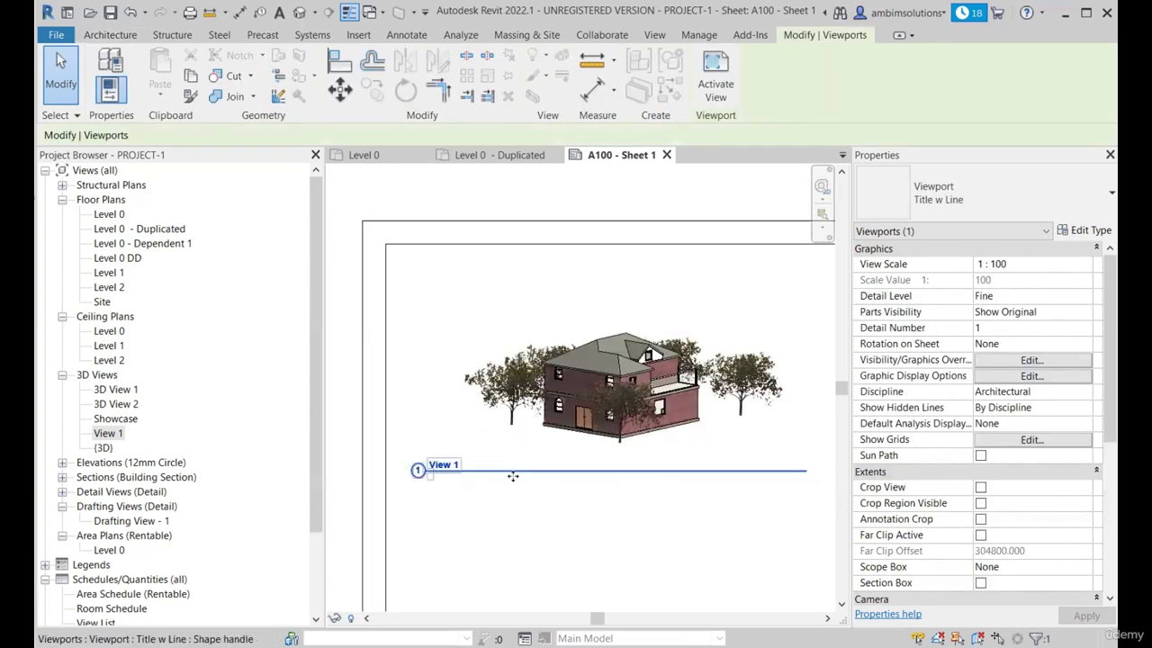
mouse_move(513, 477)
left_mouse_down()
mouse_move(622, 507)
mouse_move(571, 476)
mouse_move(512, 474)
mouse_move(578, 501)
mouse_move(531, 473)
left_mouse_up()
left_click(488, 479)
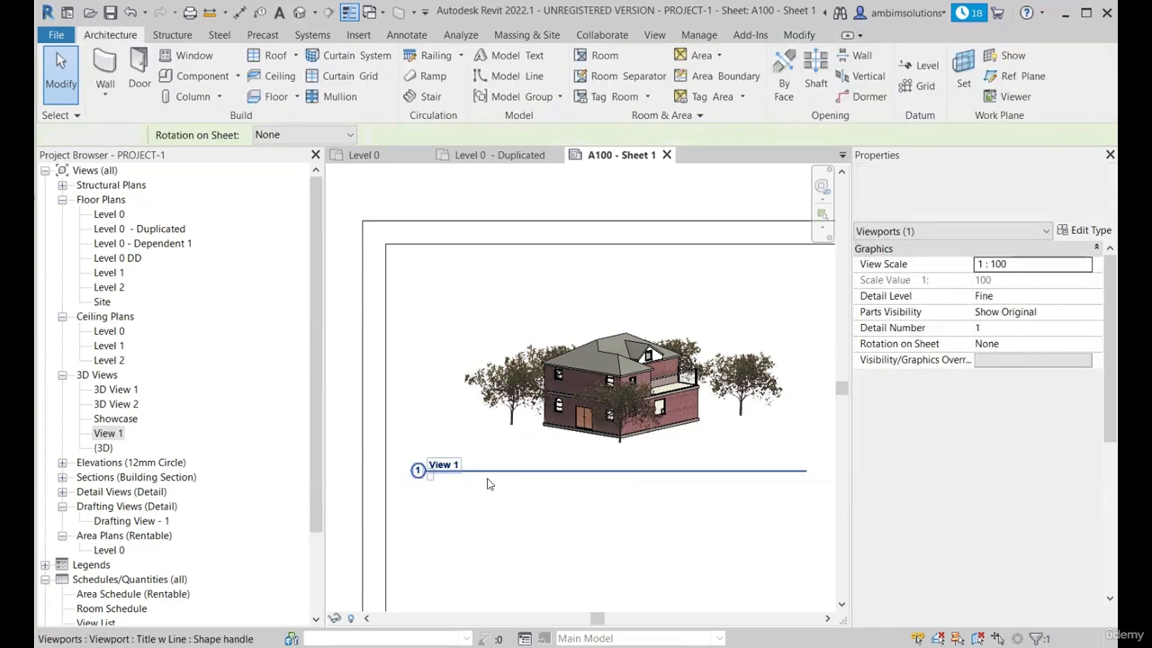
left_click(486, 477)
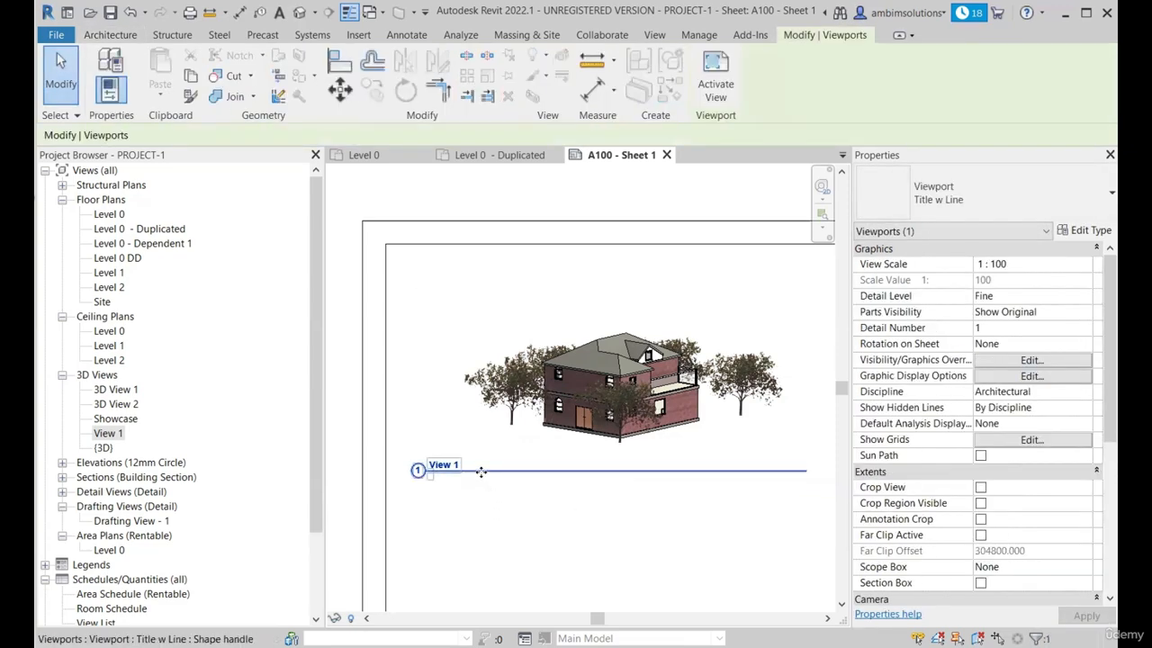
left_click_drag(482, 473, 545, 476)
key("Escape")
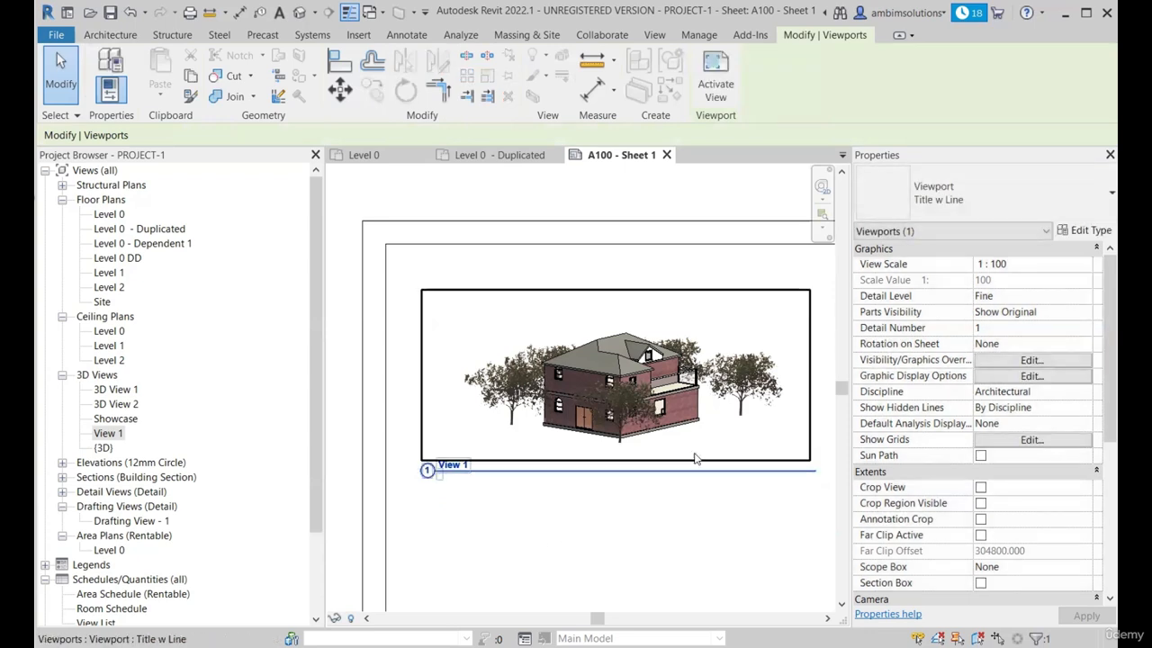
Move the View 1 viewport together with its title closer to the sheet's upper-left corner.
left_click(618, 386)
mouse_move(615, 373)
left_mouse_down()
mouse_move(617, 425)
mouse_move(623, 378)
mouse_move(665, 378)
mouse_move(621, 393)
left_mouse_up()
scroll(556, 422, "down", 1)
scroll(597, 390, "up", 2)
left_click_drag(526, 483, 499, 485)
scroll(511, 505, "down", 1)
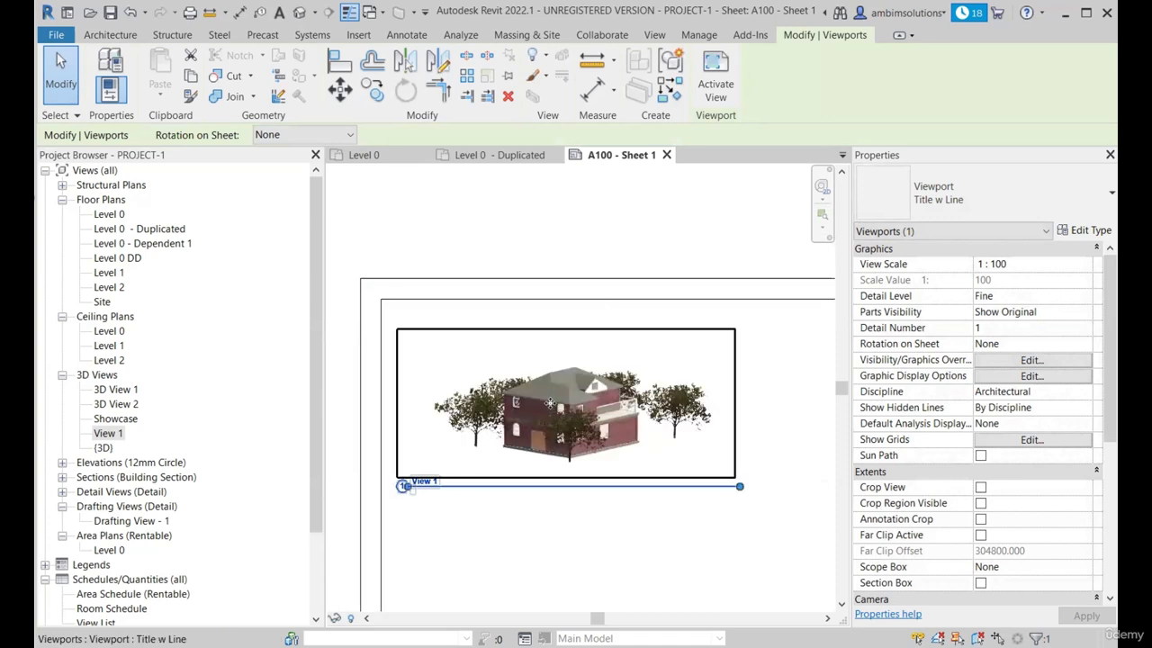
left_click_drag(550, 403, 576, 412)
scroll(608, 430, "down", 1)
scroll(573, 507, "up", 1)
left_click(548, 498)
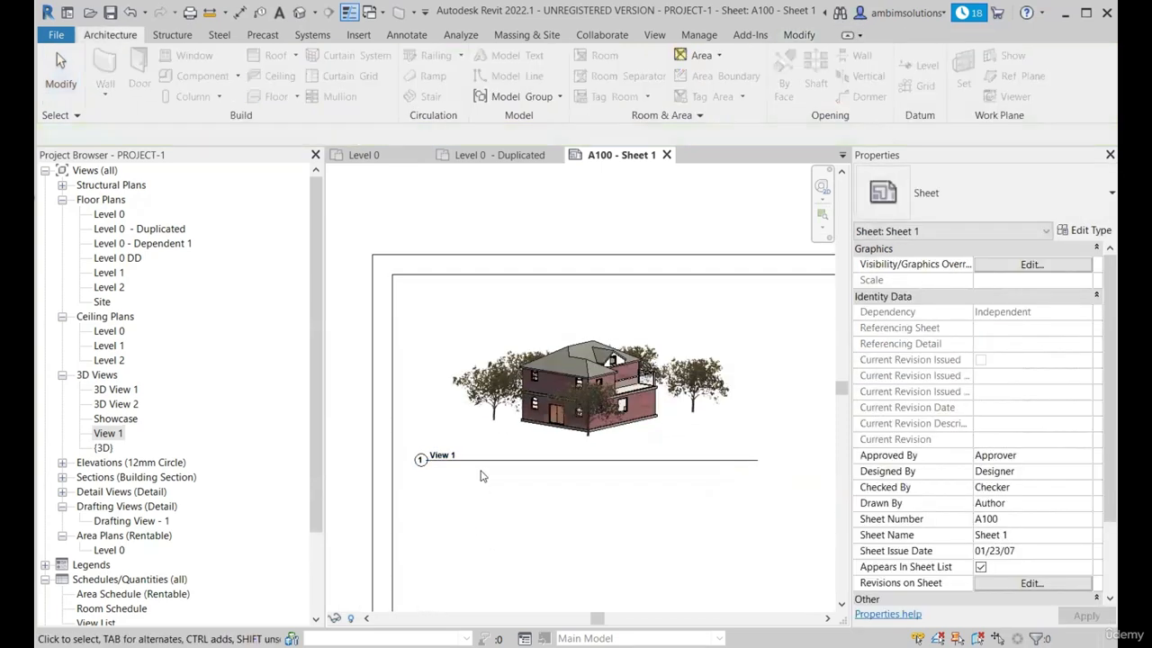
Select only View 1's title and nudge it slightly up and to the right.
left_click(482, 470)
left_click(520, 476)
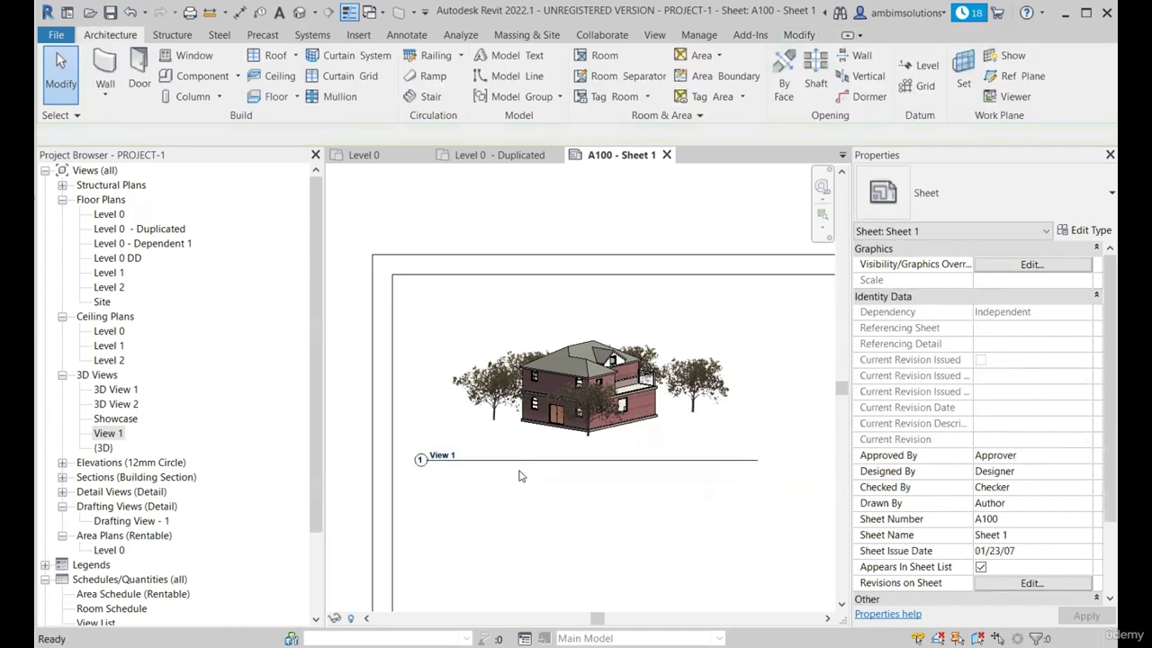
left_click(503, 461)
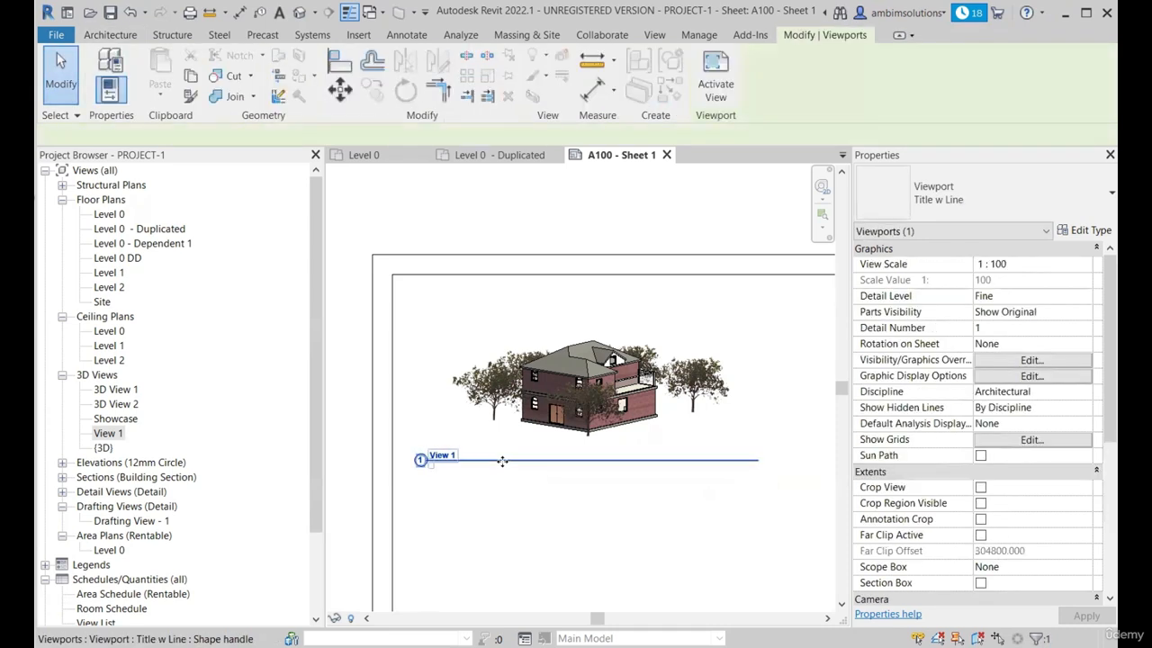
mouse_move(502, 459)
left_mouse_down()
mouse_move(507, 515)
mouse_move(502, 461)
left_mouse_up()
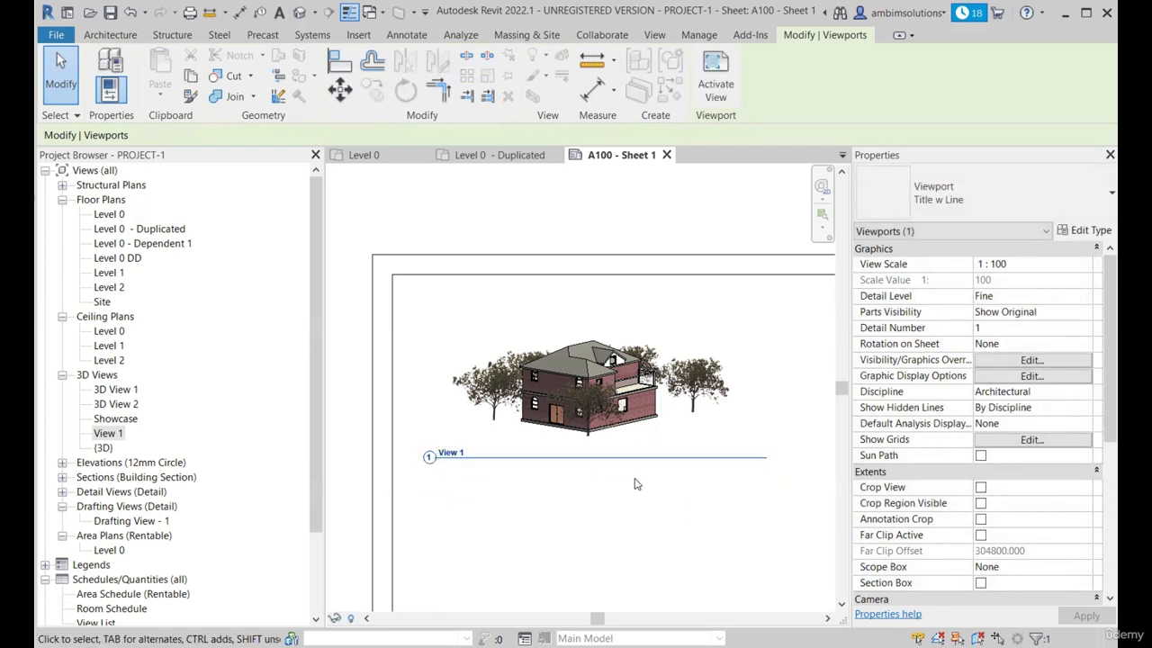
scroll(501, 476, "up", 2)
scroll(429, 456, "down", 2)
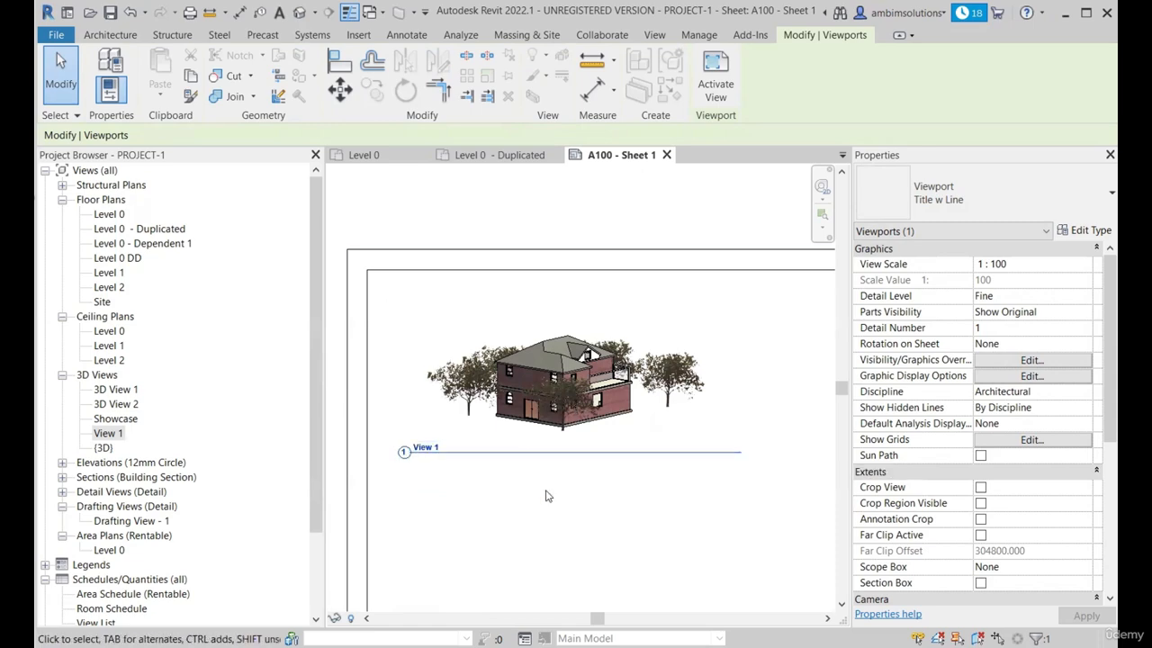
Select the View 1 viewport and shorten its title line from the right end.
left_click(529, 519)
left_click(548, 445)
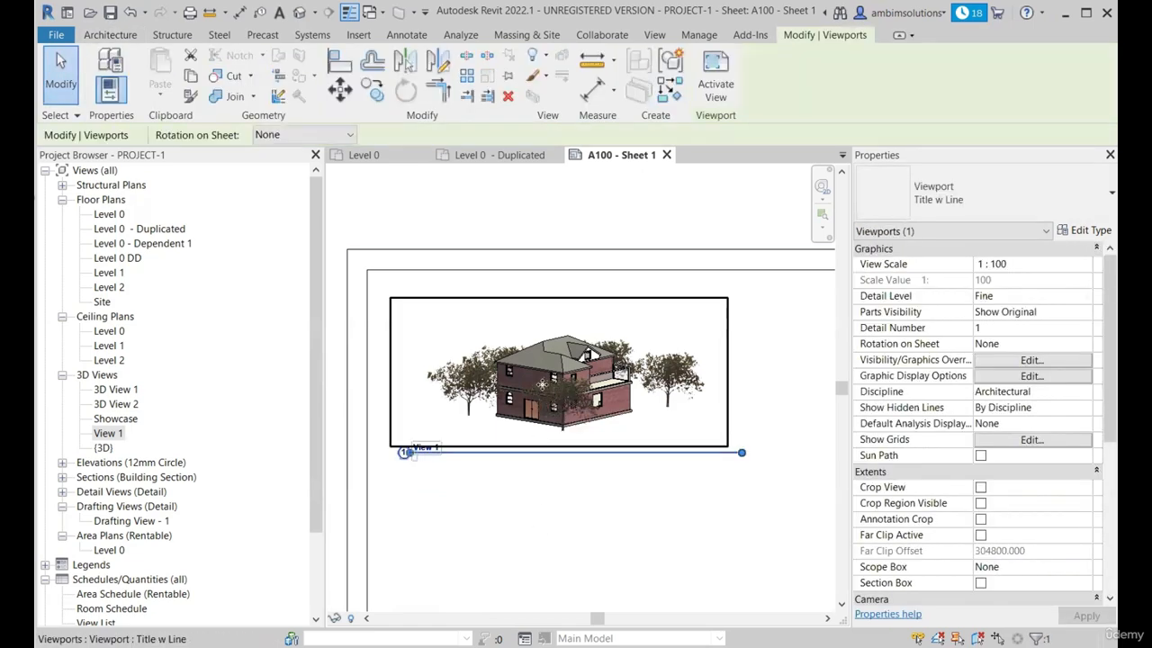
left_click(622, 486)
left_click(678, 442)
scroll(728, 453, "up", 3)
scroll(796, 464, "down", 2)
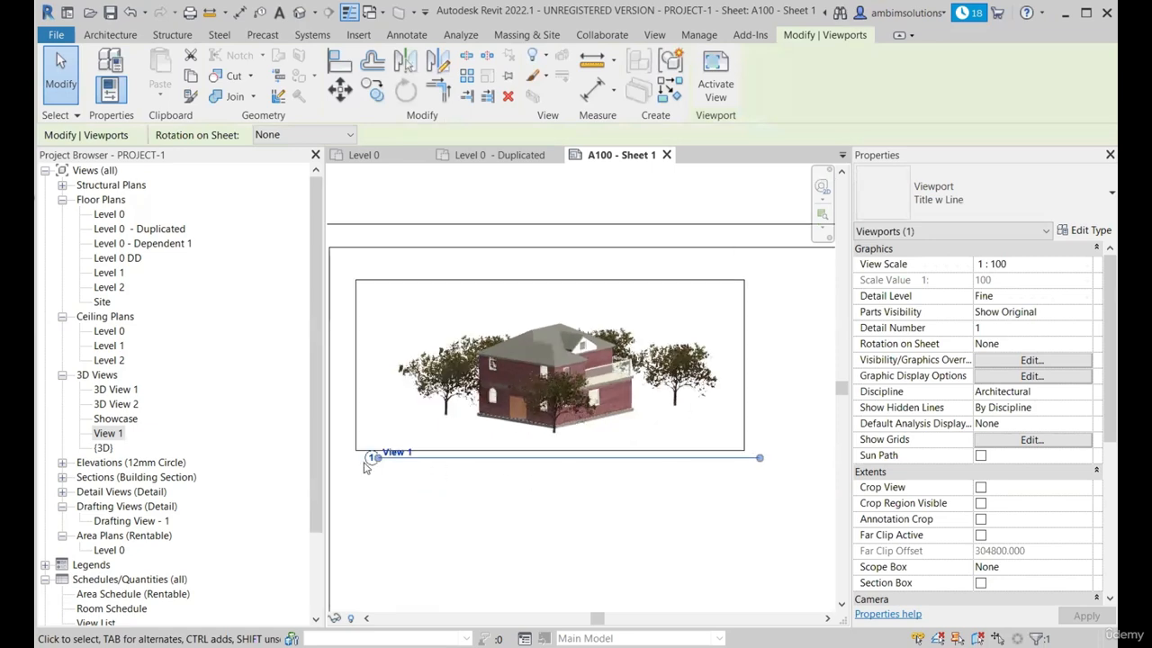
scroll(379, 459, "up", 3)
scroll(381, 458, "down", 3)
scroll(801, 468, "up", 1)
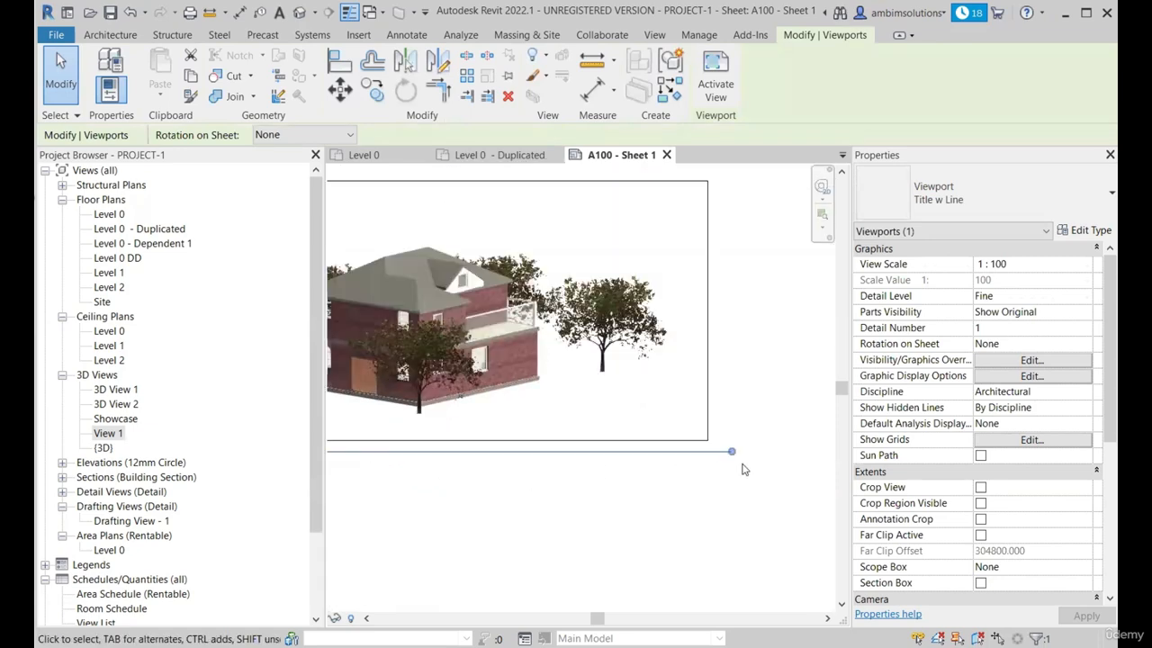
scroll(743, 469, "up", 3)
scroll(739, 463, "down", 4)
left_click_drag(732, 452, 622, 462)
scroll(727, 476, "down", 2)
scroll(495, 470, "up", 2)
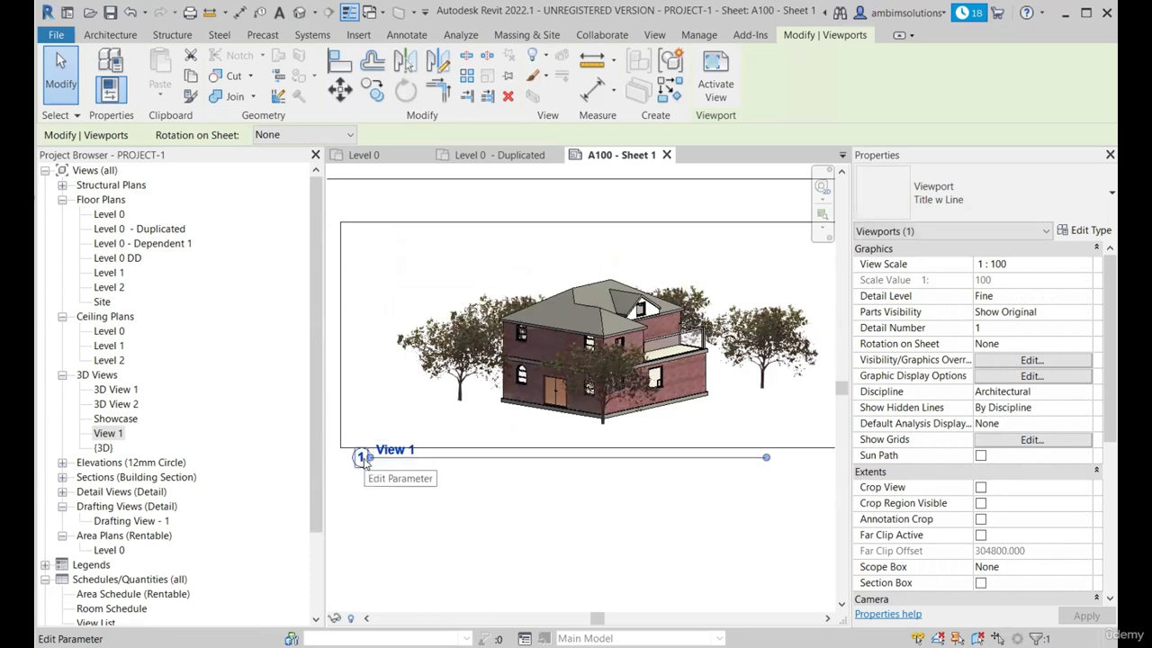
Pull the left end of View 1's title line inward and extend its right end slightly to span the house and trees.
scroll(364, 461, "up", 2)
left_click_drag(361, 458, 519, 471)
scroll(518, 473, "down", 3)
scroll(518, 475, "up", 2)
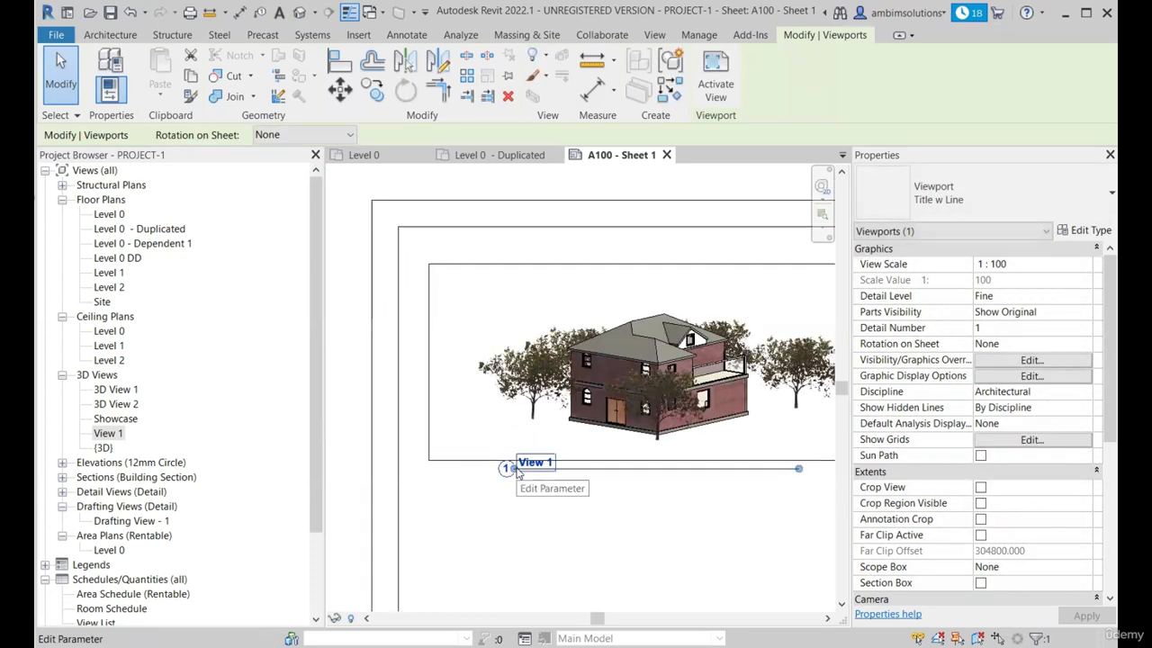
left_click(522, 468)
scroll(510, 471, "up", 2)
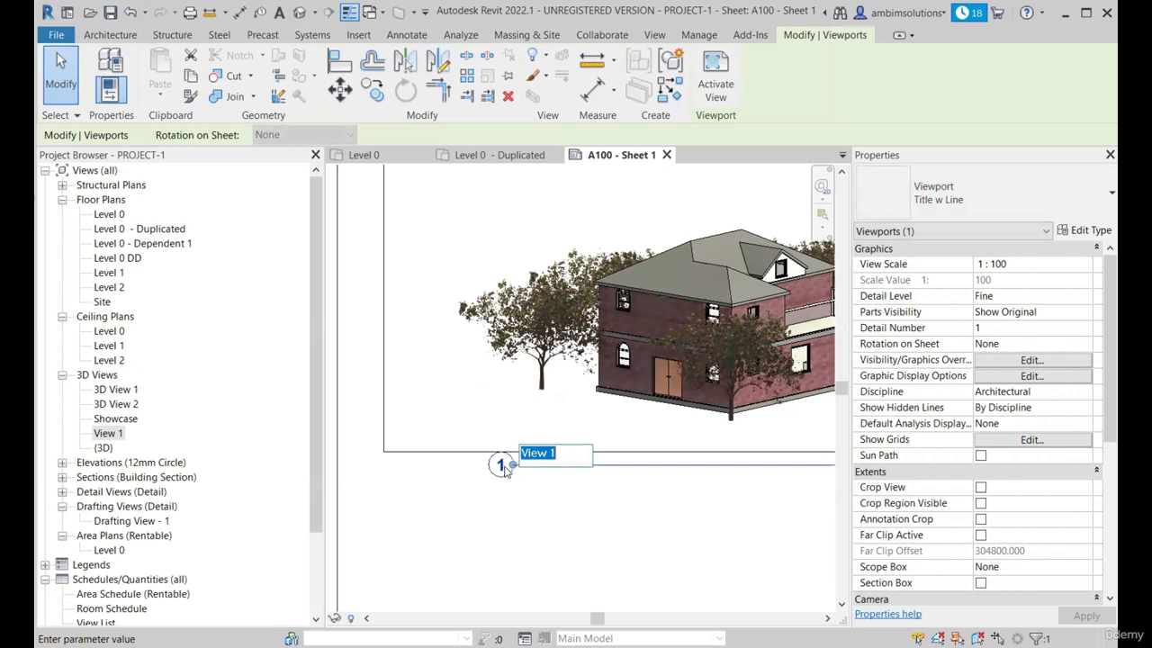
scroll(504, 471, "up", 2)
scroll(468, 479, "down", 5)
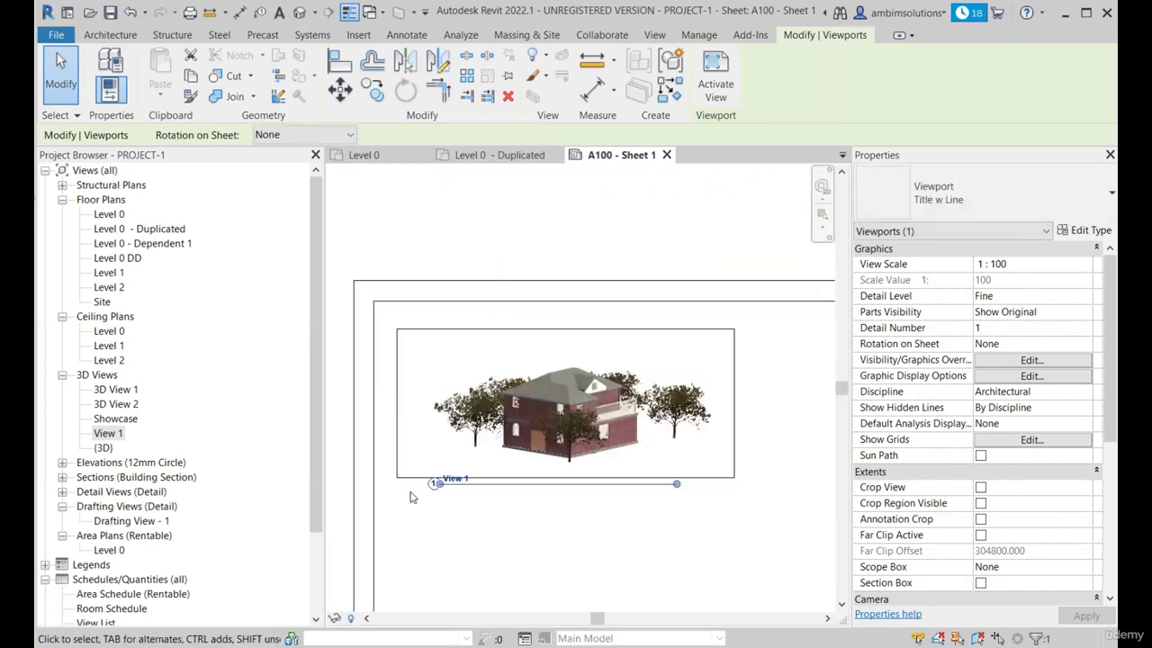
left_click_drag(677, 483, 722, 483)
left_click(538, 512)
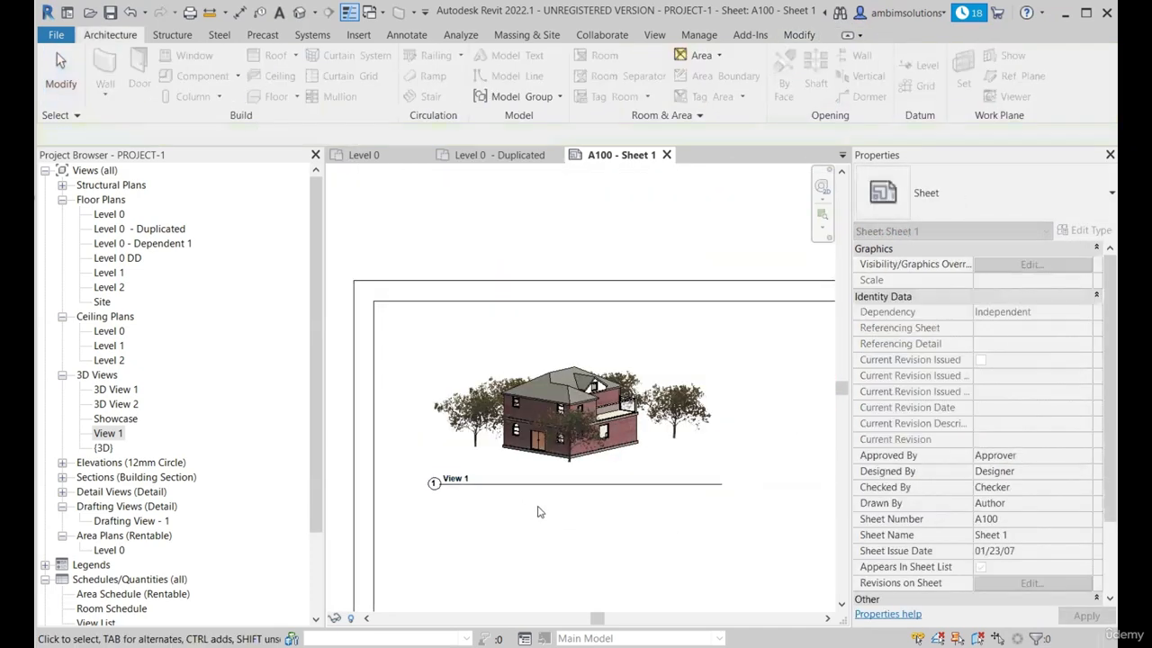
Set the View 1 viewport's Title on Sheet to "3D View".
left_click(566, 427)
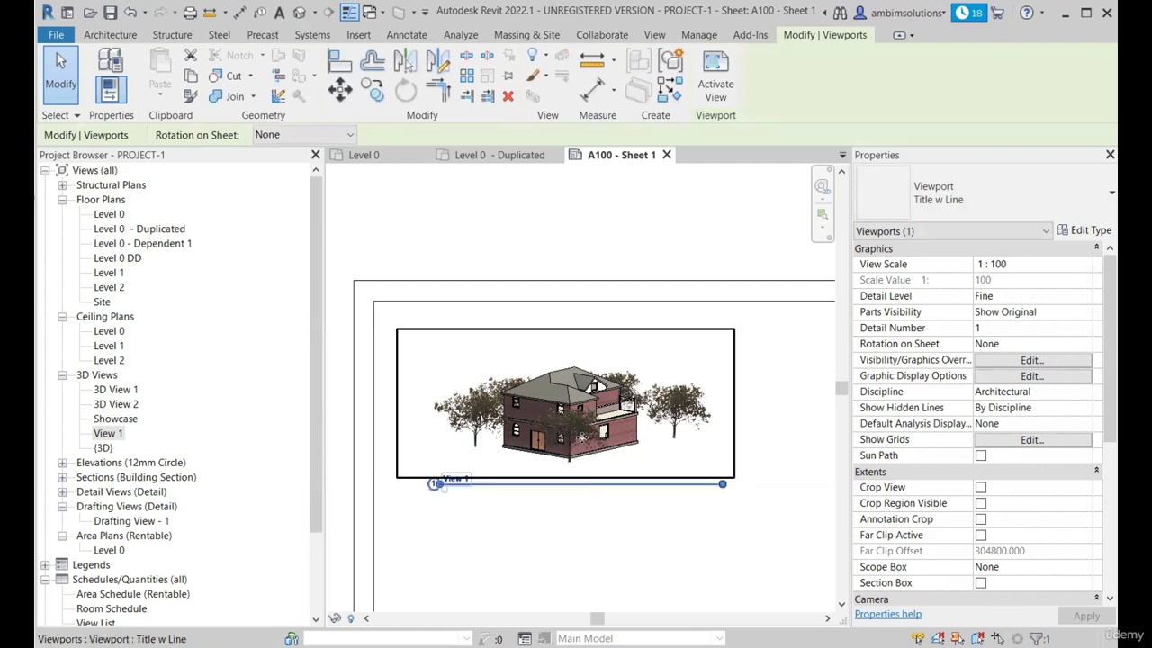
scroll(1006, 436, "down", 5)
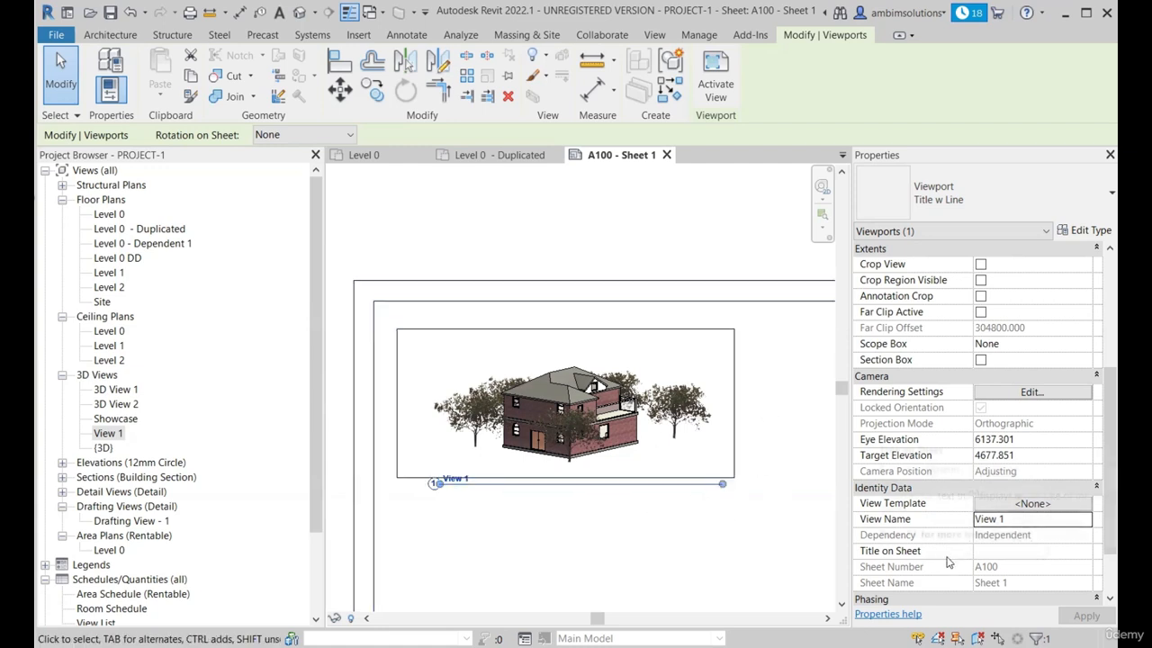
left_click(1037, 557)
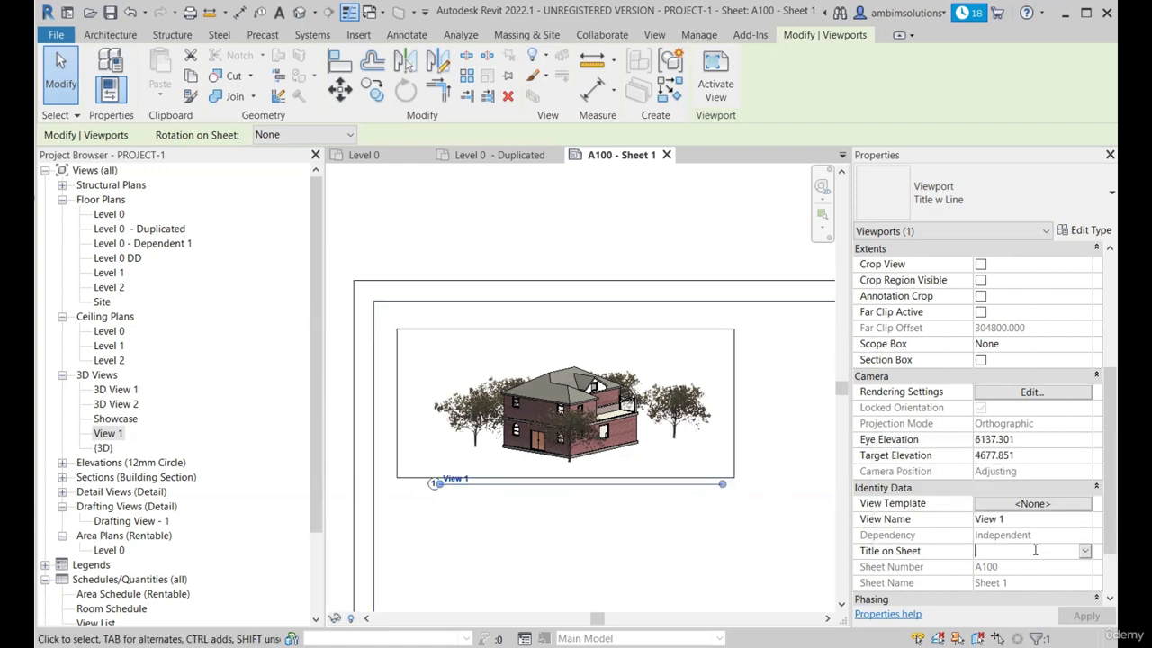
type("3D View")
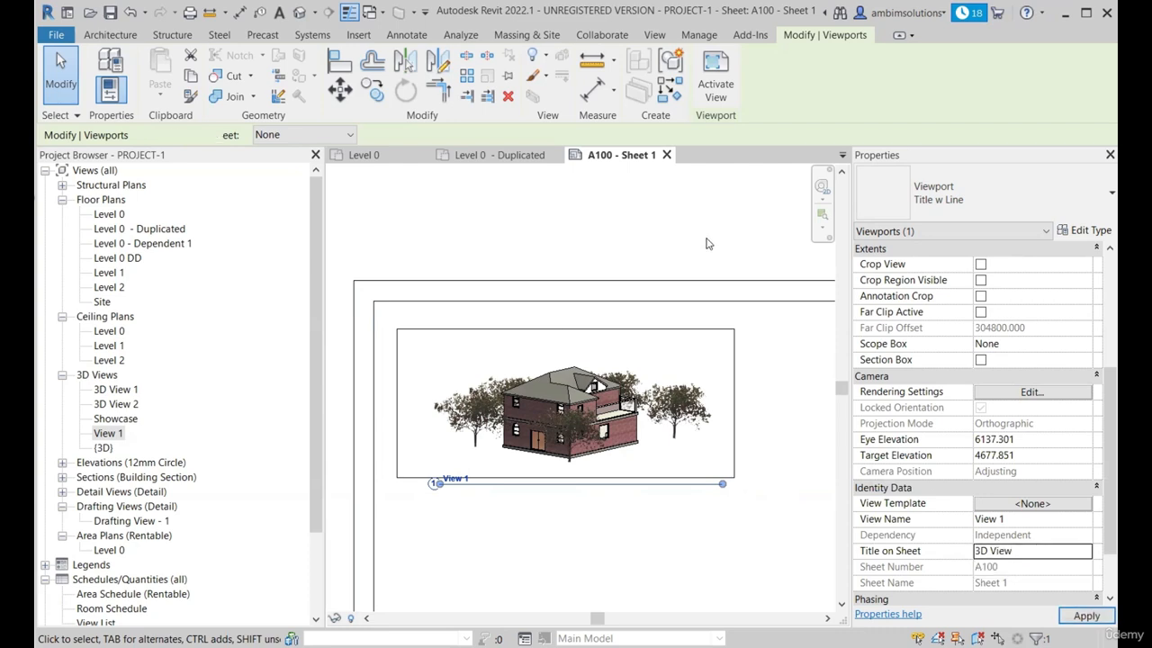
Inspect the house viewport's updated title on the sheet and its Title on Sheet property.
scroll(552, 525, "up", 2)
scroll(684, 504, "down", 1)
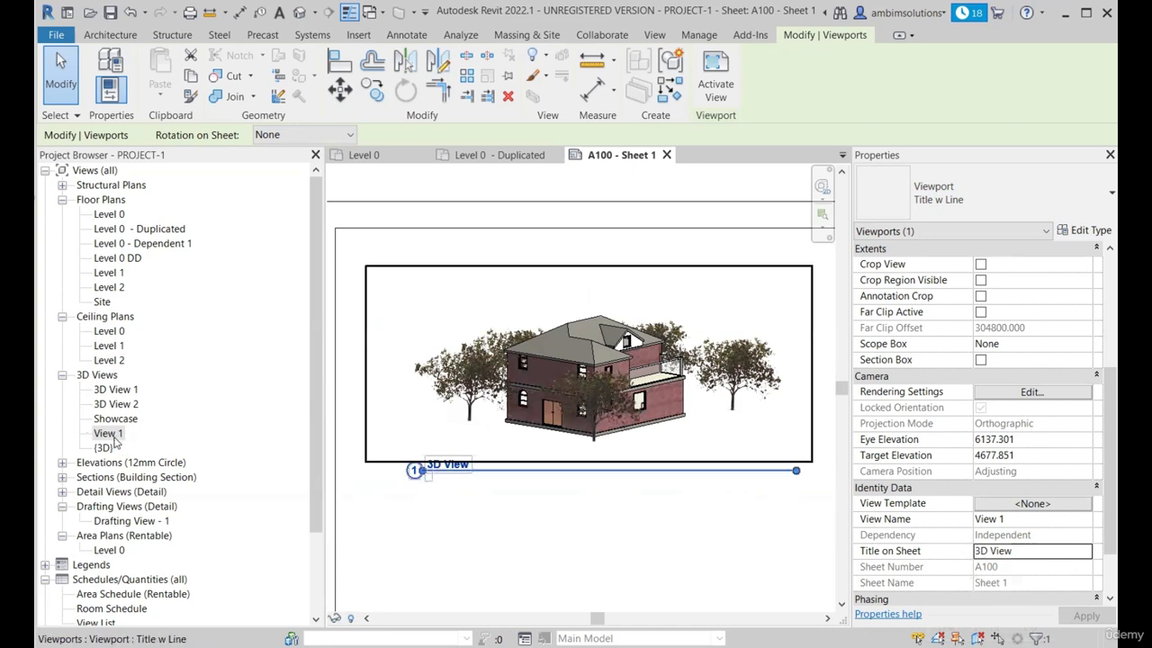
scroll(413, 517, "down", 1)
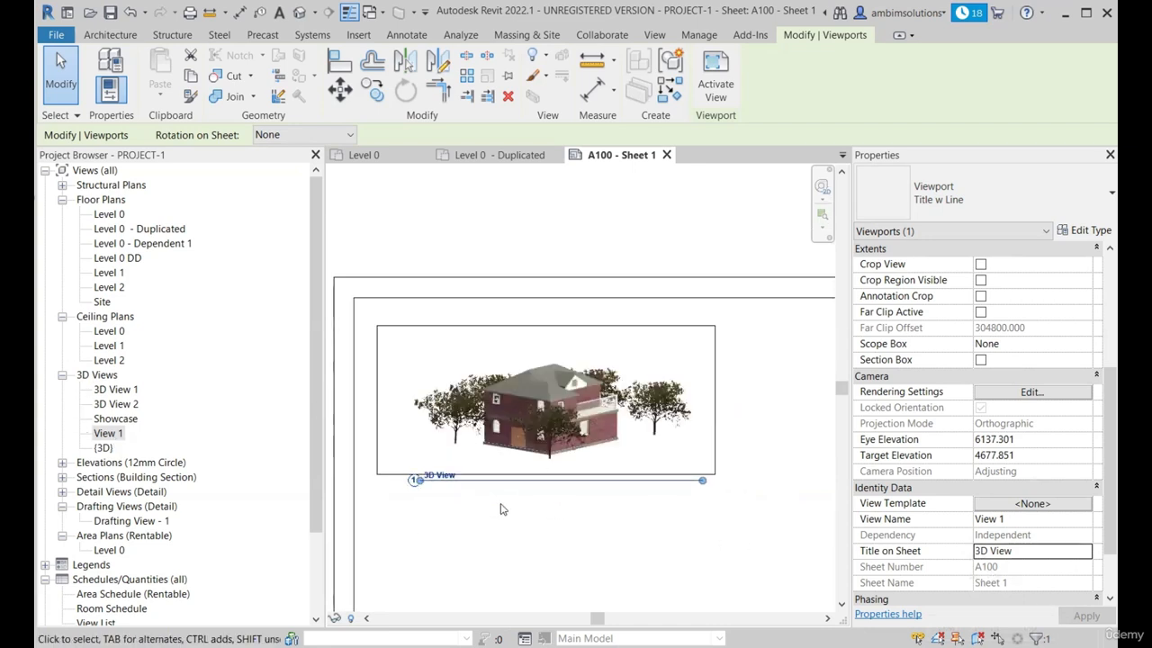
left_click(504, 229)
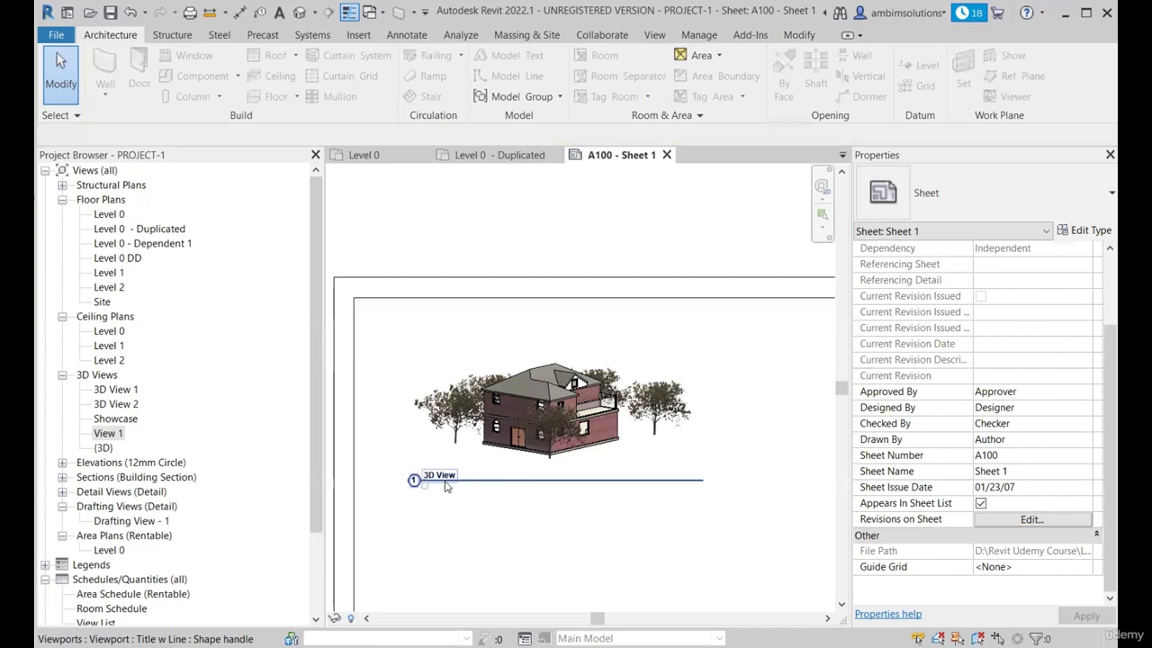
scroll(447, 487, "up", 1)
left_click(551, 420)
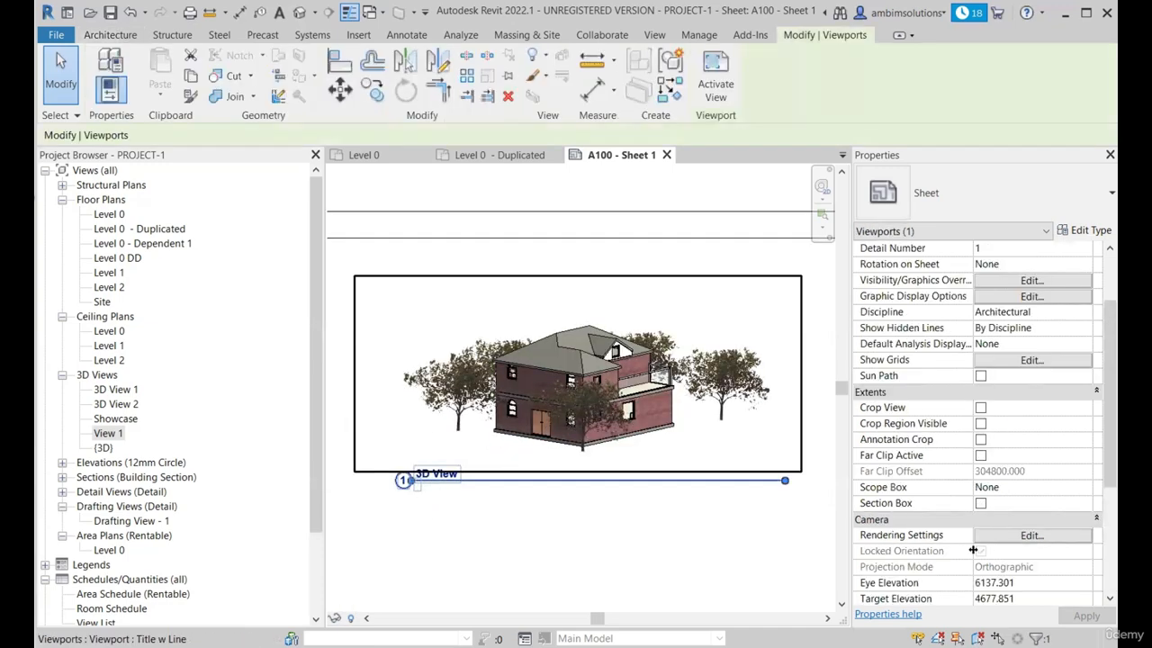
scroll(901, 489, "down", 5)
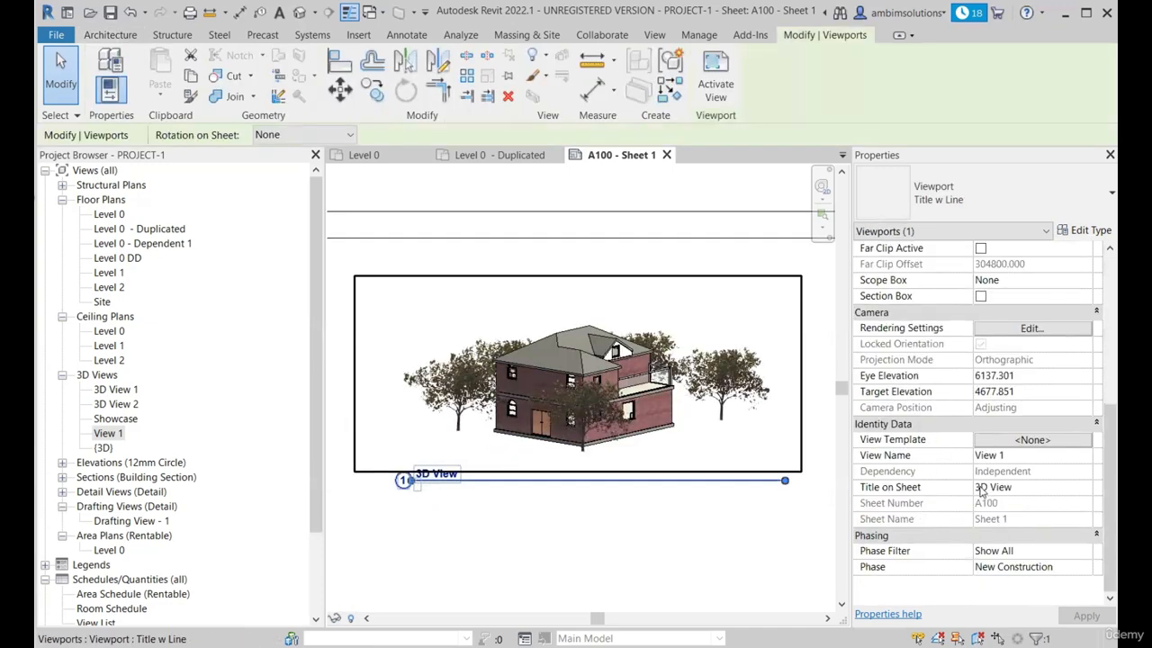
left_click(1022, 492)
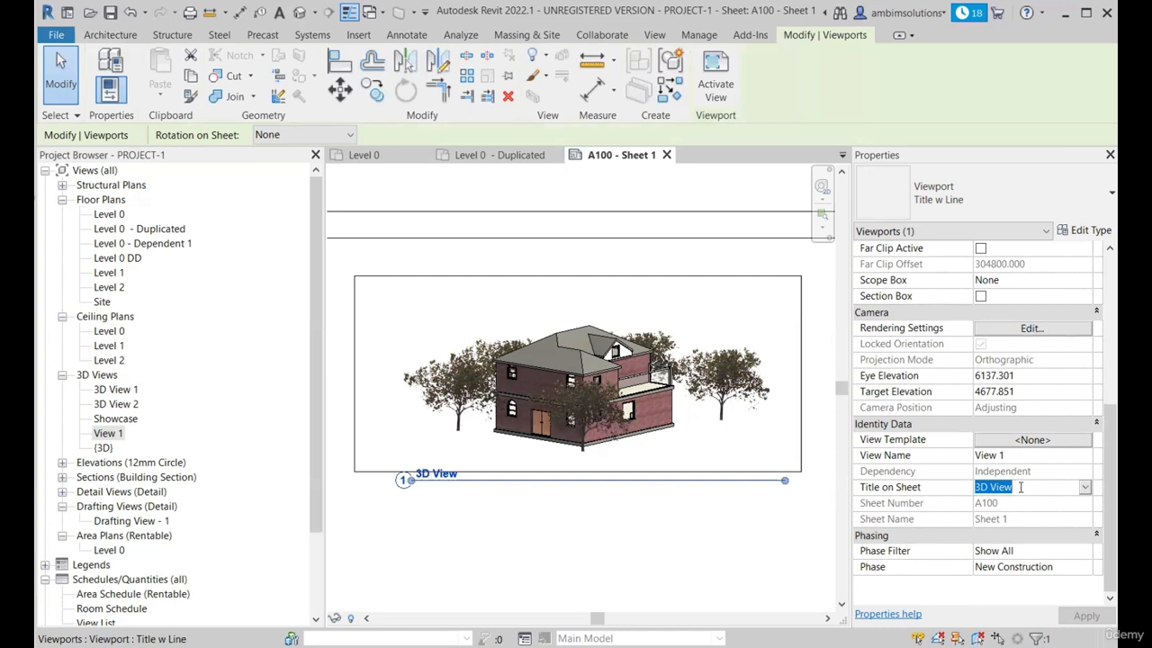
left_click(450, 461)
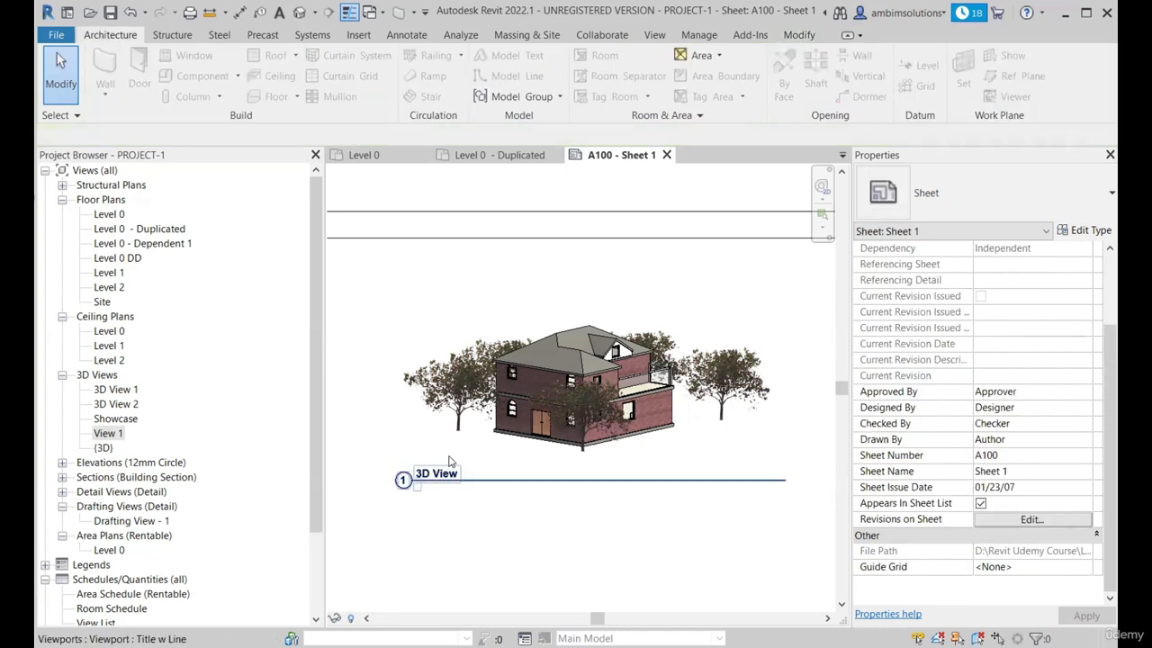
Set the View Scale of the 3D View viewport to 1 : 50.
scroll(451, 461, "down", 3)
scroll(469, 396, "up", 2)
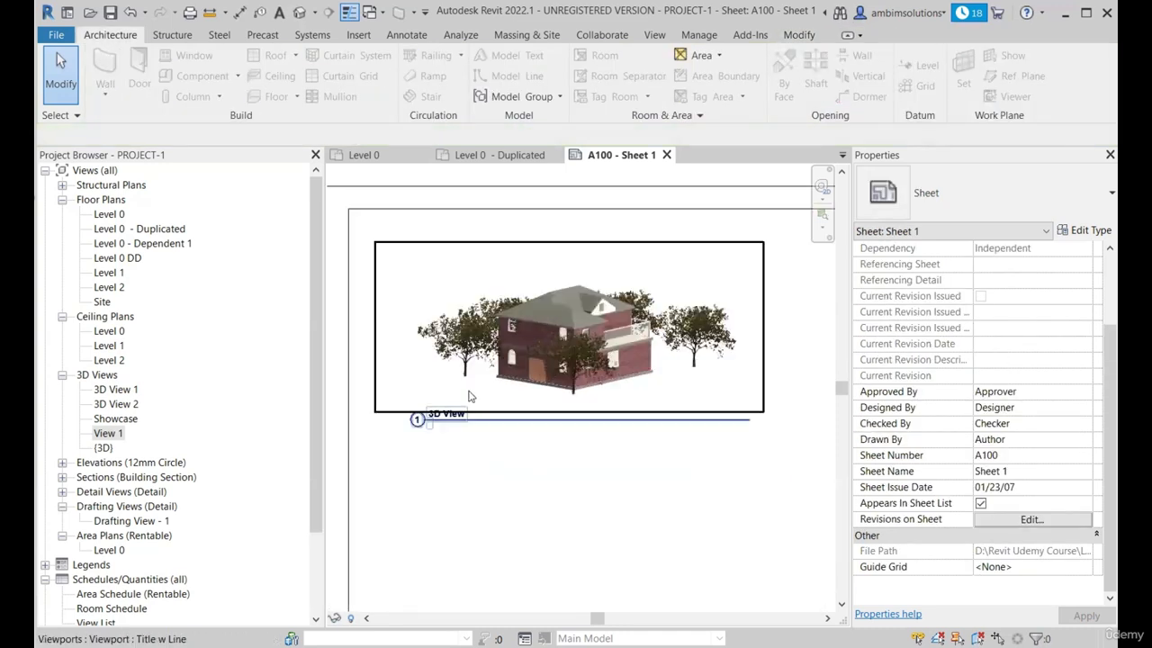
scroll(559, 402, "down", 5)
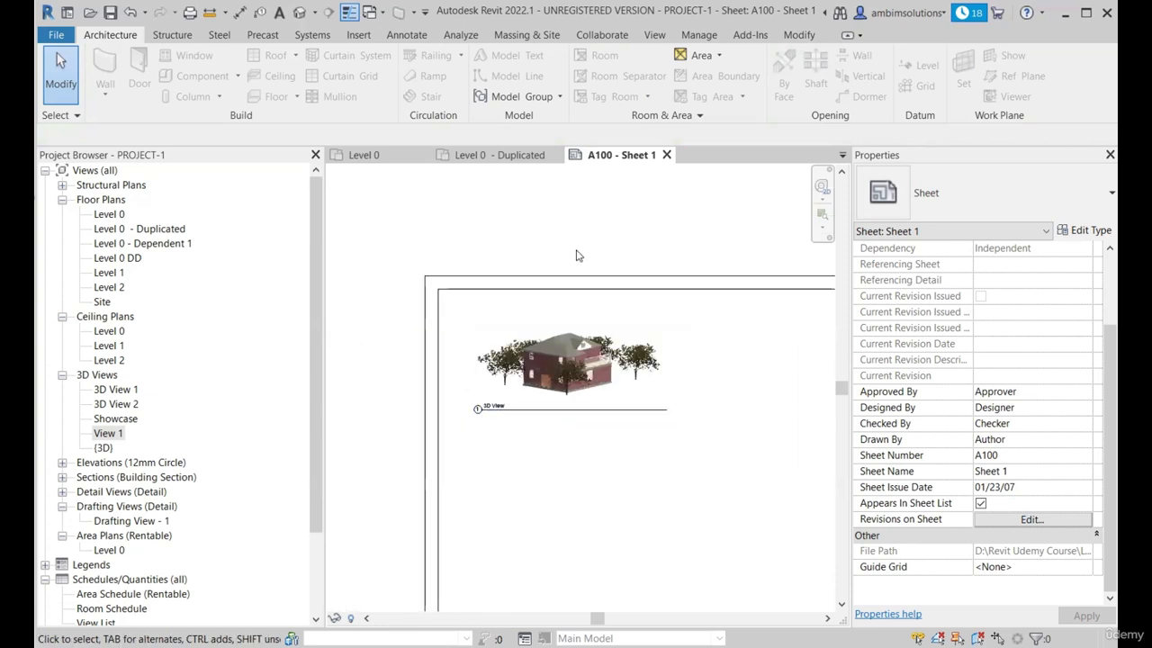
scroll(522, 391, "up", 3)
scroll(529, 315, "down", 1)
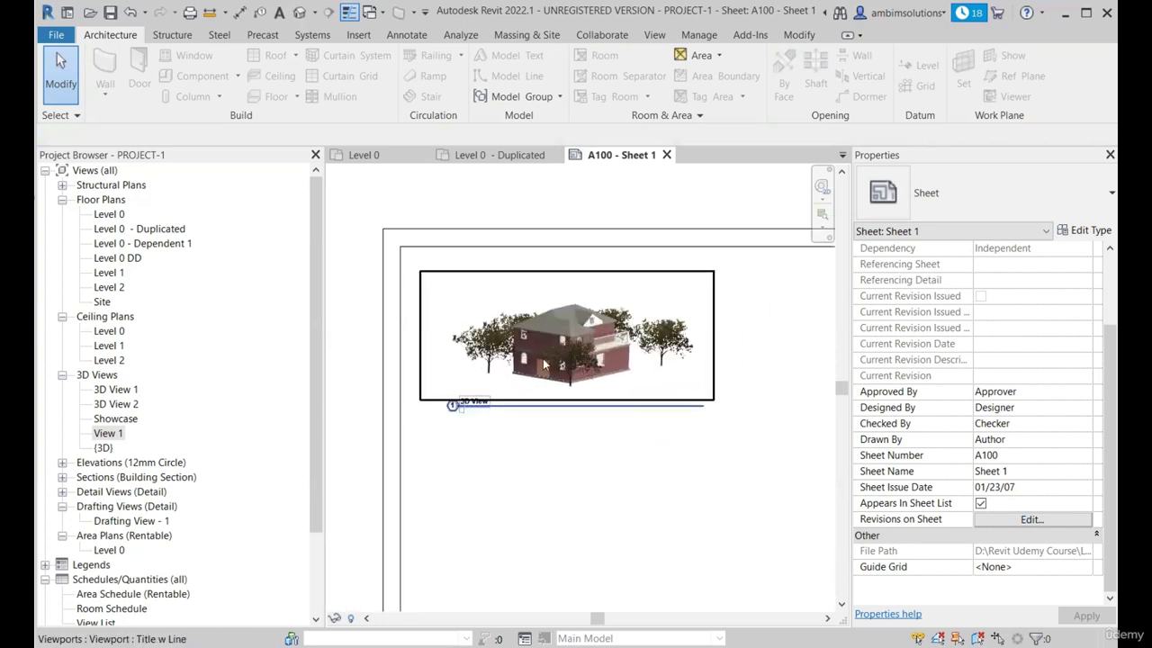
left_click(547, 365)
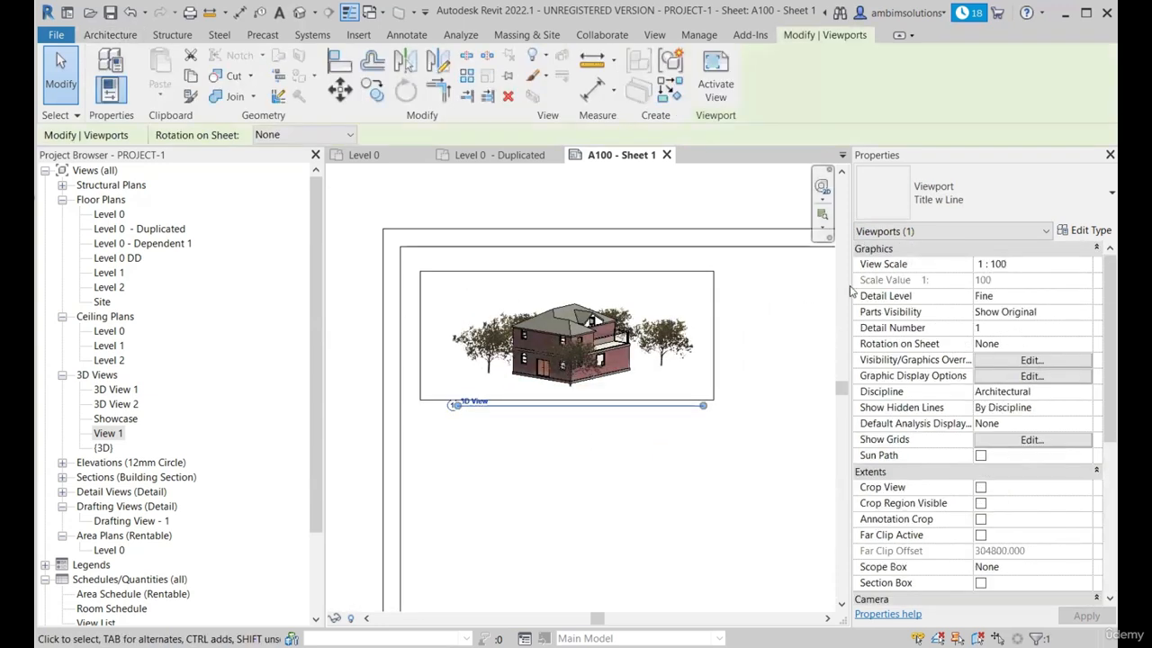
left_click(1086, 266)
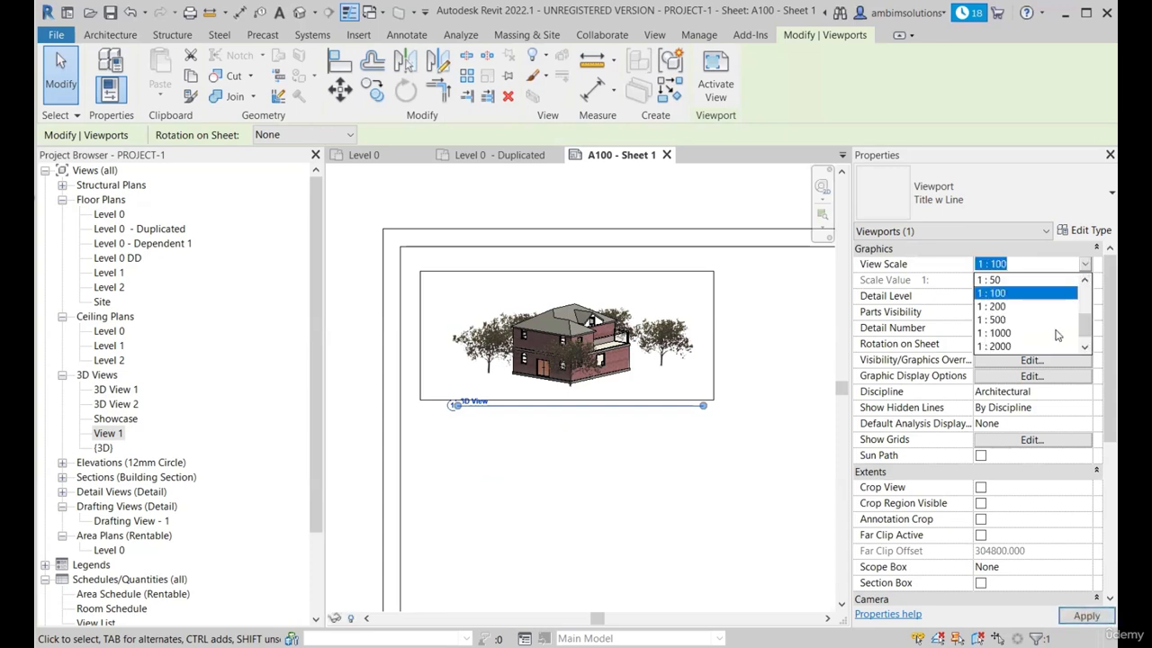
scroll(1024, 322, "up", 3)
left_click(1024, 320)
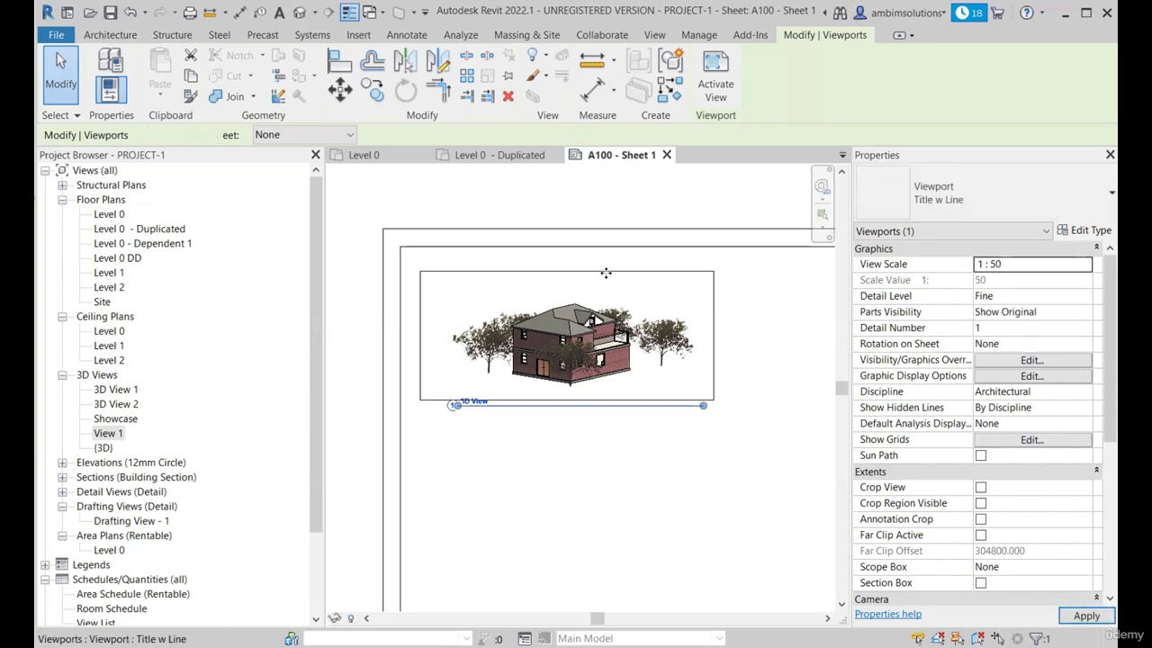
Move the enlarged 3D View viewport so the house and trees sit inside the upper-left corner of the sheet border.
left_click_drag(622, 232, 508, 420)
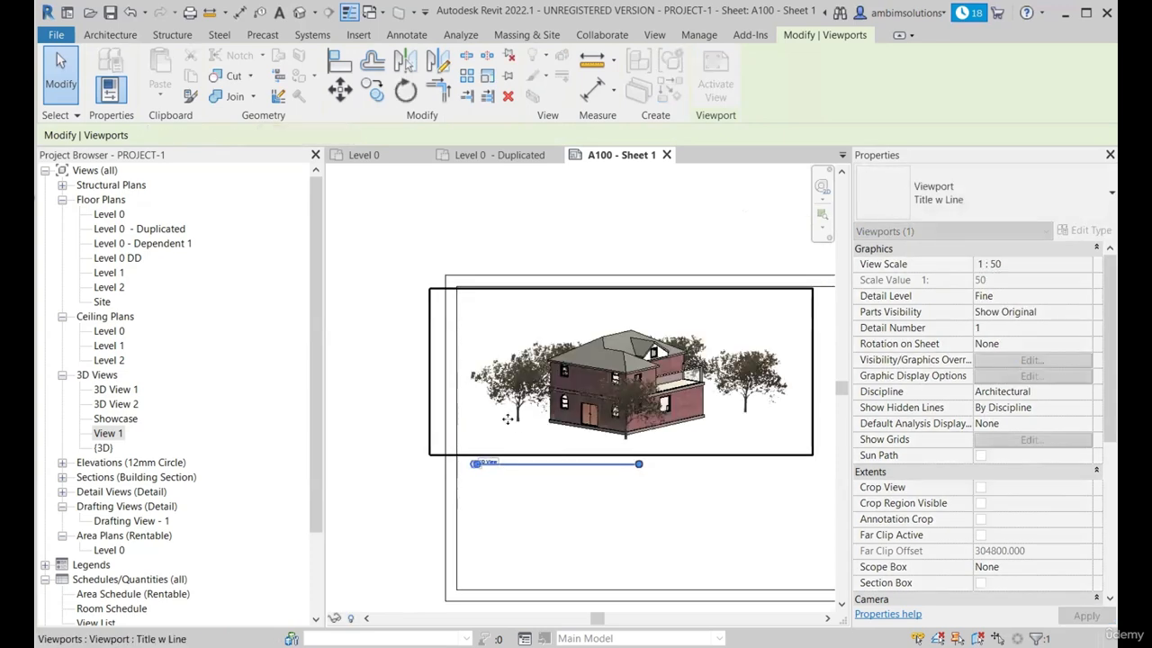
scroll(452, 383, "down", 2)
scroll(575, 394, "up", 3)
left_click(558, 229)
left_click(571, 397)
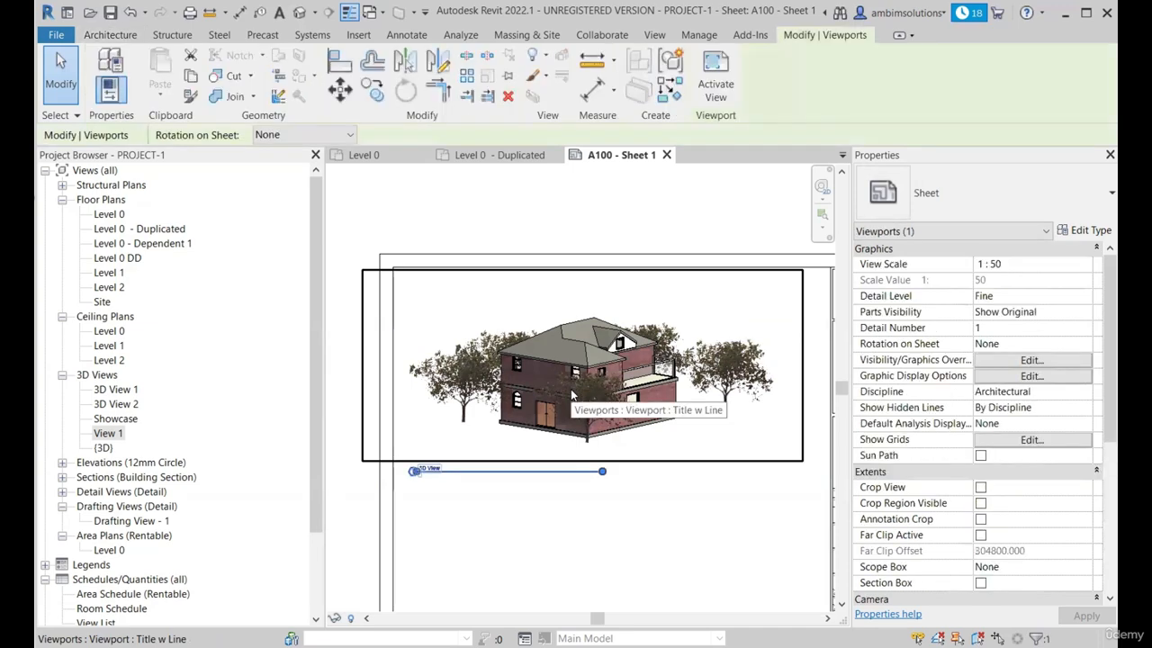
left_click_drag(571, 391, 559, 382)
left_click(491, 471)
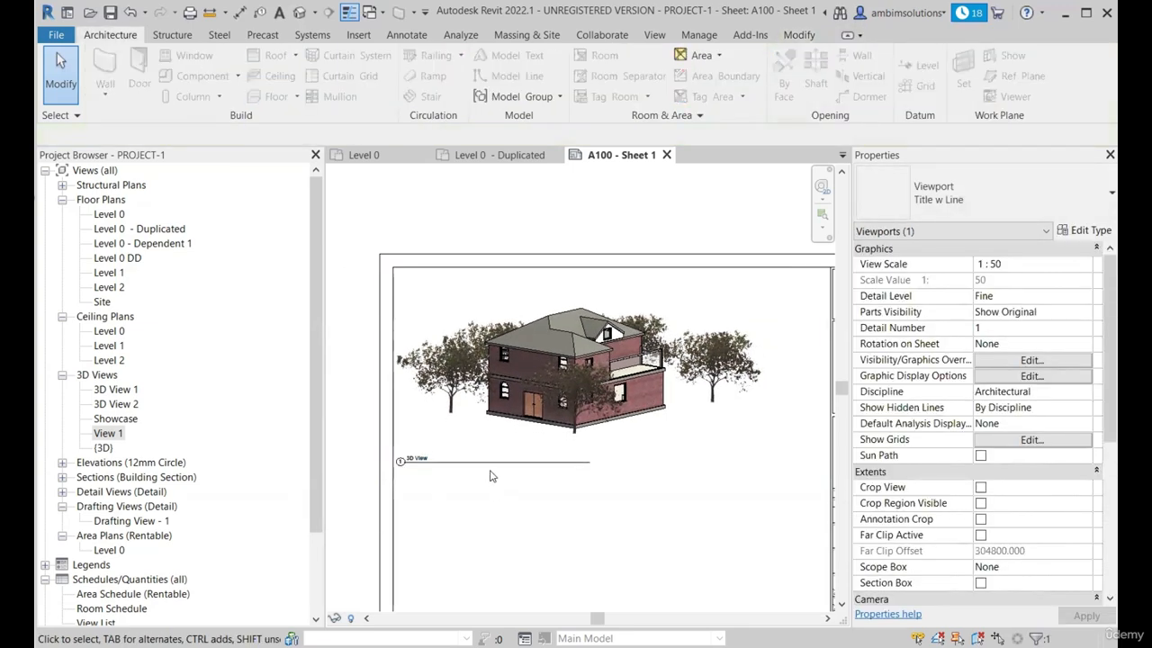
Shift only the 3D View title to the right so that it sits beneath the house.
scroll(491, 476, "up", 2)
left_click(547, 442)
mouse_move(547, 442)
left_mouse_down()
mouse_move(542, 430)
mouse_move(531, 449)
left_mouse_up()
scroll(499, 471, "down", 3)
left_click(625, 250)
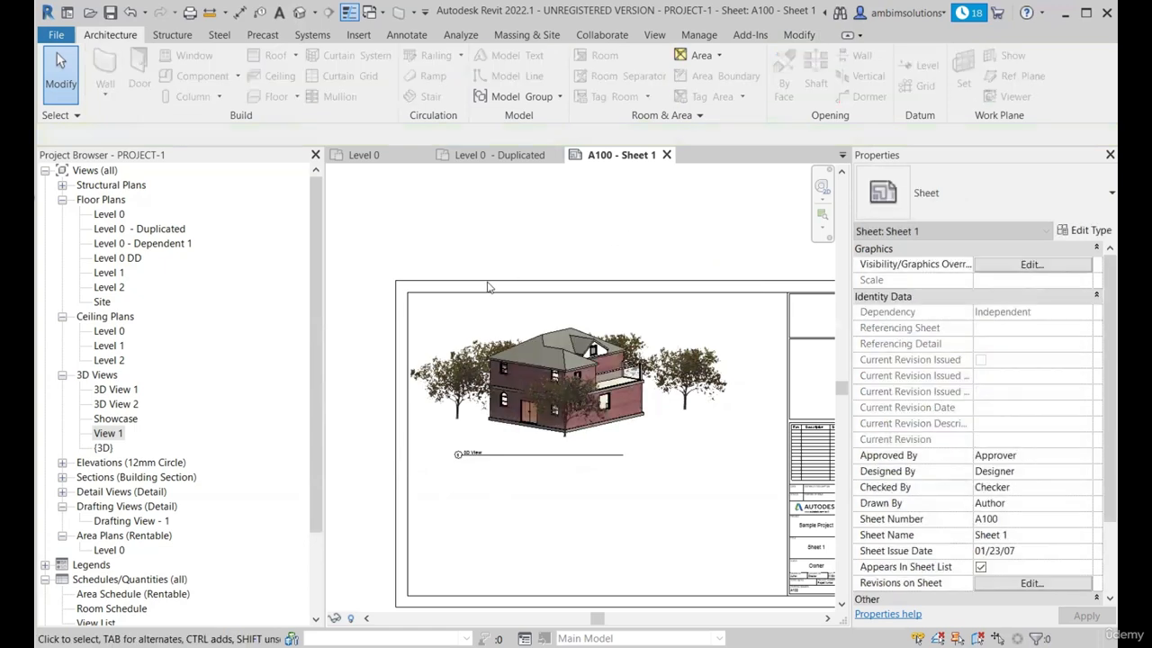
Review the sheet layout, then view the Level 0 and Level 0 - Duplicated floor plans.
scroll(573, 450, "down", 1)
scroll(576, 443, "down", 1)
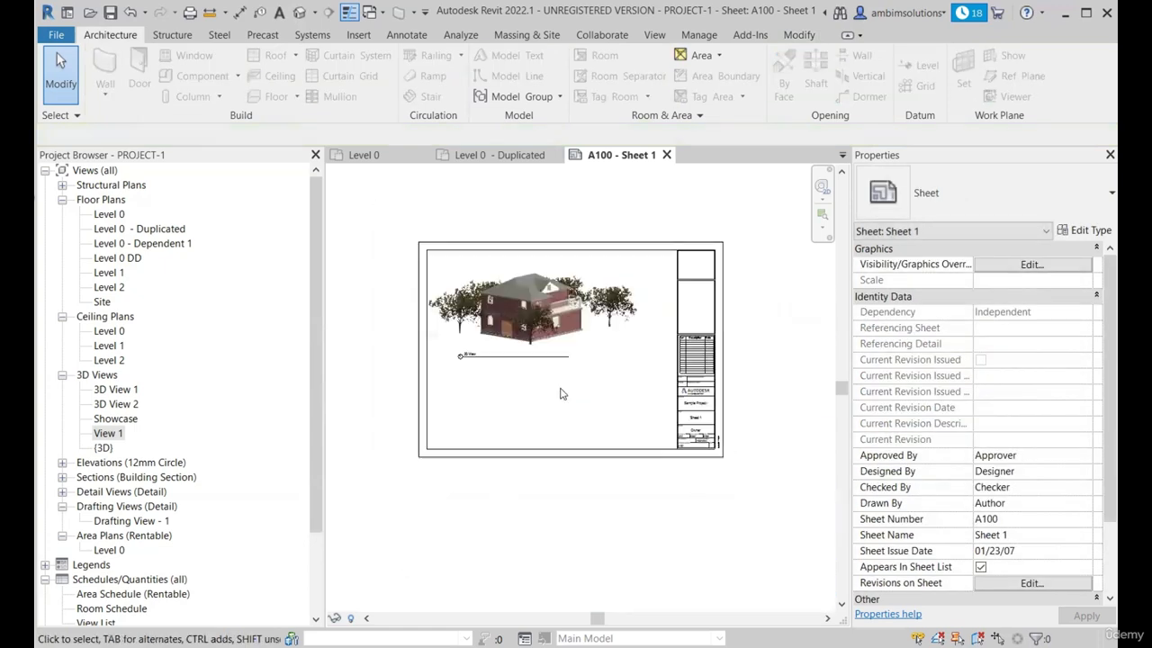
scroll(550, 373, "up", 2)
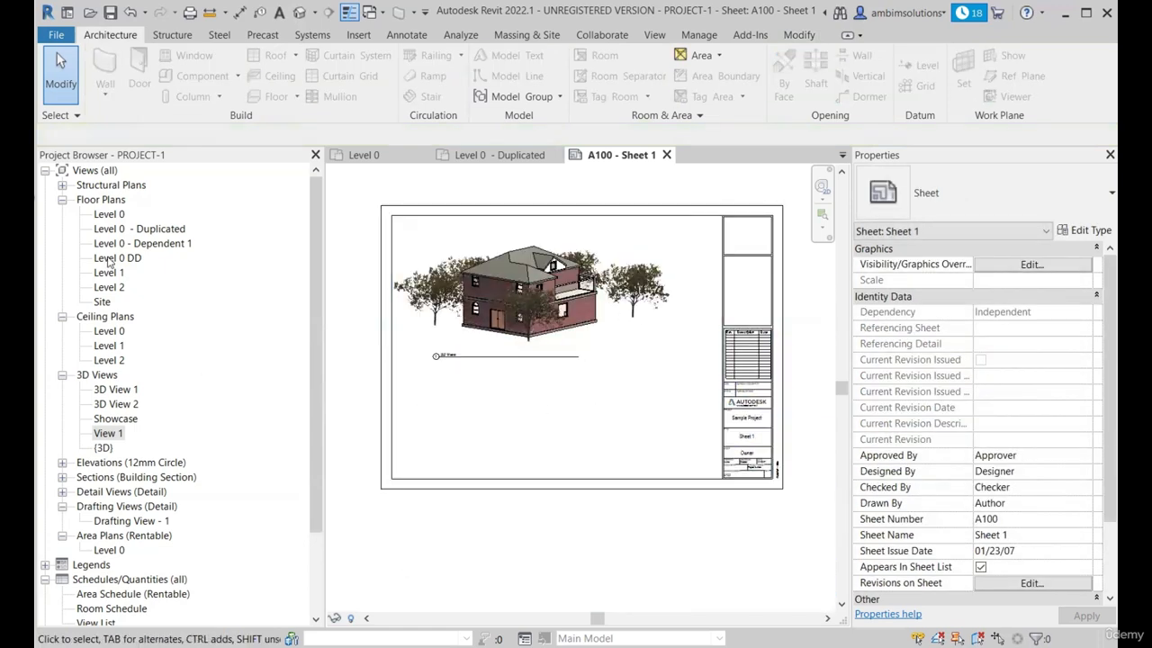
scroll(470, 406, "down", 1)
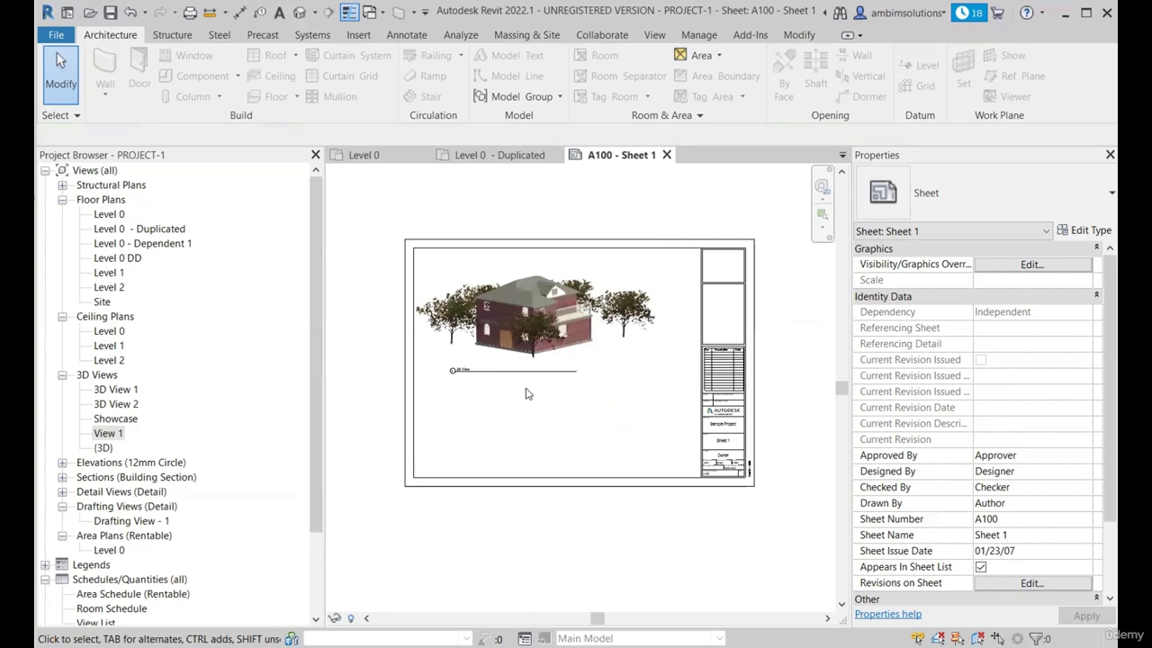
scroll(527, 394, "up", 2)
scroll(579, 457, "down", 1)
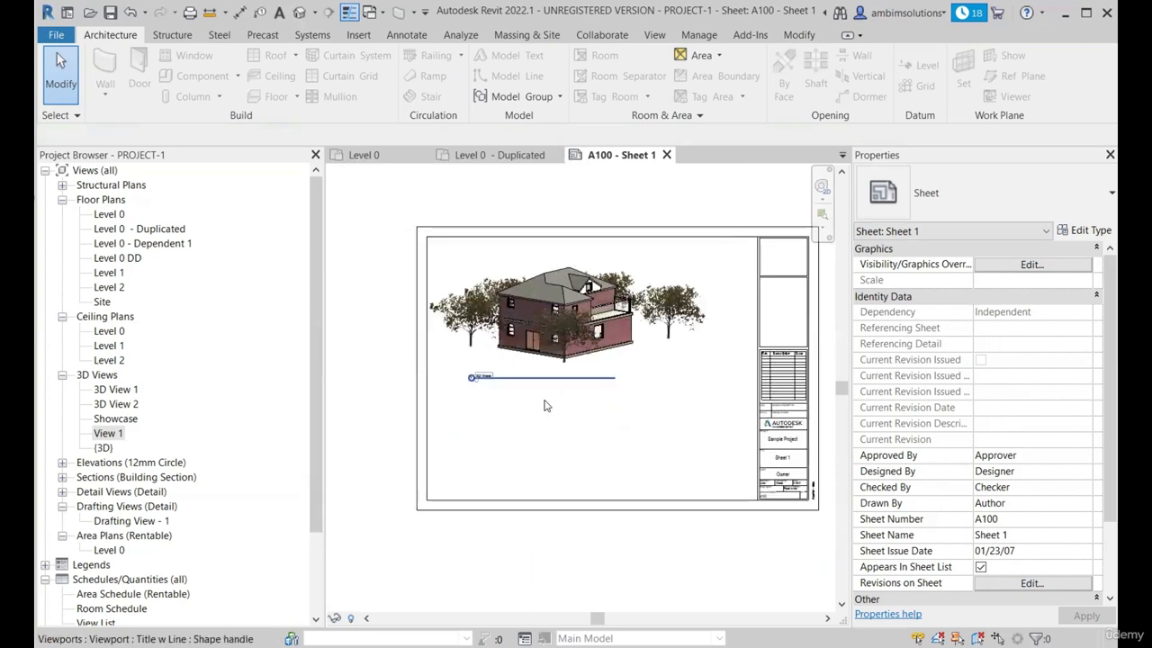
double_click(111, 216)
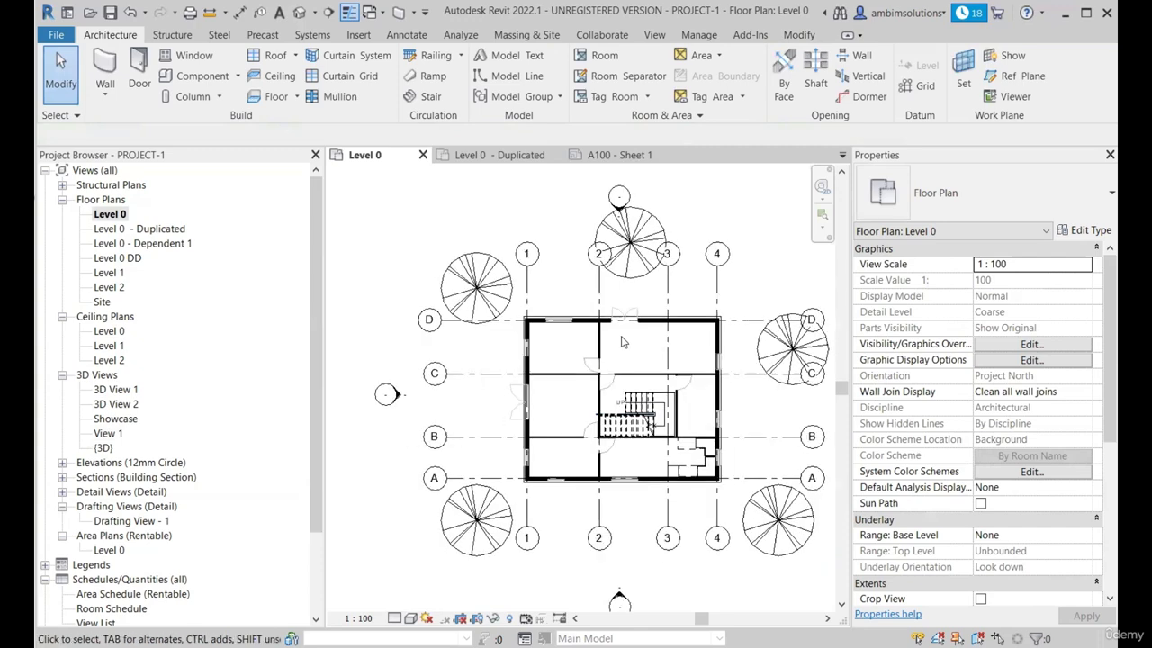
scroll(505, 210, "up", 1)
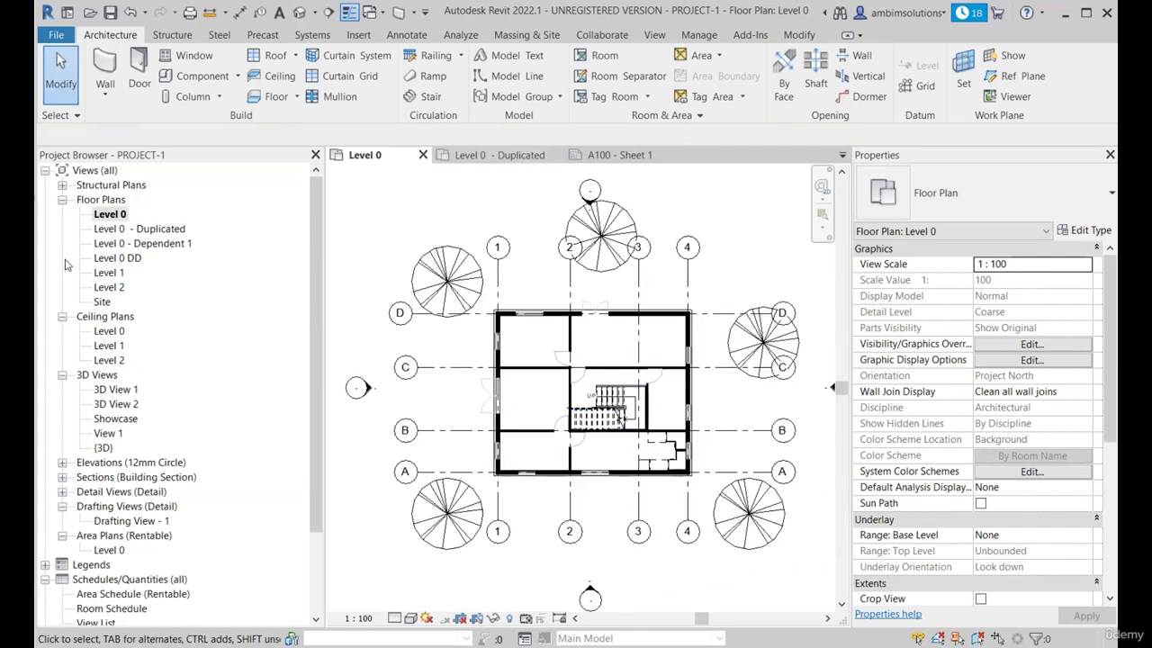
key("ctrl+Tab")
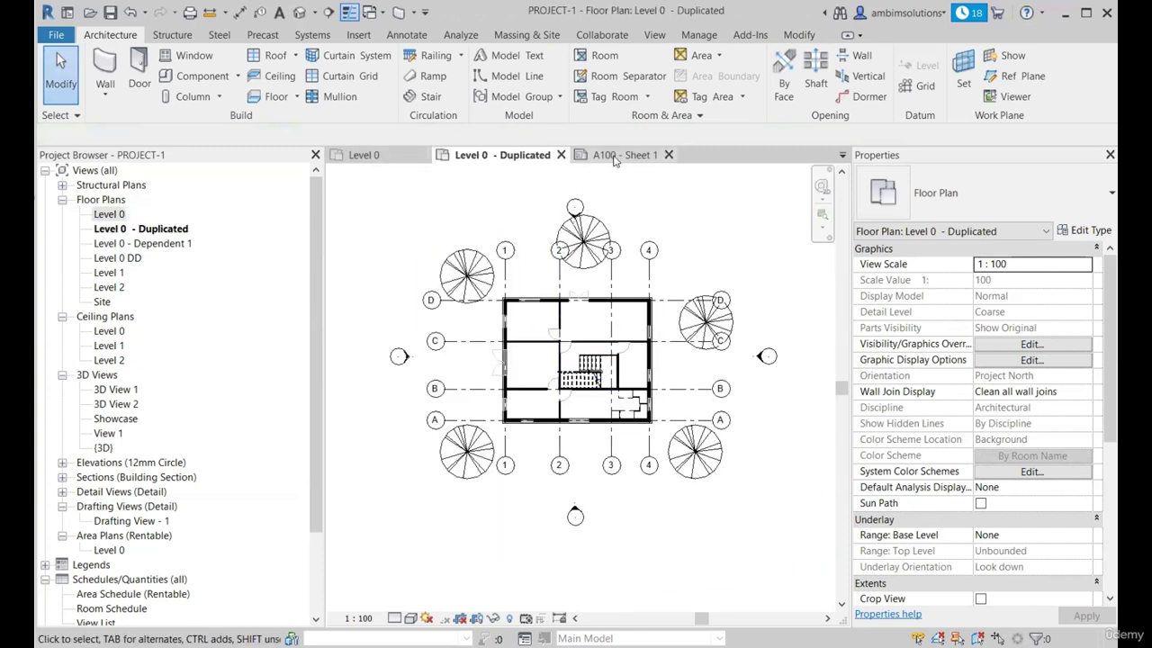
Look at the Level 1 floor plan, then close it and Level 0 - Duplicated and return to sheet A100.
double_click(117, 273)
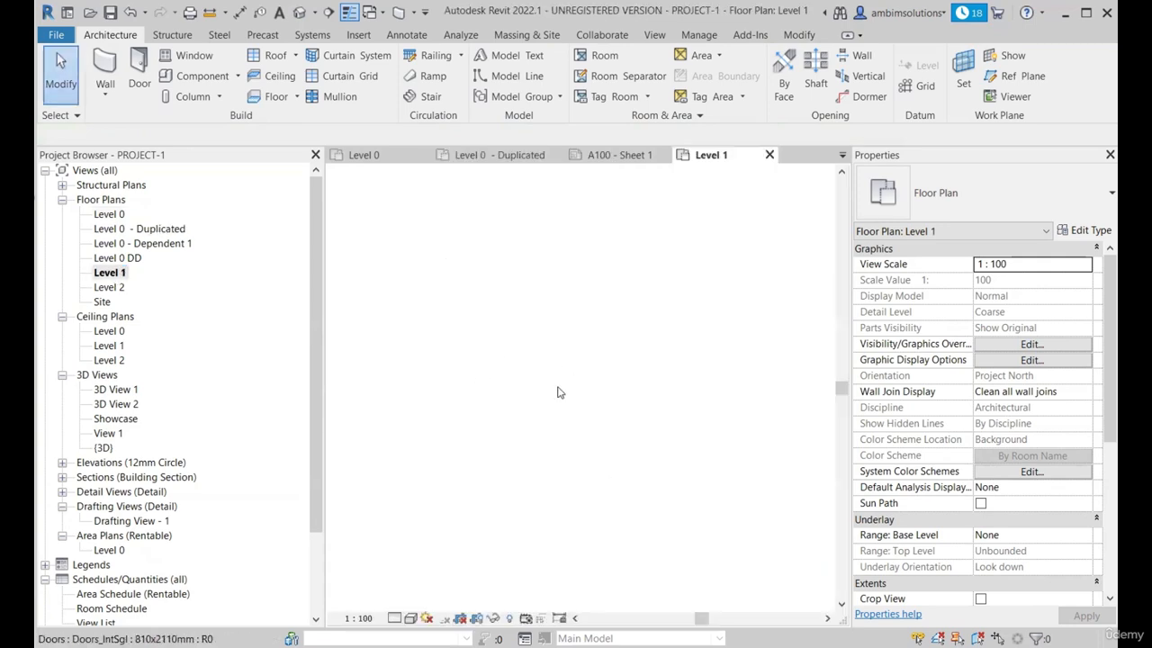
left_click(770, 155)
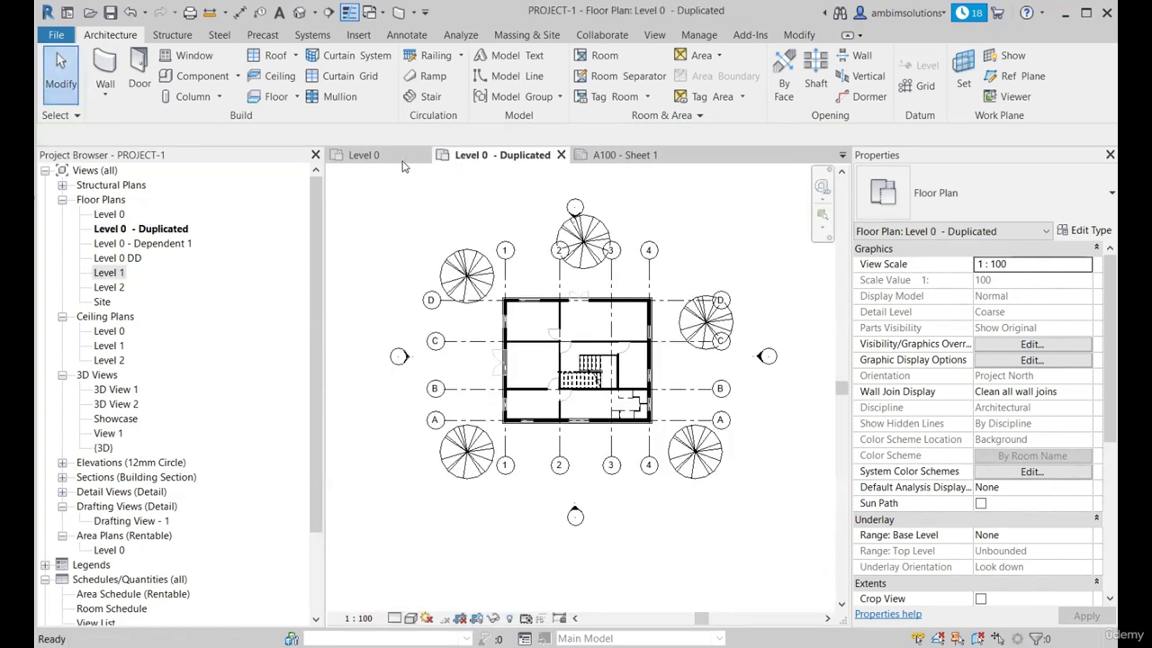
left_click(561, 154)
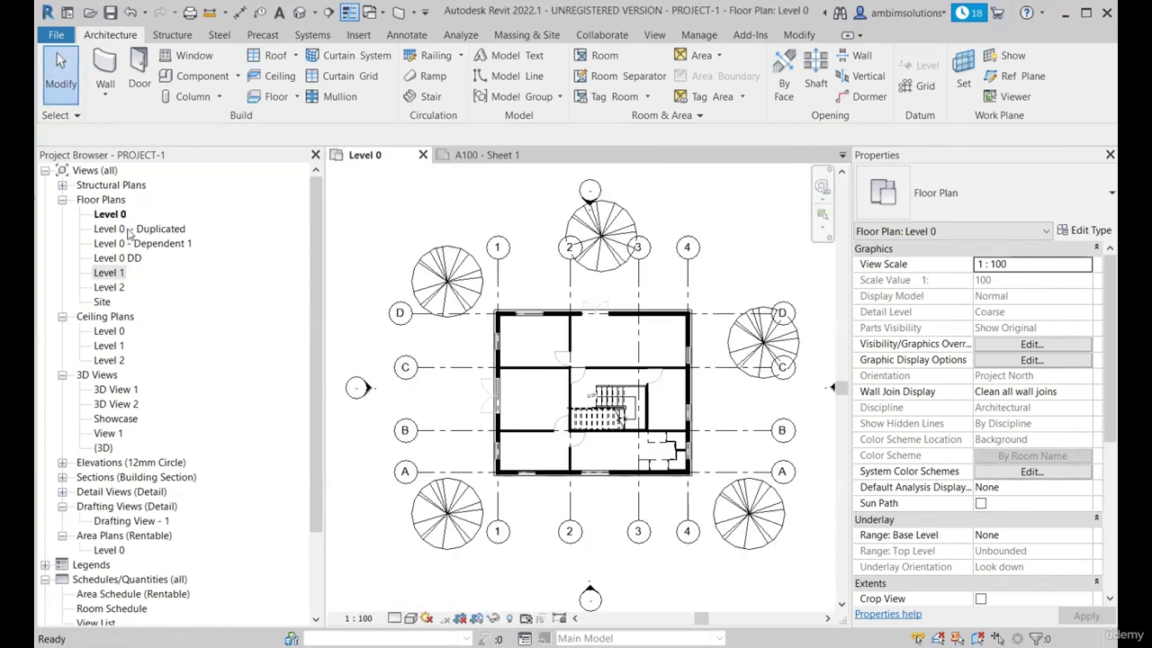
left_click(480, 158)
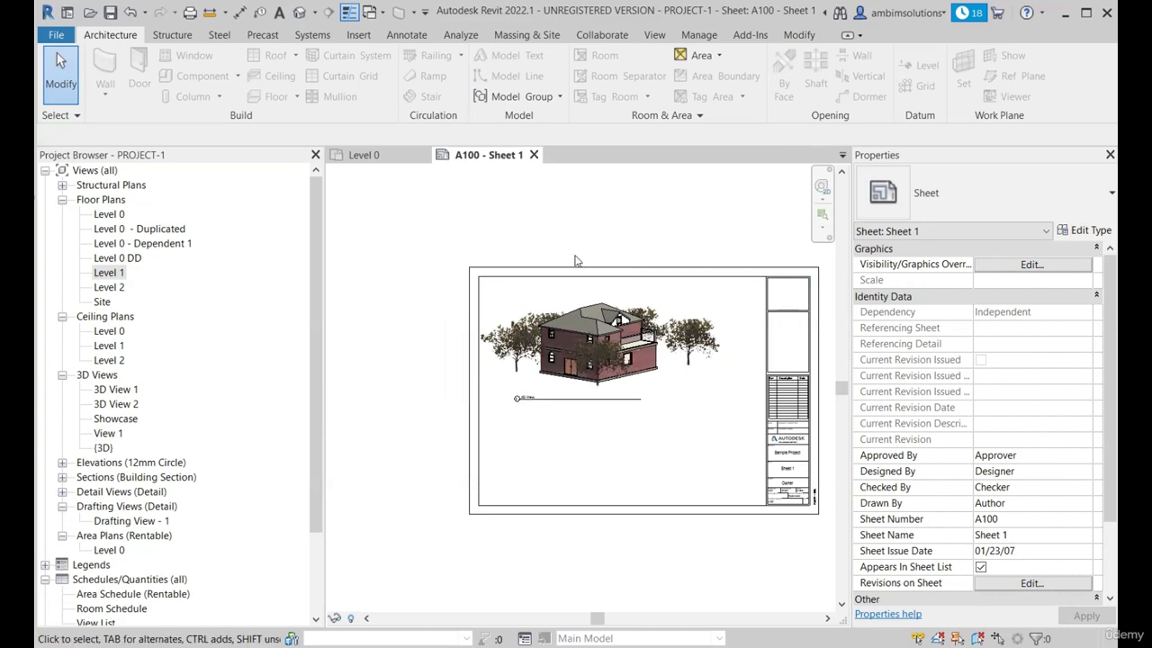
Place the Level 0 - Duplicated floor plan on sheet A100, below the house and beside the title block.
left_click(137, 230)
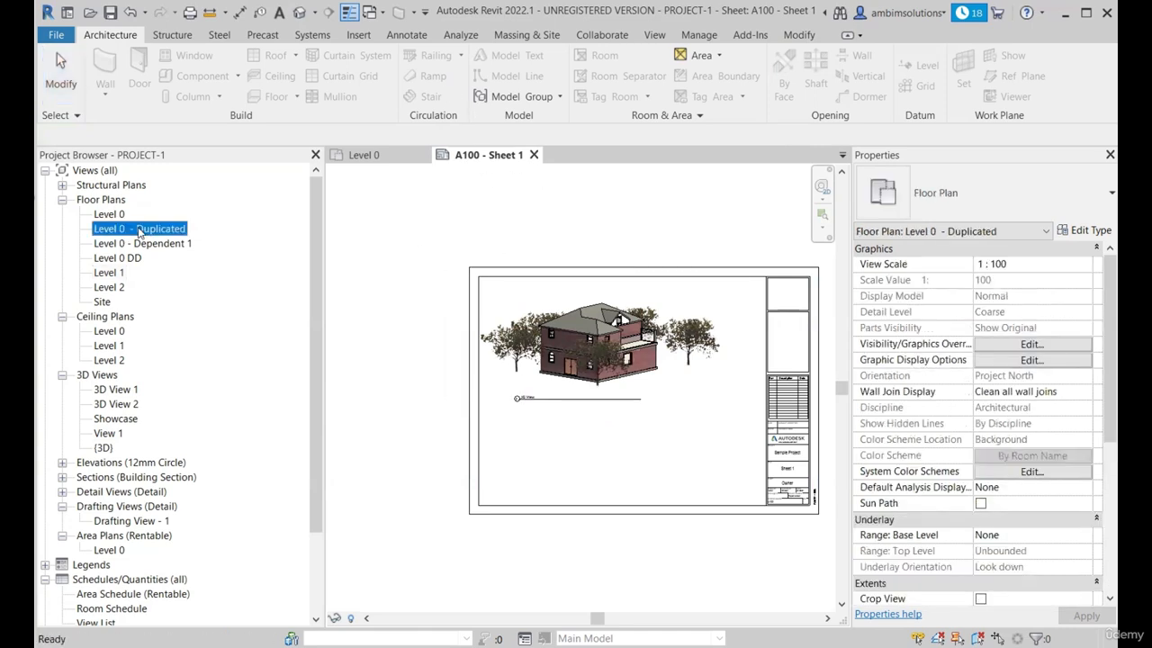
left_click_drag(547, 422, 684, 471)
scroll(653, 432, "up", 3)
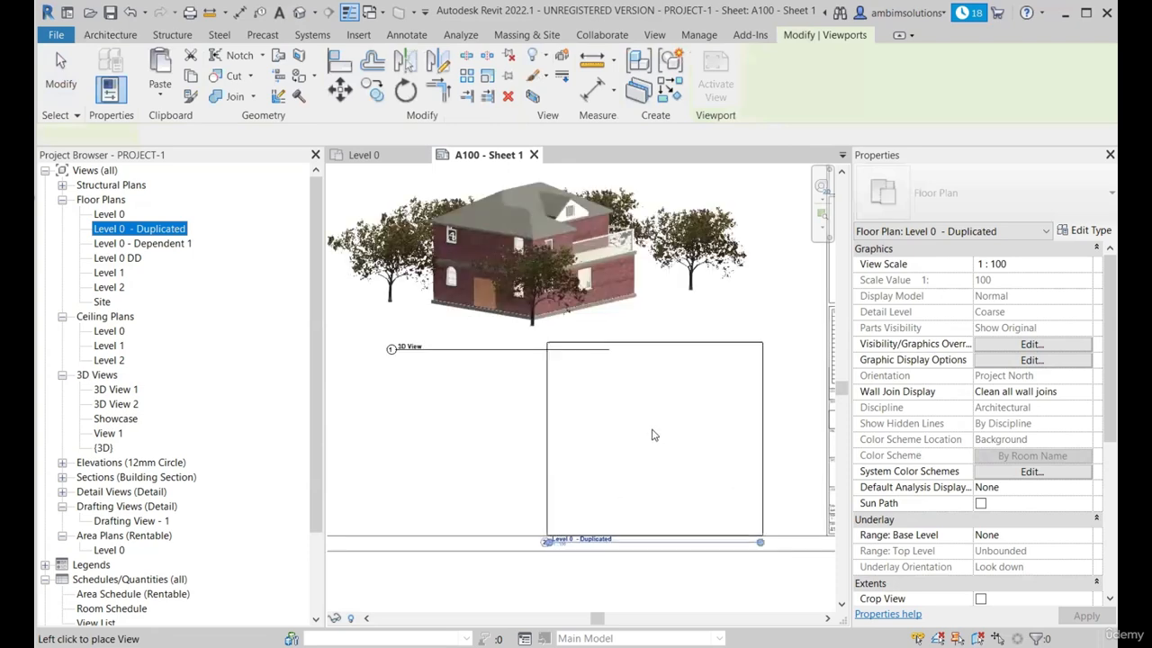
left_click(683, 431)
scroll(591, 404, "down", 2)
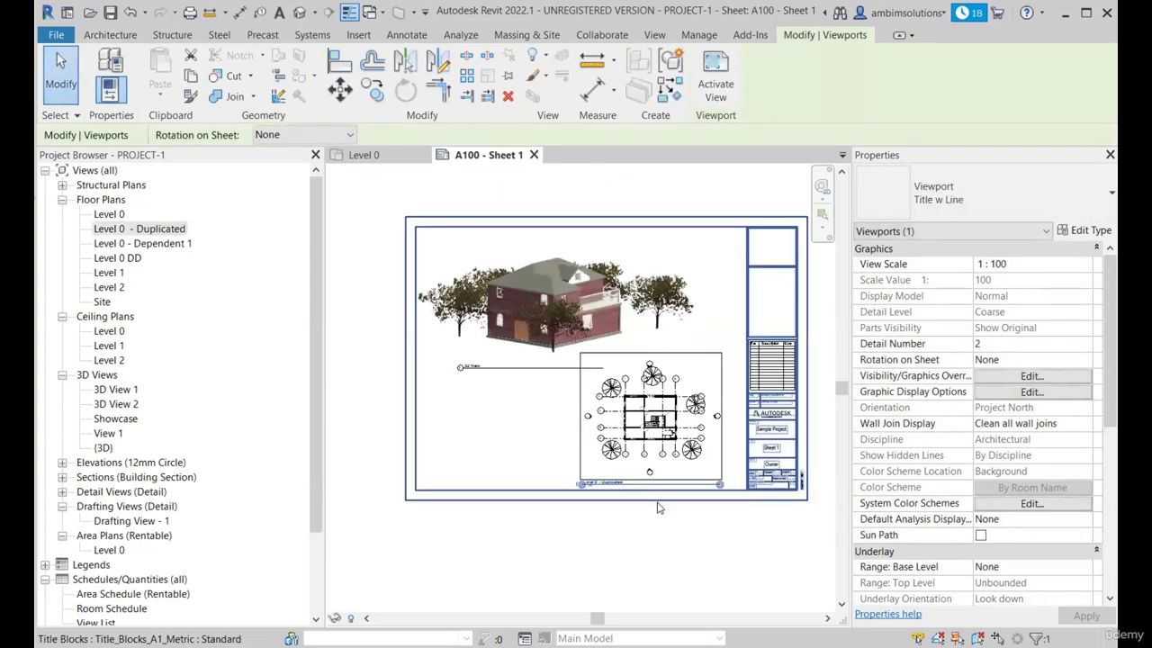
scroll(658, 507, "up", 3)
key("Escape")
Nudge the Level 0 - Duplicated viewport slightly to the right, closer to the title block.
left_click(671, 367)
key("Right")
key("Right")
key("Right")
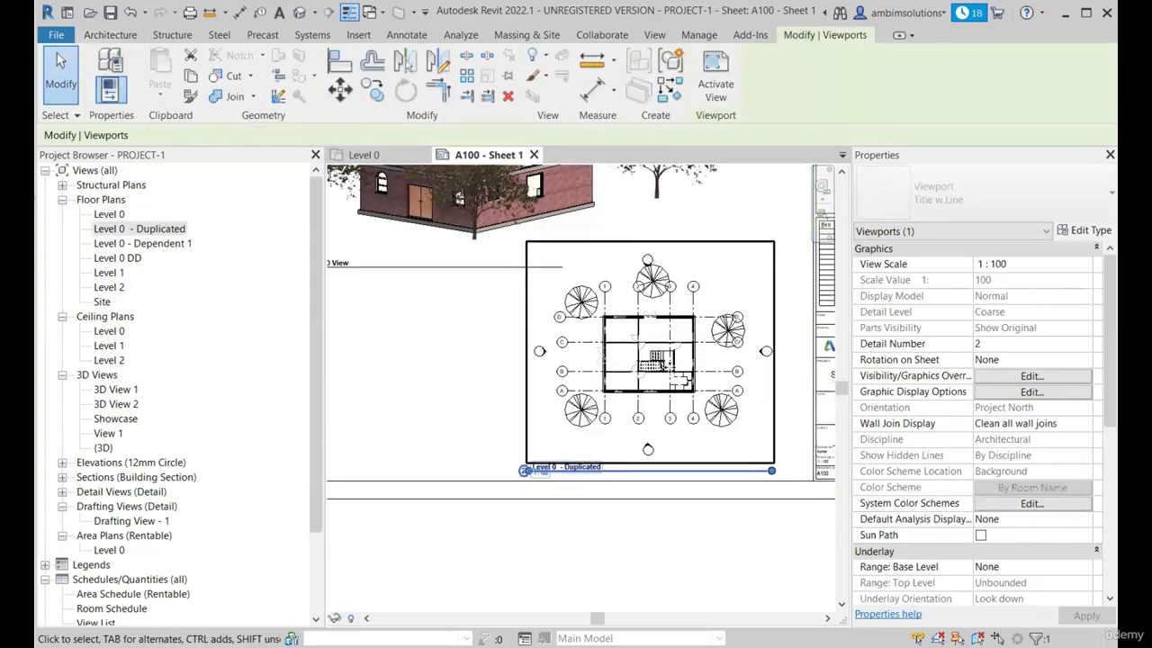
scroll(647, 359, "down", 1)
scroll(732, 506, "up", 2)
left_click(618, 528)
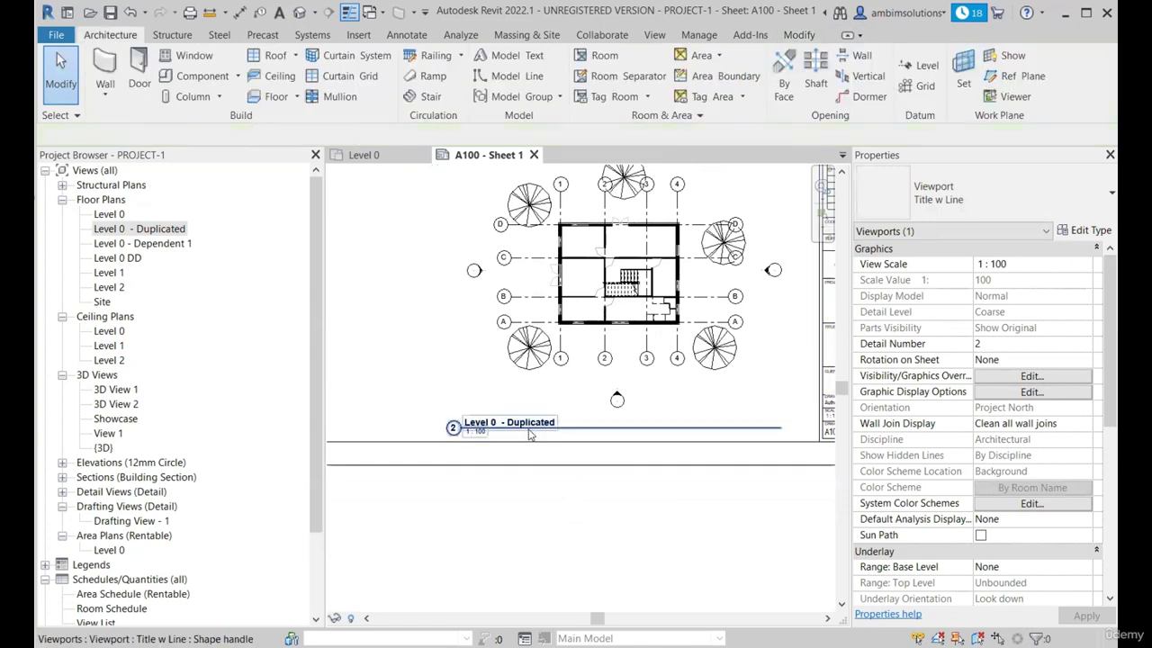
Move the Level 0 - Duplicated title slightly up and to the right, and shorten its line from the right end.
left_click_drag(544, 427, 567, 413)
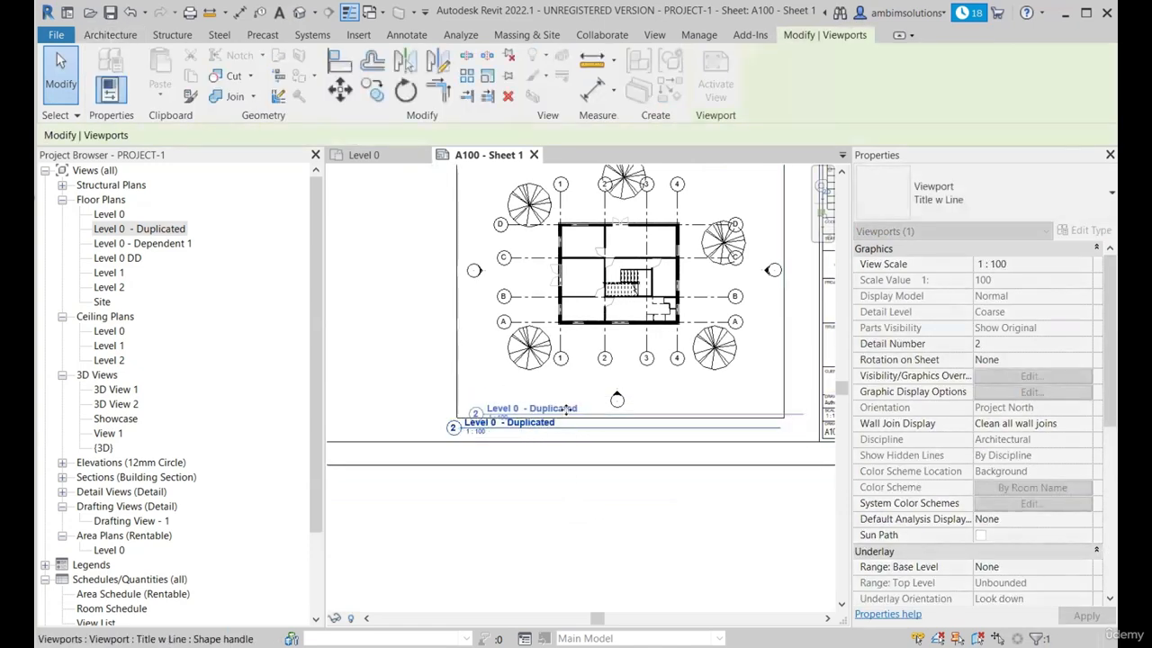
scroll(568, 412, "down", 2)
scroll(706, 418, "up", 2)
left_click_drag(736, 407, 630, 407)
scroll(648, 418, "down", 3)
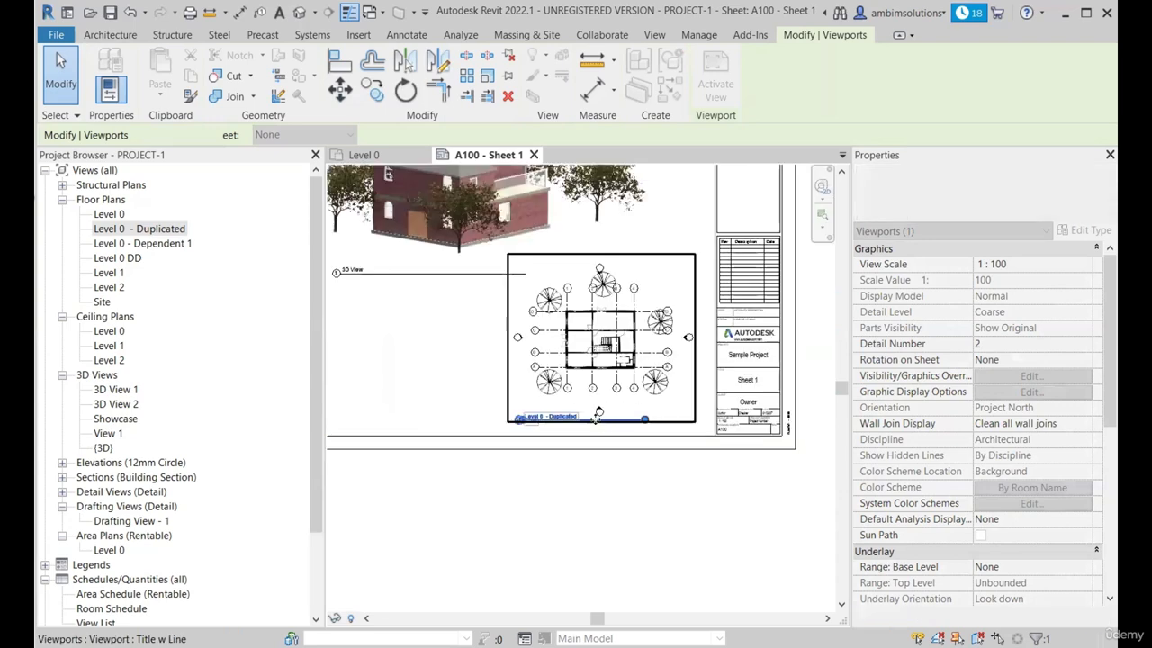
Set the Title on Sheet of the Level 0 - Duplicated viewport to "Ground Floor Plan".
scroll(595, 418, "up", 2)
scroll(525, 486, "down", 2)
scroll(535, 423, "up", 2)
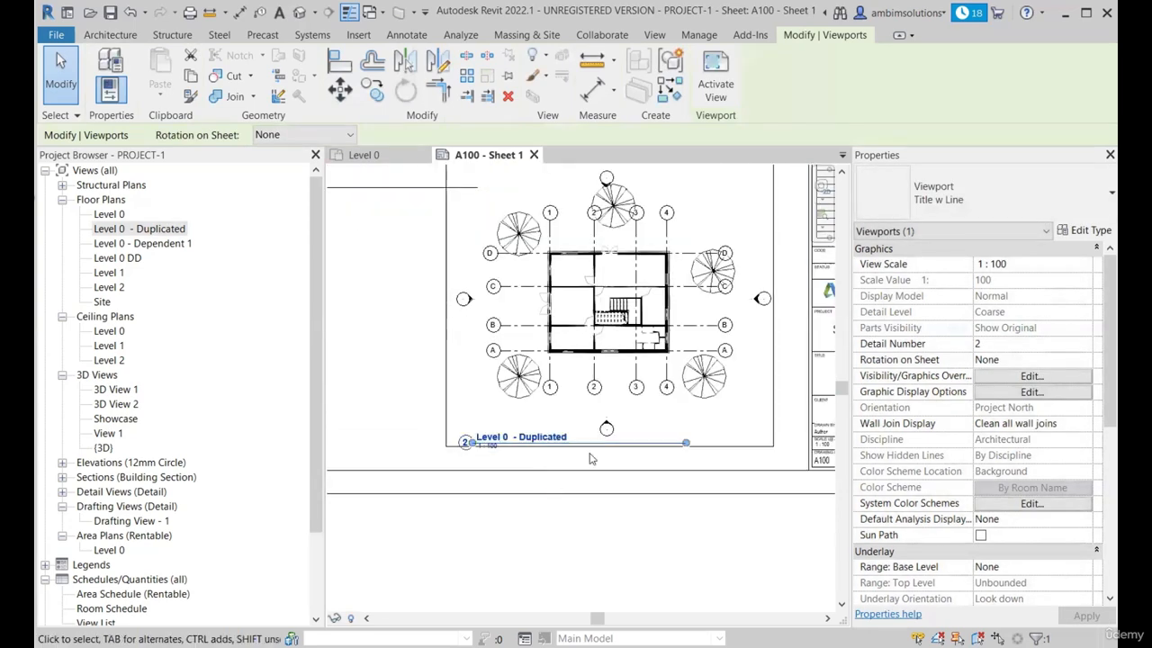
key("Escape")
left_click(606, 329)
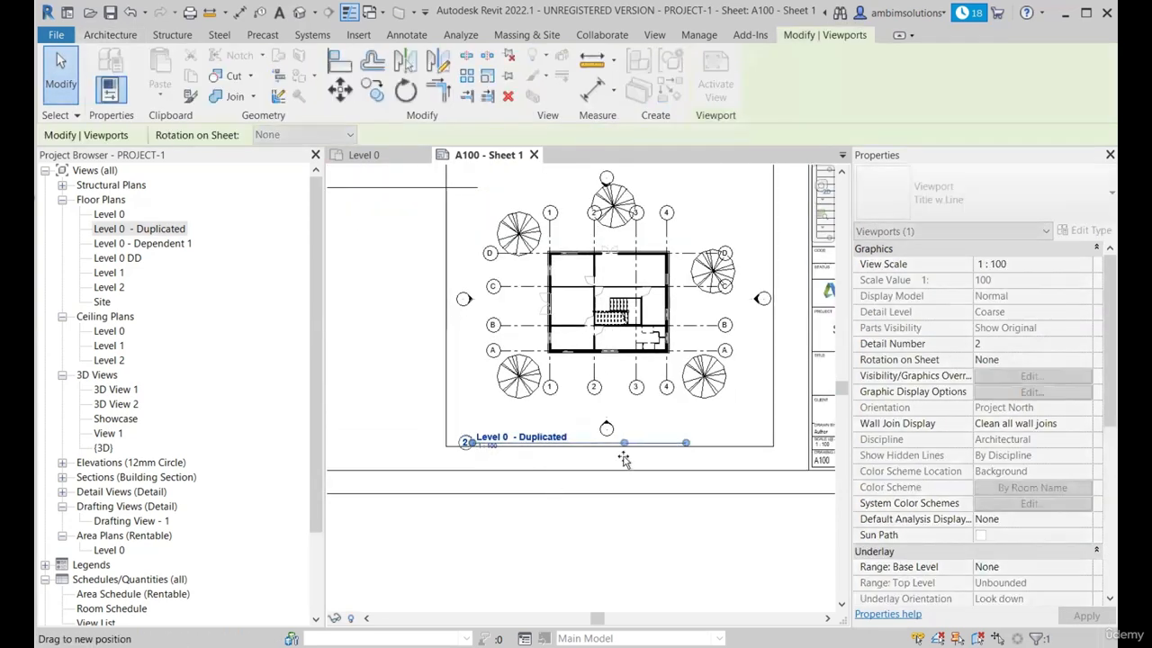
scroll(678, 459, "up", 3)
scroll(678, 454, "down", 2)
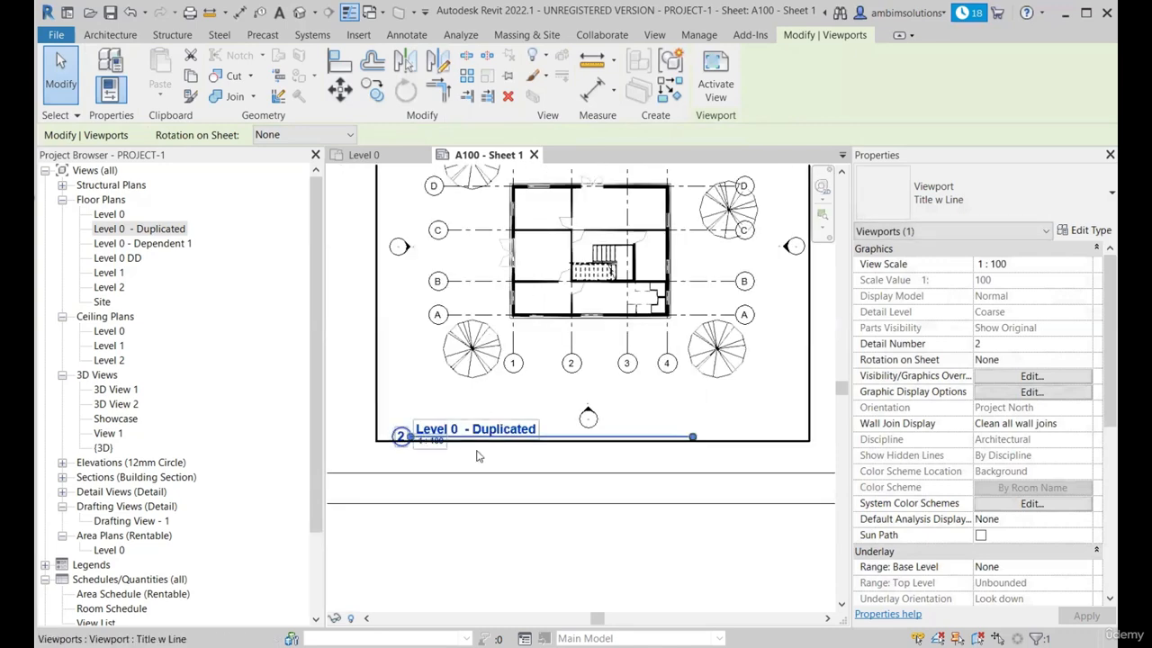
scroll(415, 443, "up", 2)
scroll(414, 443, "down", 3)
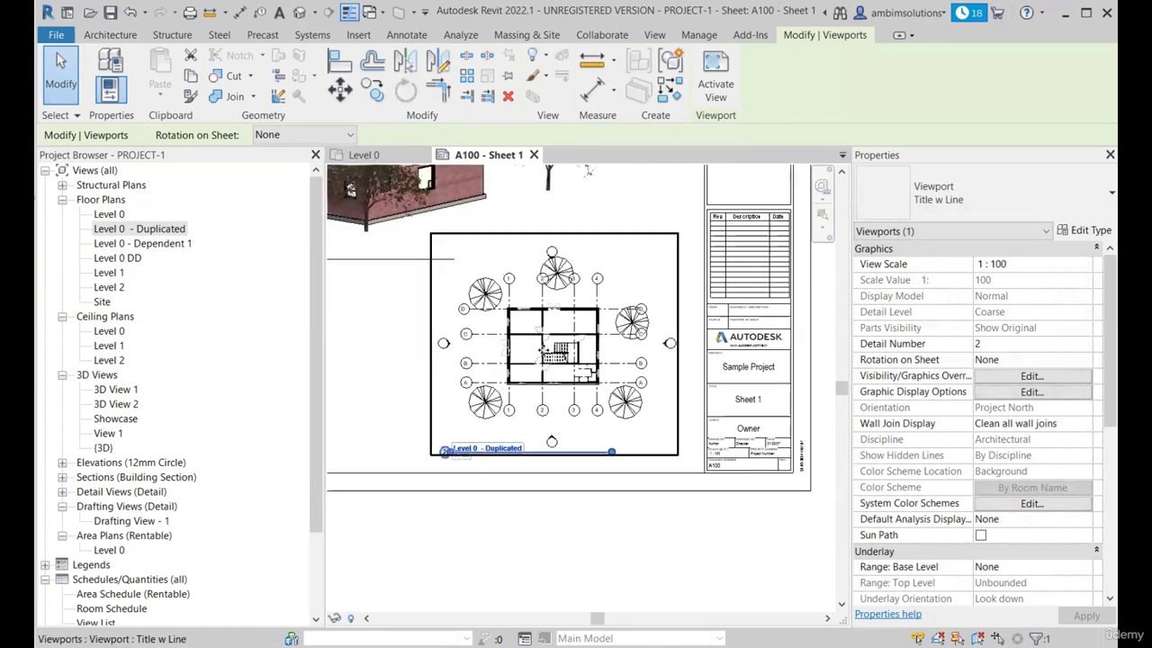
scroll(979, 341, "down", 4)
scroll(986, 405, "down", 4)
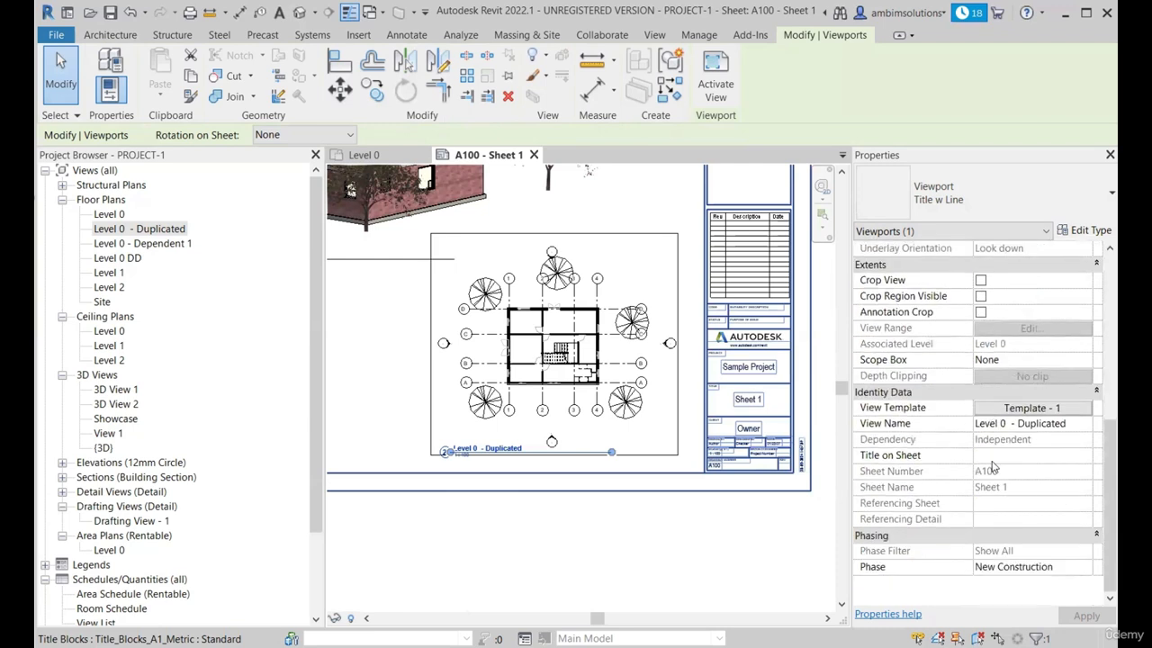
left_click(1003, 455)
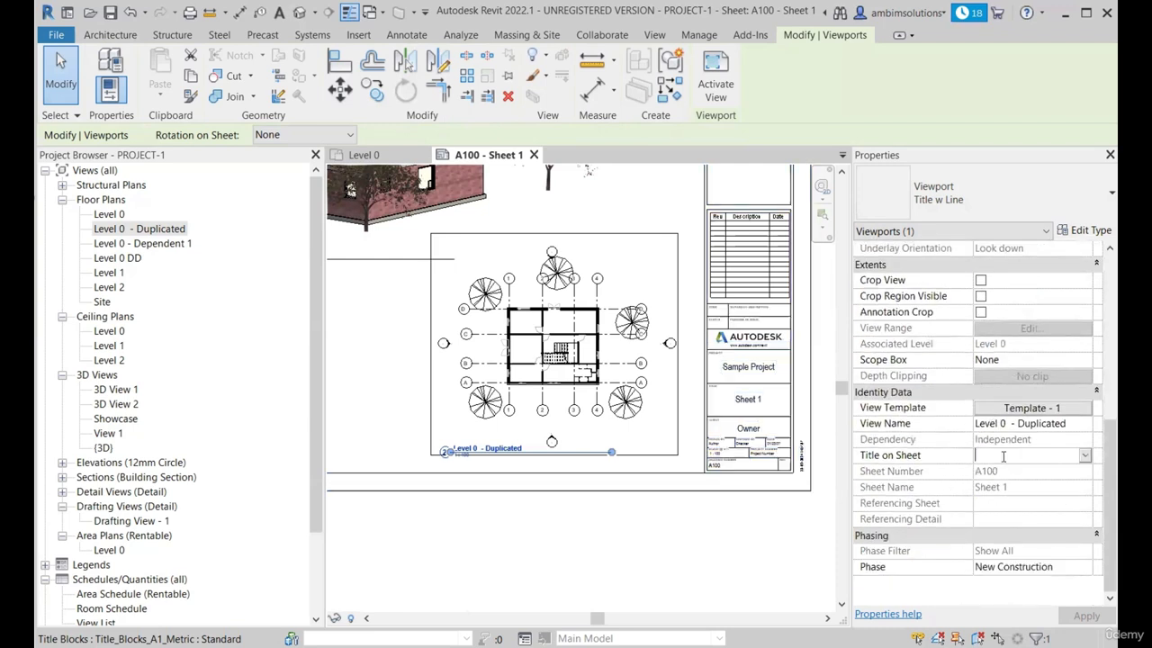
type("Ground Floor Plan")
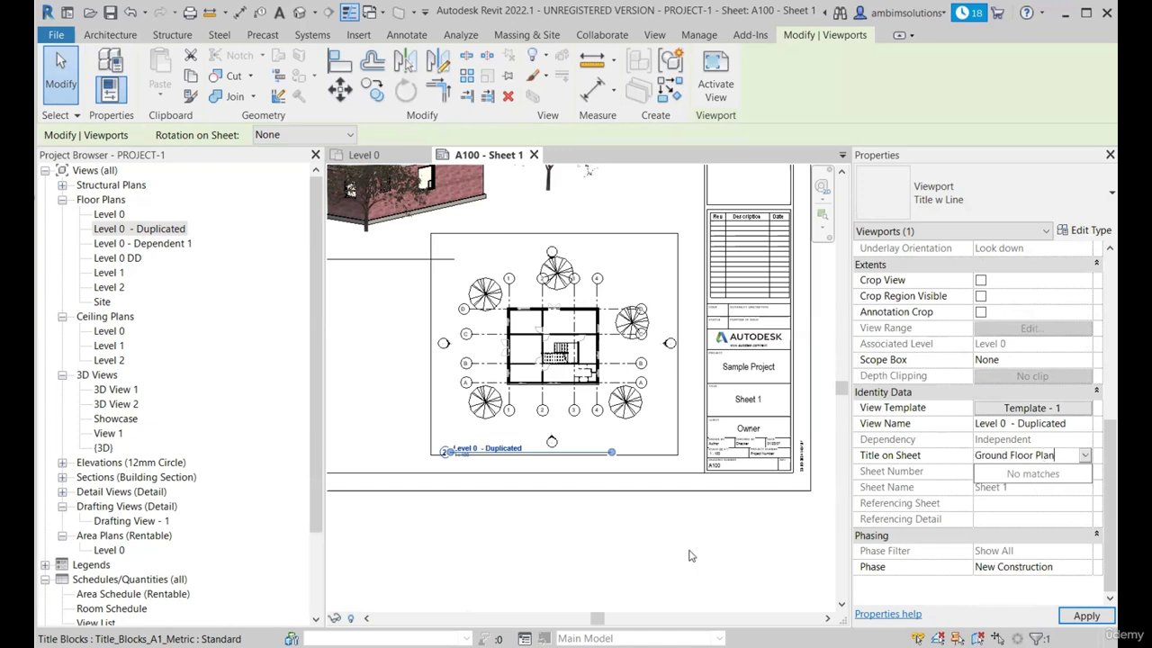
key("Return")
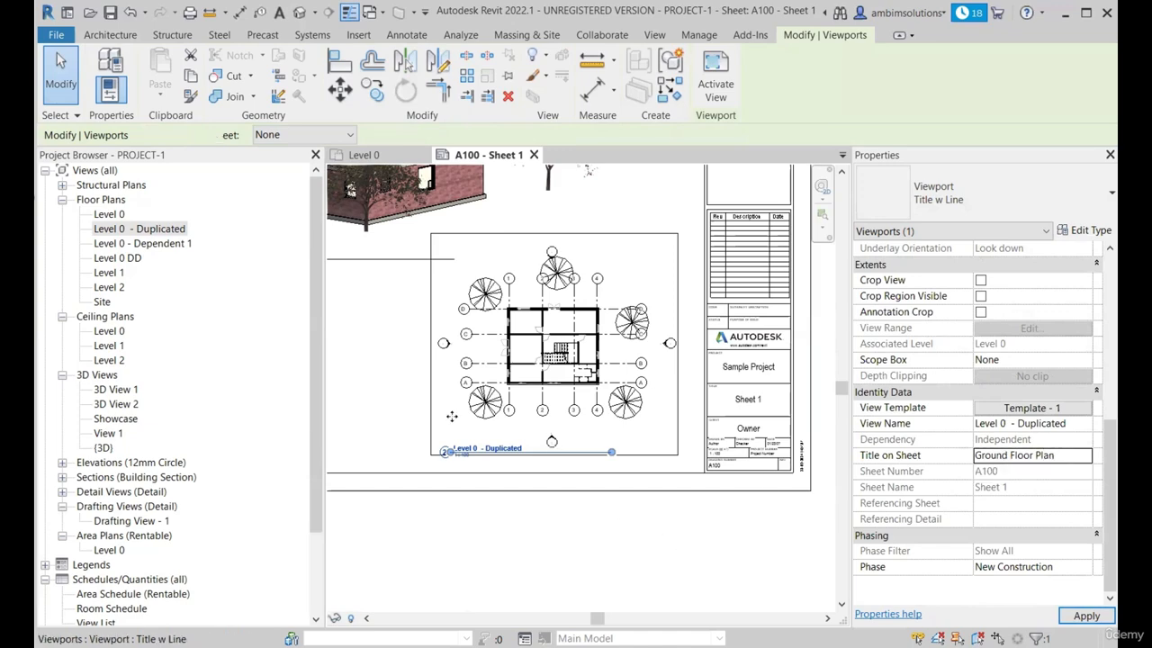
left_click(381, 399)
Examine the floor plan's viewport title and the overall layout of sheet A100 with its 3D view.
scroll(477, 455, "up", 1)
scroll(598, 465, "down", 1)
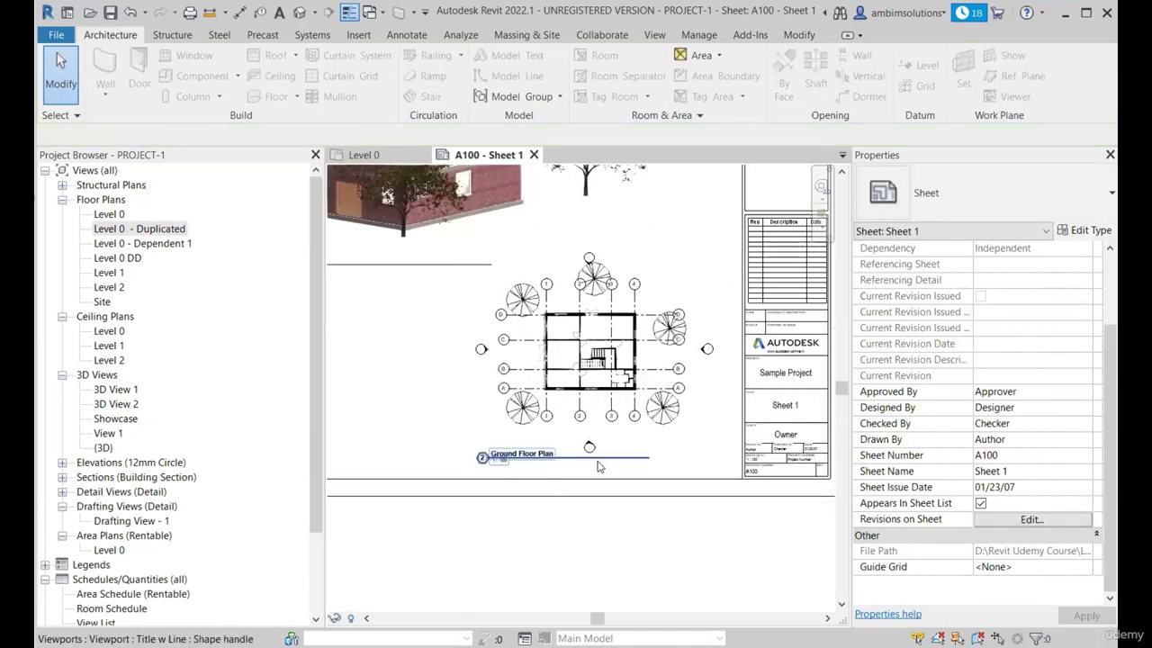
scroll(565, 462, "up", 1)
scroll(657, 423, "down", 3)
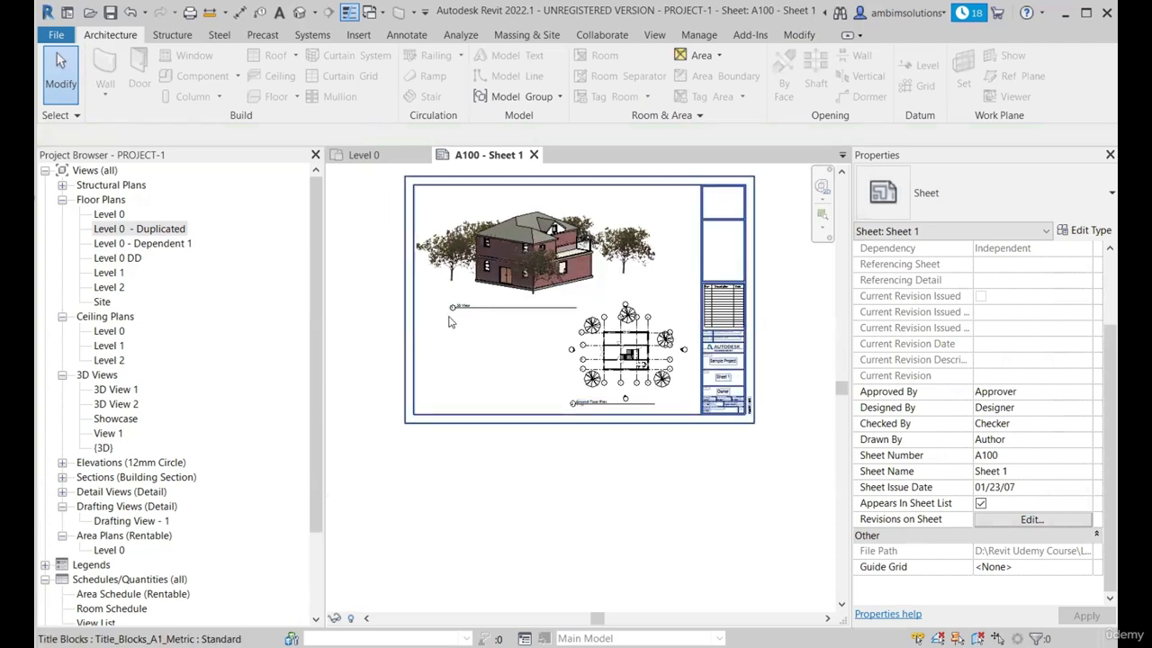
scroll(450, 322, "up", 2)
scroll(379, 307, "down", 1)
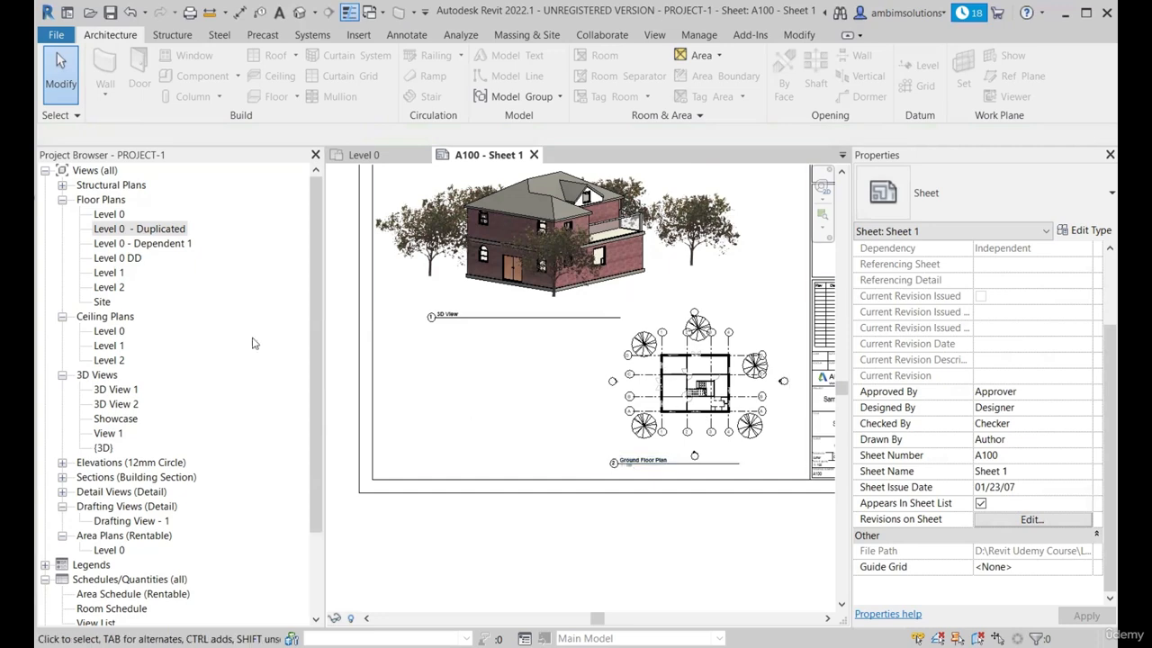
scroll(551, 460, "down", 3)
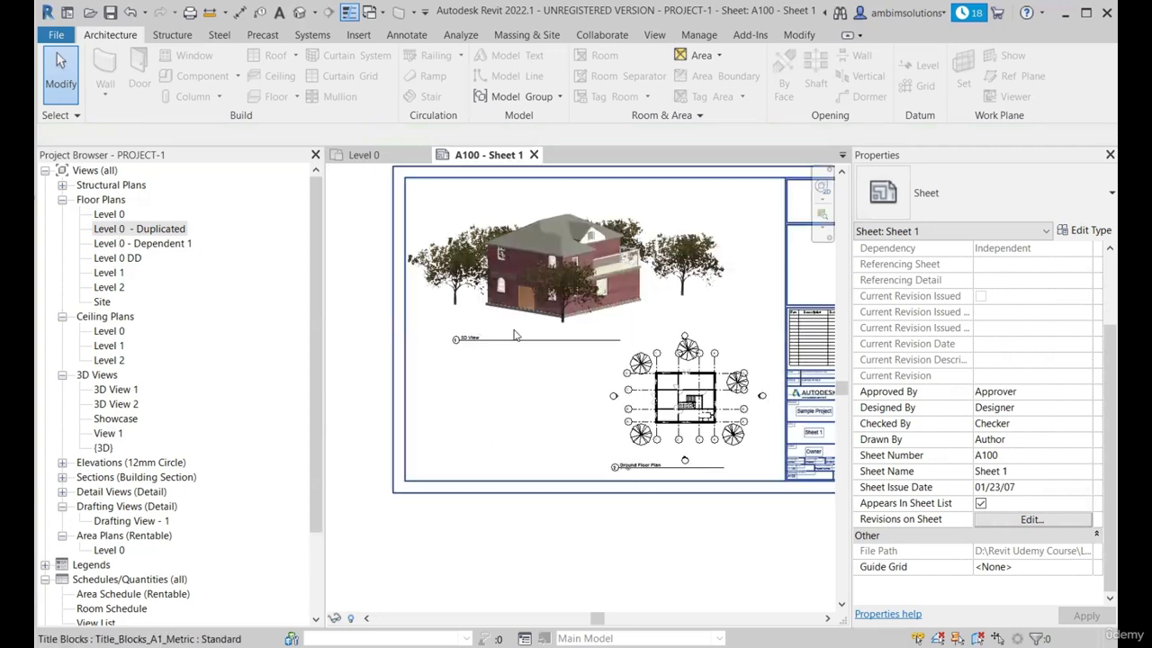
scroll(492, 372, "up", 2)
scroll(528, 386, "down", 2)
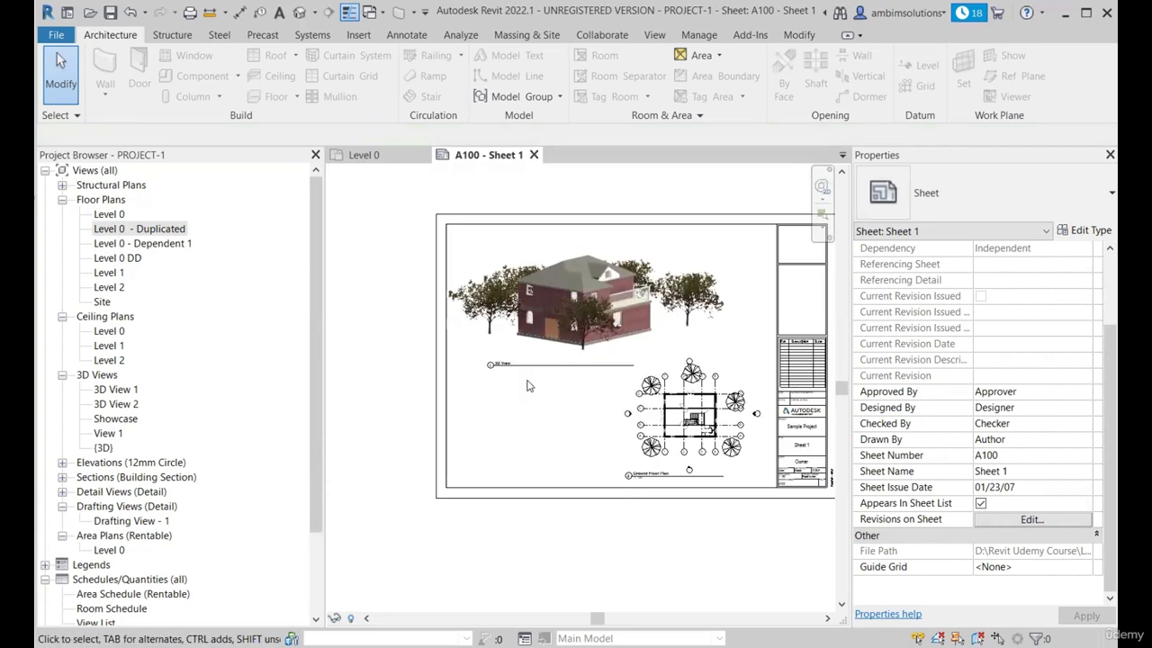
Try to place the Level 0 - Duplicated floor plan on sheet A100 a second time.
left_click(118, 231)
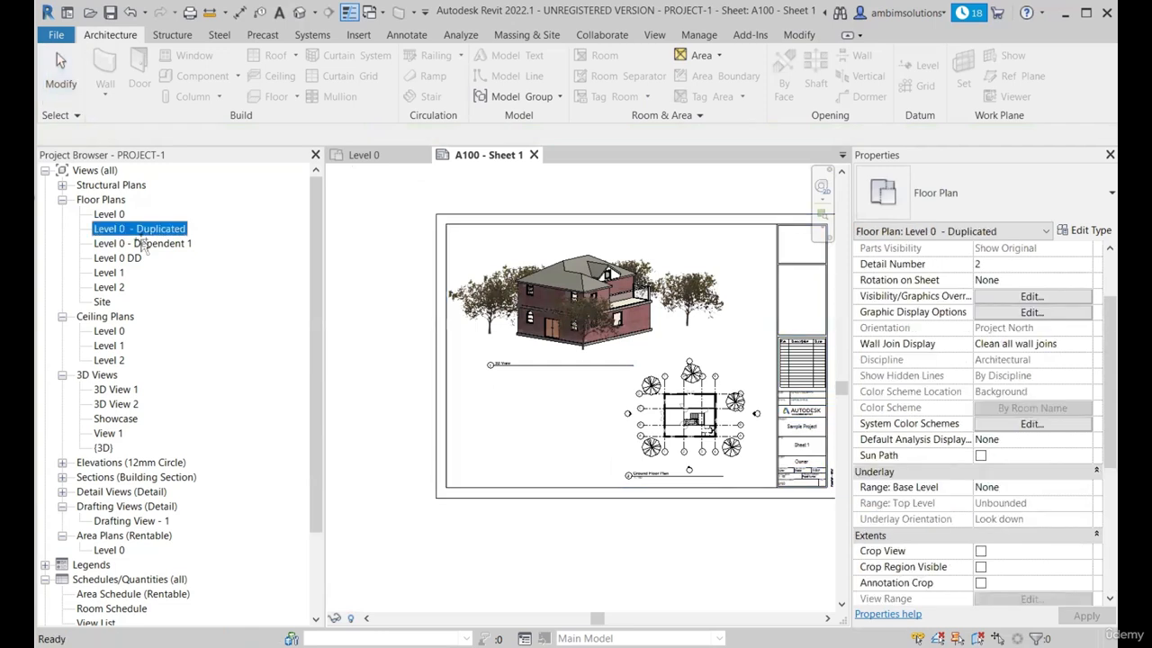
left_click_drag(463, 366, 554, 405)
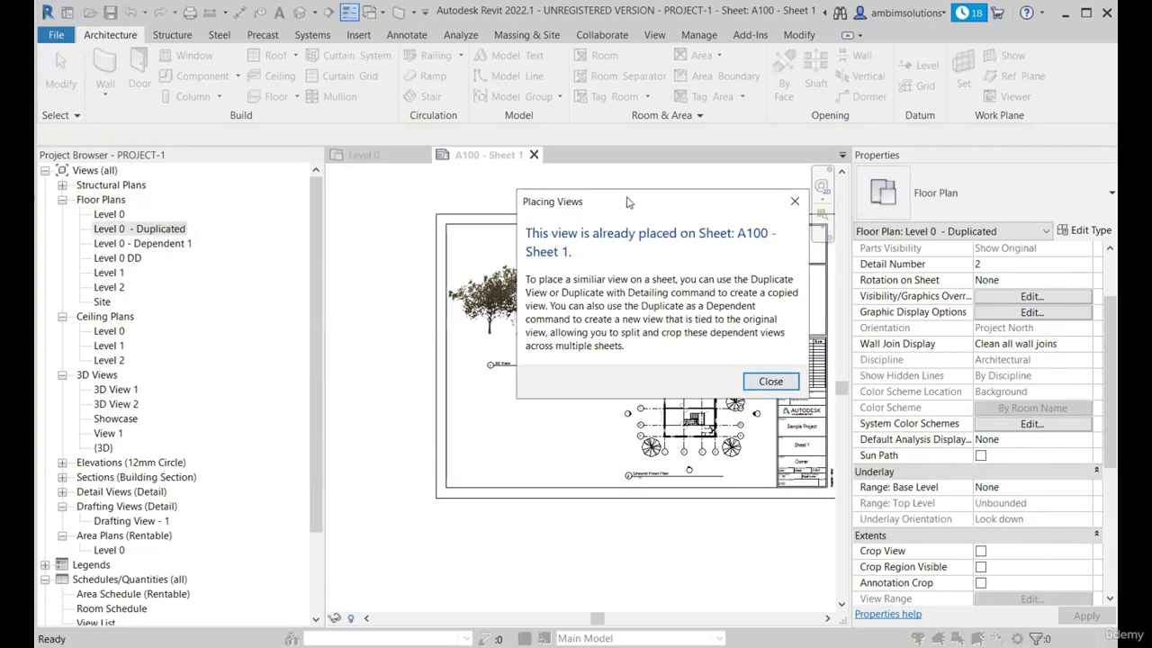
left_click_drag(627, 202, 538, 271)
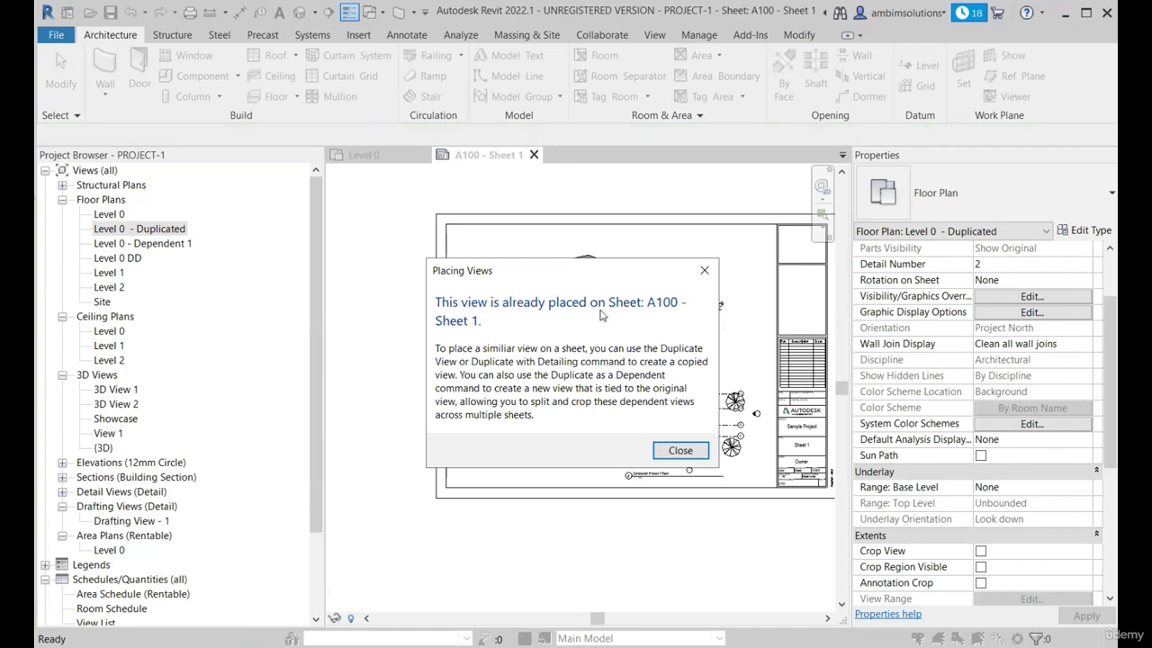
left_click(704, 271)
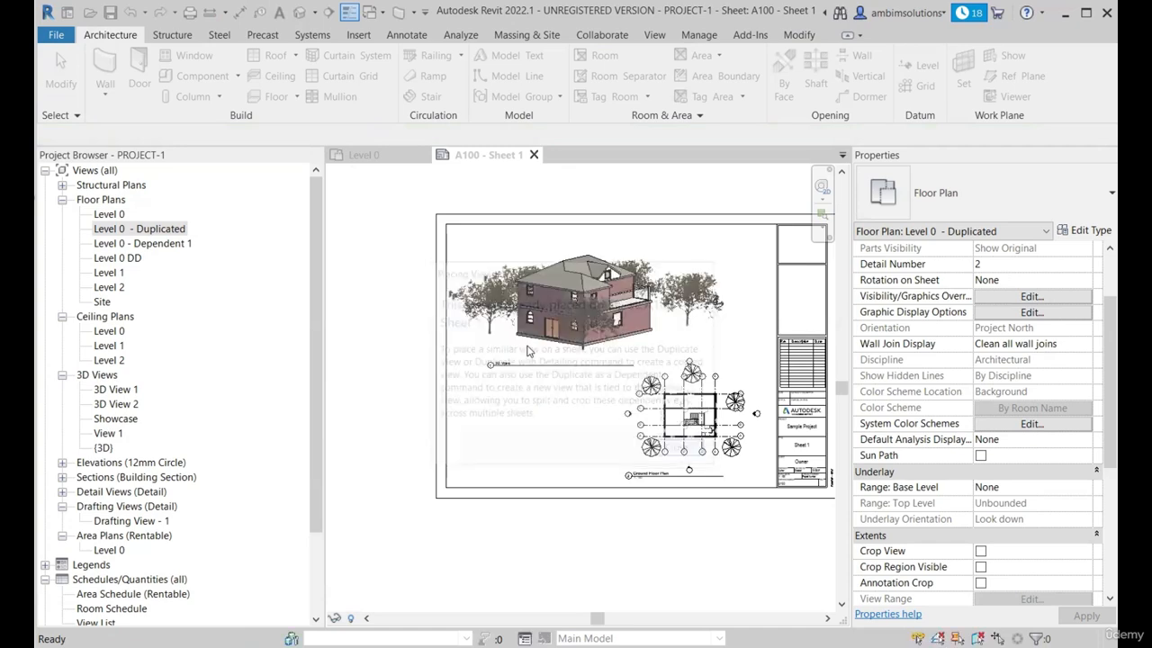
Nudge the Ground Floor Plan viewport title slightly to the right on sheet A100.
scroll(711, 428, "up", 1)
scroll(746, 481, "up", 1)
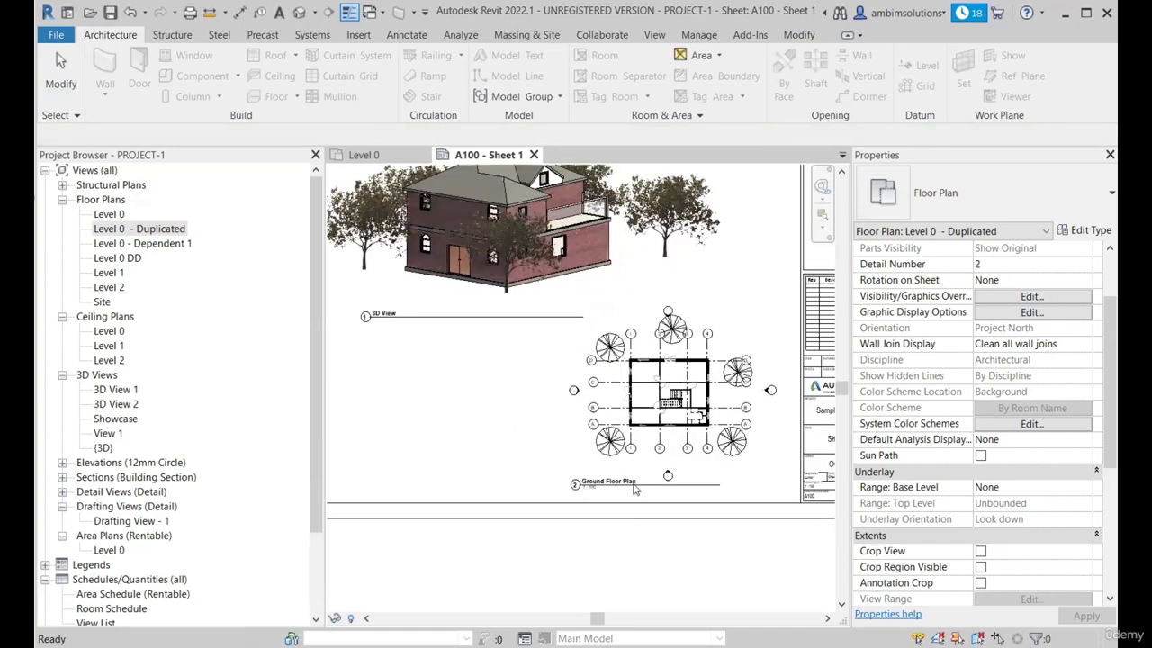
scroll(687, 551, "up", 1)
left_click(618, 454)
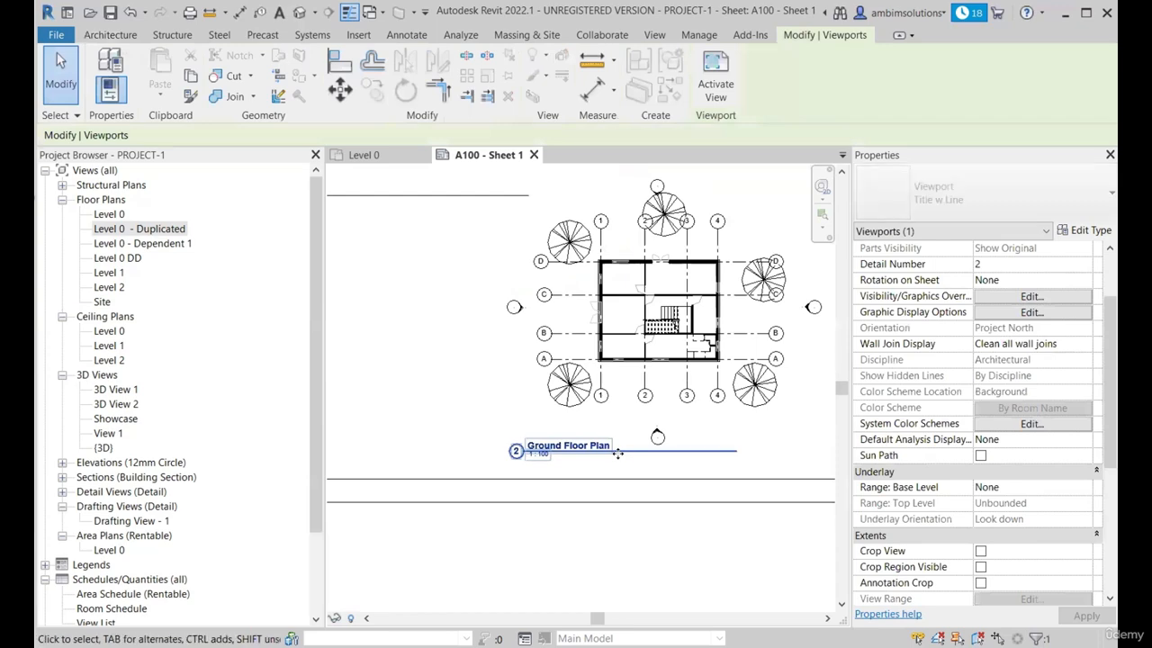
key("Right")
key("Right")
key("Right")
key("Right")
key("Right")
scroll(619, 459, "down", 2)
left_click(655, 474)
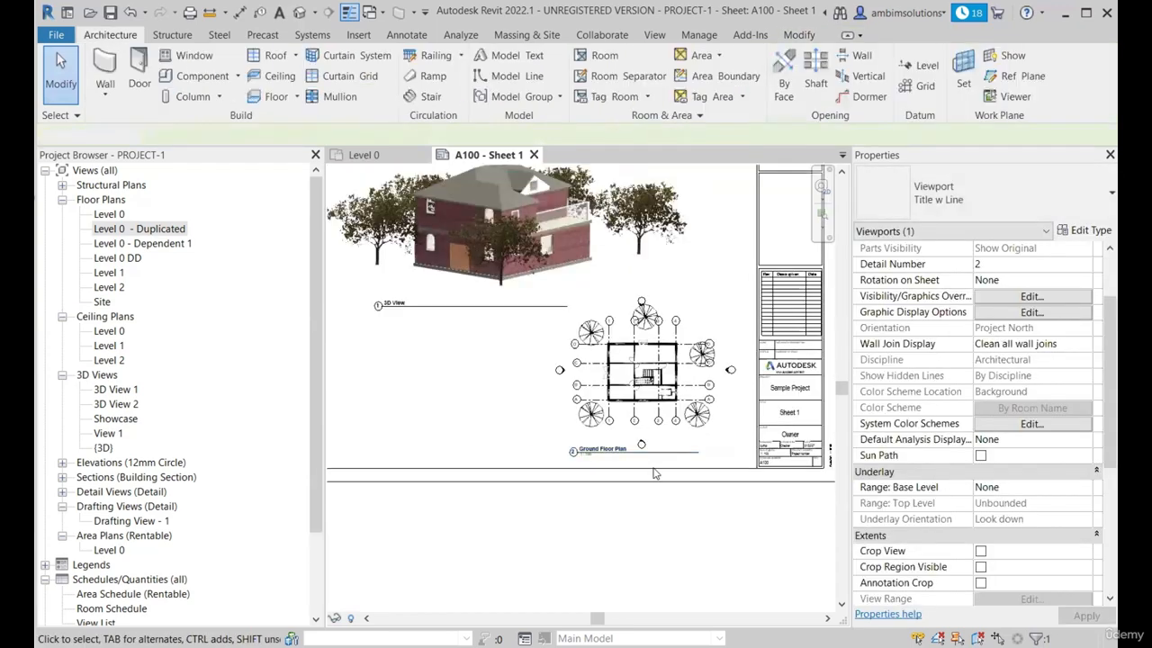
Nudge the 3D view viewport slightly upward on sheet A100.
scroll(691, 393, "down", 2)
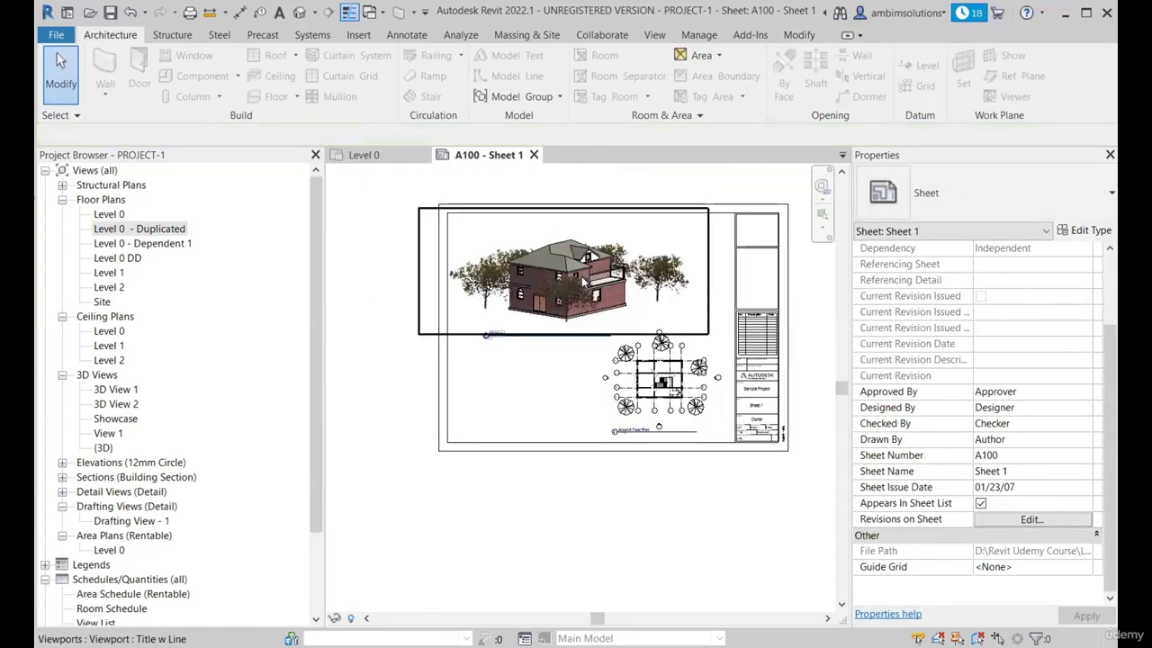
left_click(636, 318)
key("Up")
key("Up")
key("Up")
key("Up")
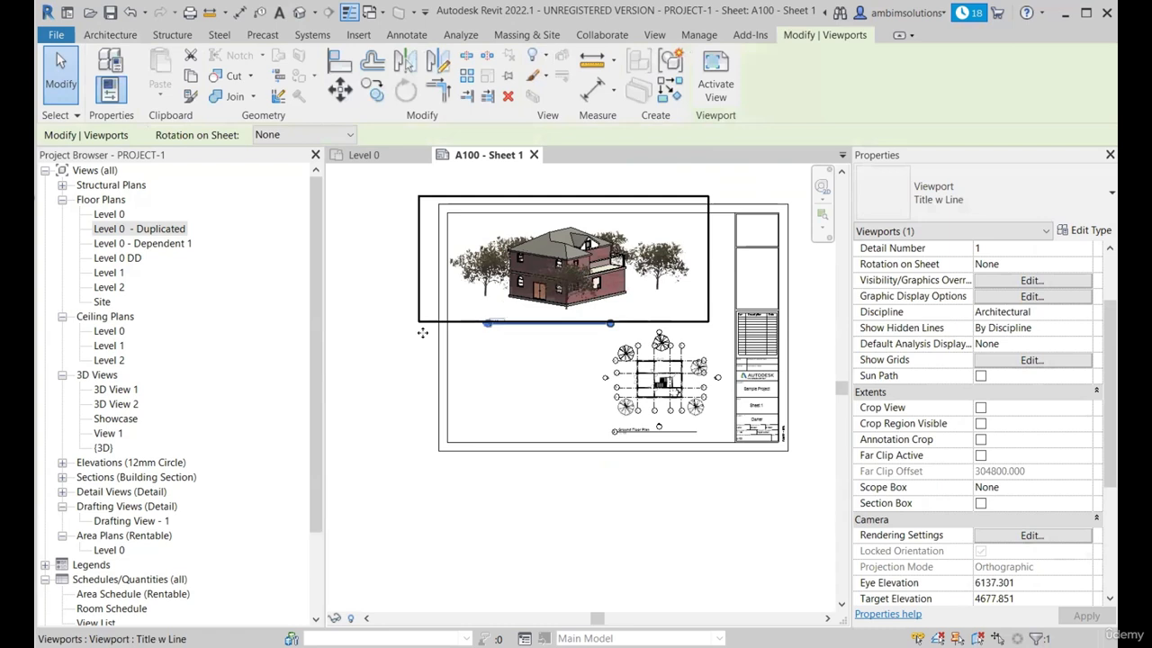
left_click(391, 353)
Open sheet A101 - Sheet 2 and try to place the Level 0 - Duplicated floor plan on it.
scroll(162, 576, "down", 2)
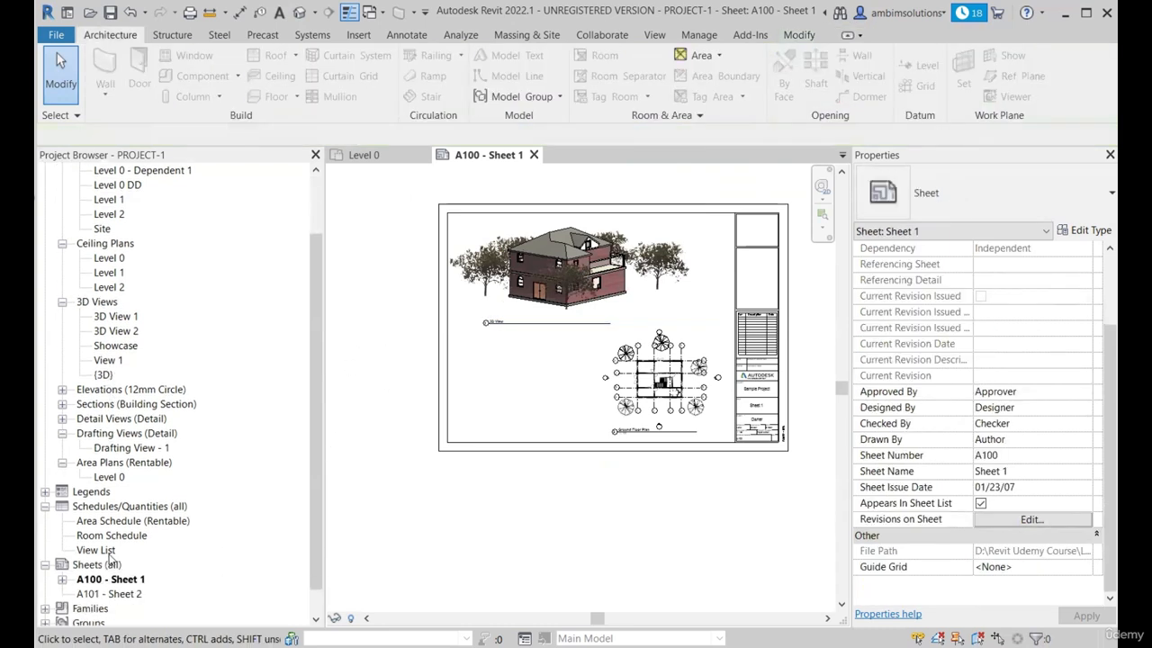
double_click(120, 595)
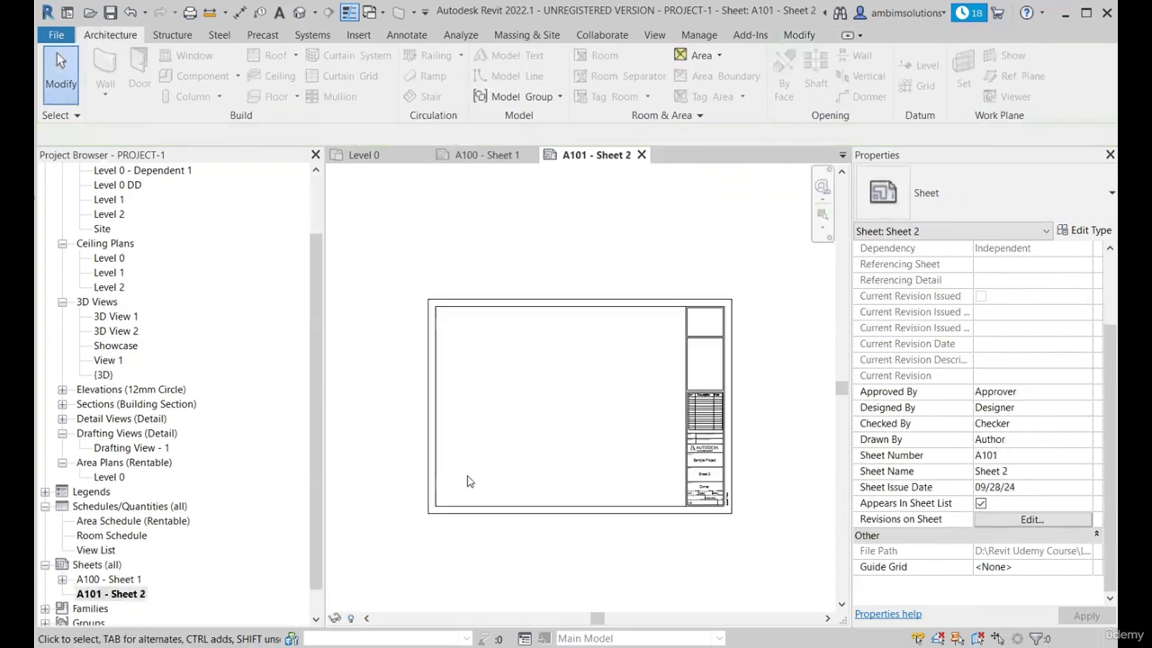
scroll(206, 396, "up", 2)
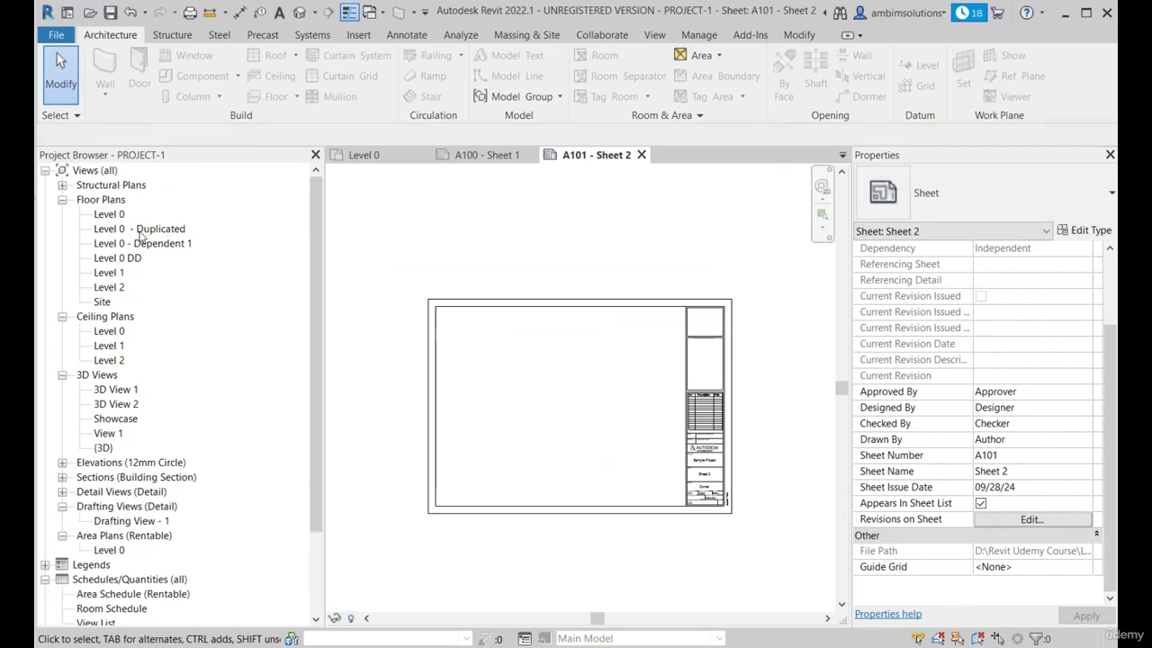
left_click(133, 230)
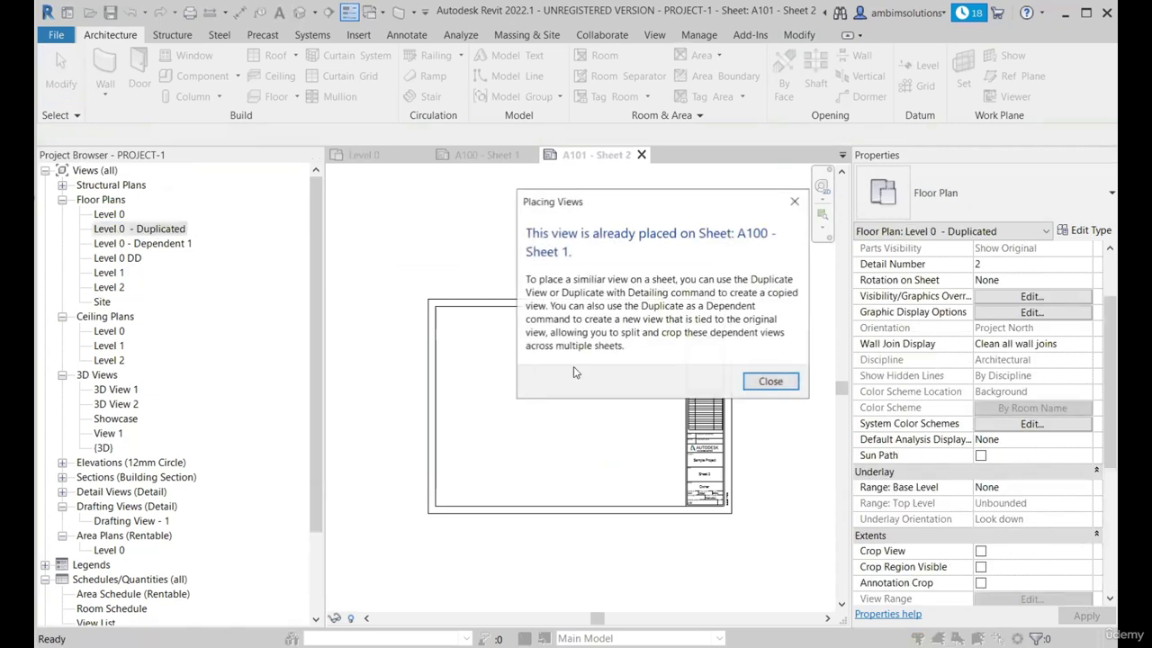
left_click_drag(614, 204, 555, 271)
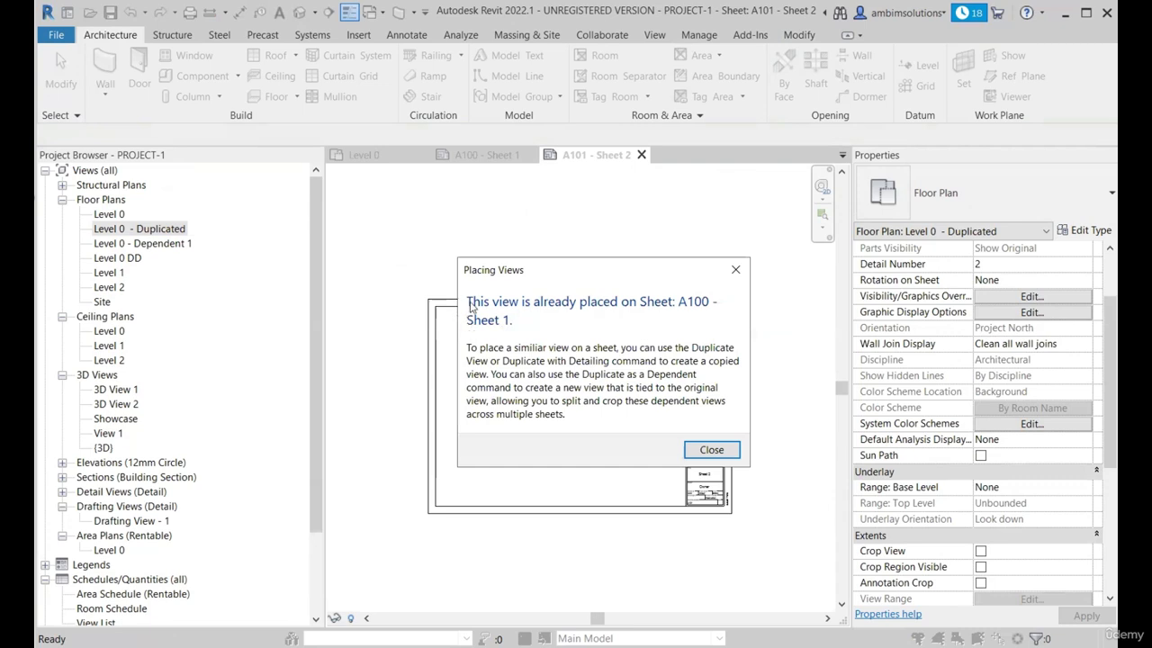
left_click(737, 273)
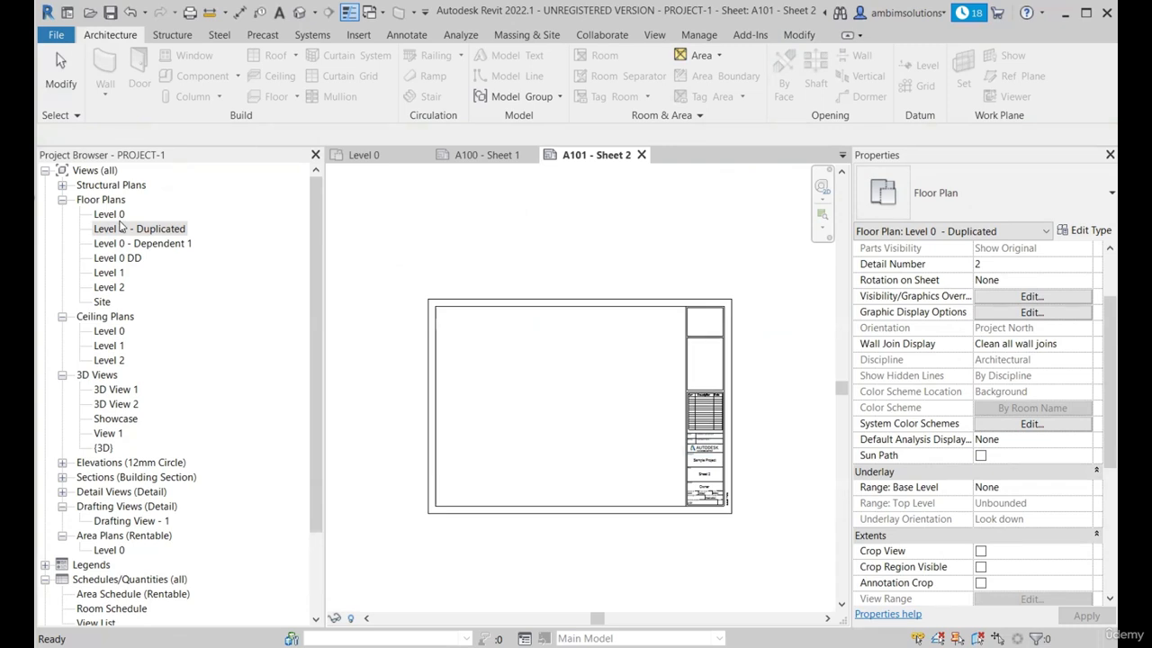
Duplicate the Level 0 - Duplicated floor plan with detailing, then close the copy and its source view.
right_click(124, 232)
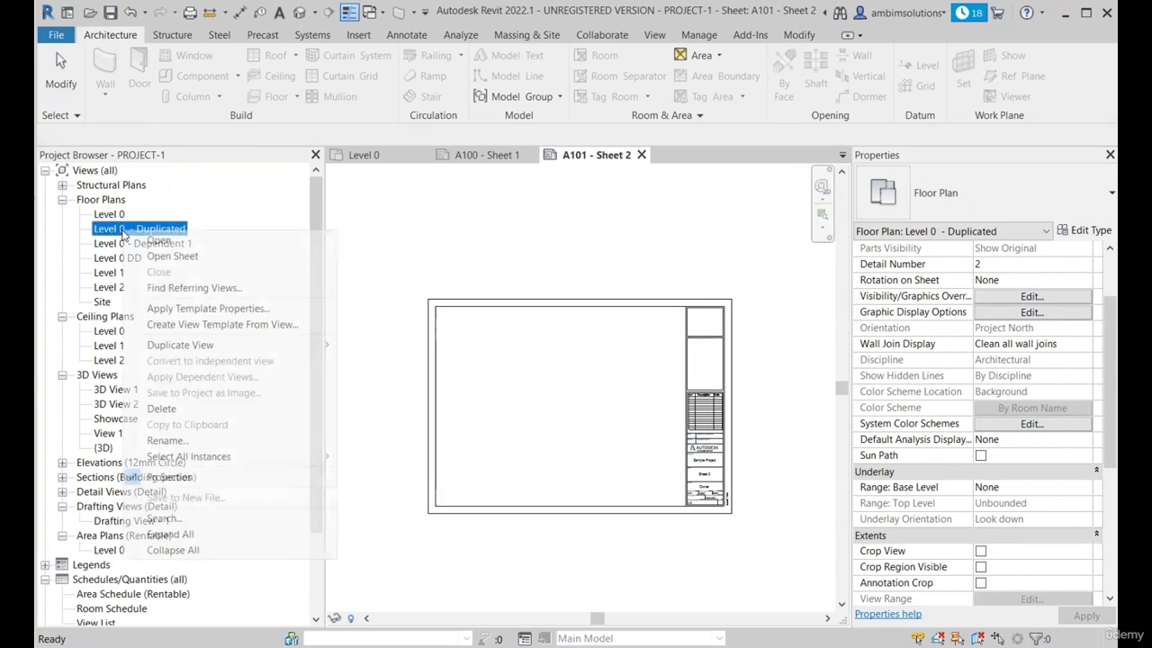
left_click(290, 224)
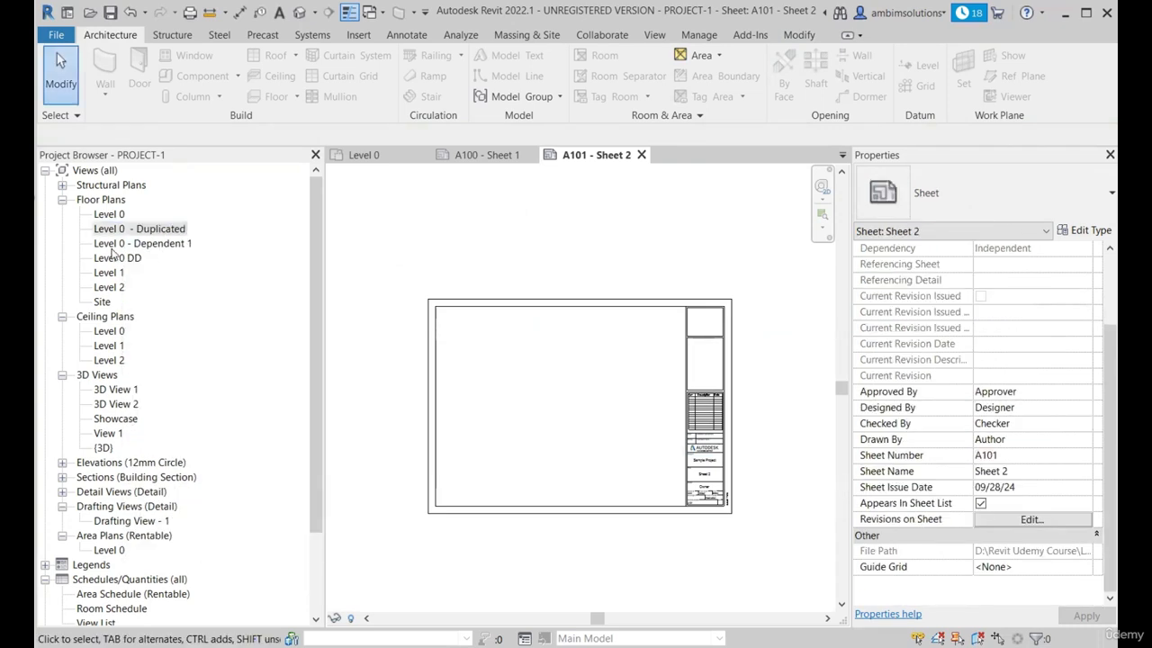
left_click(137, 231)
right_click(137, 233)
mouse_move(241, 346)
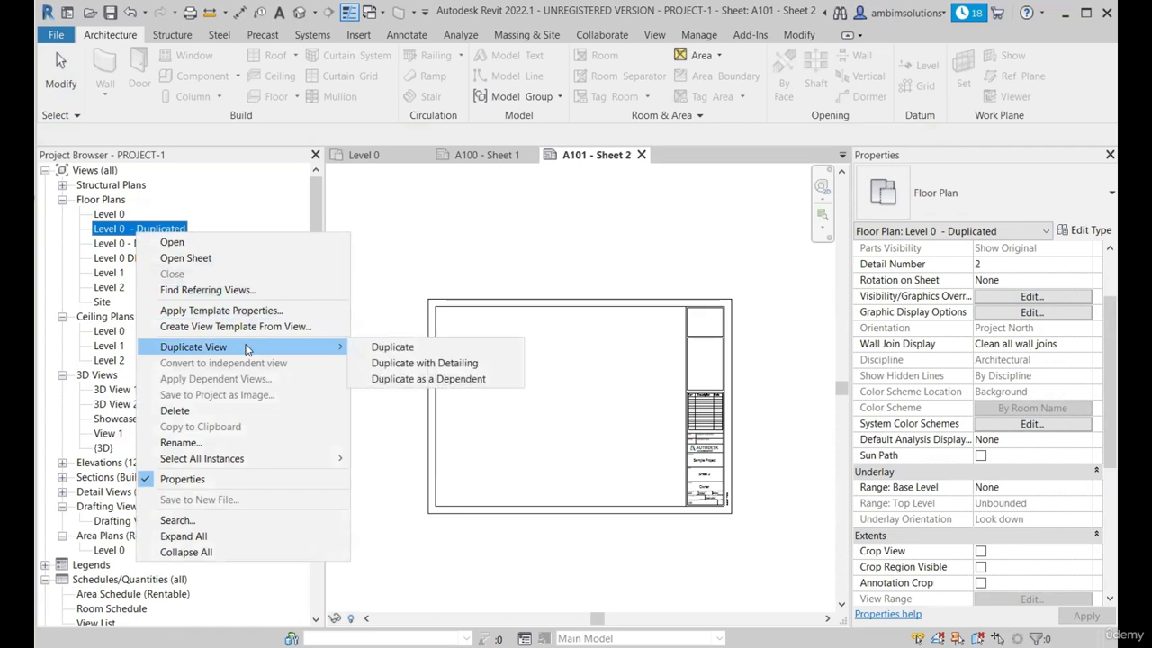
left_click(432, 361)
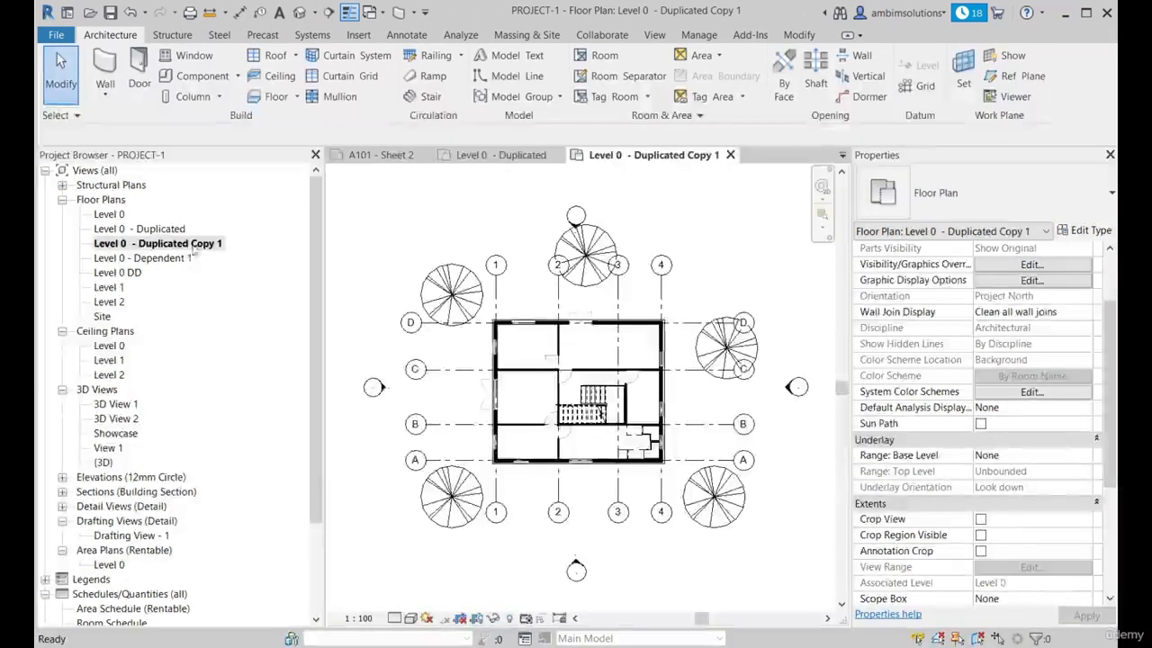
left_click(731, 155)
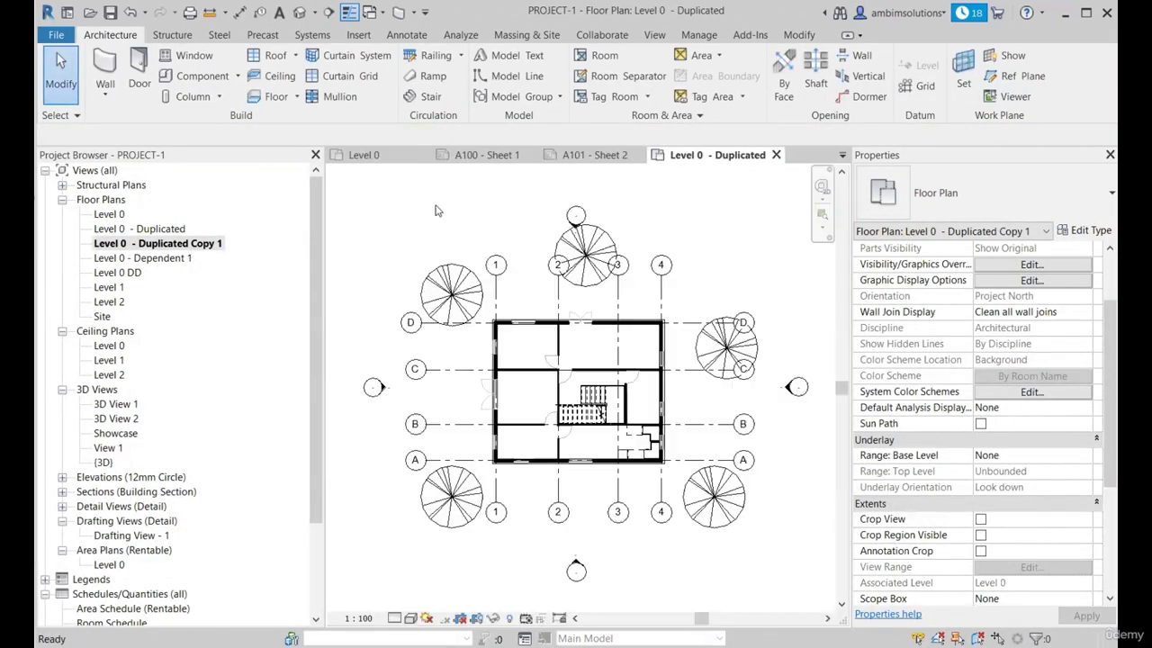
left_click(776, 154)
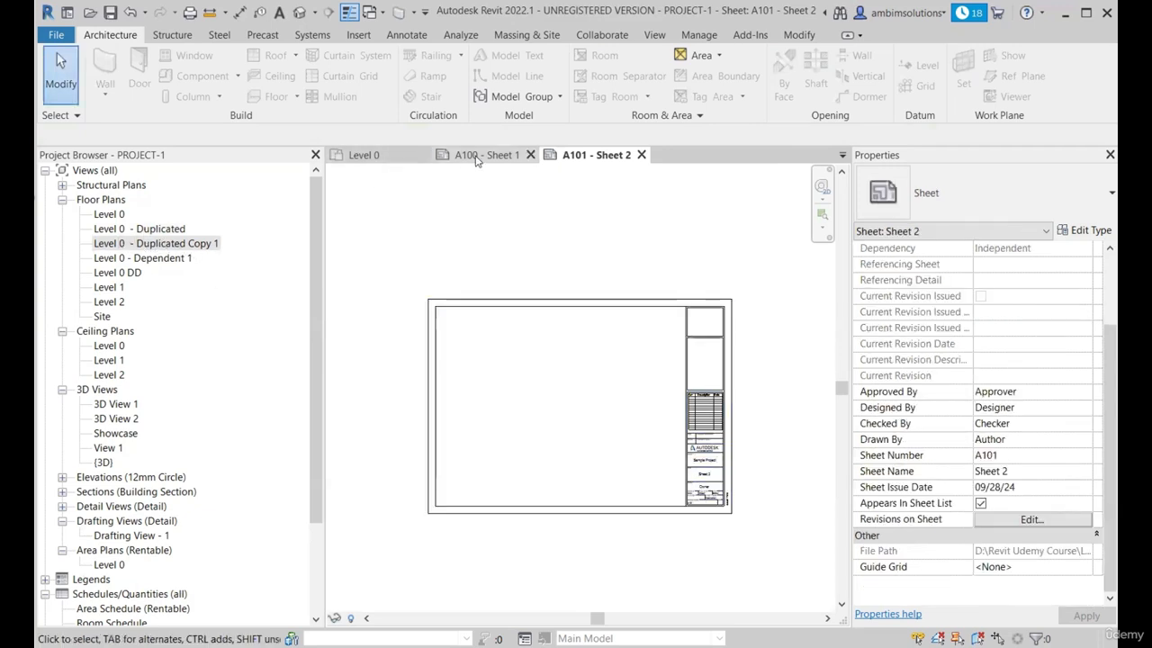
Place the Level 0 - Duplicated Copy 1 floor plan on sheet A100, to the left of the existing ground floor plan.
key("ctrl+Tab")
left_click_drag(159, 243, 572, 387)
left_click(576, 394)
left_click(422, 395)
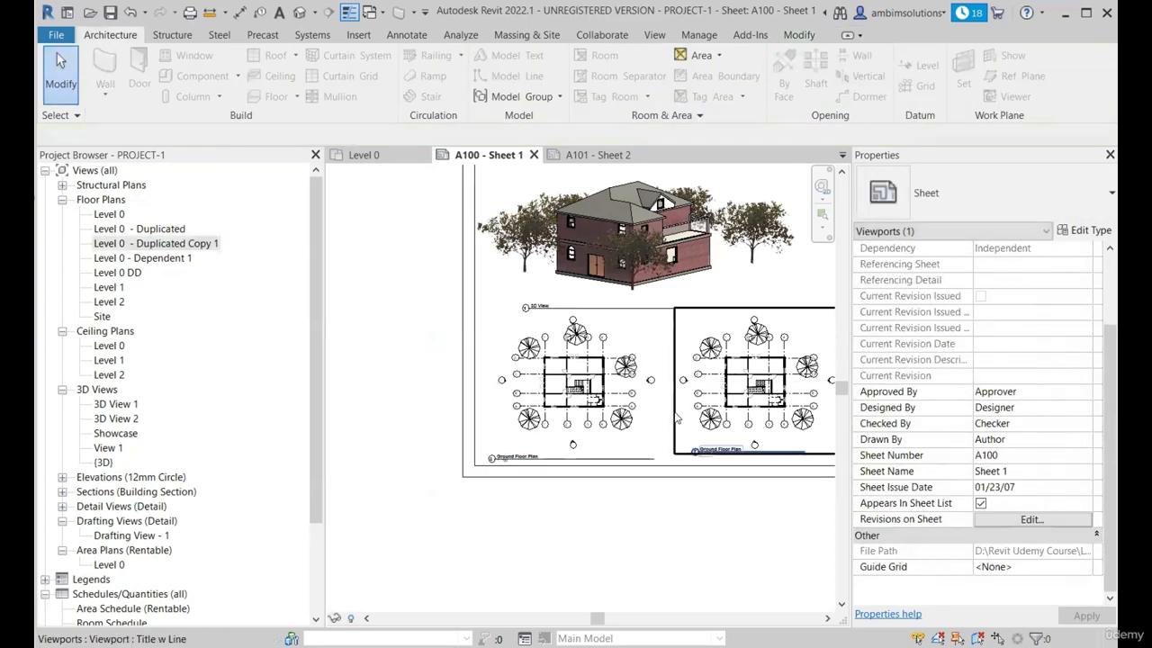
Delete the ground floor plan viewport on the left side of sheet A100, below the 3D view.
scroll(569, 366, "down", 2)
scroll(610, 362, "up", 2)
scroll(545, 359, "down", 2)
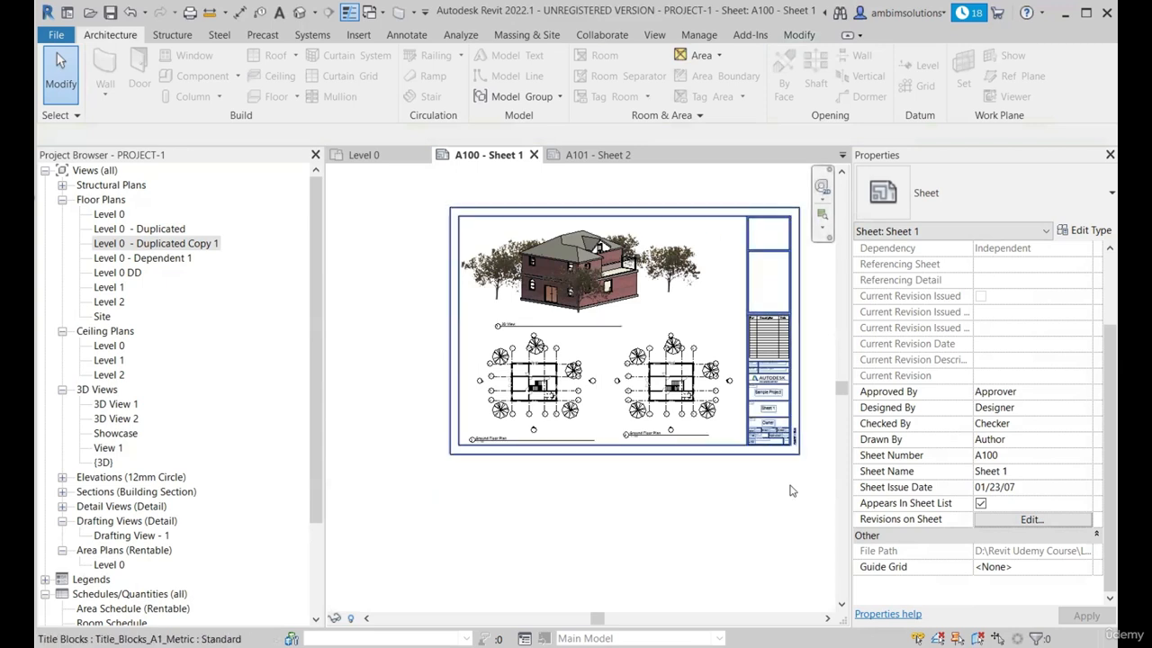
scroll(543, 430, "up", 2)
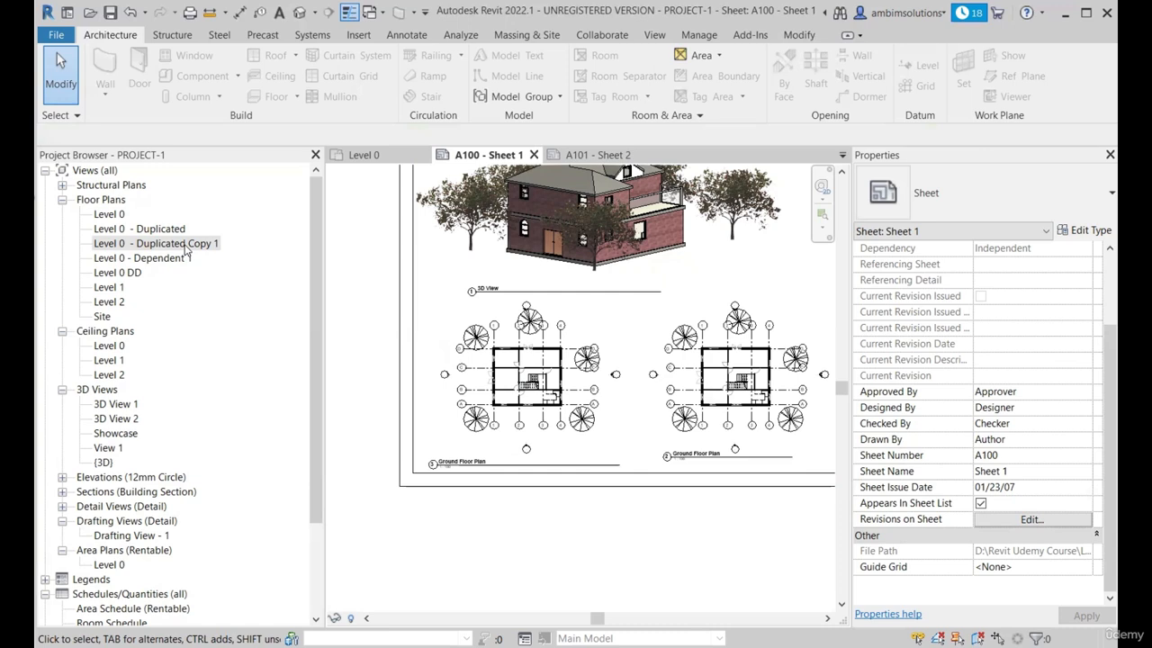
left_click(444, 371)
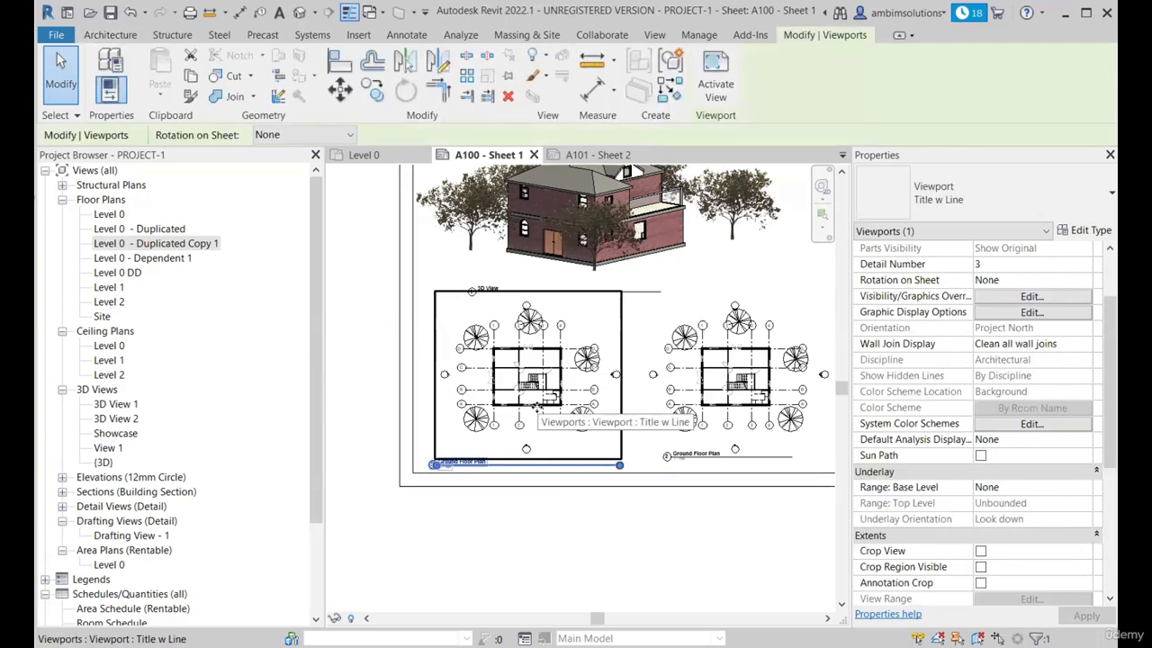
key("Delete")
scroll(540, 414, "down", 2)
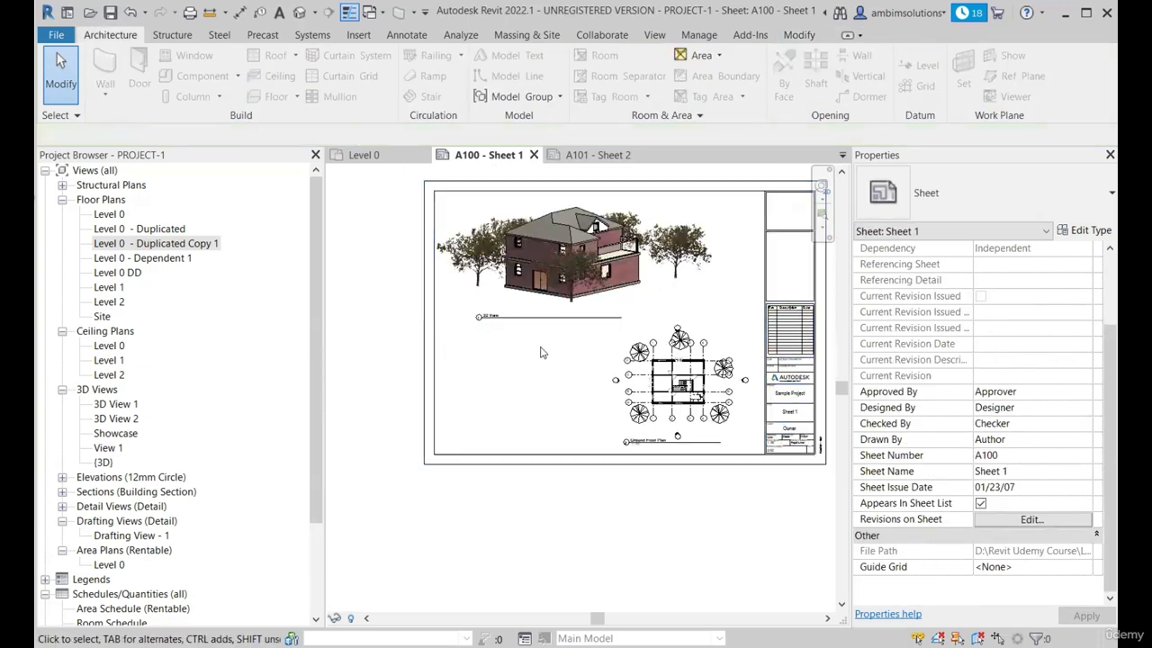
scroll(543, 415, "up", 1)
scroll(543, 415, "down", 2)
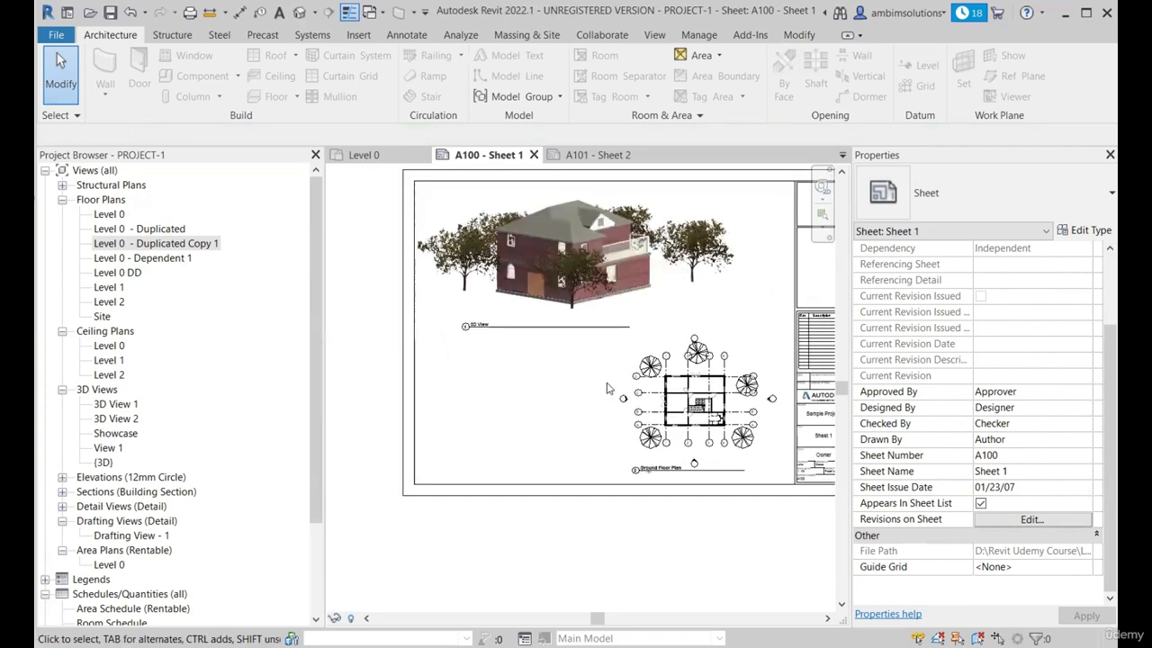
scroll(600, 349, "down", 1)
scroll(586, 350, "up", 2)
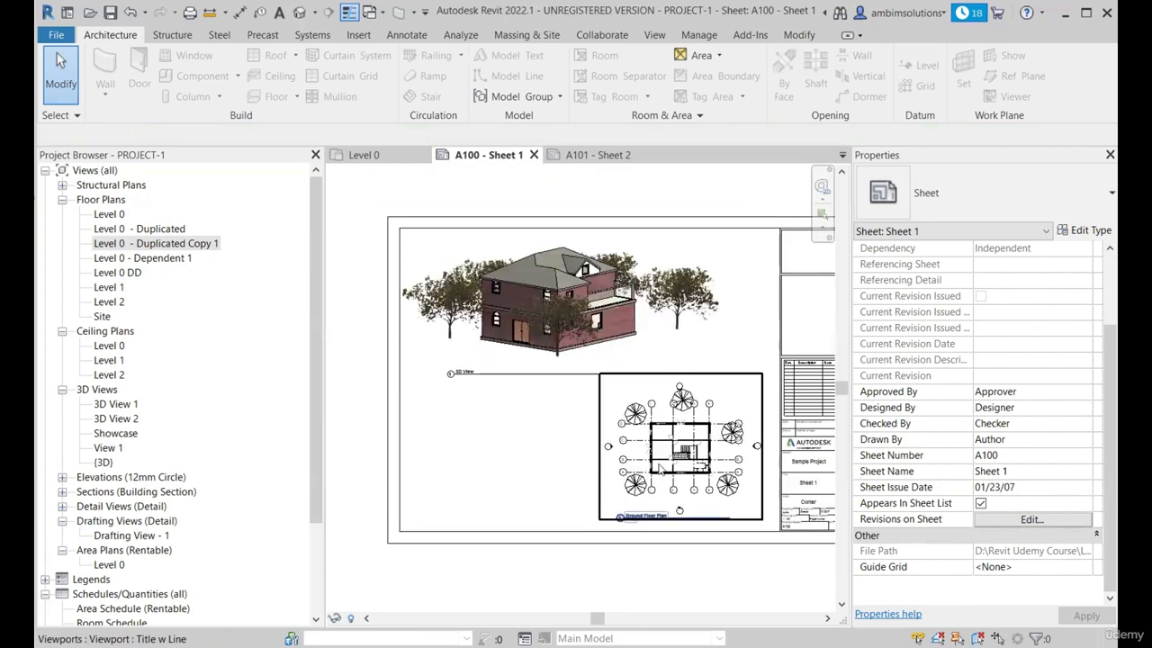
scroll(666, 453, "down", 3)
scroll(793, 451, "up", 3)
Open sheet A101 - Sheet 2 and place the Level 0 floor plan in the upper-left area of the sheet.
left_click(597, 155)
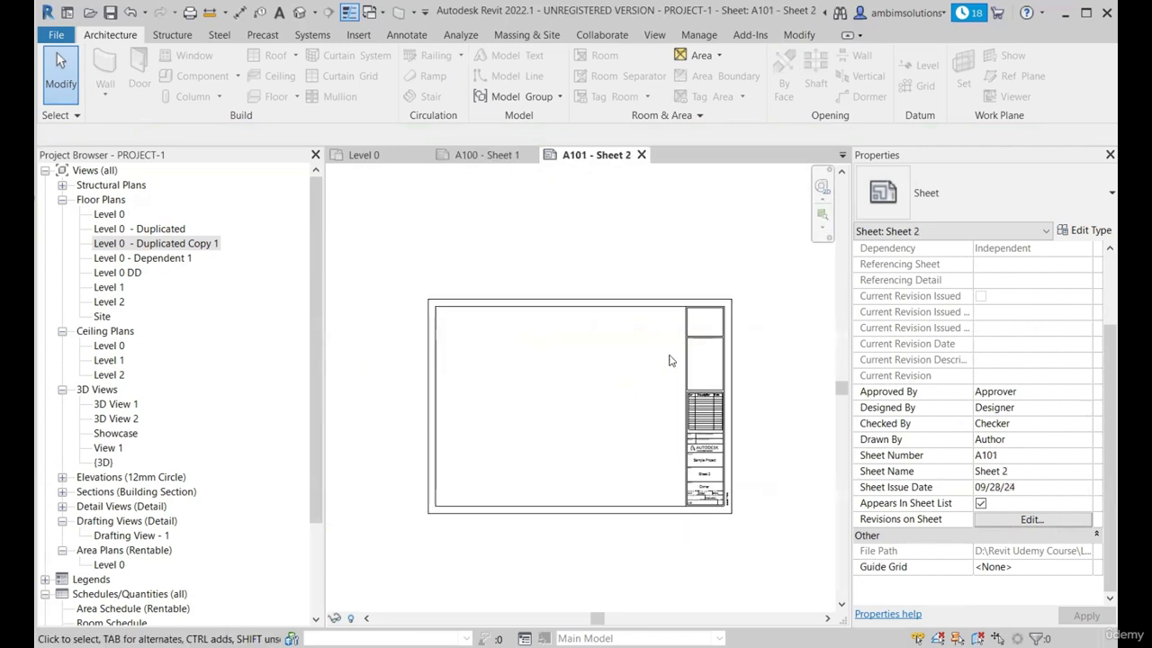
left_click(109, 216)
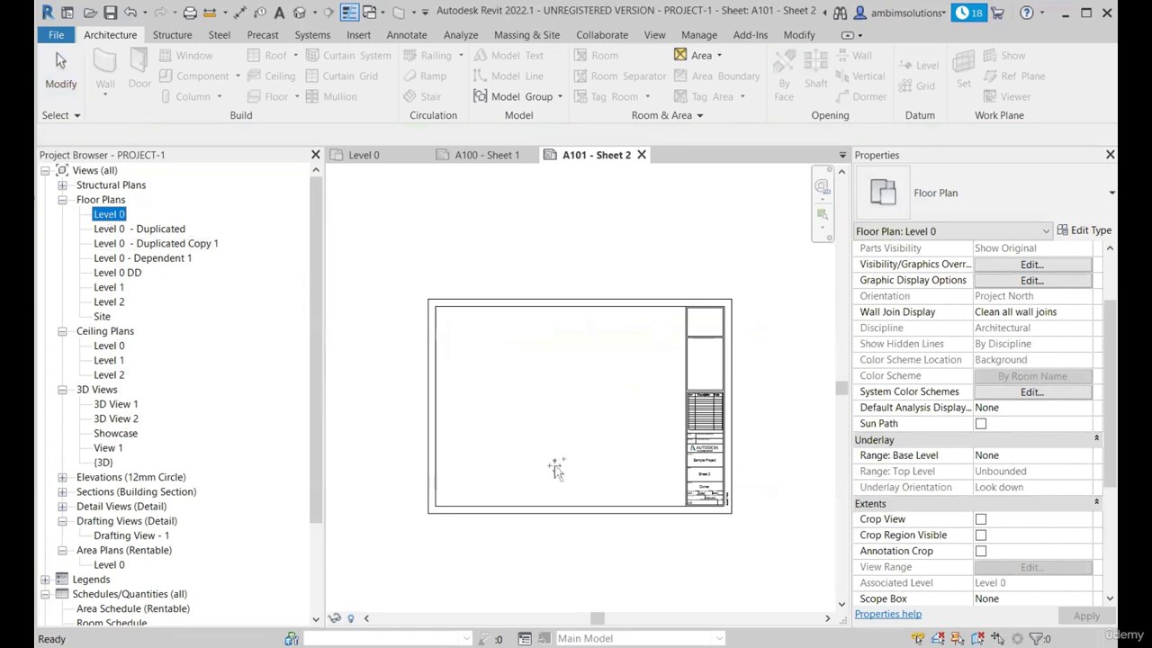
left_click_drag(556, 470, 466, 398)
scroll(540, 373, "up", 2)
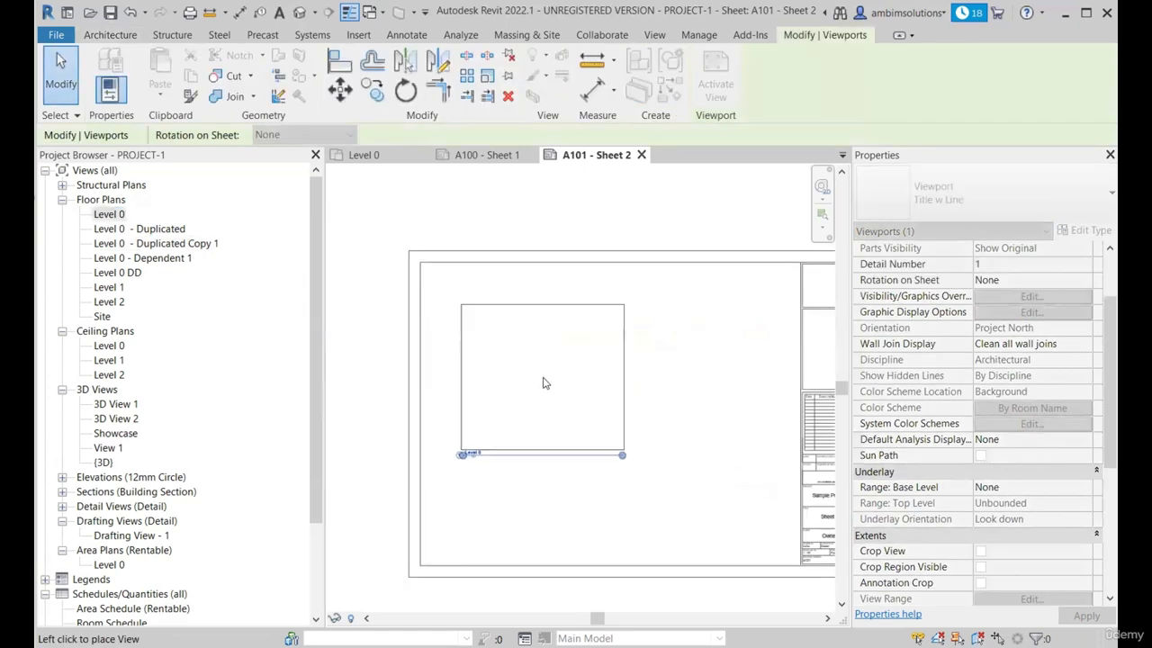
left_click(543, 384)
scroll(591, 380, "up", 1)
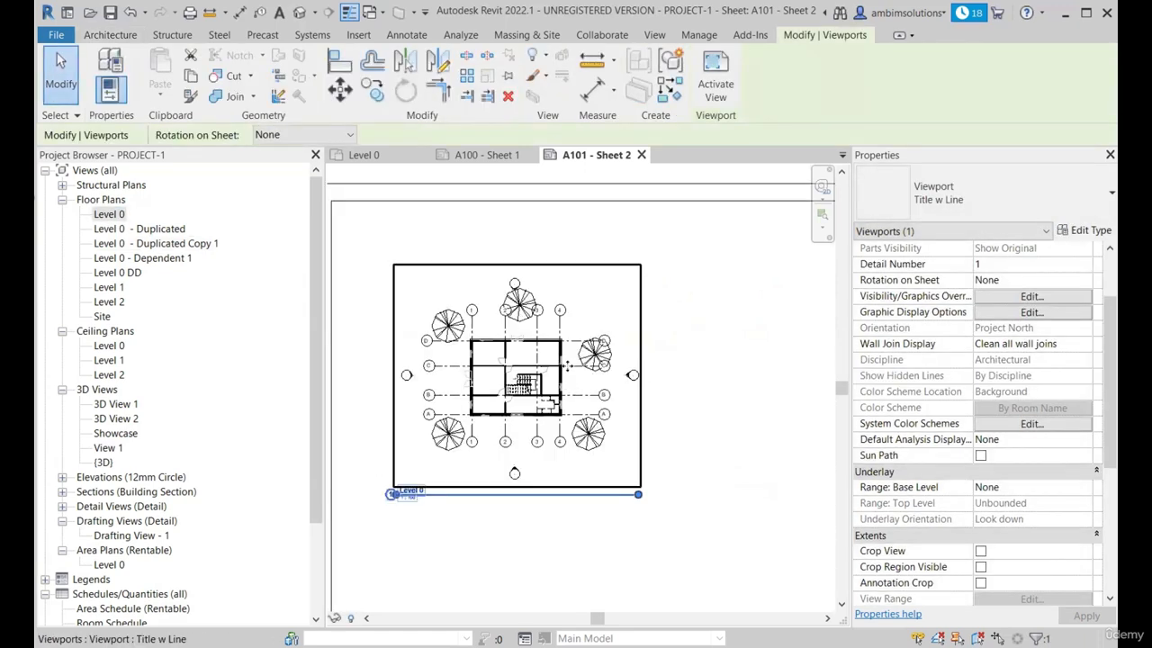
scroll(551, 423, "up", 1)
scroll(540, 452, "up", 1)
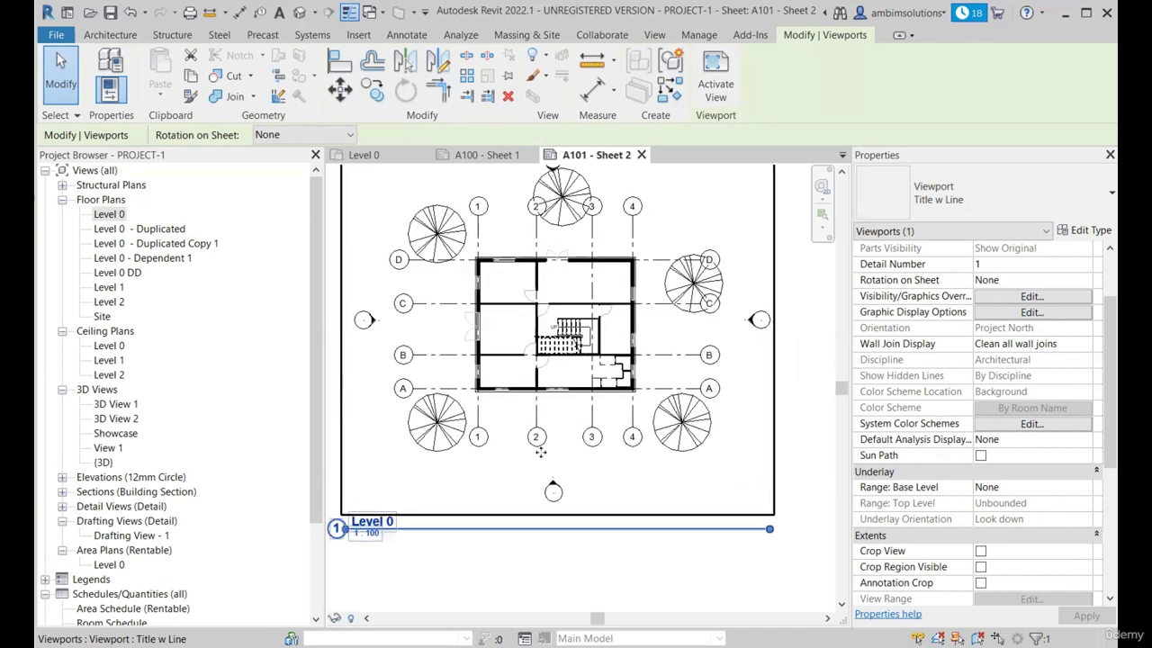
Set the view template of the placed Level 0 viewport to <None>.
scroll(540, 451, "down", 2)
scroll(1005, 460, "down", 3)
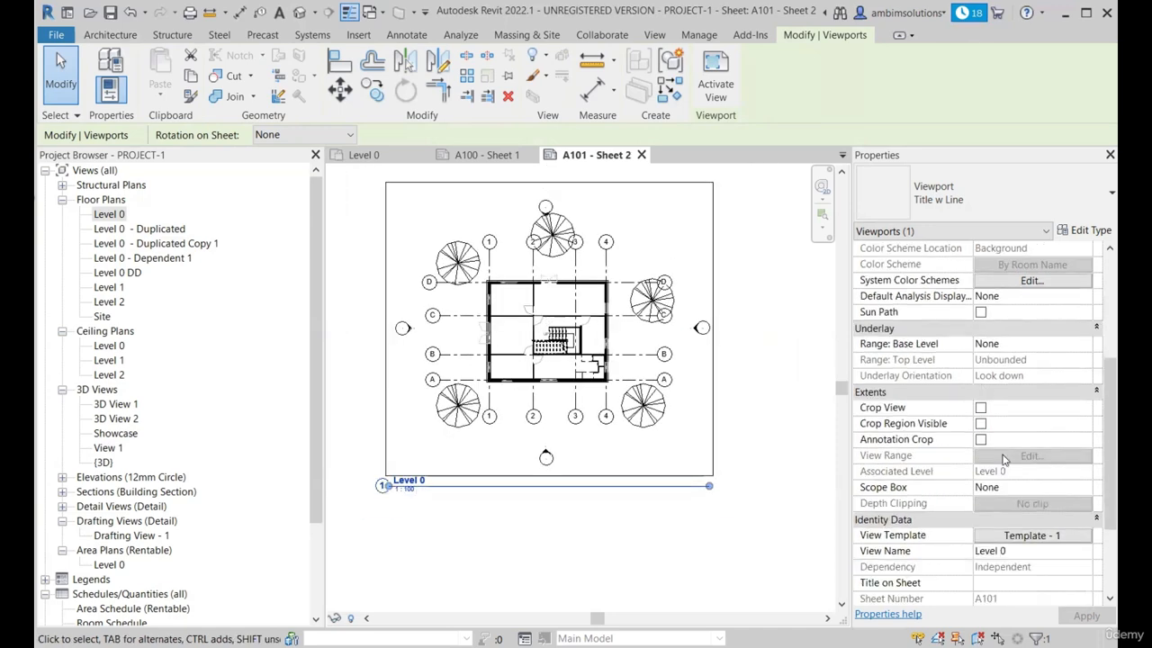
left_click(1045, 536)
left_click(280, 310)
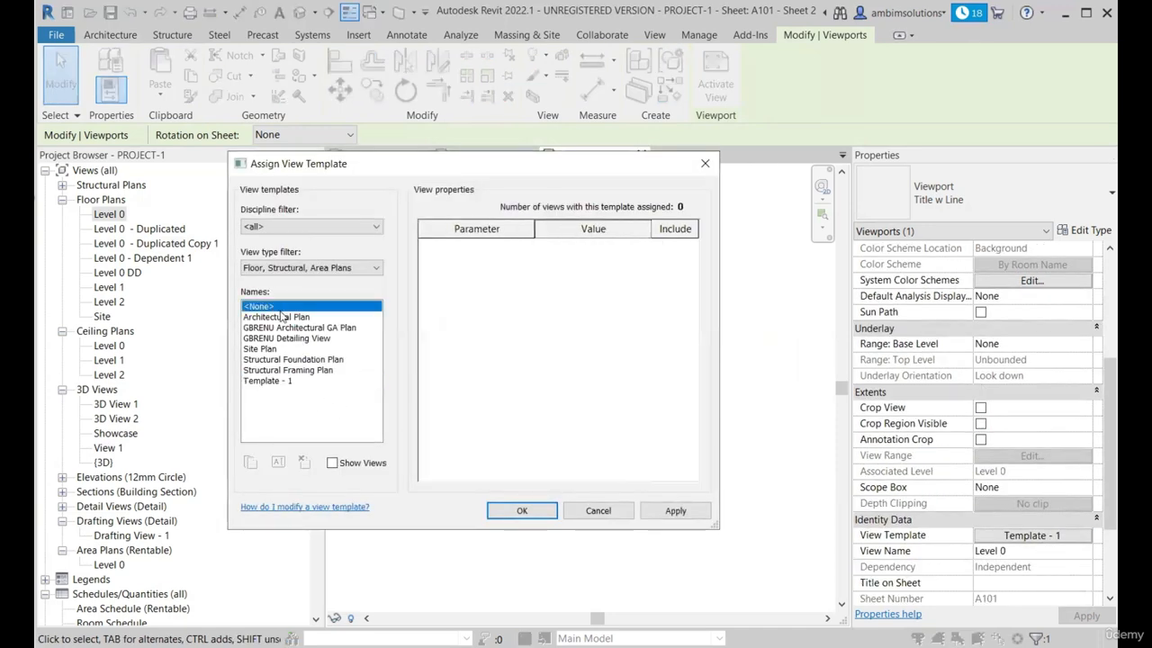
left_click(523, 512)
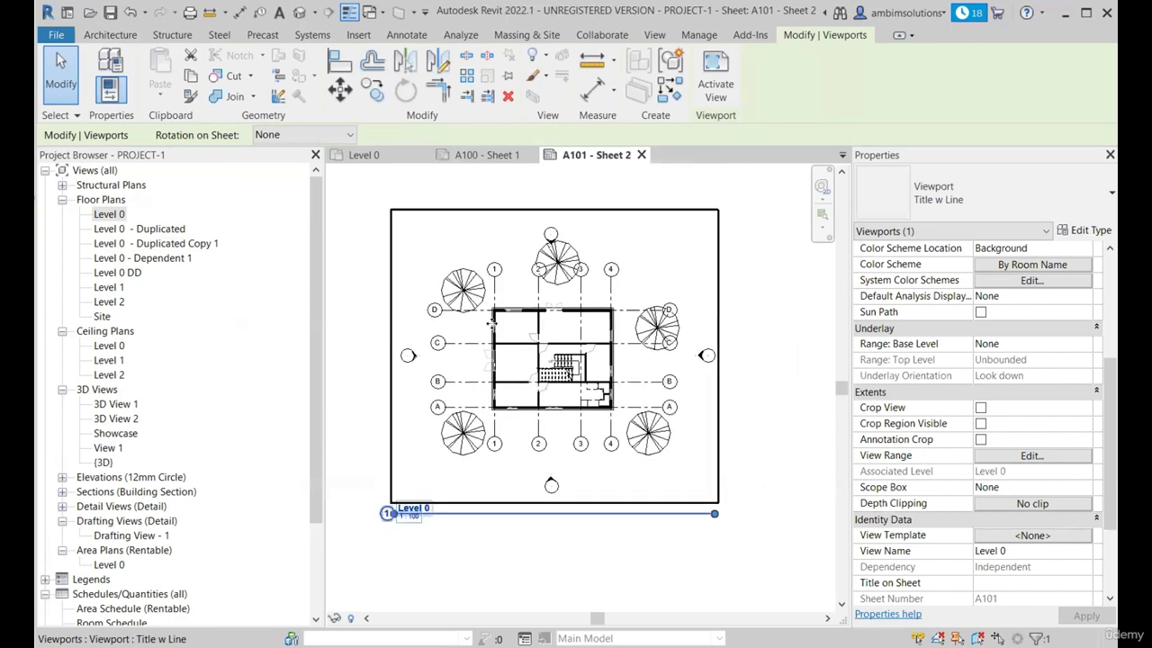
Activate the Level 0 viewport on sheet A101 and turn on the Rooms model category in its visibility overrides.
double_click(617, 277)
key("v")
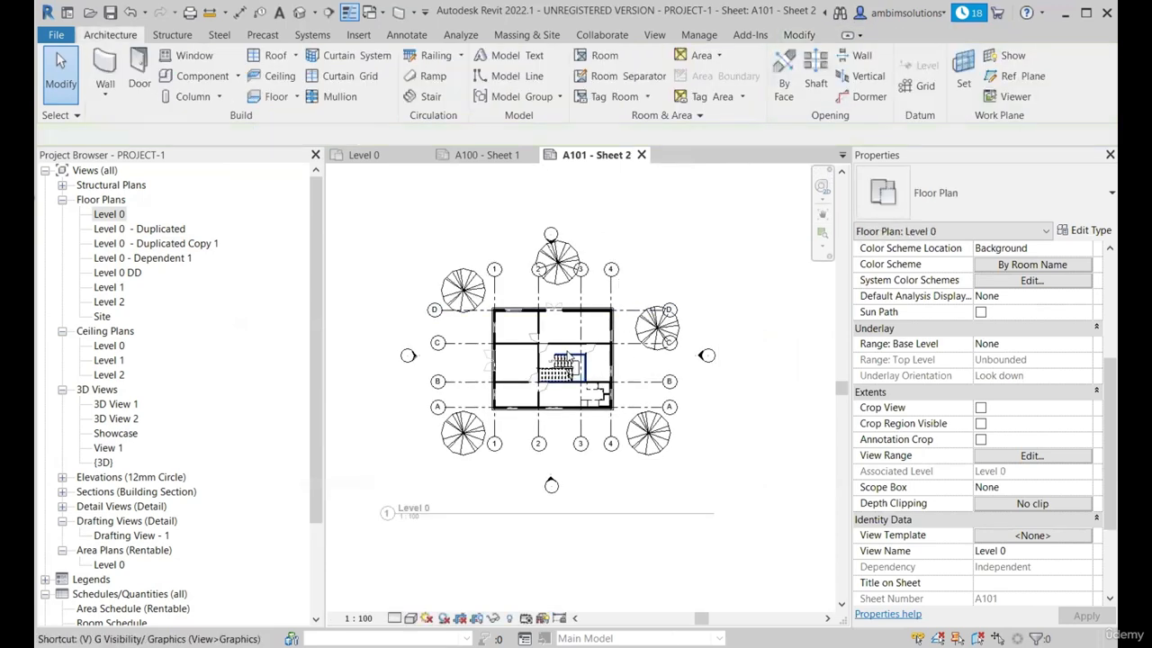
key("g")
scroll(350, 416, "down", 8)
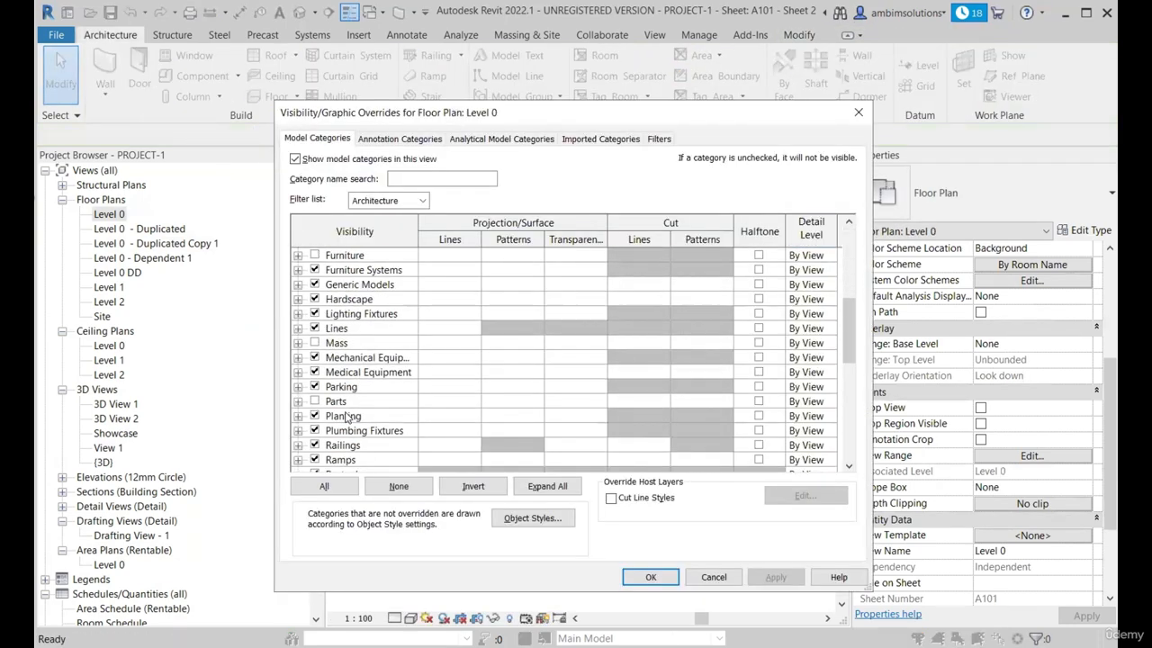
left_click(315, 417)
left_click(651, 577)
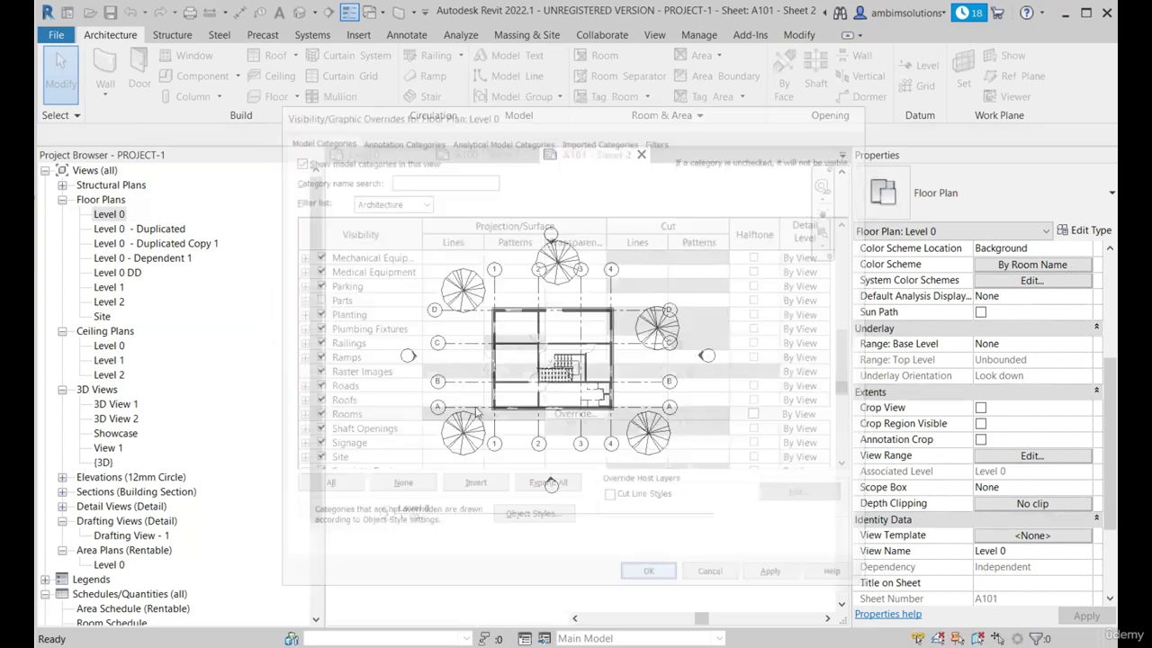
Inspect the room color fills and room tags in the activated Level 0 floor plan.
scroll(487, 332, "up", 3)
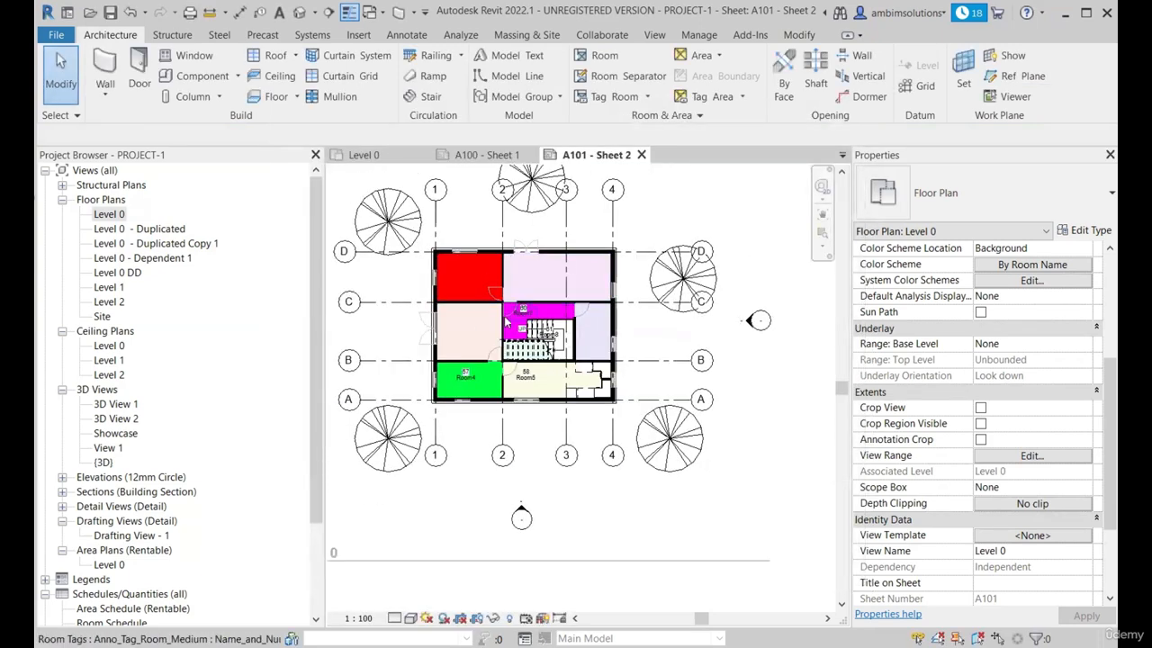
scroll(487, 332, "down", 5)
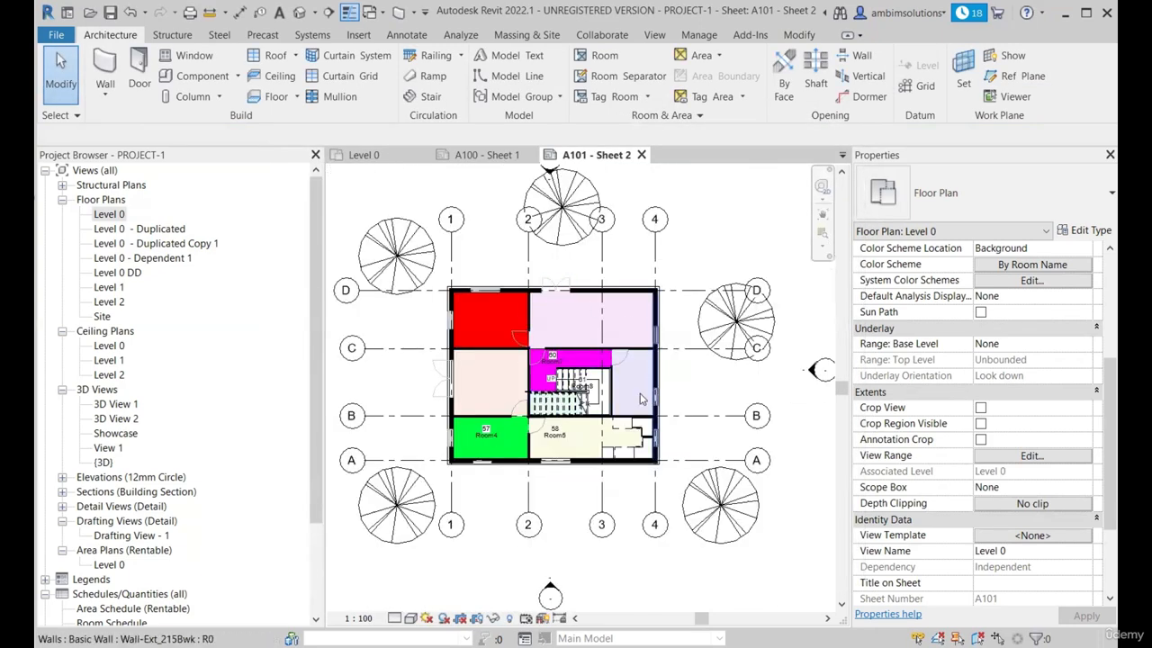
scroll(491, 322, "up", 4)
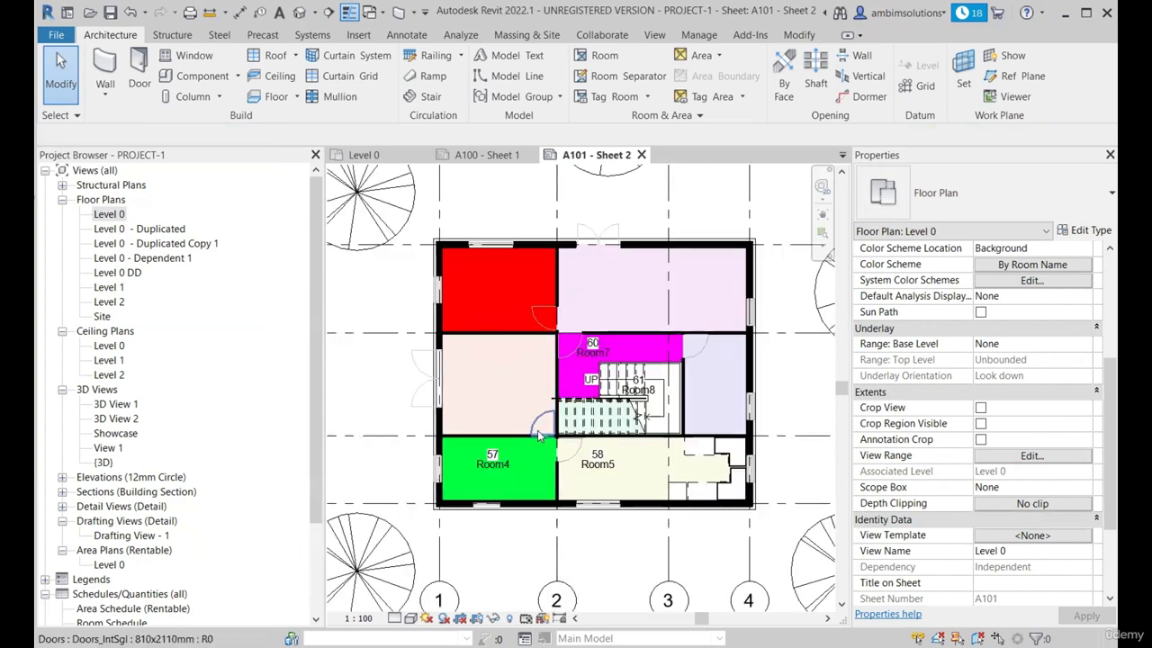
scroll(573, 467, "down", 2)
scroll(490, 337, "down", 3)
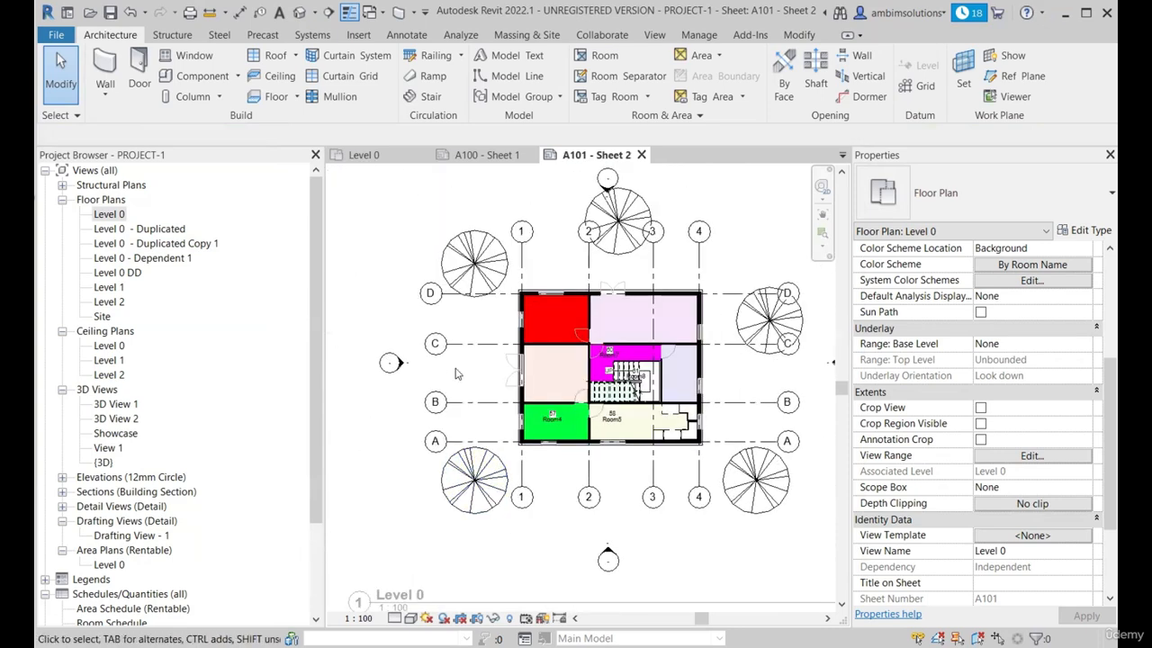
scroll(636, 382, "up", 2)
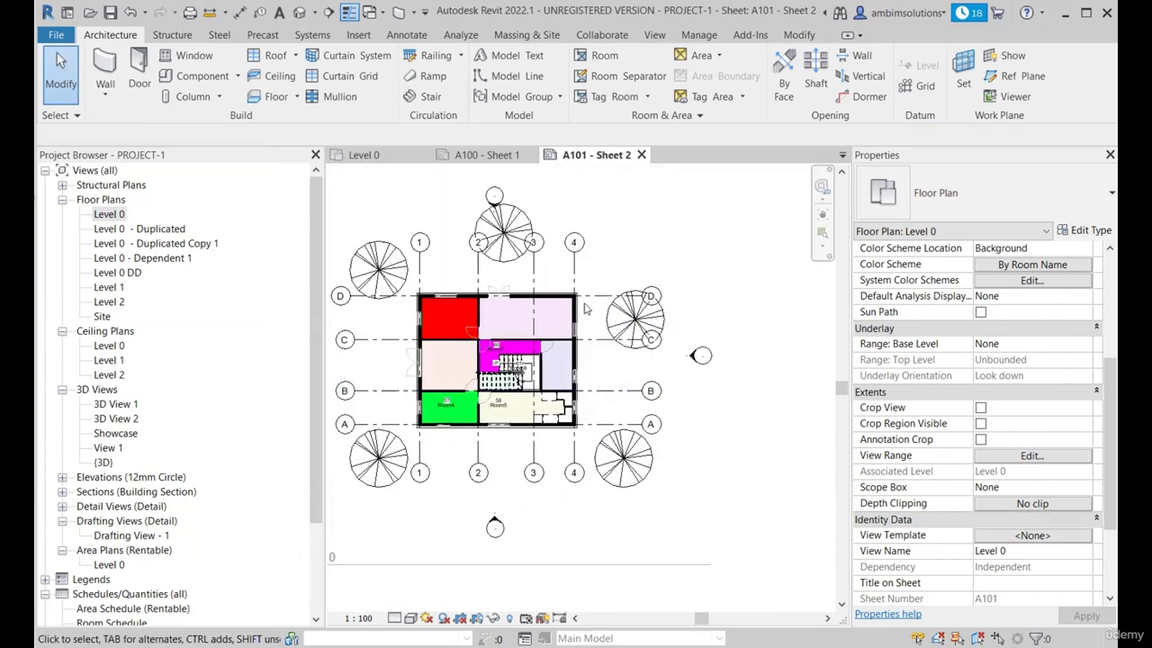
scroll(450, 249, "down", 1)
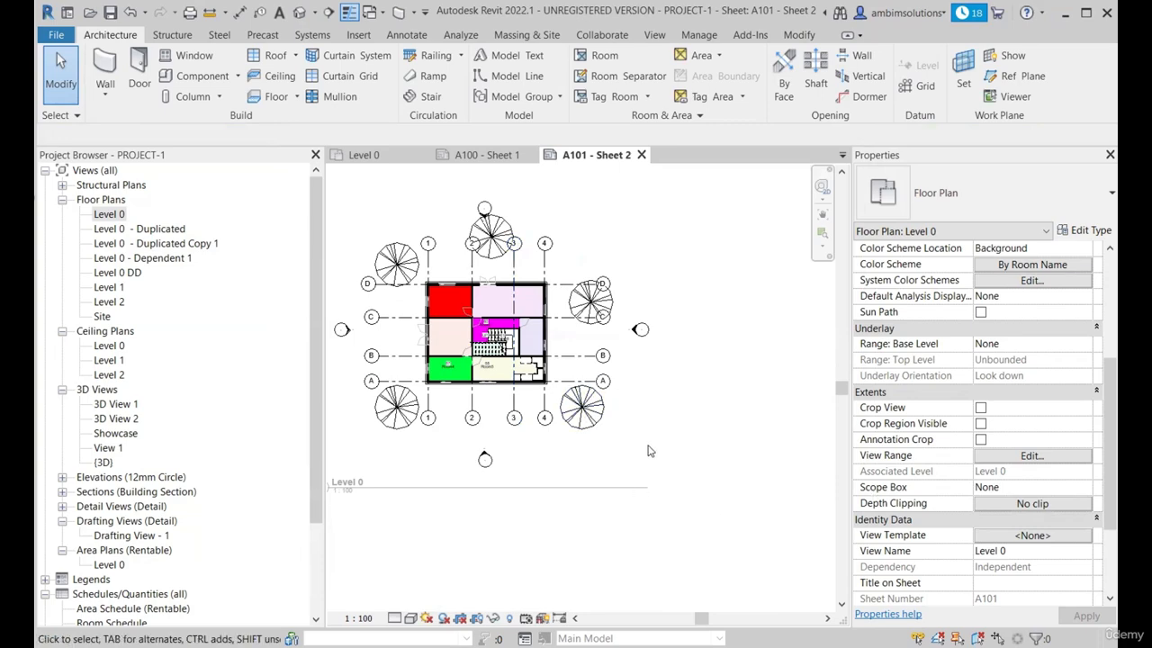
Hide the Planting model category and the Grids annotation category in the Level 0 floor plan.
key("g")
scroll(340, 371, "down", 3)
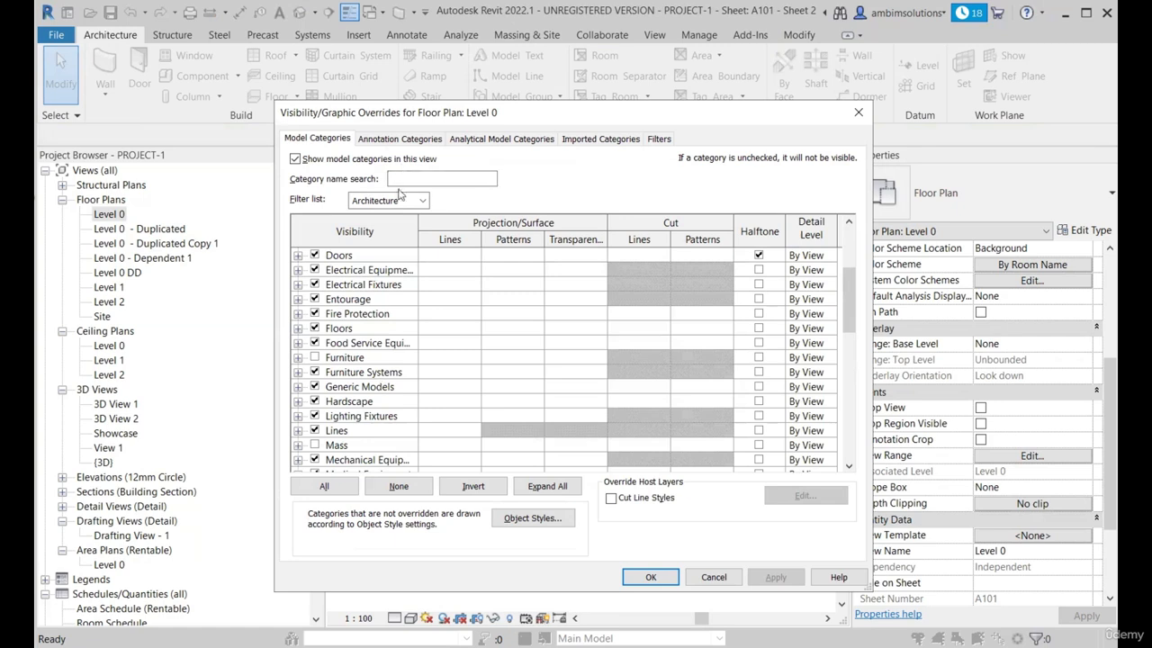
scroll(365, 409, "down", 2)
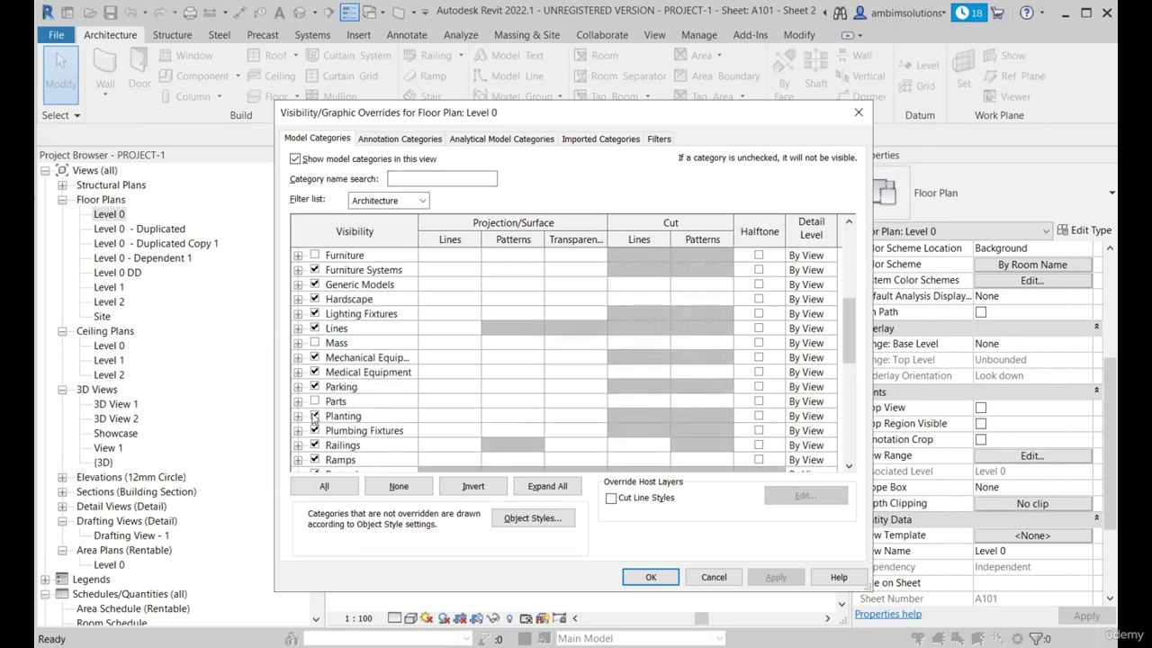
left_click(314, 416)
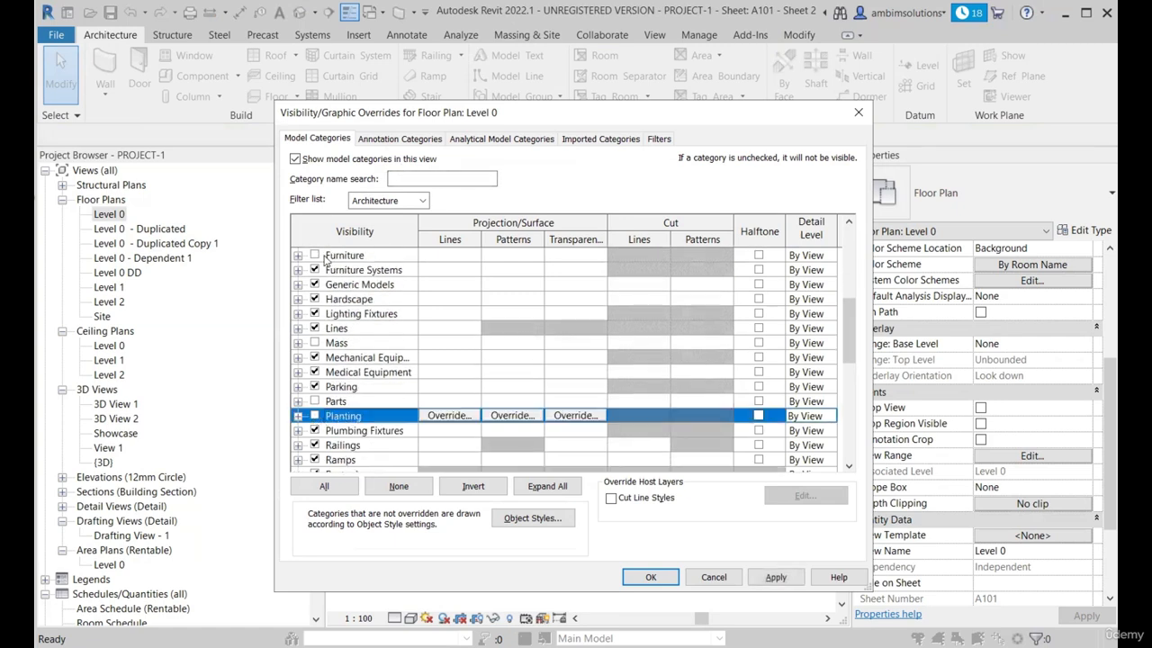
left_click(393, 140)
scroll(351, 358, "down", 6)
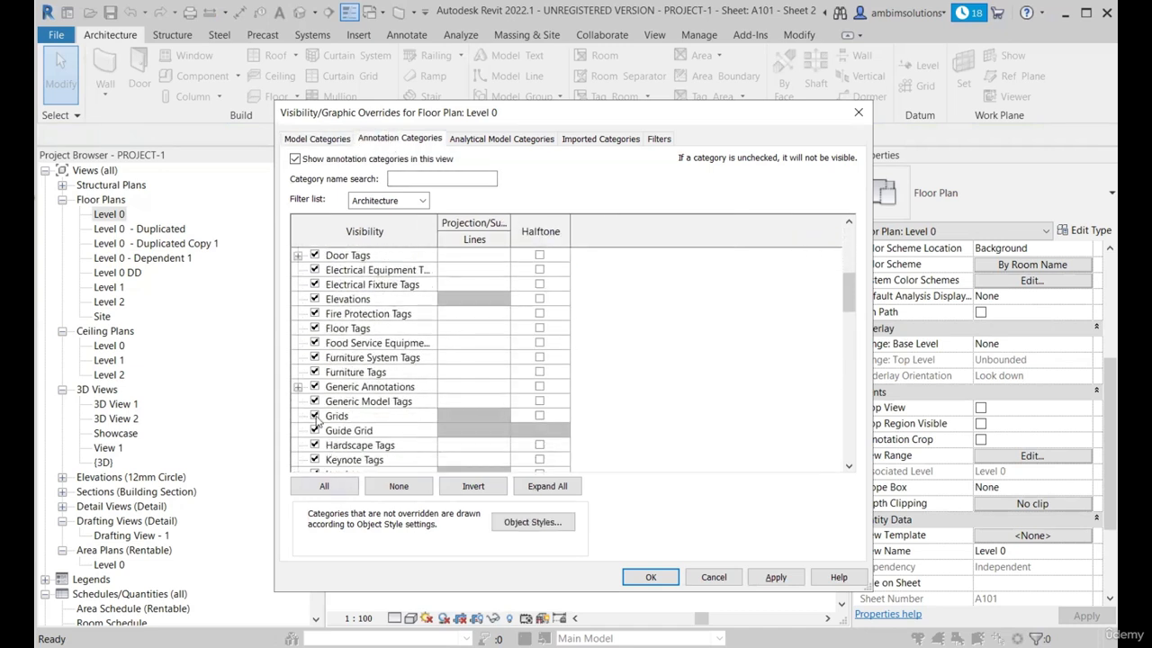
left_click(314, 416)
left_click(776, 577)
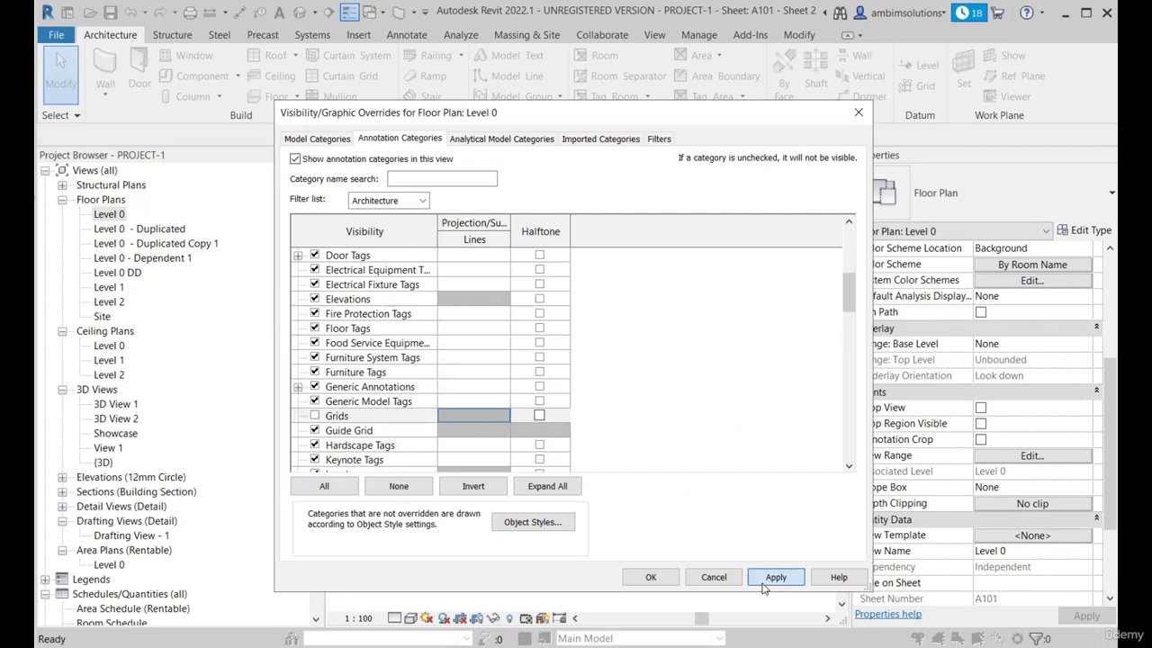
left_click(651, 577)
Select the elevation marker to the right of the building and hide its category in the Level 0 view.
middle_click_drag(535, 224, 581, 280)
scroll(580, 278, "up", 1)
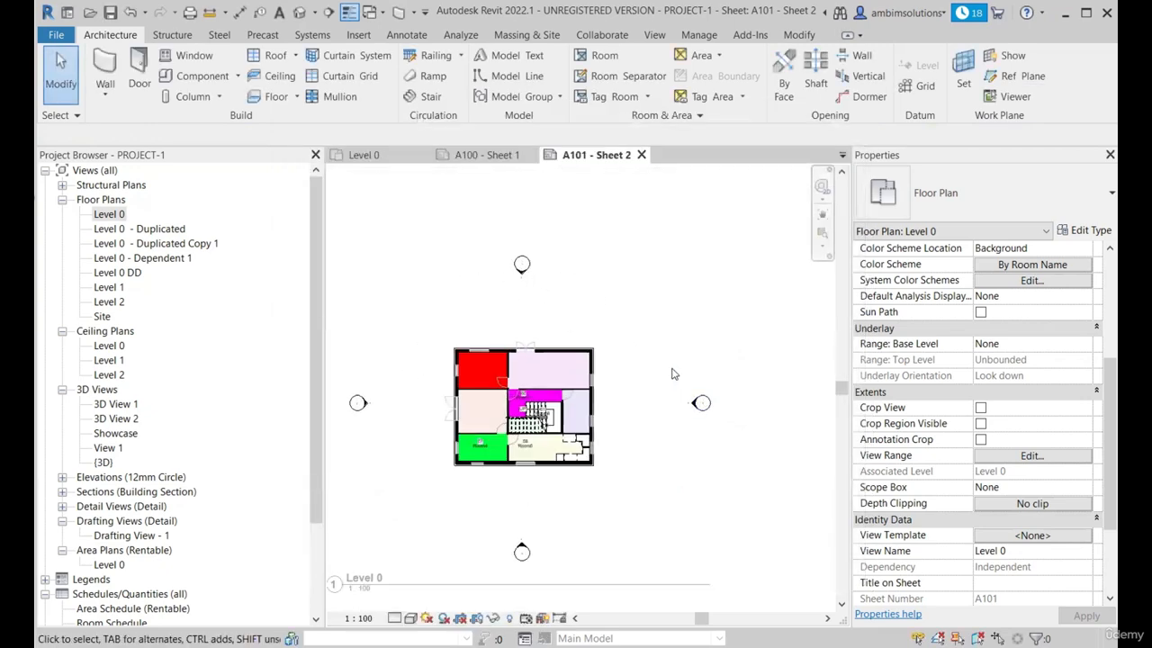
scroll(693, 427, "down", 1)
scroll(690, 415, "up", 1)
scroll(666, 369, "down", 2)
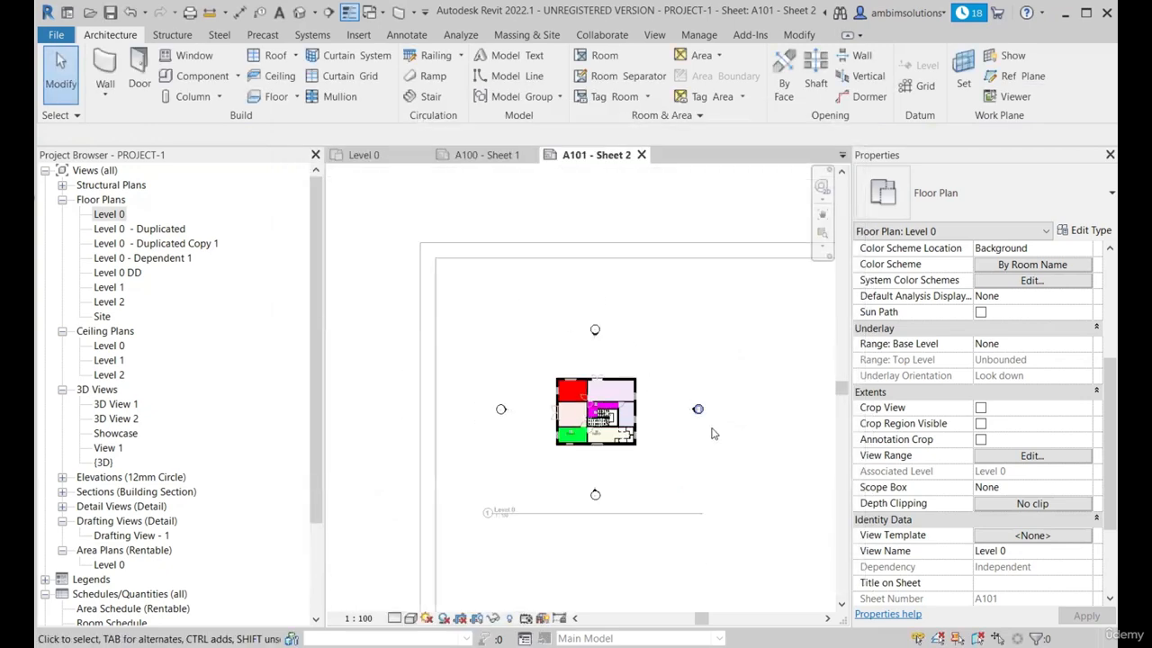
scroll(664, 378, "up", 1)
left_click_drag(667, 369, 710, 424)
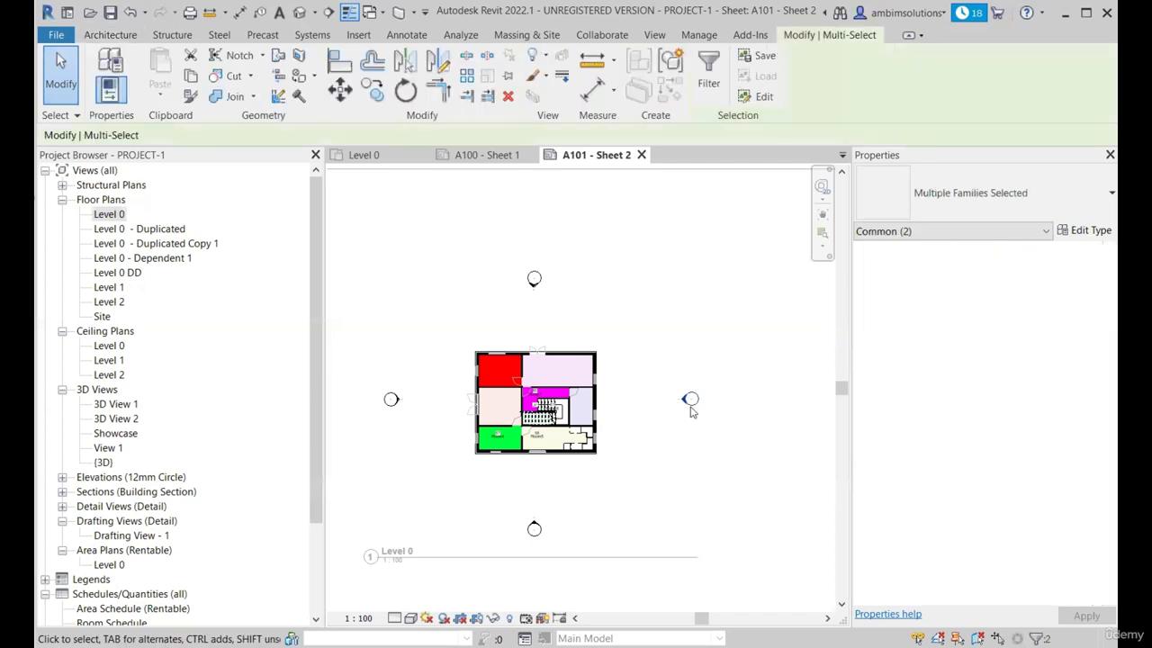
right_click(675, 376)
mouse_move(725, 101)
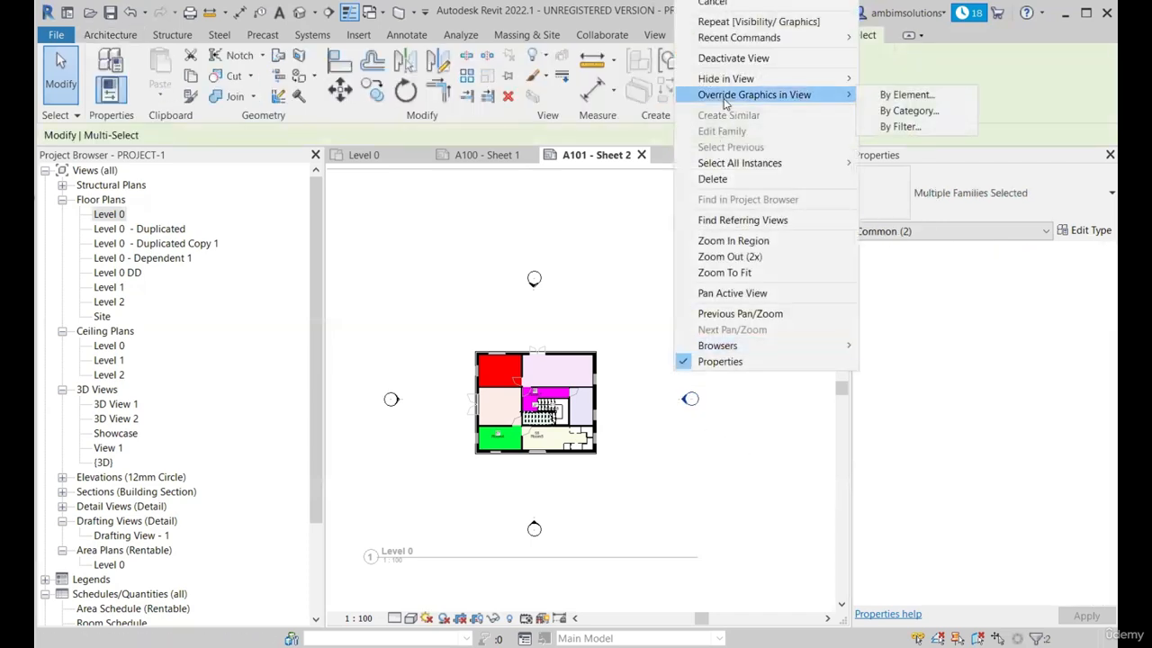
mouse_move(790, 83)
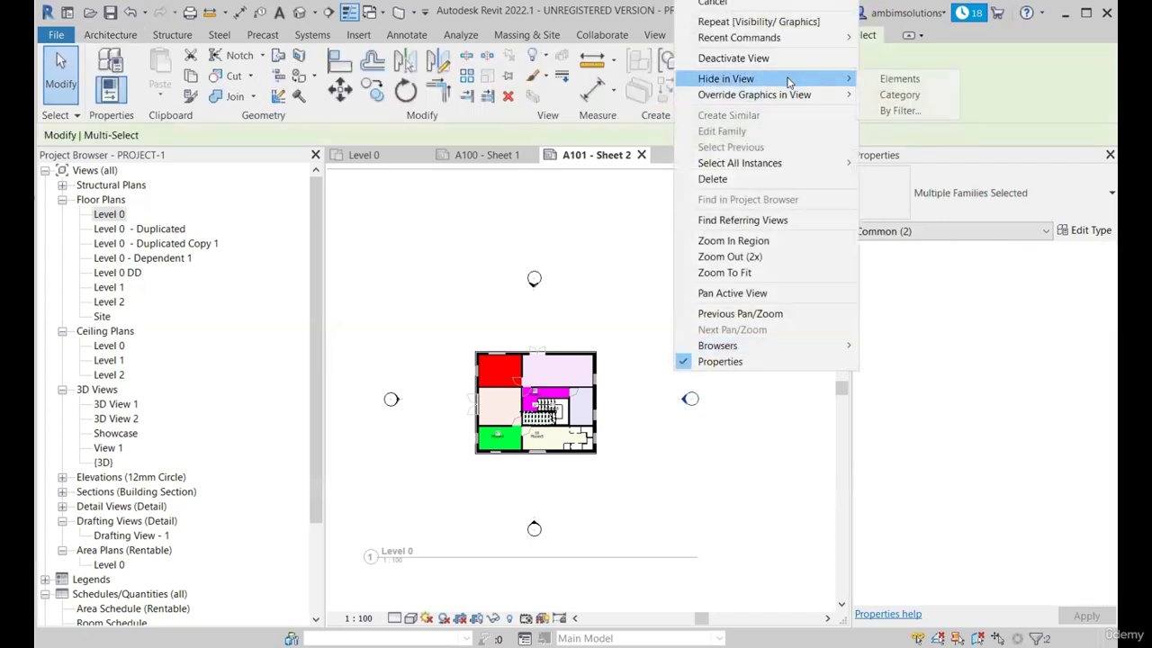
left_click(899, 94)
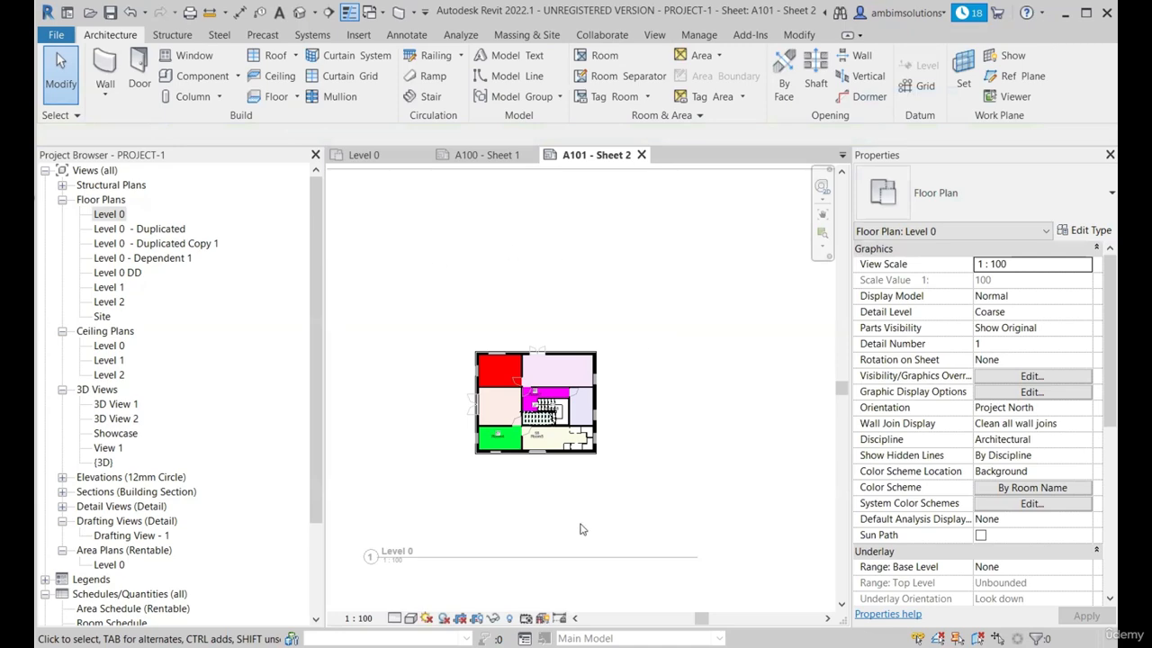
Deactivate the Level 0 view to return to editing sheet A101.
scroll(517, 443, "up", 5)
scroll(493, 386, "down", 4)
right_click(651, 301)
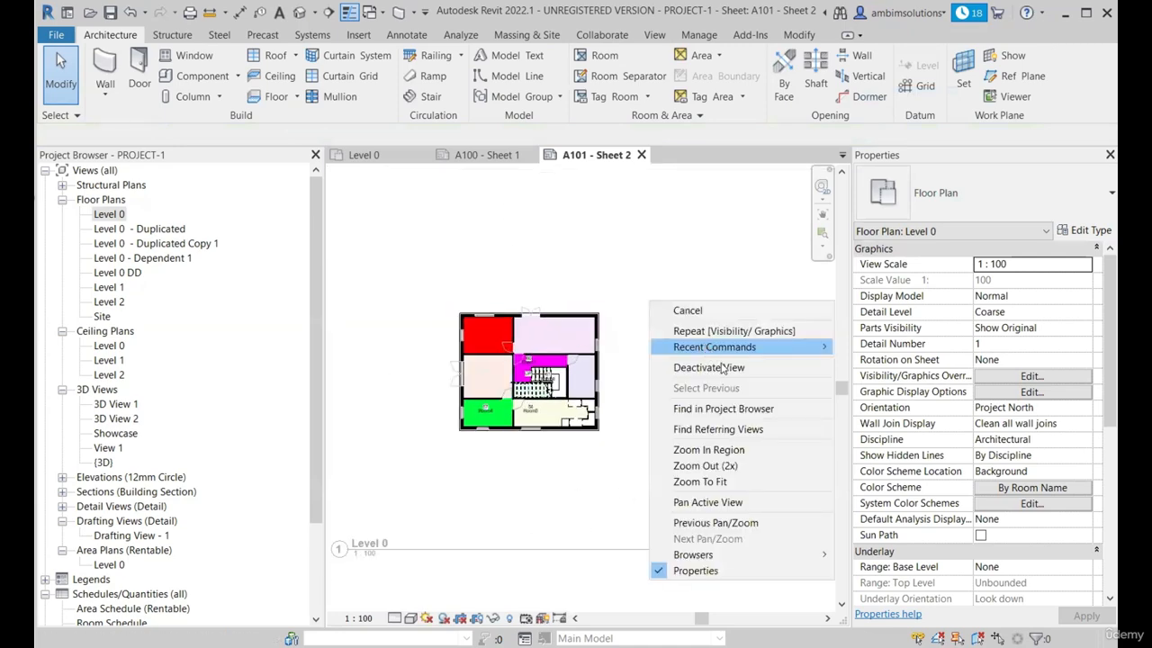
left_click(703, 365)
Move the Level 0 viewport title up just below the plan and shorten its line to about the plan's width.
left_click(527, 476)
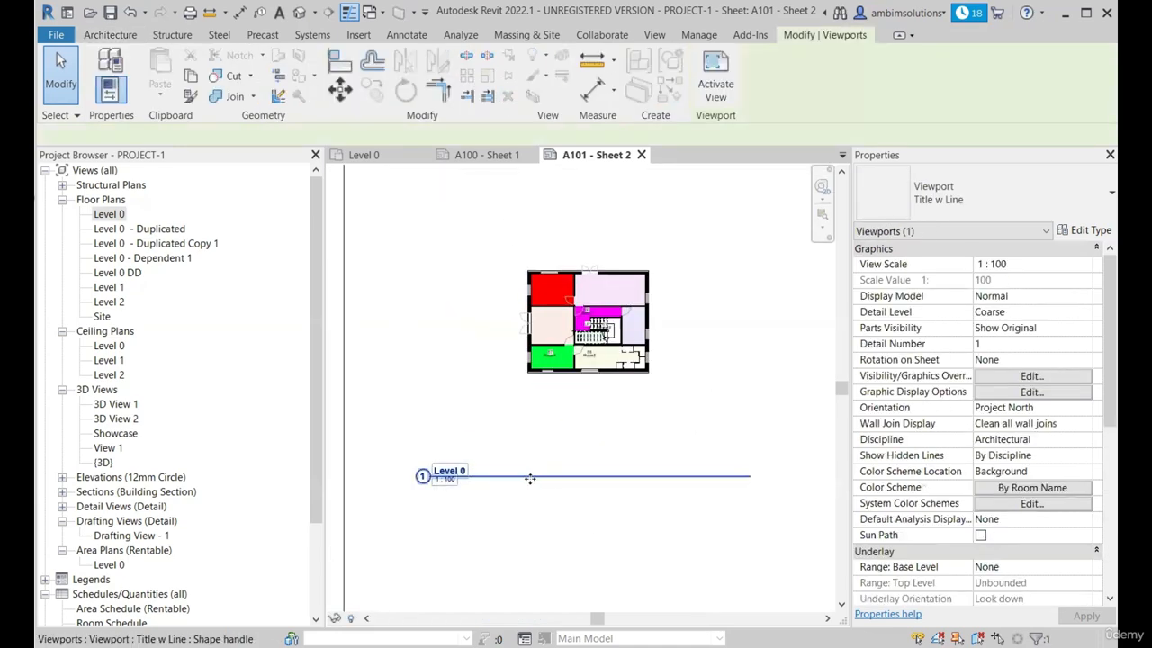
left_click_drag(528, 475, 638, 423)
middle_click_drag(548, 405, 448, 392)
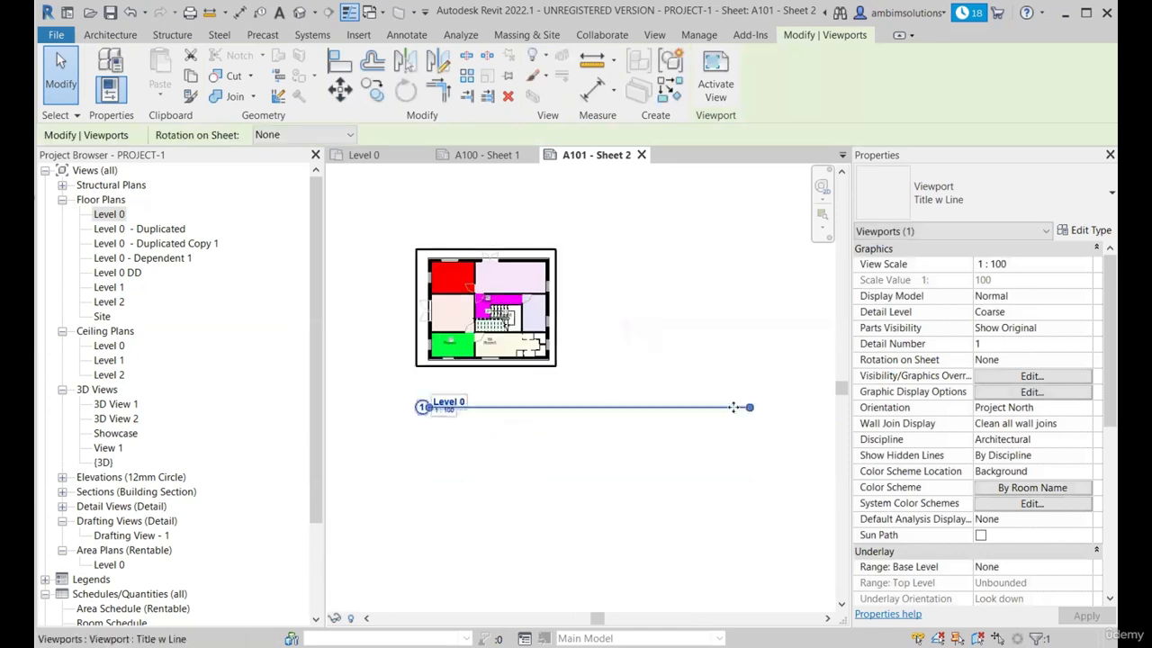
left_click_drag(571, 416, 549, 415)
left_click(615, 475)
scroll(615, 475, "down", 3)
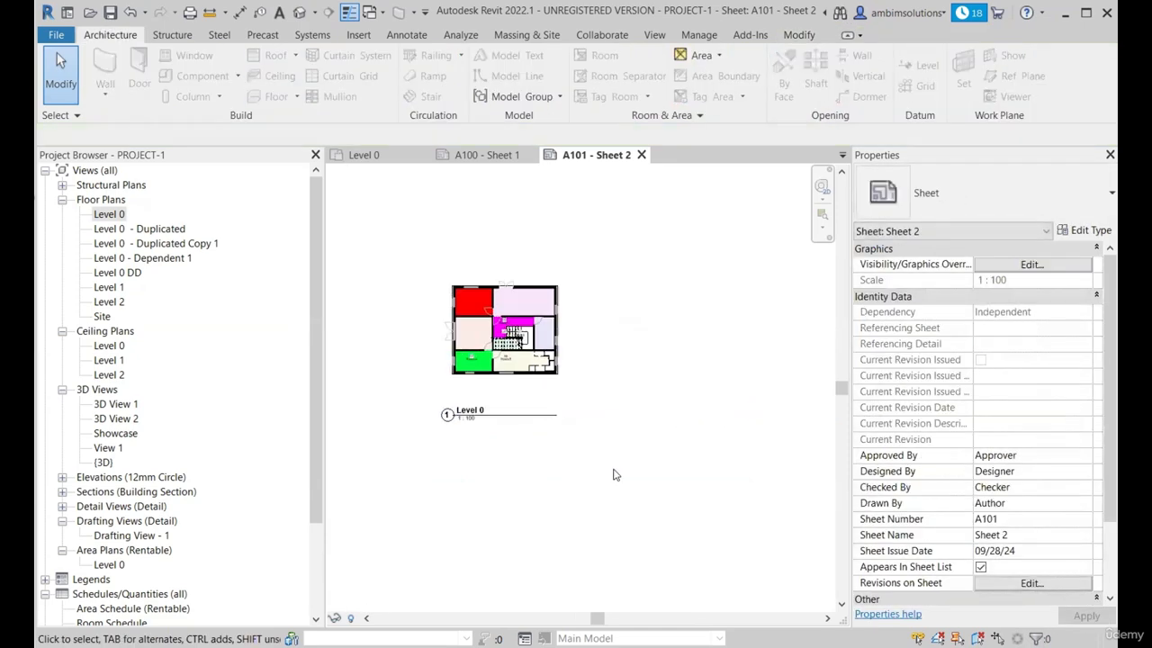
scroll(550, 450, "up", 3)
scroll(504, 434, "down", 1)
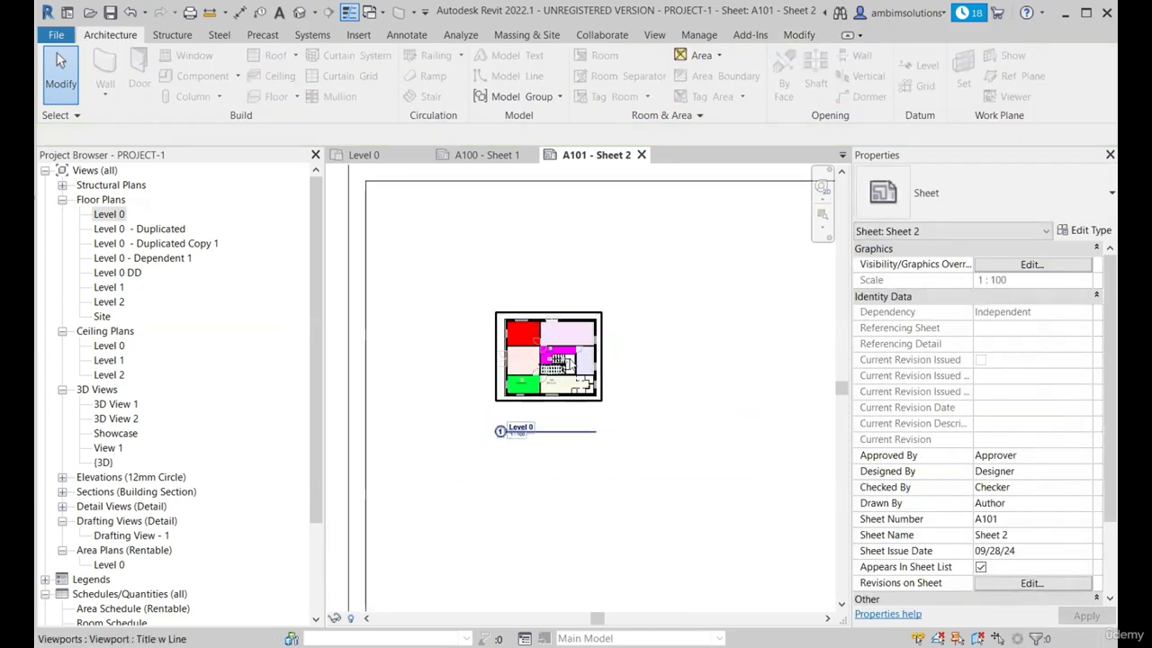
Set the Level 0 viewport's view scale to 1 : 50 and move the viewport toward the sheet's upper-left corner.
left_click(569, 353)
left_click(1086, 264)
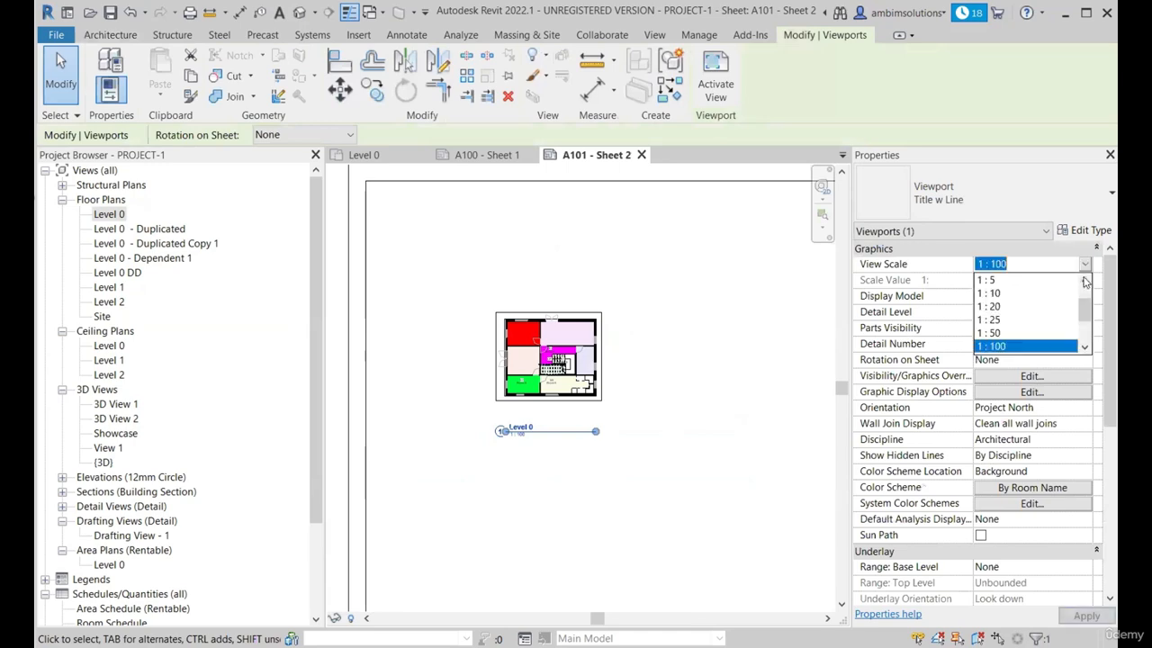
left_click(988, 333)
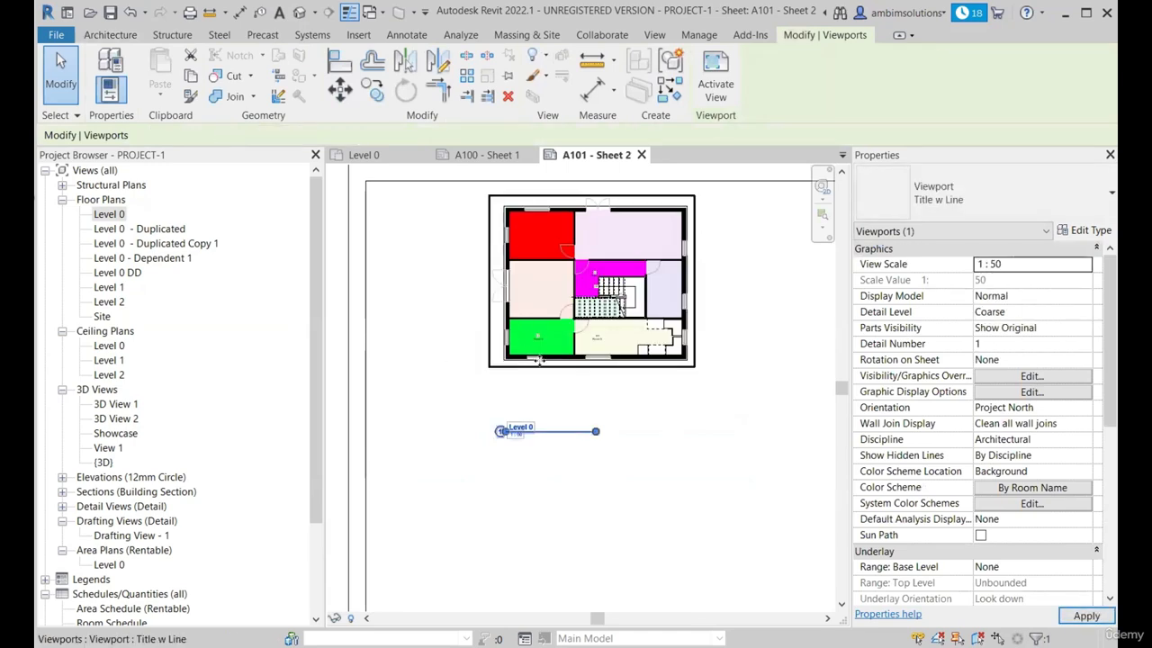
scroll(549, 360, "down", 1)
left_click_drag(558, 296, 496, 335)
left_click(546, 444)
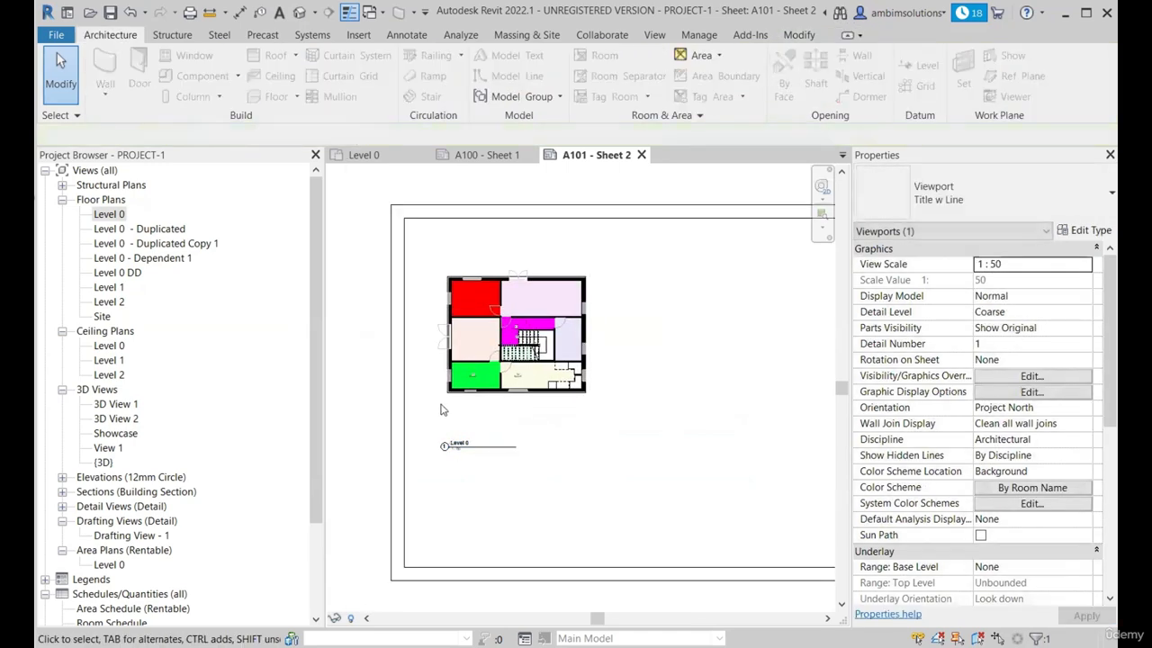
Move the Level 0 title closer to the enlarged plan and lengthen its line to match the plan's width.
scroll(440, 411, "up", 1)
left_click(489, 470)
left_click_drag(489, 470, 670, 453)
scroll(629, 306, "up", 1)
left_click(526, 382)
scroll(547, 503, "down", 1)
scroll(439, 438, "up", 1)
left_click(515, 487)
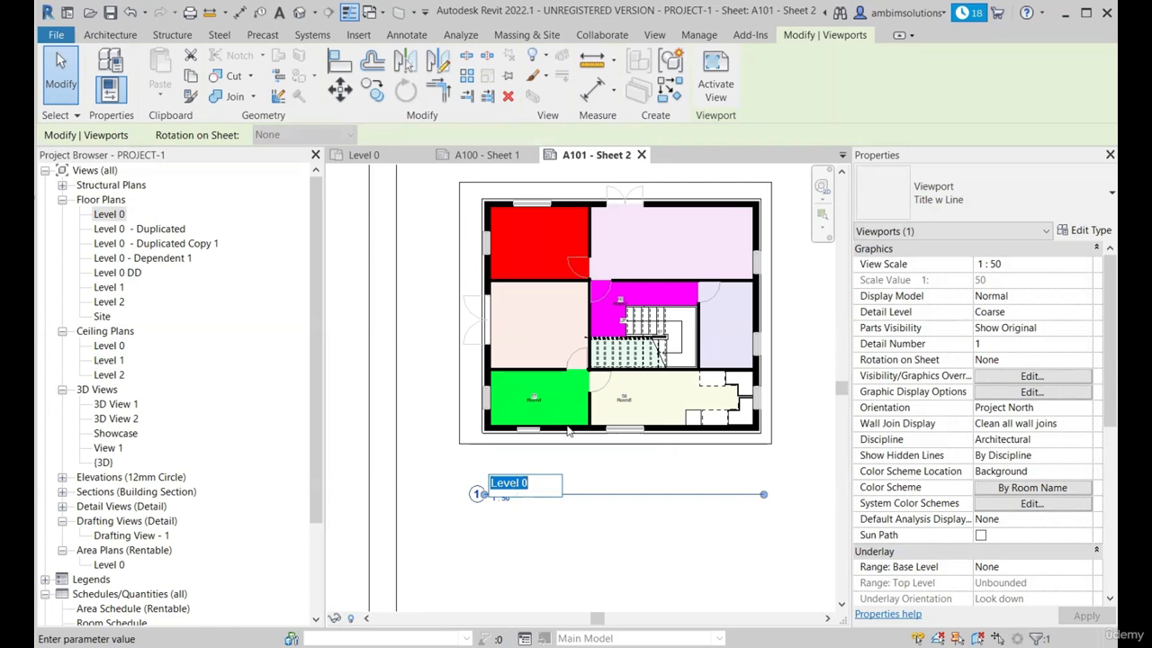
left_click(654, 363)
left_click(655, 364)
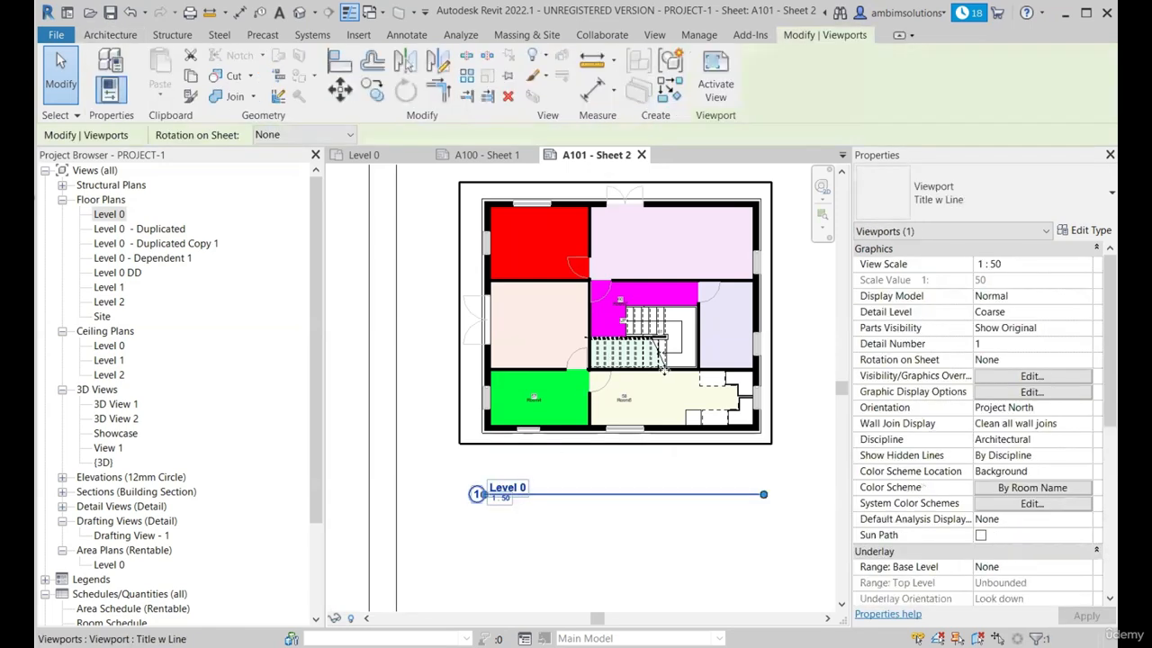
left_click(523, 488)
left_click(630, 507)
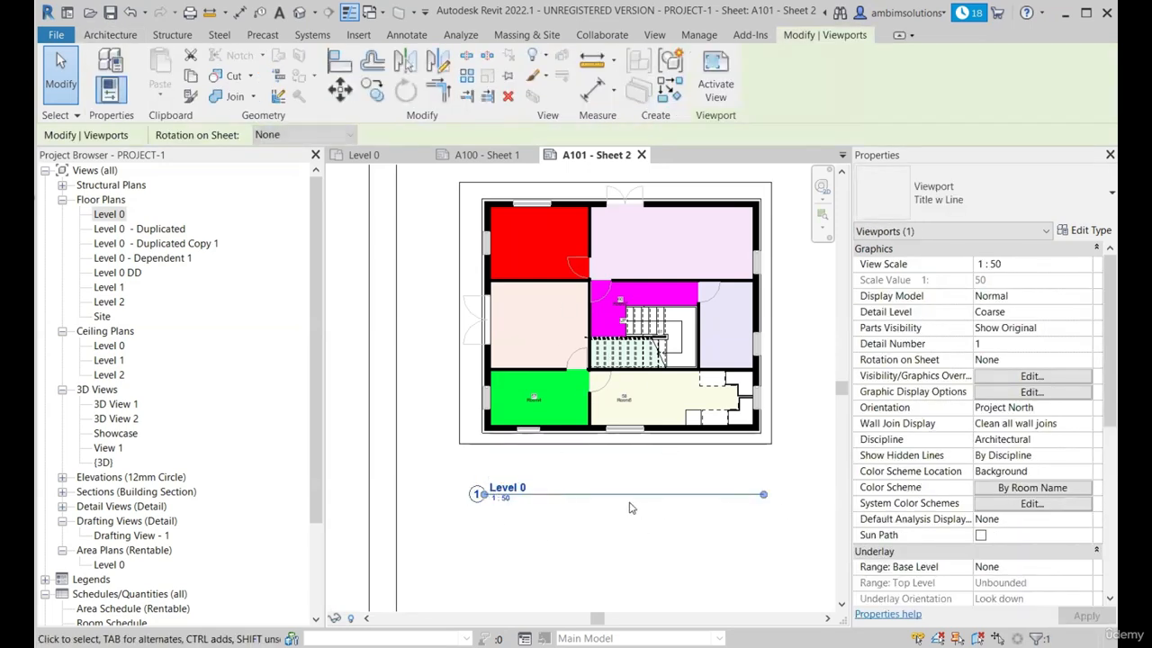
Set the Level 0 viewport's Title on Sheet to "Room Data".
scroll(991, 457, "down", 7)
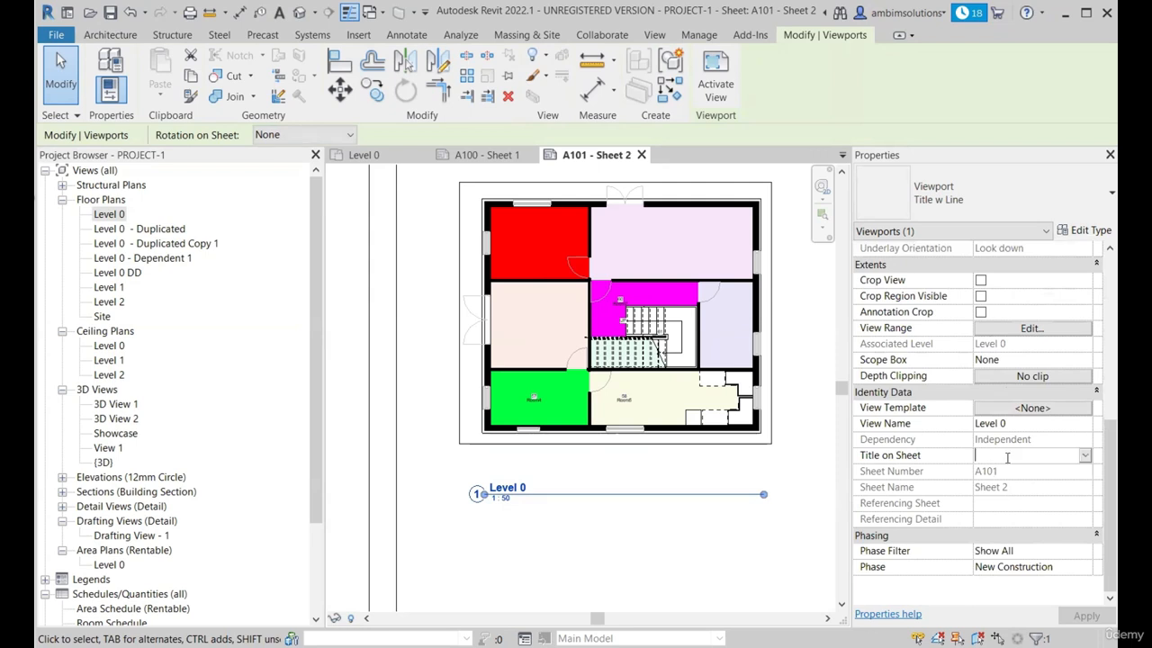
type("Room Data")
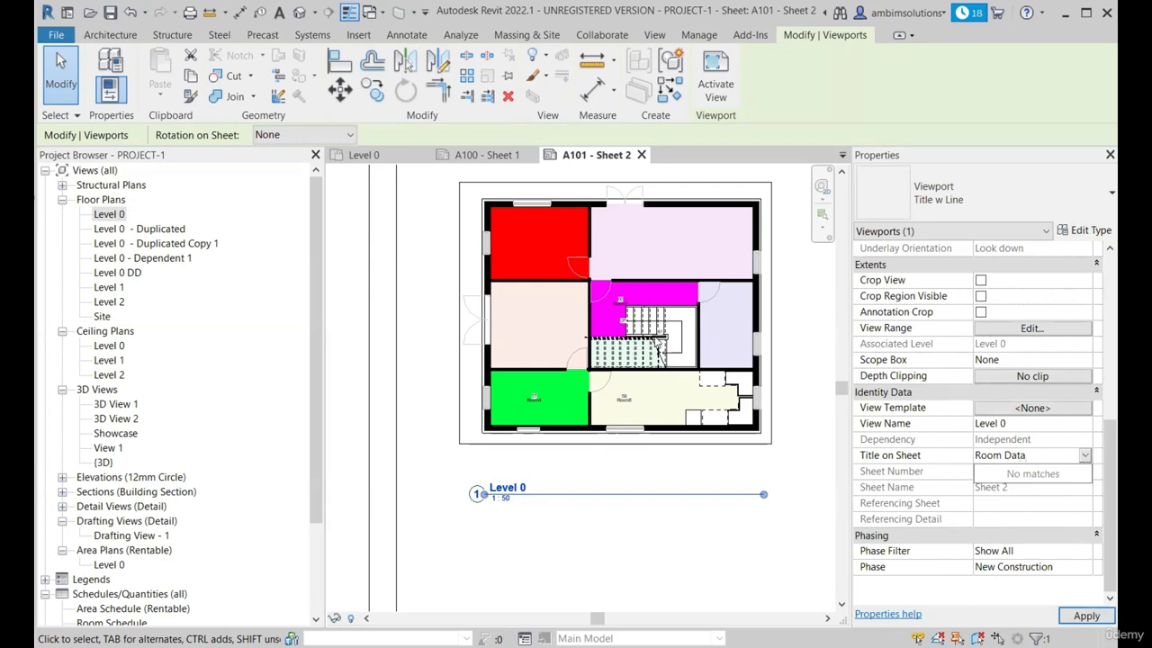
left_click(637, 542)
scroll(638, 542, "down", 2)
scroll(576, 414, "up", 4)
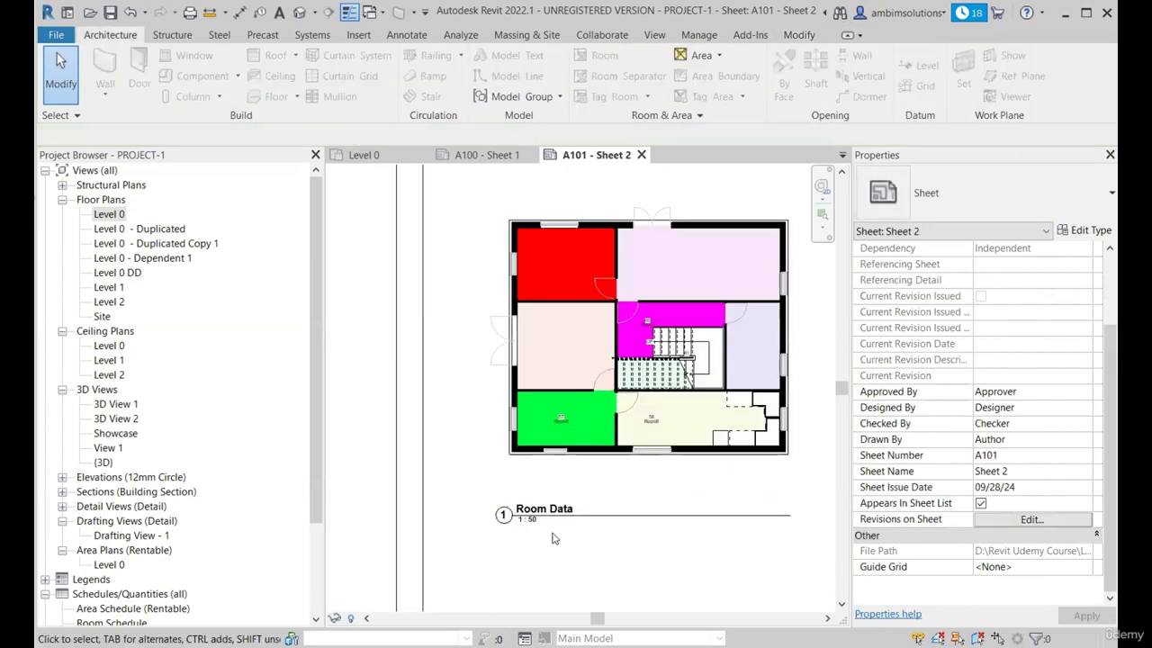
Activate the Room Data floor plan viewport on sheet A101 for editing.
scroll(560, 388, "down", 4)
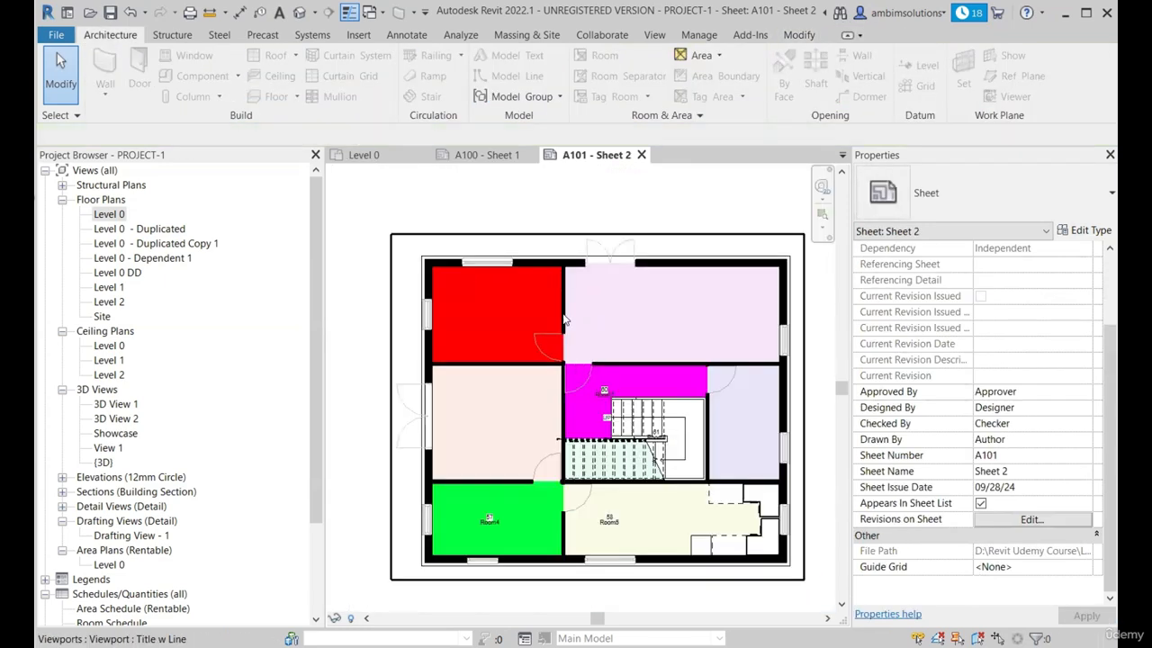
scroll(509, 373, "up", 3)
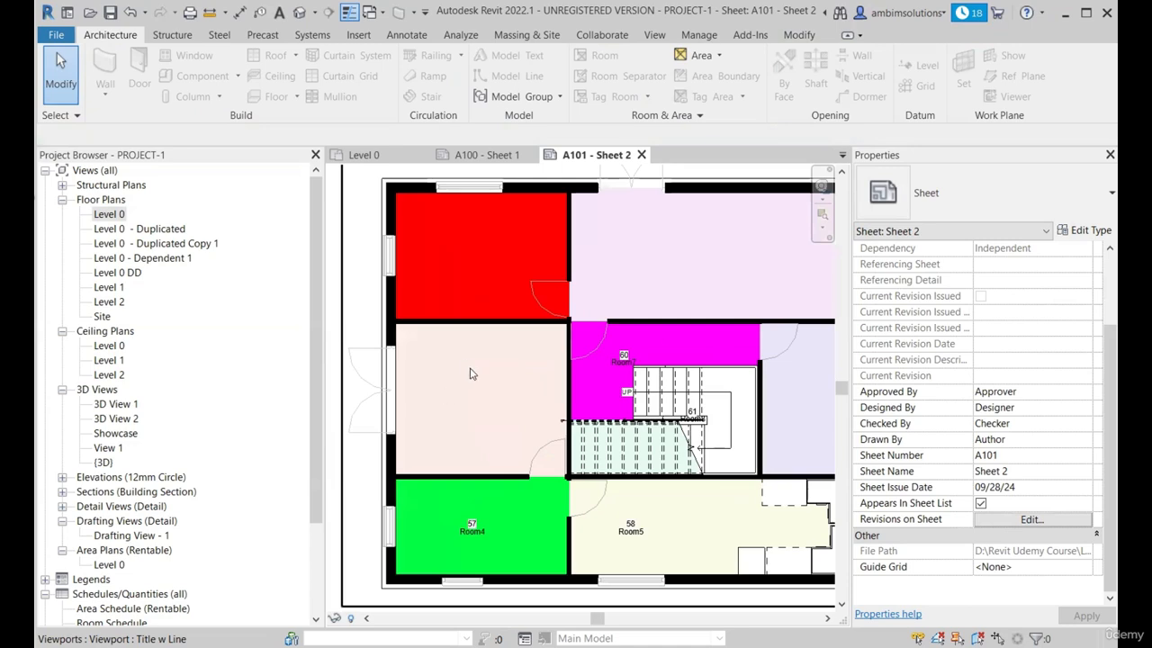
scroll(477, 376, "down", 2)
scroll(605, 485, "down", 2)
scroll(540, 306, "up", 2)
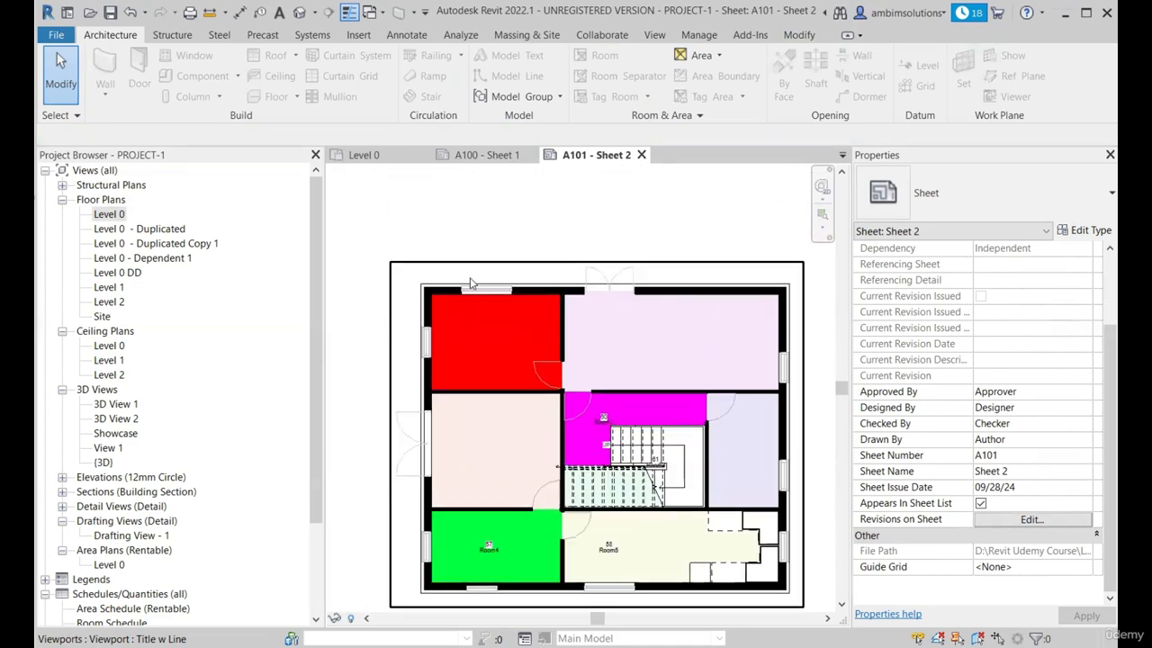
double_click(471, 280)
scroll(494, 296, "down", 2)
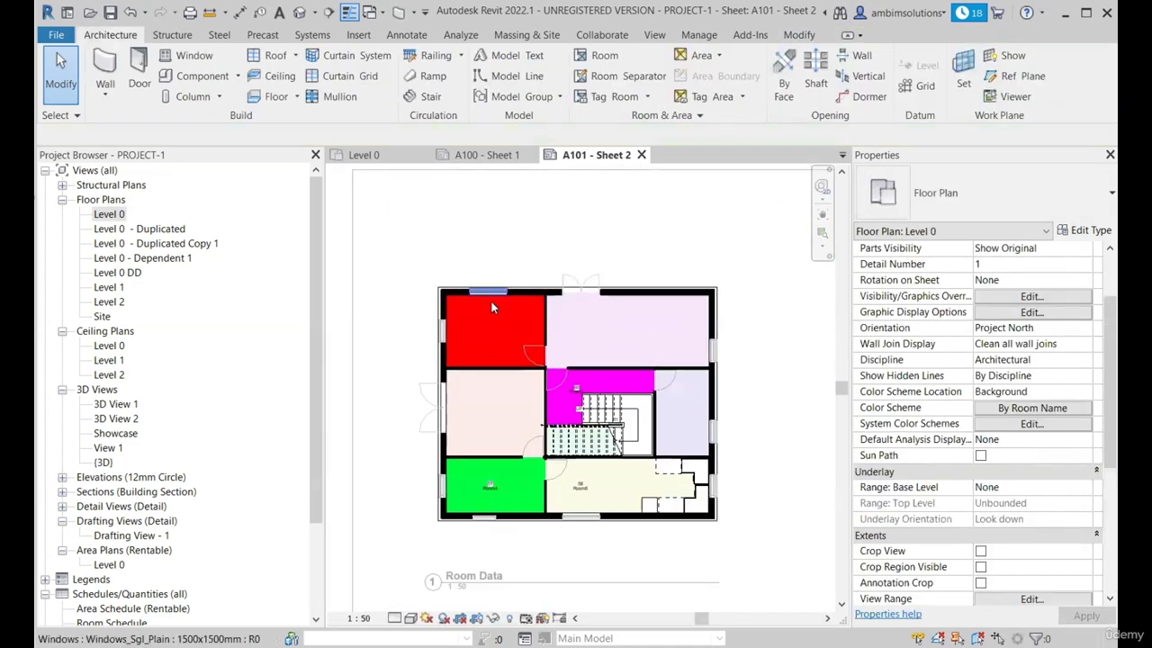
Place a By Room Name color fill legend beside the right-hand wall of the Level 0 floor plan.
scroll(578, 362, "down", 2)
scroll(690, 385, "up", 1)
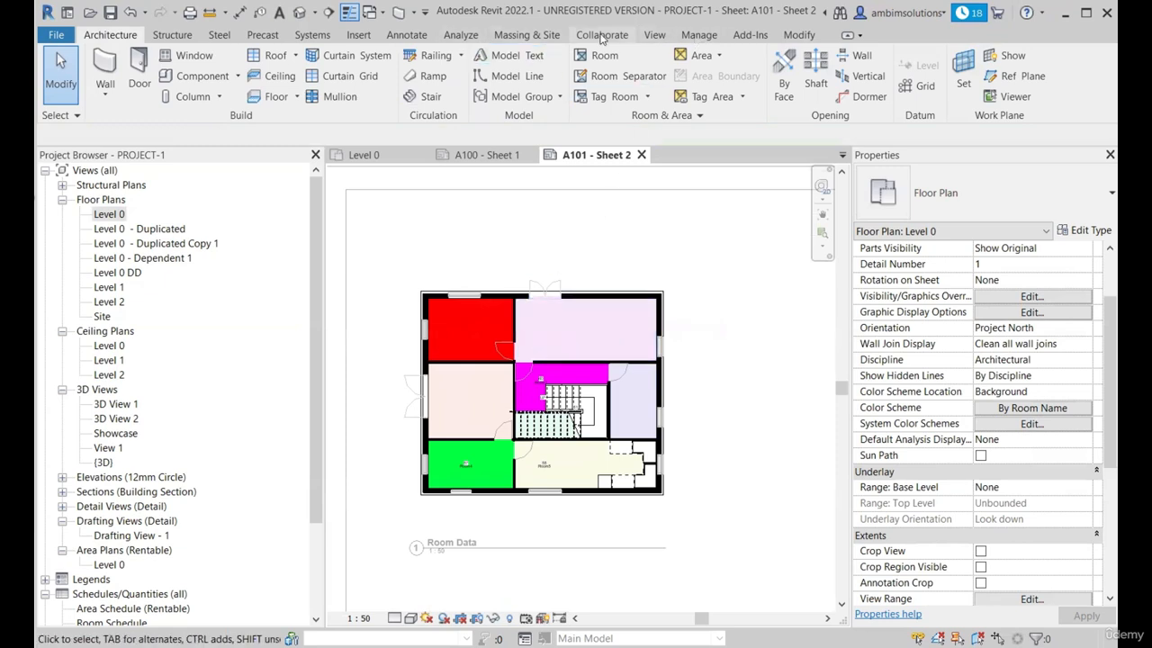
left_click(654, 34)
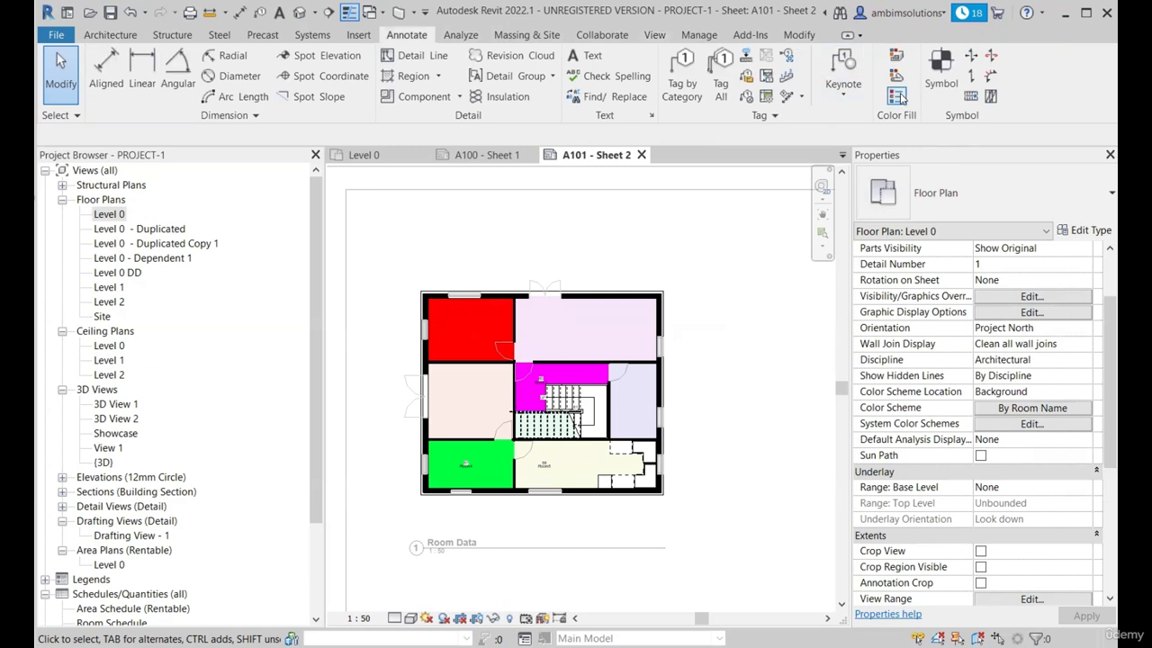
left_click(898, 96)
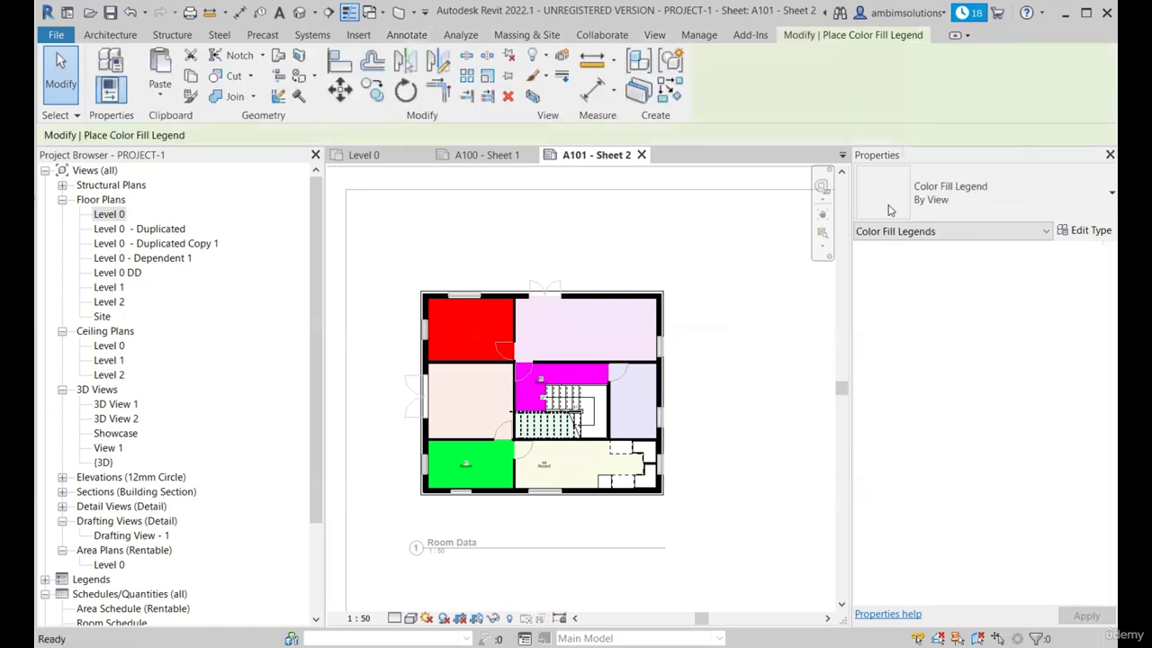
scroll(699, 376, "up", 5)
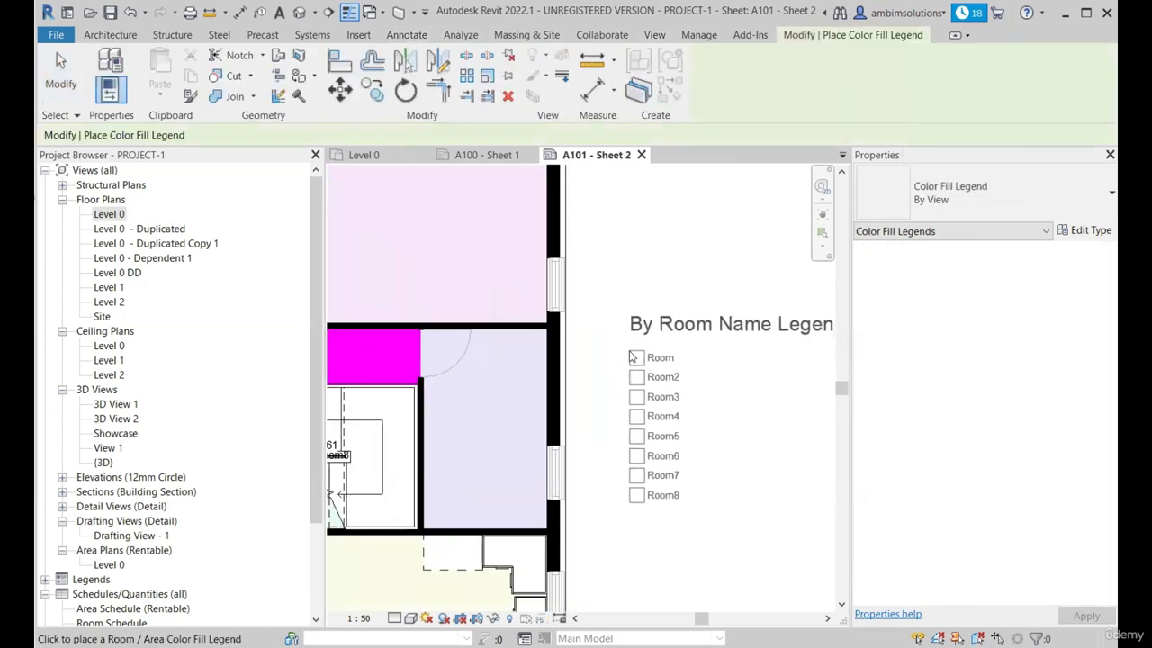
left_click(633, 358)
scroll(633, 360, "down", 5)
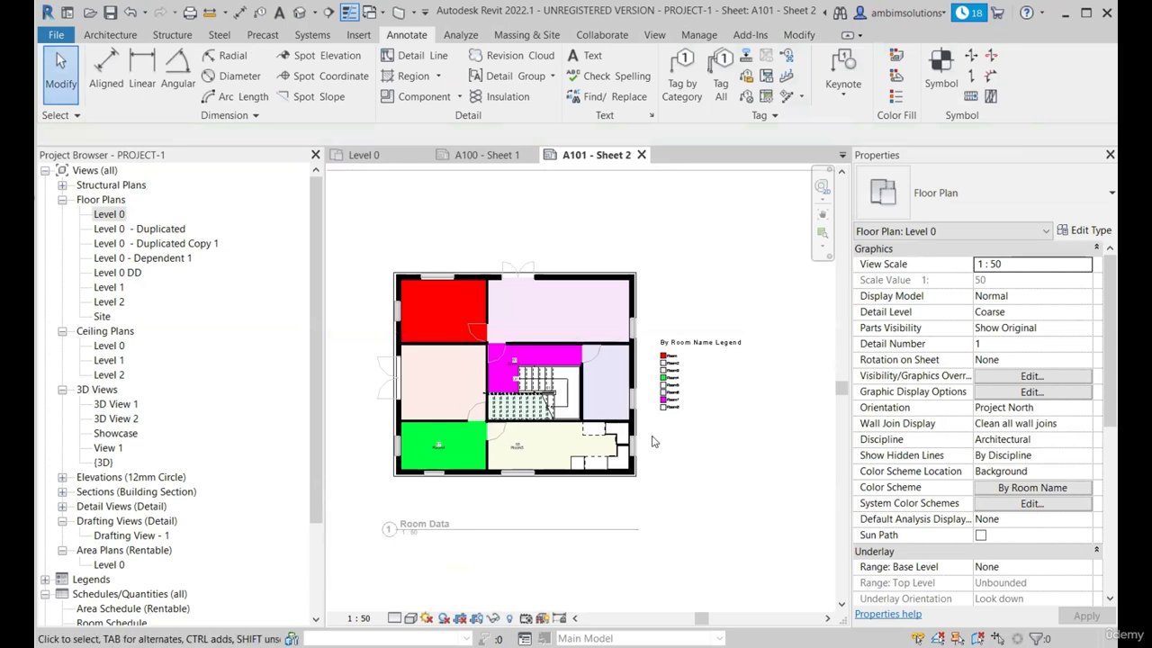
Compare the color fill legend's entries with the room colors and room tags in the plan.
scroll(643, 367, "up", 5)
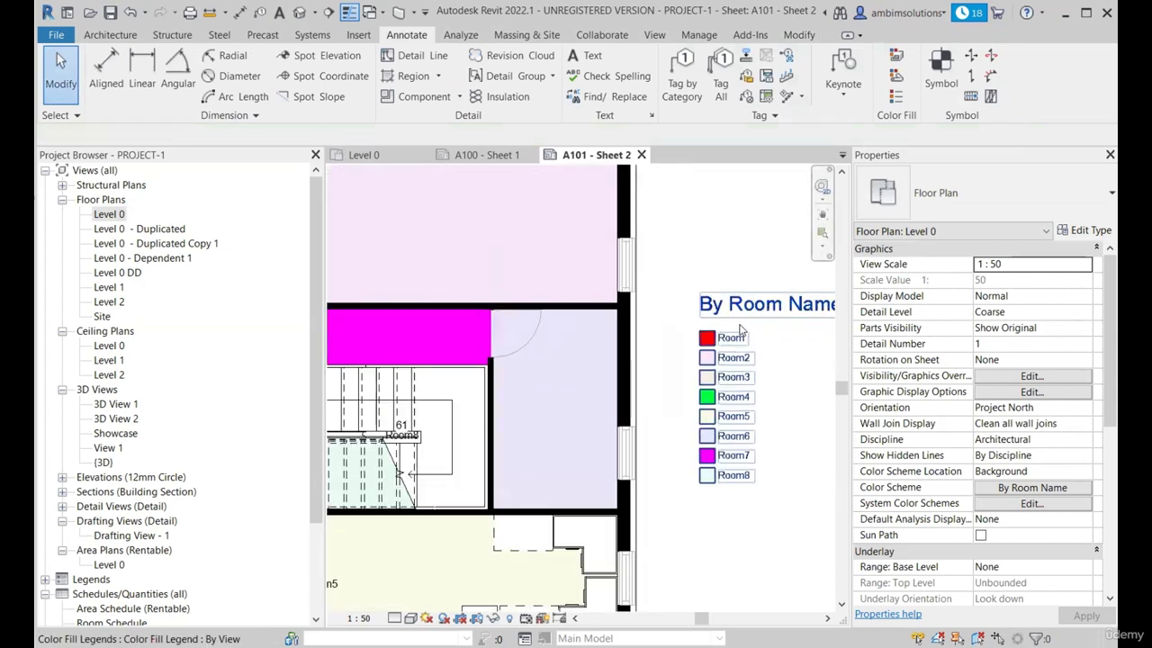
scroll(740, 332, "down", 5)
scroll(746, 455, "up", 5)
scroll(741, 356, "up", 2)
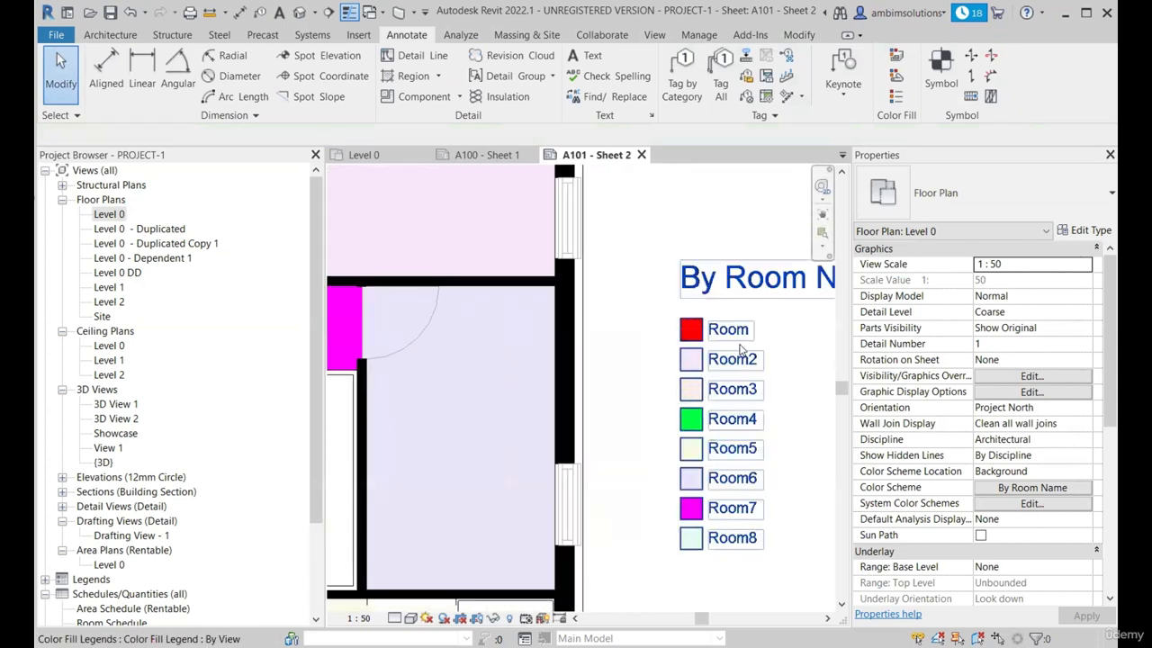
scroll(766, 533, "down", 5)
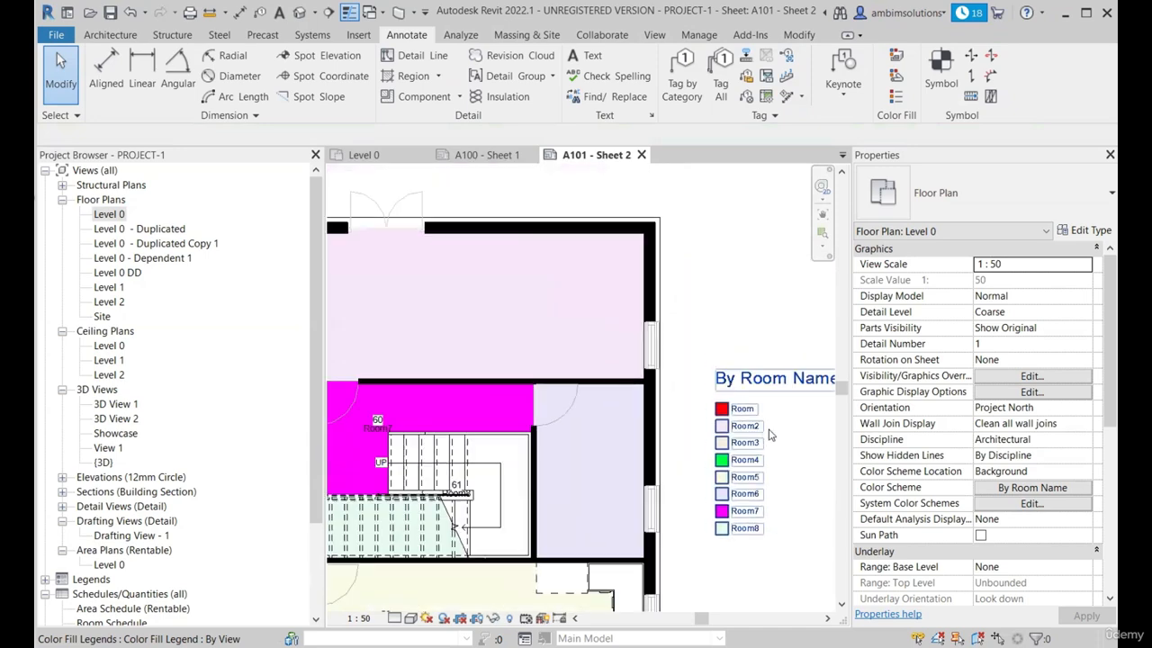
scroll(505, 378, "up", 3)
scroll(516, 315, "down", 2)
scroll(576, 414, "up", 1)
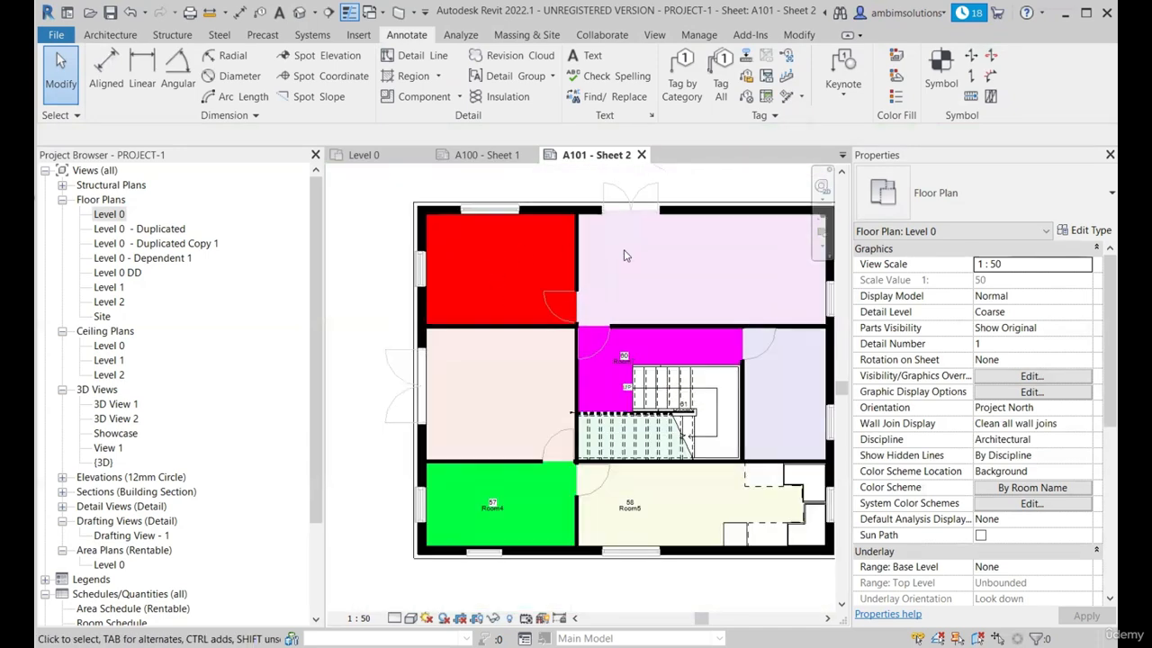
scroll(634, 520, "up", 2)
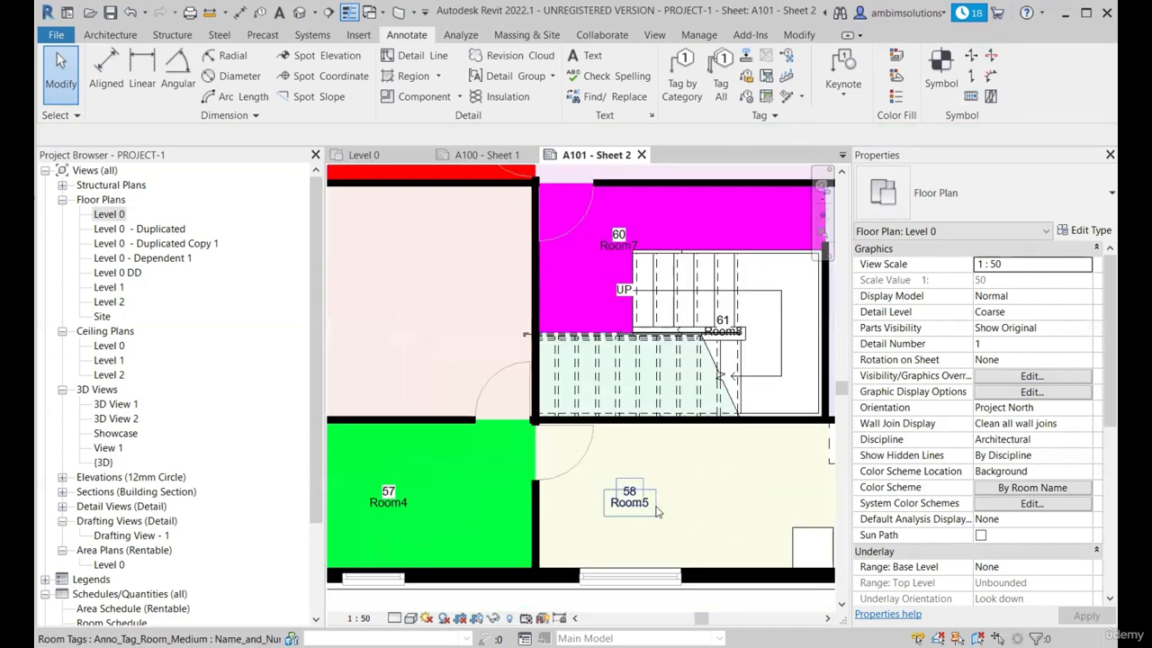
scroll(630, 518, "down", 2)
scroll(516, 340, "down", 1)
scroll(516, 341, "down", 1)
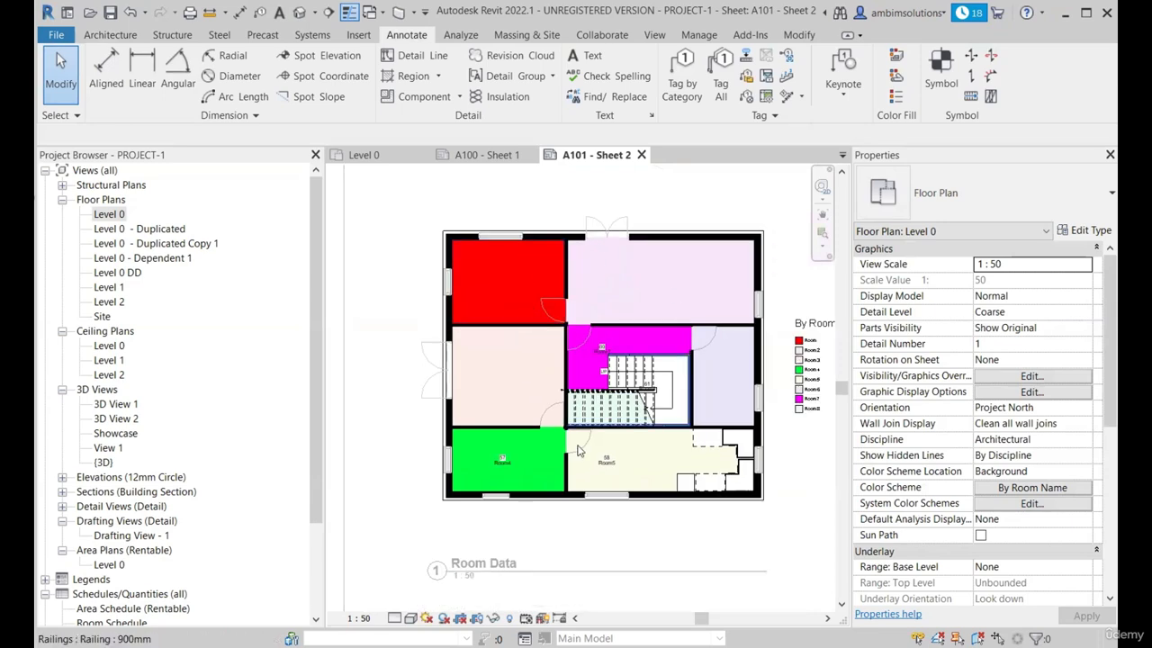
scroll(409, 184, "up", 2)
scroll(407, 184, "down", 2)
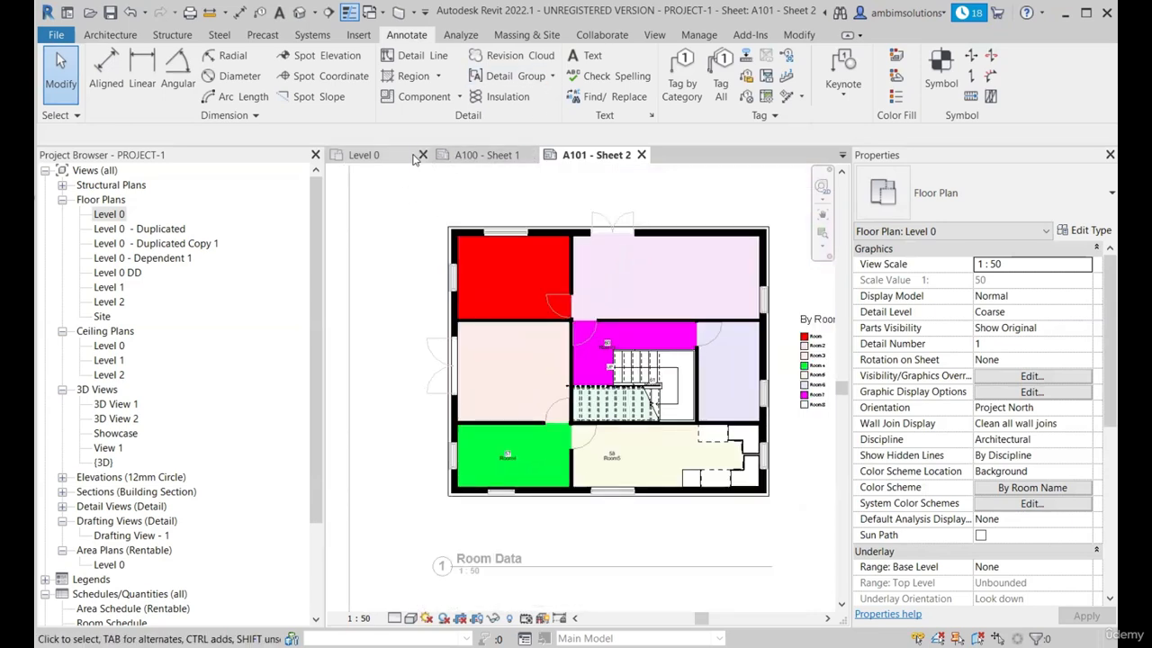
left_click(683, 76)
scroll(508, 326, "up", 1)
scroll(509, 326, "up", 1)
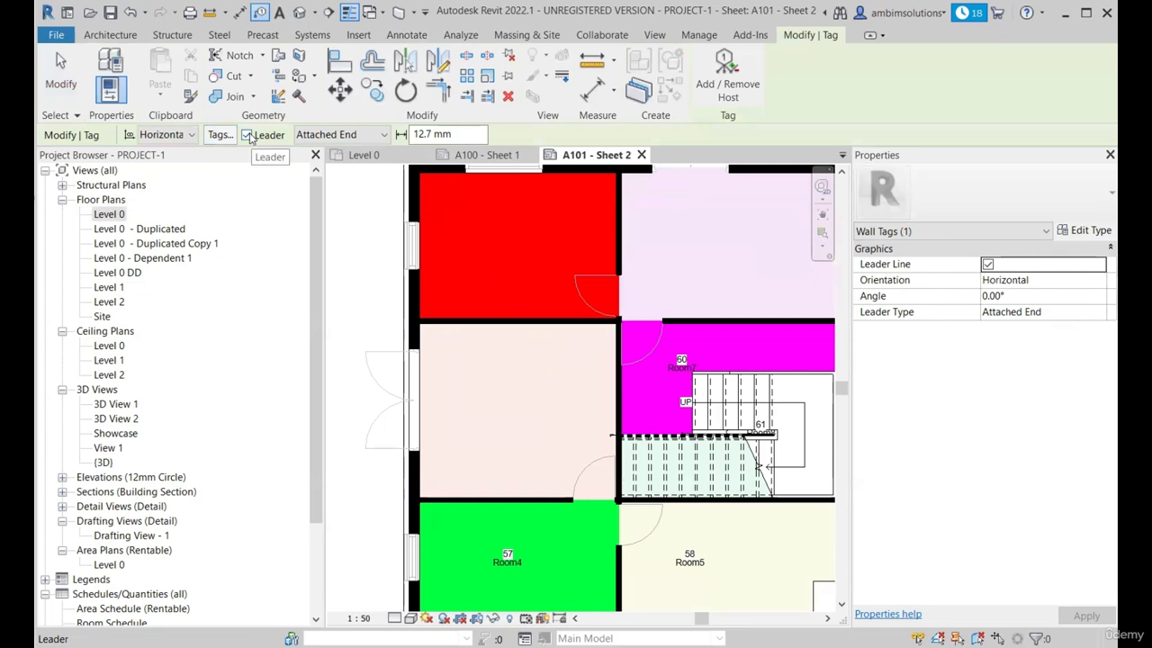
left_click(246, 135)
scroll(496, 236, "down", 1)
scroll(518, 266, "up", 1)
scroll(541, 264, "down", 1)
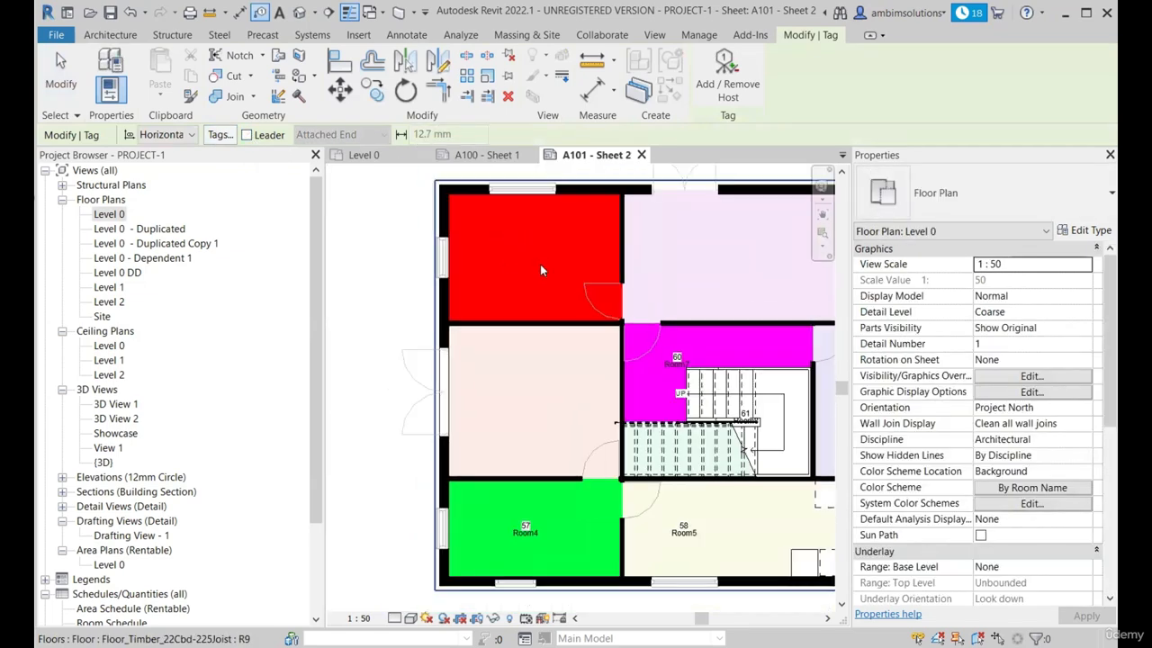
scroll(540, 264, "up", 1)
scroll(541, 243, "down", 1)
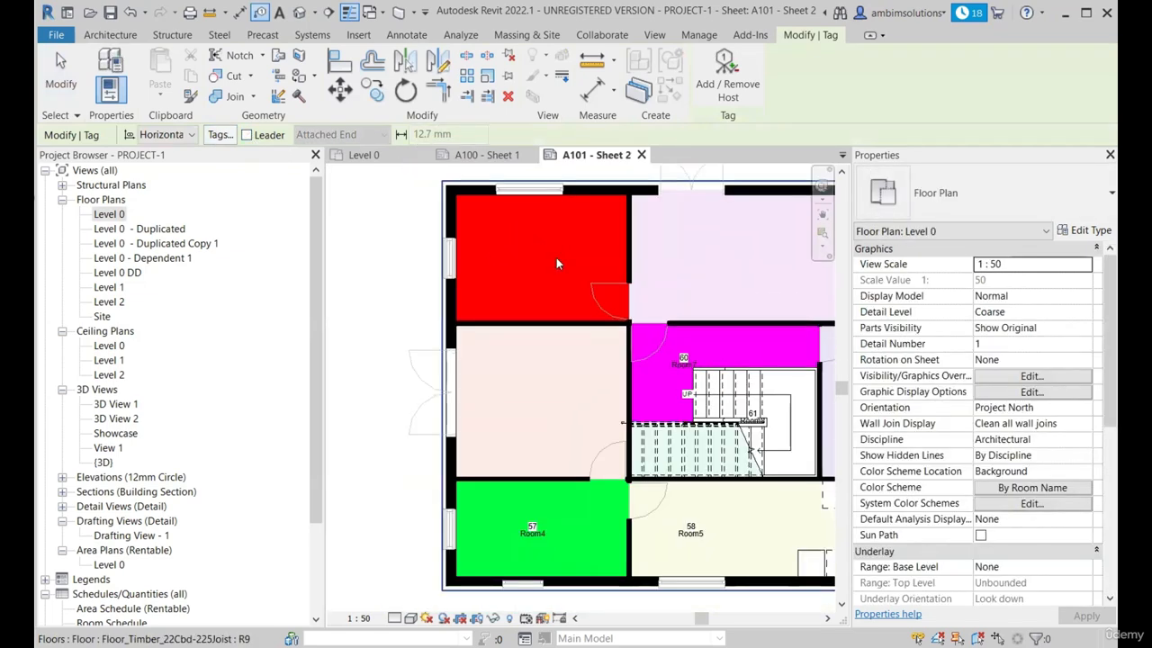
scroll(523, 252, "down", 2)
scroll(540, 288, "up", 1)
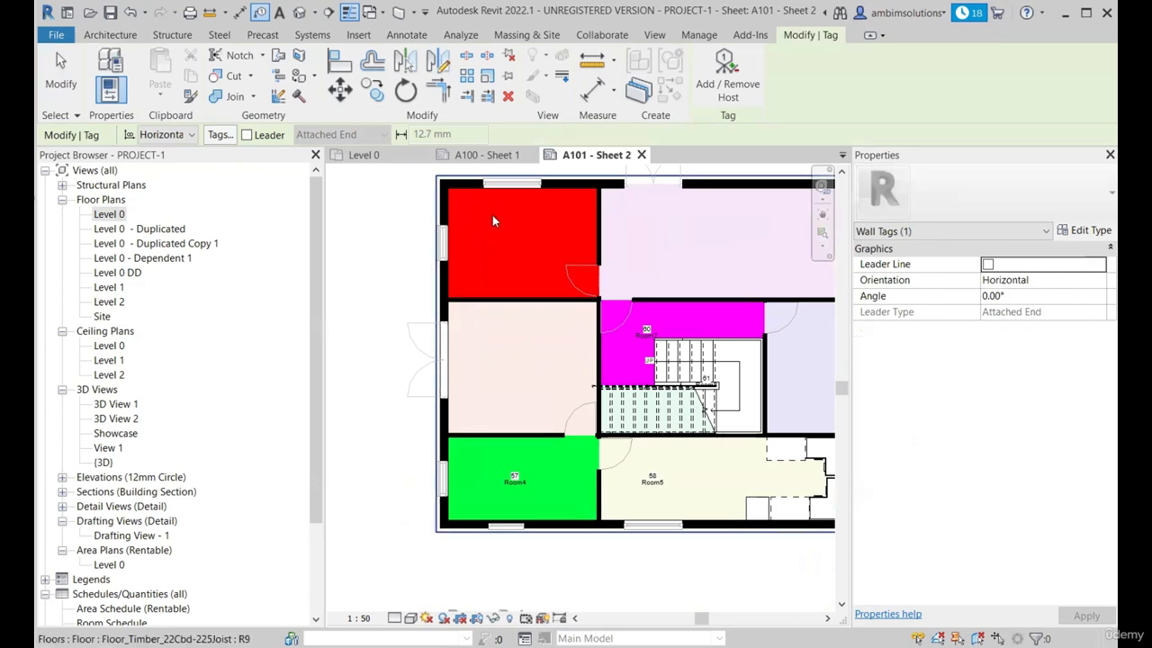
key("Escape")
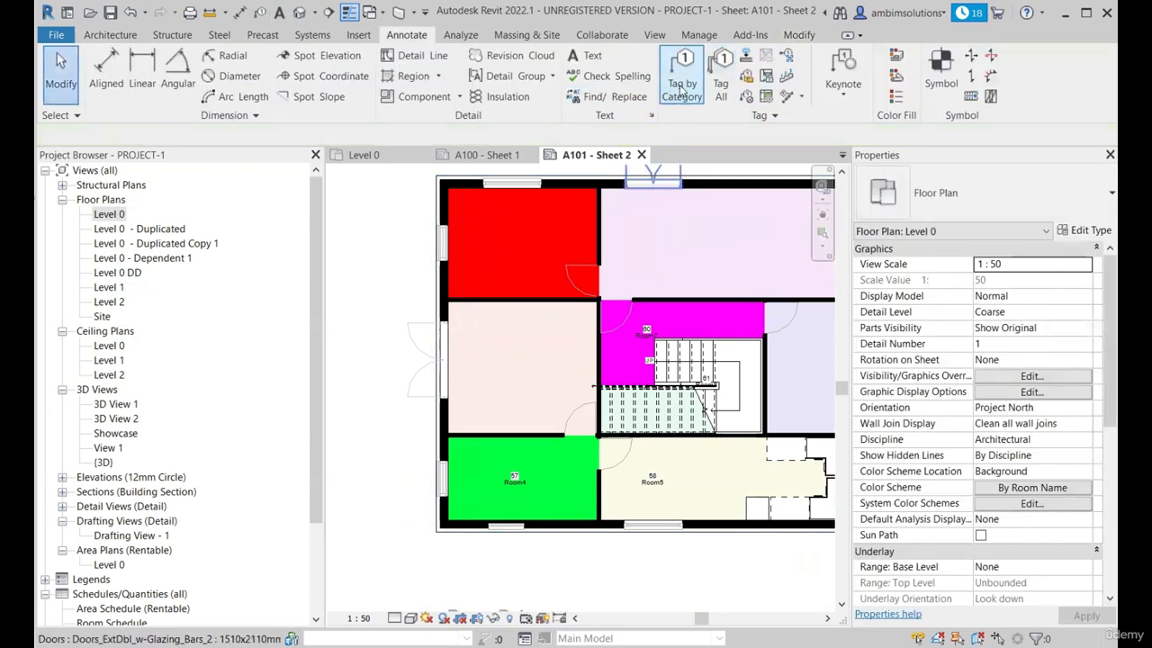
Place horizontal room tags without leaders in the untagged rooms Room, Room2, Room3 and Room6 of the floor plan.
scroll(516, 222, "up", 1)
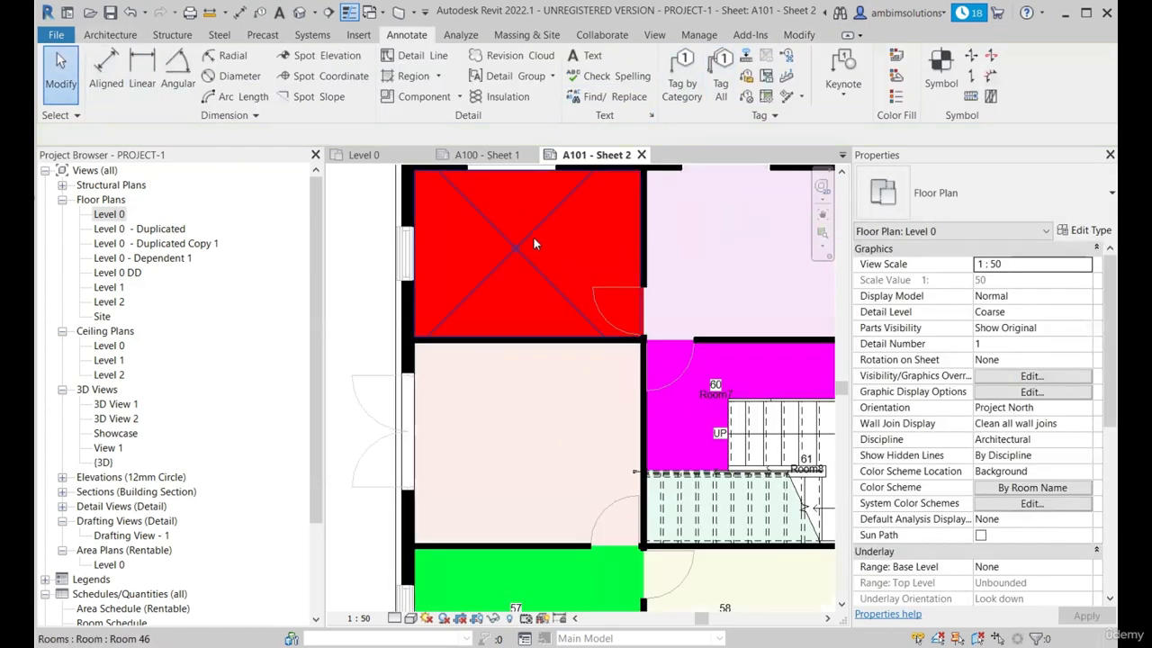
left_click(110, 34)
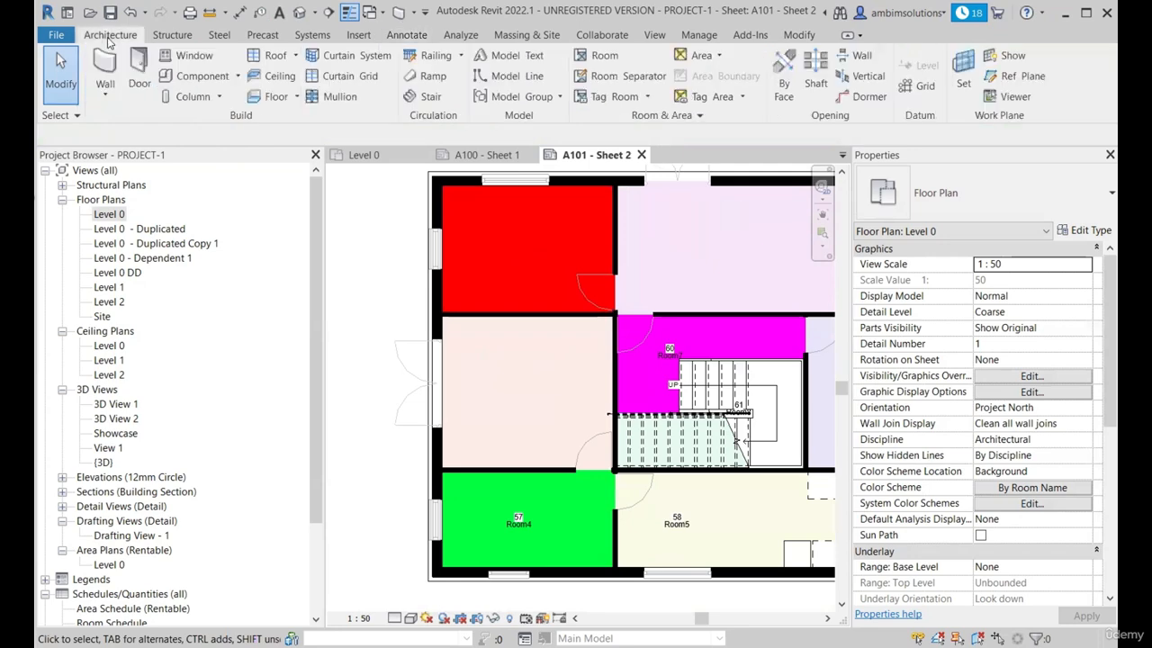
left_click(621, 96)
scroll(531, 238, "up", 2)
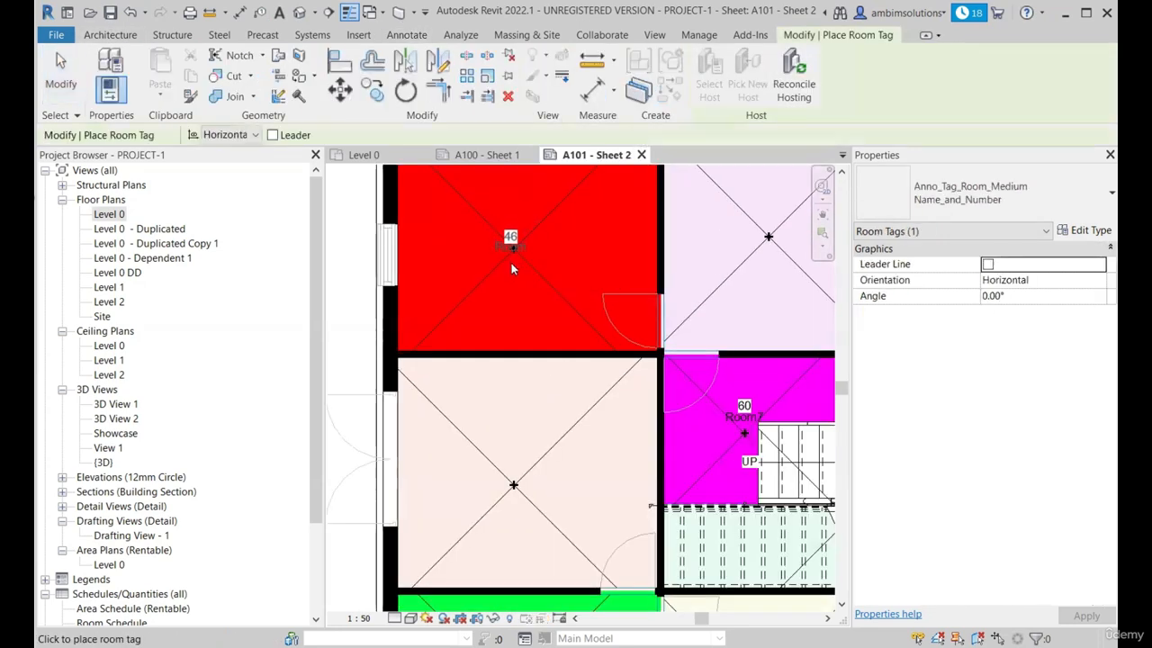
scroll(471, 274, "down", 3)
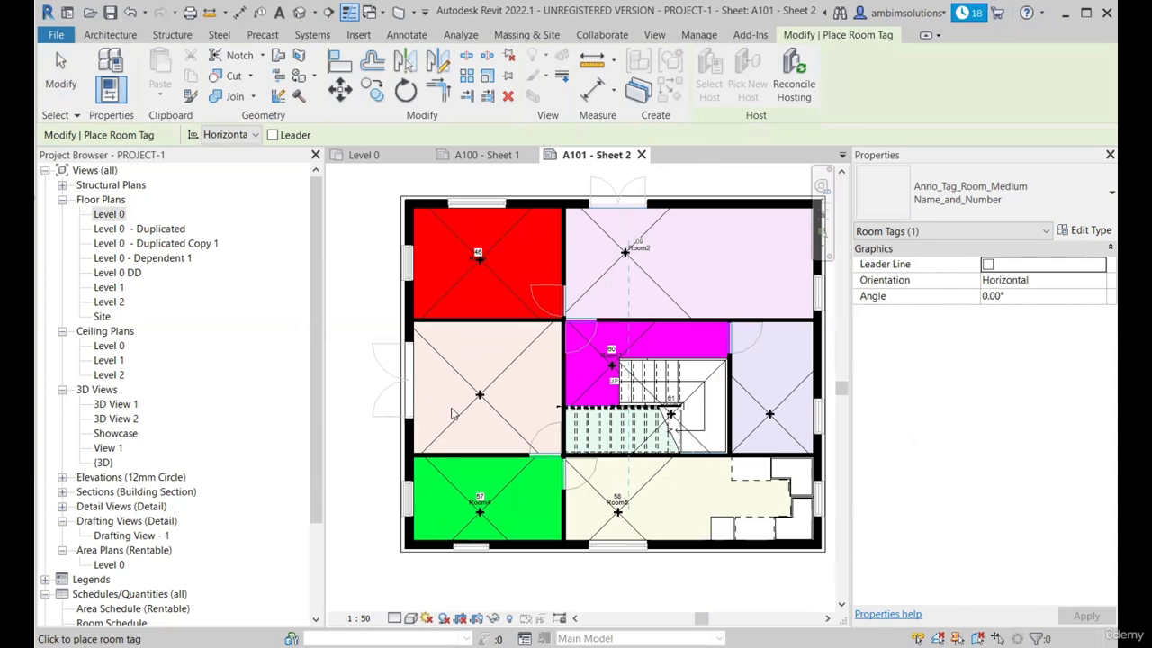
scroll(629, 396, "up", 2)
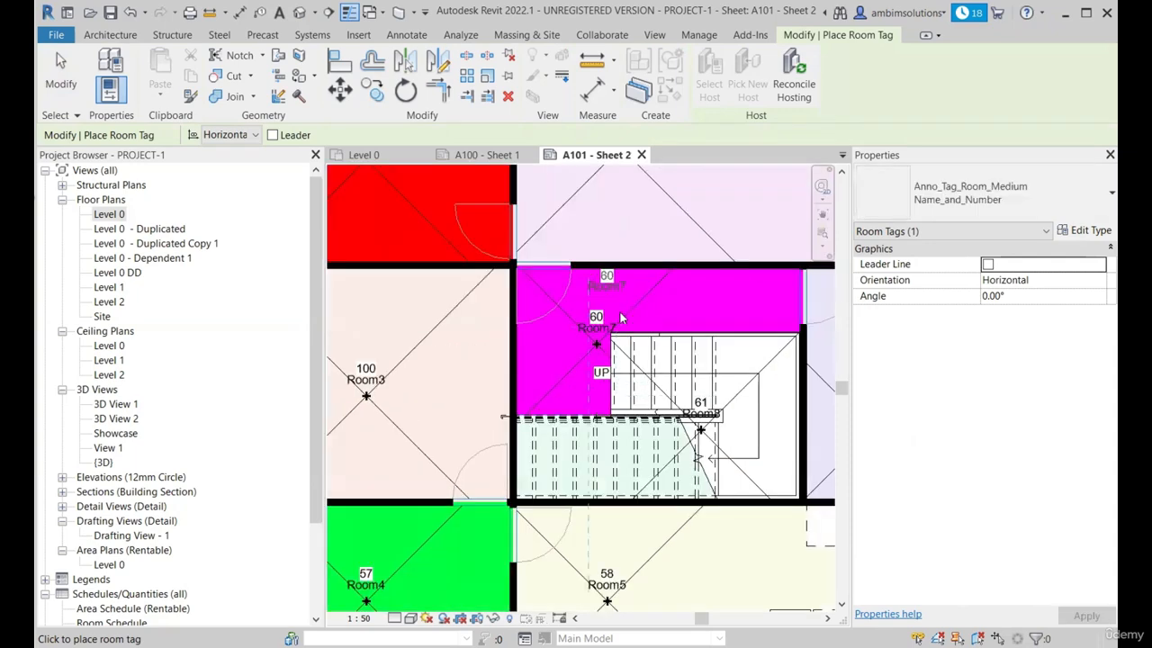
scroll(568, 331, "down", 3)
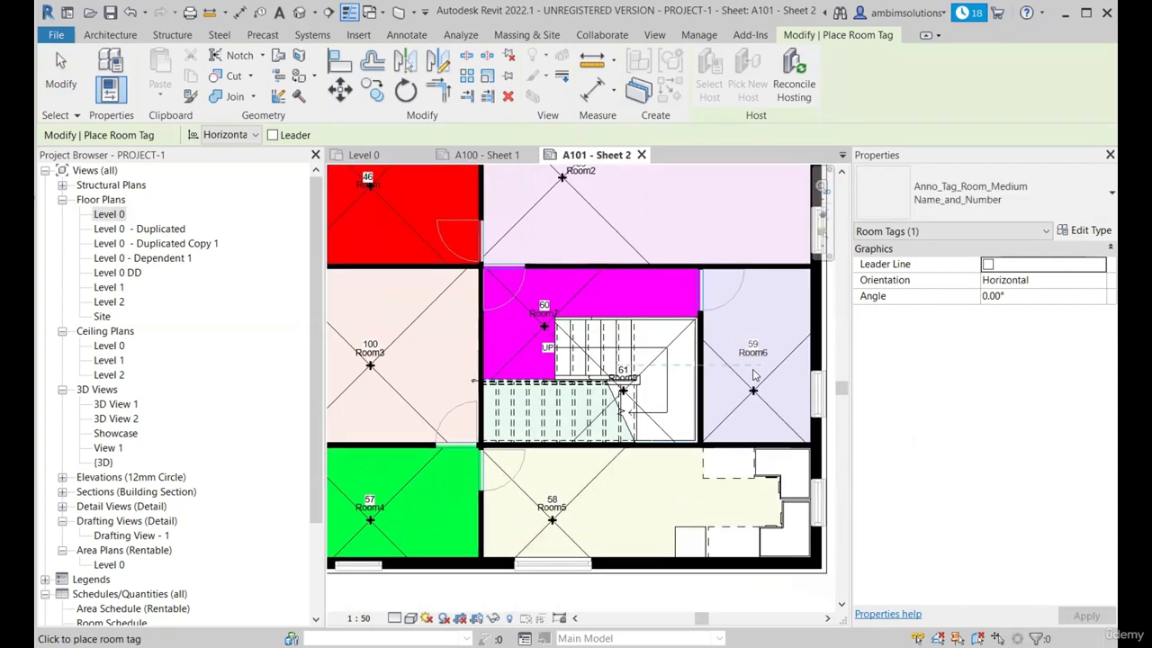
scroll(642, 459, "up", 3)
scroll(642, 459, "down", 3)
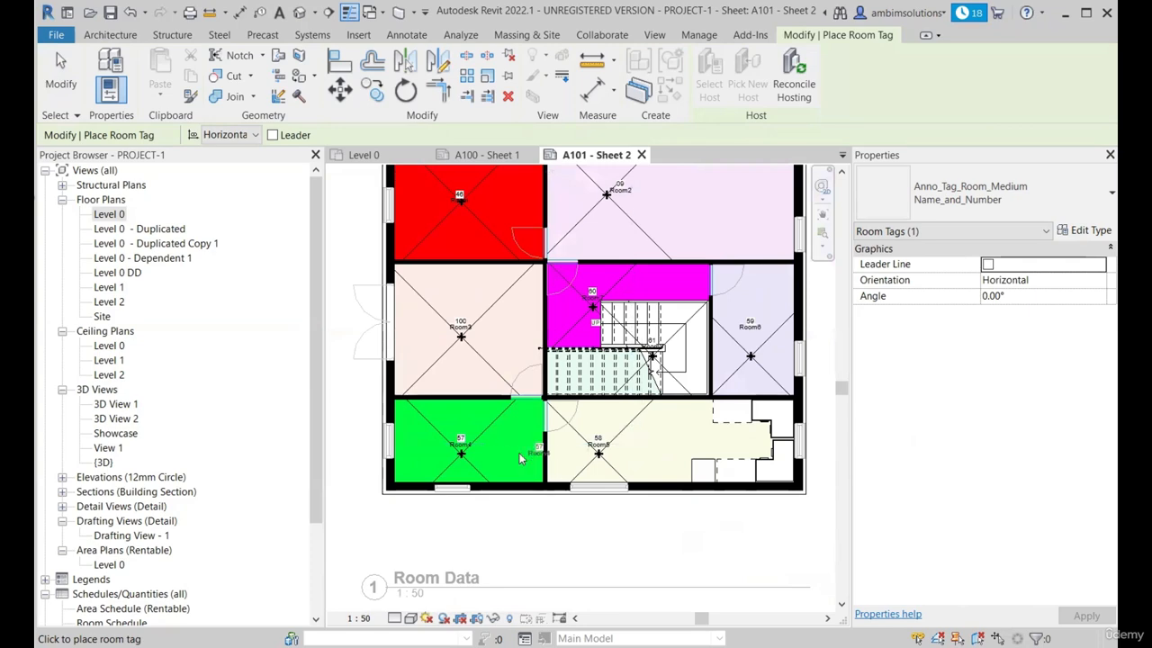
scroll(520, 459, "down", 3)
scroll(561, 369, "up", 4)
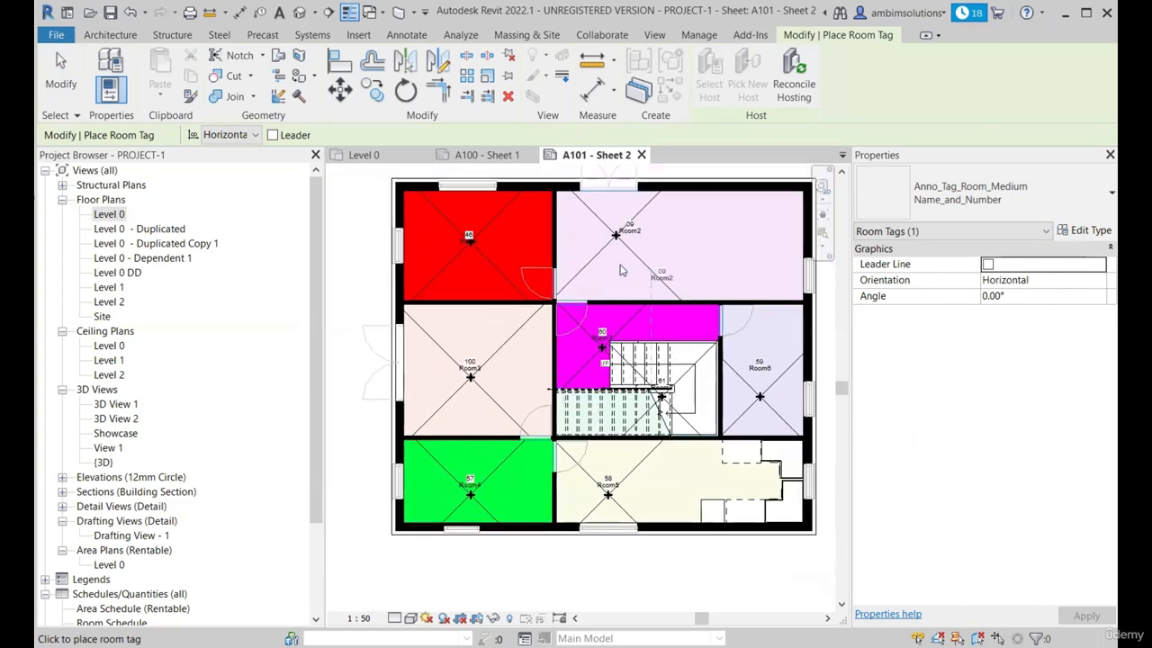
scroll(599, 425, "up", 2)
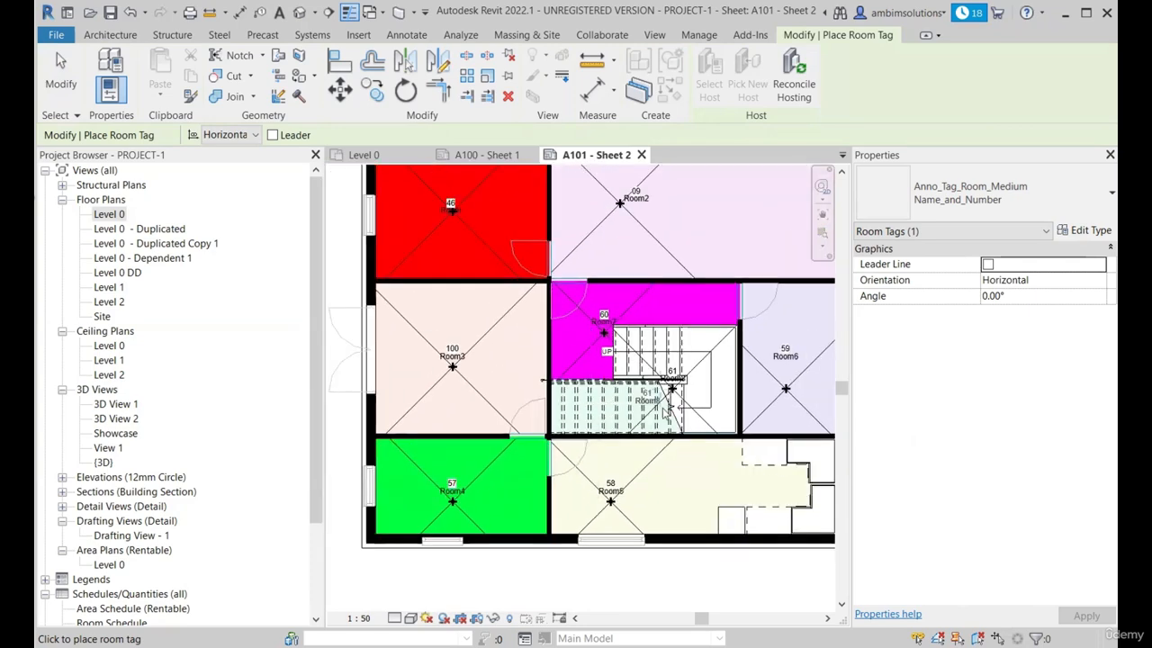
Tag Room8 over the lower stair flight and delete its original tag that overlaps the stair lines.
scroll(684, 382, "up", 2)
key("Escape")
left_click(690, 343)
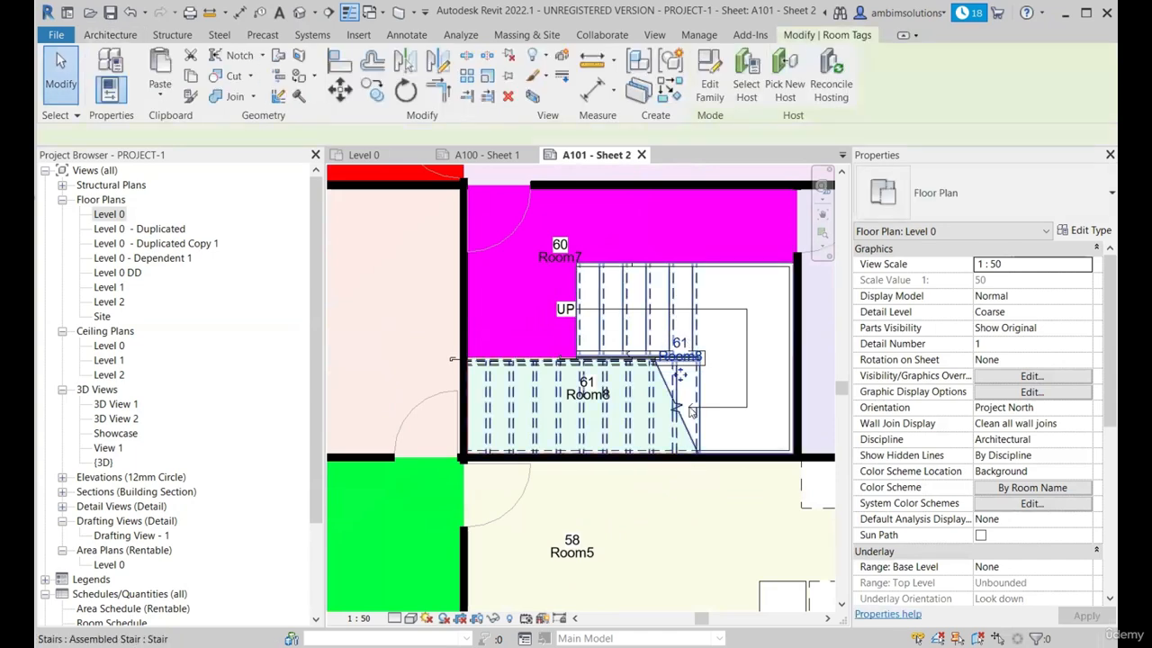
scroll(690, 360, "down", 2)
scroll(706, 365, "up", 2)
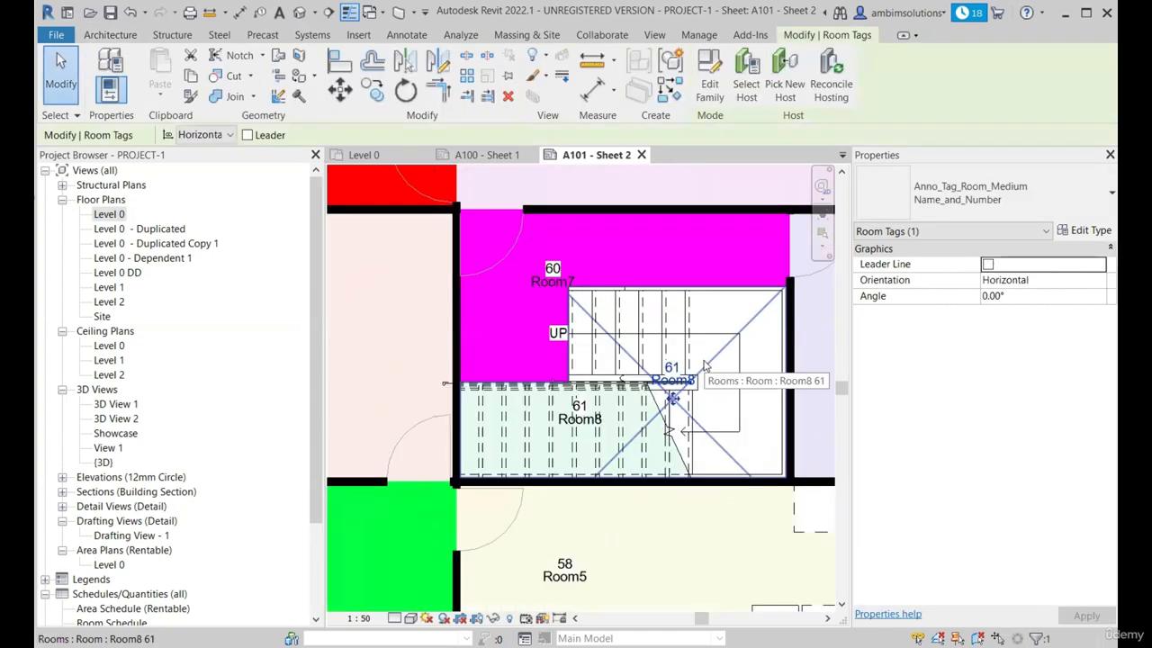
key("Delete")
scroll(595, 448, "down", 4)
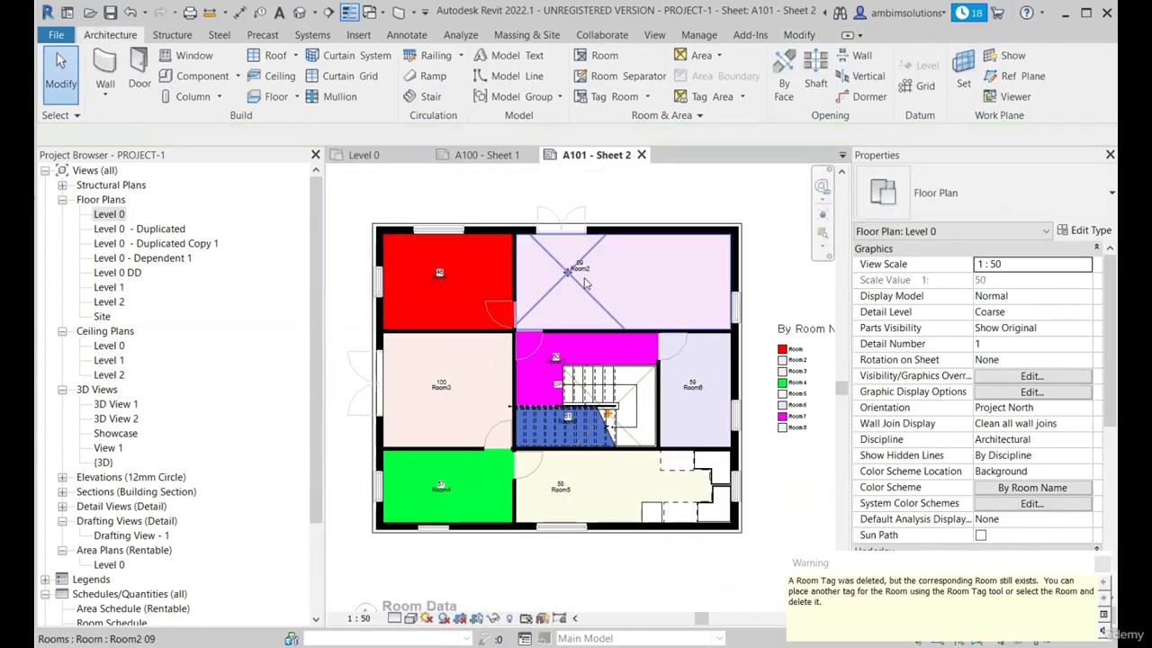
Deactivate the Room Data floor plan view to return to editing sheet A101.
scroll(488, 423, "up", 2)
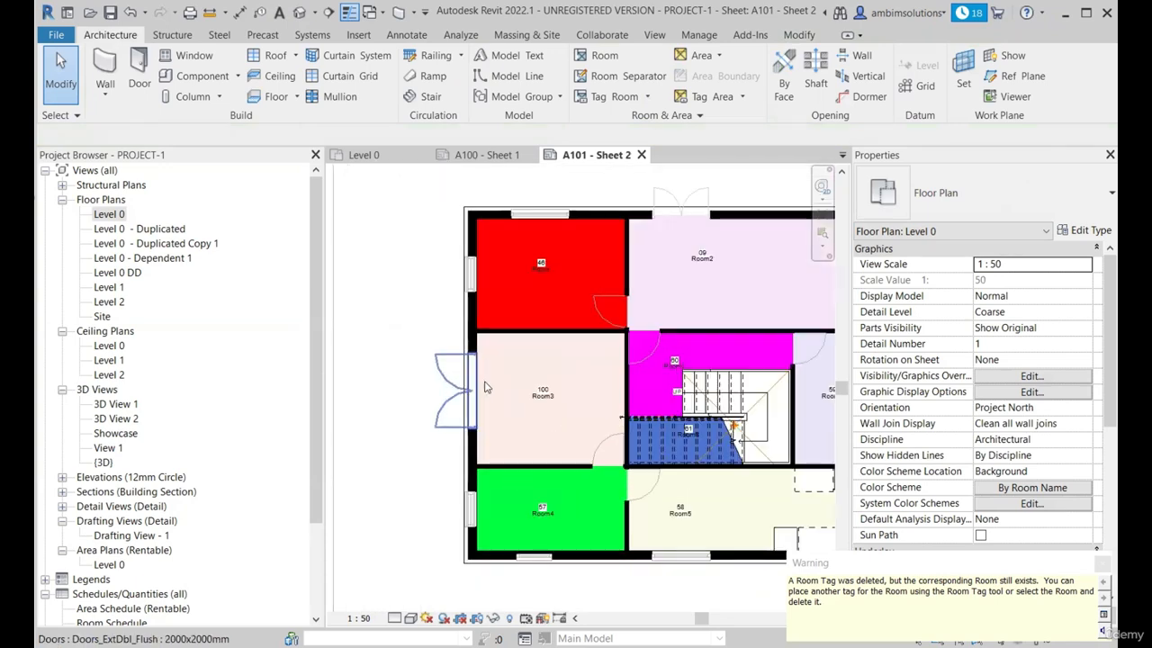
scroll(630, 383, "down", 1)
scroll(796, 330, "up", 2)
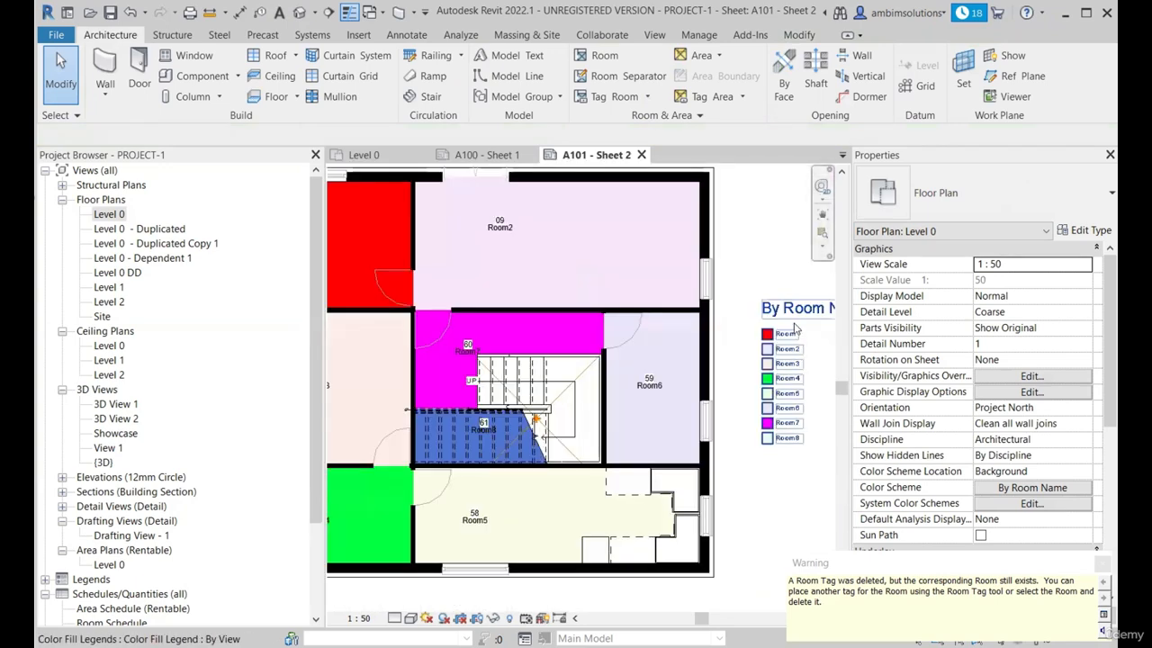
scroll(801, 445, "down", 1)
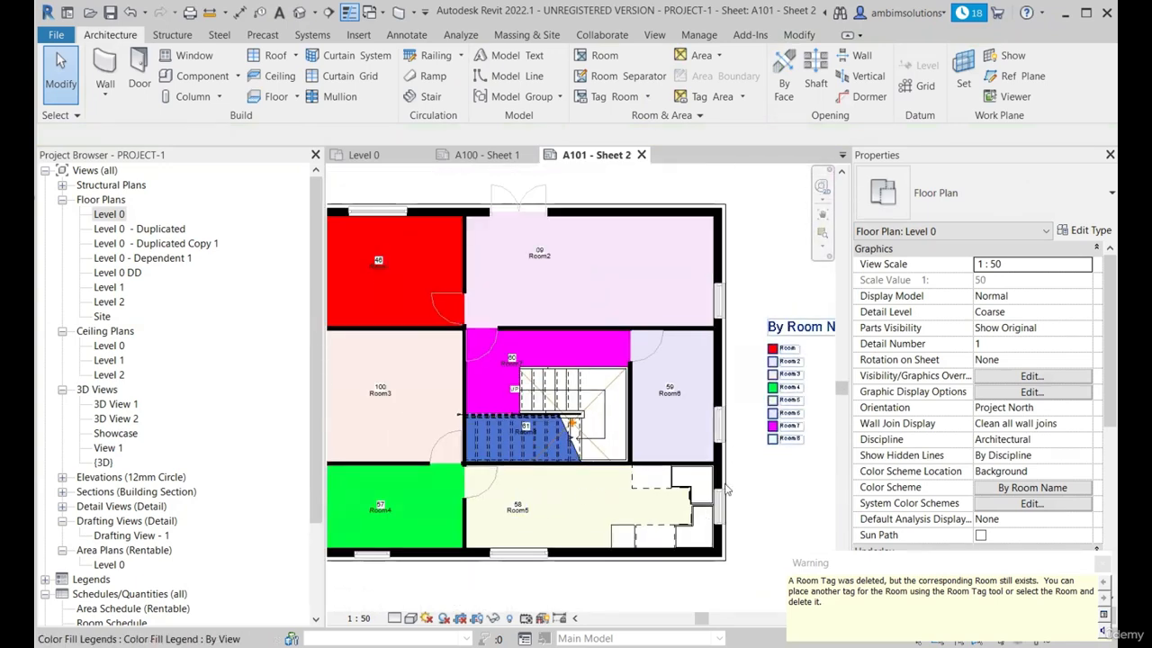
scroll(682, 399, "down", 2)
right_click(718, 271)
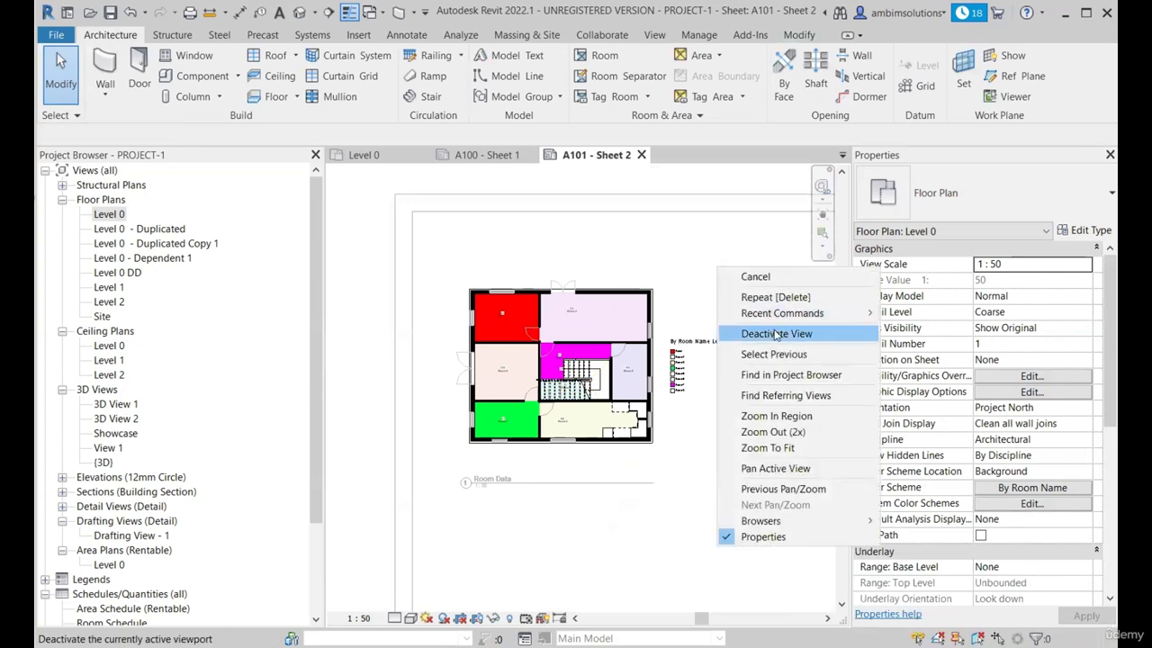
left_click(757, 331)
Examine the Room Data viewport's plan, color legend and title in relation to the sheet A101 layout.
scroll(711, 387, "up", 2)
scroll(707, 374, "down", 1)
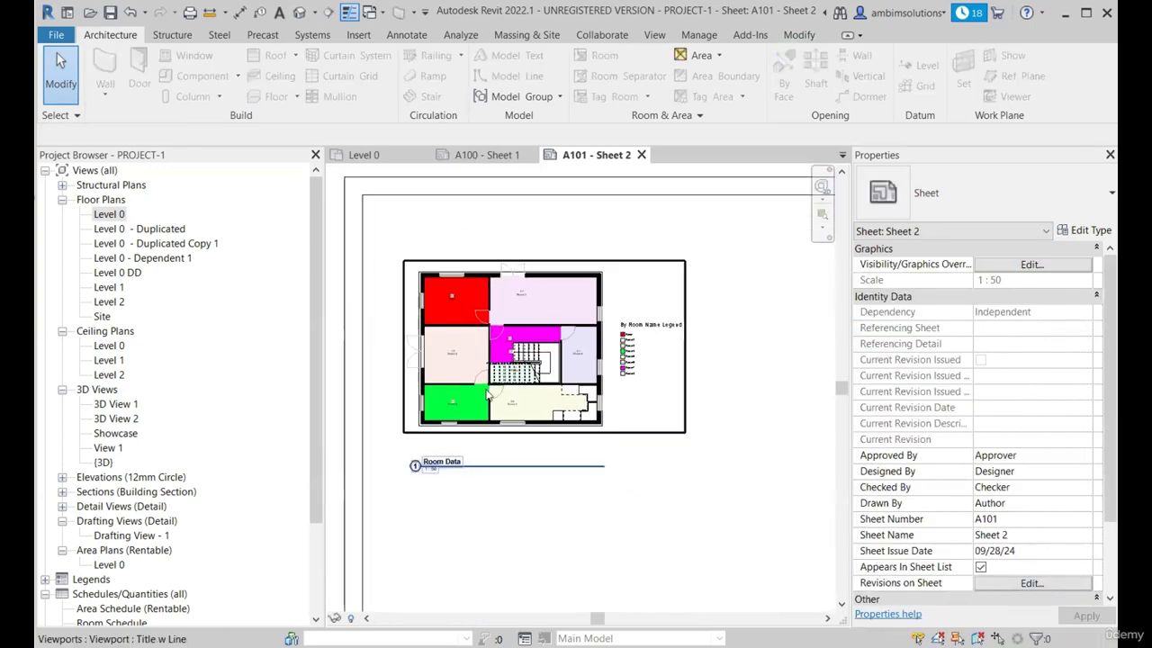
scroll(586, 433, "down", 2)
scroll(491, 391, "up", 2)
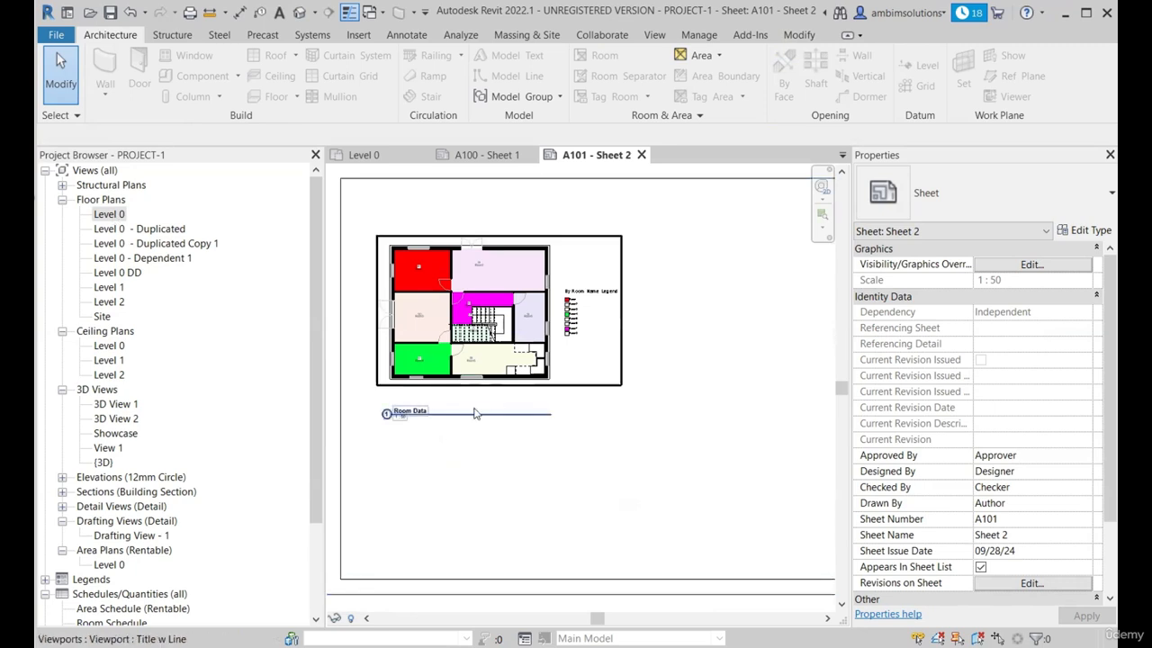
scroll(514, 442, "down", 2)
scroll(629, 451, "up", 2)
scroll(468, 328, "down", 1)
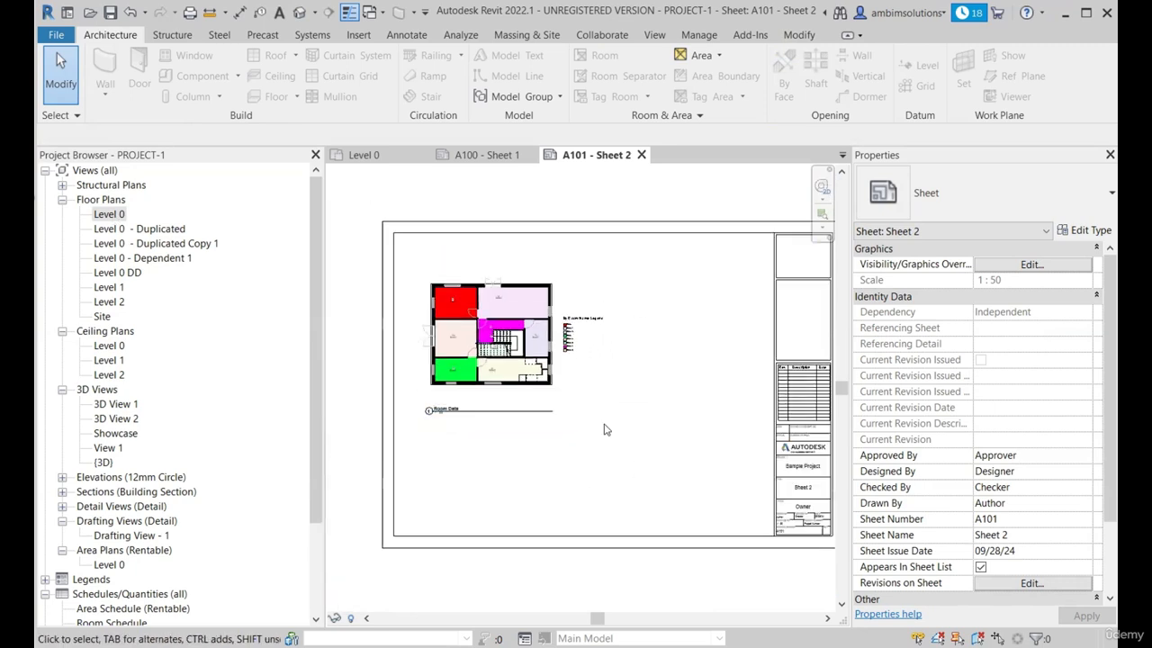
scroll(604, 429, "up", 2)
scroll(682, 433, "down", 1)
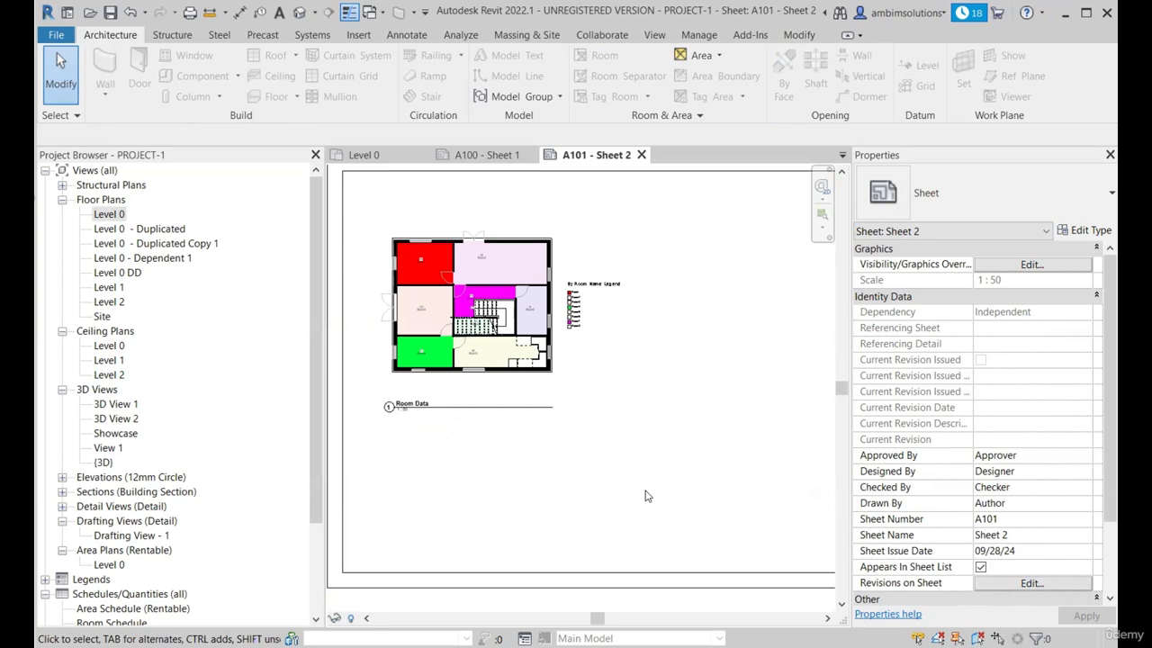
scroll(628, 468, "down", 1)
scroll(567, 399, "up", 1)
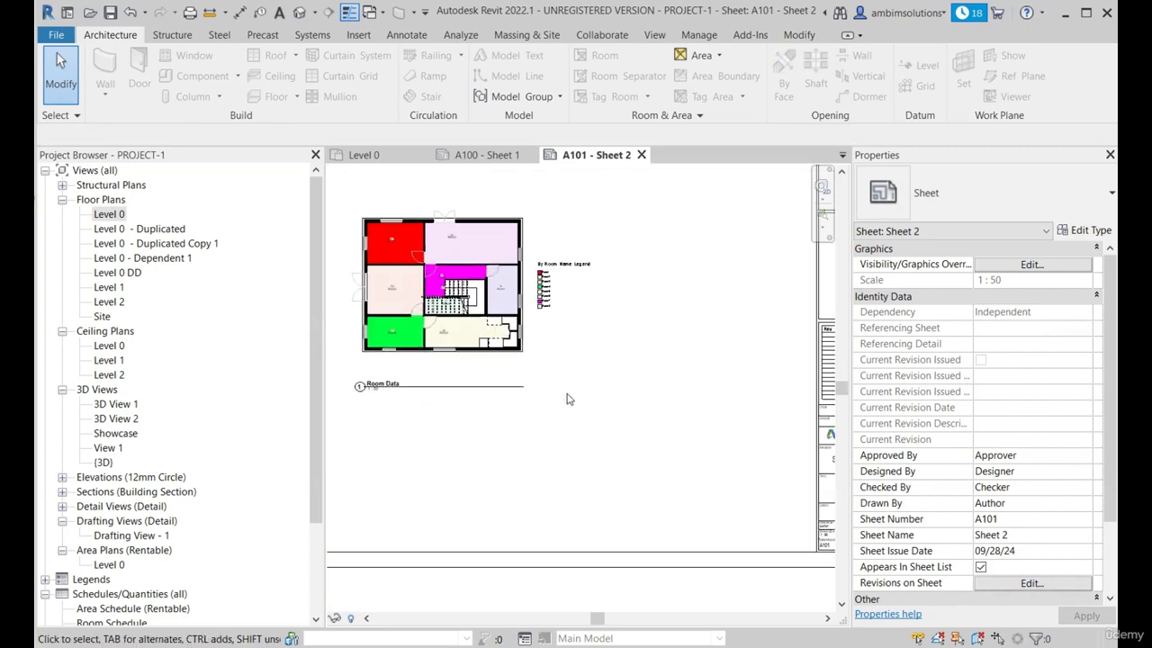
Switch to sheet A100 - Sheet 1 and activate its Ground Floor Plan viewport for editing.
left_click(491, 157)
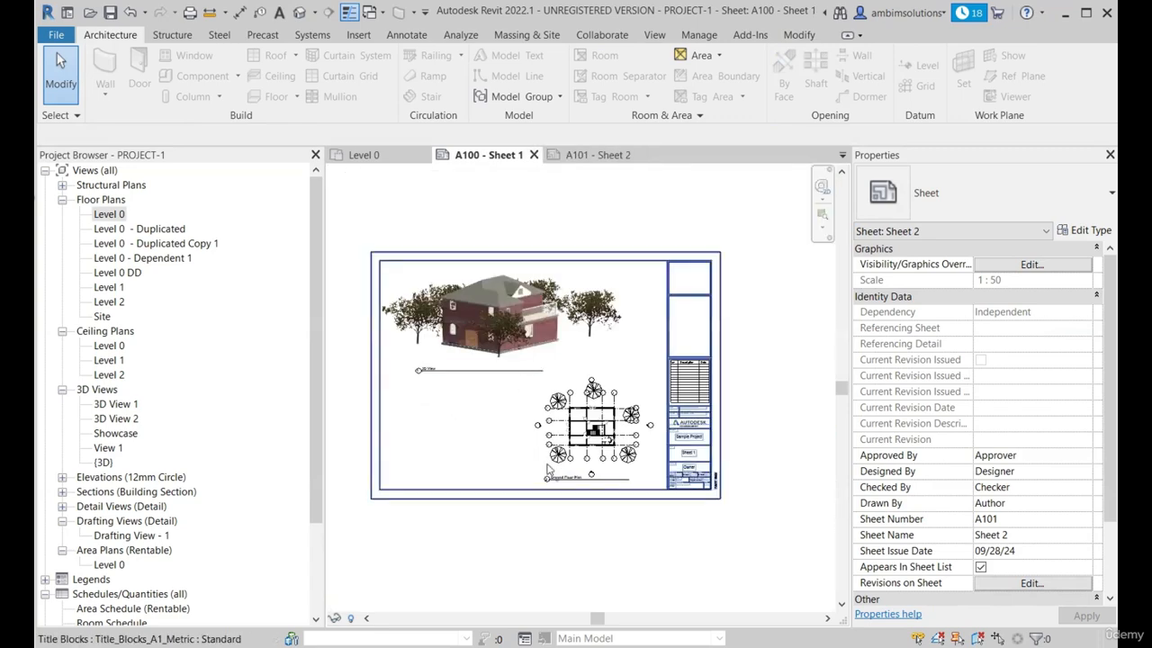
scroll(577, 432, "up", 1)
scroll(699, 475, "up", 1)
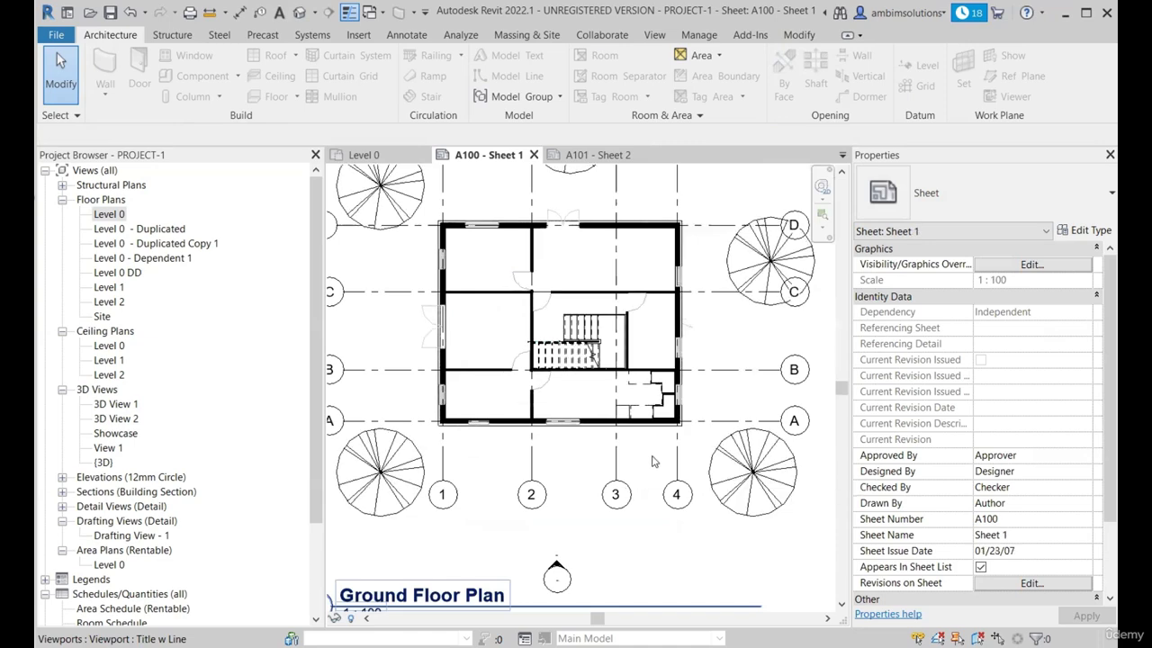
double_click(656, 463)
Examine the walls, windows, stairs and grid lines of the activated Ground Floor Plan on the sheet.
scroll(652, 455, "down", 1)
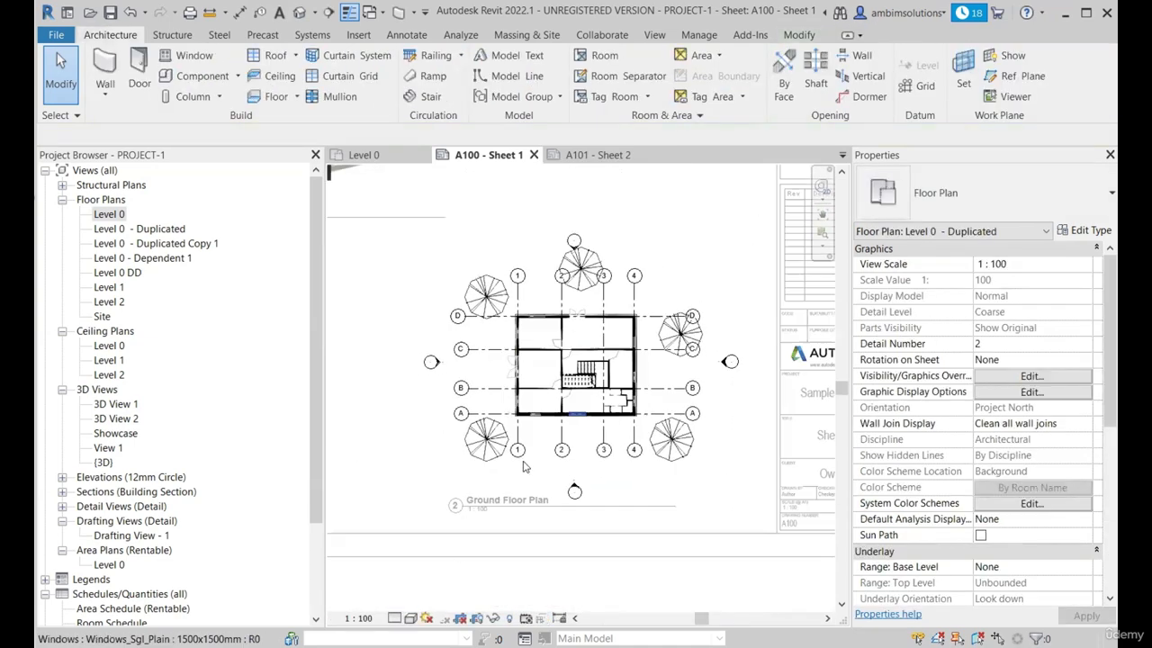
scroll(551, 360, "up", 2)
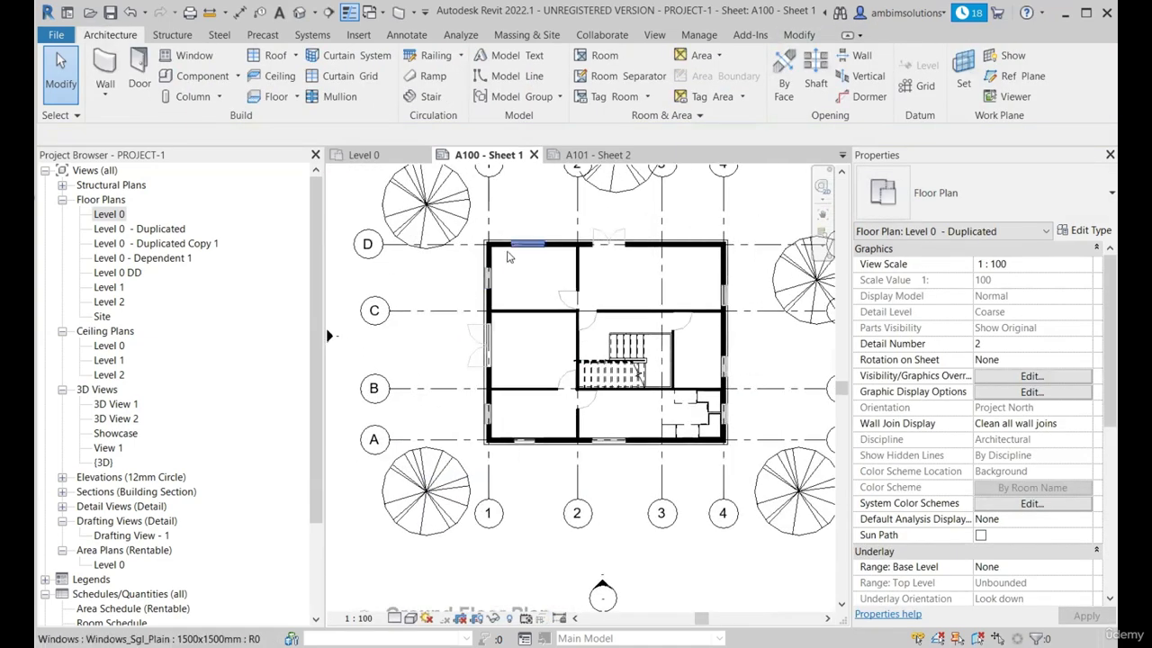
scroll(510, 245, "up", 1)
scroll(607, 275, "down", 1)
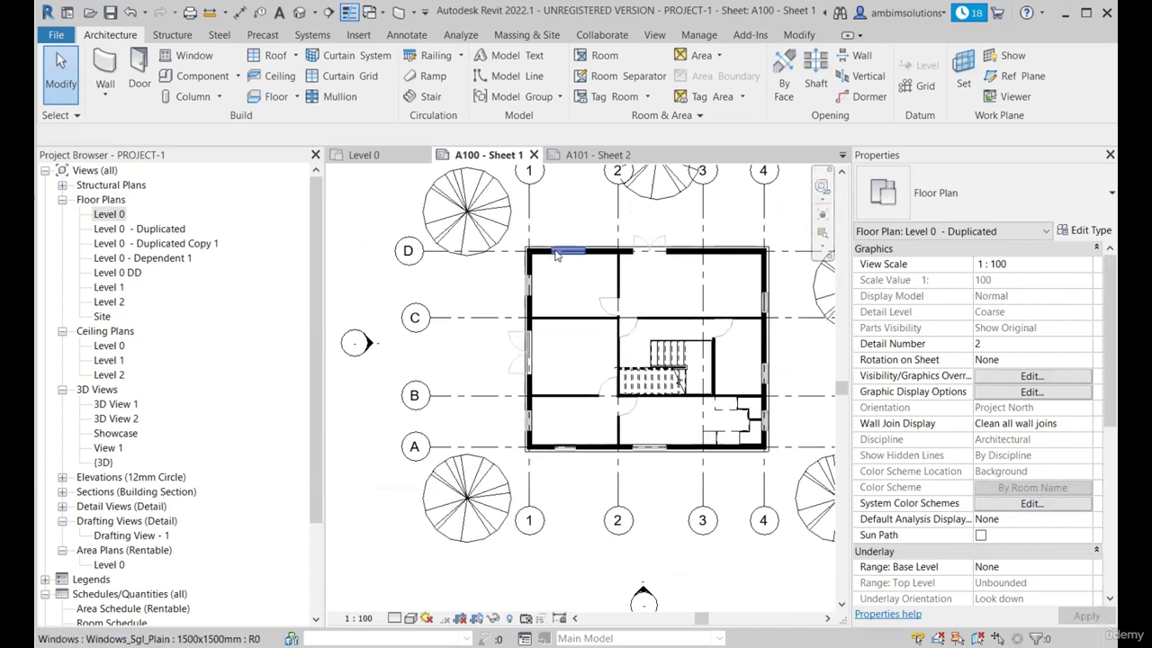
scroll(666, 333, "up", 1)
scroll(592, 389, "down", 1)
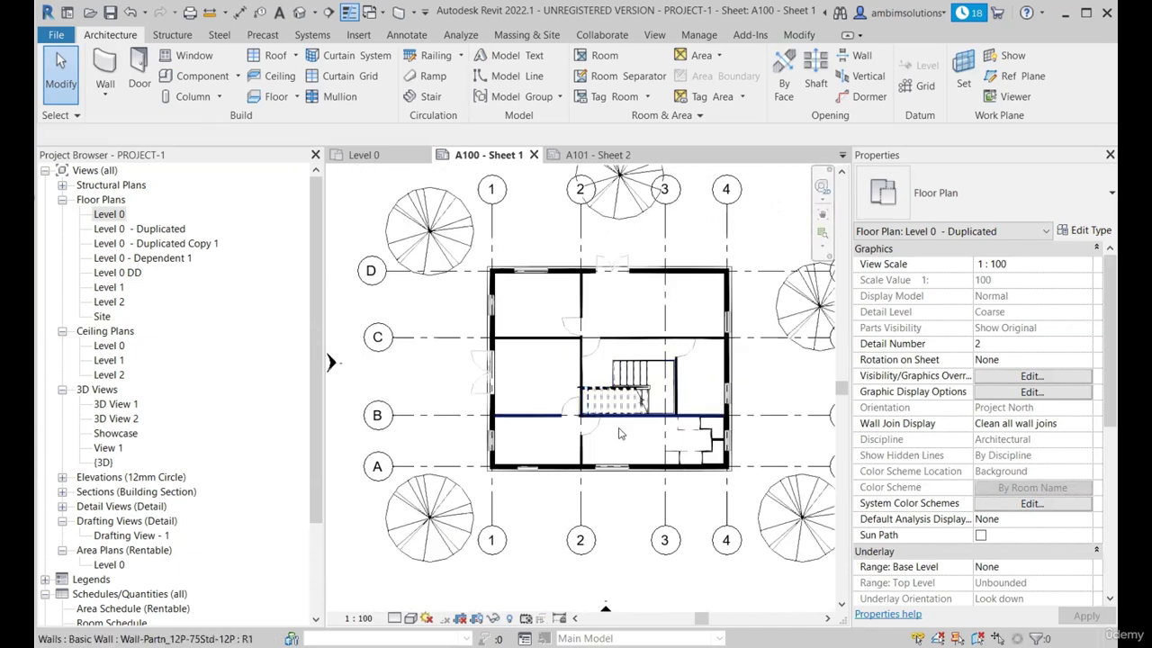
scroll(581, 414, "up", 1)
scroll(570, 445, "down", 1)
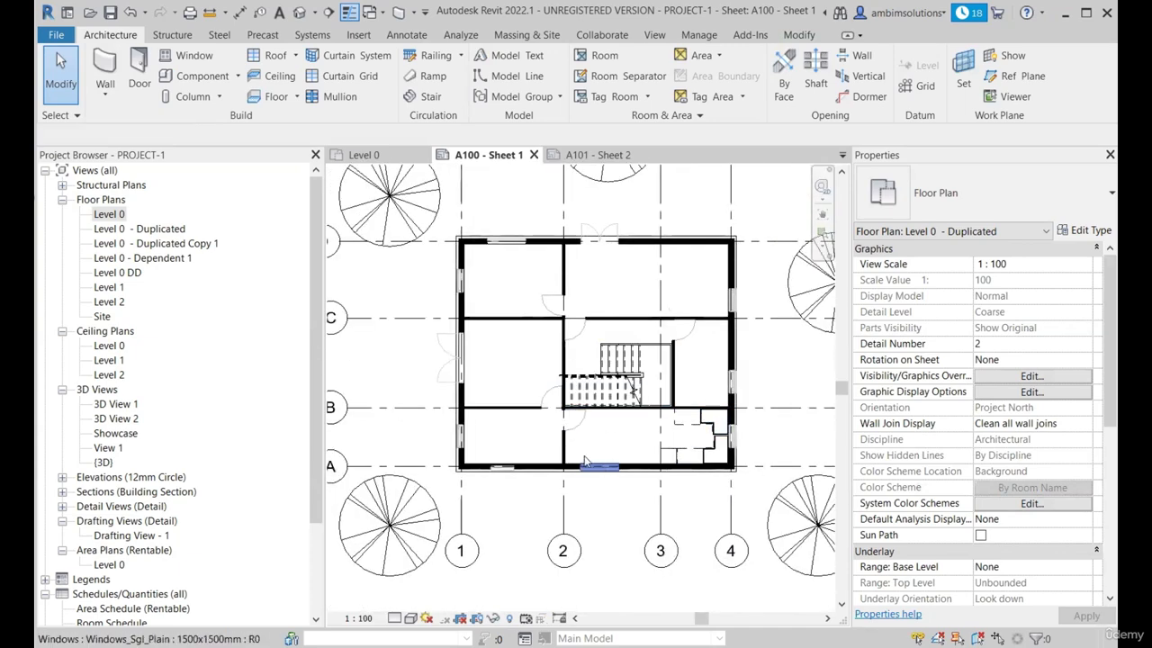
scroll(585, 462, "down", 2)
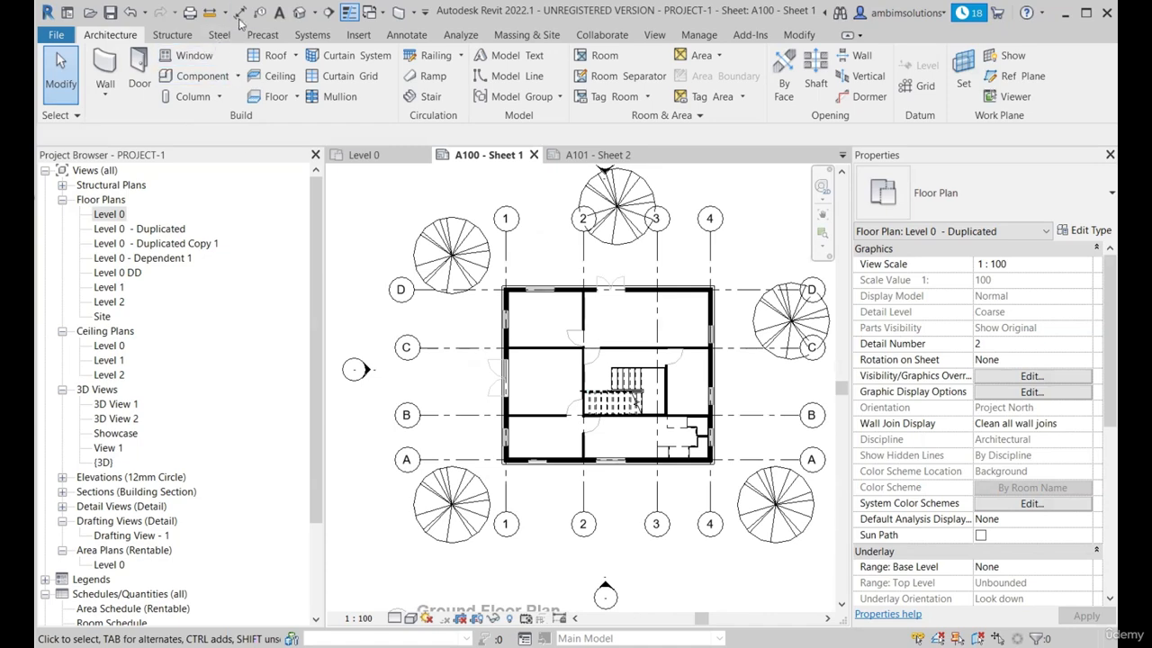
scroll(569, 363, "up", 1)
scroll(504, 404, "down", 1)
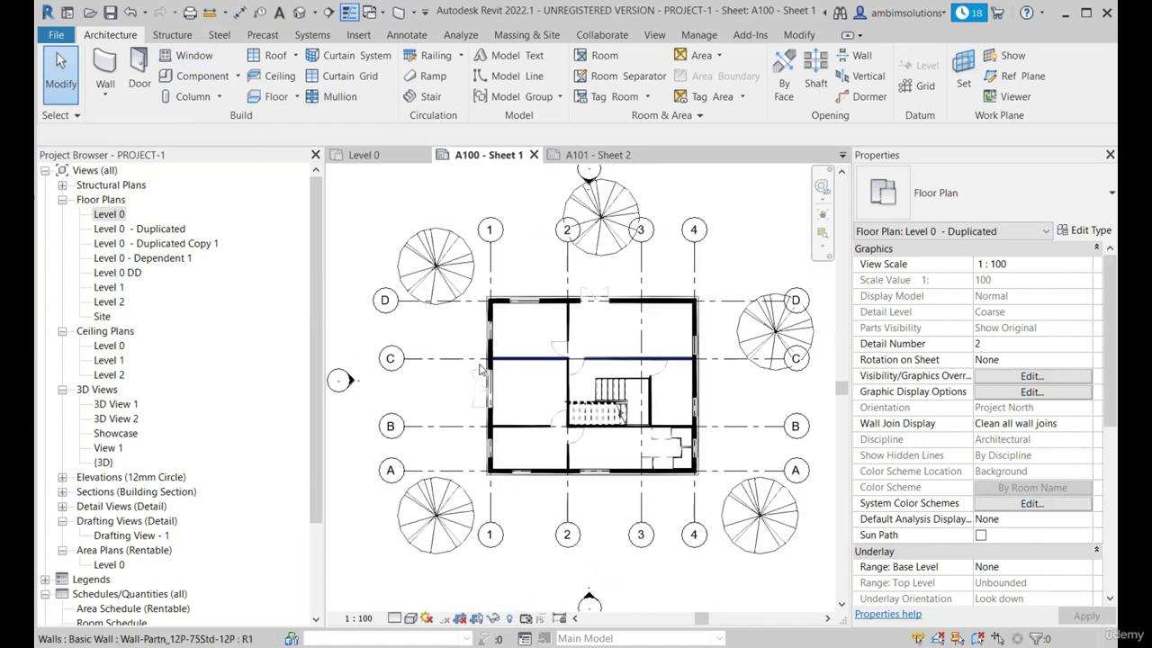
scroll(530, 428, "up", 1)
scroll(540, 379, "down", 2)
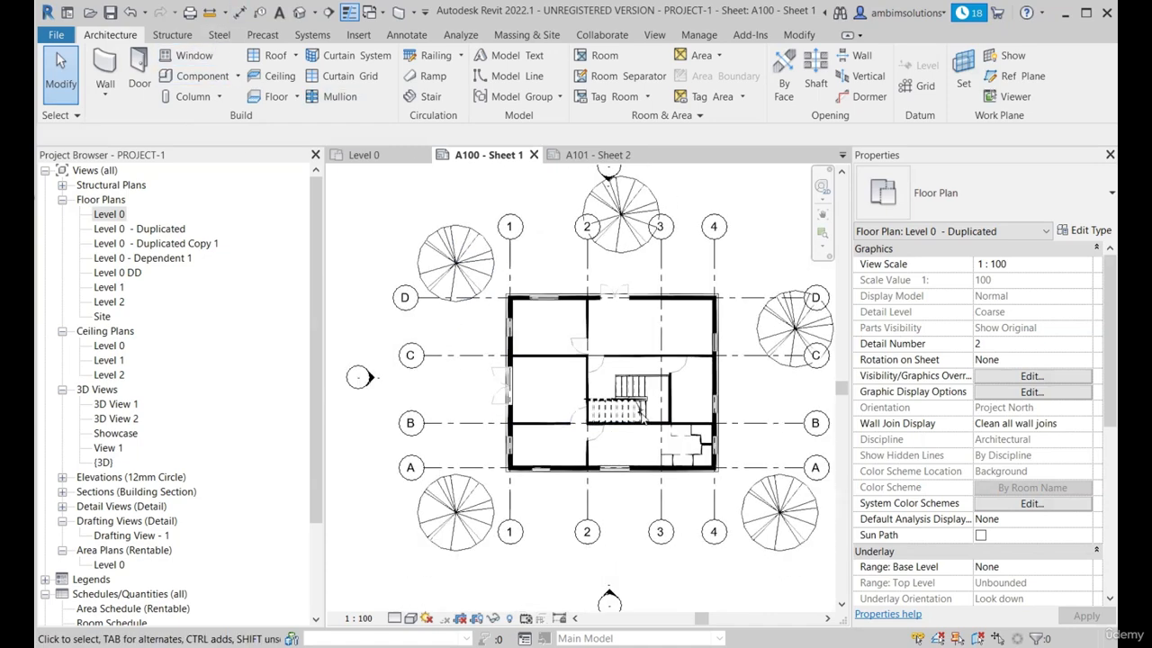
Deactivate the Ground Floor Plan view, select its viewport on the sheet and activate the view again.
right_click(544, 209)
left_click(609, 273)
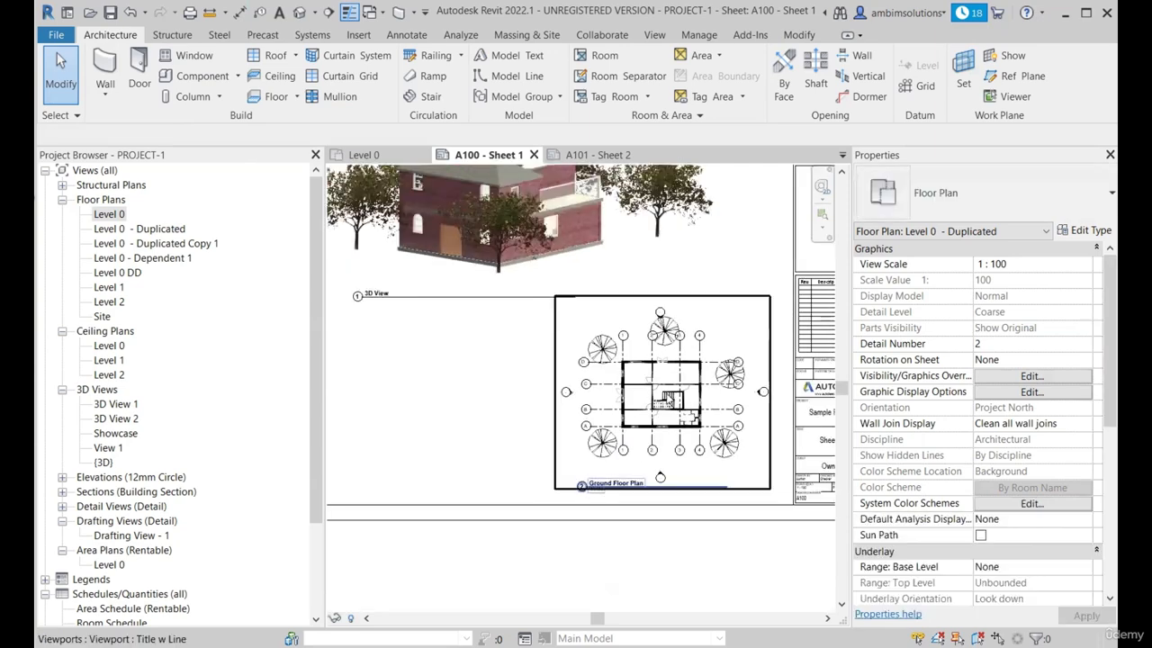
left_click(597, 421)
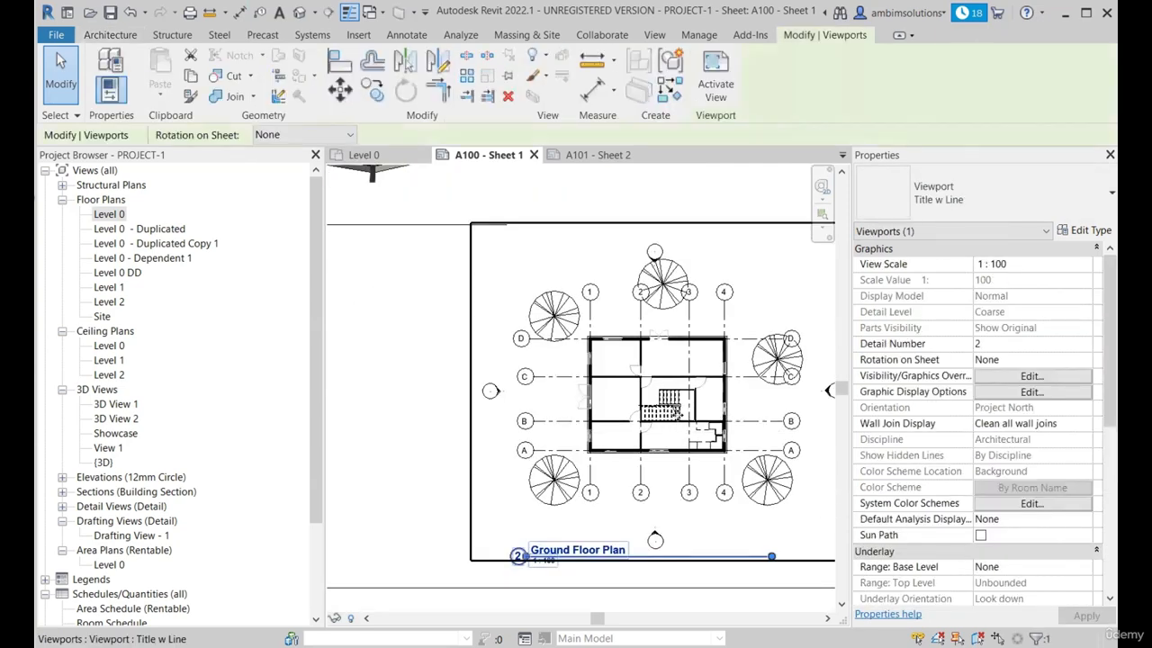
scroll(684, 420, "up", 2)
scroll(562, 396, "down", 3)
right_click(631, 369)
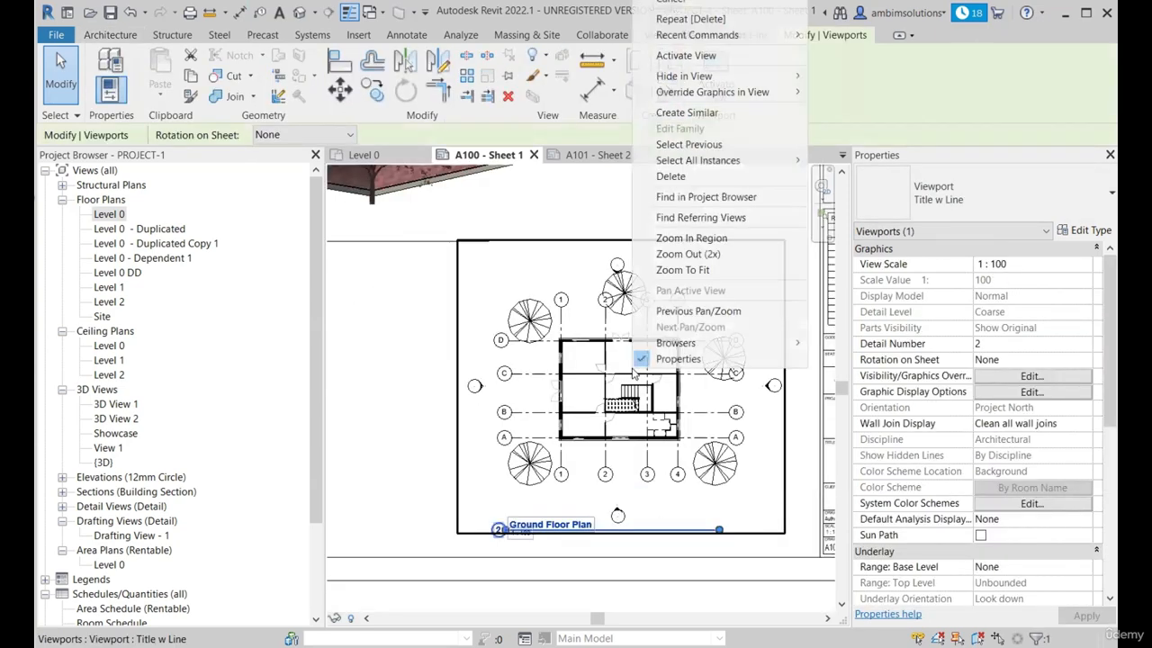
left_click(686, 56)
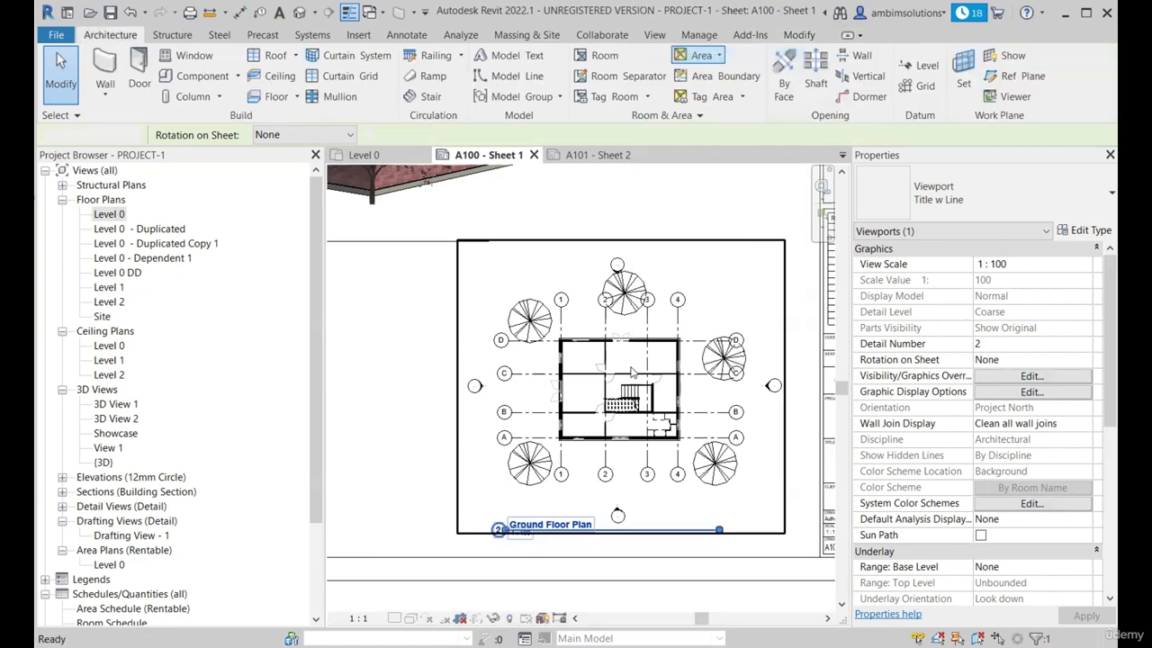
Look over the activated Ground Floor Plan with its surrounding trees and grids, and deactivate the view.
scroll(467, 334, "up", 2)
scroll(467, 334, "down", 1)
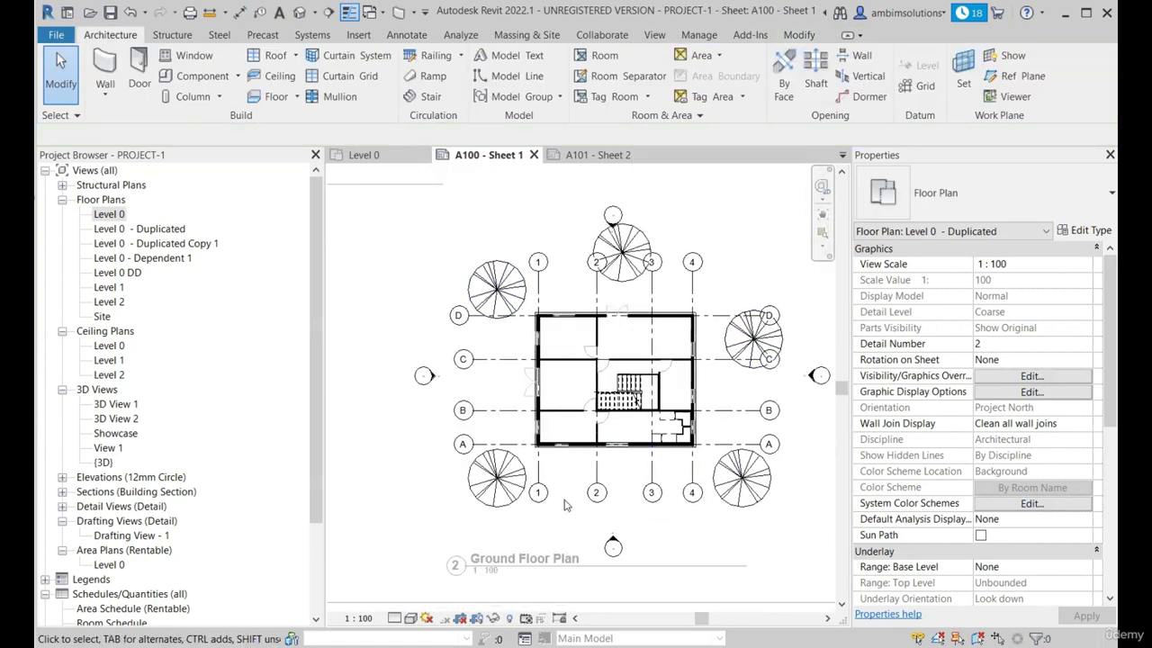
scroll(563, 410, "up", 1)
scroll(563, 410, "down", 4)
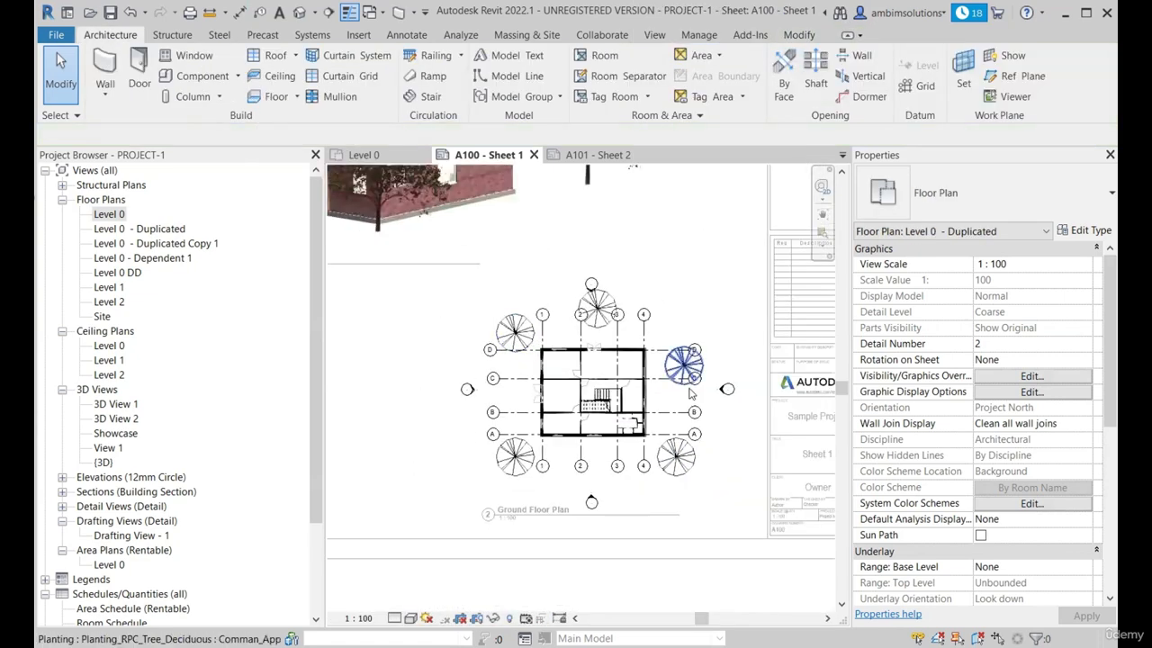
scroll(616, 407, "up", 3)
scroll(612, 425, "up", 2)
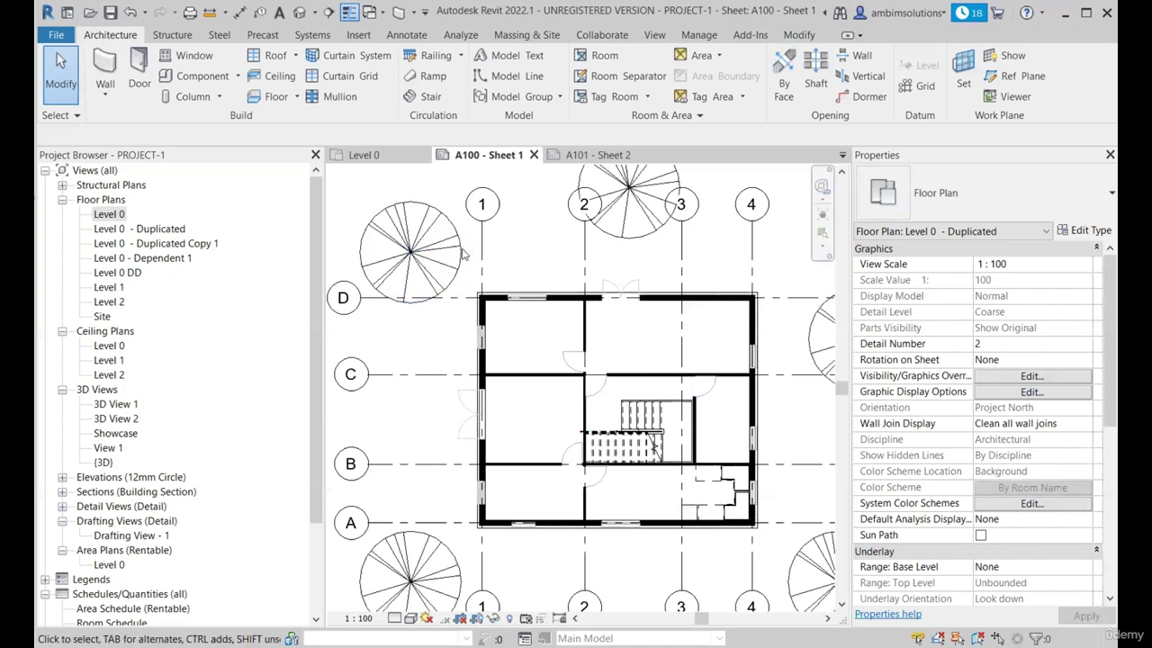
scroll(524, 353, "down", 1)
scroll(560, 360, "up", 1)
scroll(603, 376, "down", 2)
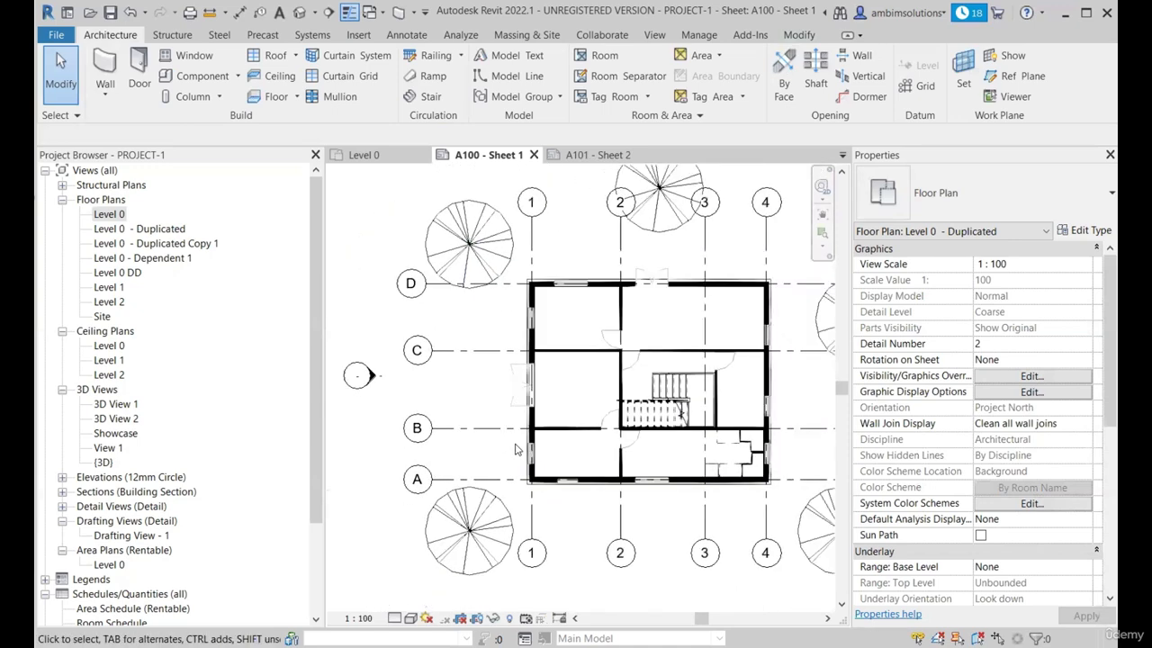
right_click(589, 204)
left_click(630, 268)
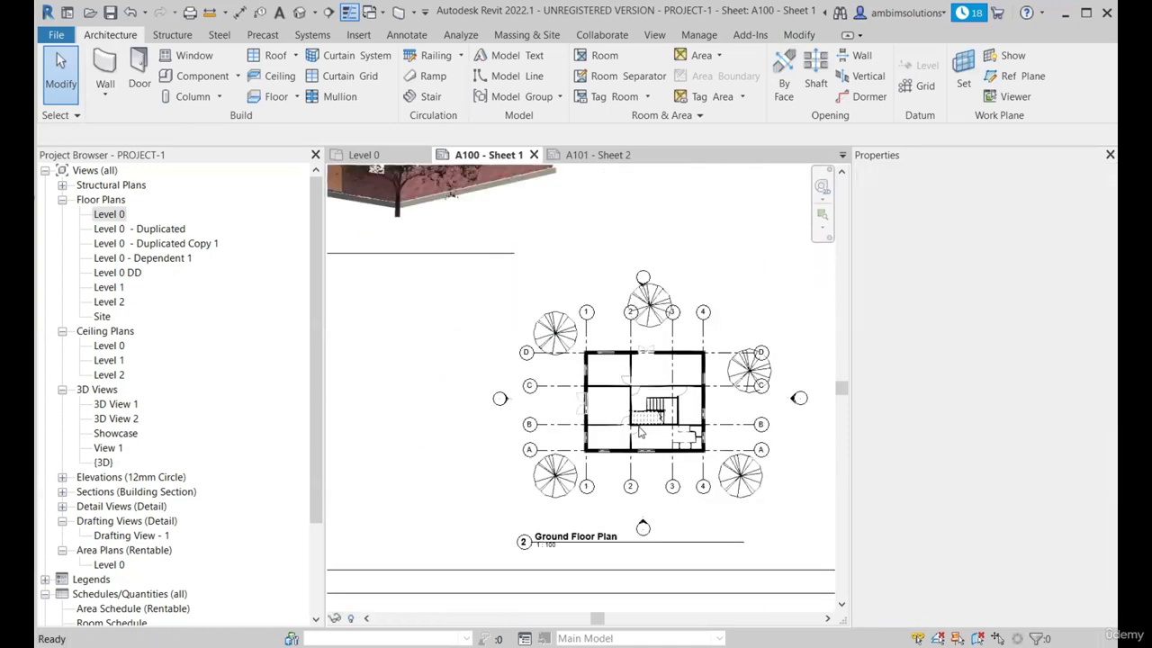
Open the Level 0 - Duplicated floor plan and close the open Level 0 view.
double_click(114, 214)
double_click(153, 228)
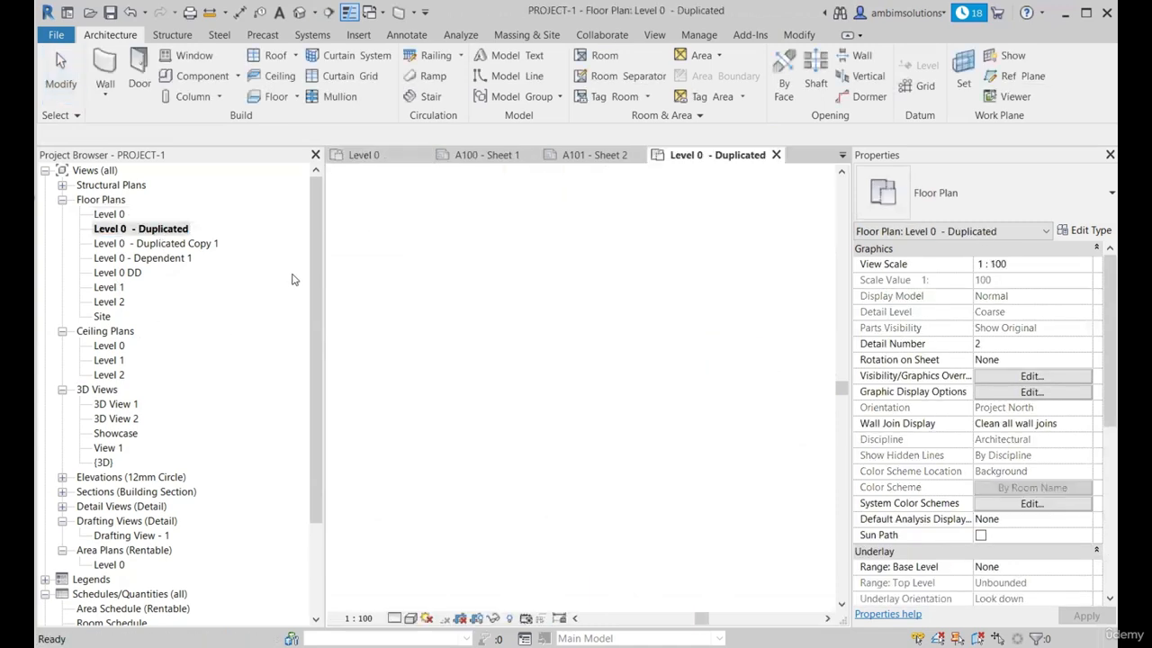
left_click(423, 155)
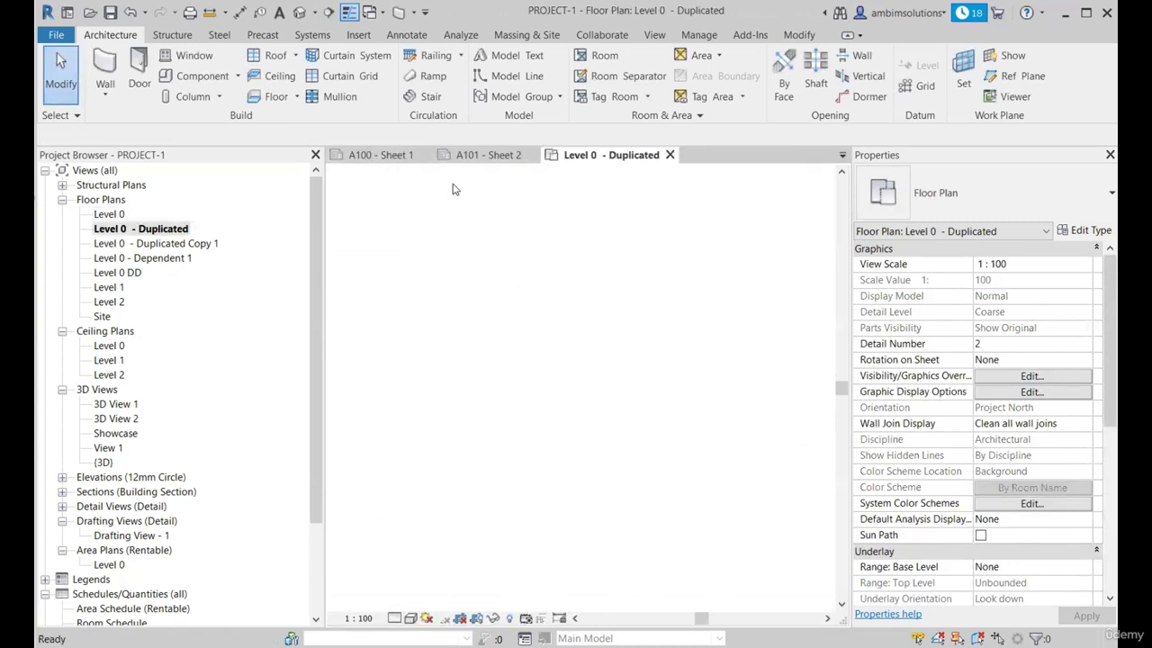
Return to sheet A100 - Sheet 1, select the Ground Floor Plan viewport and activate its view.
left_click(478, 154)
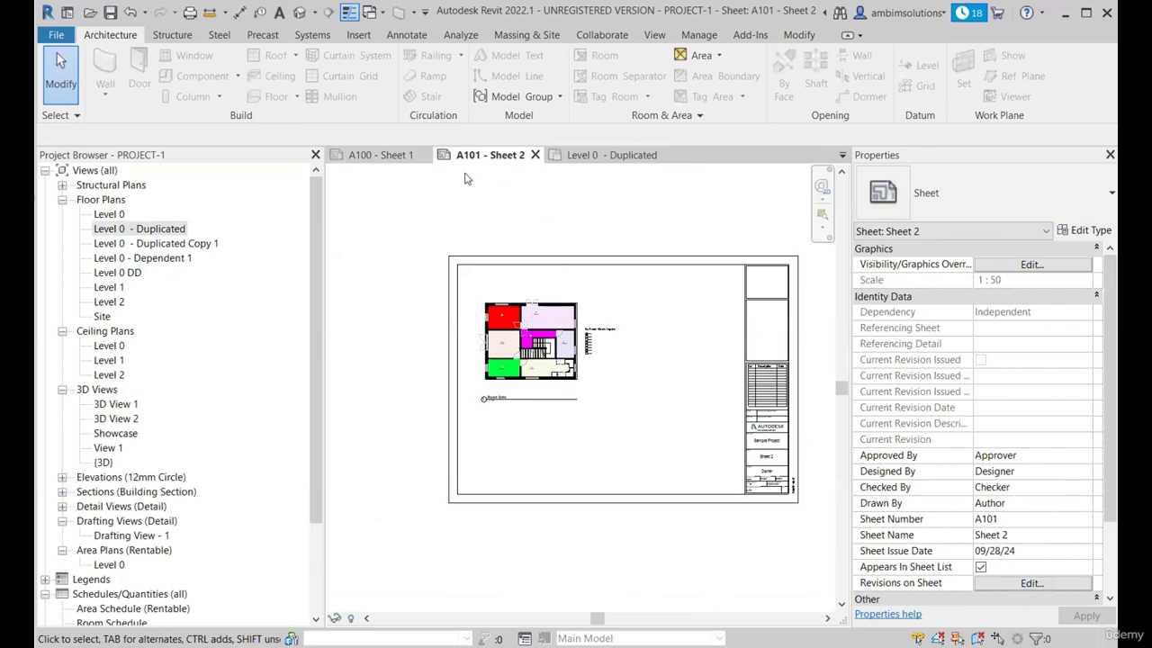
left_click(381, 155)
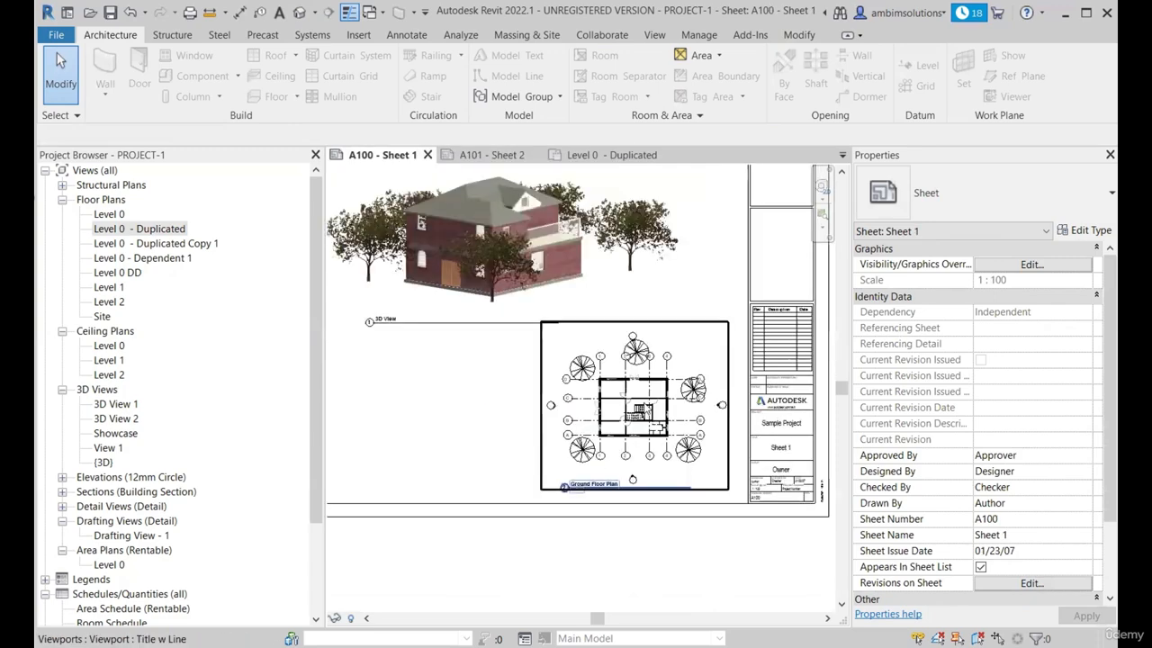
left_click(645, 402)
right_click(645, 403)
left_click(702, 91)
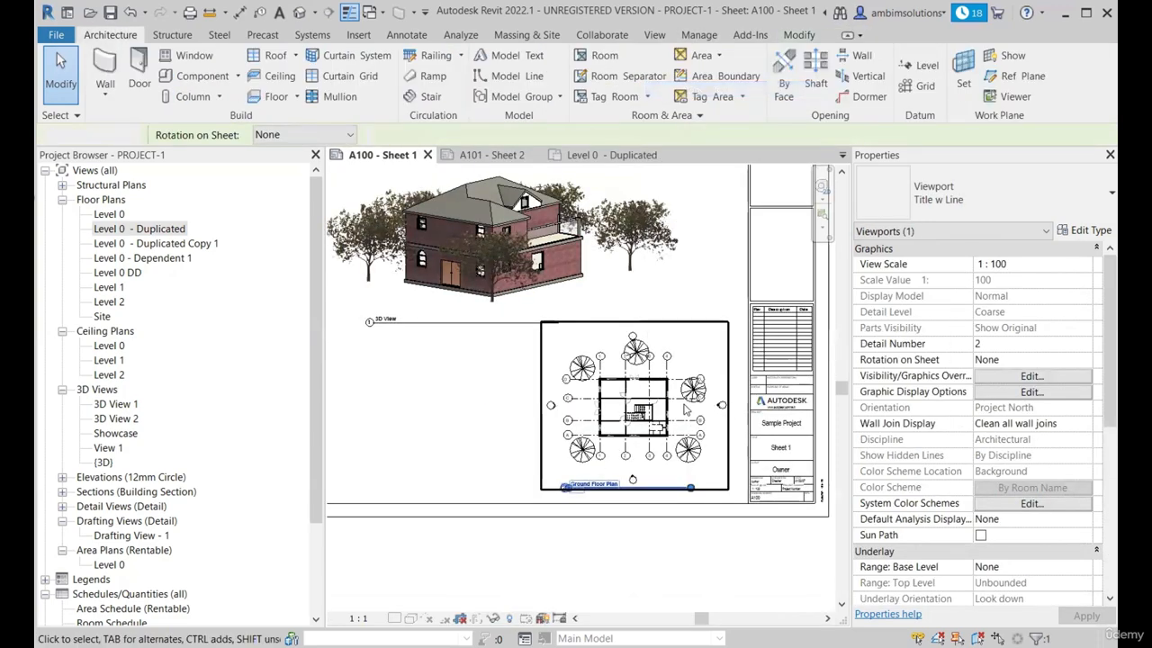
Compare the Level 0 - Duplicated floor plan with the activated Ground Floor Plan on sheet A100.
left_click(609, 156)
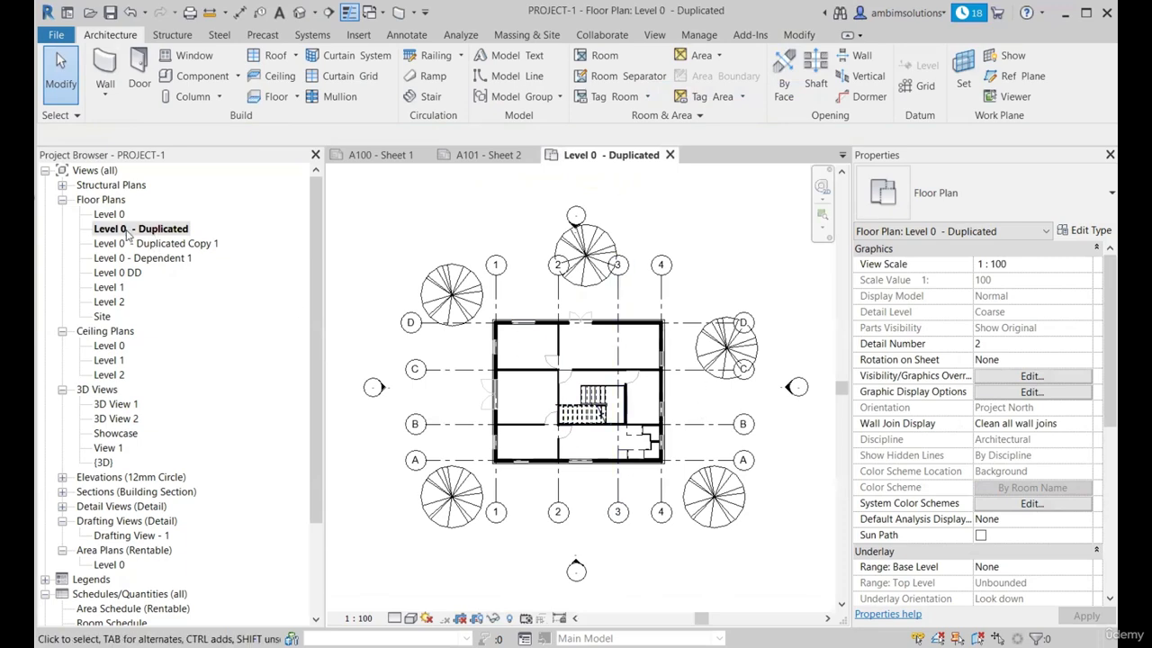
left_click(382, 155)
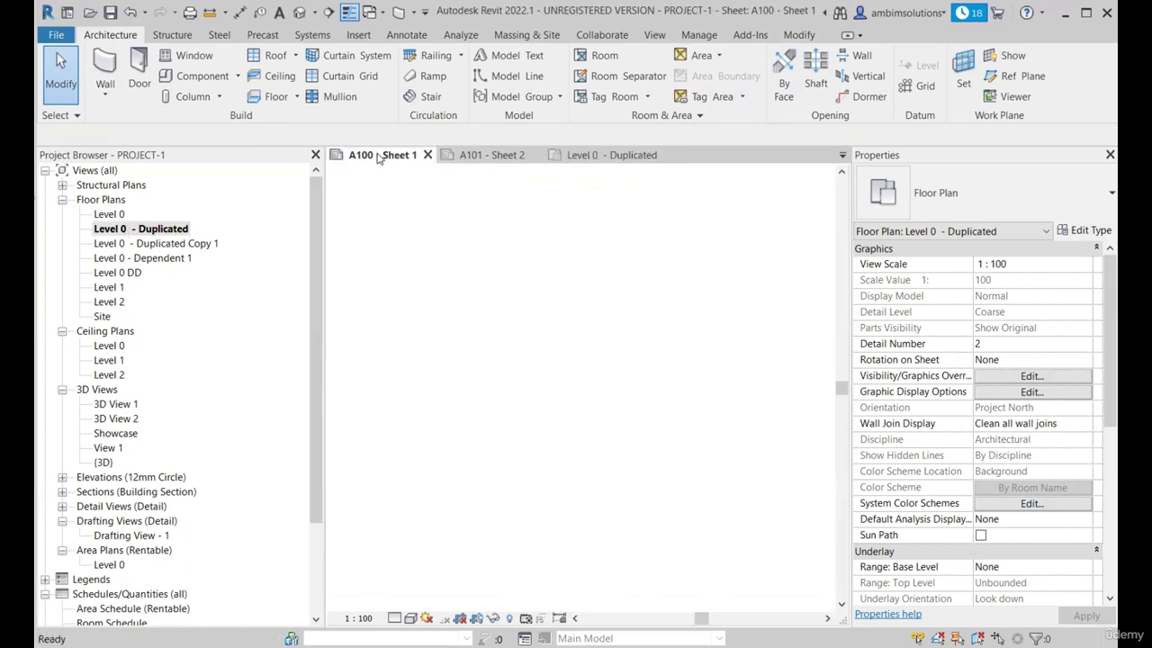
scroll(665, 422, "up", 2)
left_click(641, 154)
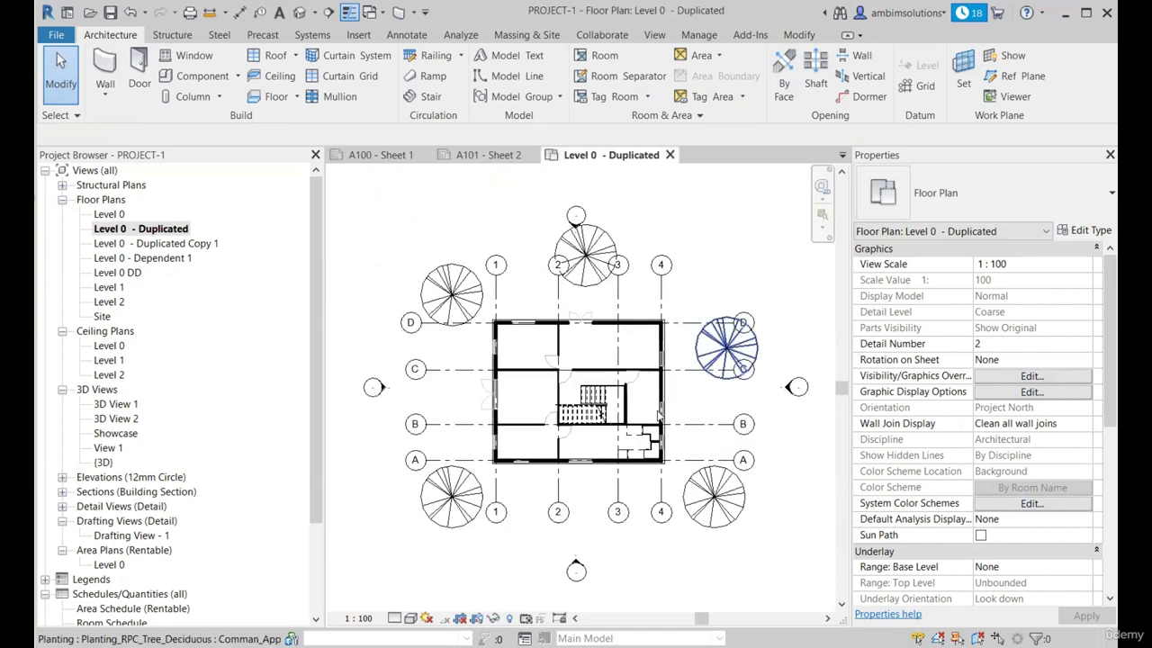
scroll(610, 383, "down", 1)
left_click(381, 155)
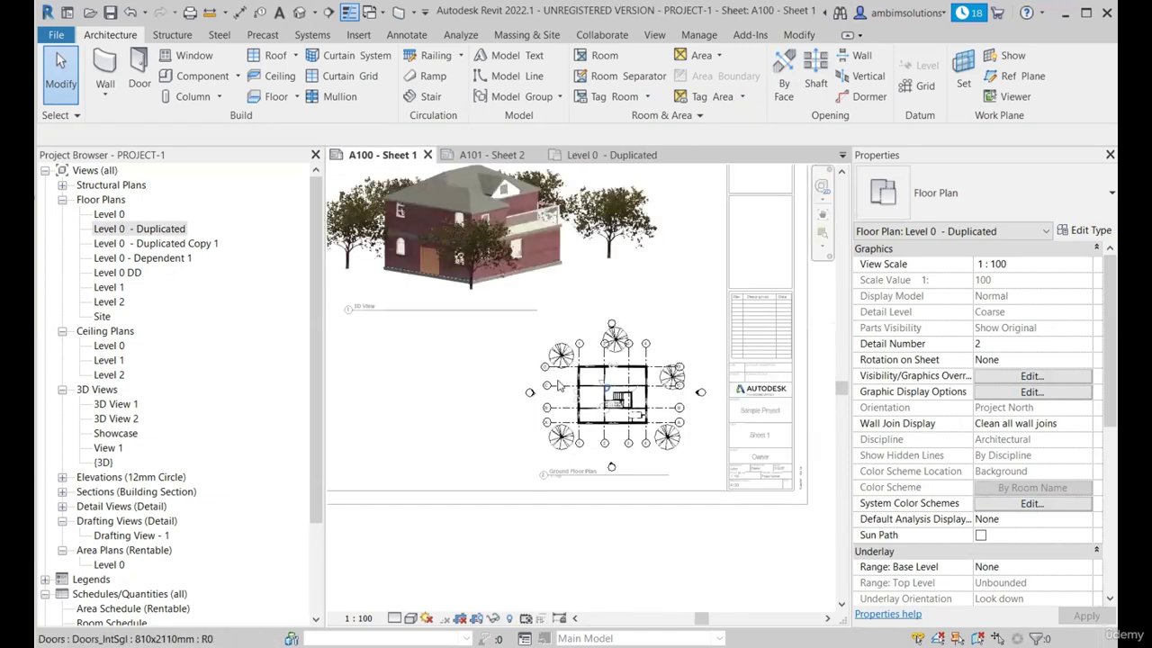
left_click(632, 154)
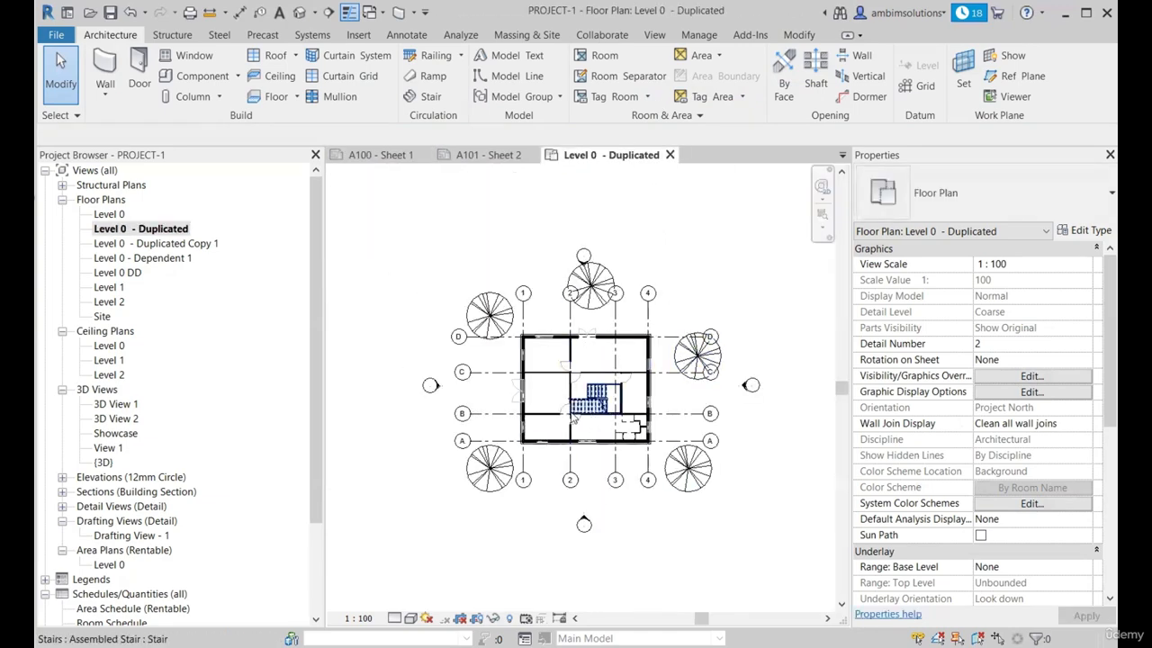
left_click(382, 155)
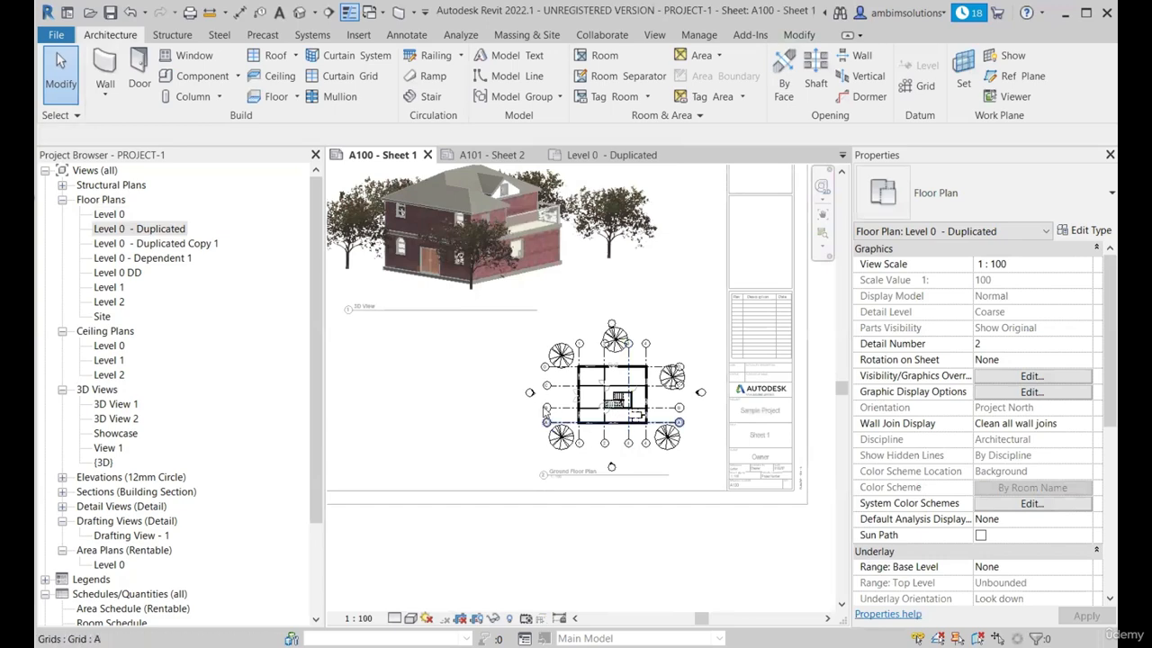
Switch to the Level 0 - Duplicated floor plan view.
left_click(612, 155)
scroll(576, 387, "up", 5)
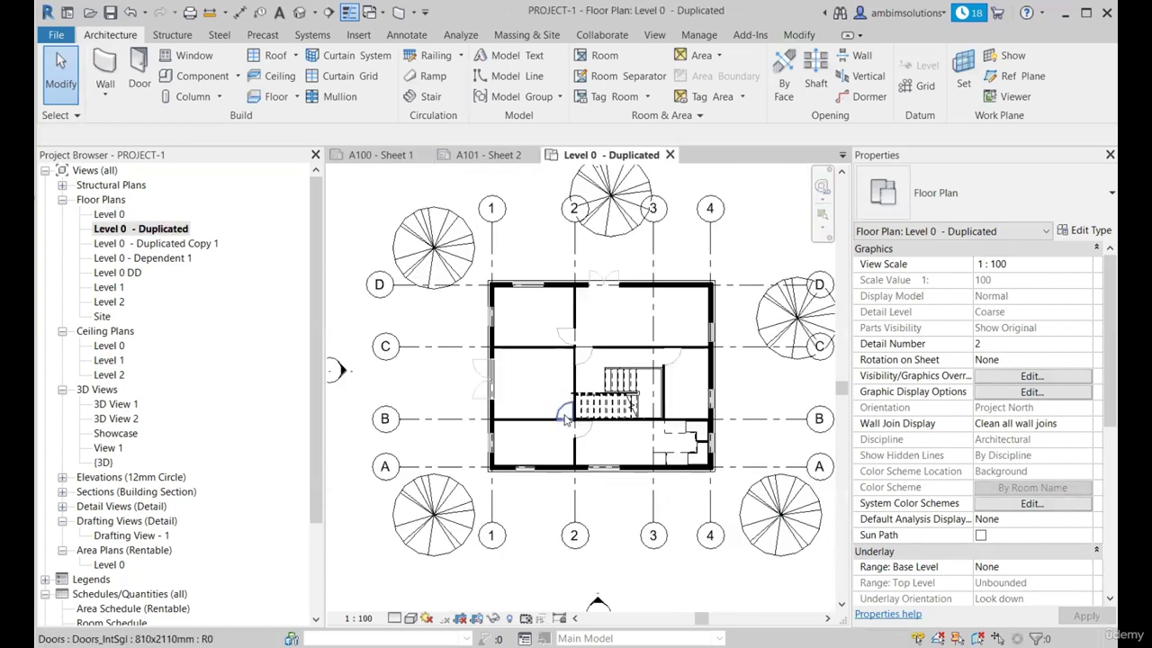
key("d")
key("i")
scroll(426, 430, "up", 2)
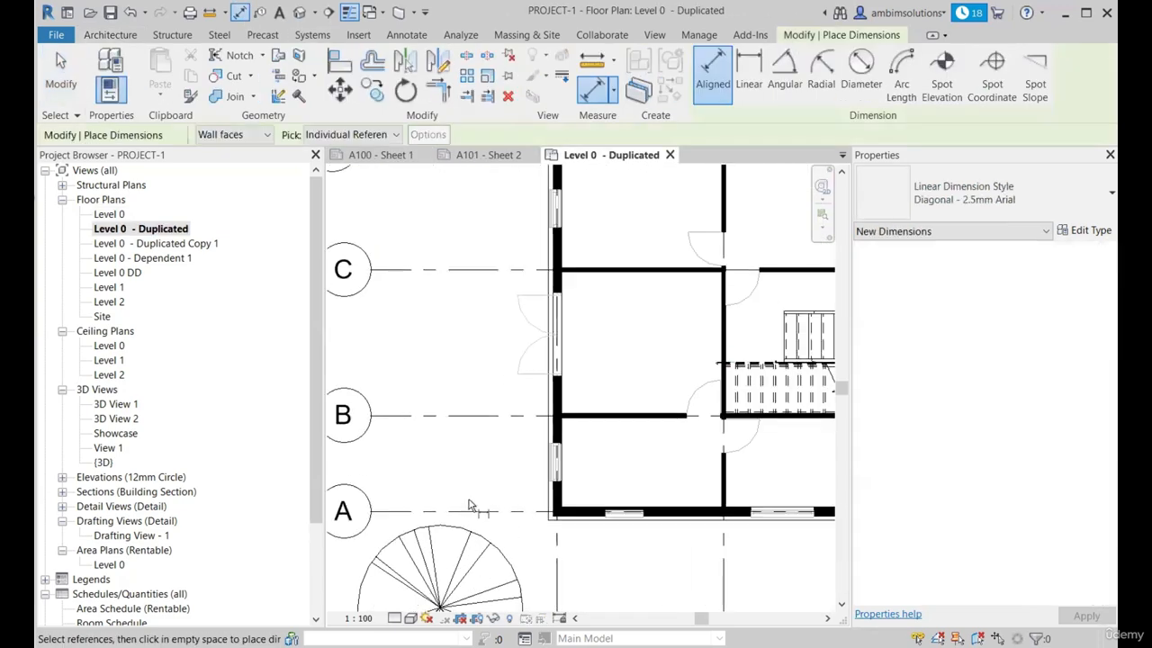
left_click(490, 517)
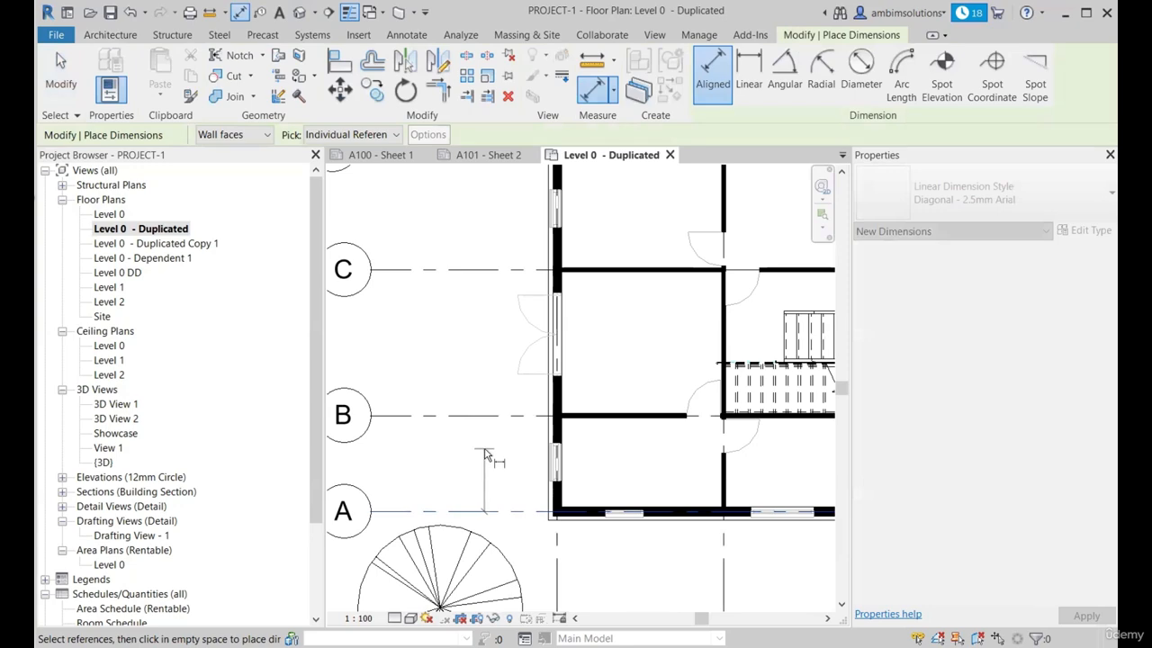
key("Escape")
key("Escape")
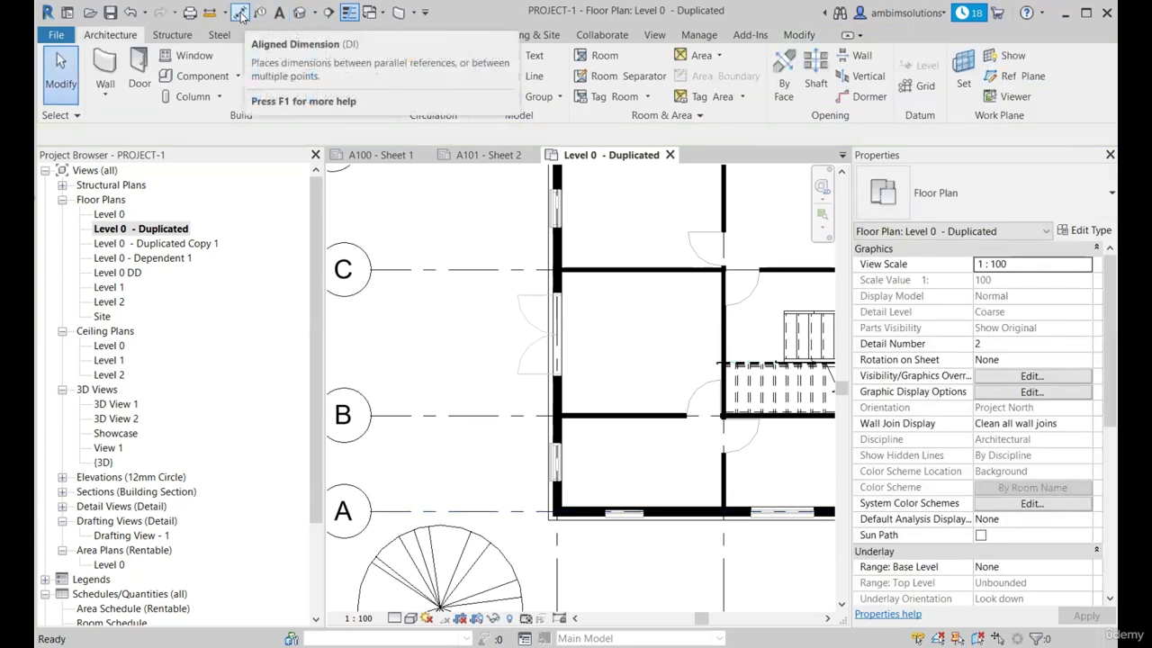
Begin an aligned dimension string outside the building's left wall, referencing grid lines A, B and C.
left_click(241, 13)
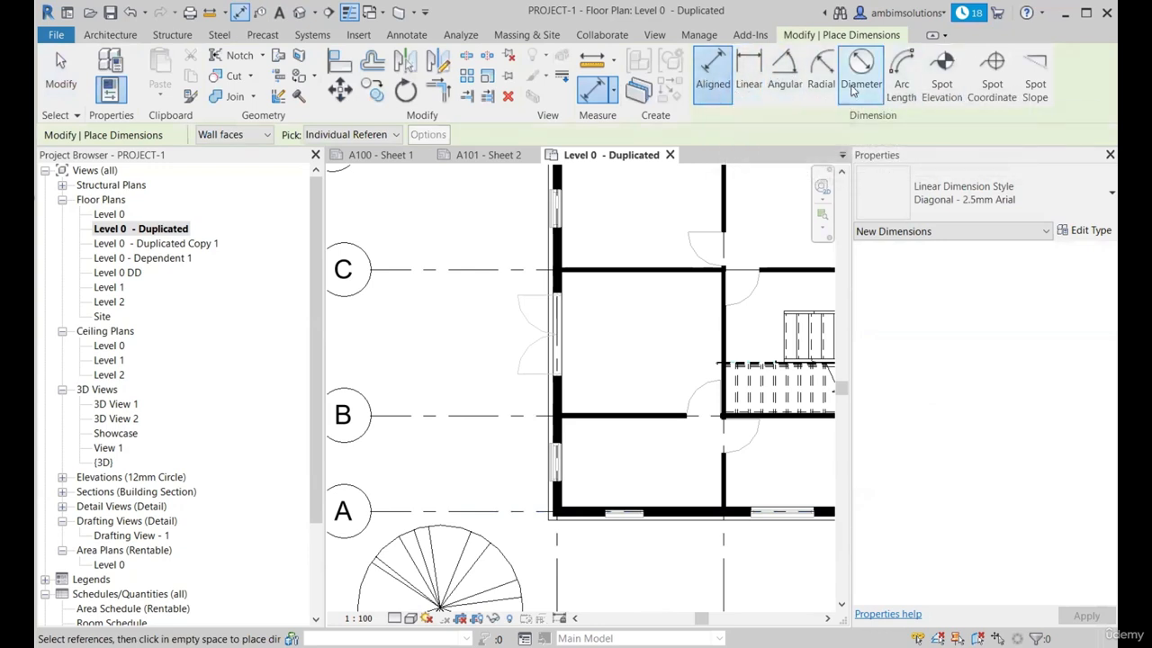
scroll(514, 532, "up", 3)
left_click(512, 340)
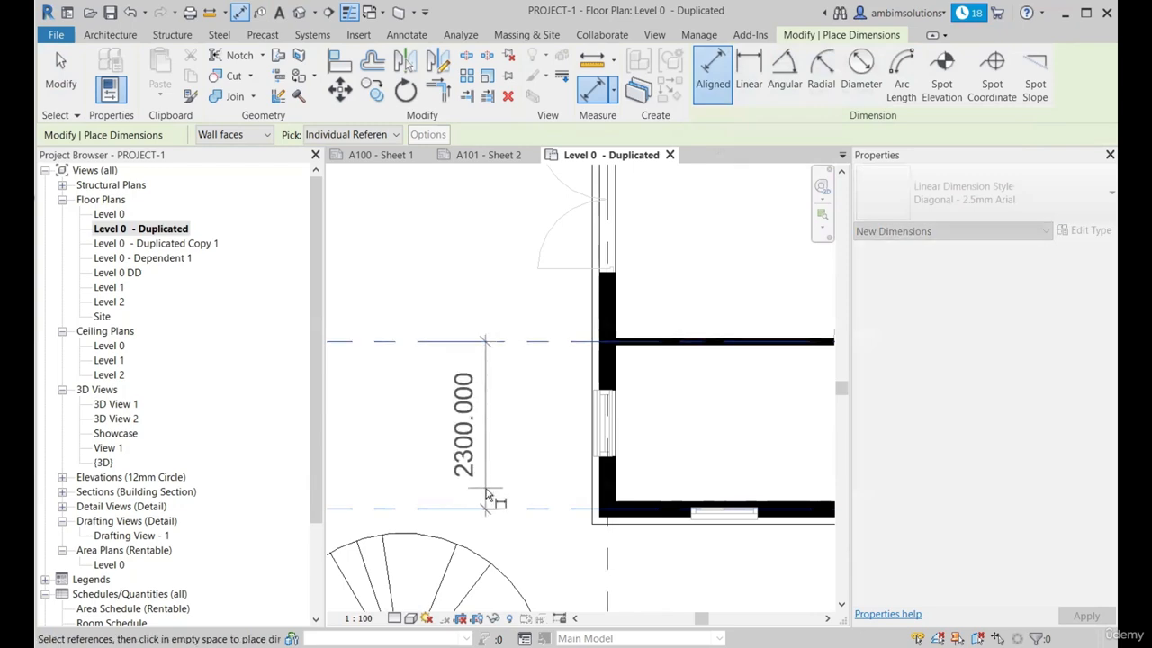
scroll(486, 495, "down", 3)
left_click(472, 291)
scroll(471, 495, "down", 2)
scroll(482, 315, "up", 4)
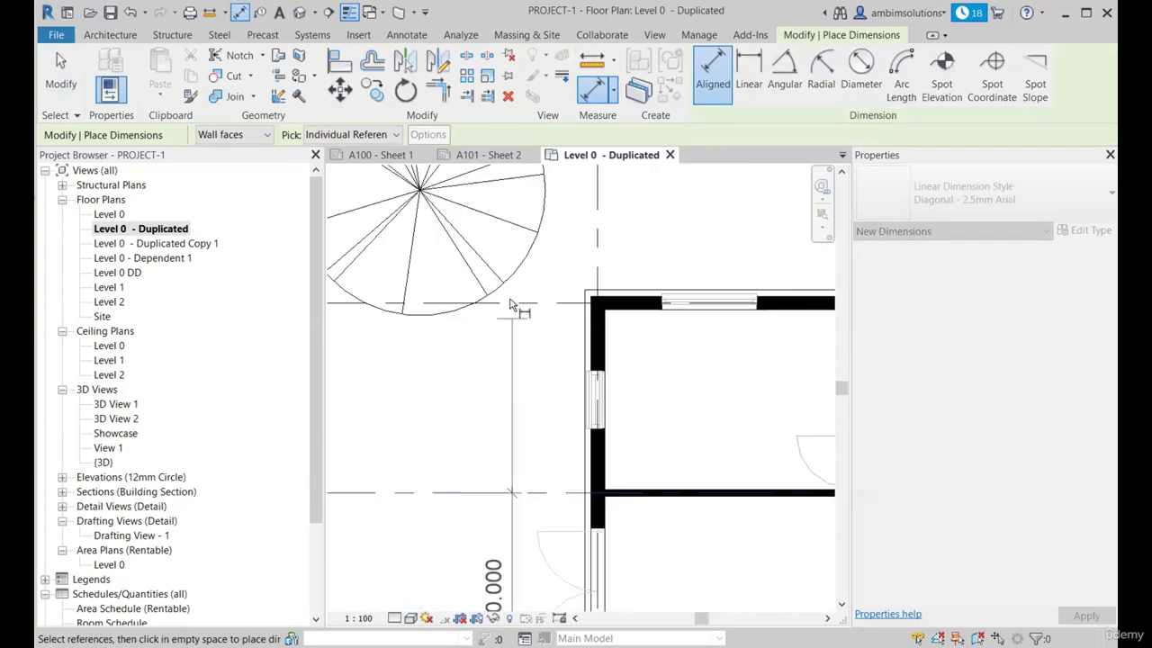
Extend the vertical dimension string to grid line D and place it between the grid bubbles and the left wall.
scroll(513, 306, "up", 2)
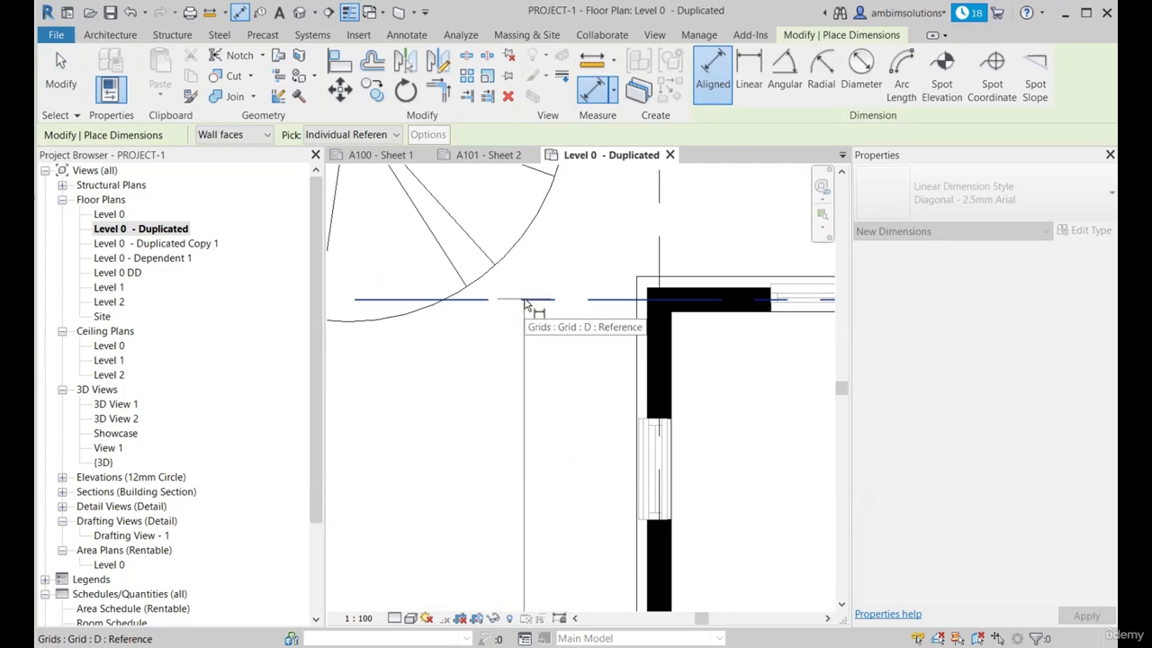
left_click(527, 306)
scroll(522, 360, "down", 3)
scroll(507, 412, "up", 2)
scroll(472, 453, "down", 3)
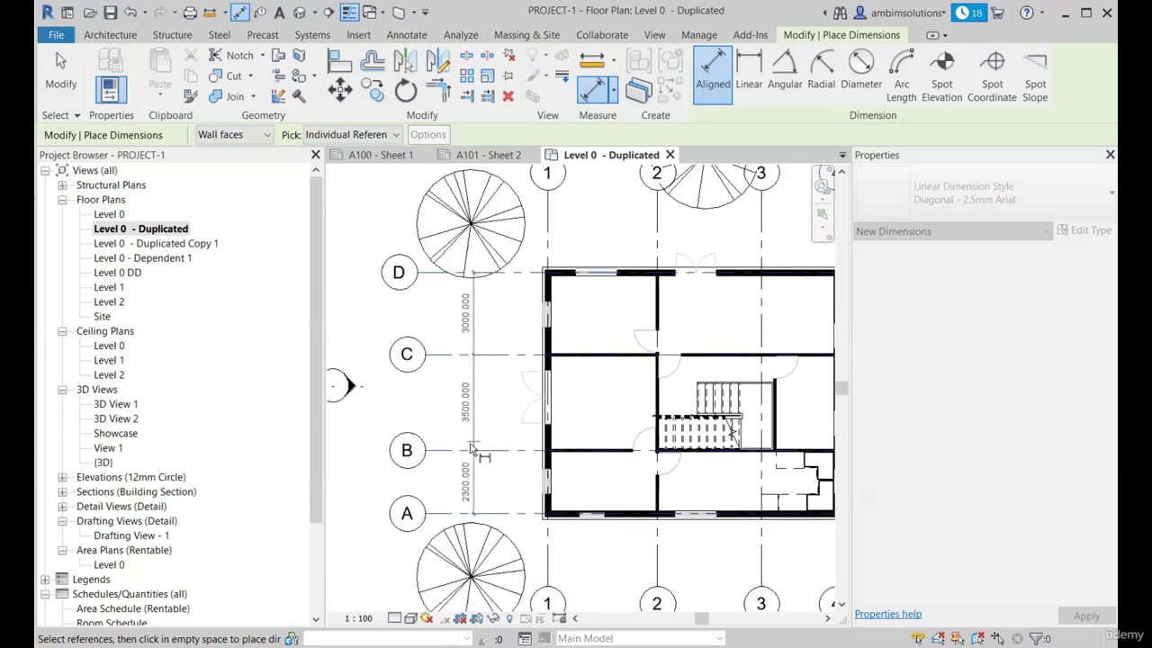
scroll(486, 423, "up", 2)
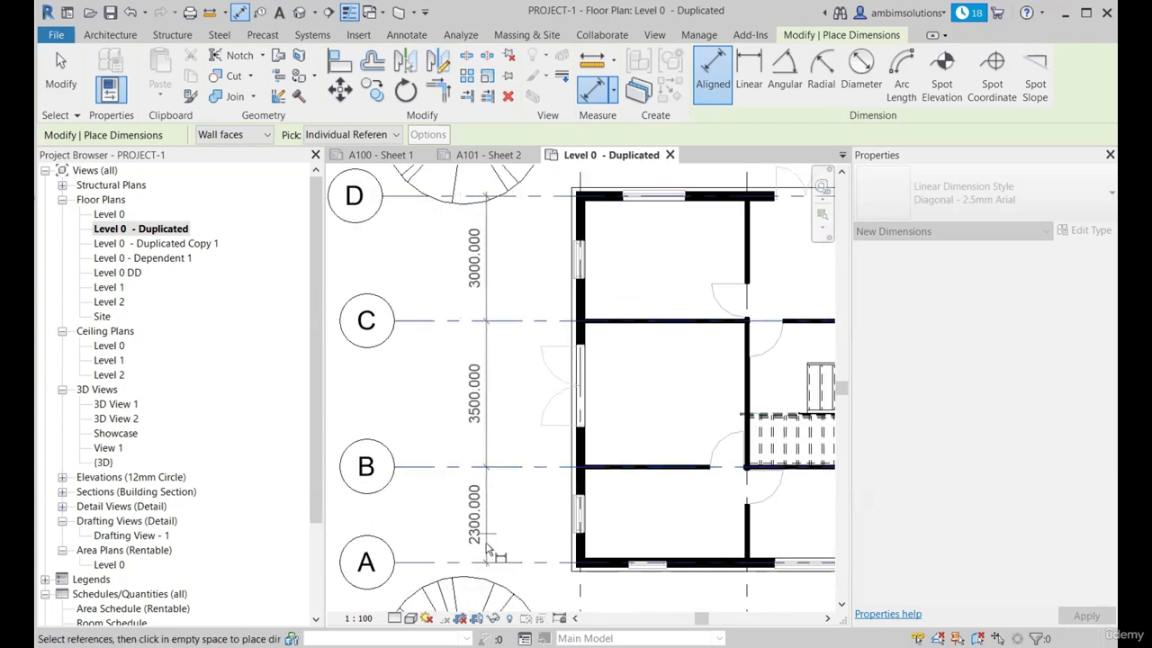
scroll(502, 416, "up", 2)
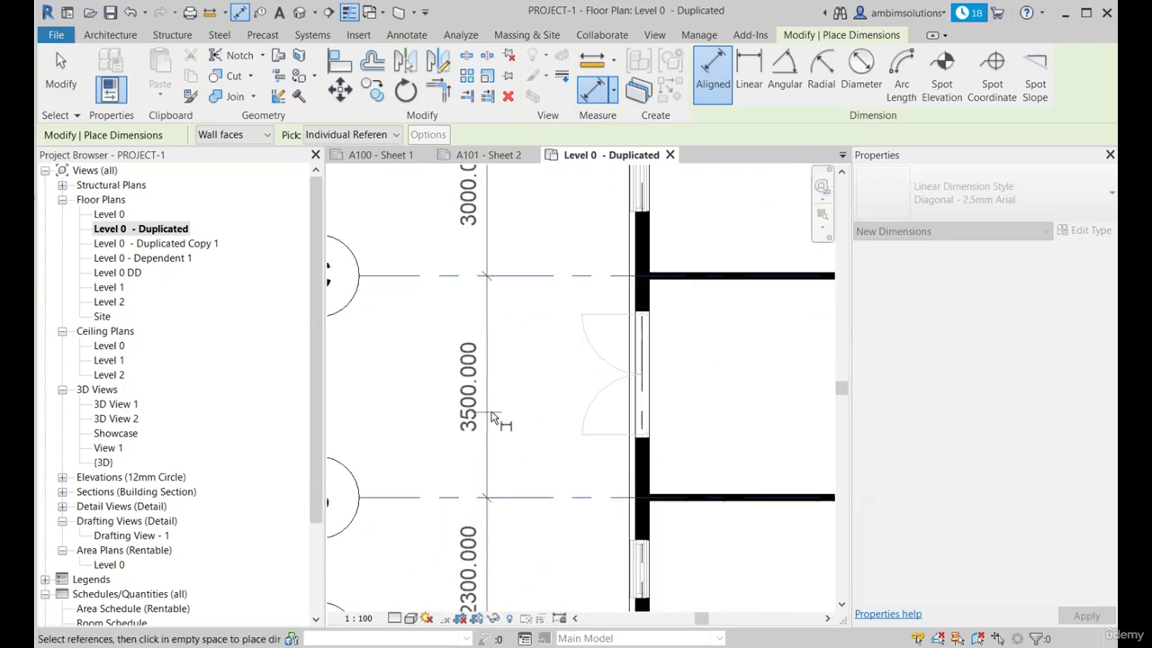
left_click(493, 410)
scroll(494, 415, "down", 4)
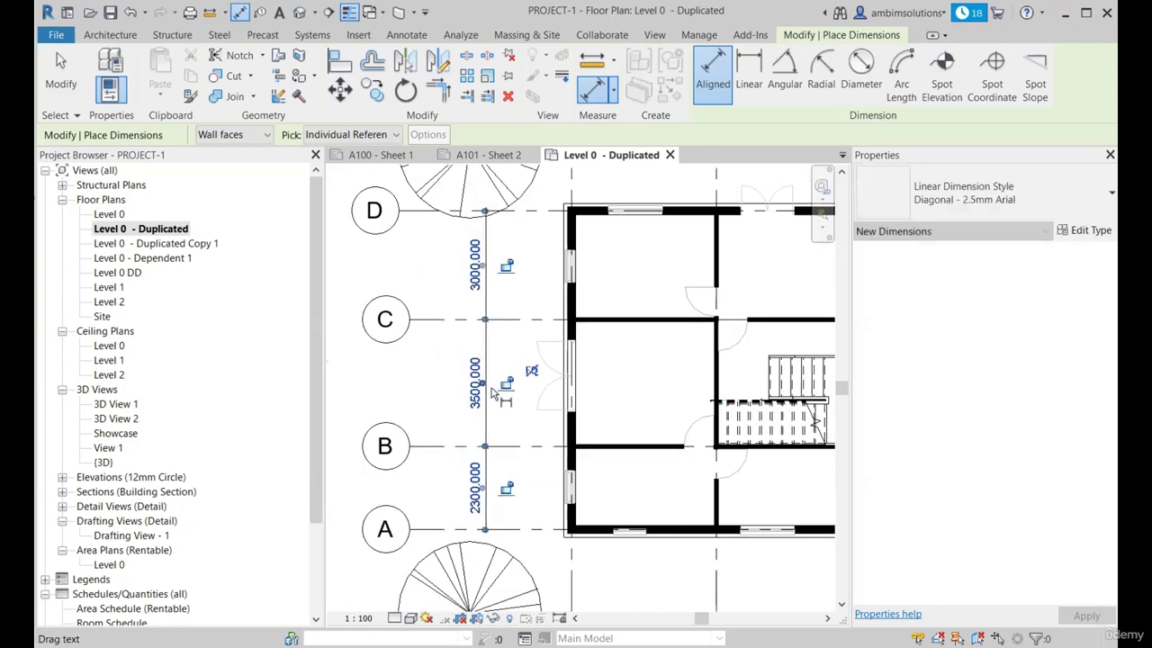
scroll(494, 423, "up", 2)
key("Escape")
key("Escape")
Select the vertical A to D dimension string and examine it against the rest of the floor plan.
left_click(494, 419)
scroll(494, 419, "up", 2)
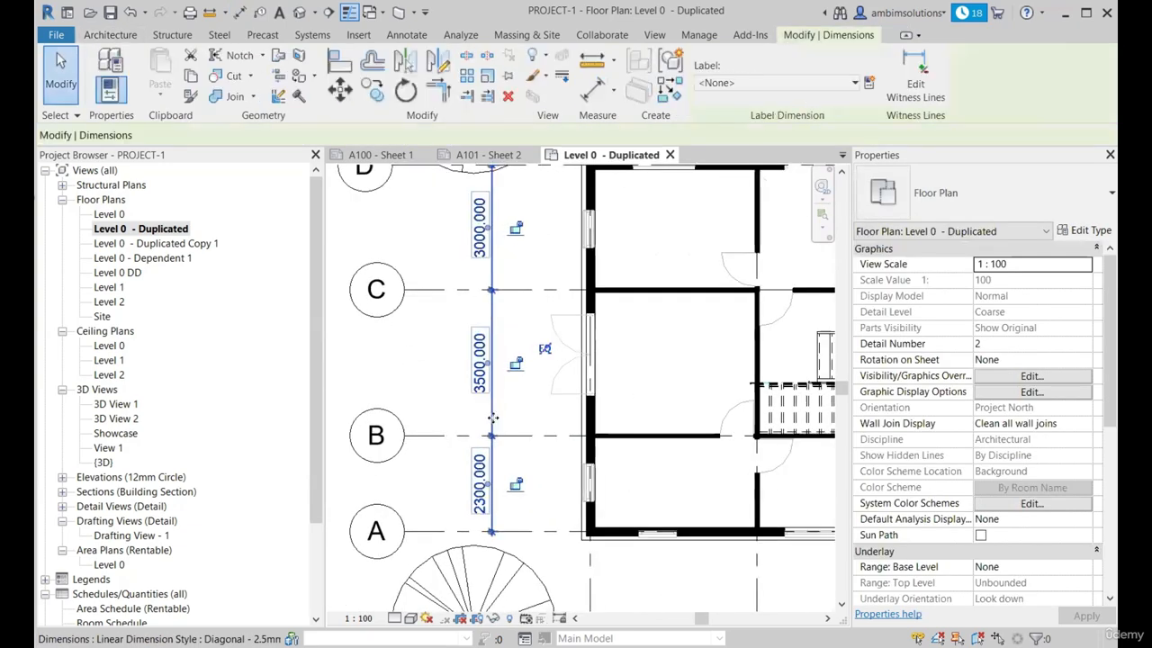
mouse_move(494, 410)
left_mouse_down()
mouse_move(440, 416)
mouse_move(493, 419)
left_mouse_up()
scroll(474, 468, "down", 2)
scroll(481, 371, "down", 4)
scroll(584, 255, "up", 2)
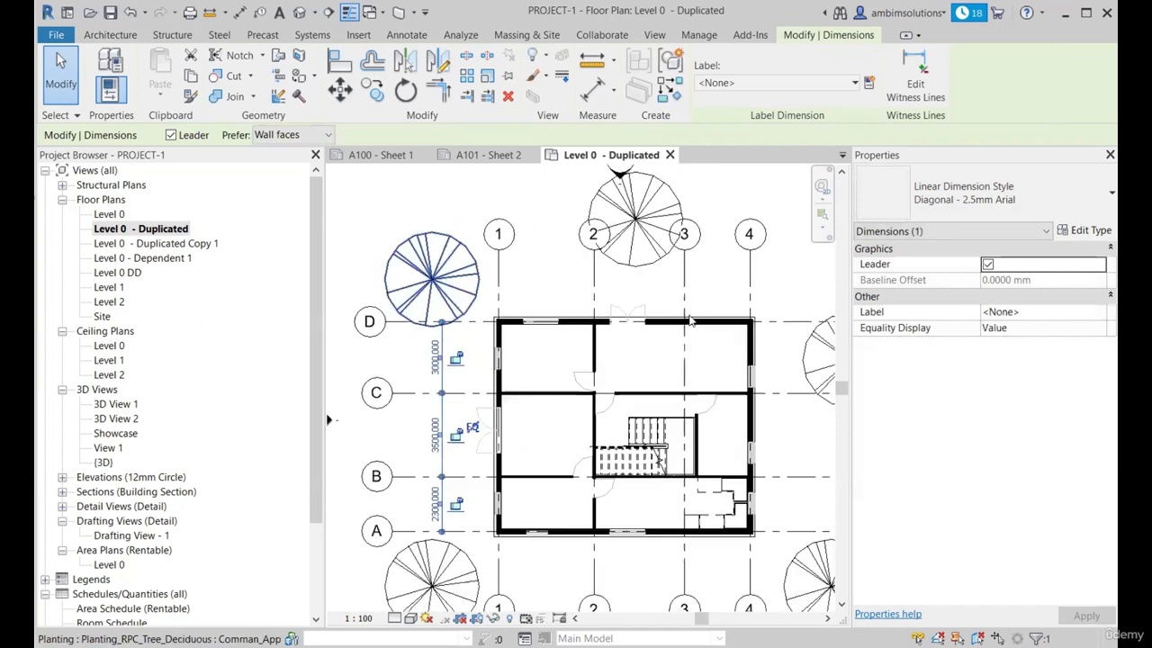
scroll(459, 289, "down", 2)
scroll(549, 516, "up", 3)
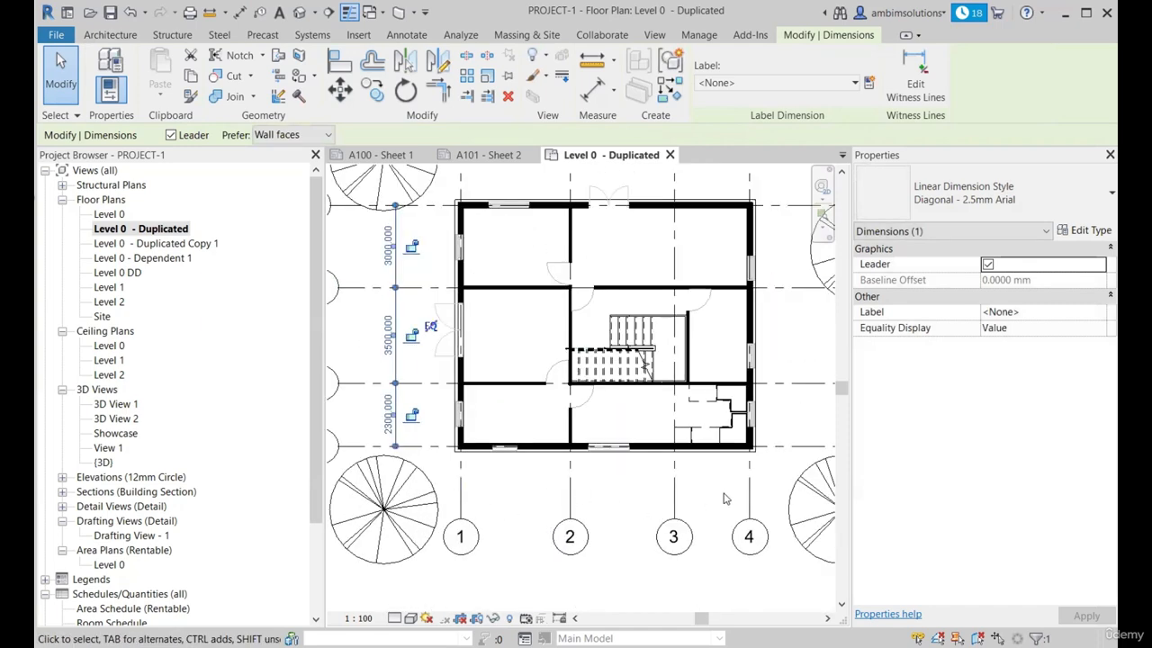
key("Escape")
Begin an aligned dimension string below the building, referencing grid lines 1, 2 and 3.
key("d")
key("i")
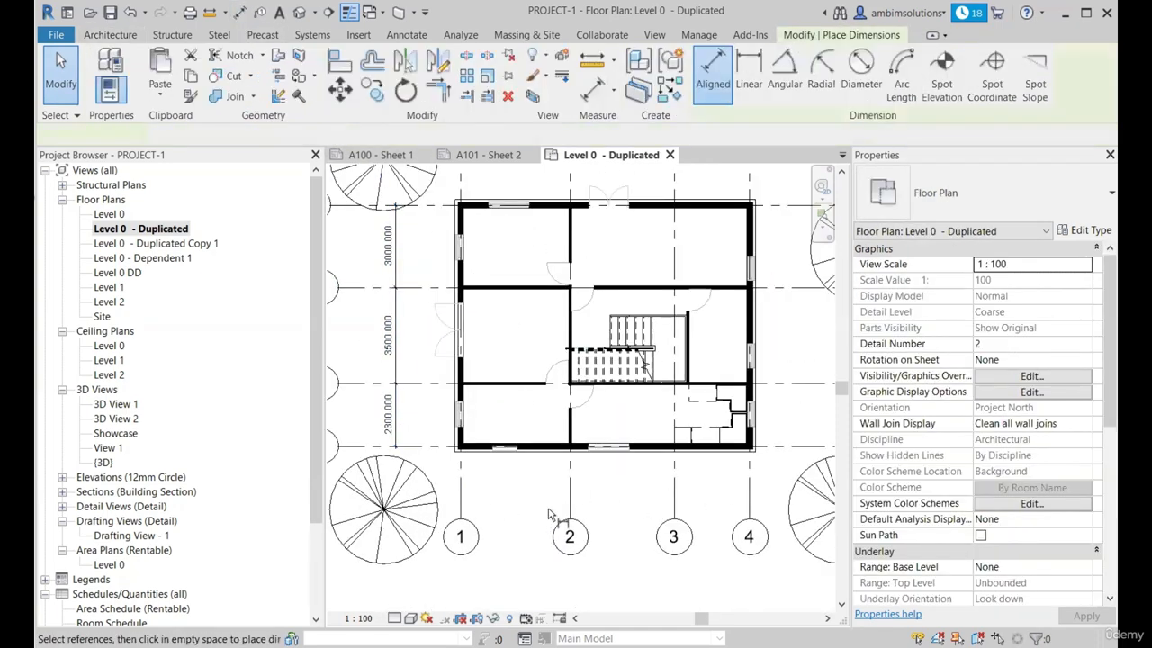
scroll(404, 507, "up", 4)
scroll(407, 477, "up", 2)
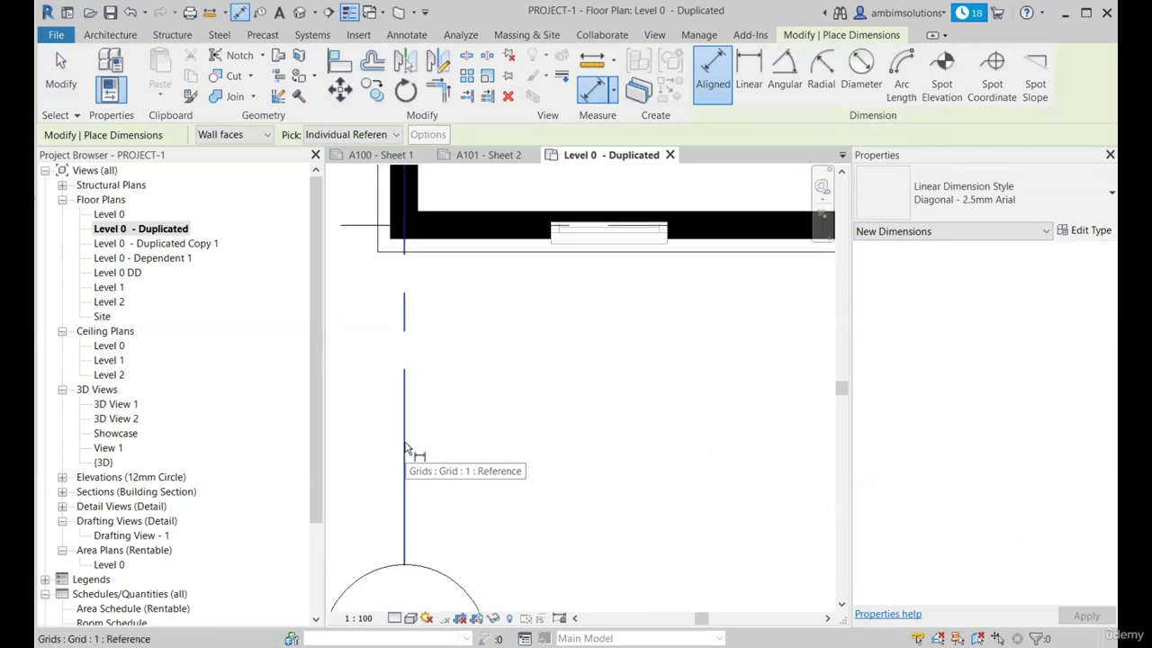
left_click(405, 447)
scroll(541, 457, "down", 2)
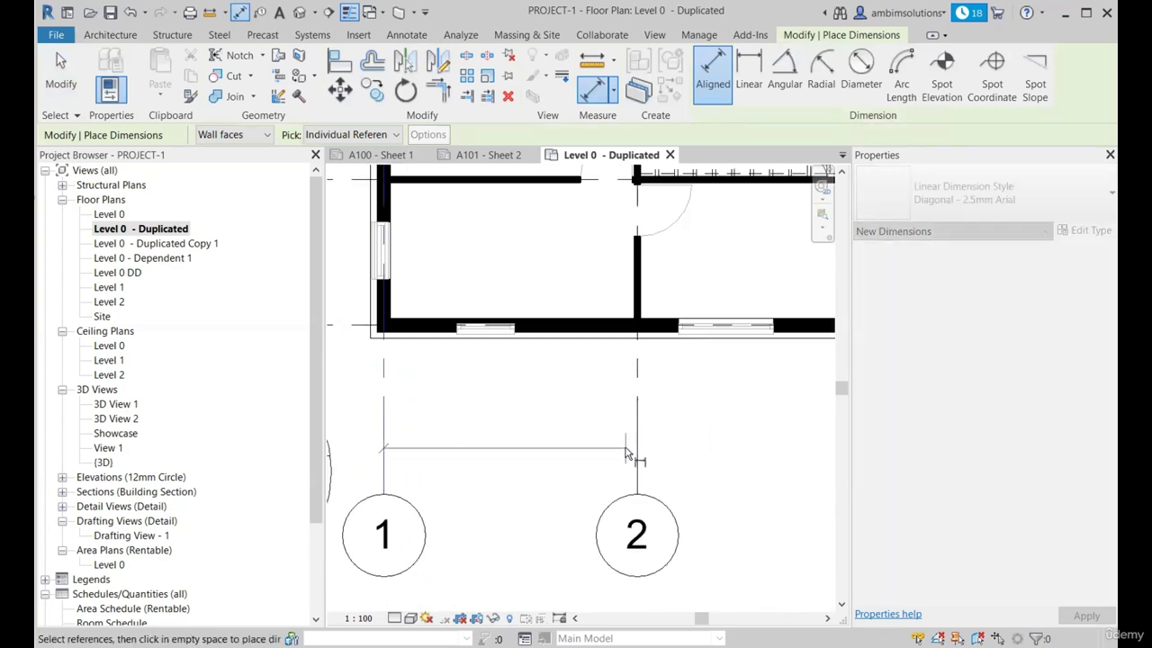
scroll(720, 464, "up", 1)
left_click(687, 450)
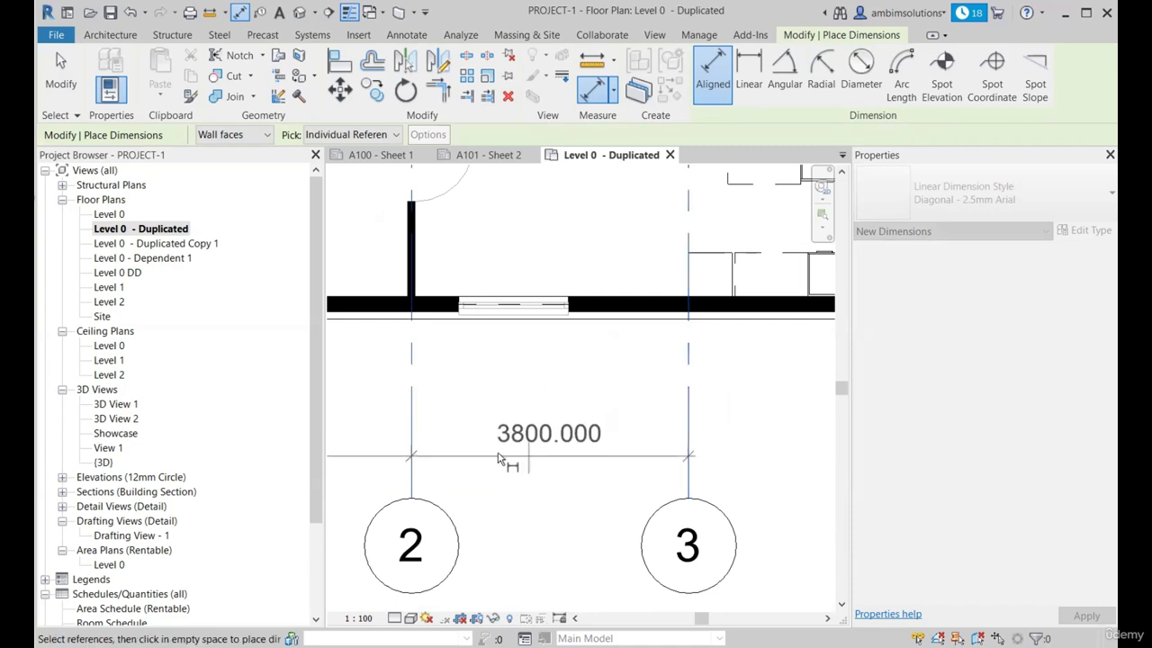
Extend the horizontal dimension string to grid line 4 and place it just above the lower grid bubbles.
scroll(500, 455, "down", 2)
scroll(648, 458, "up", 2)
left_click(612, 447)
scroll(612, 448, "down", 2)
scroll(690, 450, "up", 2)
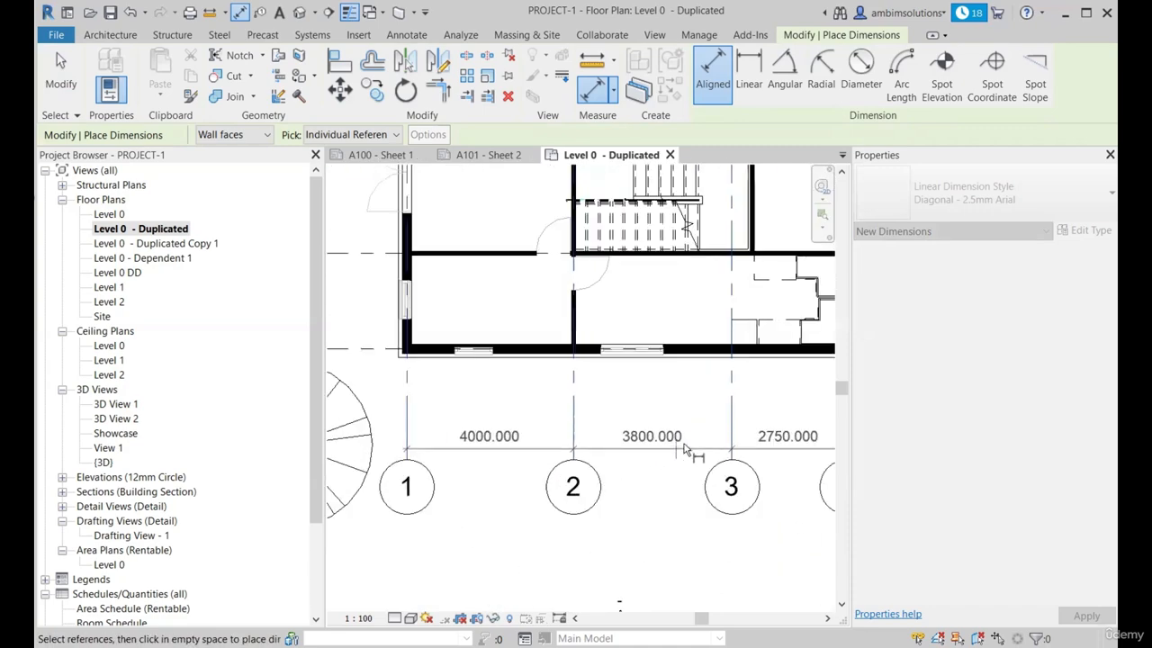
left_click(620, 445)
scroll(620, 445, "down", 3)
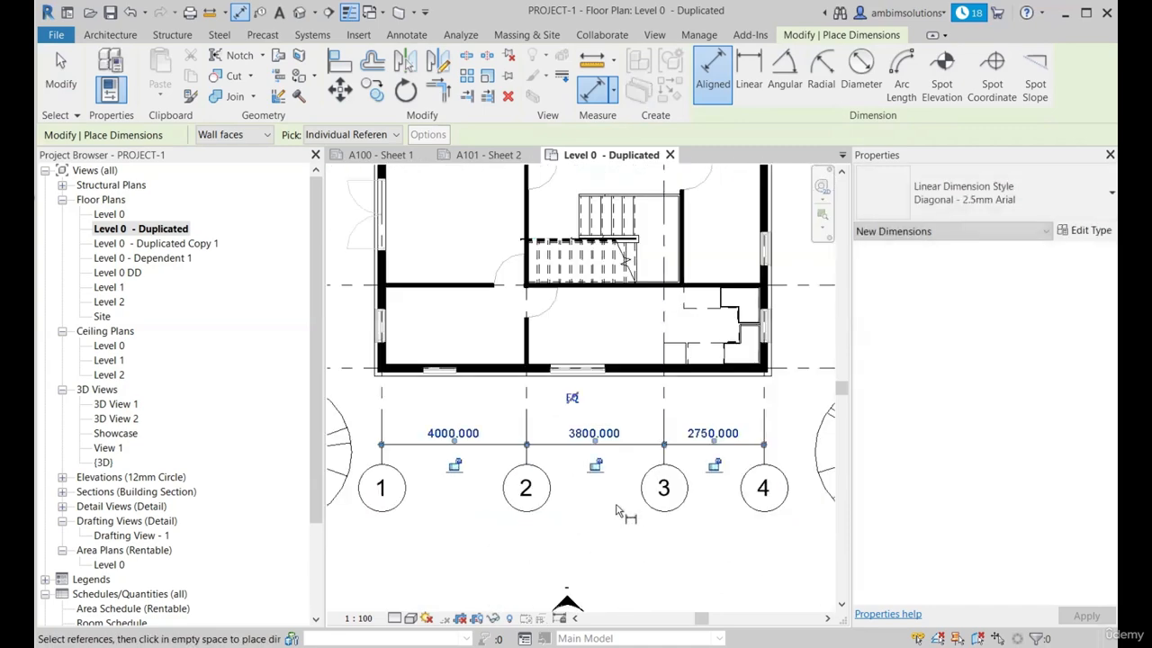
scroll(617, 510, "down", 1)
scroll(711, 297, "up", 1)
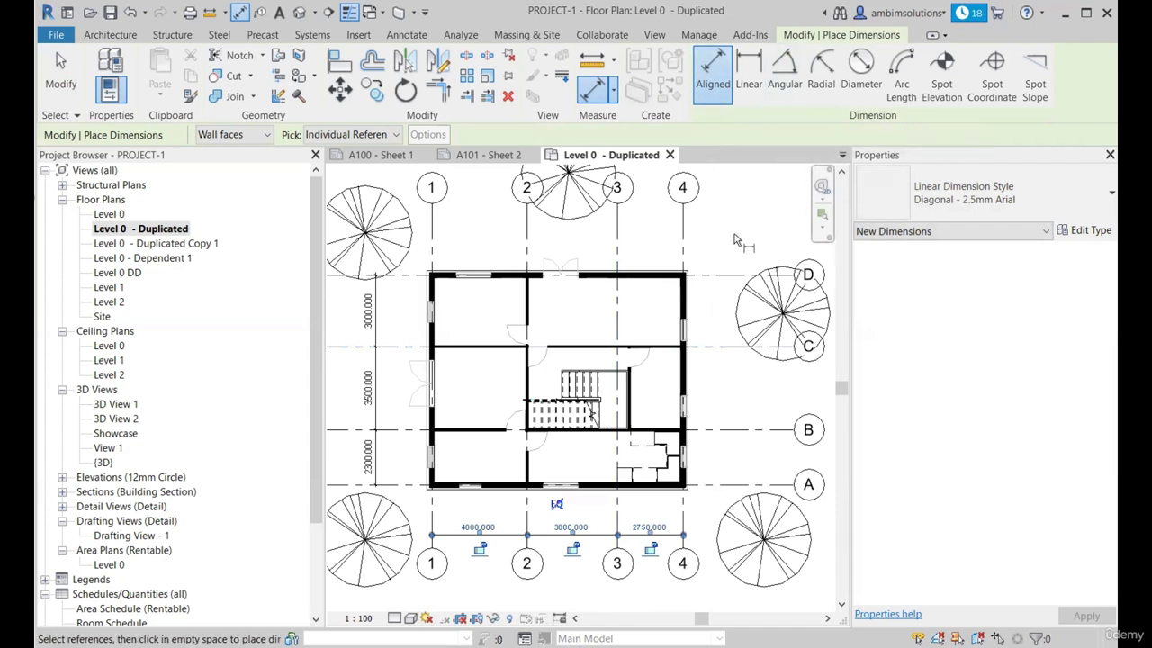
key("Escape")
key("Escape")
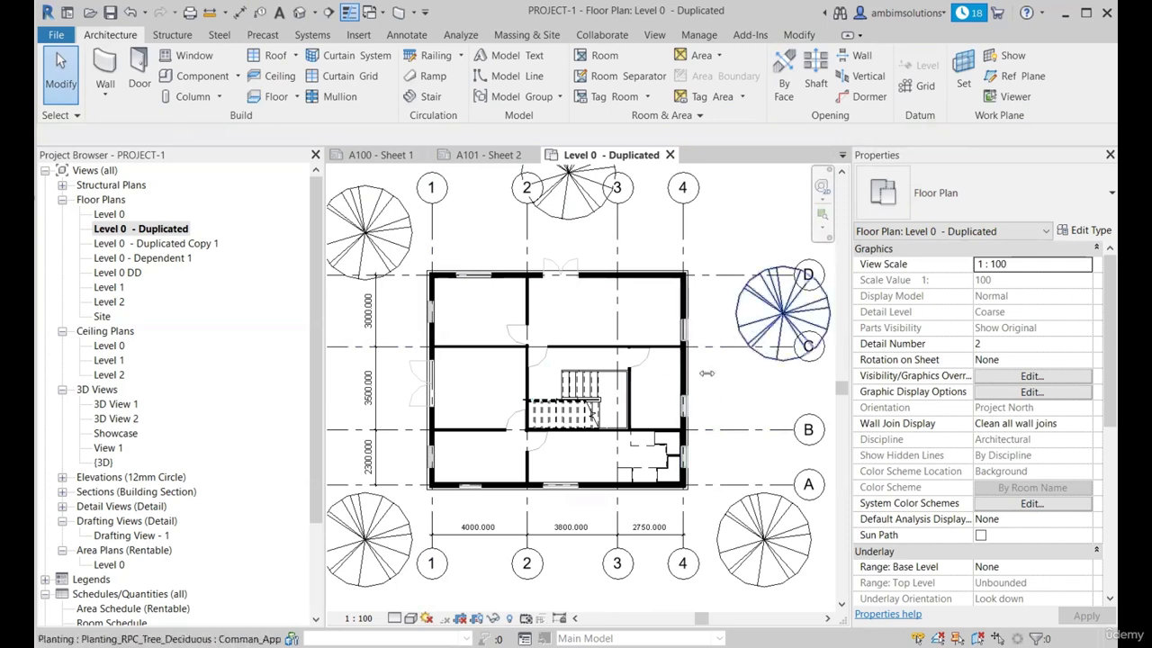
Look over the floor plan with its vertical and horizontal grid dimension strings.
scroll(424, 505, "up", 2)
scroll(736, 499, "down", 1)
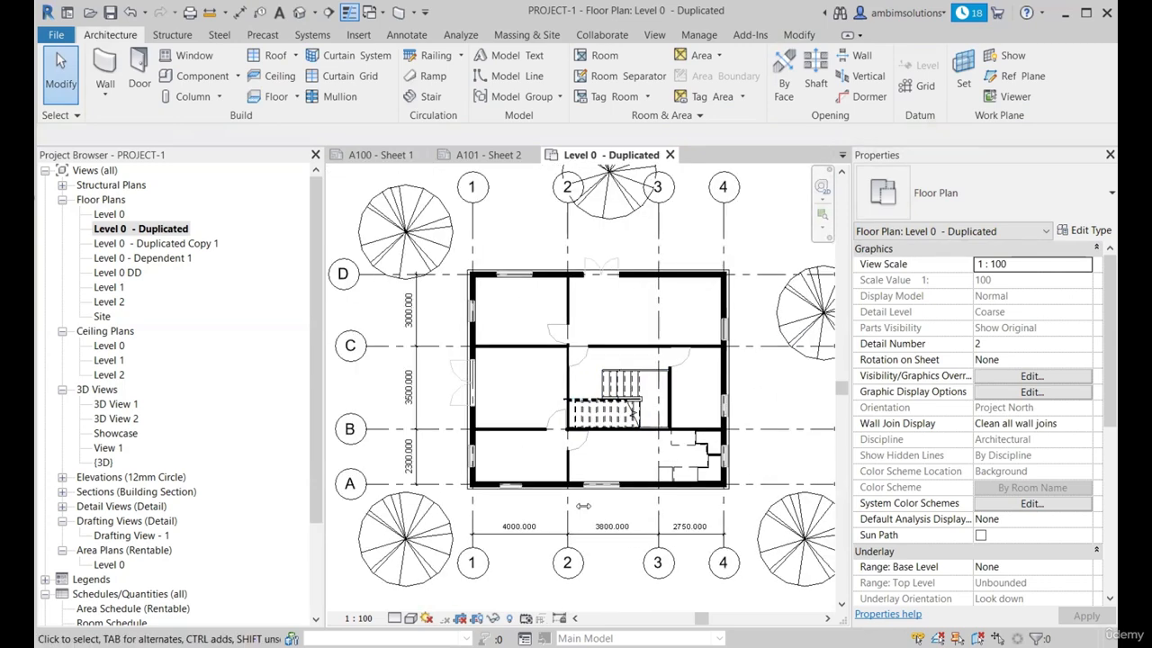
scroll(586, 507, "up", 3)
scroll(587, 508, "down", 2)
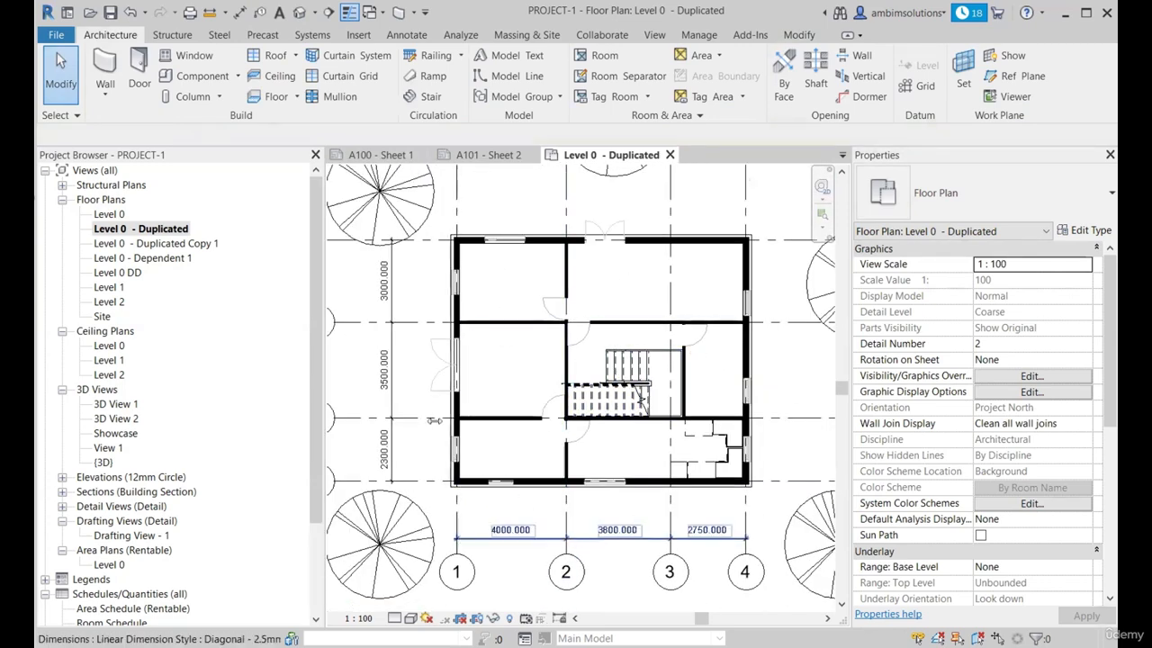
scroll(549, 378, "down", 2)
scroll(540, 360, "up", 3)
scroll(399, 306, "up", 1)
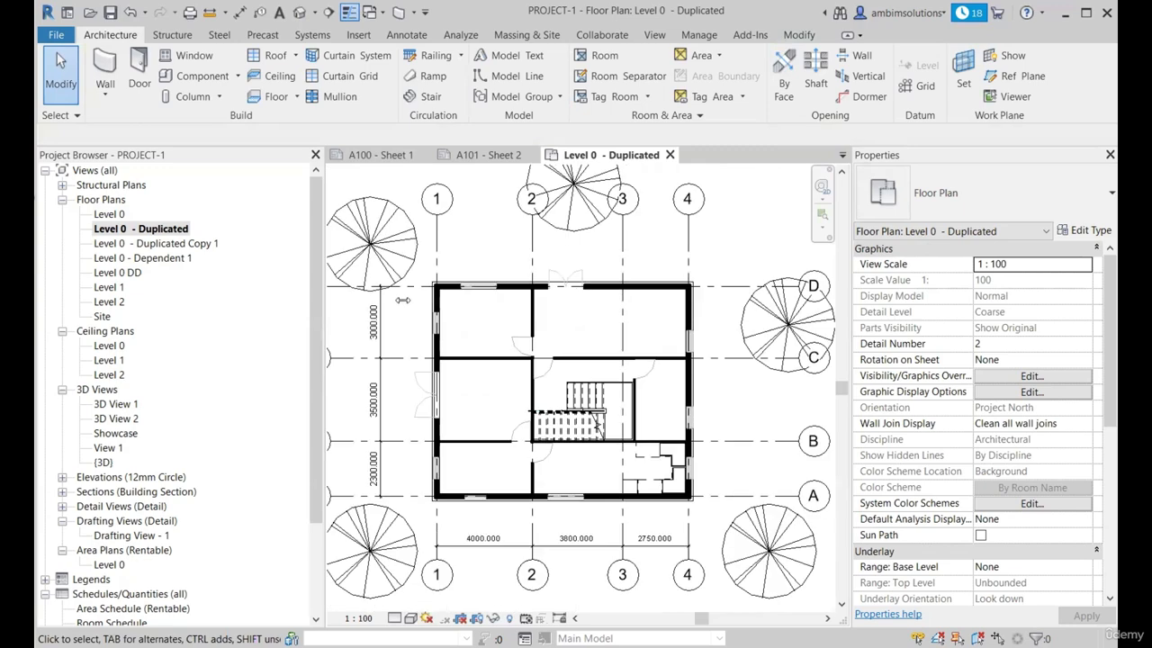
scroll(437, 329, "down", 1)
scroll(407, 305, "down", 1)
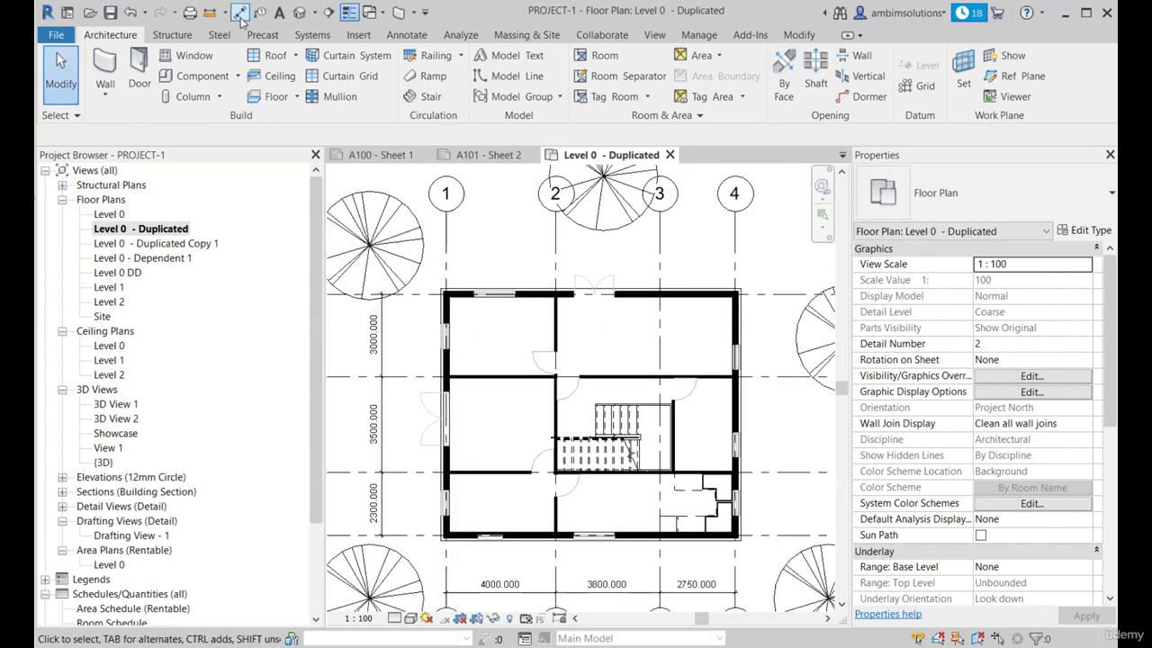
Start another aligned dimension with Wall faces as the preferred wall reference.
key("d")
key("i")
scroll(419, 283, "up", 4)
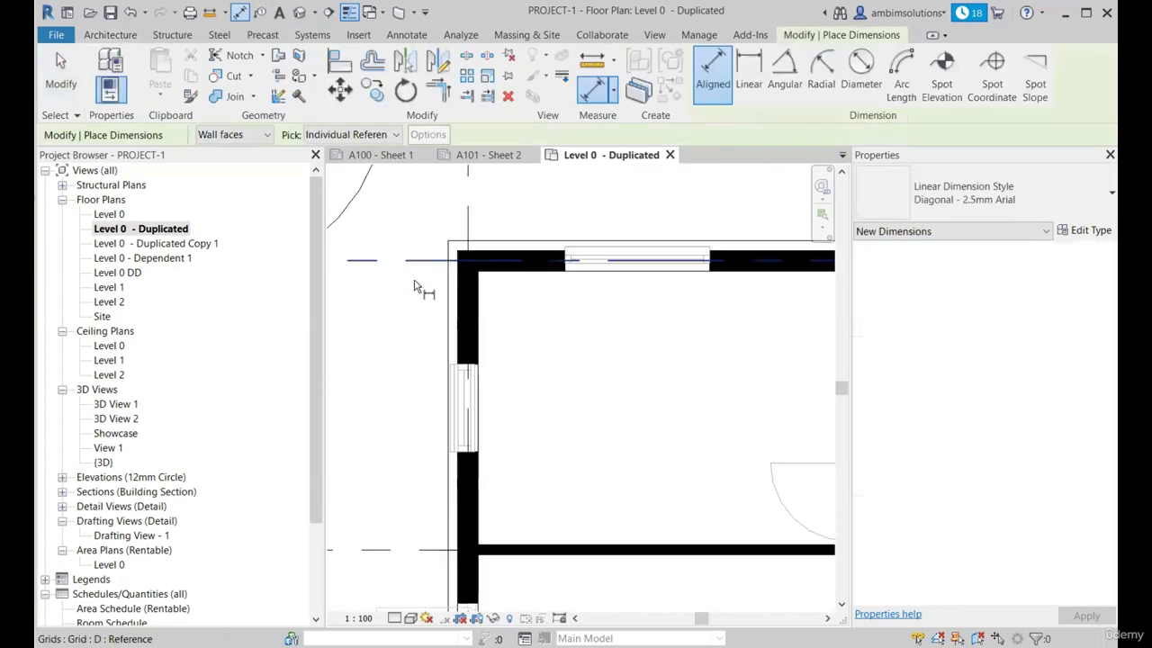
left_click(252, 136)
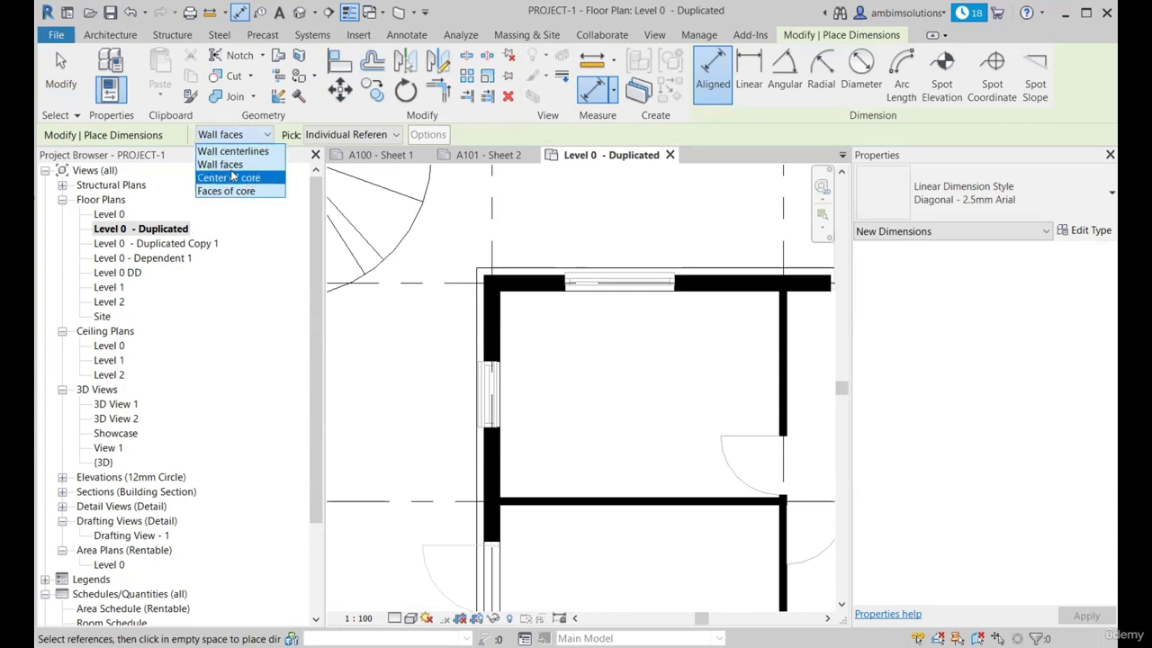
left_click(232, 165)
scroll(490, 346, "up", 5)
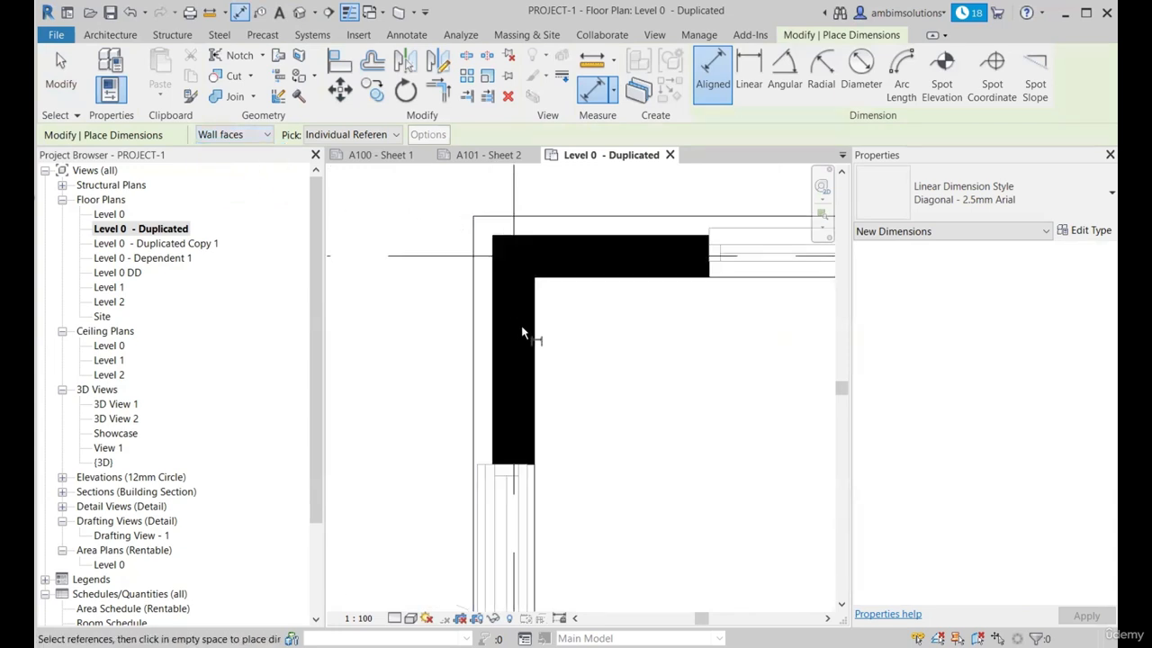
scroll(489, 334, "down", 2)
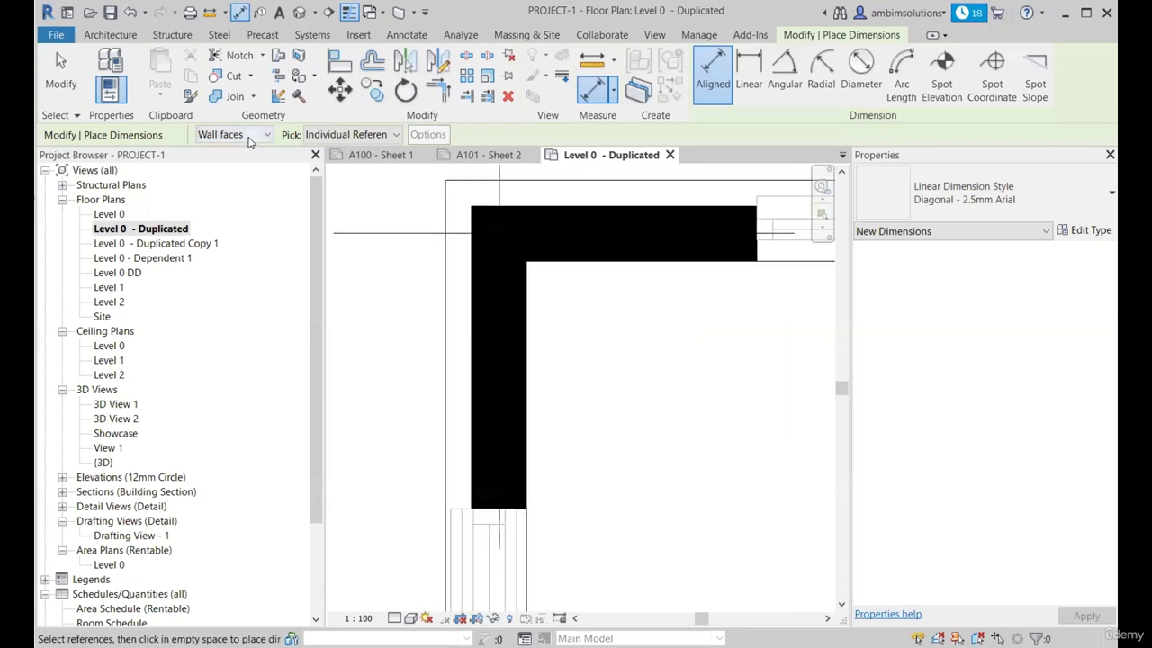
left_click(231, 167)
scroll(491, 347, "up", 2)
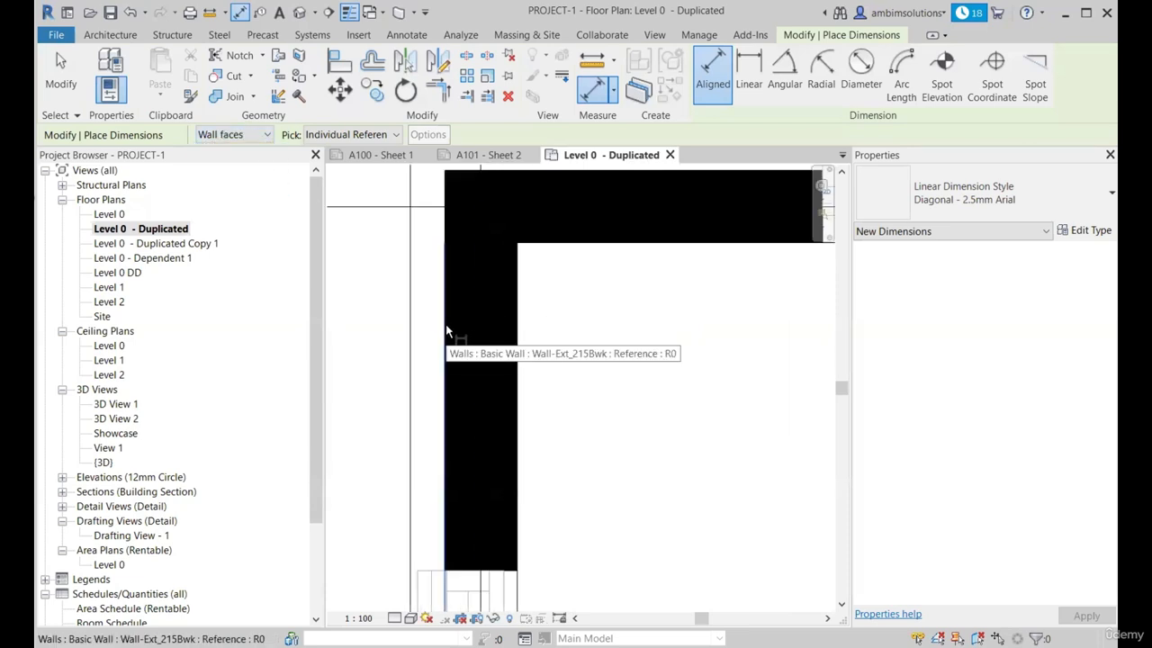
Reference the outer and inner faces of the exterior wall at grid 1 for the aligned dimension string.
left_click(448, 334)
scroll(494, 382, "down", 2)
scroll(509, 383, "up", 2)
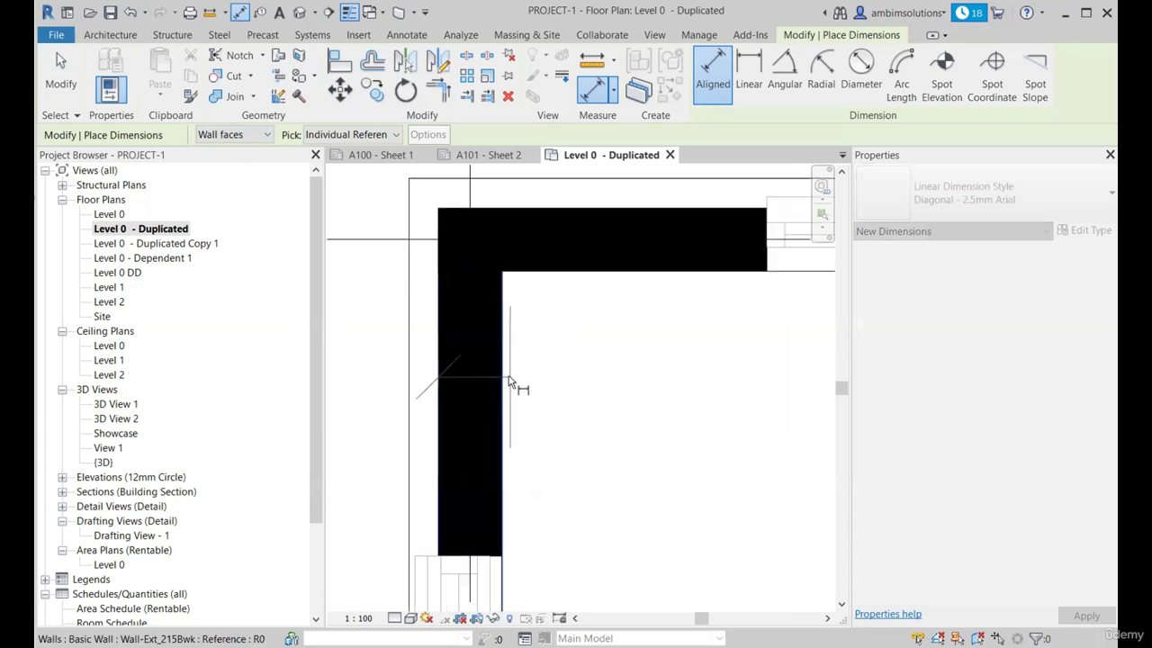
left_click(503, 378)
scroll(507, 405, "down", 2)
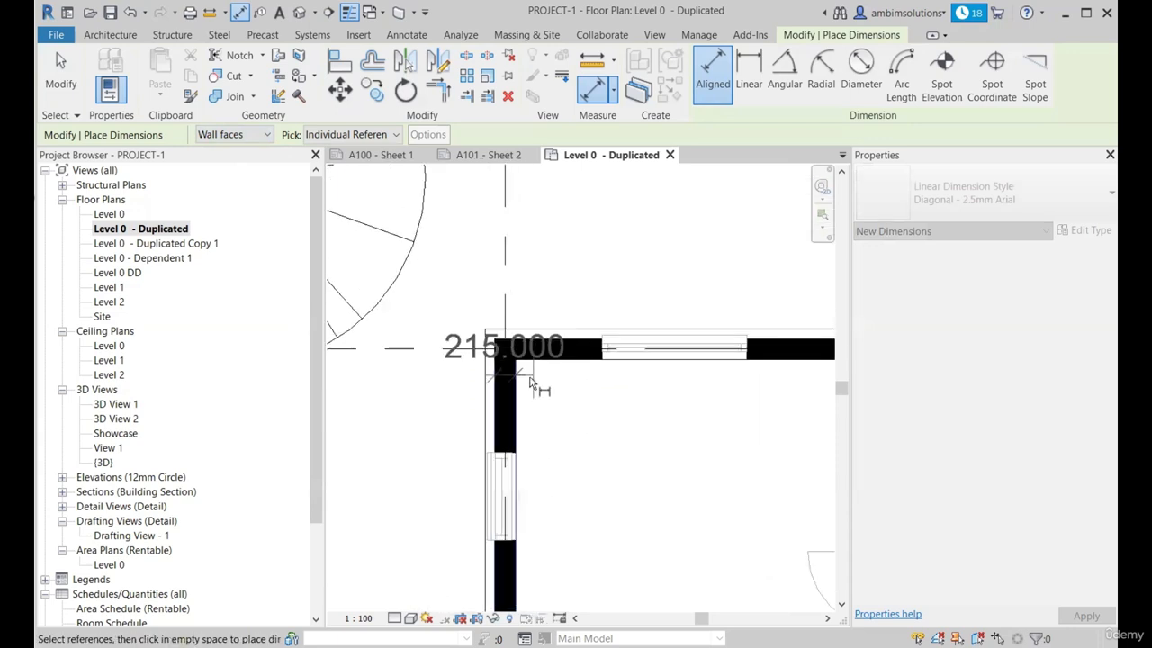
scroll(507, 407, "down", 3)
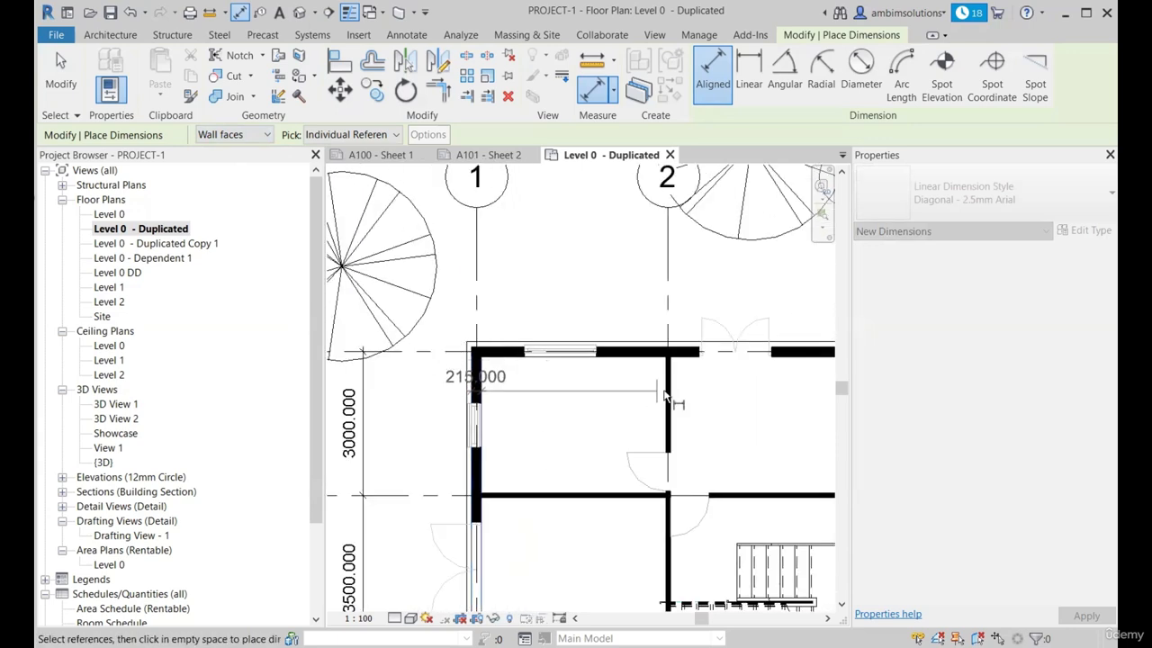
Extend the dimension string with both faces of the interior partition at grid 2.
scroll(667, 396, "up", 3)
scroll(656, 353, "up", 2)
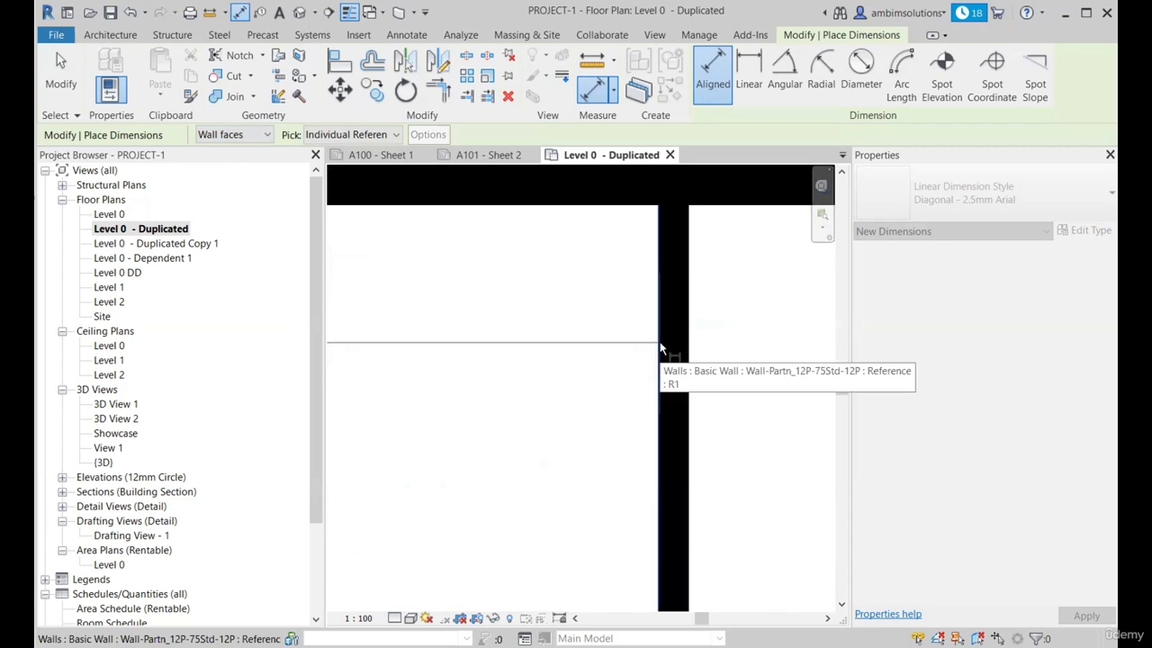
left_click(660, 348)
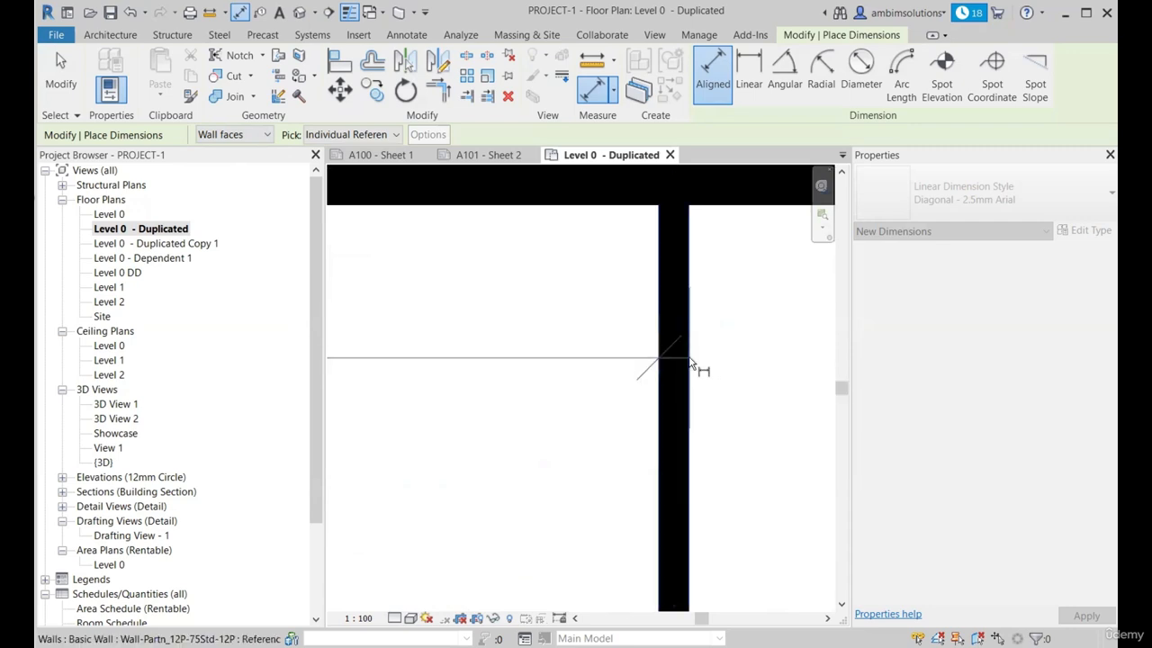
left_click(691, 363)
scroll(482, 378, "down", 5)
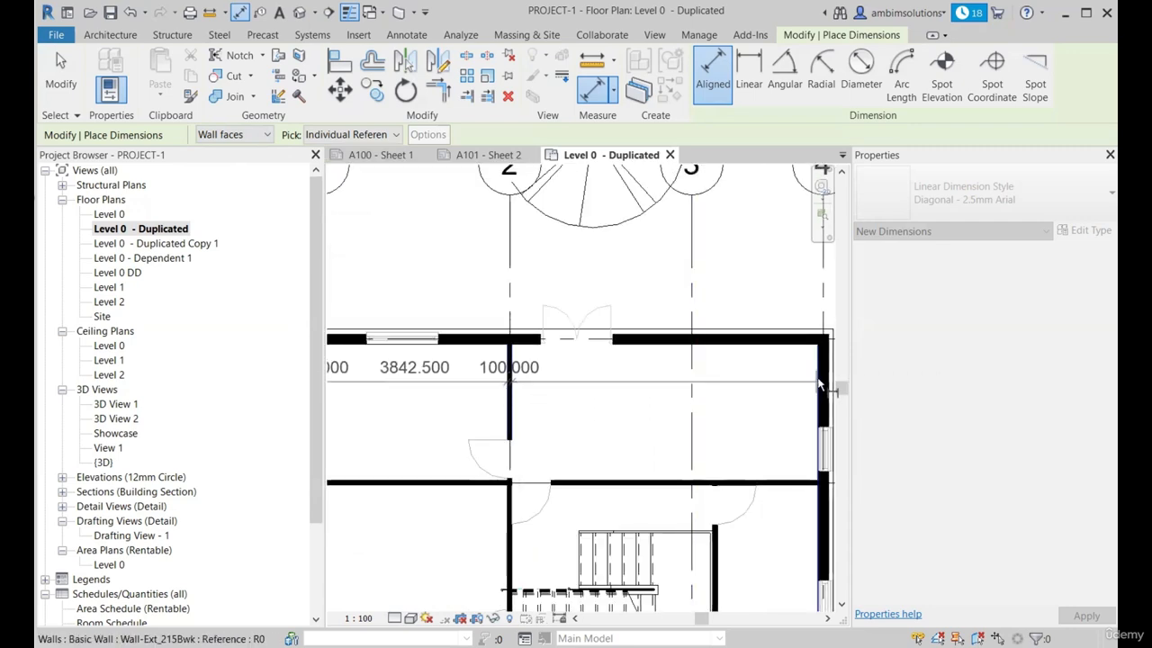
Add both faces of the exterior wall at grid 4 and place the string above the building, below the upper grid bubbles.
scroll(819, 385, "up", 8)
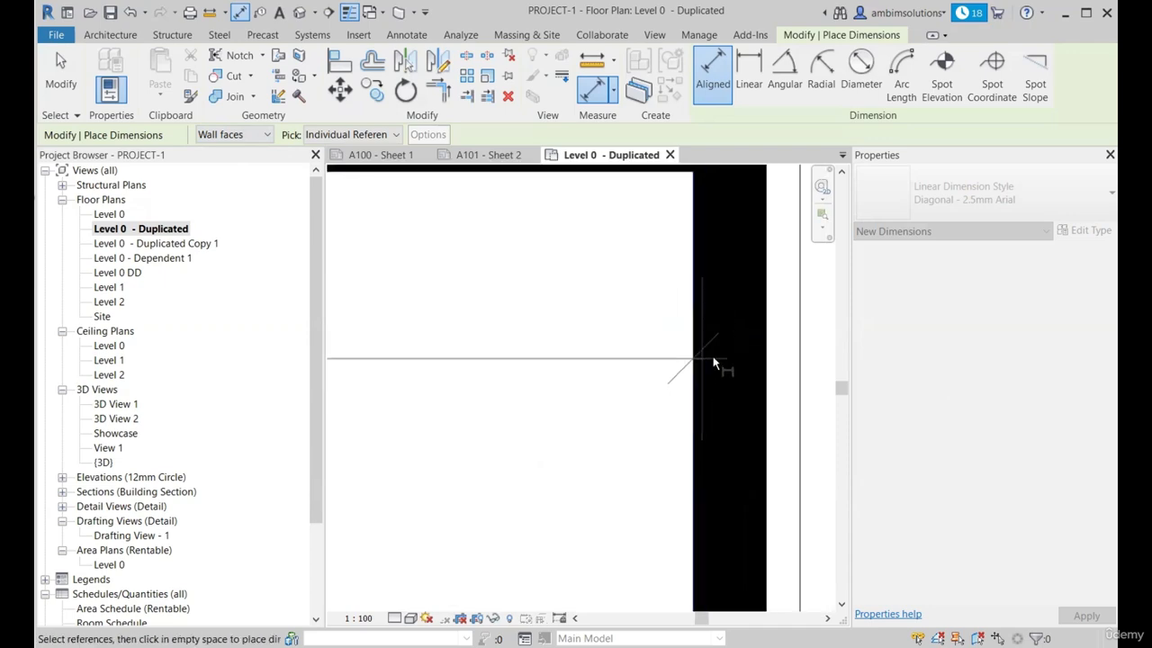
scroll(708, 460, "down", 6)
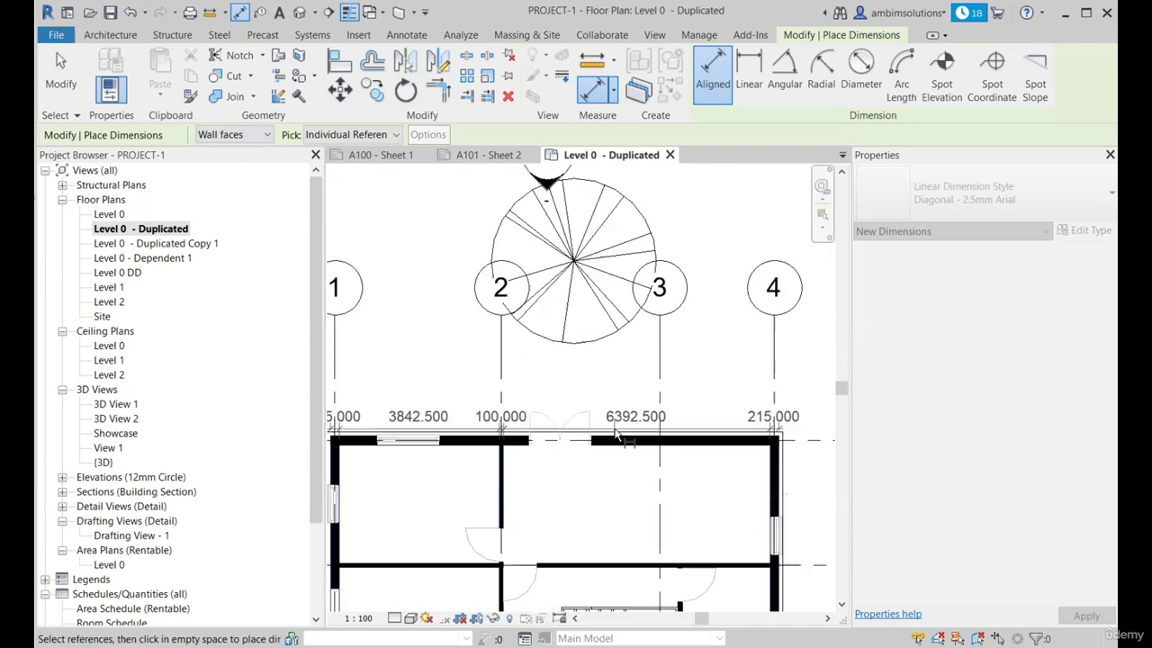
scroll(621, 430, "down", 1)
scroll(630, 418, "up", 3)
scroll(640, 410, "down", 3)
scroll(646, 406, "up", 1)
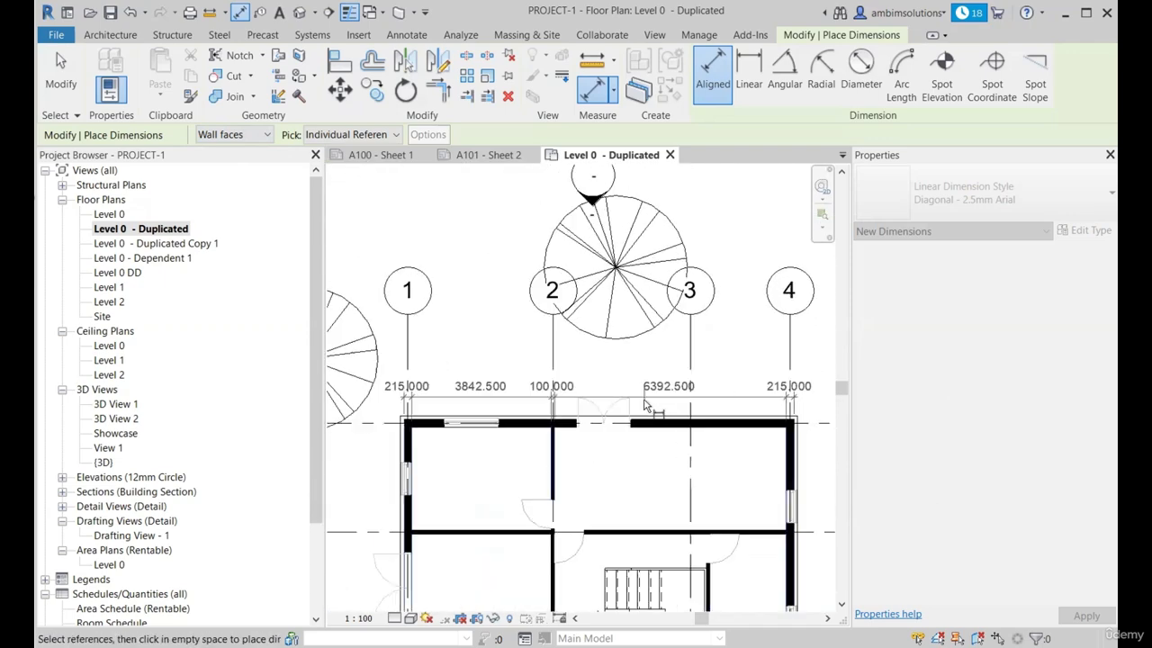
scroll(646, 405, "up", 1)
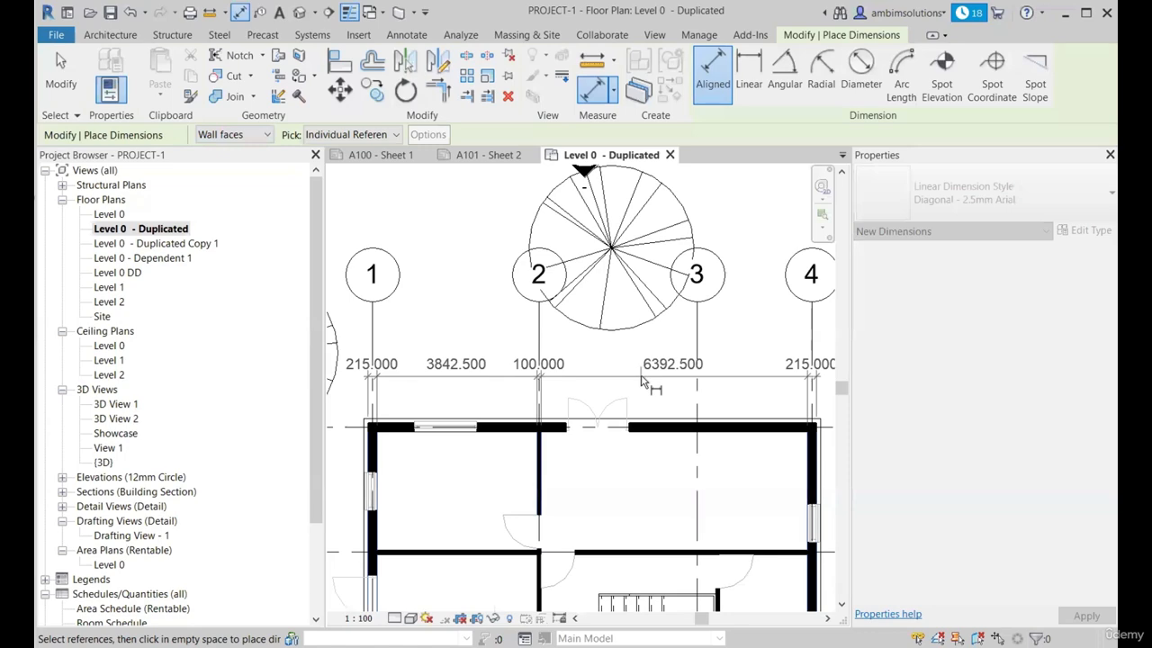
left_click(641, 382)
scroll(540, 386, "down", 3)
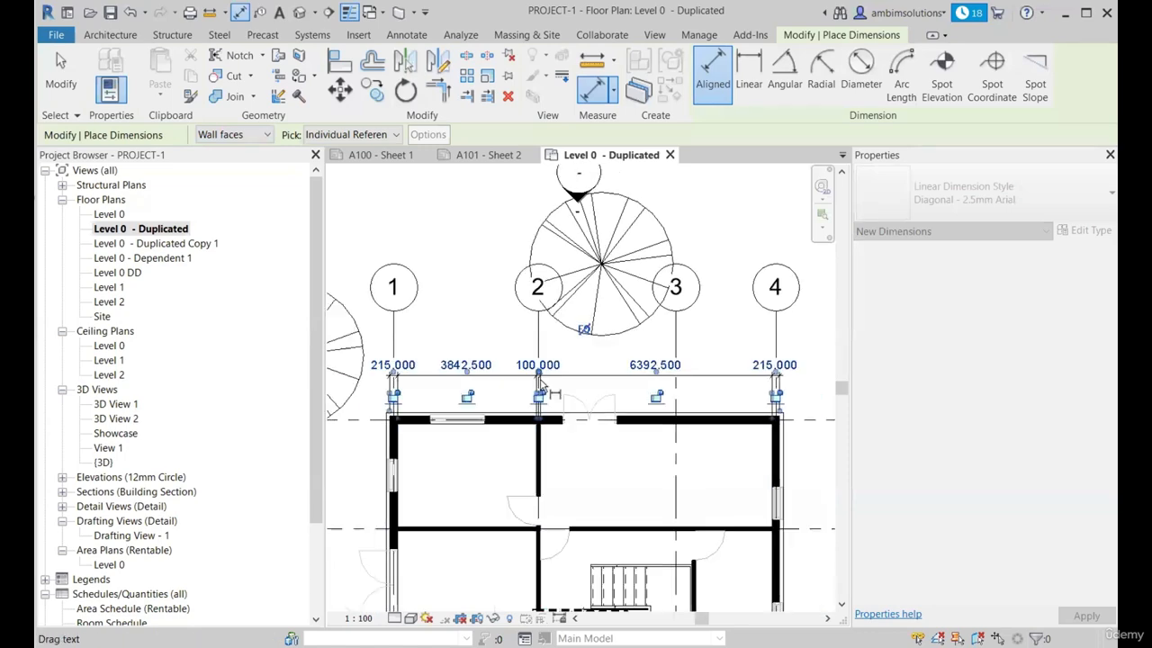
key("Escape")
key("Escape")
Pull the witness line ends of the wall dimension string back from the walls at grids 4, 2 and 1.
scroll(693, 392, "up", 2)
left_click(701, 372)
scroll(741, 404, "up", 3)
scroll(713, 423, "up", 2)
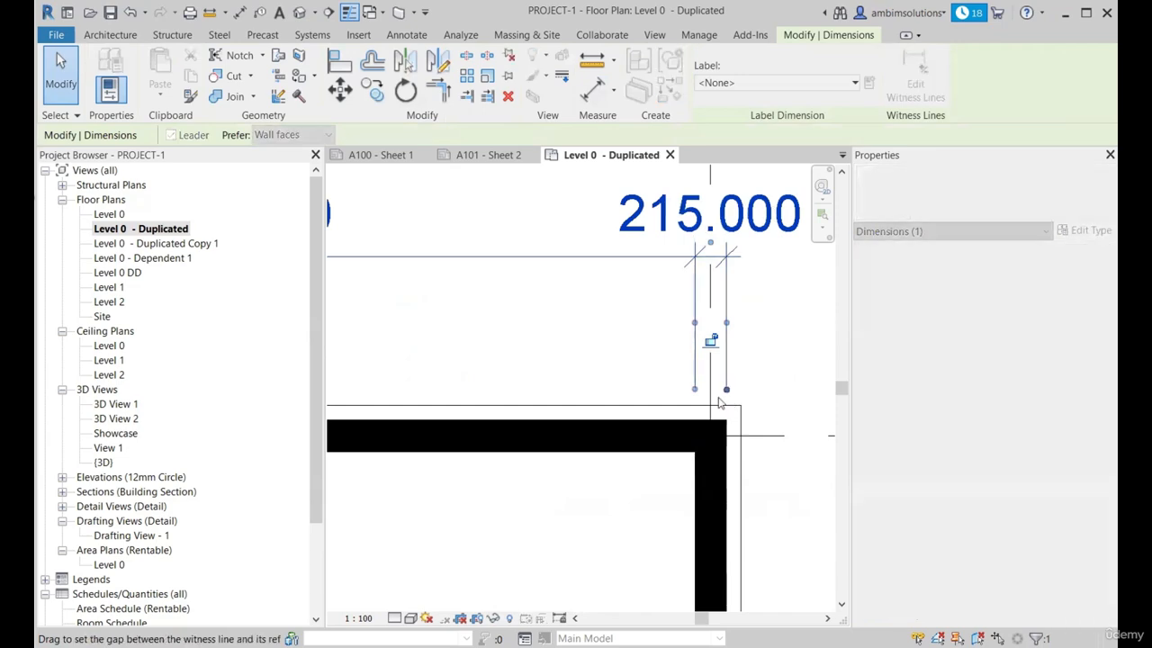
scroll(725, 401, "down", 4)
scroll(592, 398, "up", 1)
scroll(615, 403, "up", 3)
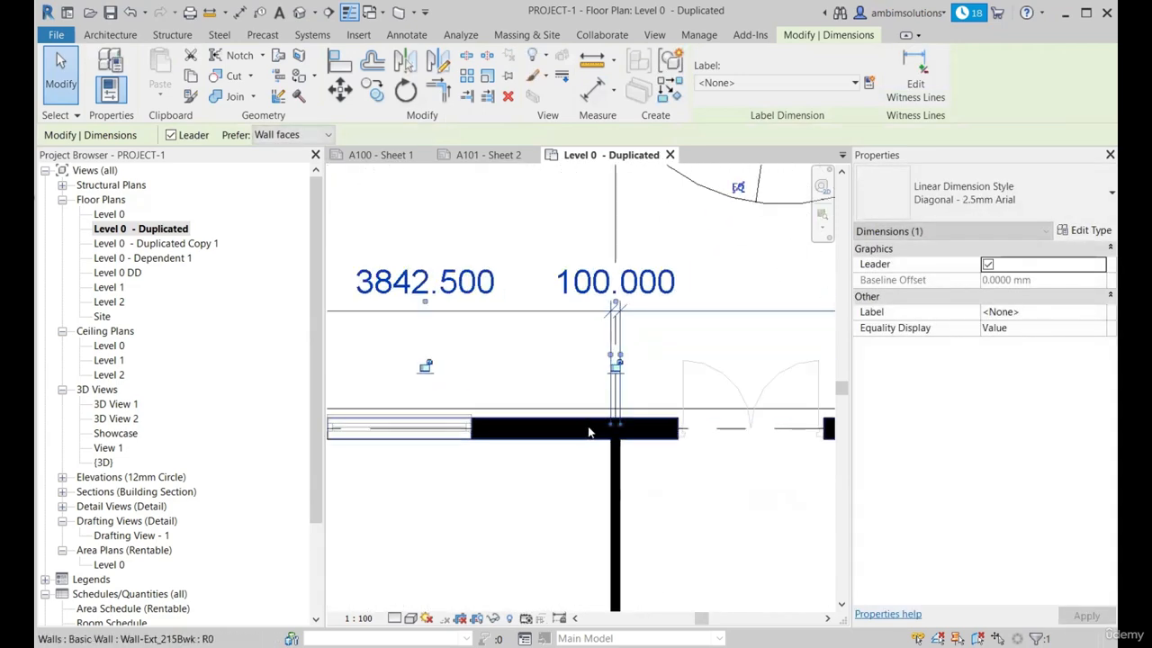
left_click_drag(642, 423, 645, 385)
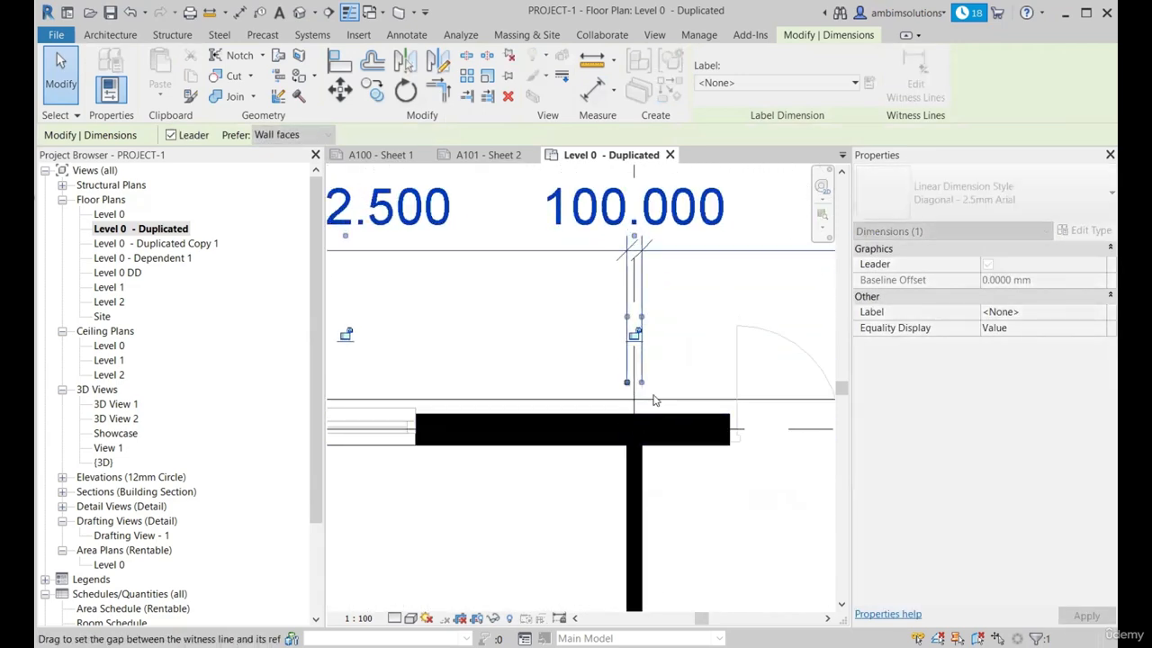
scroll(648, 401, "down", 3)
scroll(405, 410, "up", 3)
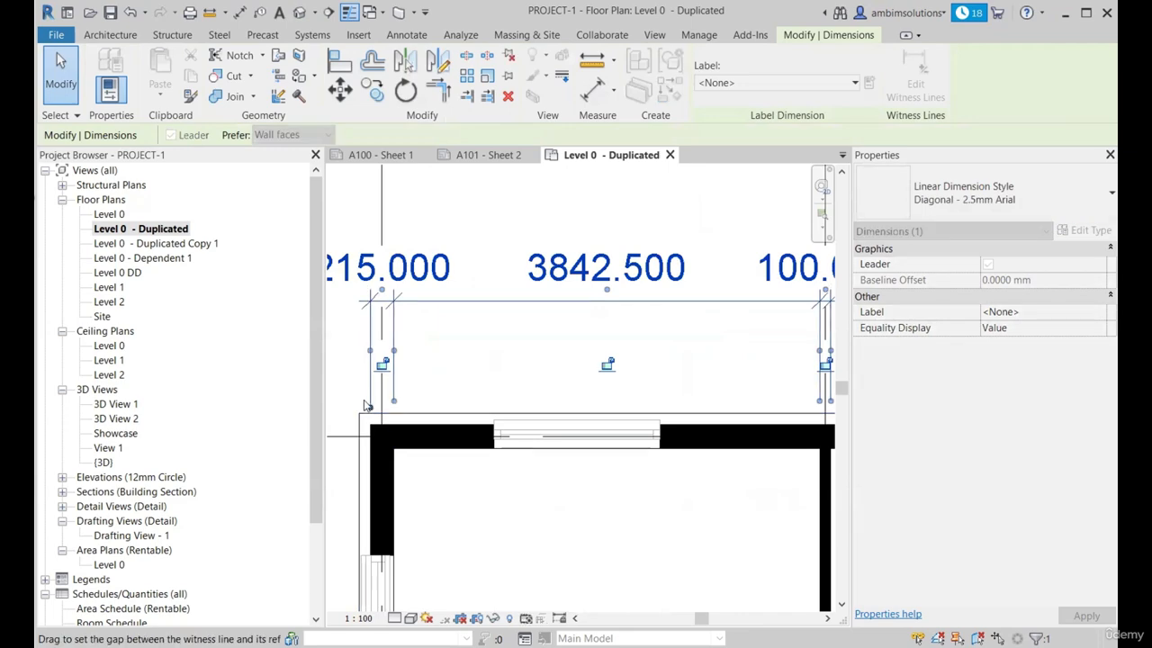
scroll(537, 436, "down", 2)
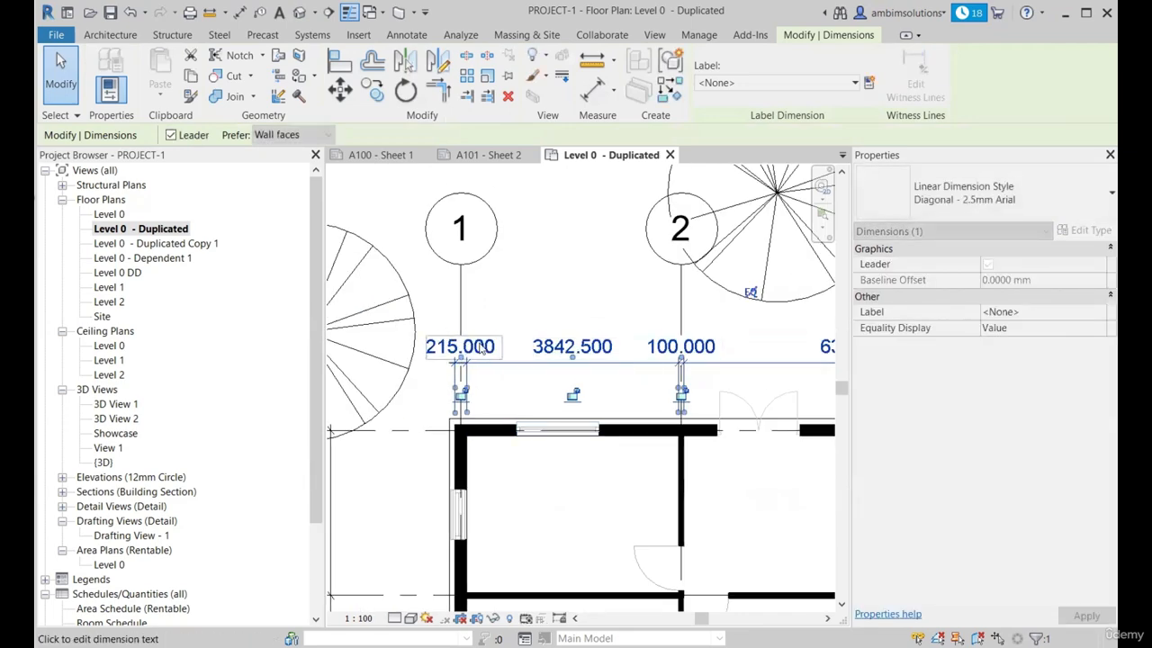
scroll(479, 342, "down", 2)
left_click(540, 422)
Open the type properties of the wall dimension string's style and review its graphics, text and units parameters.
scroll(511, 366, "up", 2)
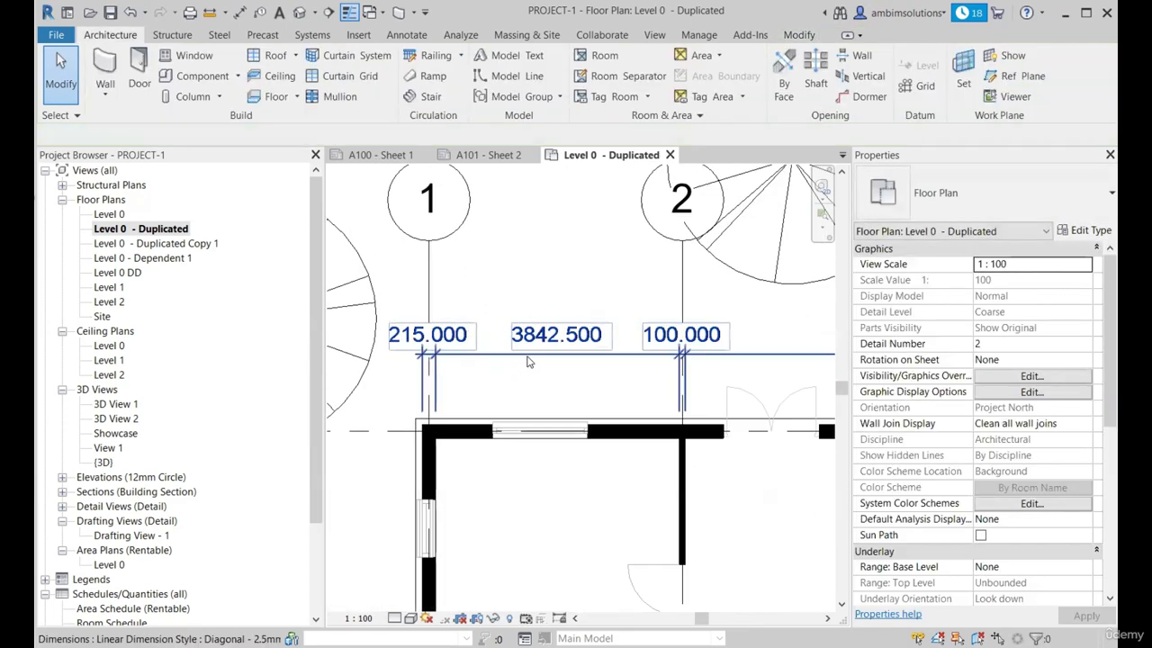
left_click(532, 355)
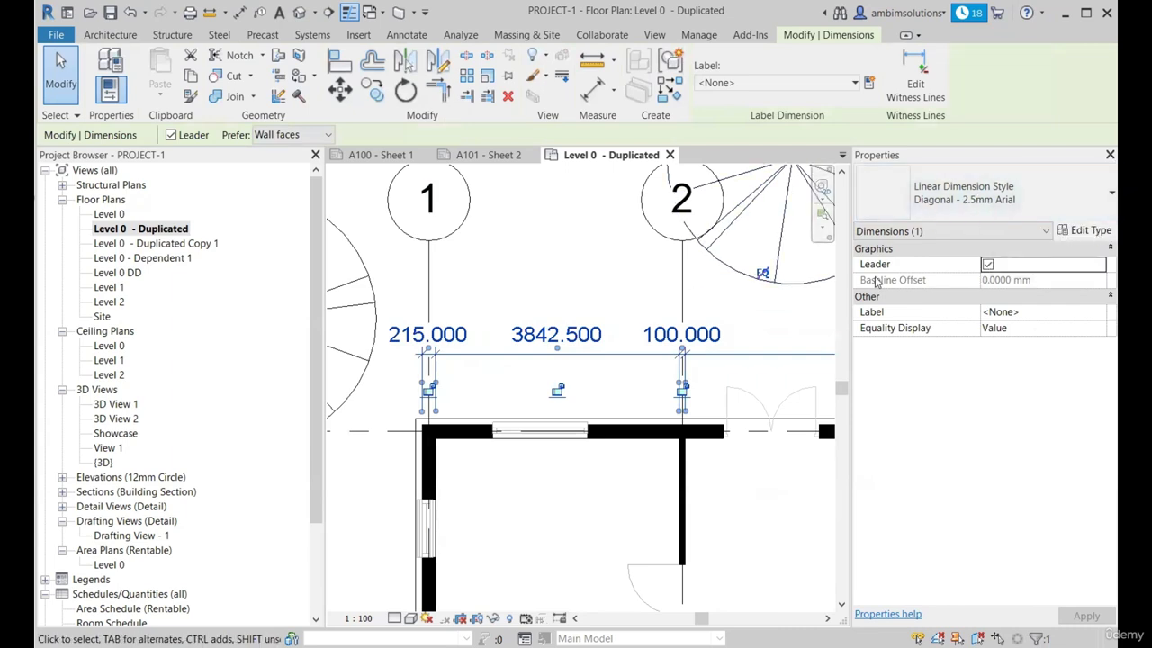
left_click(988, 264)
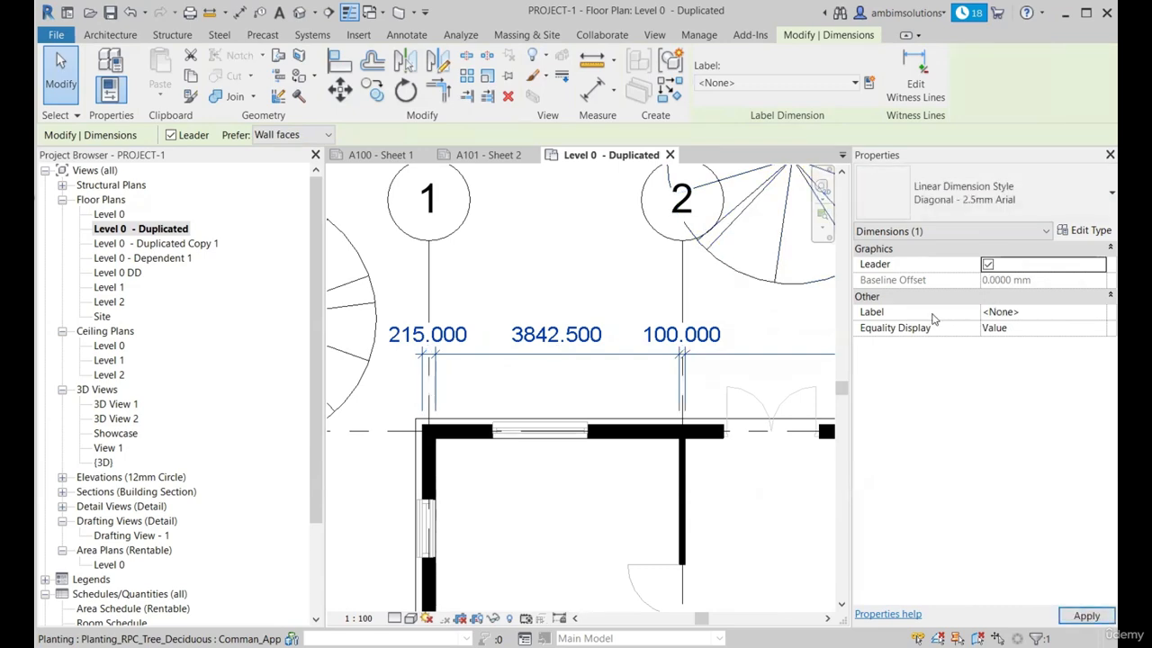
left_click(1091, 231)
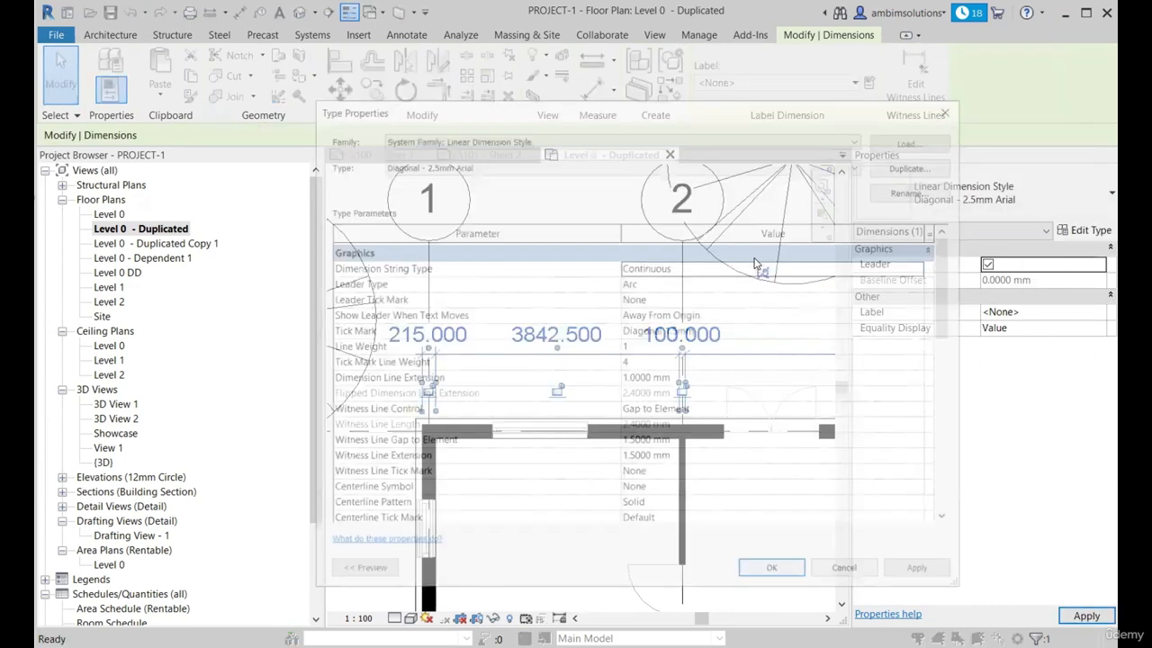
scroll(531, 331, "down", 8)
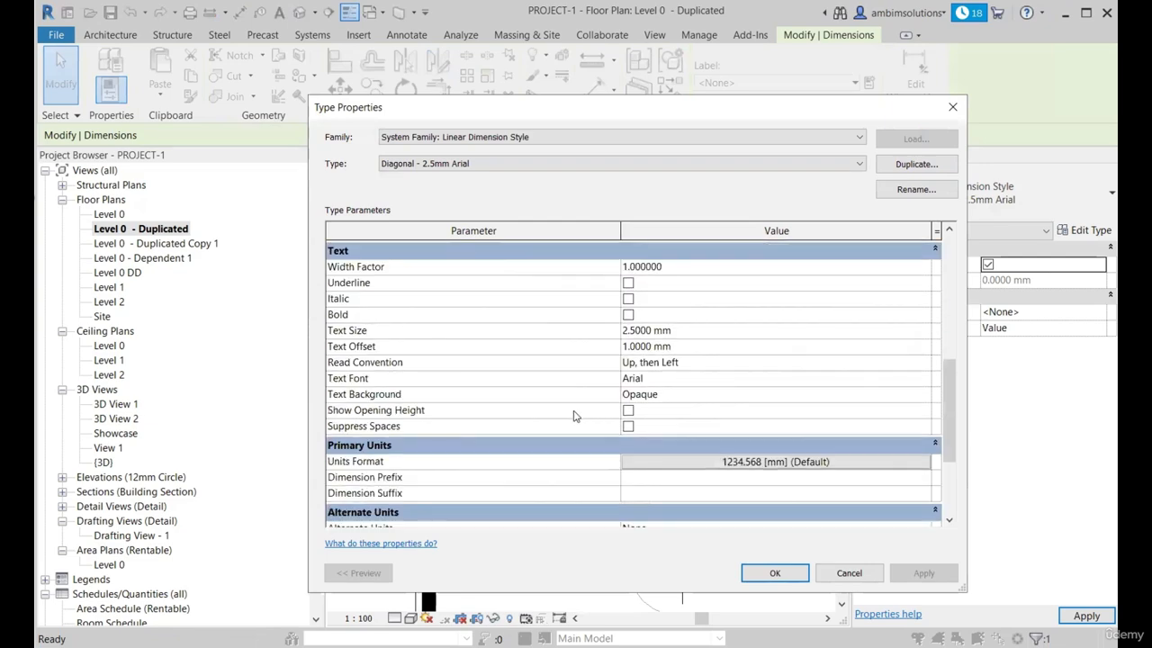
scroll(528, 330, "up", 8)
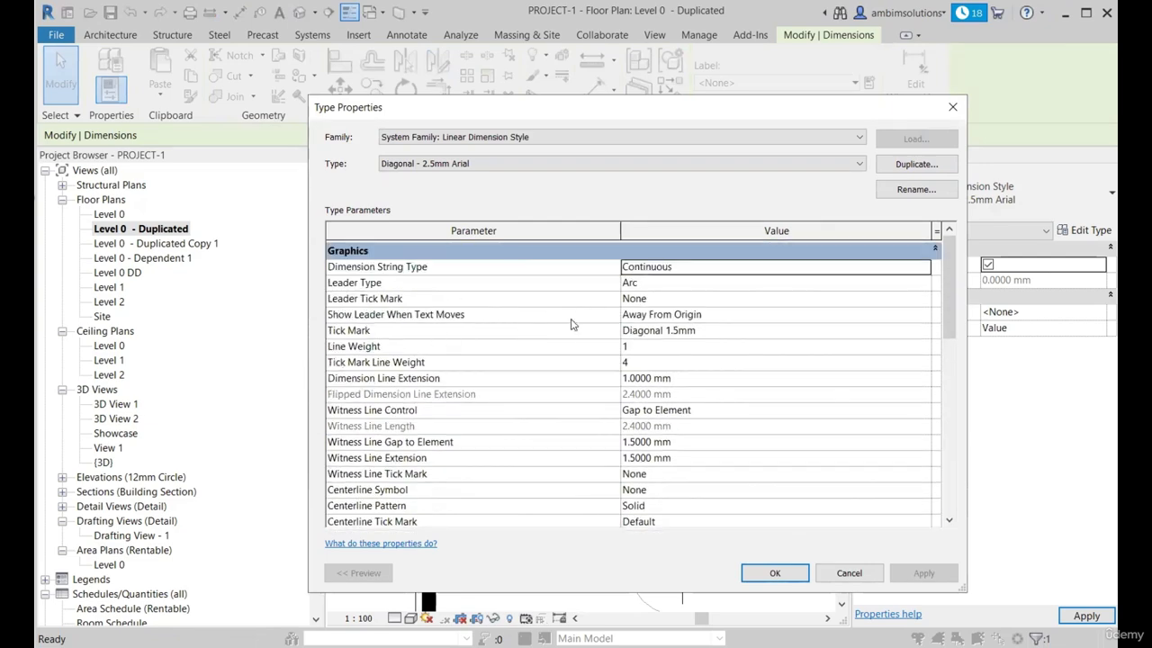
scroll(581, 378, "down", 5)
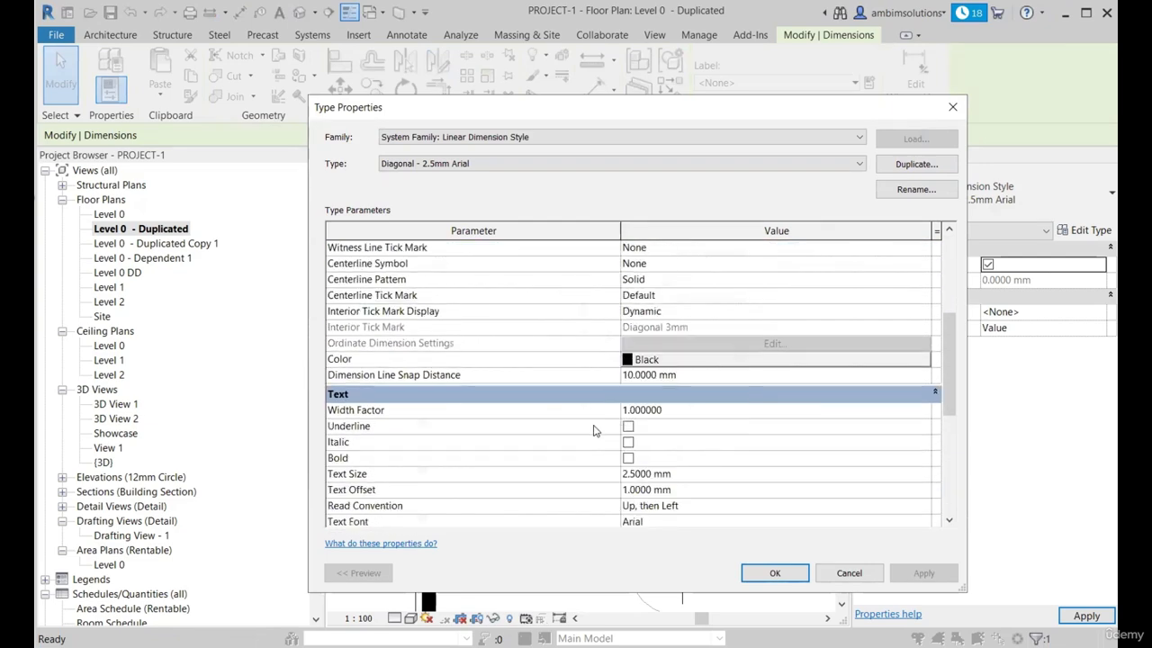
scroll(594, 415, "down", 1)
scroll(526, 362, "down", 2)
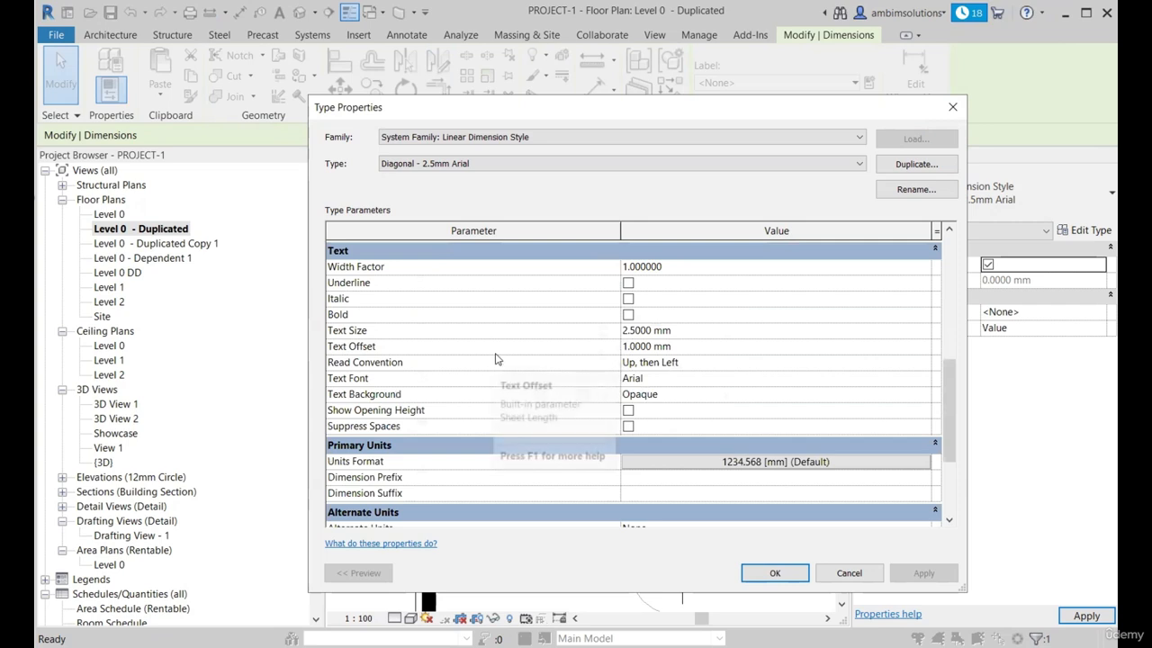
scroll(487, 358, "down", 3)
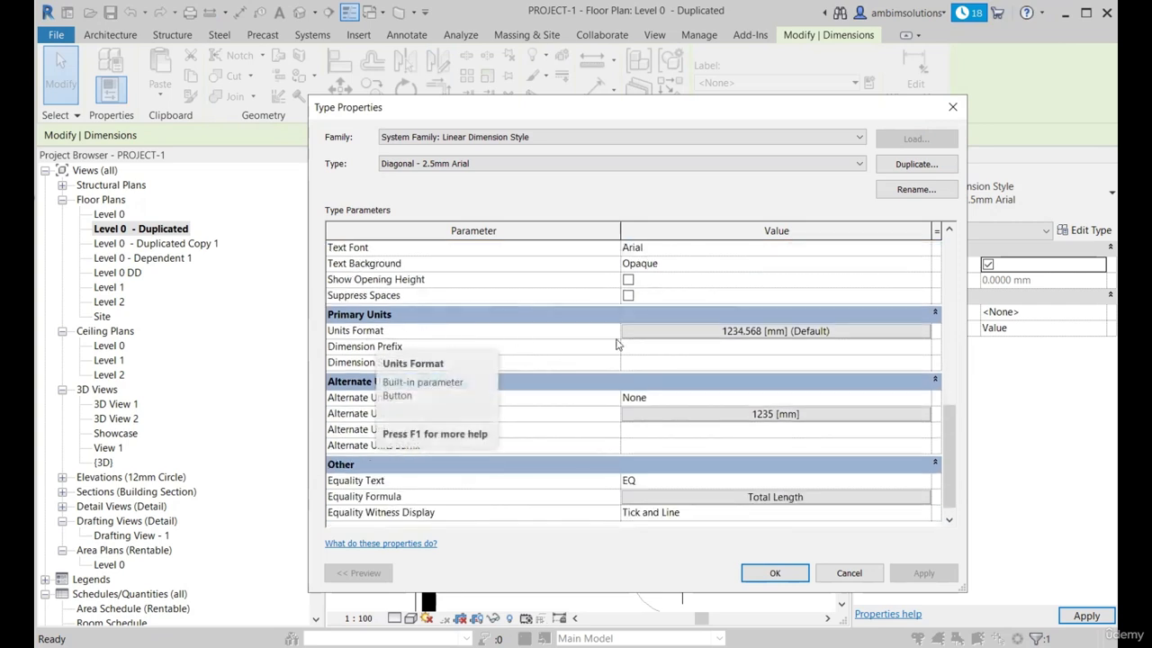
Override the project settings in the dimension style's units format, set rounding to 0 decimal places and apply the change.
left_click(689, 332)
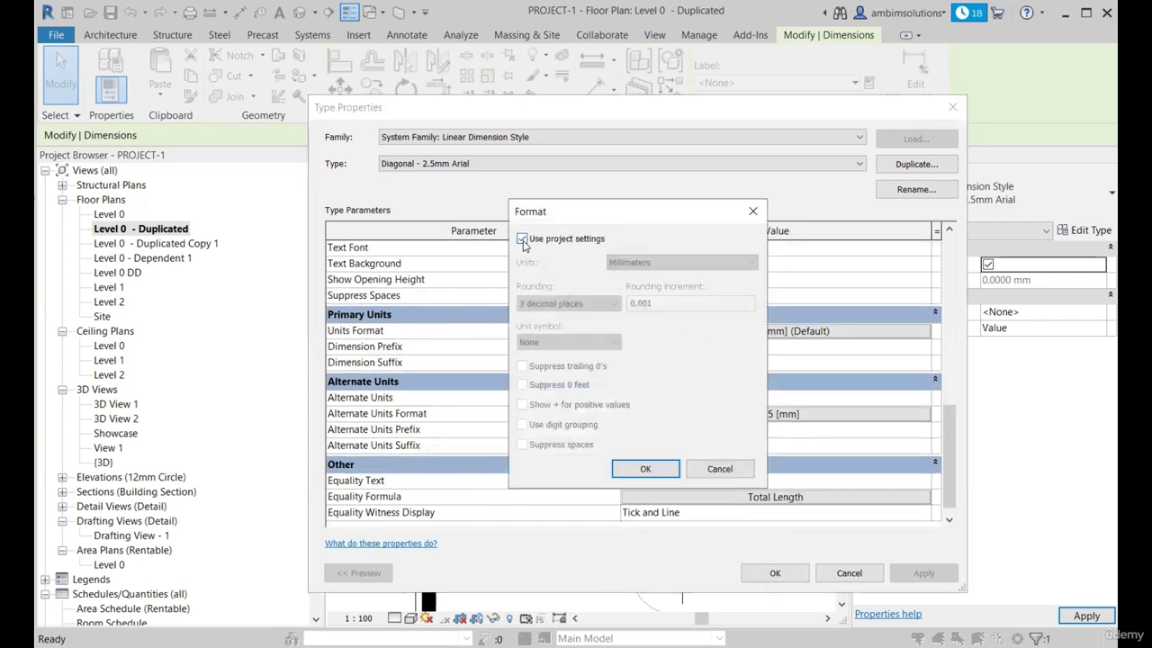
left_click(522, 240)
left_click(616, 305)
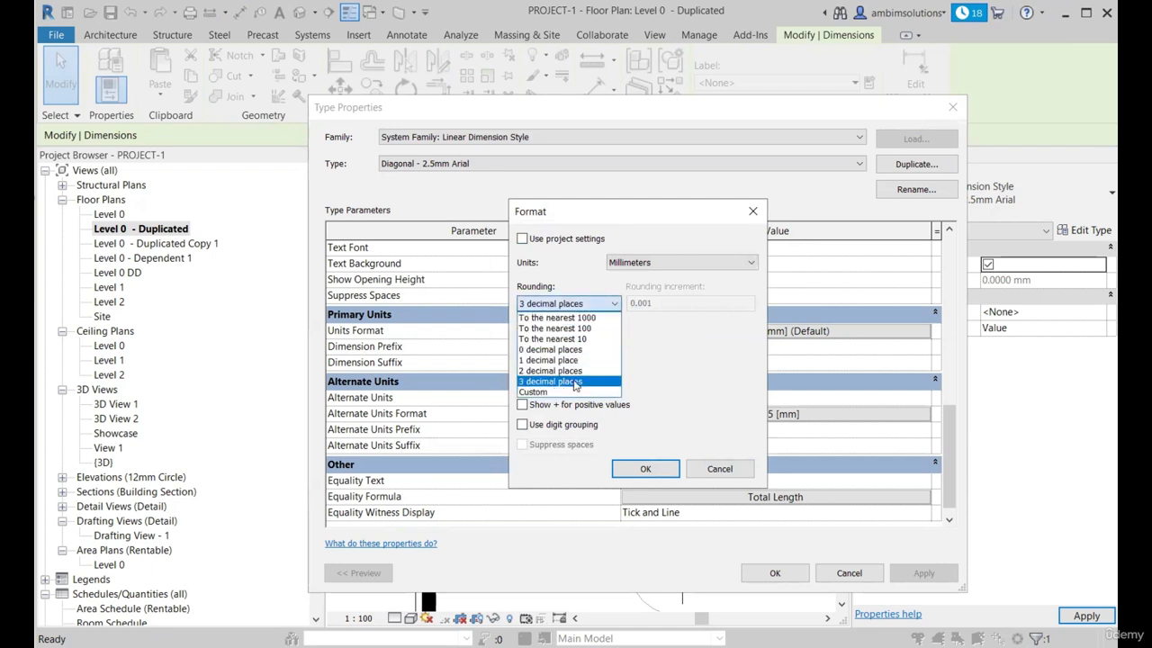
left_click(550, 351)
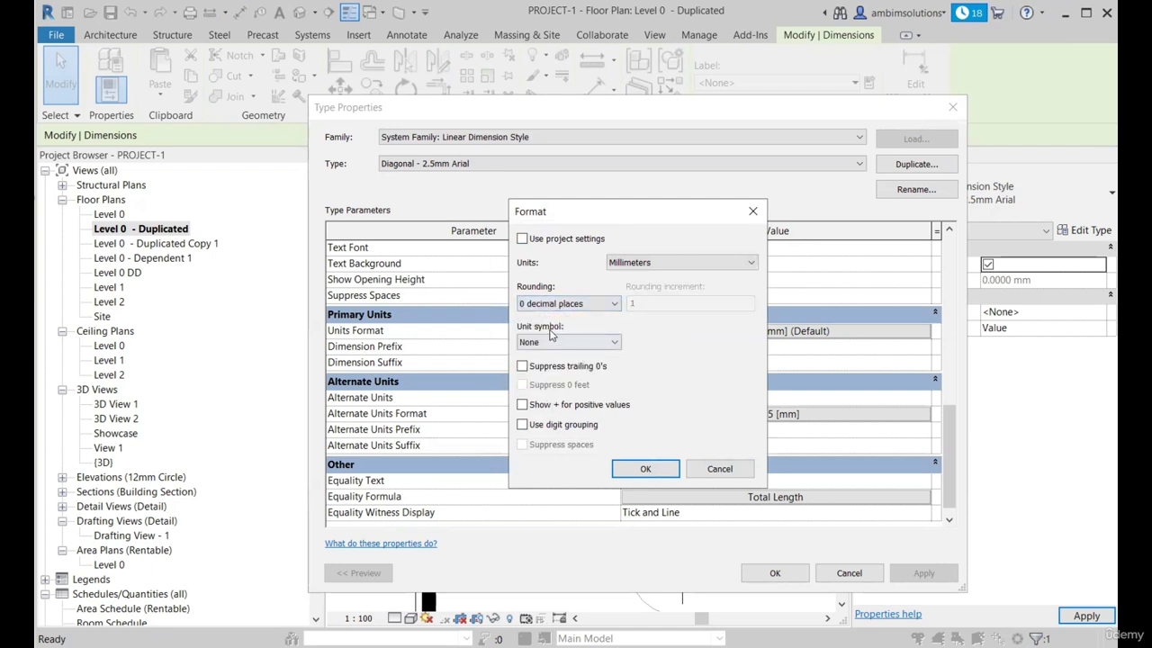
left_click(663, 470)
left_click(922, 573)
left_click(775, 574)
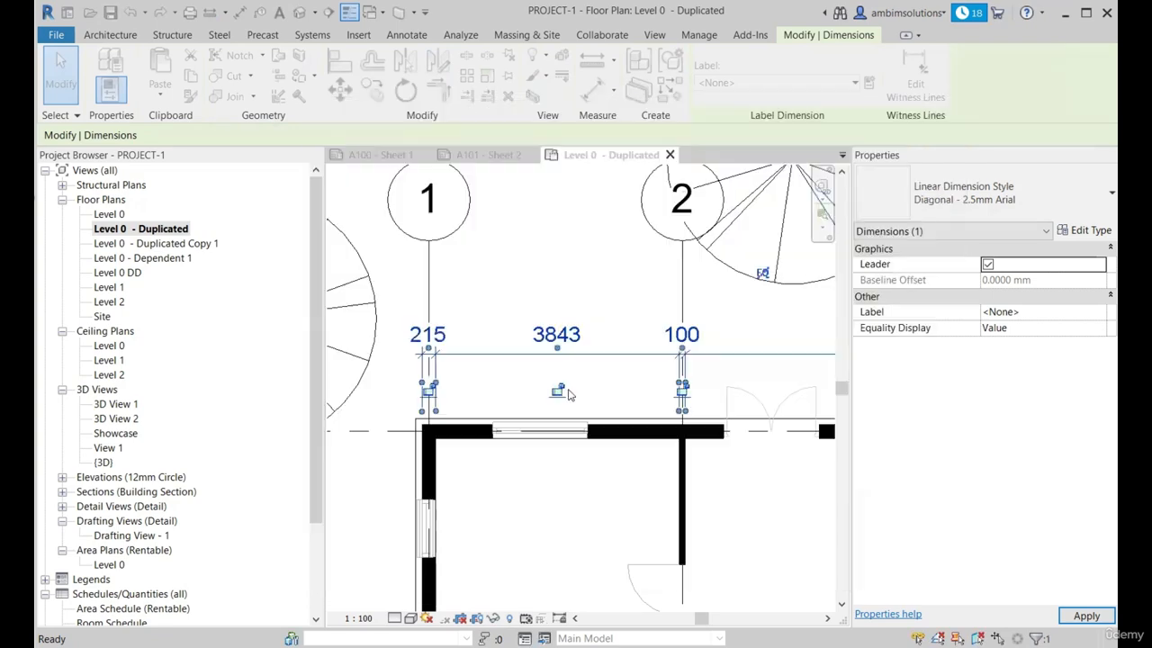
key("Escape")
Examine the rounded values along the wall dimension string above the building.
scroll(438, 355, "down", 3)
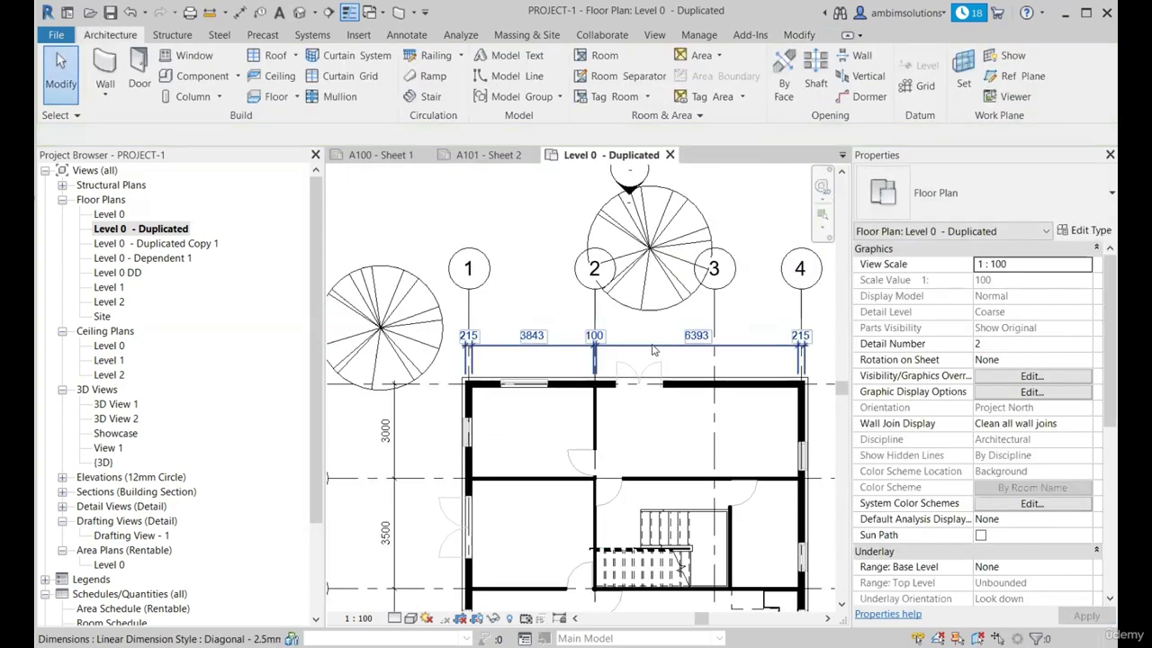
scroll(511, 348, "up", 3)
scroll(511, 348, "down", 2)
scroll(630, 349, "up", 3)
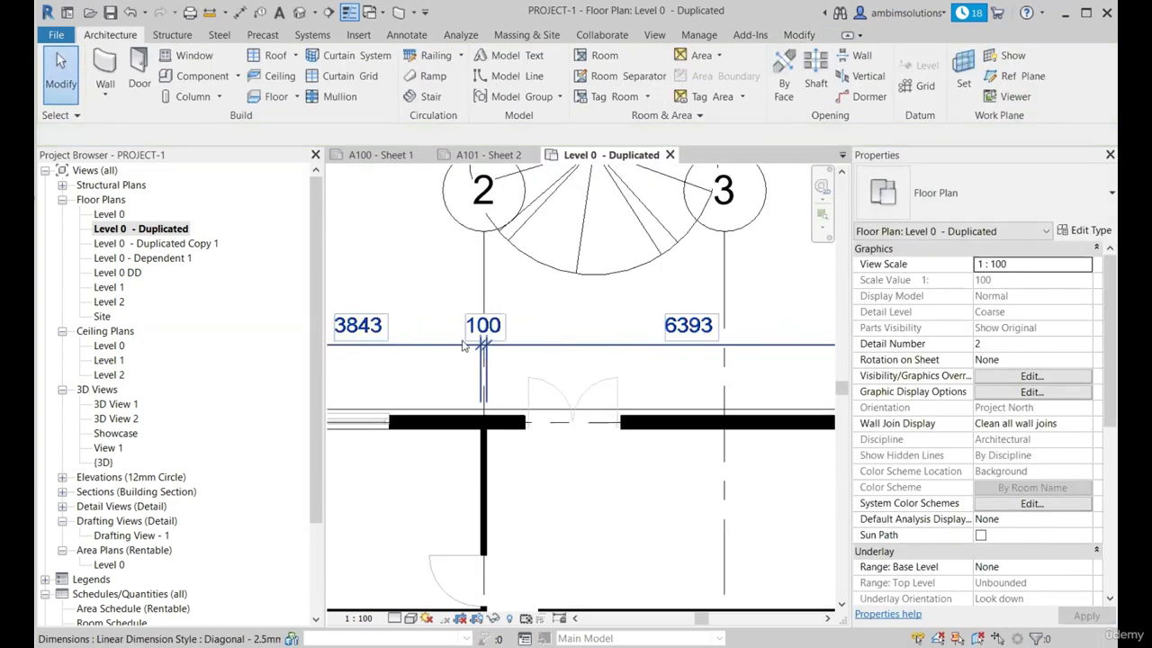
scroll(463, 346, "down", 3)
scroll(670, 356, "up", 3)
scroll(669, 357, "down", 3)
scroll(596, 356, "up", 4)
Adjust the text position along the dimension line for the segment between the grid 2 partition and the grid 4 exterior wall.
left_click(594, 356)
scroll(596, 347, "up", 2)
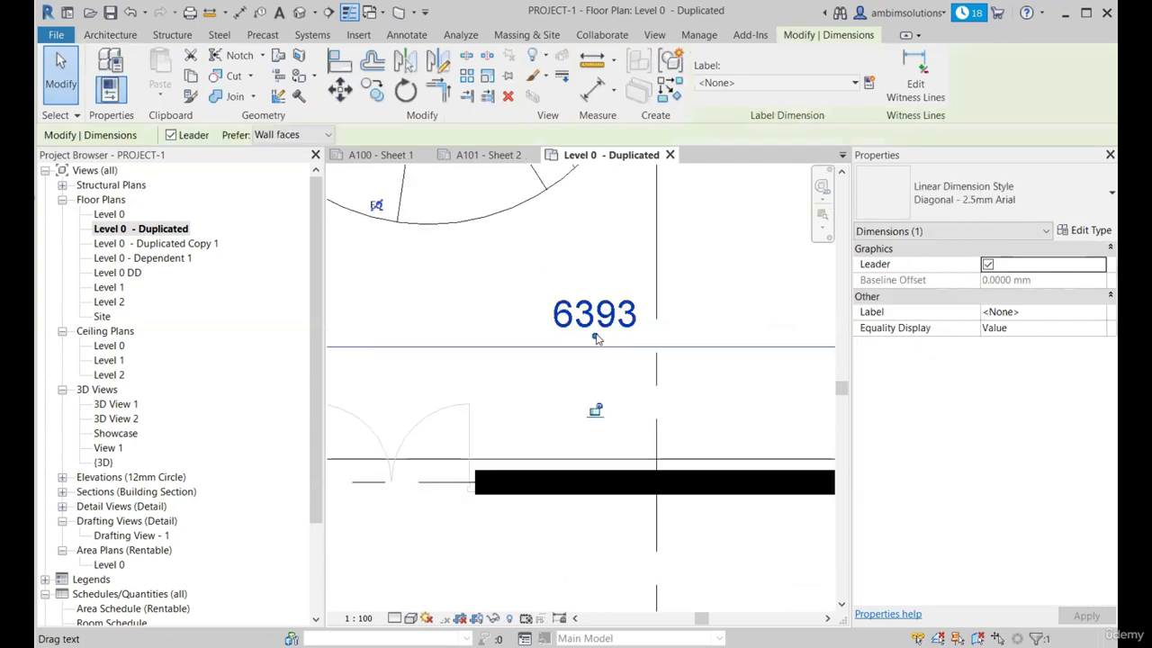
scroll(547, 341, "down", 4)
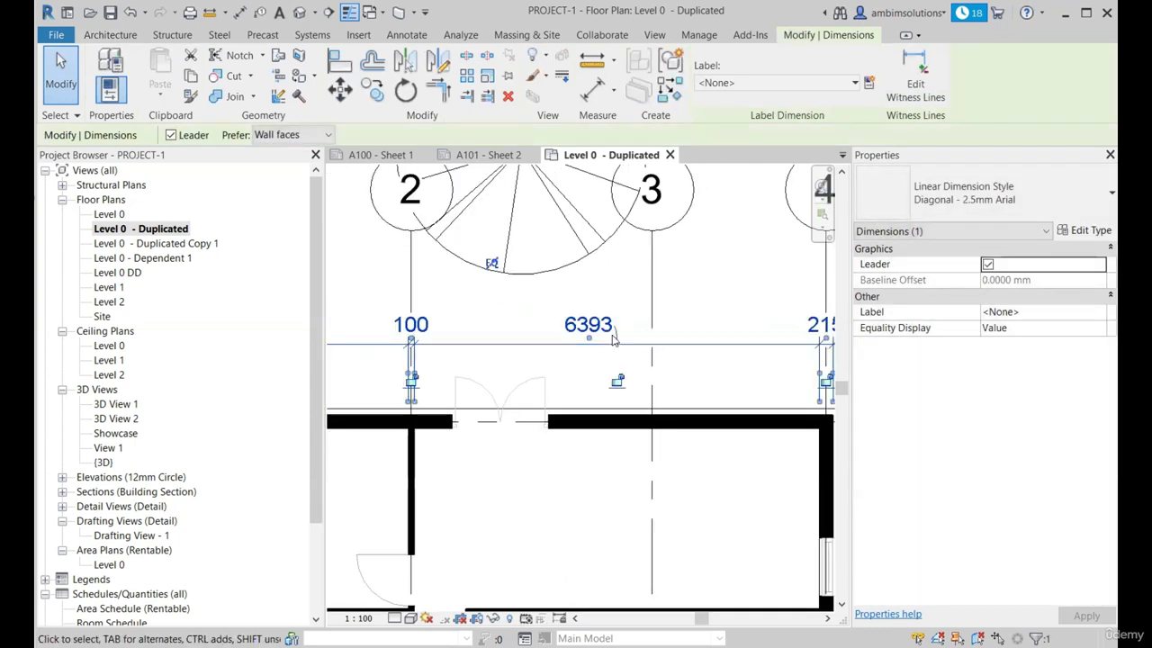
scroll(633, 343, "up", 2)
scroll(619, 343, "up", 4)
left_click_drag(565, 341, 612, 342)
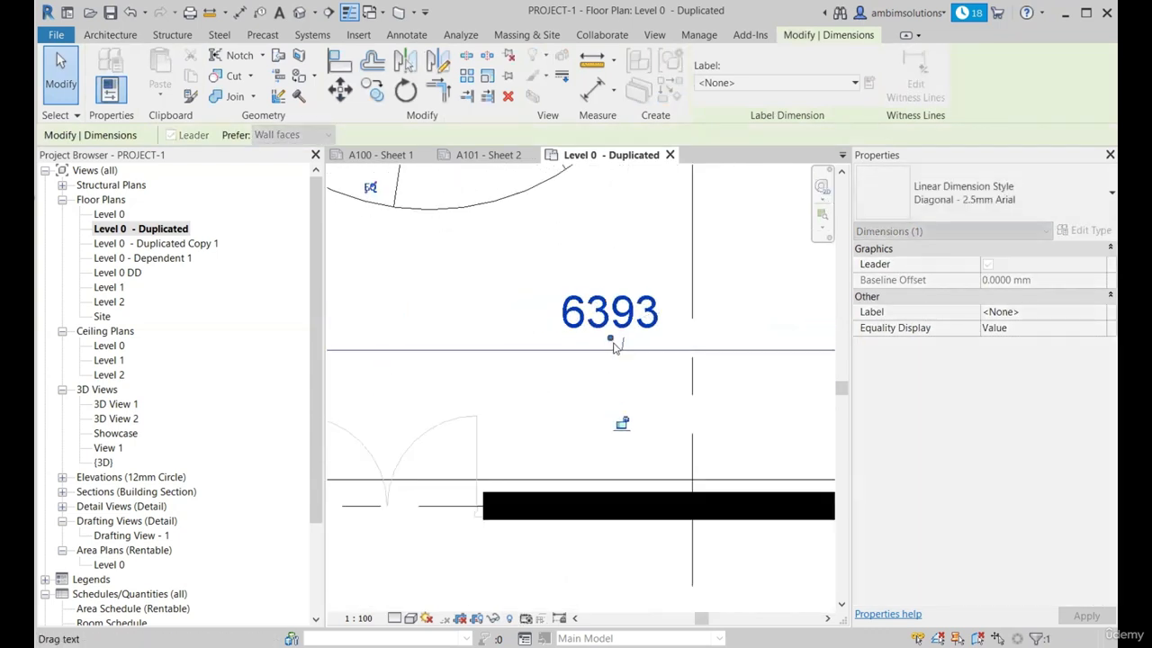
scroll(615, 343, "down", 3)
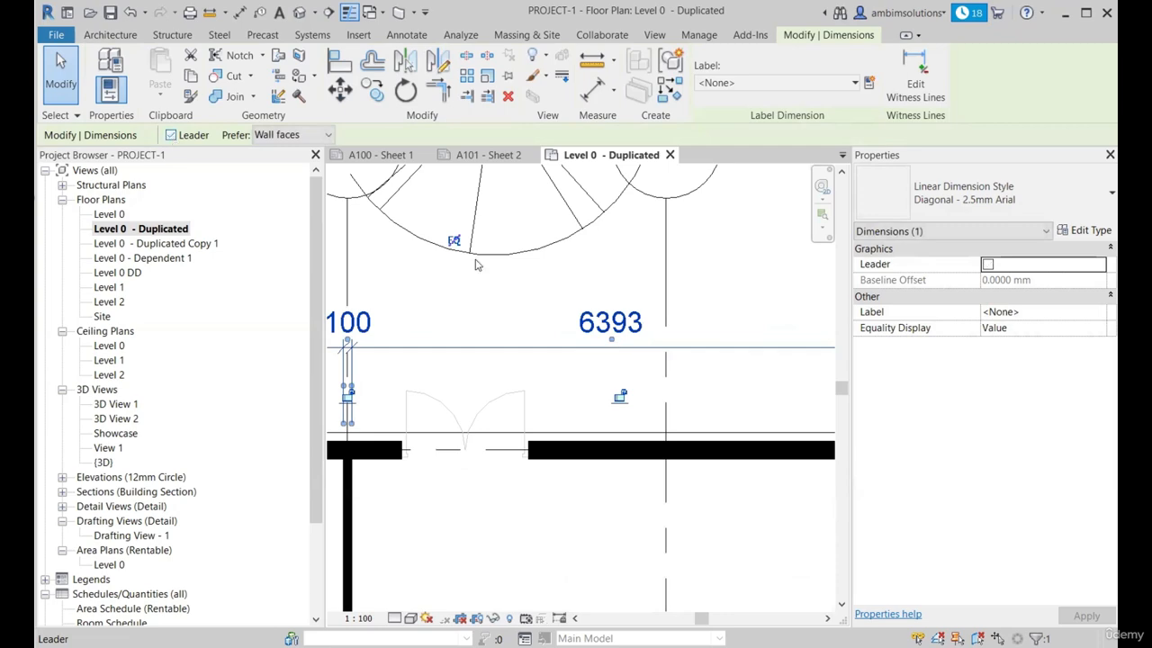
Nudge the dimension text of the segment between the grid 2 partition and the grid 4 exterior wall, and deselect the string.
scroll(613, 326, "up", 3)
left_click_drag(615, 347, 577, 381)
scroll(719, 393, "down", 3)
scroll(719, 394, "down", 2)
scroll(540, 381, "up", 4)
scroll(695, 383, "down", 3)
middle_click_drag(624, 393, 808, 372)
scroll(431, 354, "up", 2)
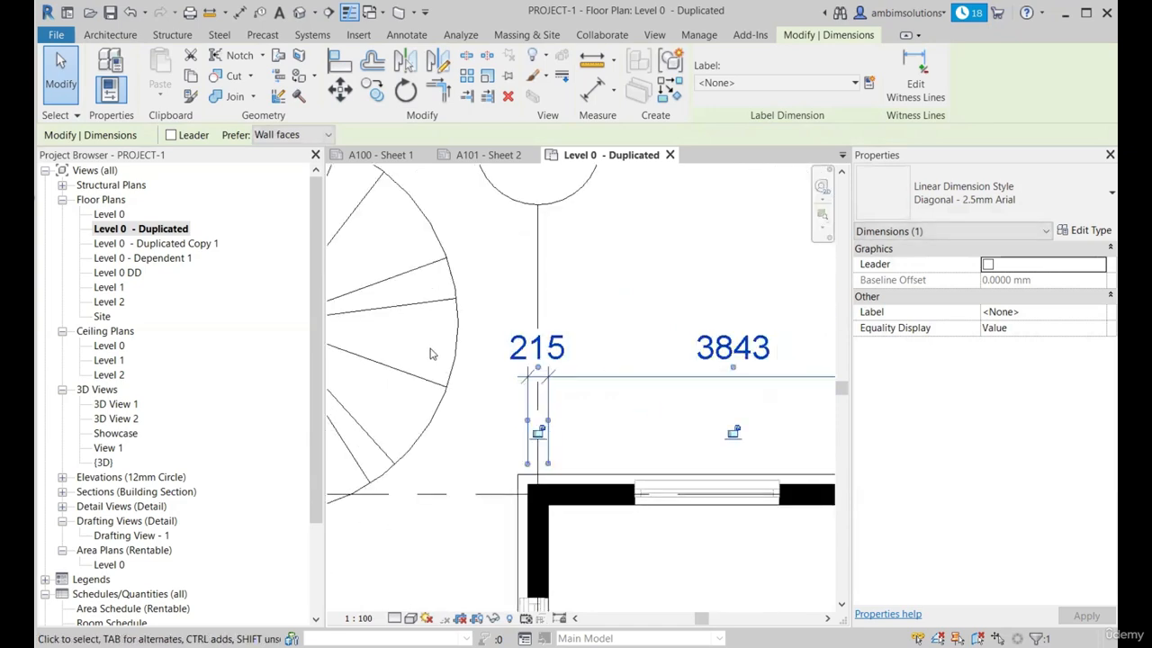
scroll(430, 353, "down", 5)
key("Escape")
scroll(642, 403, "up", 2)
middle_click_drag(642, 402, 698, 381)
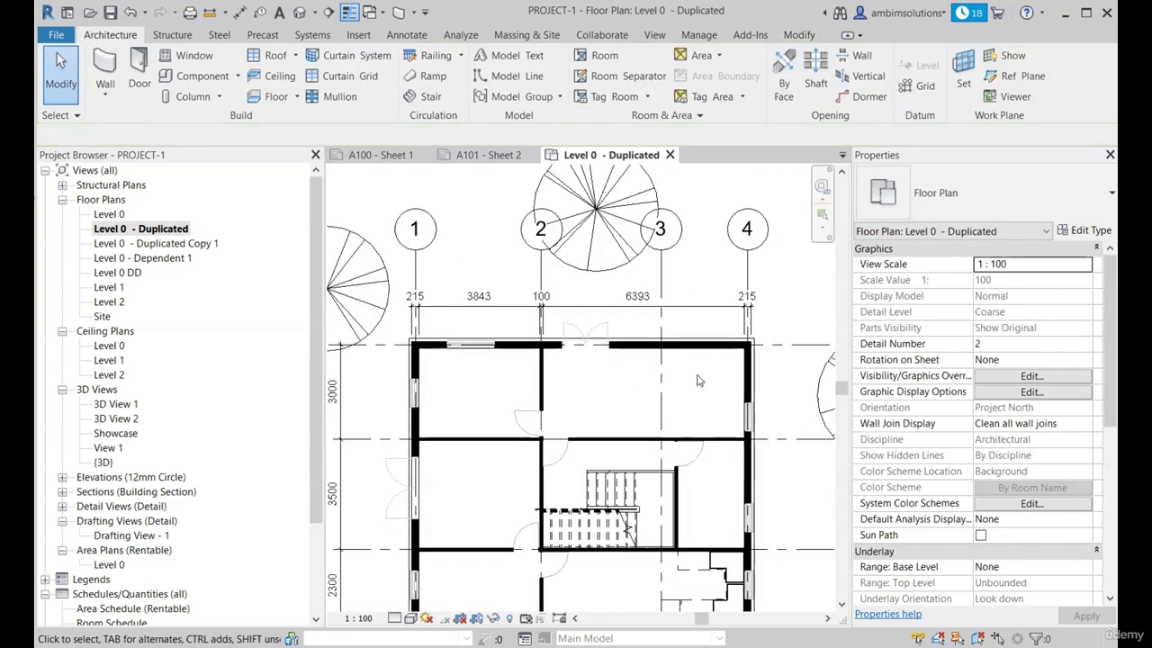
Set the text size of the wall dimension string's style to 2 mm in its type properties.
scroll(626, 346, "up", 1)
left_click(638, 333)
scroll(649, 332, "up", 3)
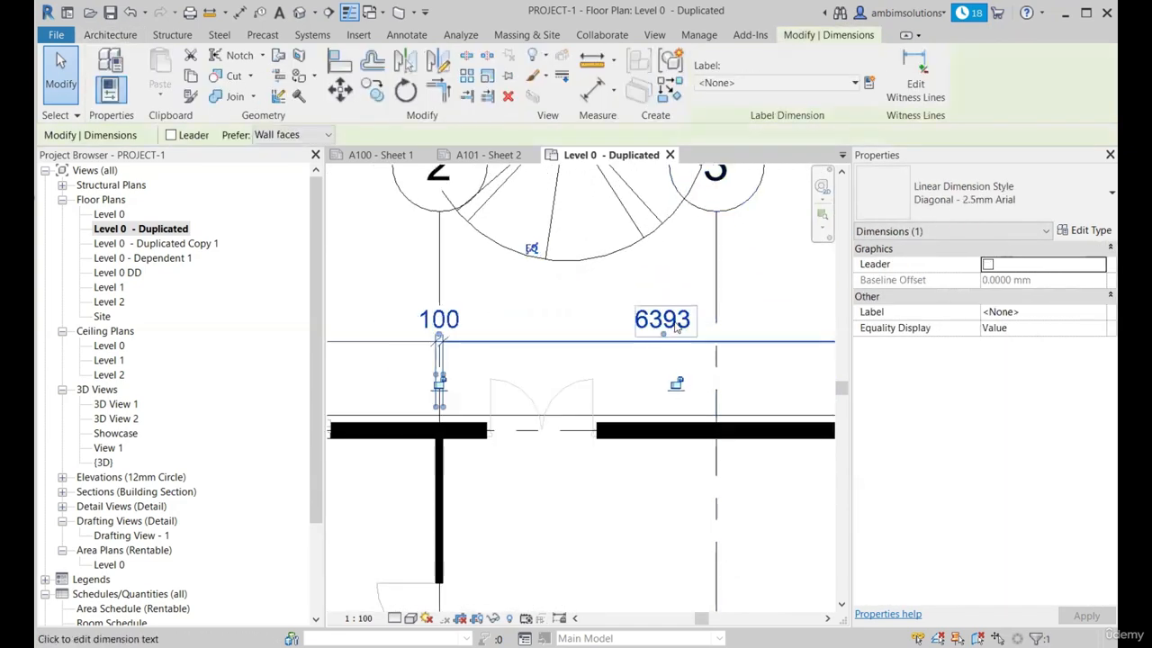
left_click(1088, 232)
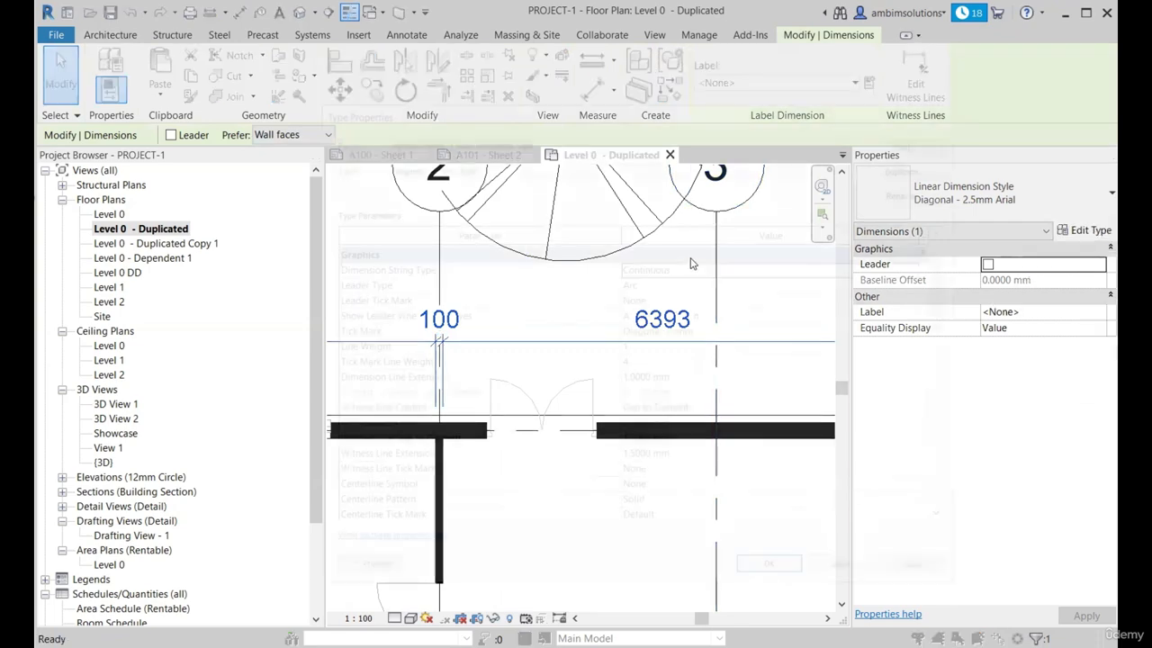
scroll(468, 365, "down", 6)
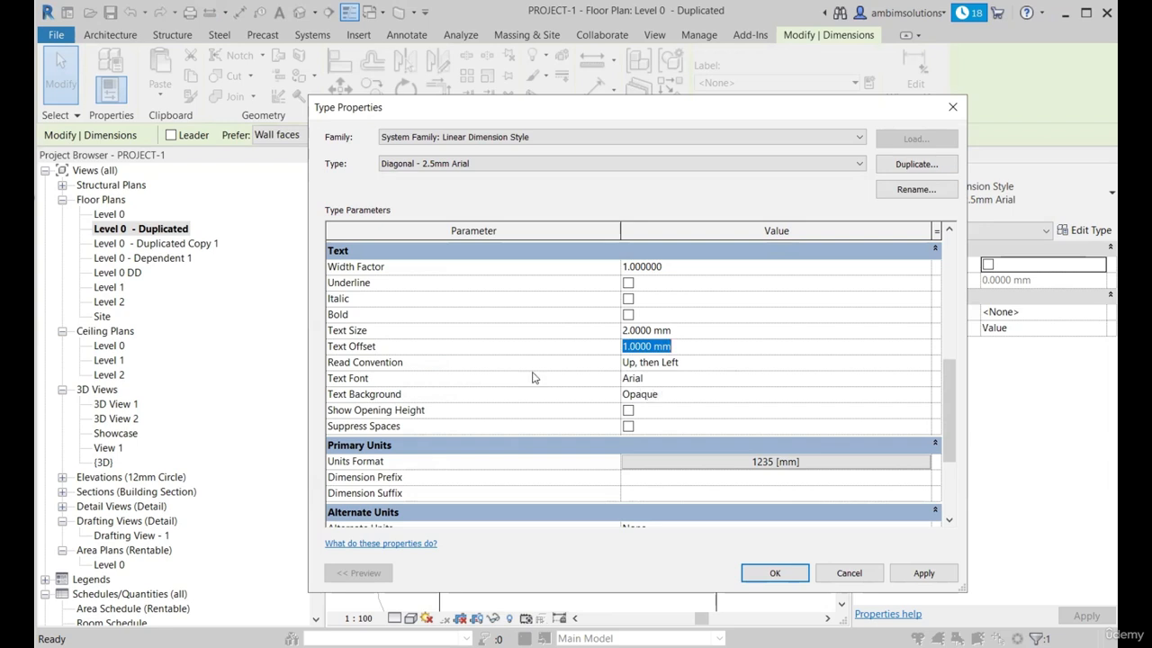
Browse the fonts available for the dimension style's text.
left_click(697, 379)
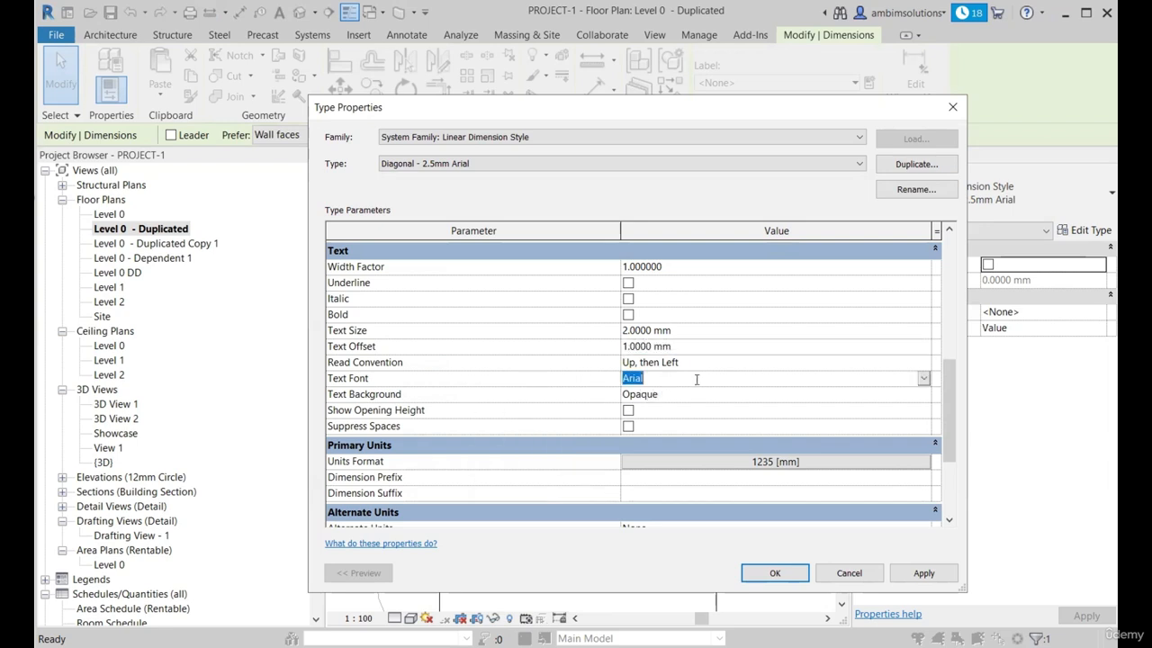
left_click(924, 379)
scroll(680, 438, "down", 6)
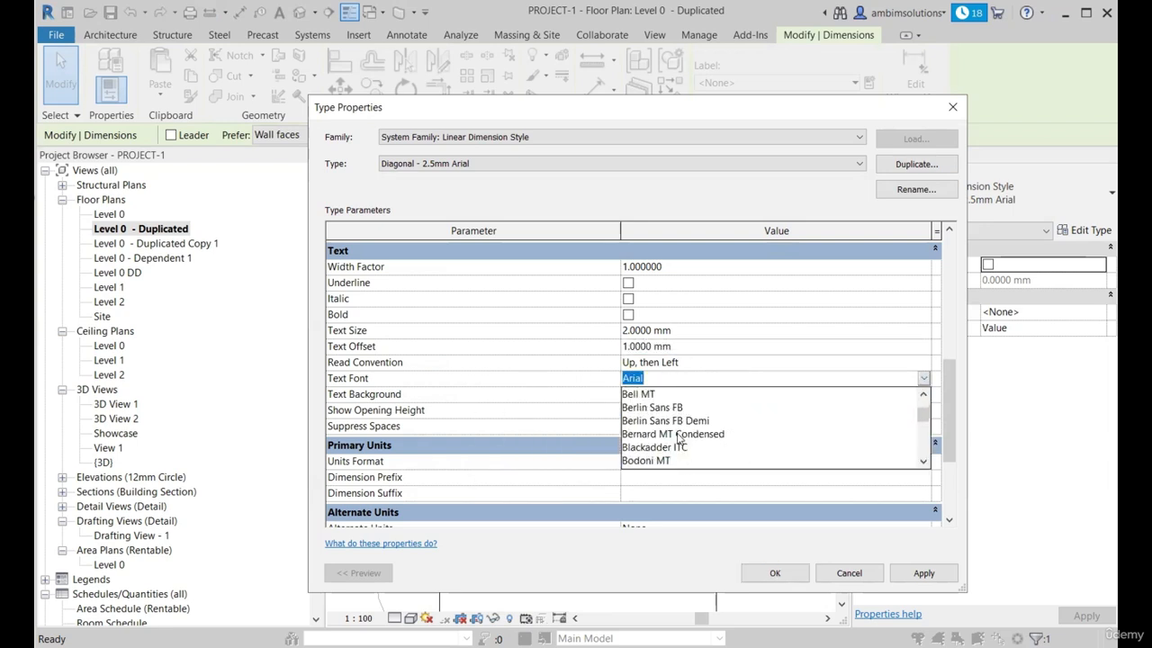
scroll(627, 428, "down", 11)
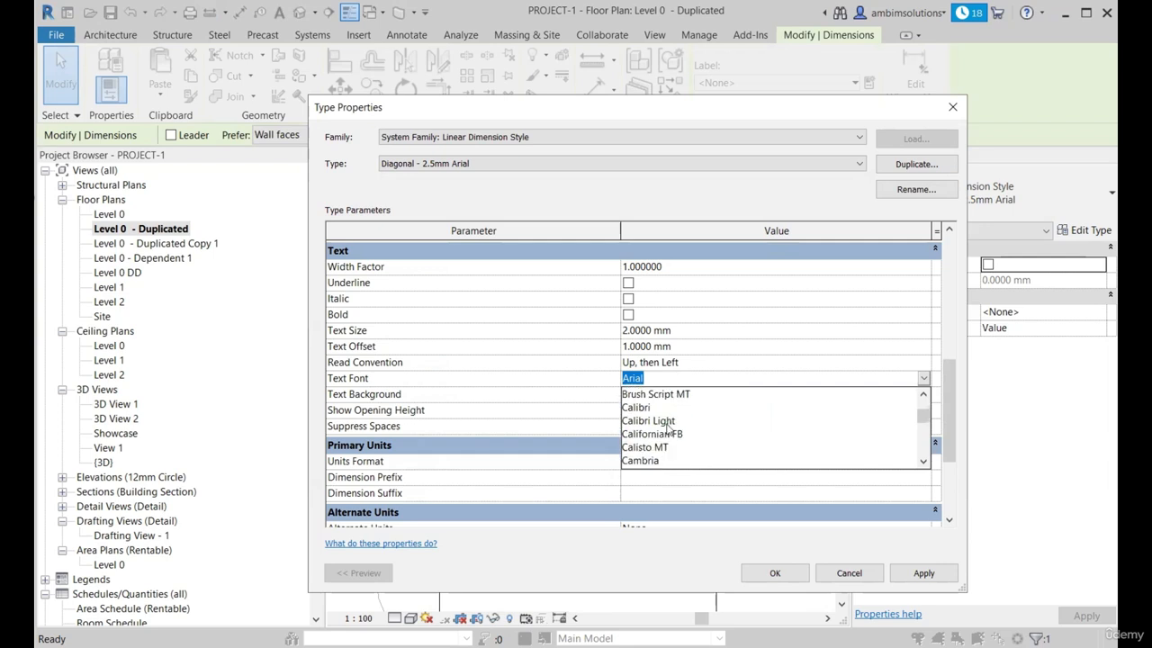
scroll(674, 440, "down", 10)
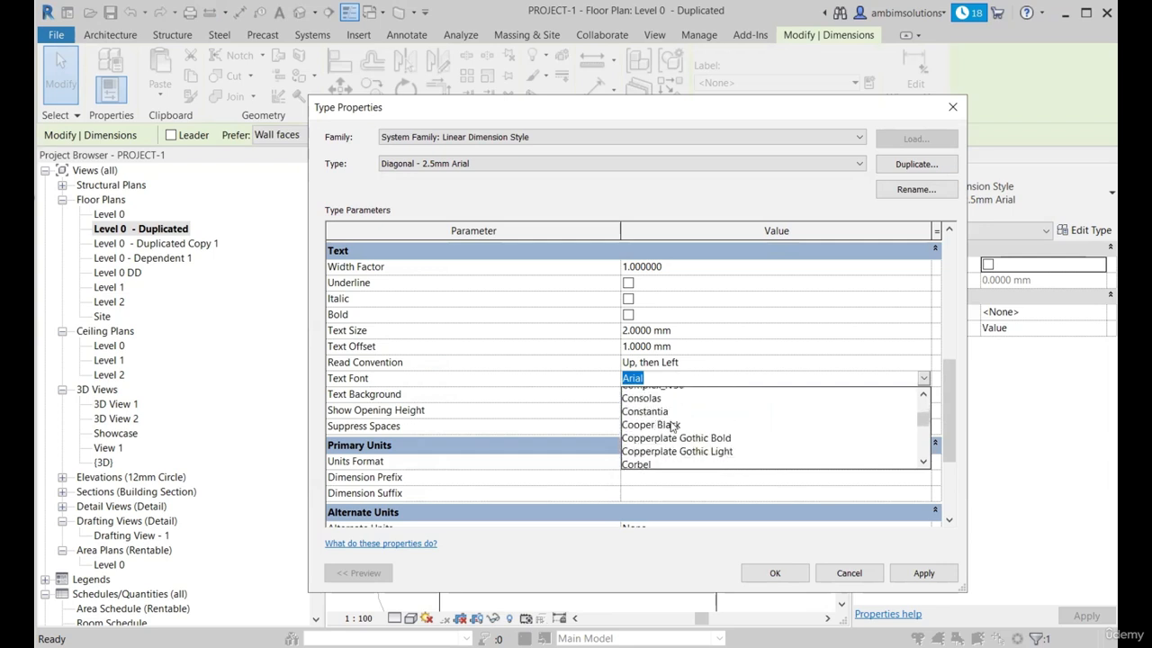
left_click(725, 370)
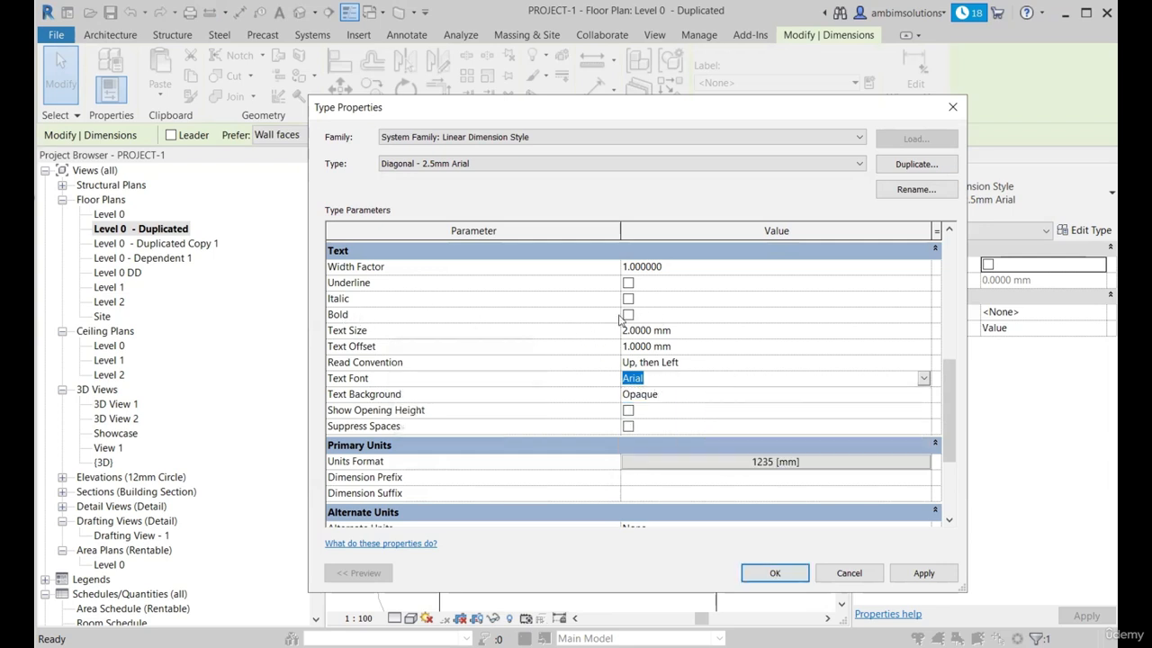
Review the dimension style's remaining text and graphics parameters, apply the type changes and deselect the string.
left_click(628, 315)
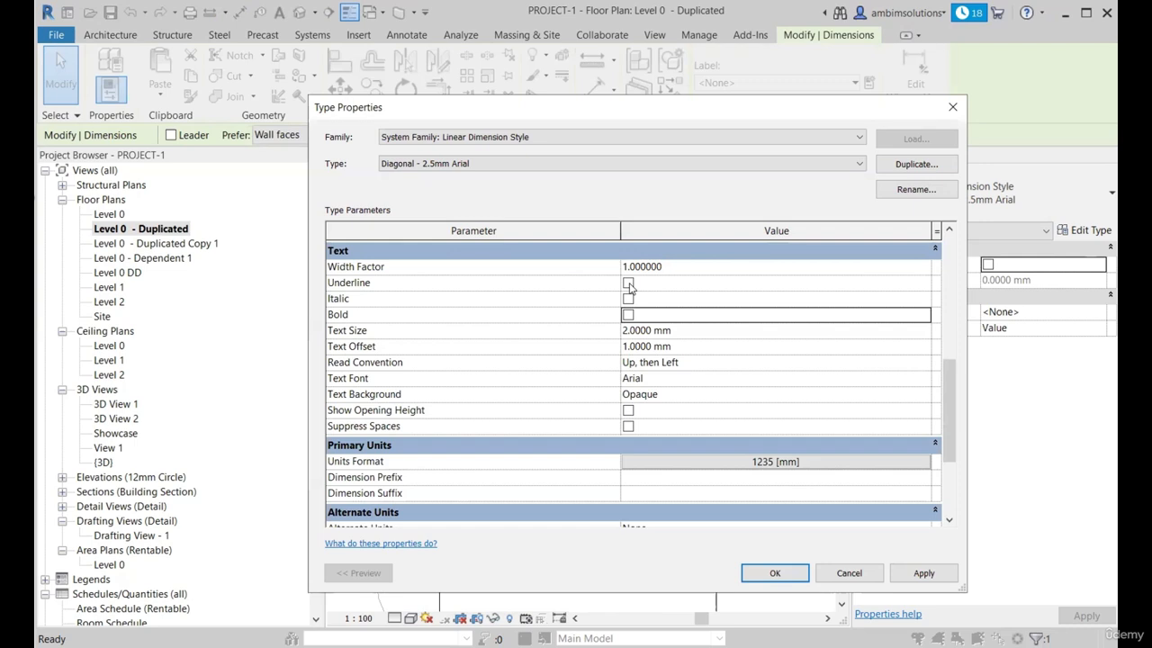
scroll(779, 473, "down", 4)
scroll(648, 432, "up", 10)
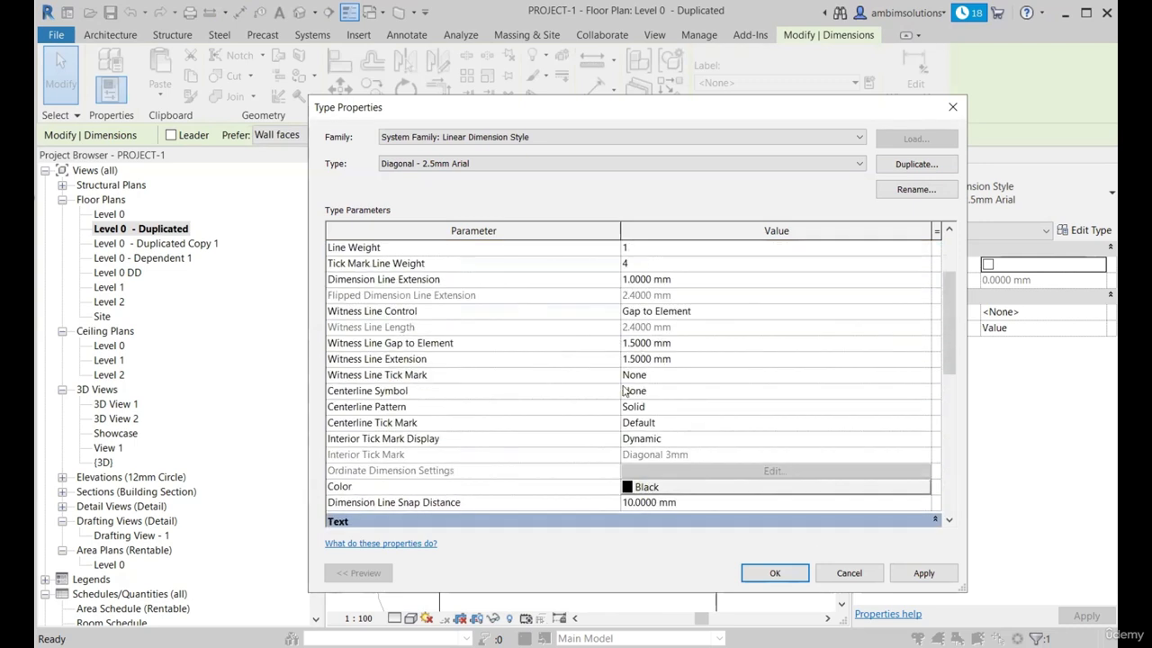
scroll(624, 390, "up", 2)
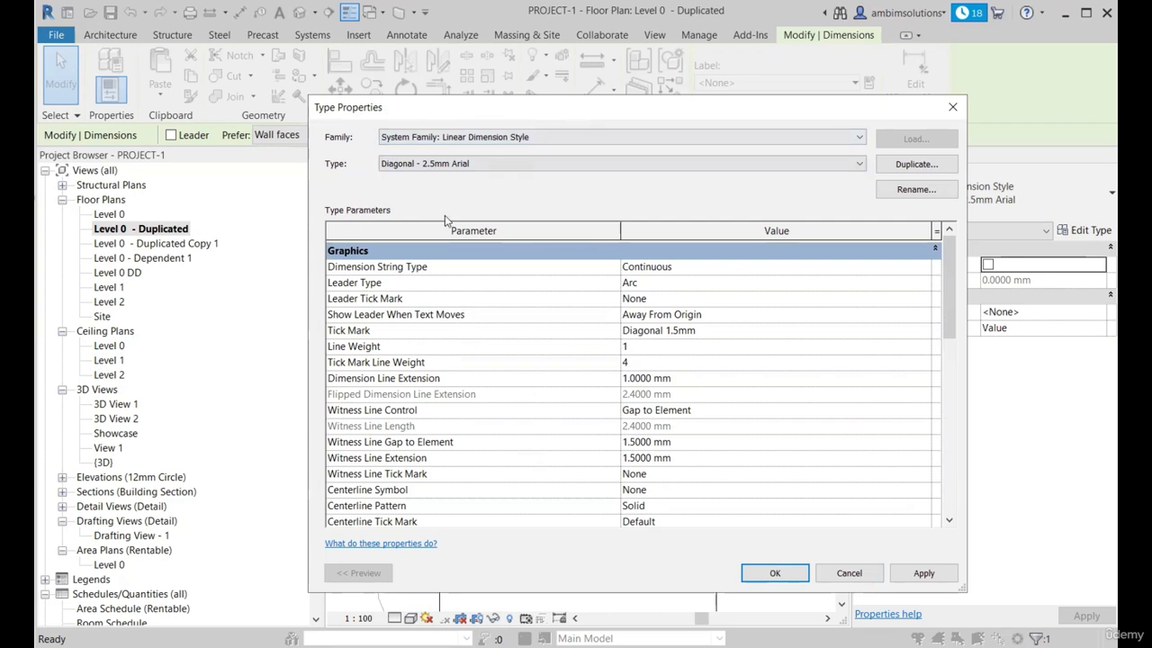
scroll(685, 405, "down", 4)
scroll(771, 497, "up", 3)
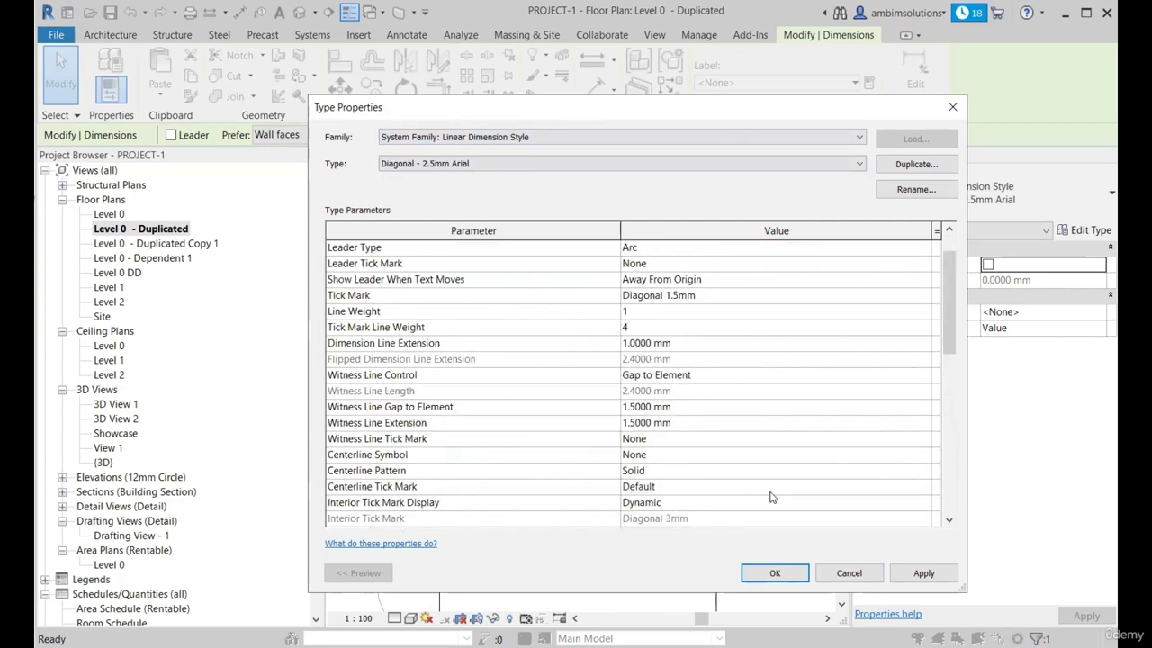
left_click(919, 574)
left_click(773, 574)
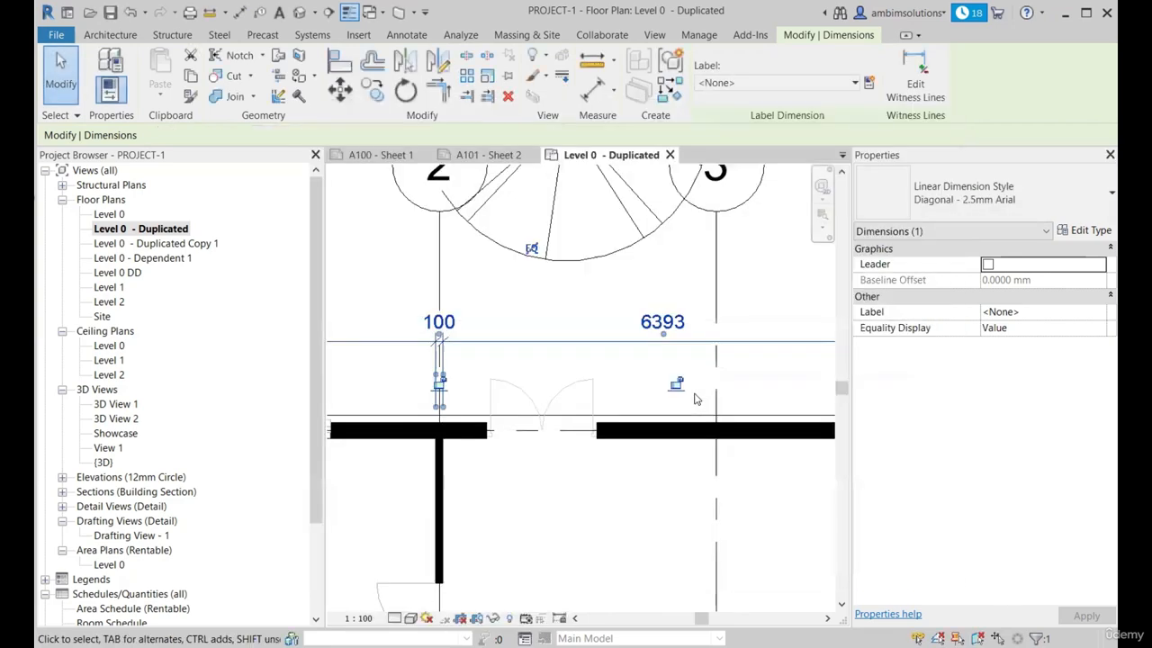
scroll(562, 313, "down", 3)
key("Escape")
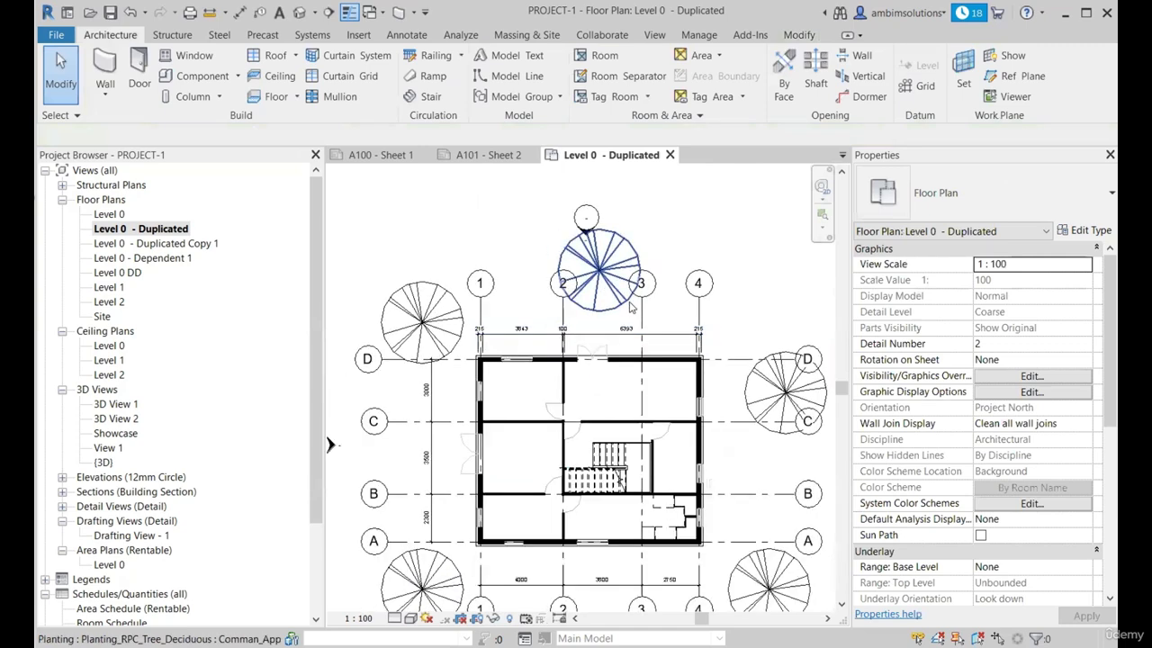
Move the vertical dimension string between grids A and D closer to the exterior wall on grid 1.
left_click(432, 348)
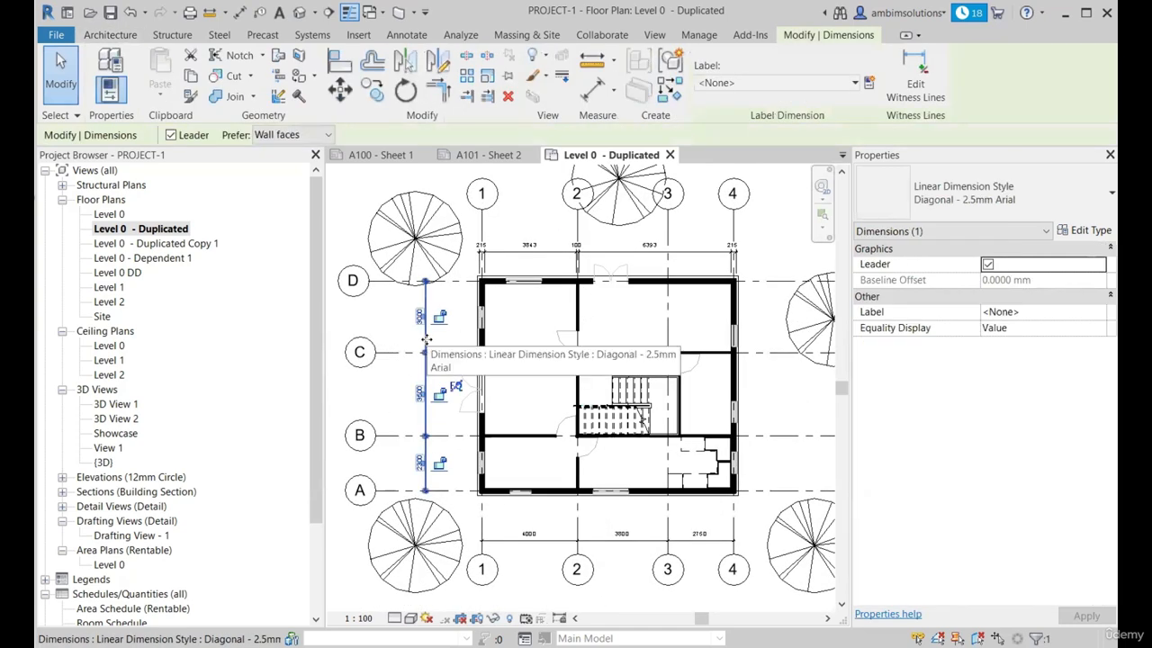
key("Right")
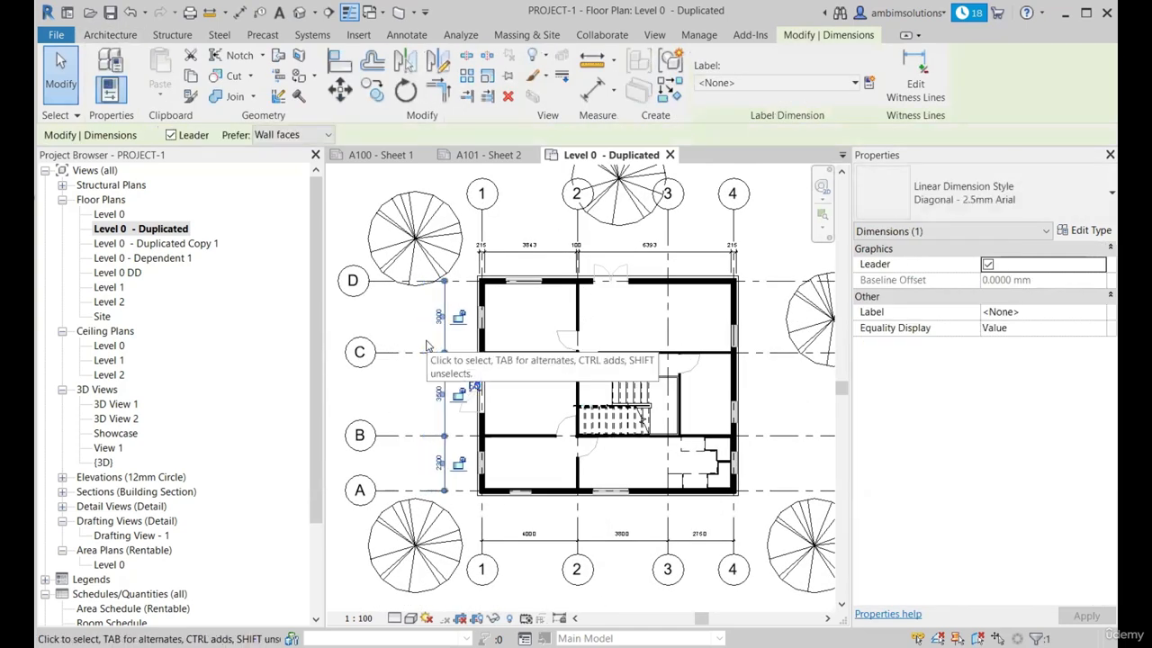
left_click(780, 249)
Examine the dimension strings around the floor plan.
scroll(633, 332, "up", 3)
scroll(422, 312, "down", 2)
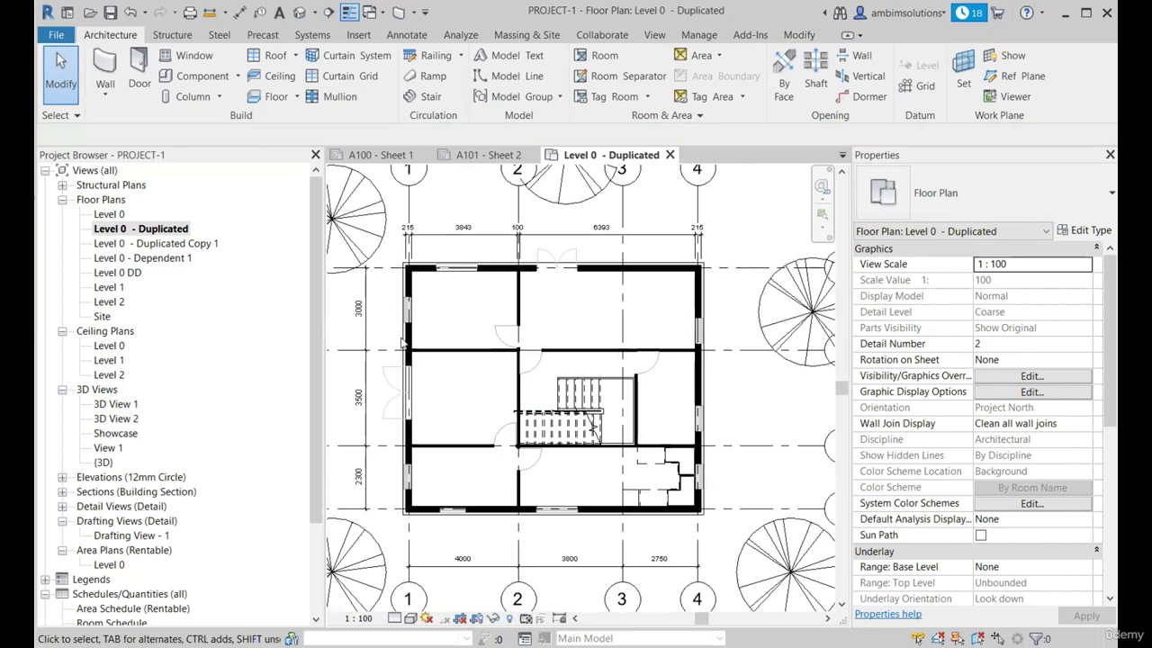
scroll(537, 369, "down", 4)
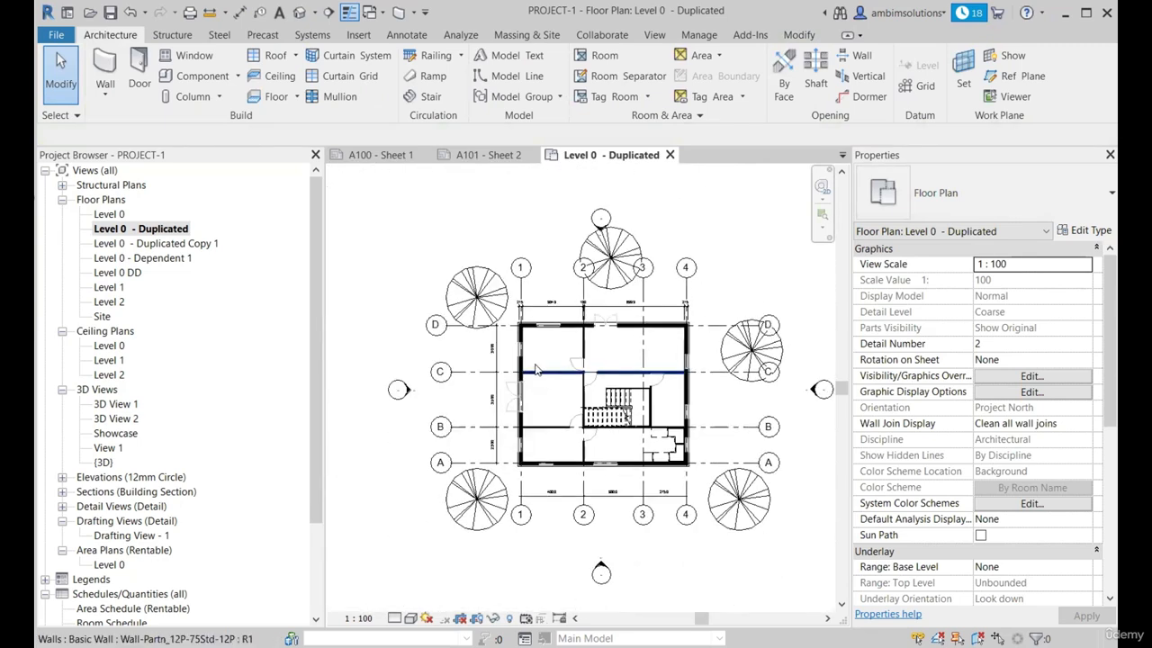
scroll(558, 362, "up", 4)
scroll(585, 364, "down", 2)
scroll(600, 365, "up", 2)
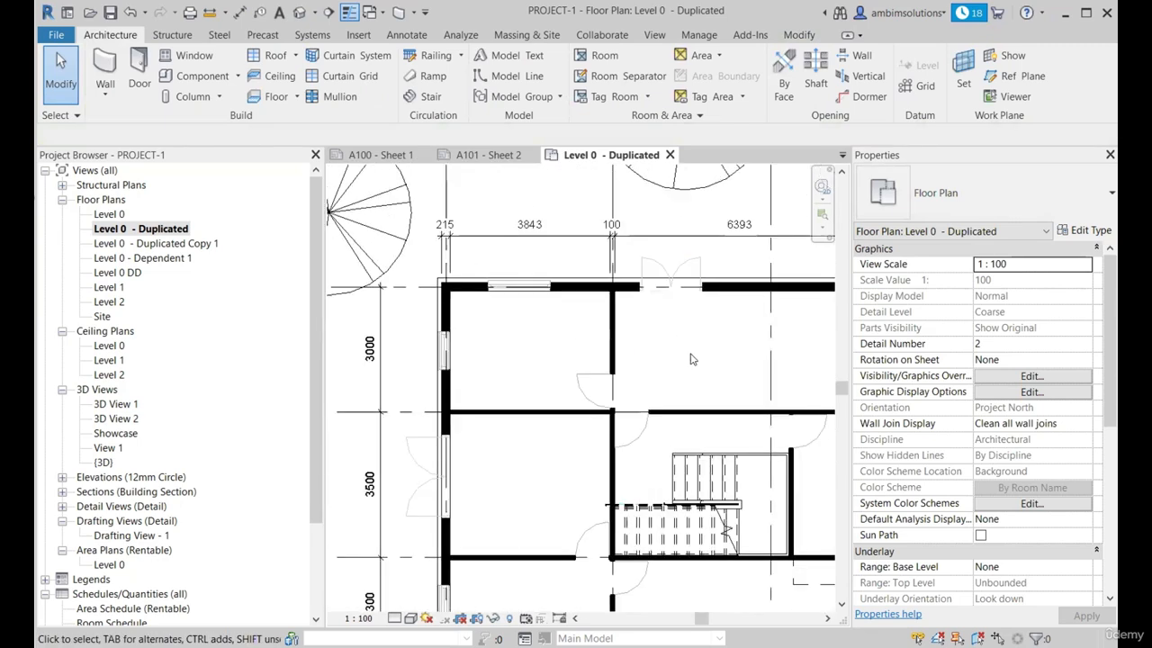
scroll(685, 360, "down", 4)
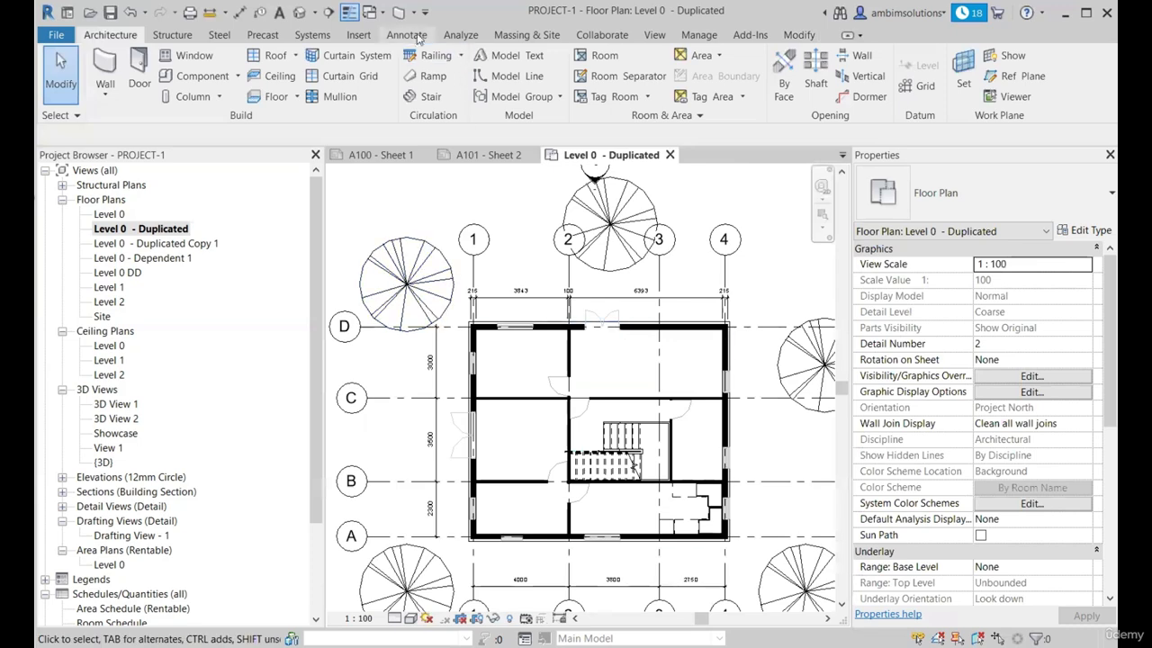
Tag the exterior double door near grid 2 by category and move the tag just inside the room, clear of the wall.
left_click(410, 34)
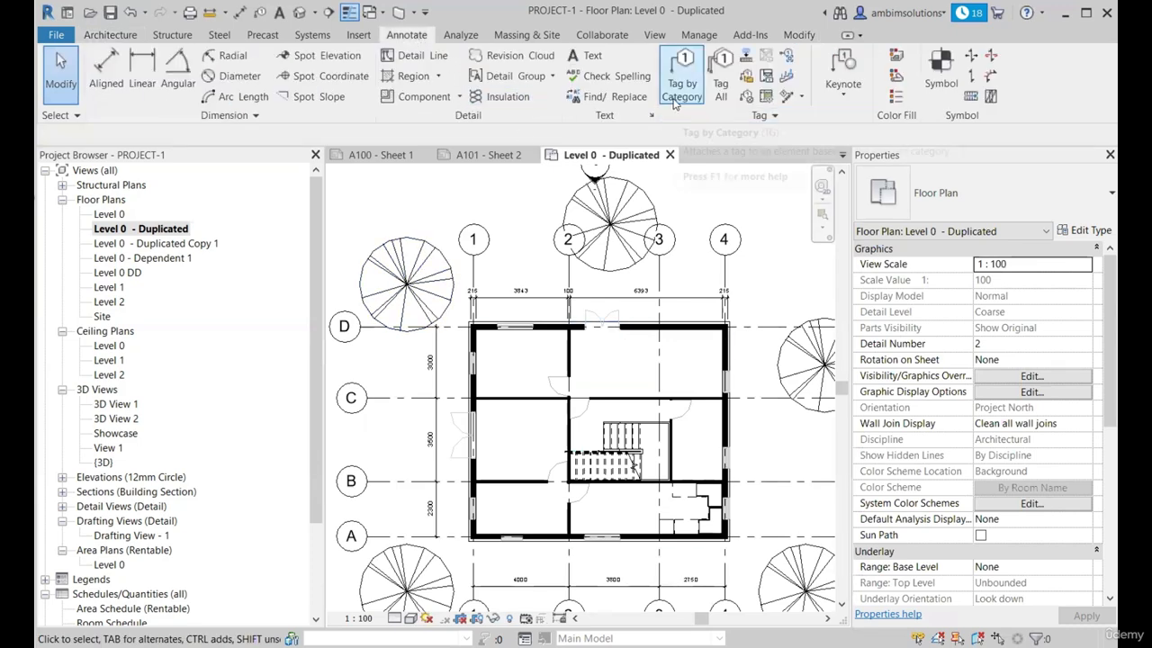
left_click(681, 89)
scroll(609, 341, "up", 5)
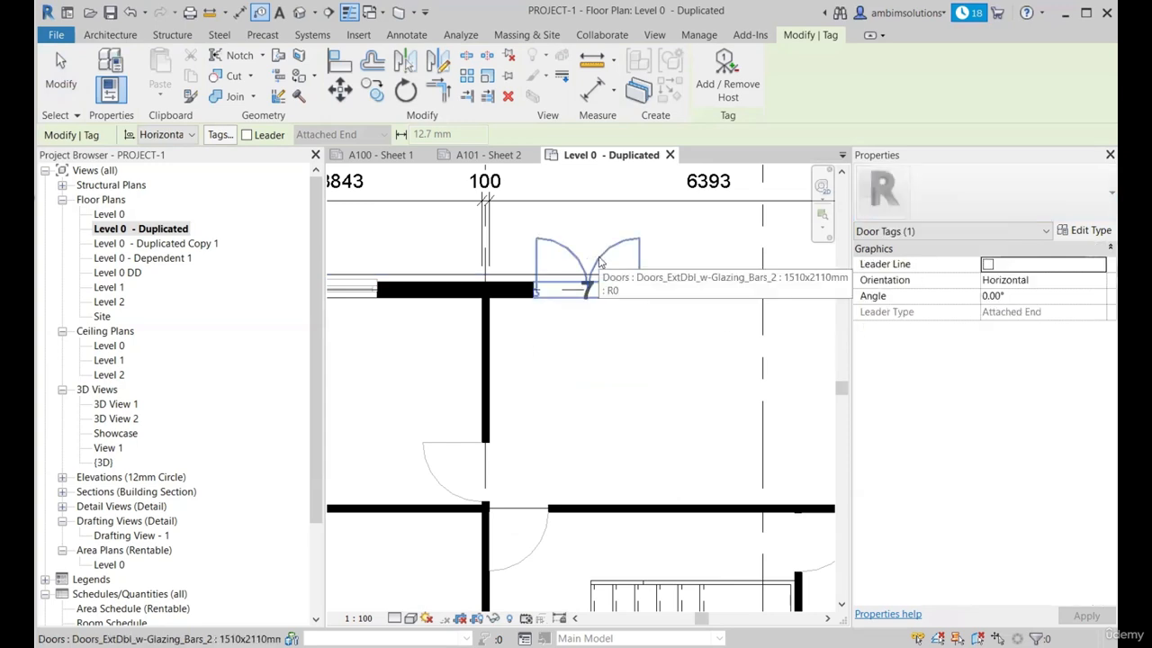
left_click(601, 262)
scroll(588, 307, "up", 2)
left_click_drag(586, 321, 587, 373)
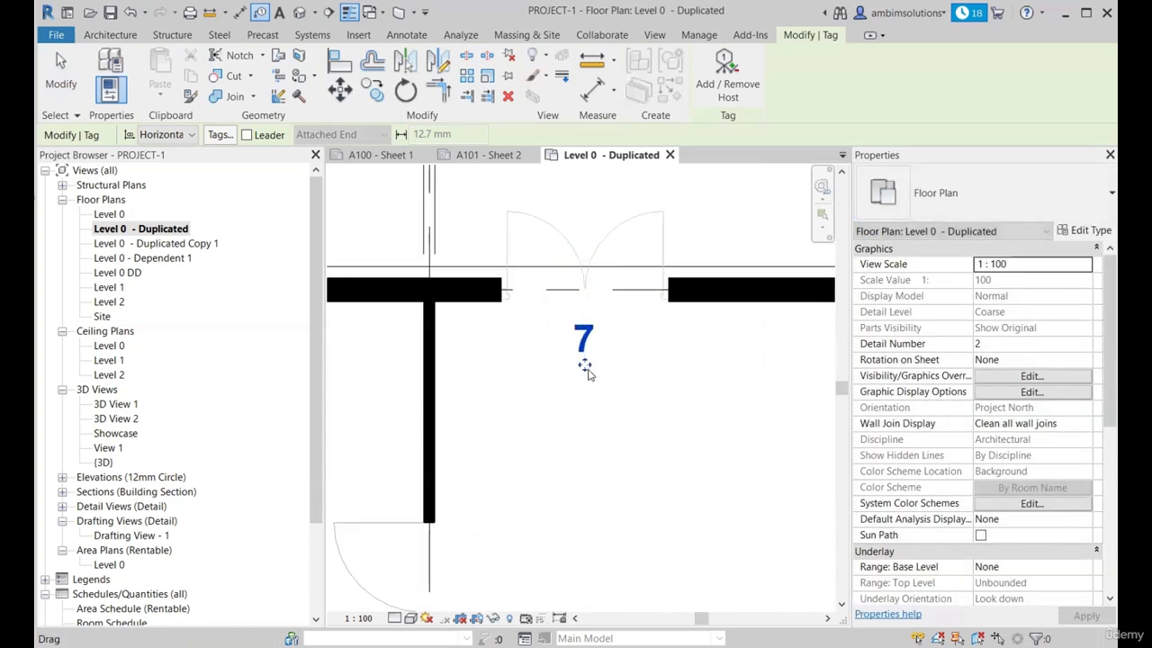
key("Escape")
key("Escape")
Inspect the double door's Mark property and change its tag type to Number_and_Rating, ending with Boxed.
left_click(617, 239)
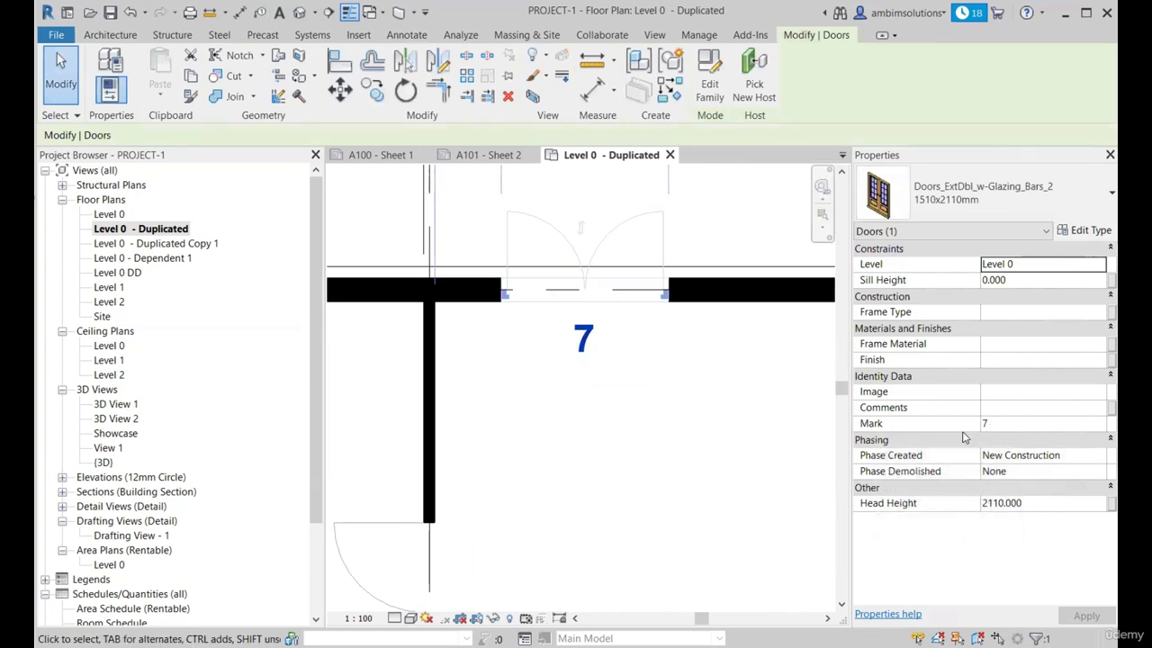
left_click(596, 340)
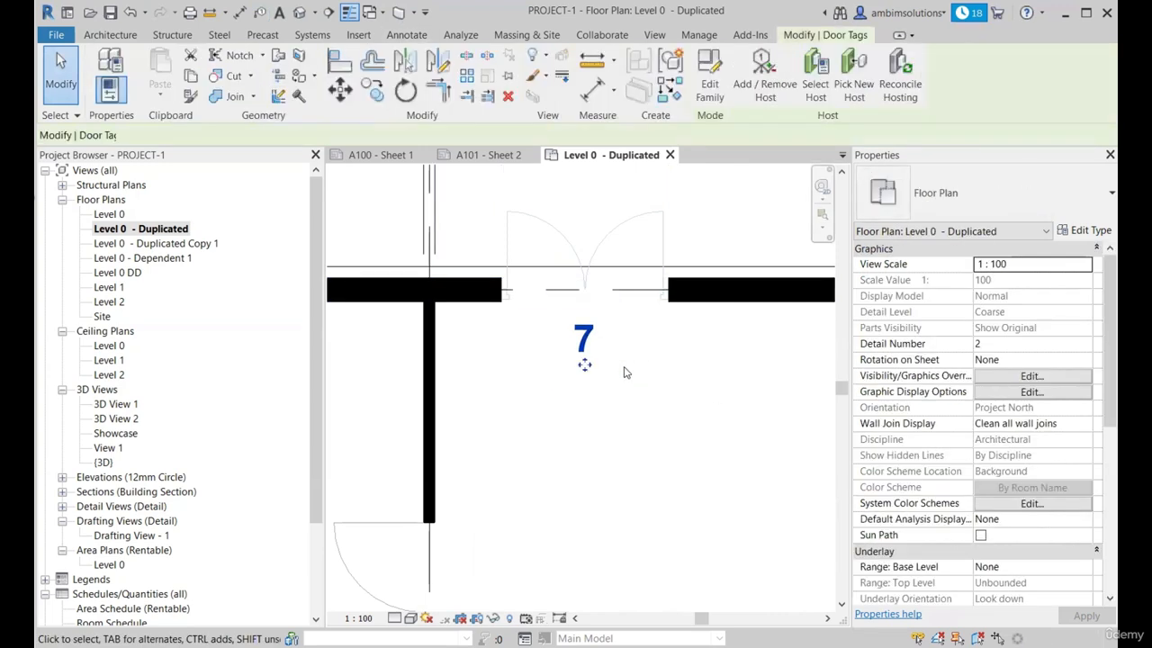
left_click(1078, 182)
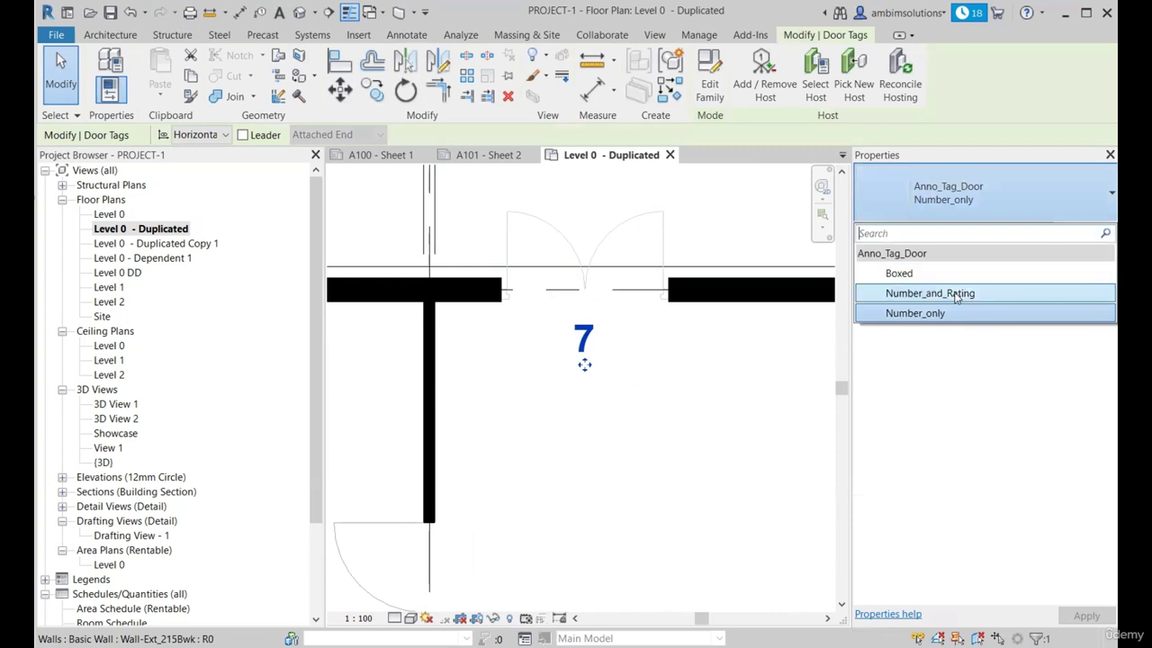
left_click(977, 294)
left_click(1035, 193)
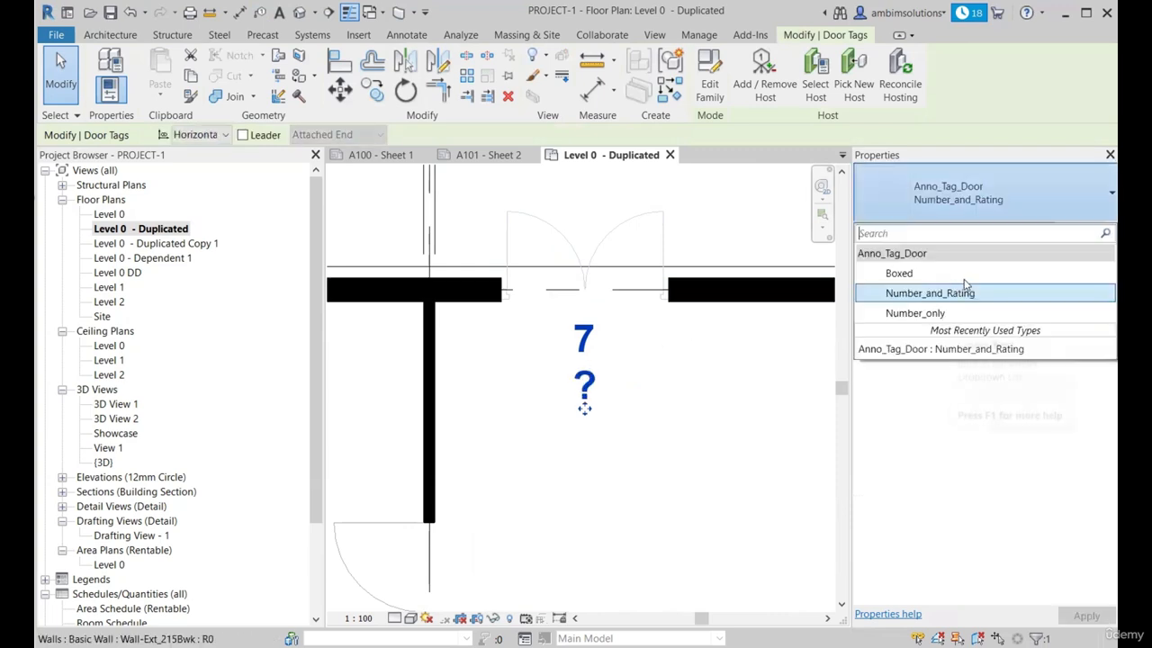
left_click(900, 273)
scroll(608, 327, "down", 1)
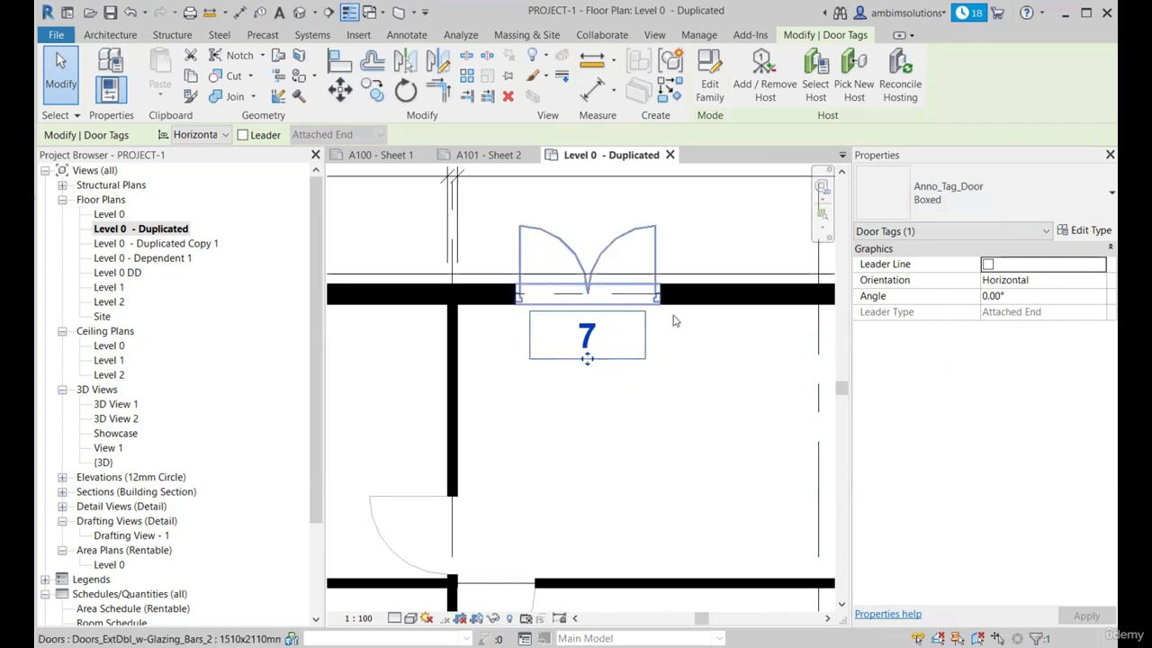
scroll(583, 356, "up", 1)
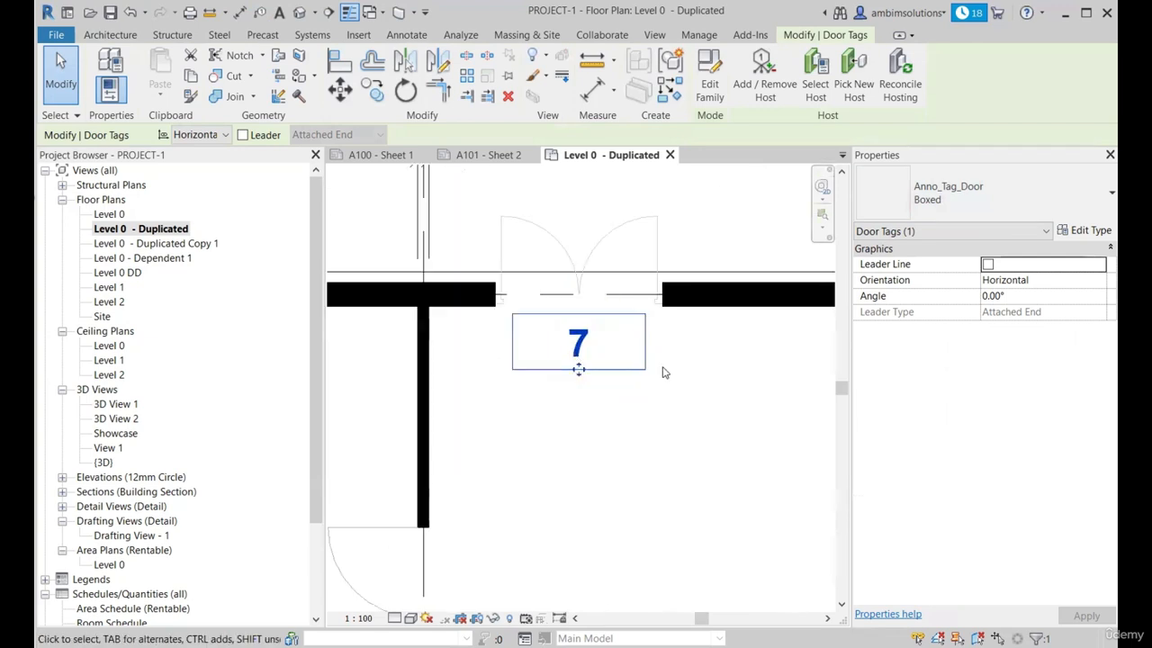
scroll(661, 372, "down", 1)
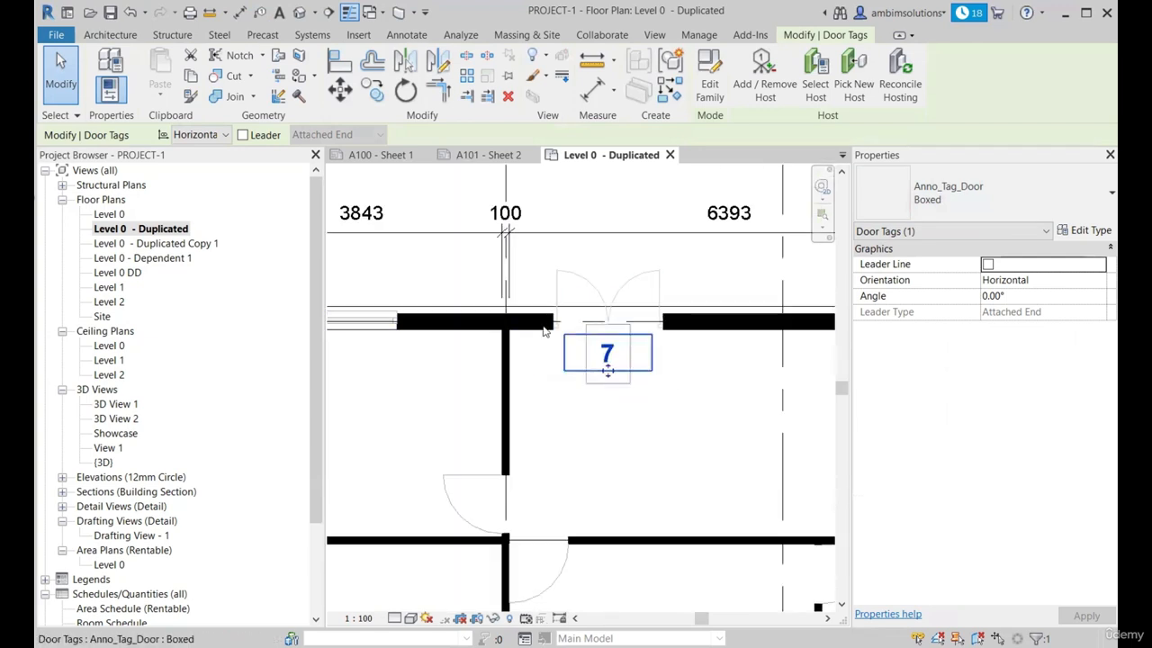
Review the Boxed door tag's type properties and its option to duplicate the type.
left_click(642, 385)
left_click(642, 369)
left_click(1075, 231)
left_click(917, 165)
key("Escape")
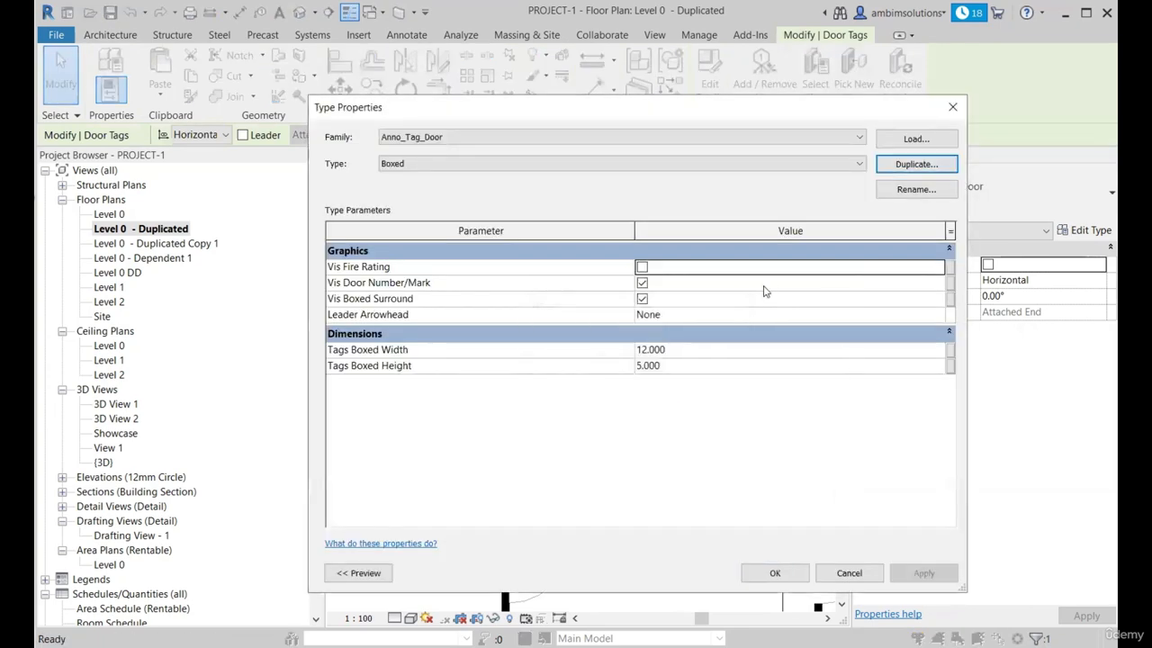
key("Escape")
key("Escape")
Open the double door's tag family for editing.
left_click(610, 360)
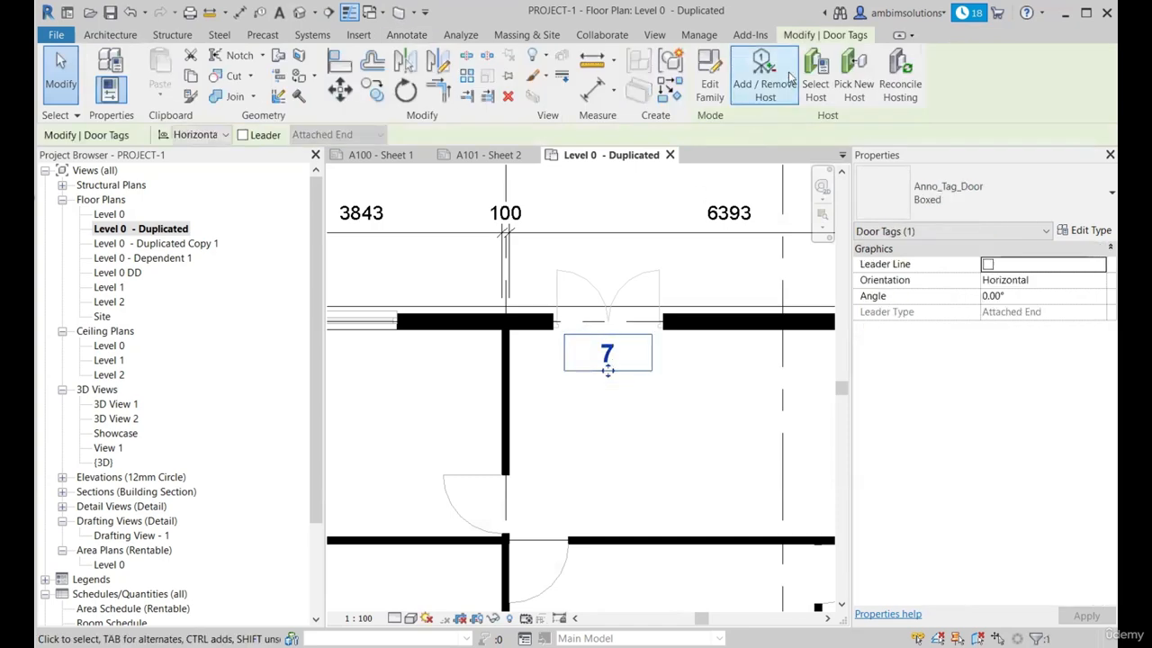
left_click(710, 90)
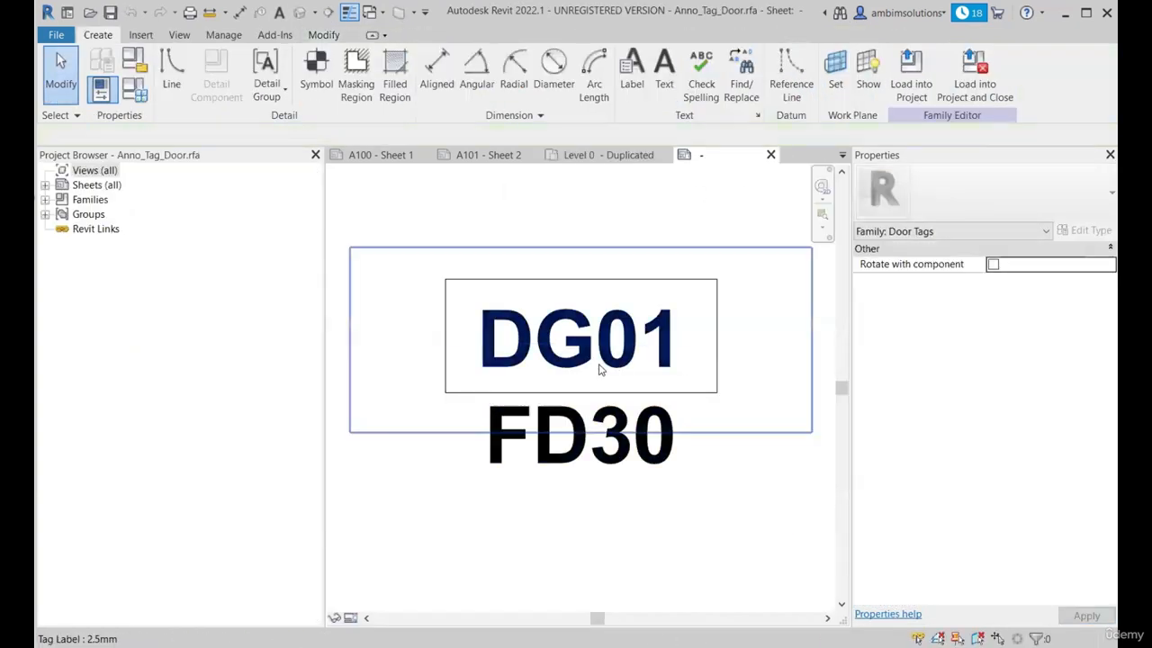
Delete the DG01 and FD30 labels and the rectangular box from the door tag family.
scroll(591, 389, "down", 2)
left_click(578, 356)
key("Delete")
left_click(586, 360)
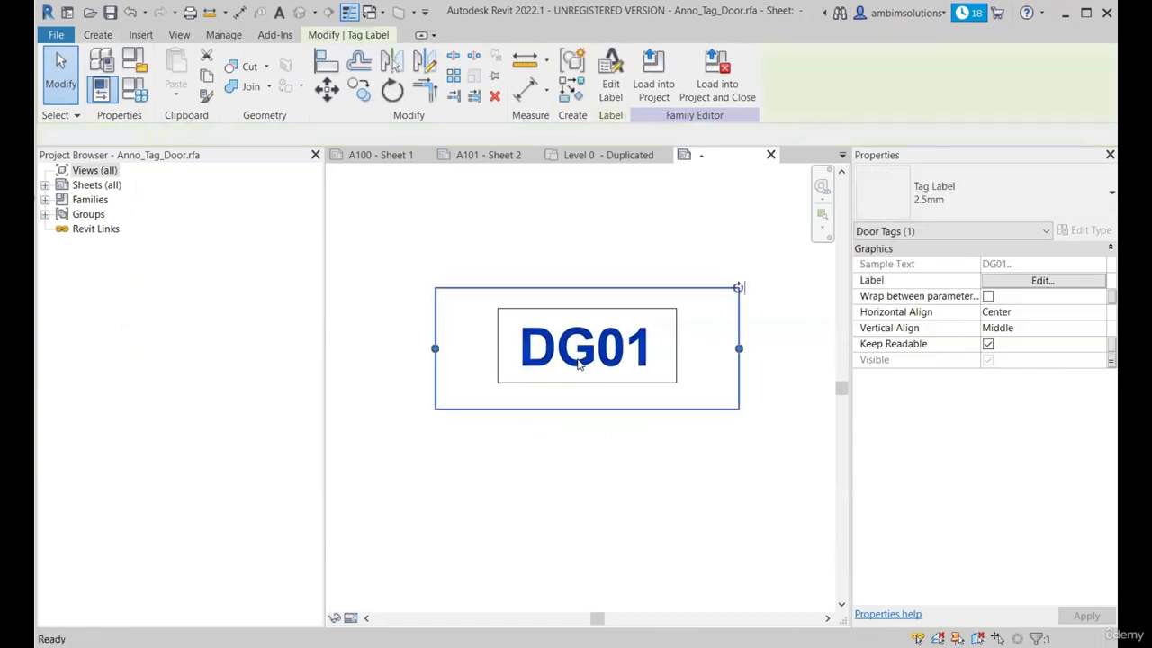
key("Delete")
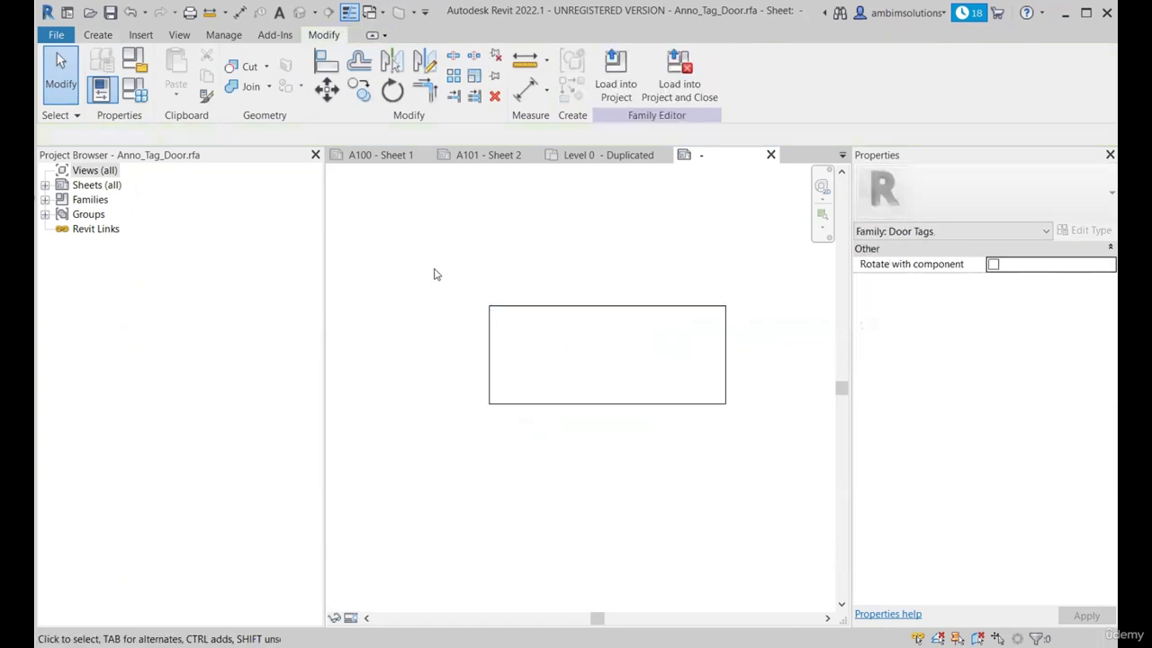
left_click_drag(432, 272, 794, 478)
key("Delete")
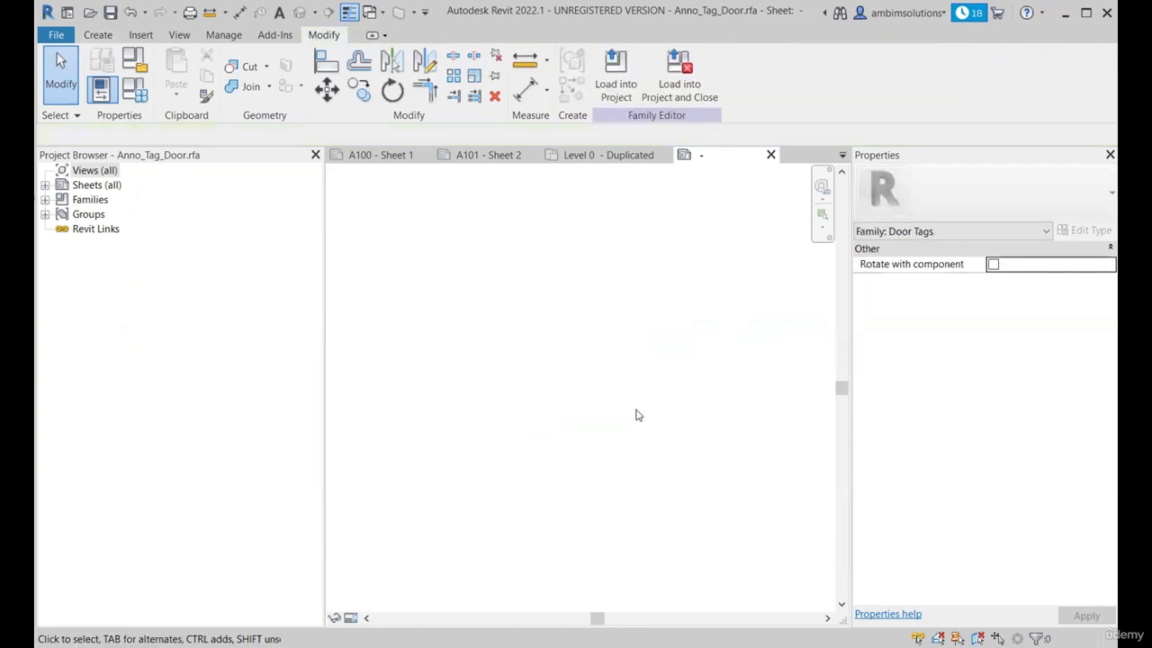
Place a label in the empty tag family that reports the door's Rough Width parameter.
left_click(98, 36)
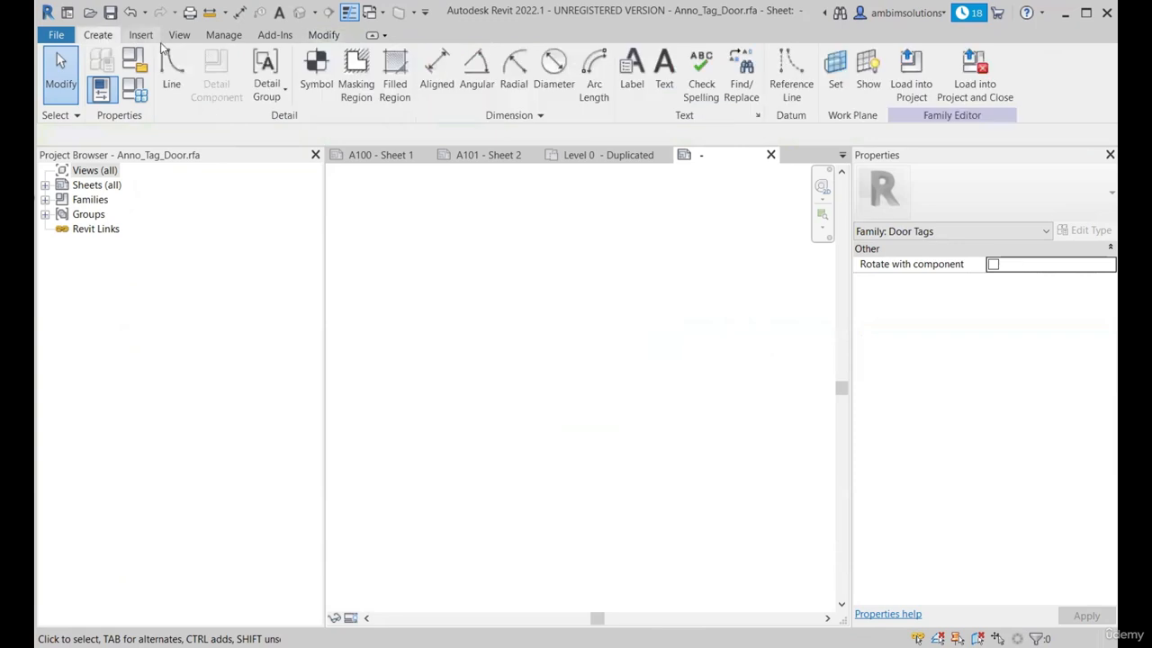
left_click(631, 65)
left_click(594, 312)
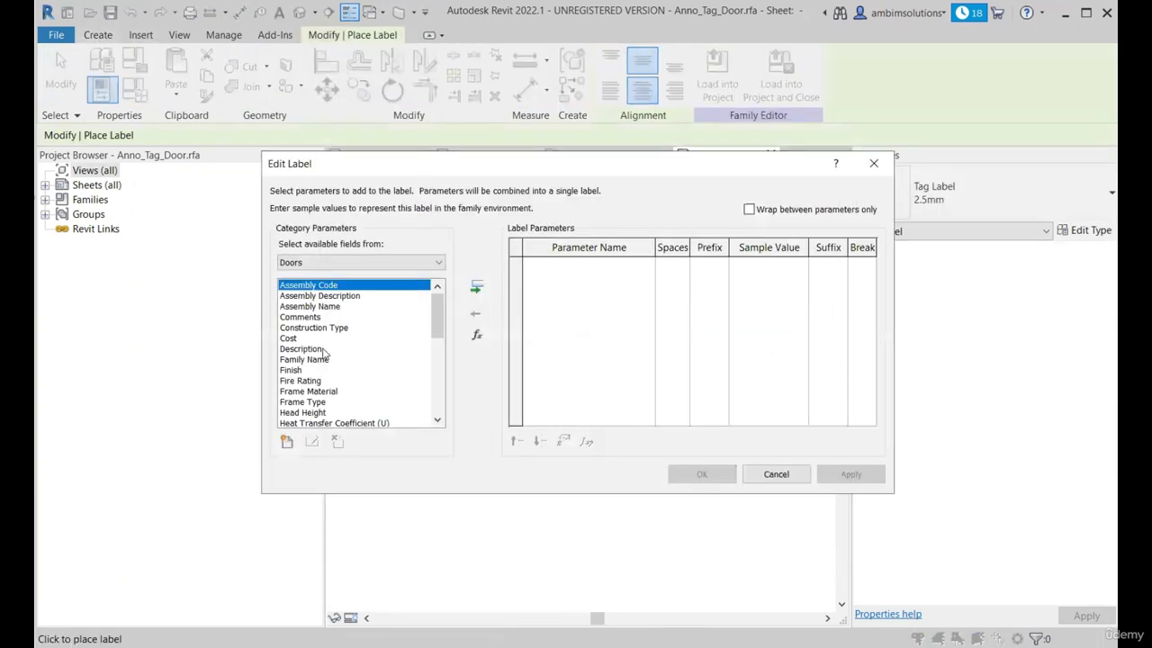
scroll(317, 360, "down", 8)
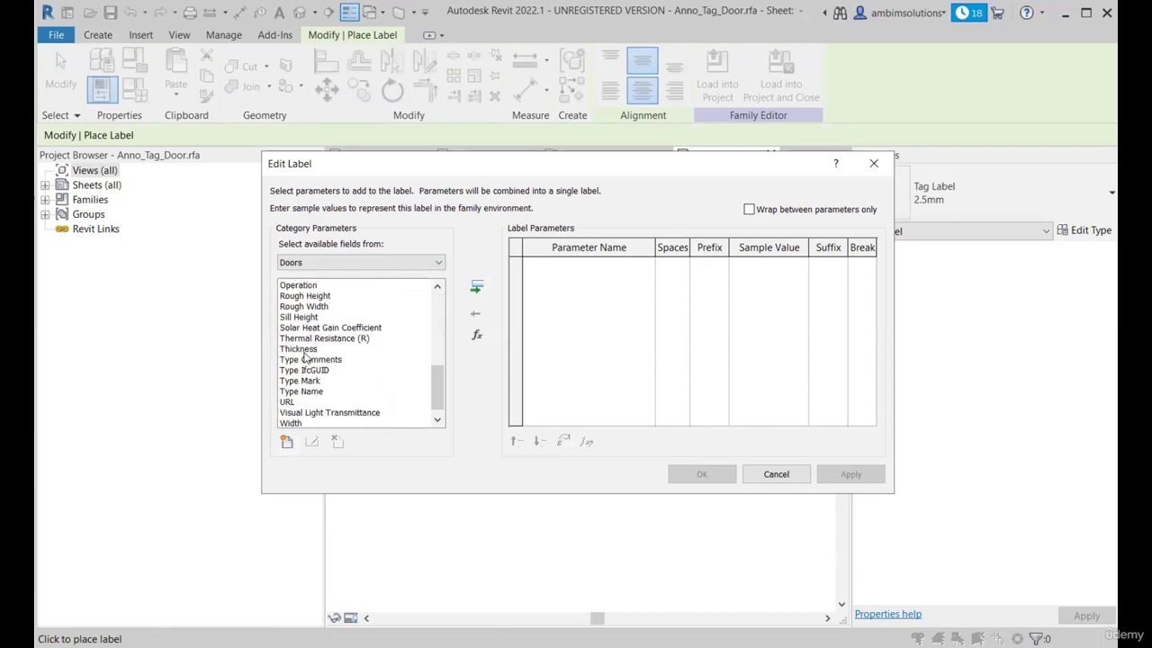
left_click(311, 307)
scroll(311, 333, "up", 2)
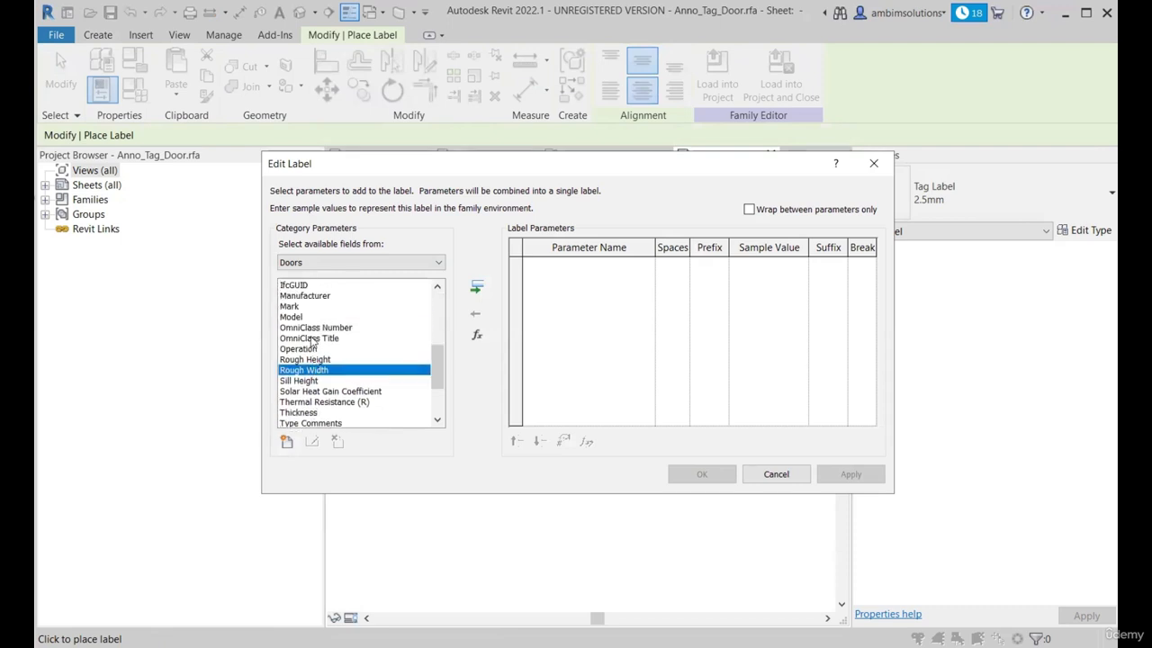
left_click(476, 288)
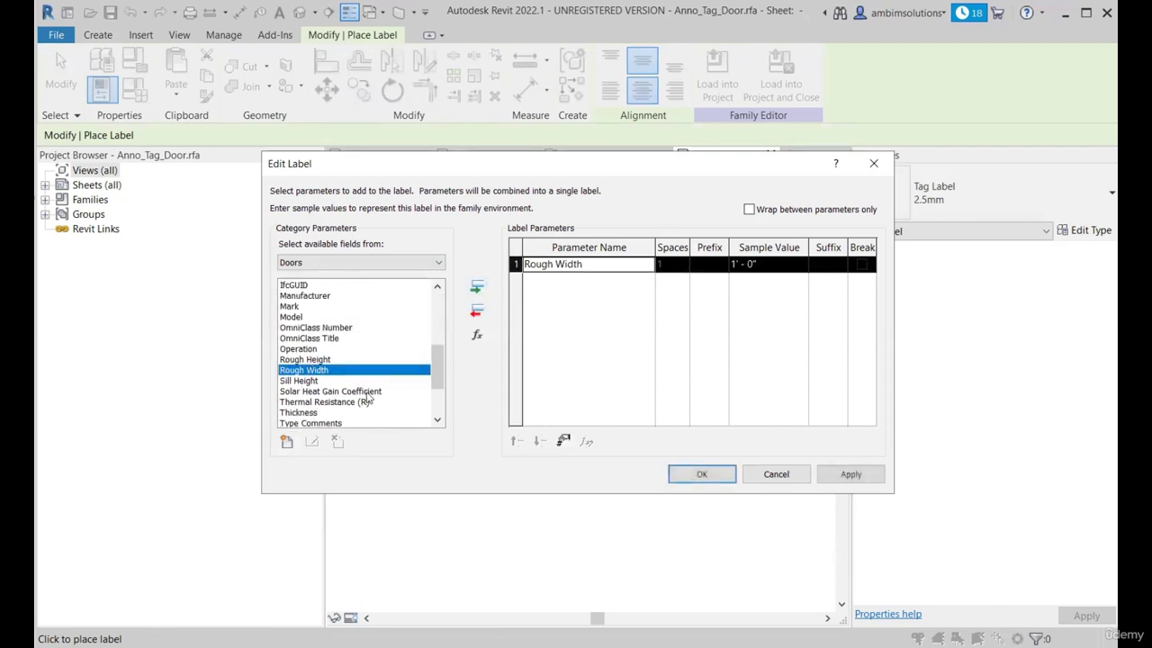
left_click(700, 475)
left_click(606, 320)
scroll(595, 348, "down", 2)
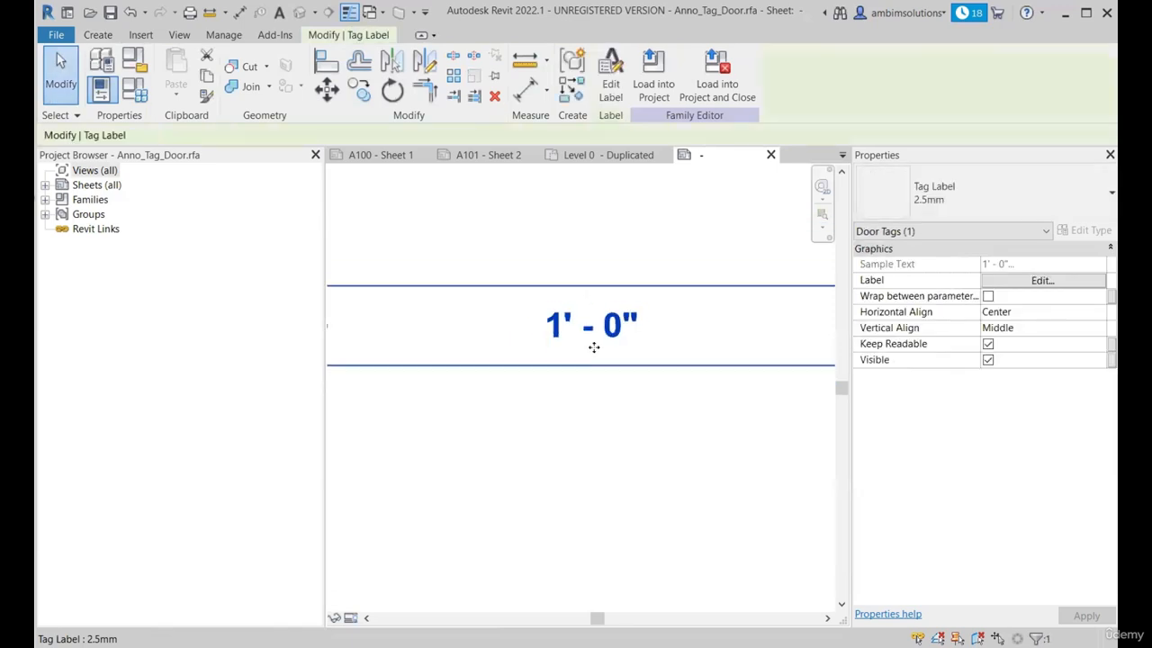
scroll(628, 351, "down", 2)
scroll(634, 351, "up", 1)
left_click(613, 95)
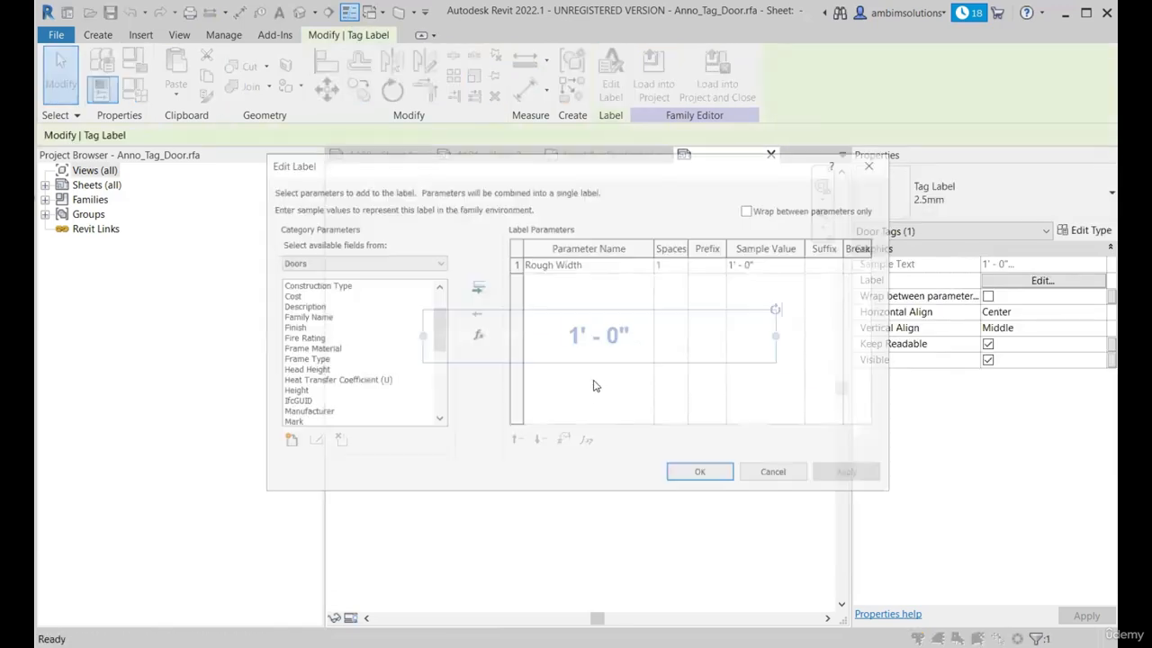
key("Escape")
key("Escape")
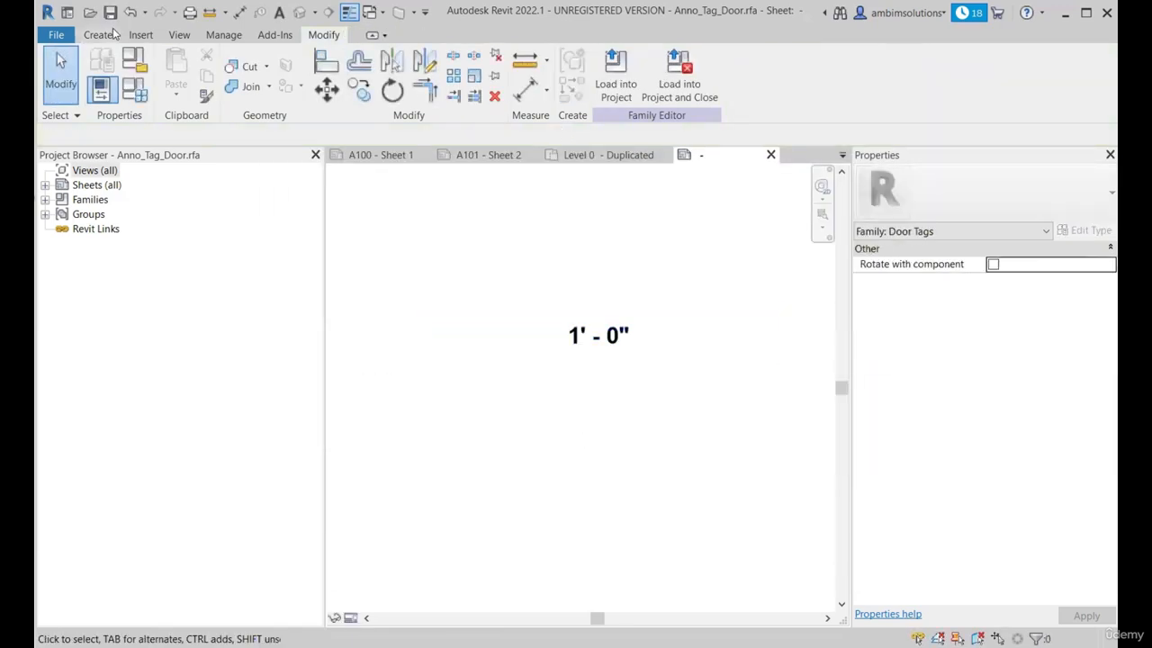
Place a second label directly below the Rough Width label, reporting the door's Rough Height parameter.
left_click(98, 34)
left_click(630, 70)
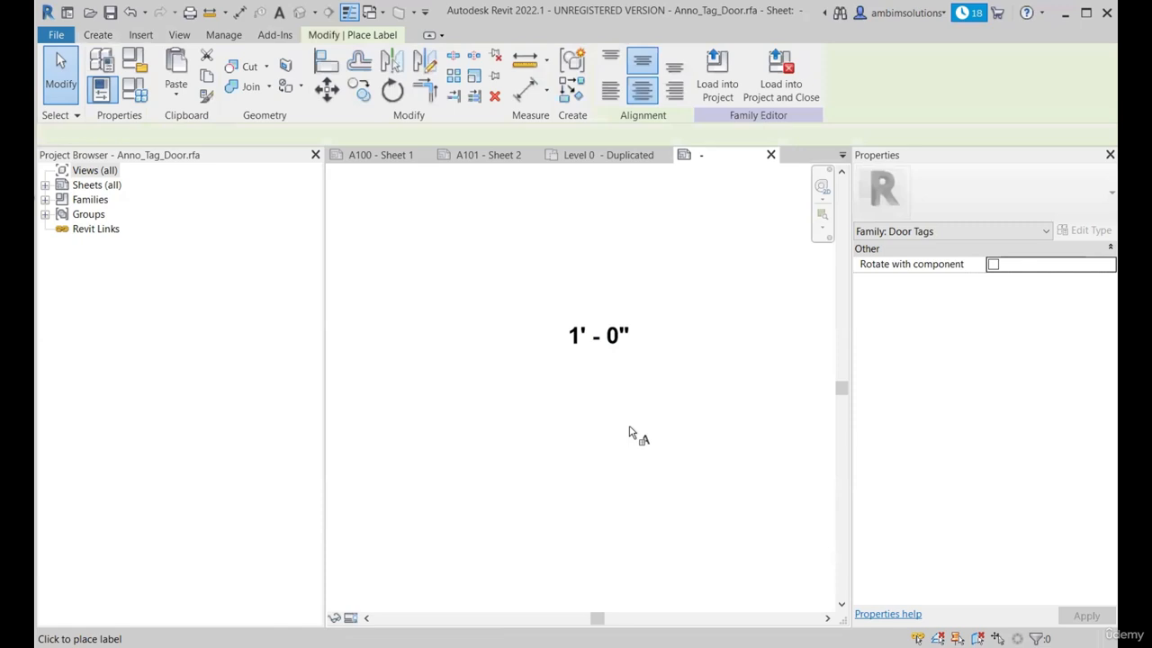
left_click(599, 373)
scroll(315, 331, "down", 5)
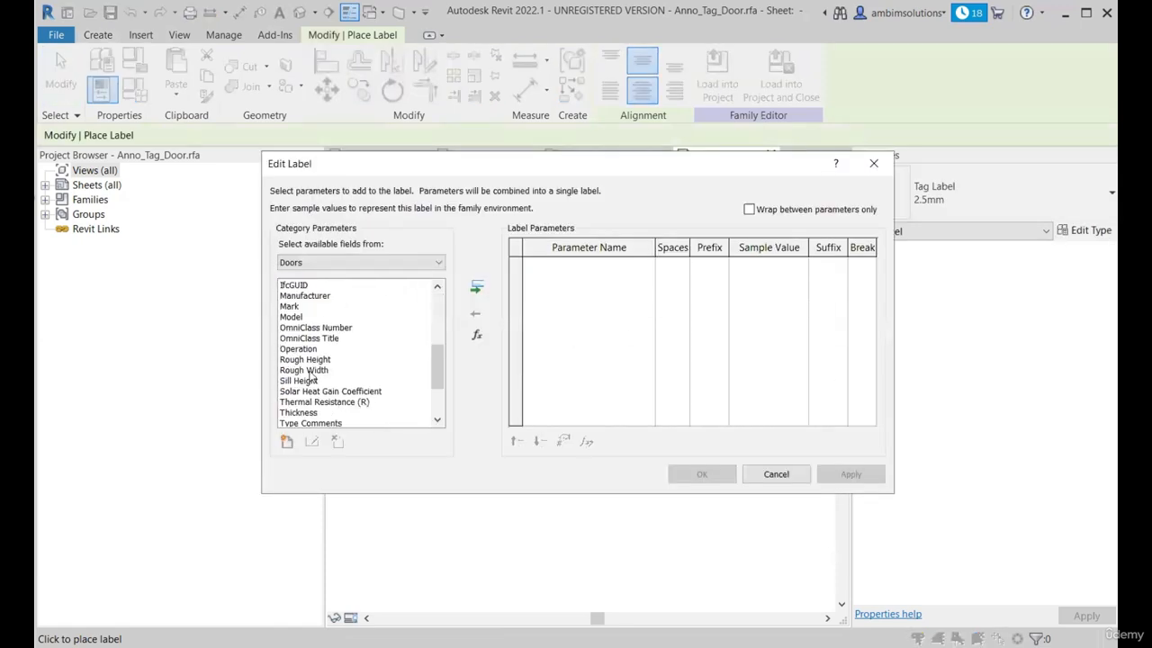
left_click(306, 370)
left_click(311, 361)
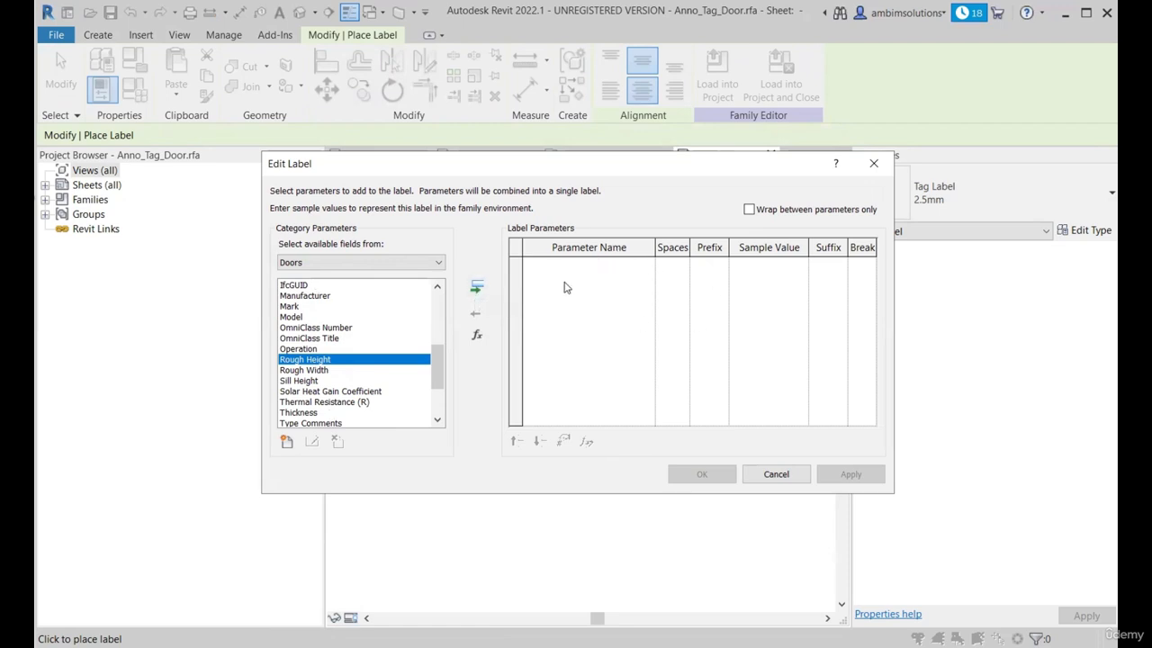
left_click(477, 290)
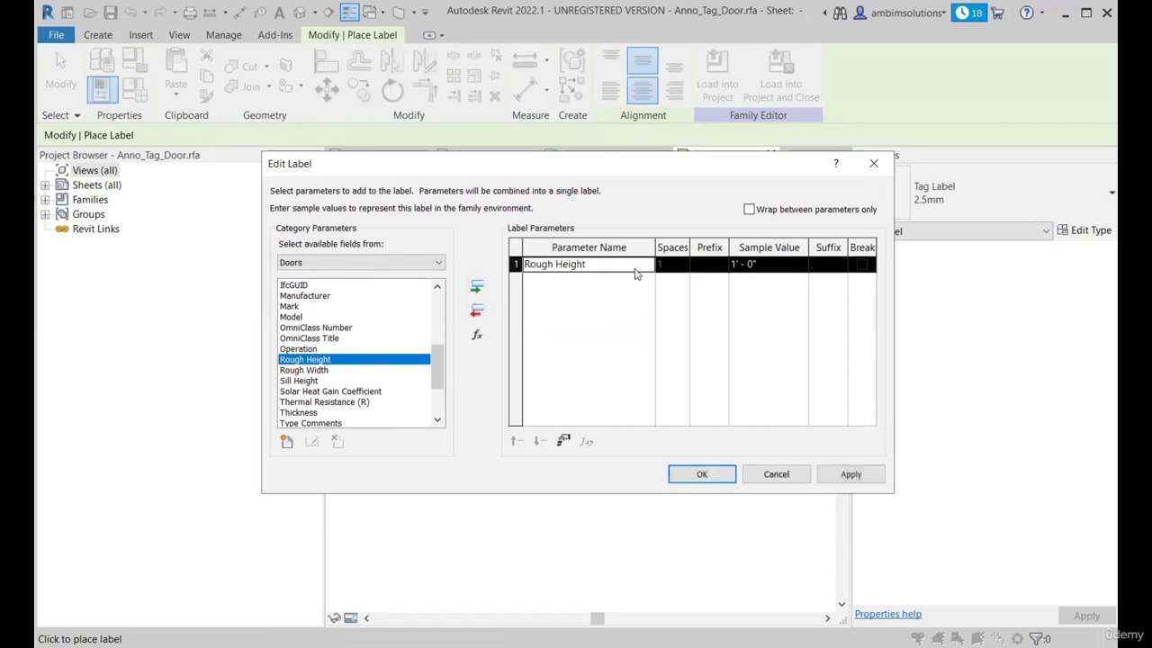
left_click(702, 474)
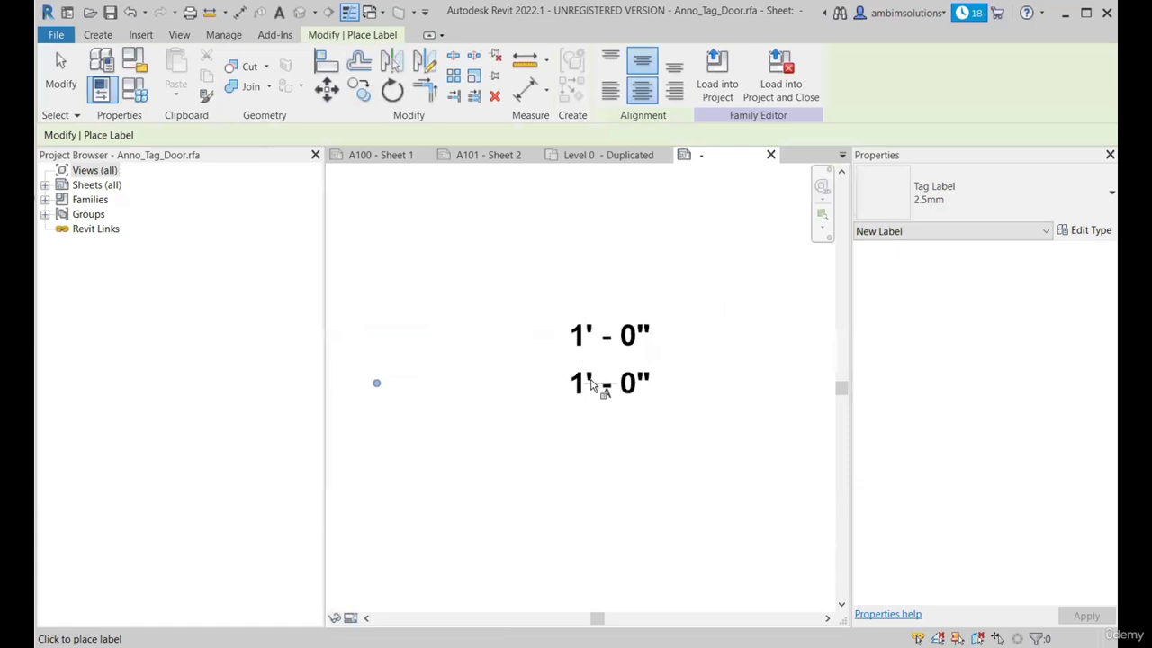
key("Escape")
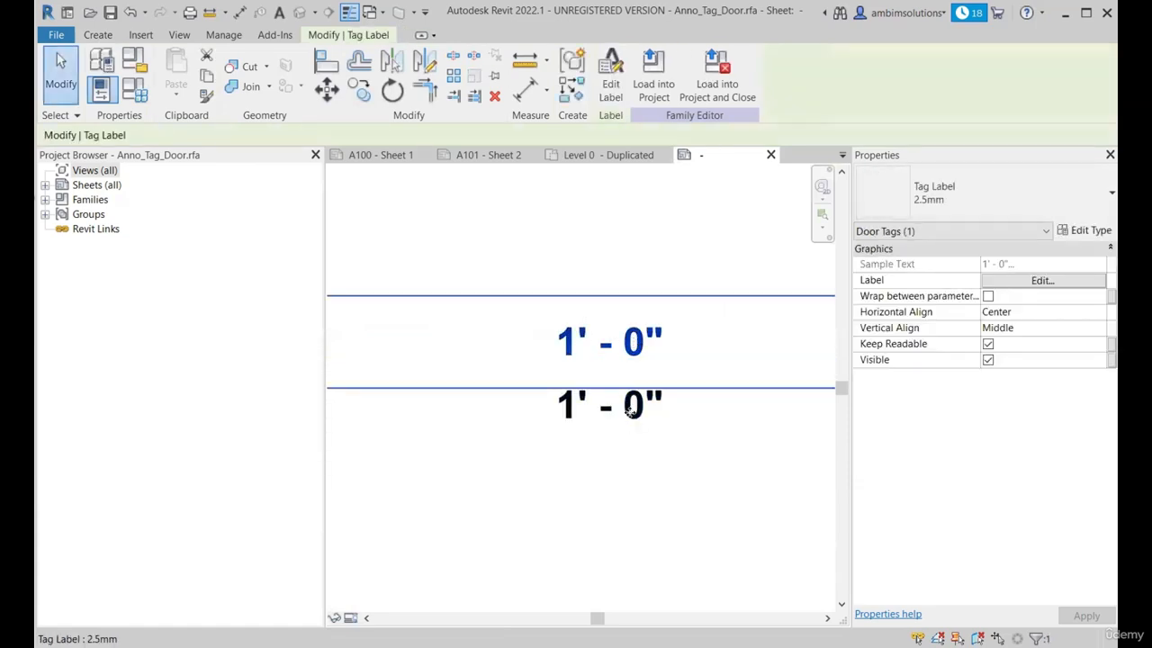
Add the prefix "W :" to the Rough Width parameter in the upper label.
left_click(639, 410)
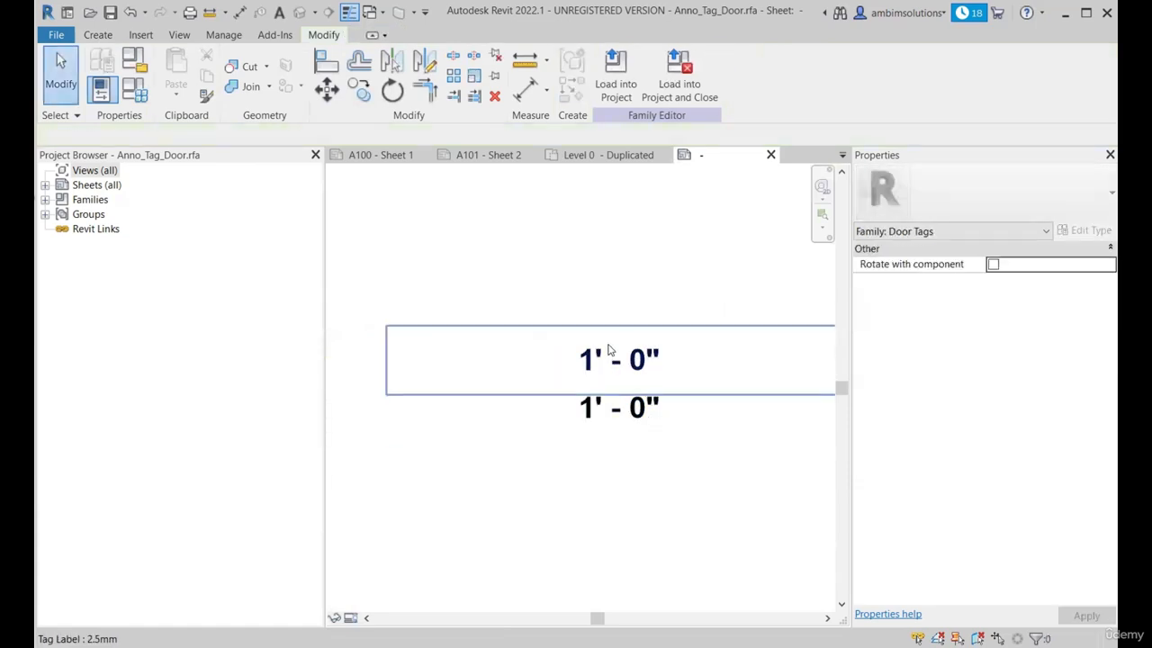
scroll(610, 349, "up", 1)
left_click(610, 350)
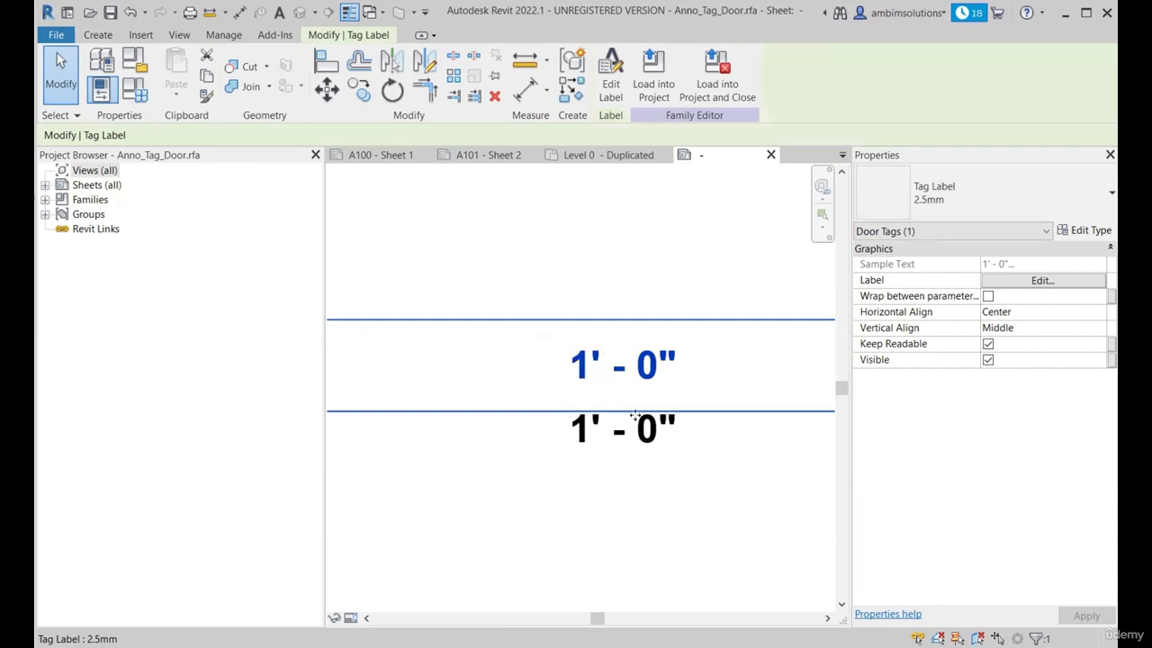
scroll(609, 369, "down", 1)
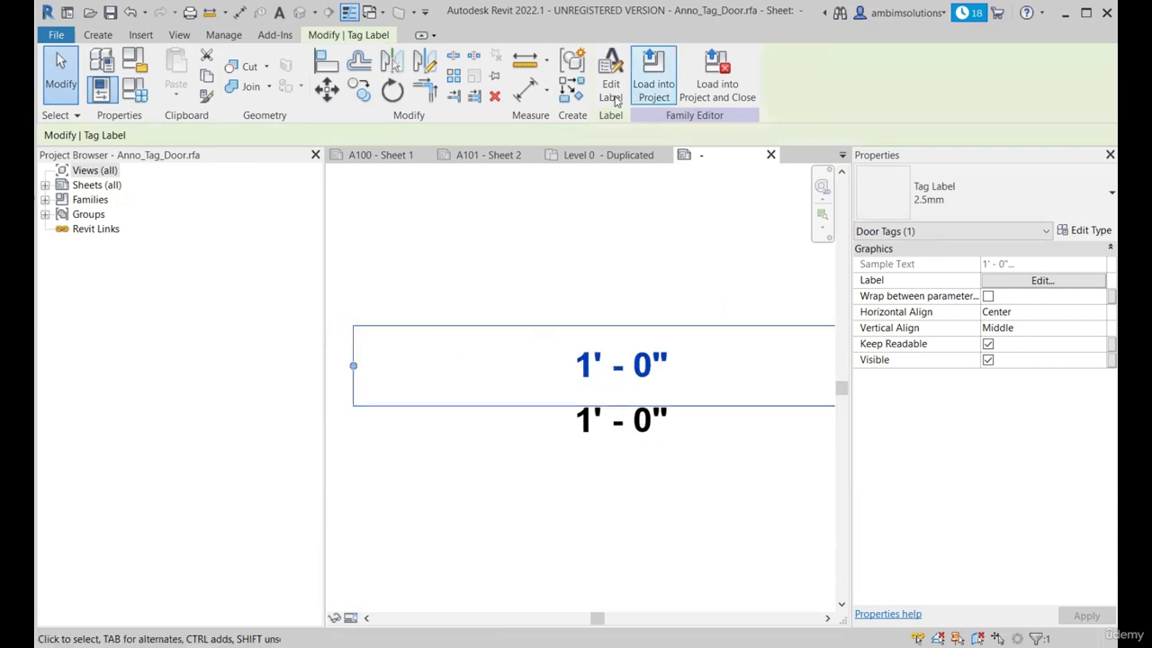
left_click(613, 95)
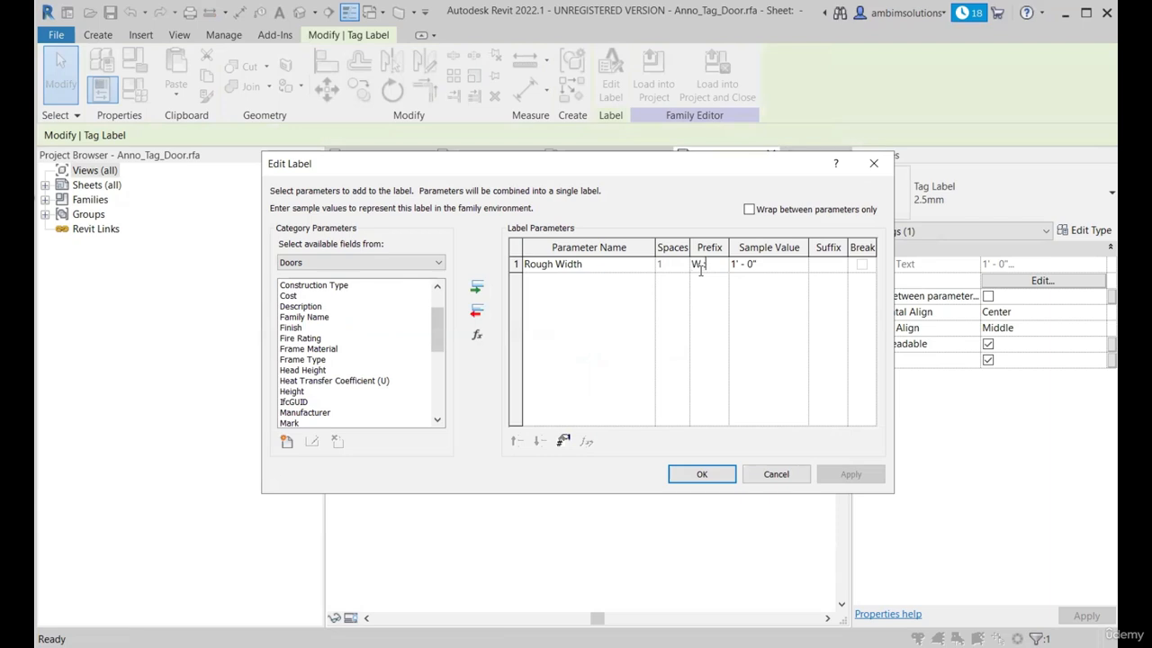
left_click(702, 474)
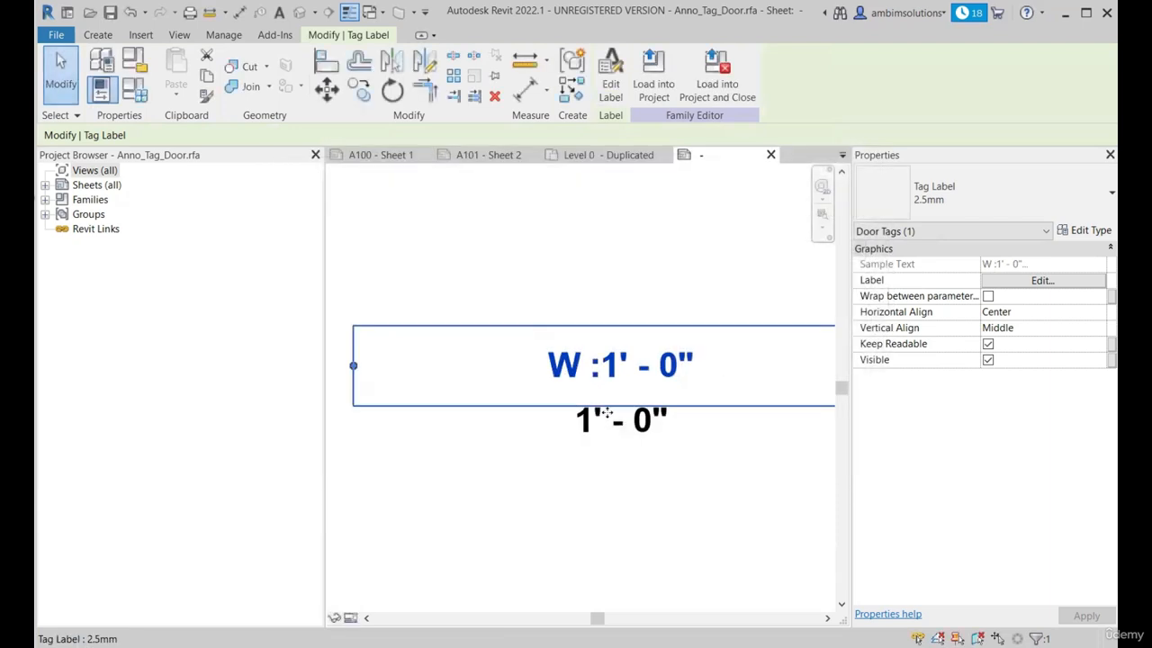
Add the prefix "H: " with a trailing space to the Rough Height parameter in the lower label.
left_click(607, 430)
left_click(610, 86)
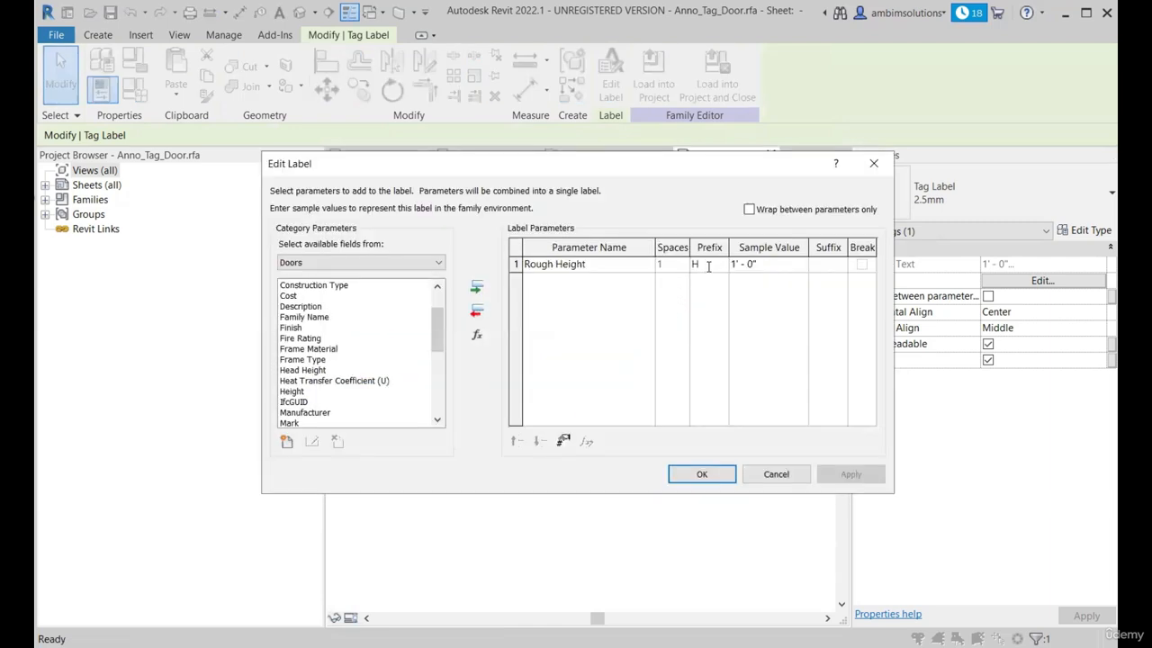
left_click(702, 477)
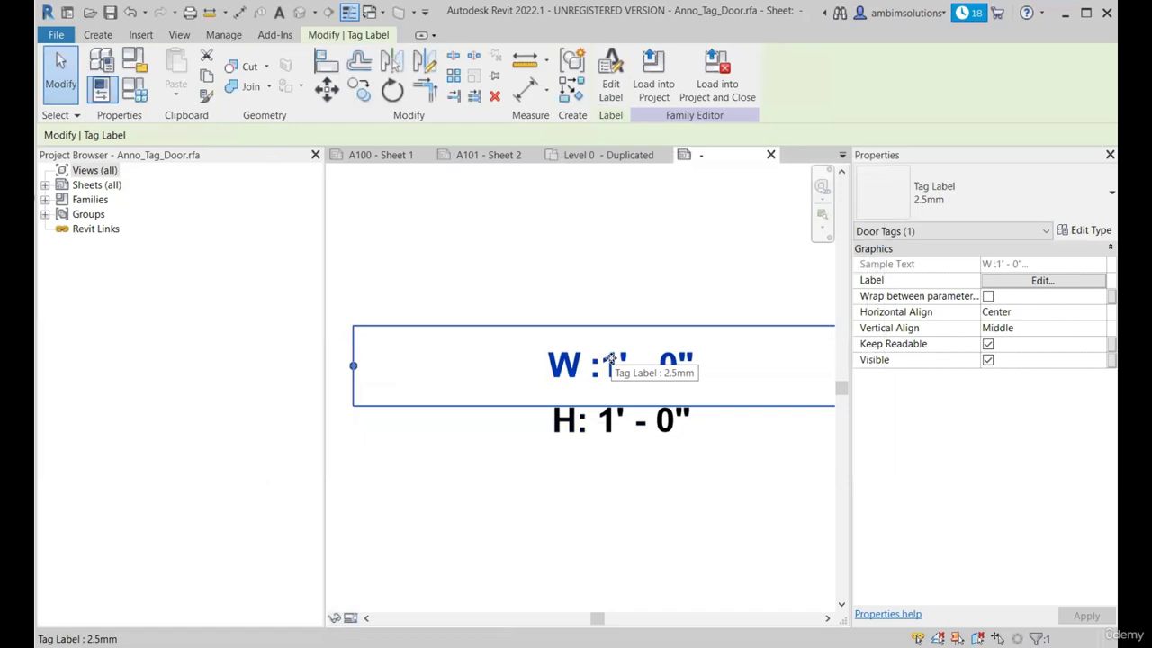
Correct the Rough Width label's prefix to "W: ", with no space before the colon and one after it.
left_click(611, 85)
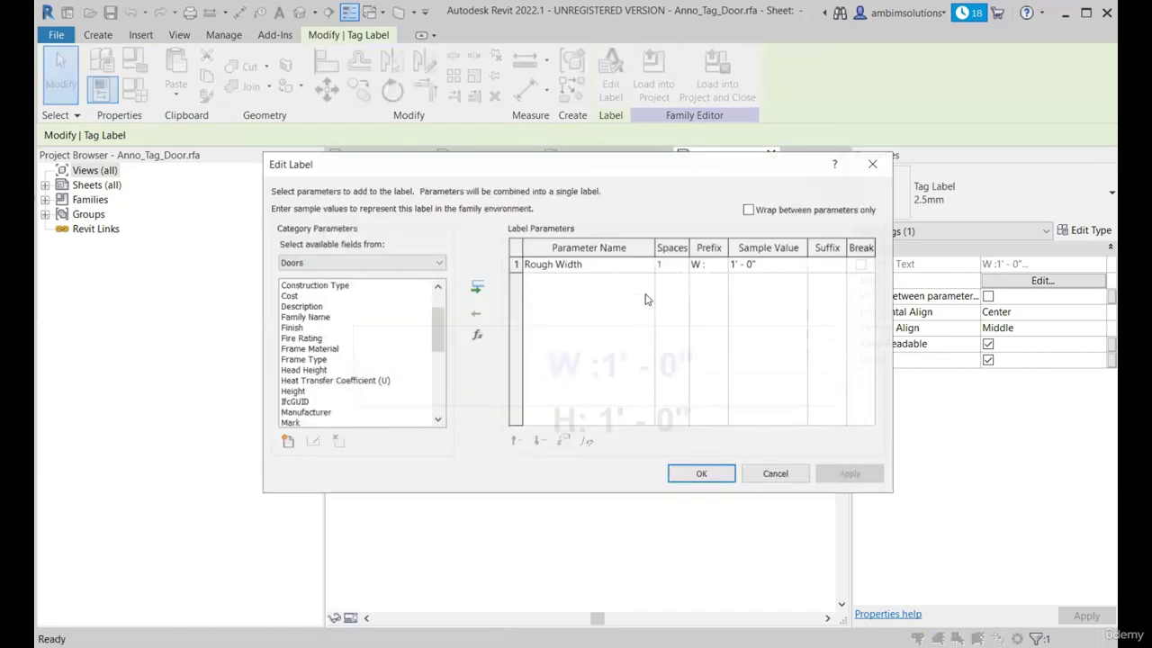
left_click(735, 477)
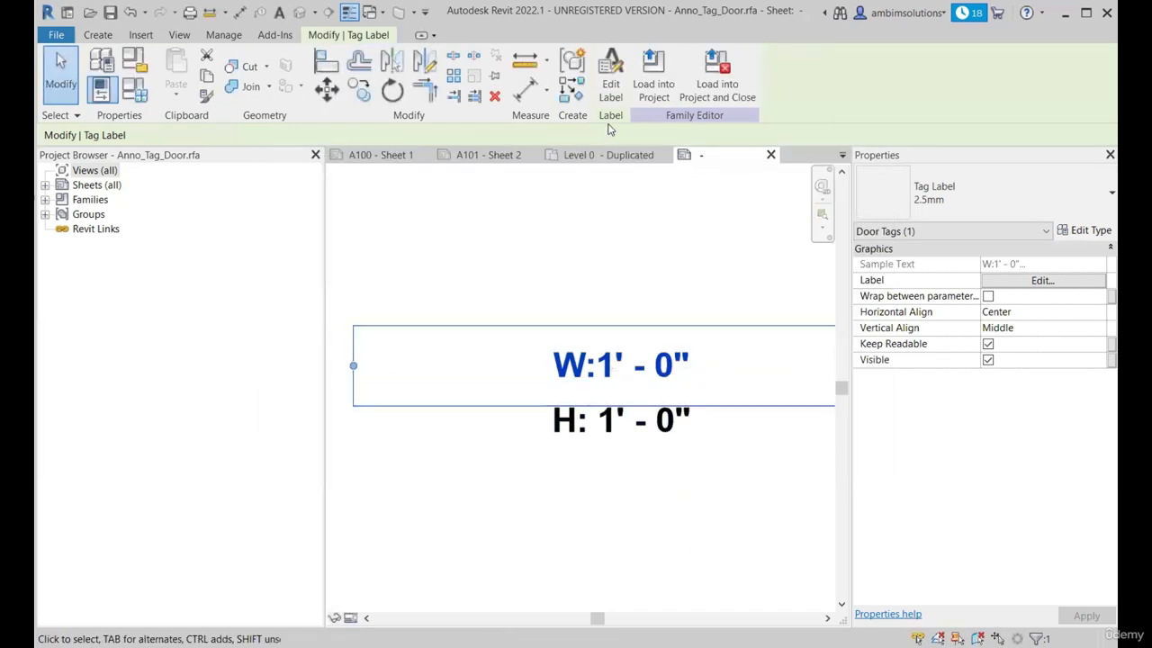
left_click(610, 86)
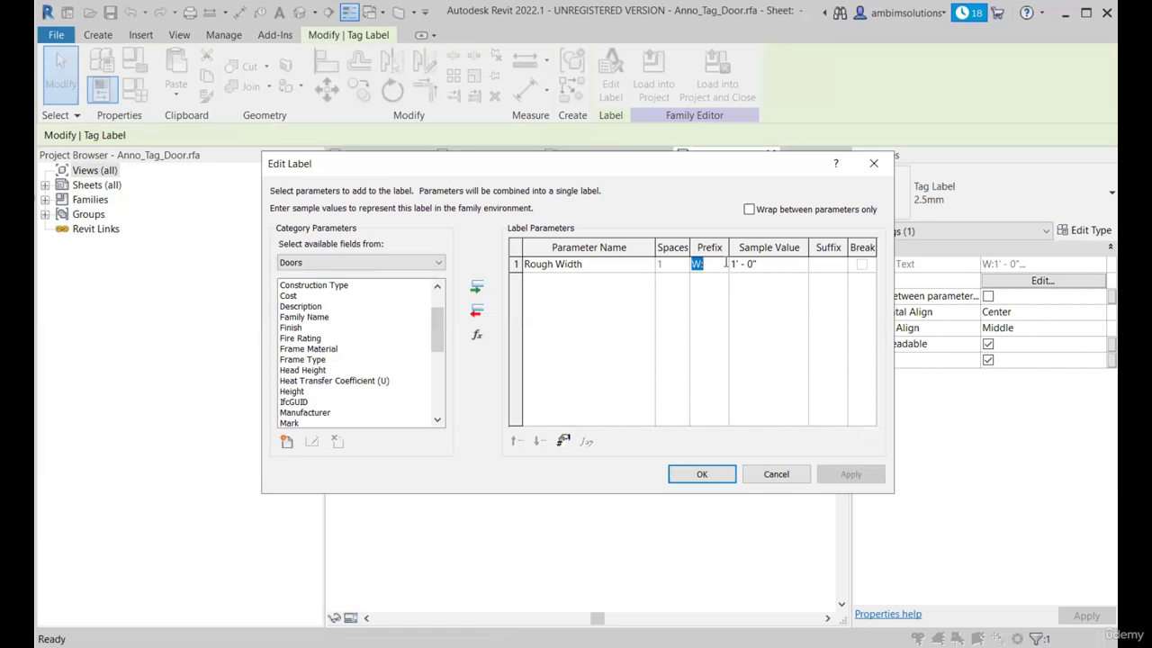
left_click(704, 475)
left_click(626, 513)
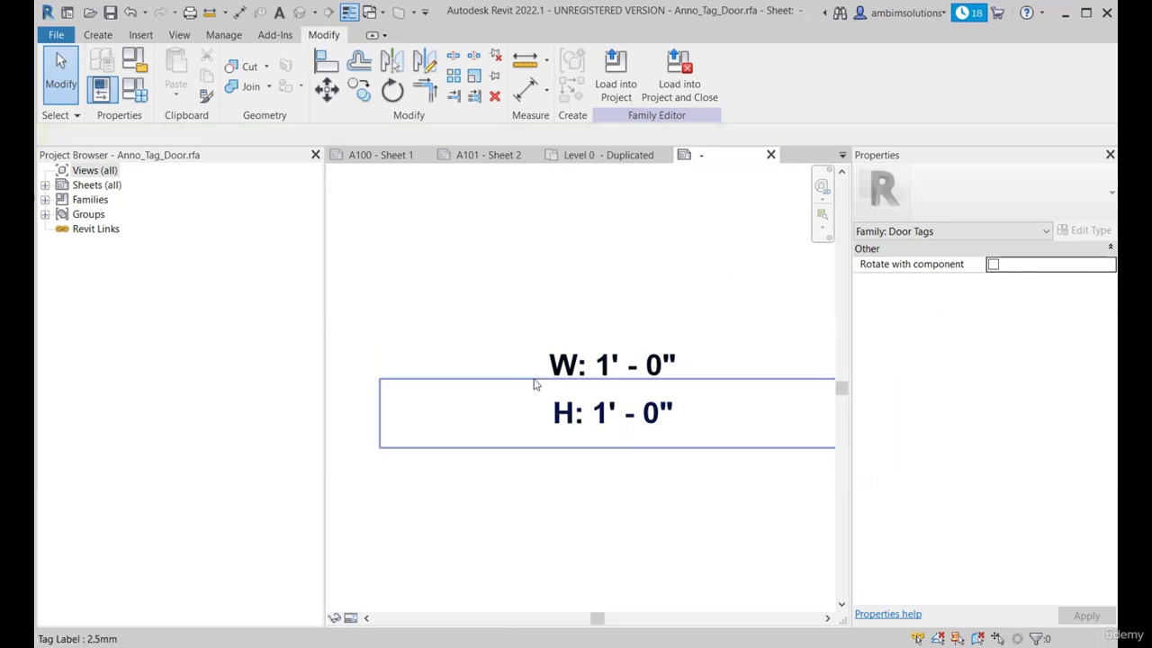
Draw a rectangle of about 35 by 16 mm around the W and H labels with lines in the Door Tags subcategory.
scroll(535, 382, "down", 2)
scroll(576, 414, "up", 3)
scroll(516, 327, "up", 1)
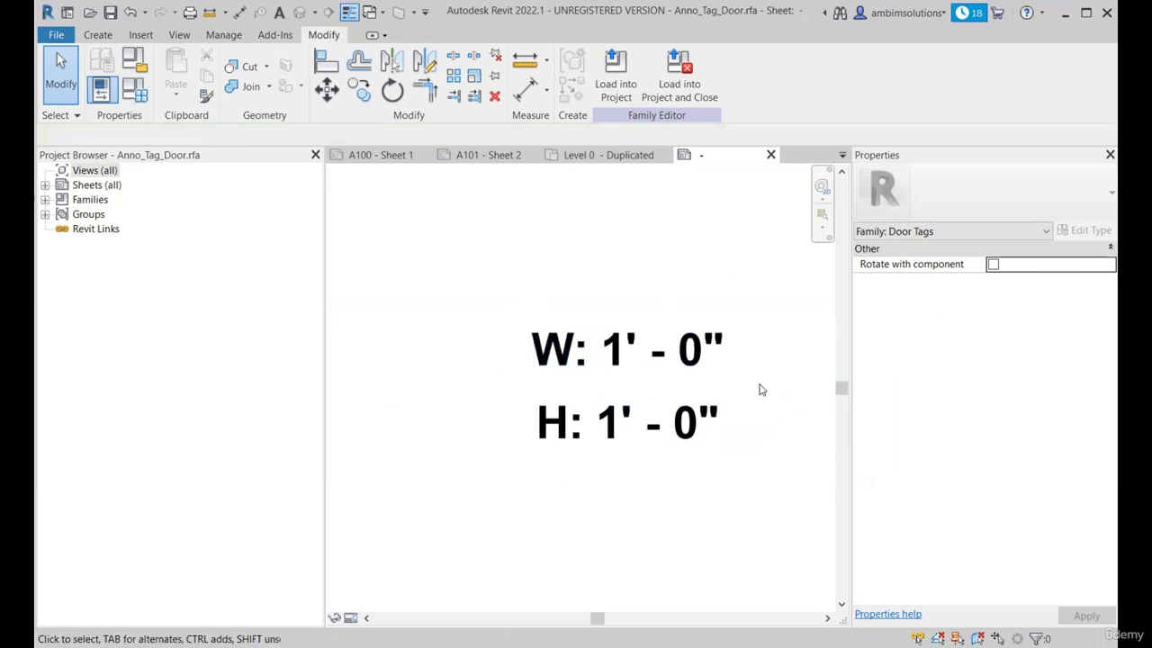
scroll(374, 259, "down", 1)
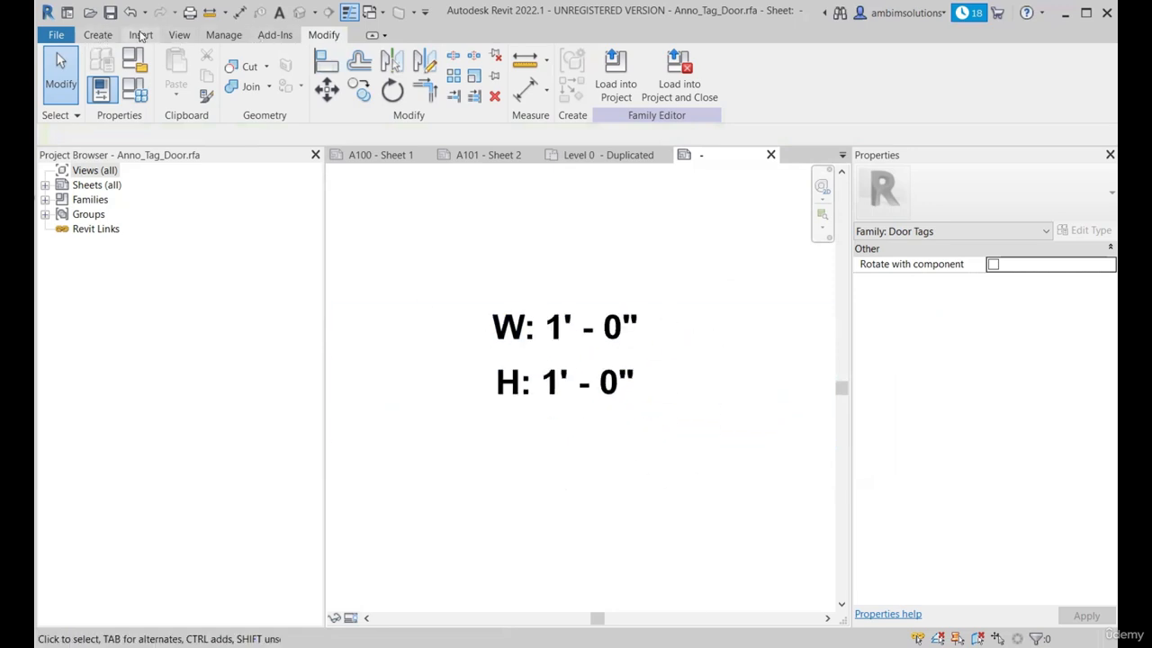
left_click(99, 34)
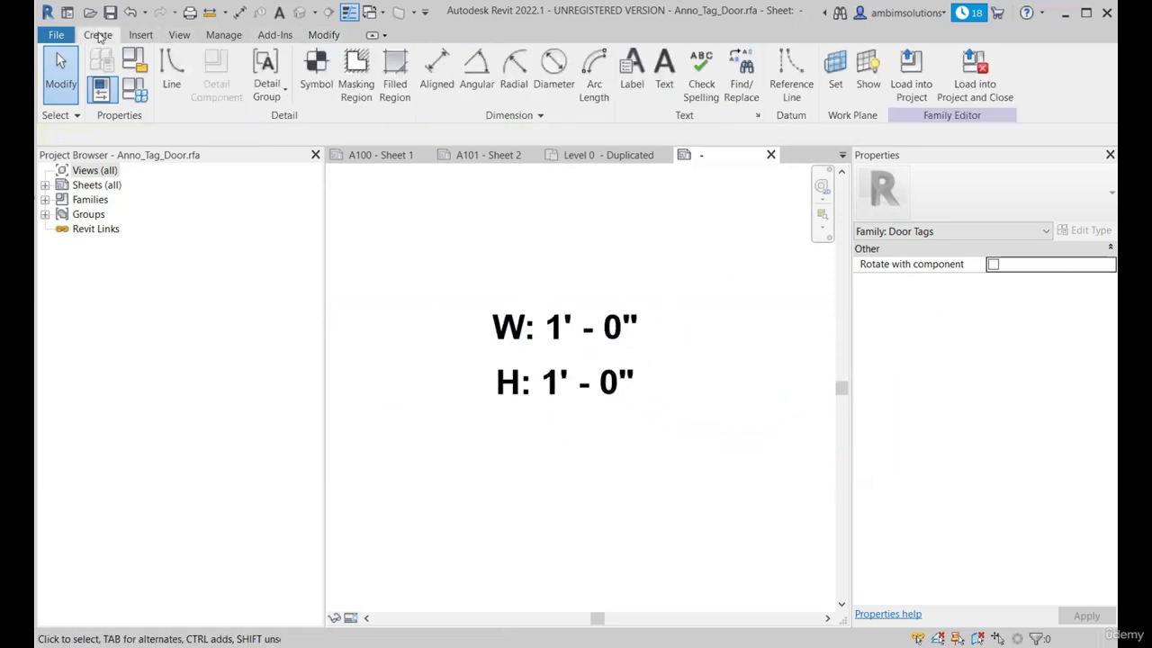
left_click(171, 83)
left_click(623, 57)
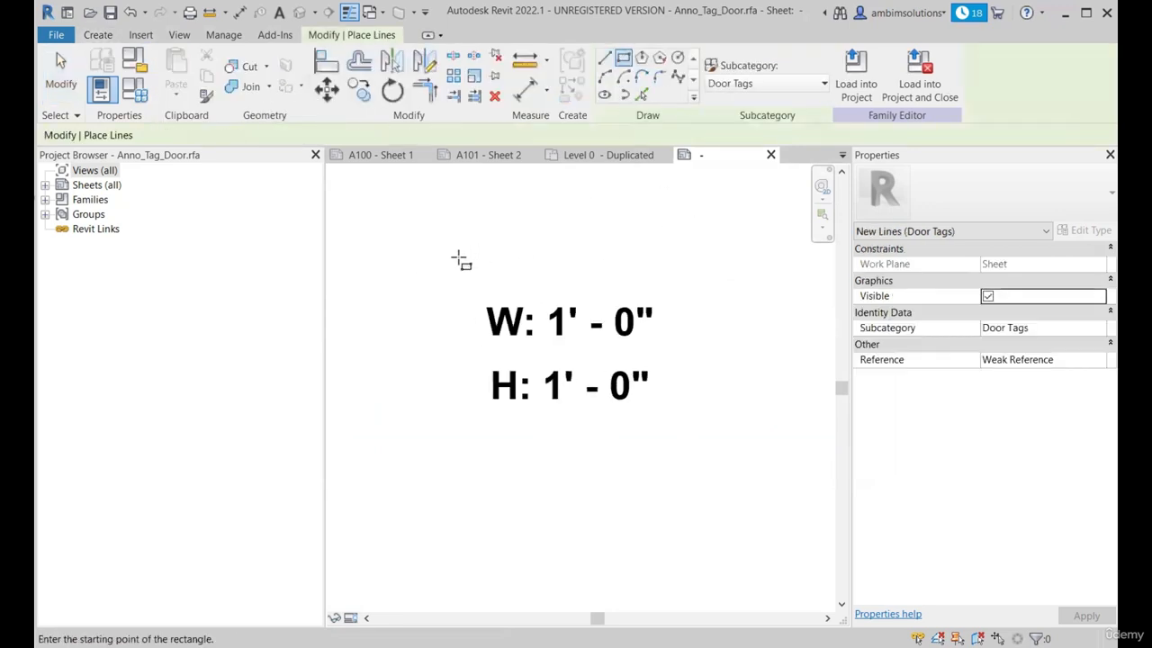
left_click(426, 264)
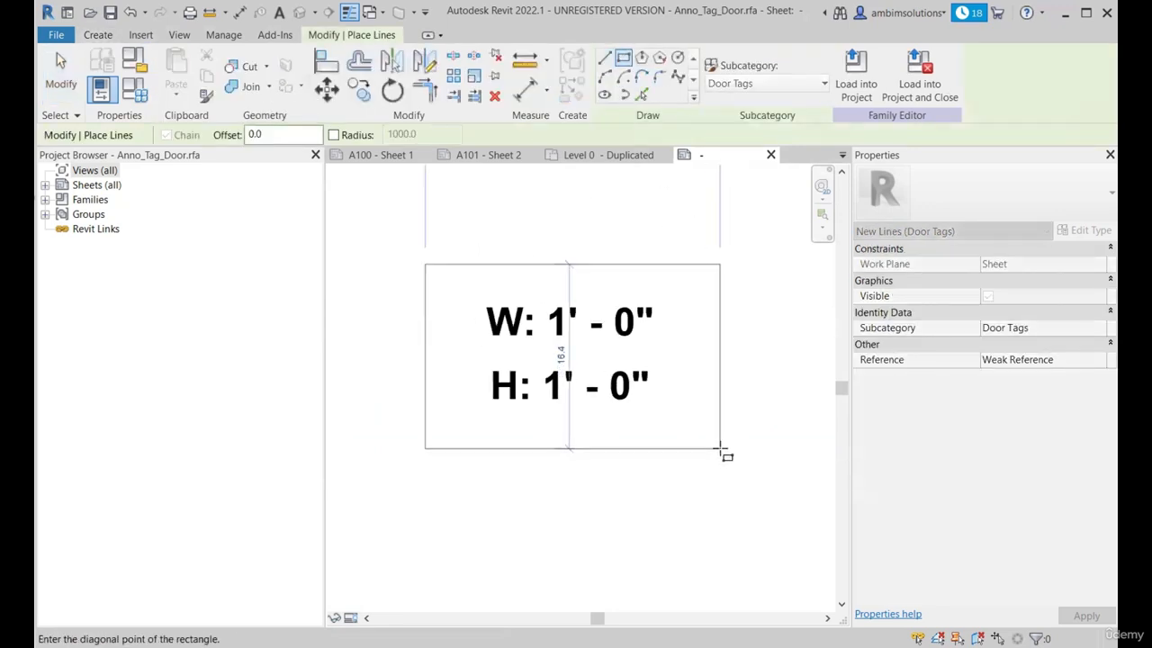
scroll(763, 450, "down", 2)
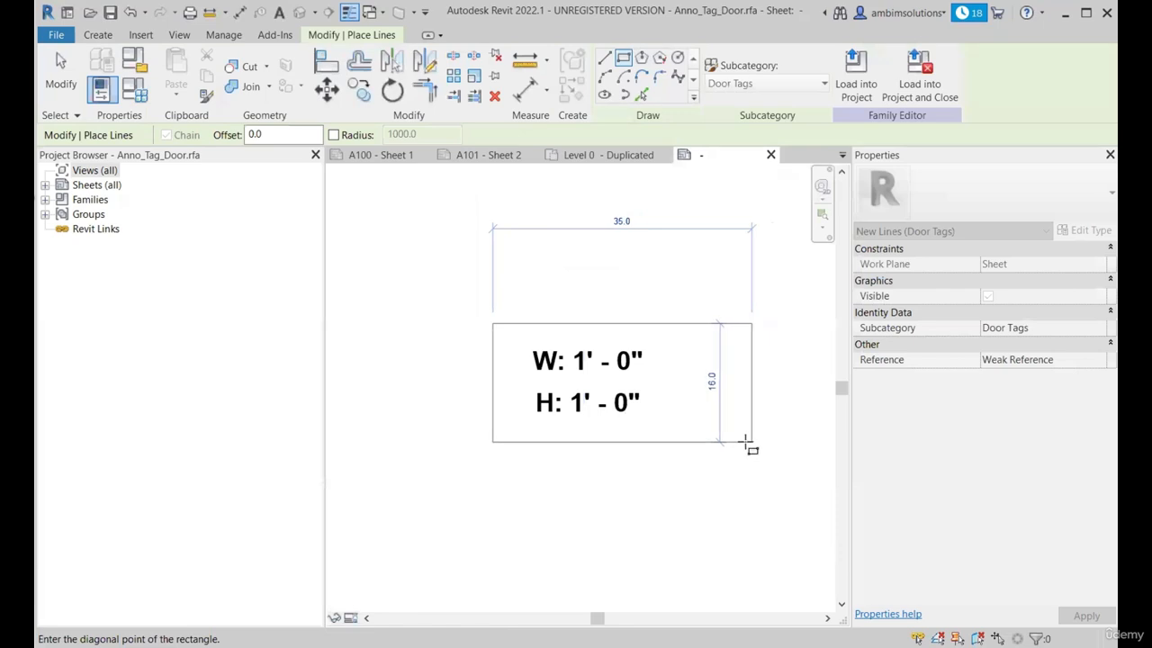
left_click(749, 442)
scroll(780, 489, "up", 2)
key("Escape")
key("Escape")
Narrow the rectangle by moving its right and left lines in towards the W and H labels.
left_click(674, 315)
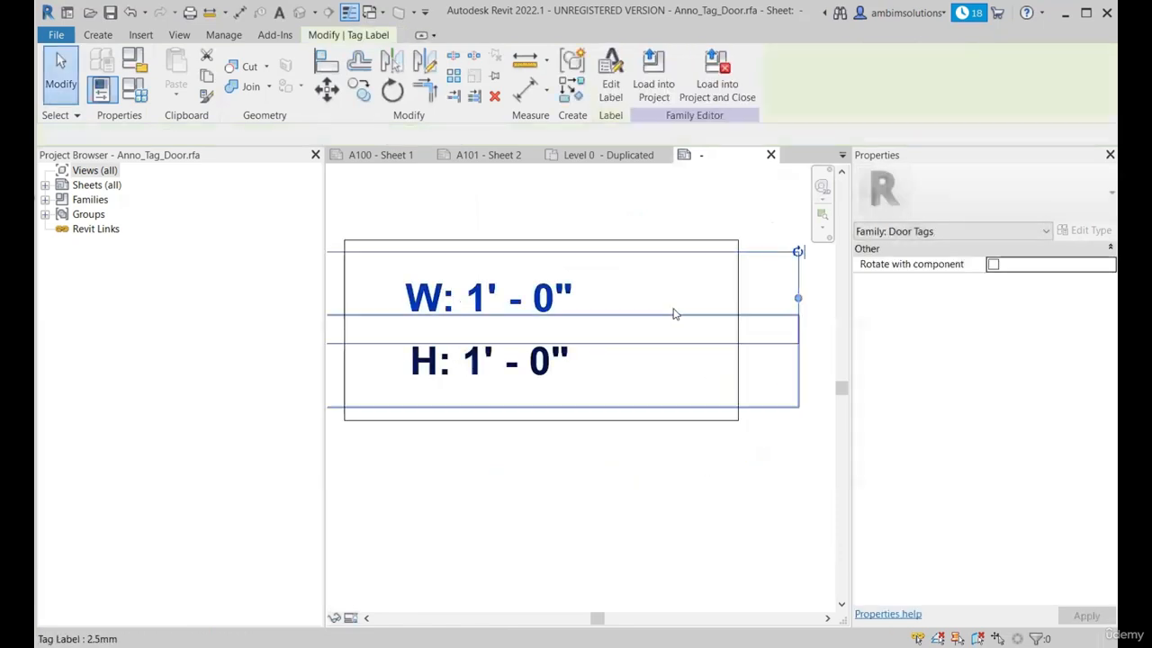
scroll(651, 372, "down", 2)
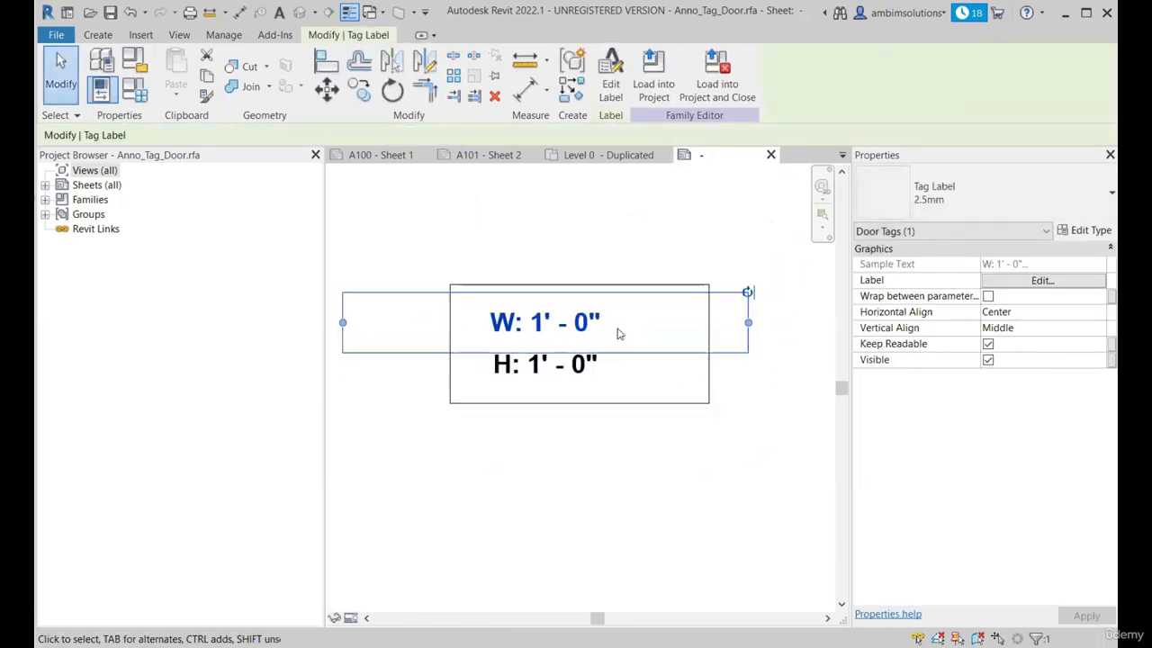
scroll(759, 368, "up", 2)
key("Escape")
left_click(770, 360)
left_click_drag(777, 342, 662, 345)
left_click(380, 340)
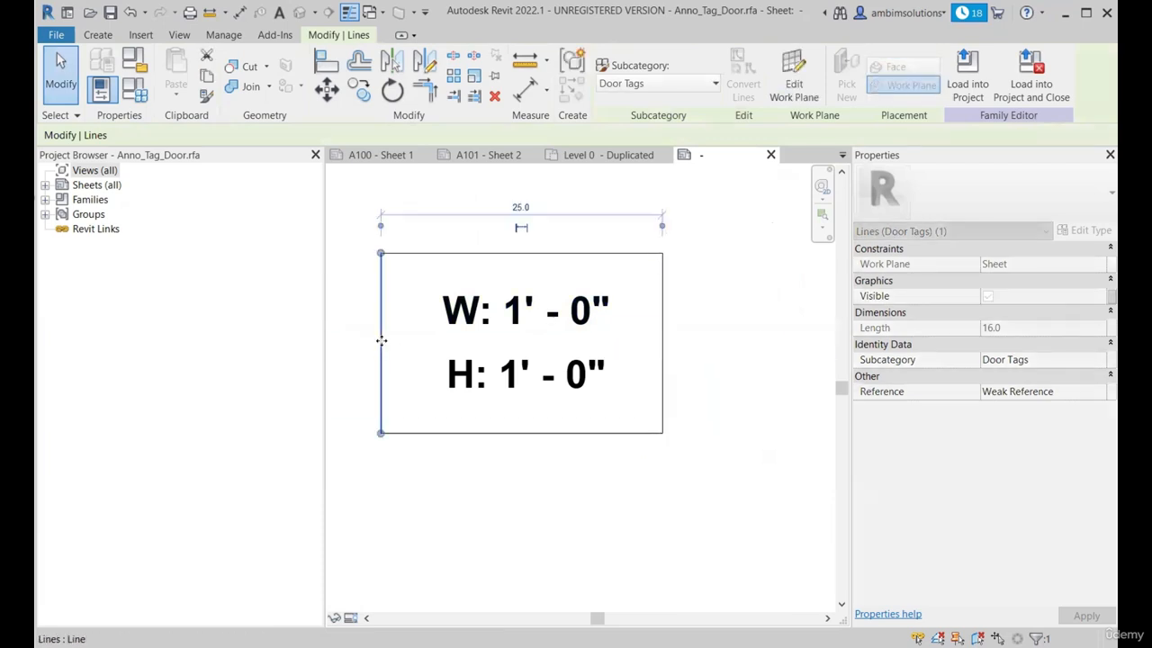
left_click_drag(380, 341, 418, 342)
left_click(684, 352)
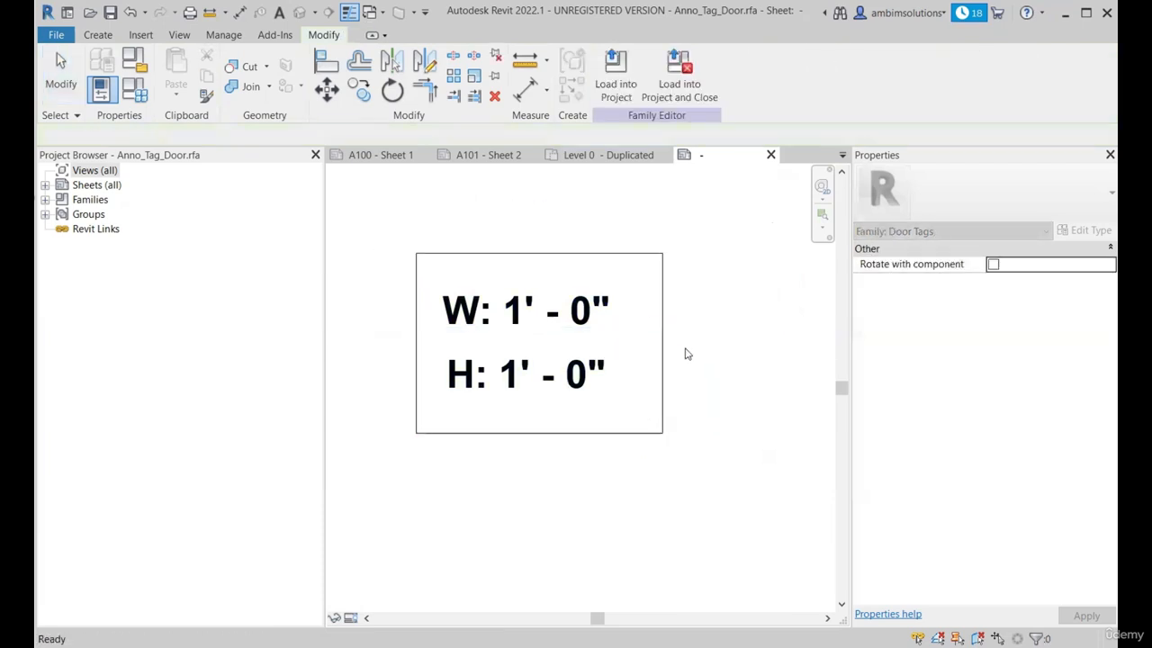
scroll(703, 379, "down", 1)
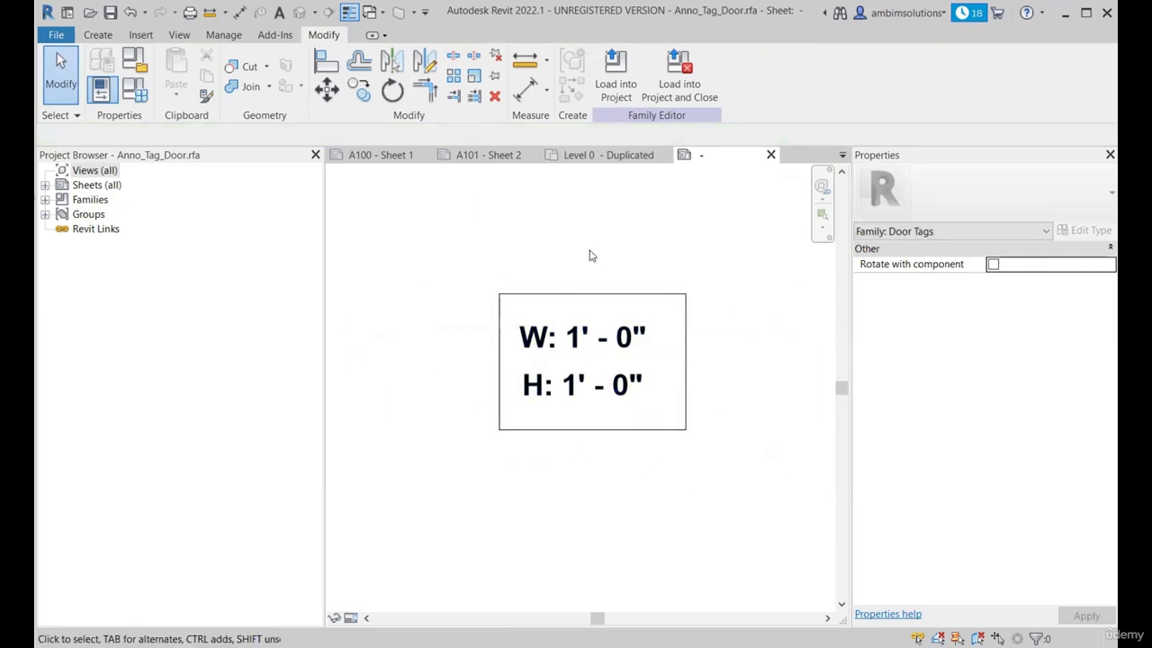
Load the boxed door tag family into the project, overwriting the existing version and its parameter values.
left_click(615, 90)
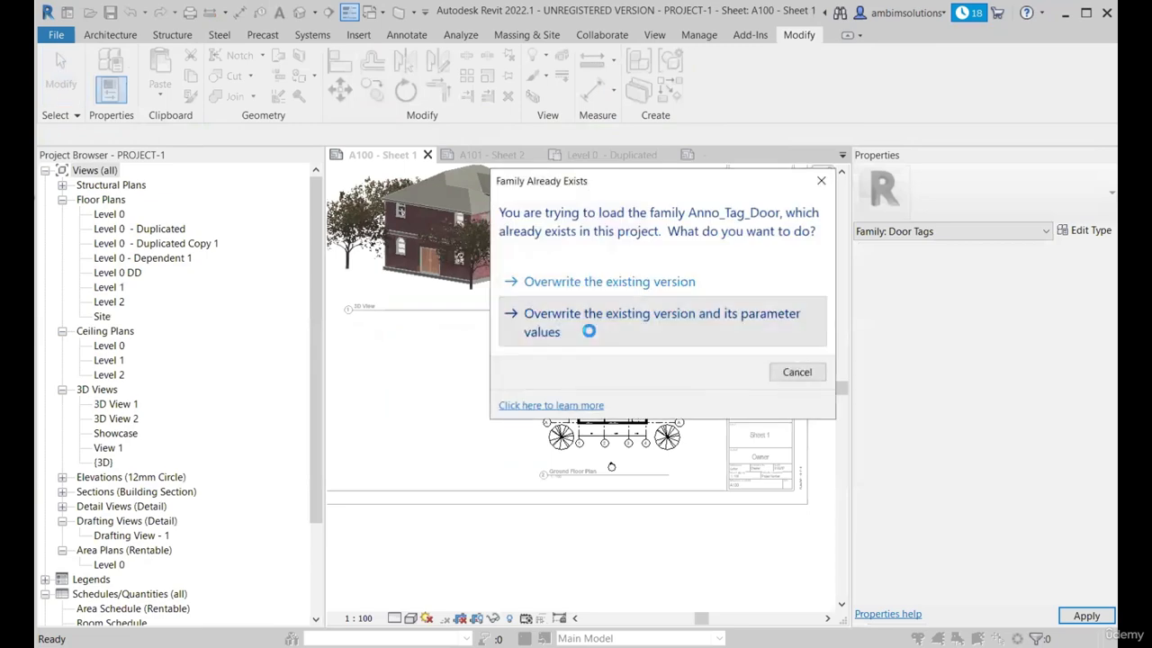
left_click(589, 330)
scroll(617, 371, "up", 6)
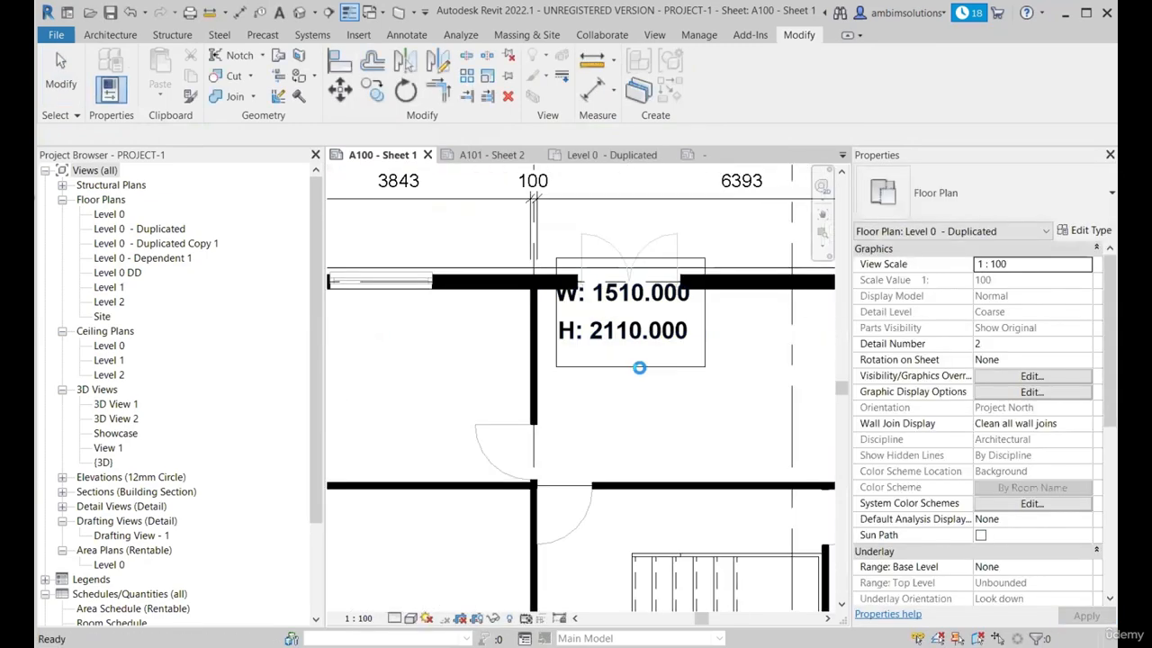
Move the double door's tag down below the wall opening on sheet A100, and open its family for editing.
left_click(623, 364)
left_click_drag(624, 368, 629, 399)
left_click_drag(577, 324, 581, 326)
scroll(630, 338, "down", 2)
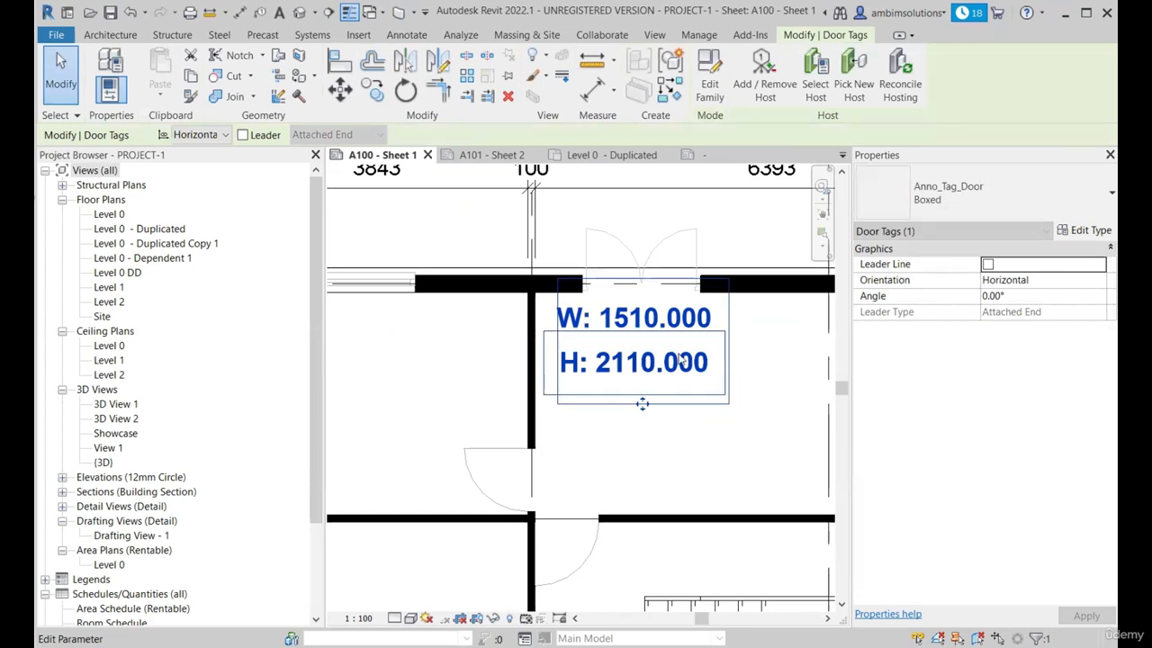
scroll(585, 306, "up", 3)
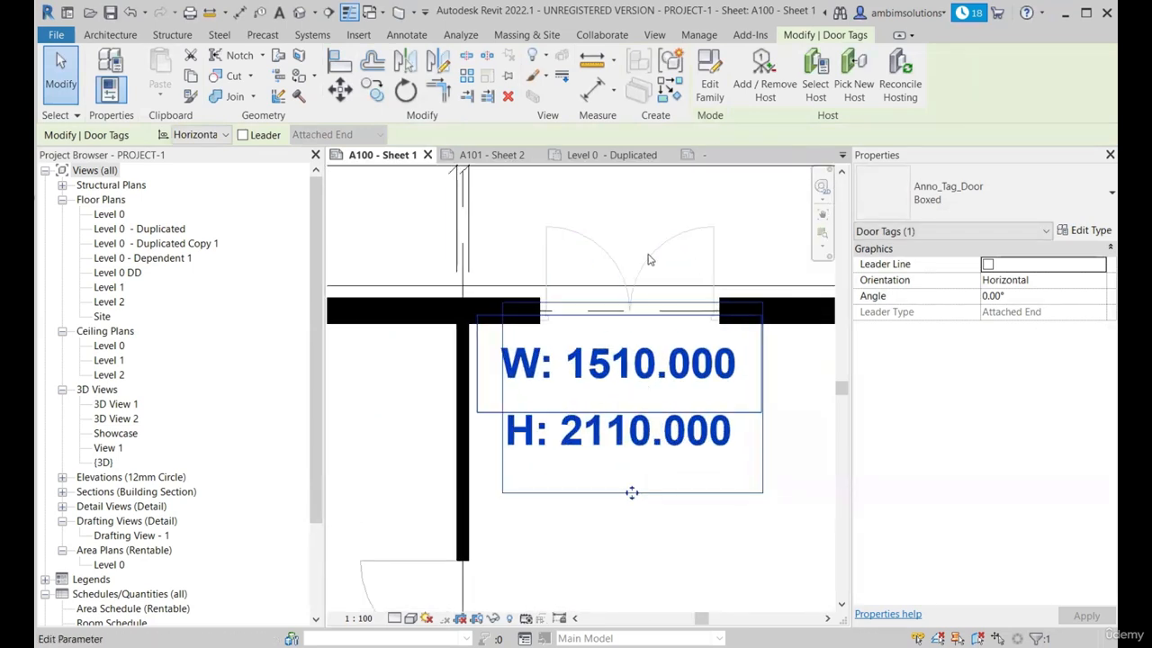
double_click(631, 489)
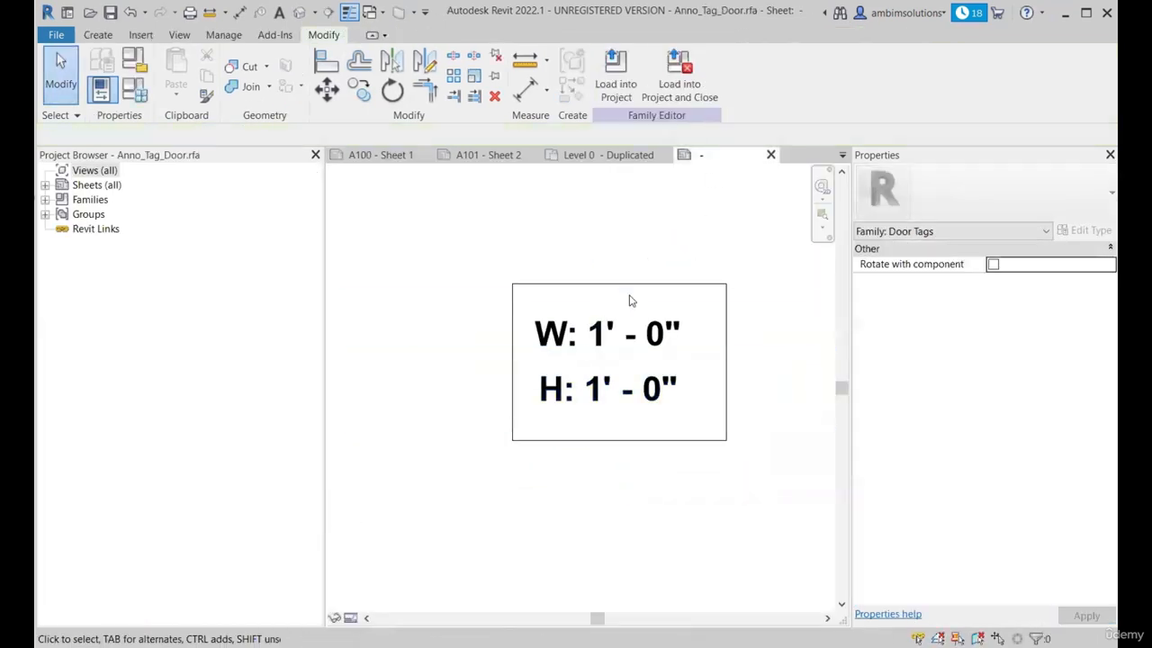
left_click(628, 333)
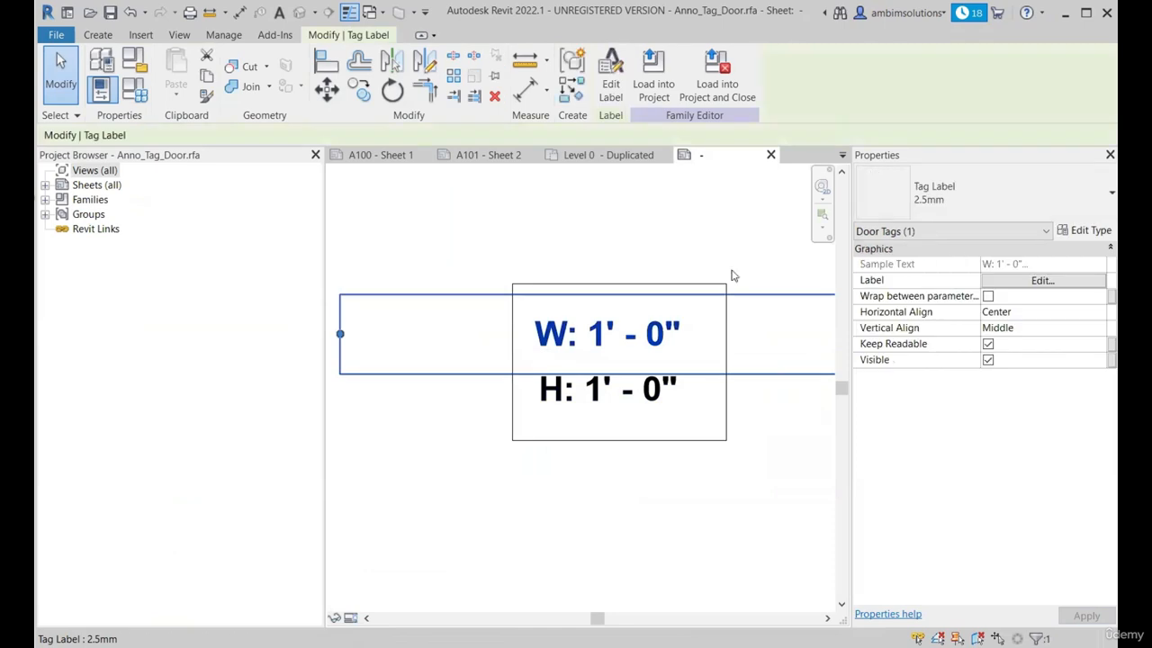
left_click(1042, 280)
key("Escape")
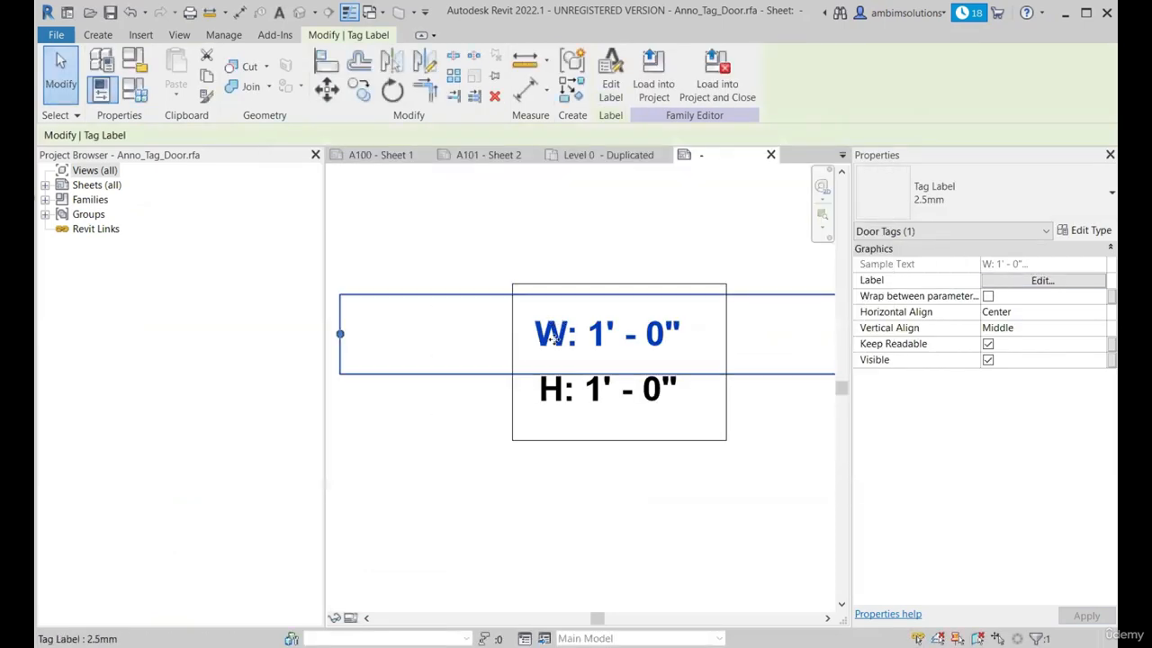
left_click(1004, 212)
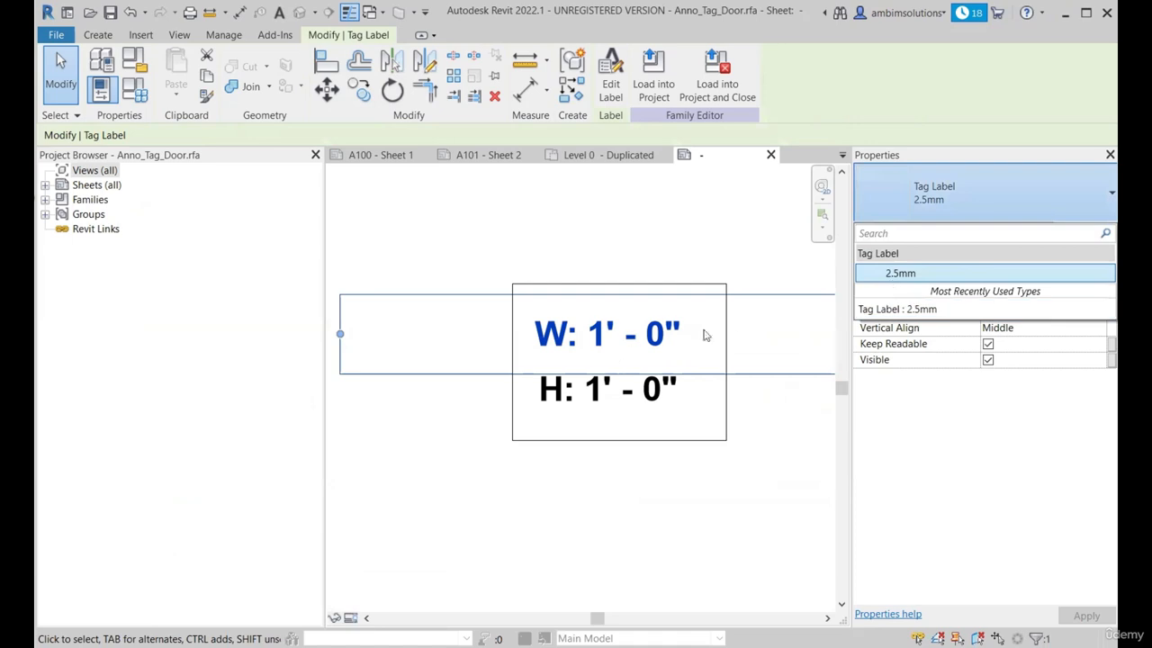
left_click(667, 223)
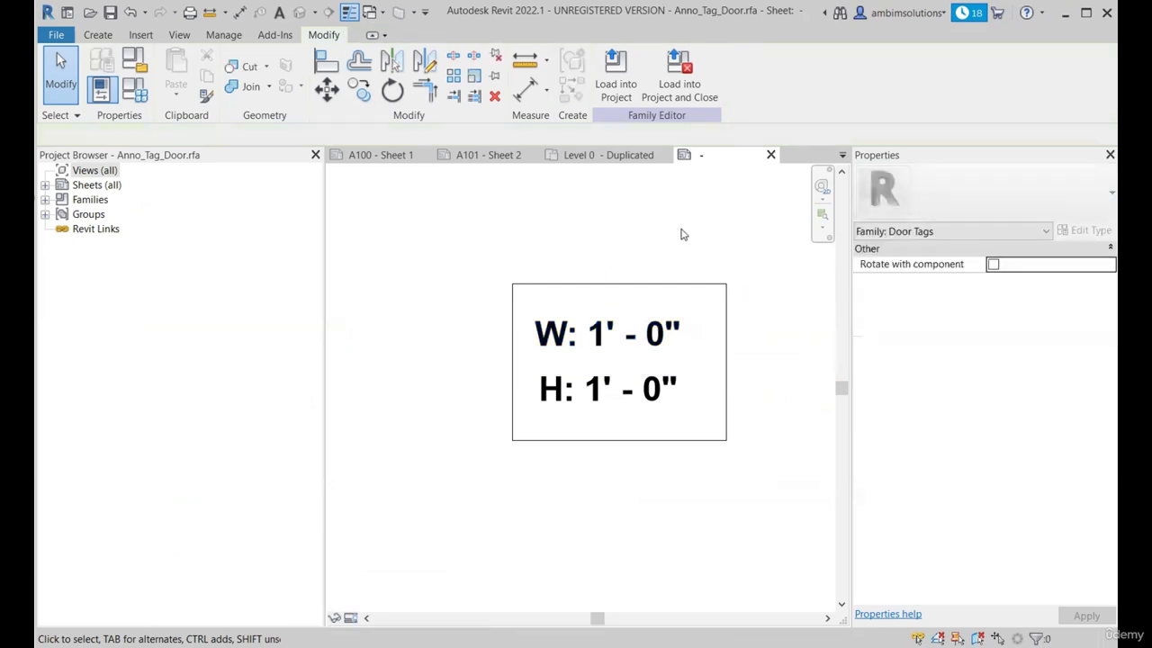
Duplicate the W label's type as 1mm and set its text size to 1 mm.
left_click(655, 341)
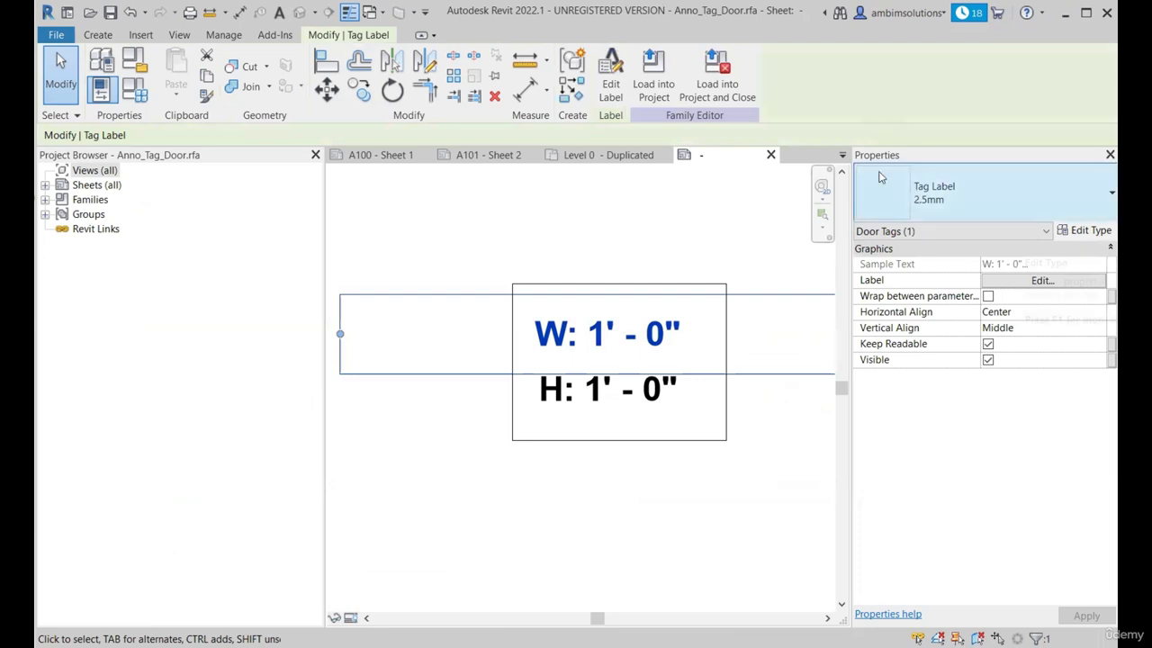
left_click(1079, 233)
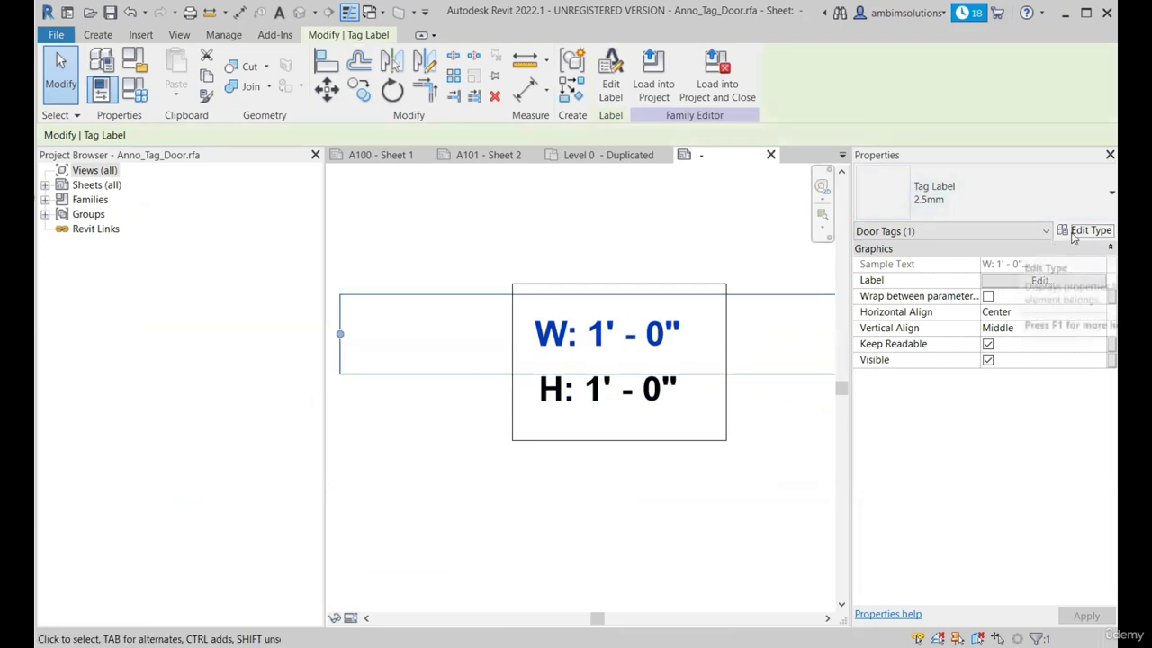
left_click(903, 167)
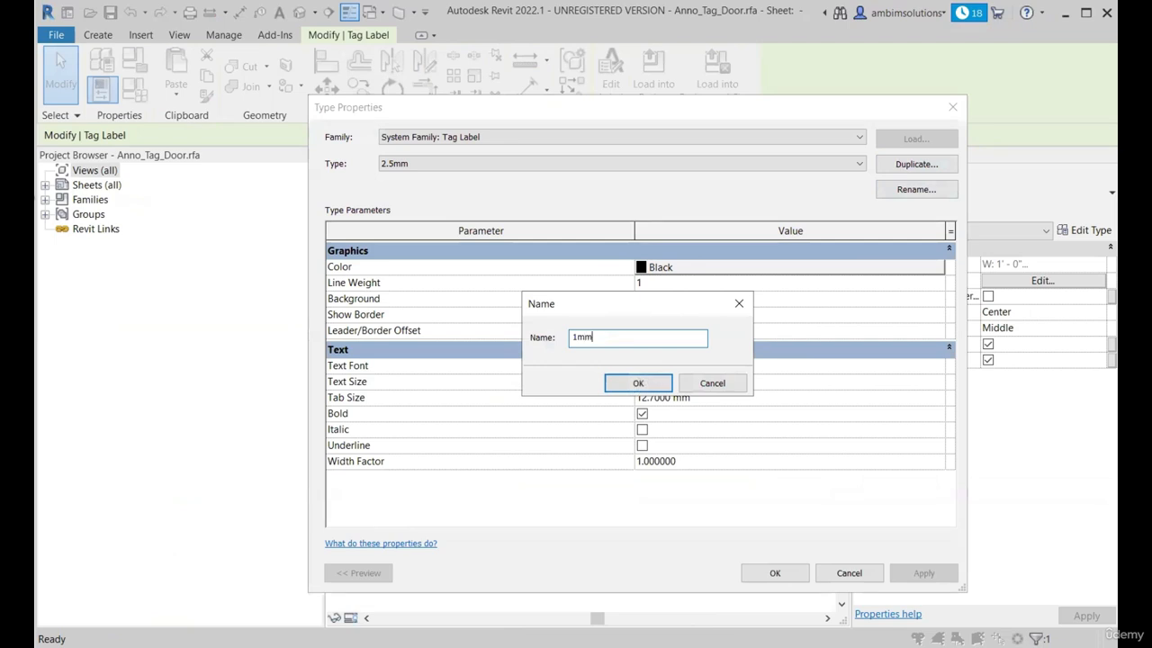
left_click(638, 383)
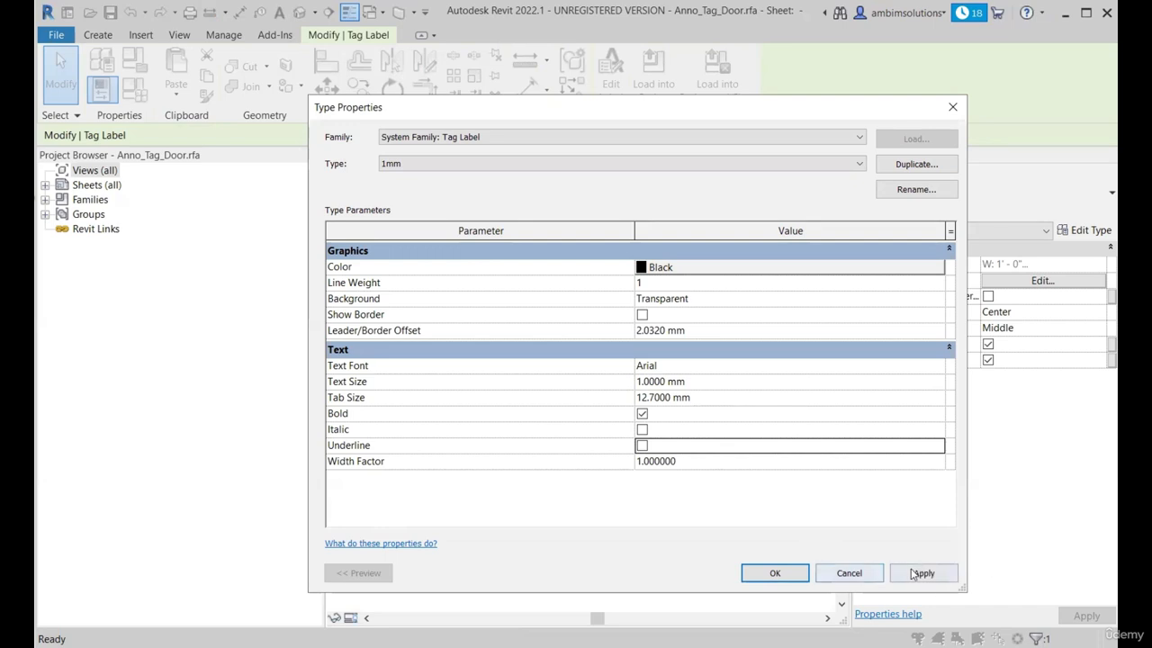
left_click(775, 573)
Change the H label's type to 1mm to match the W label.
left_click(664, 406)
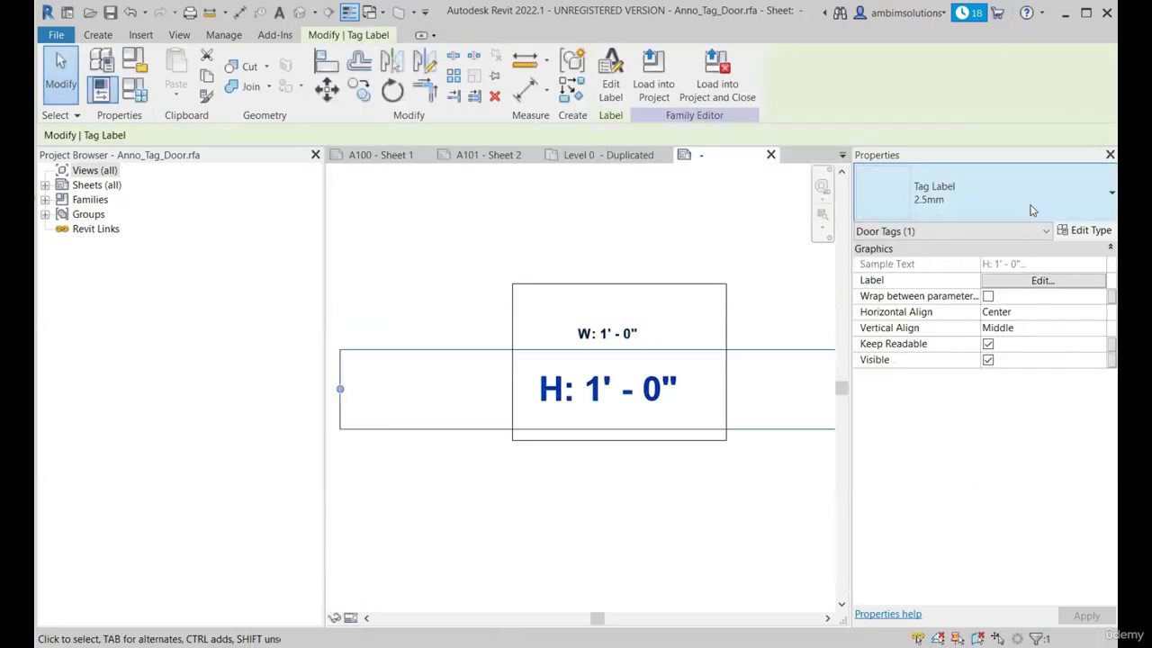
left_click(981, 193)
left_click(735, 247)
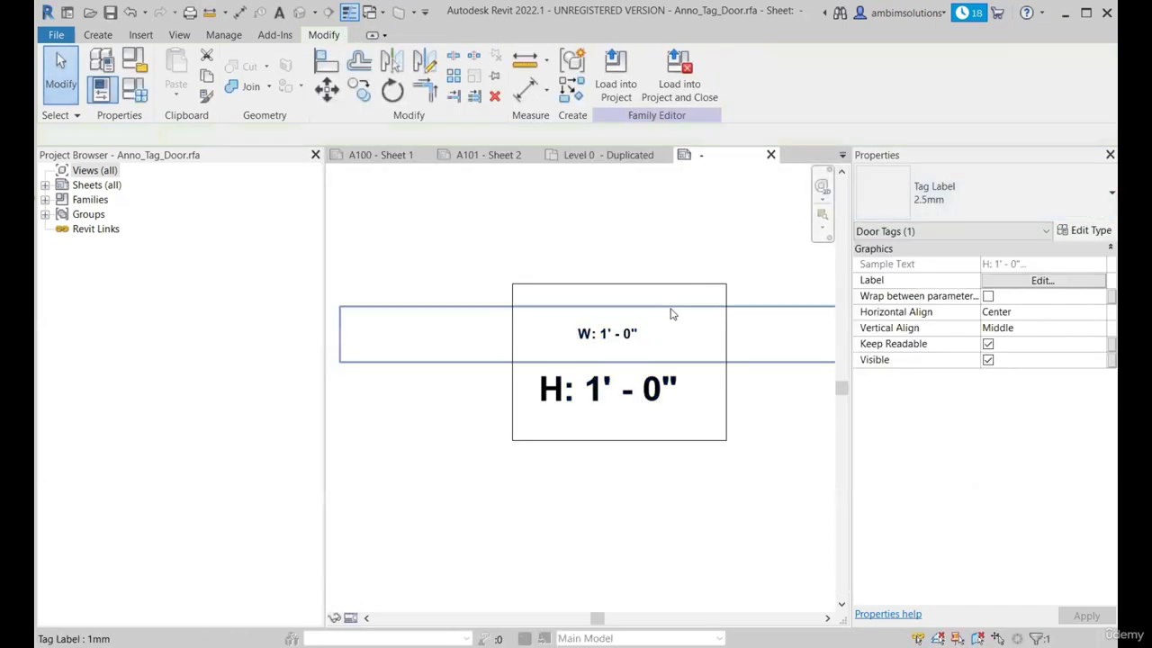
left_click(625, 337)
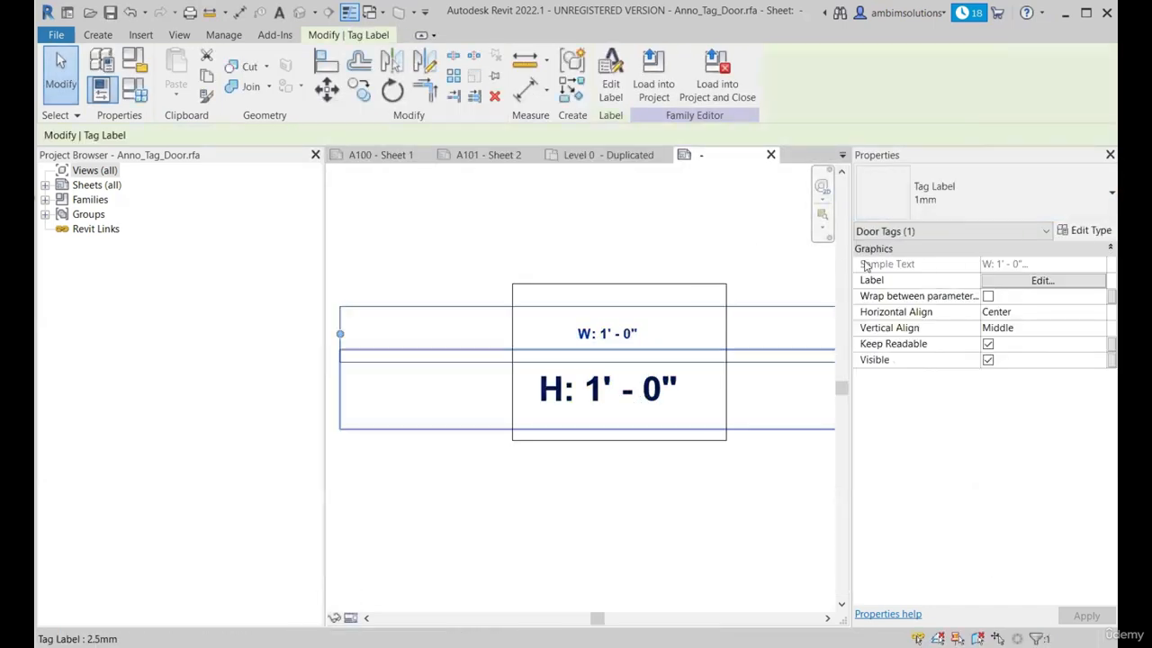
left_click(630, 406)
left_click(982, 193)
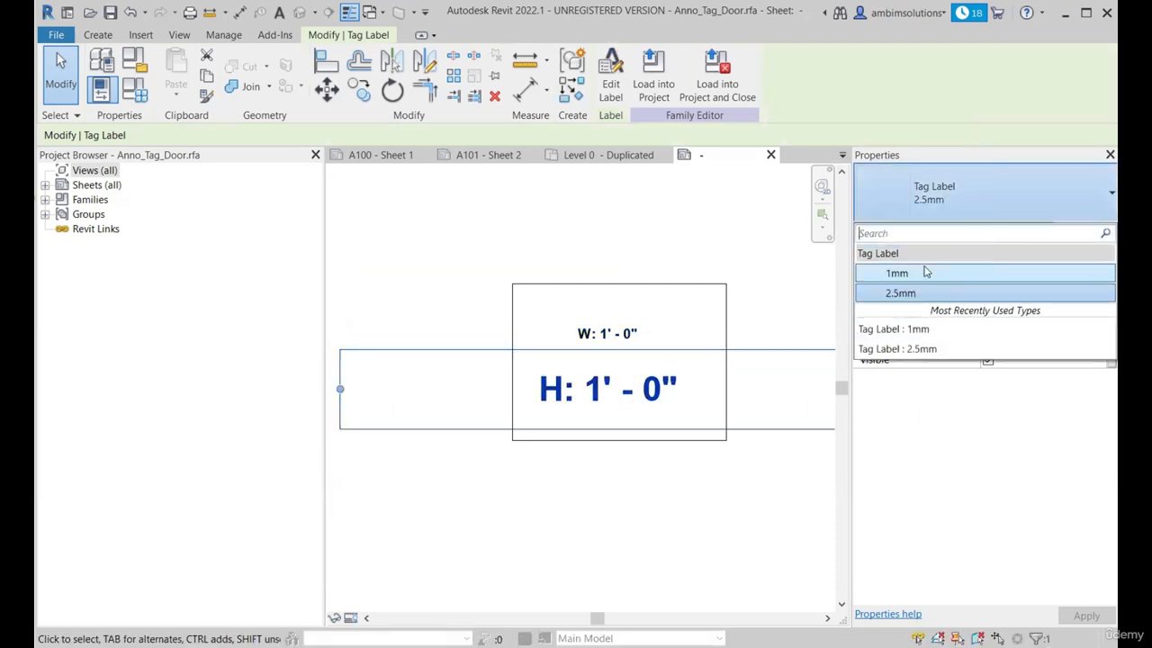
left_click(927, 273)
left_click(620, 482)
Move the box's bottom, left and top lines in around the smaller labels, making it about 16.6 by 6.4 mm.
left_click(598, 438)
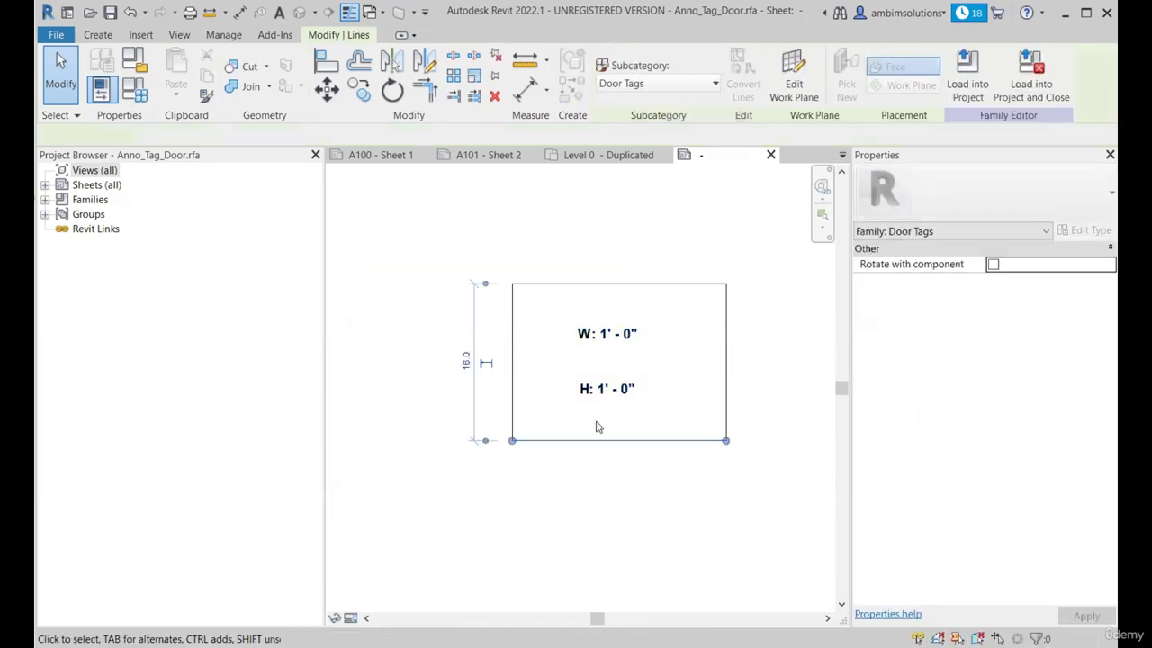
scroll(597, 423, "up", 2)
left_click_drag(617, 457, 628, 413)
left_click_drag(469, 326, 548, 315)
left_click_drag(663, 224, 618, 333)
left_click(619, 291)
left_click_drag(656, 260, 661, 311)
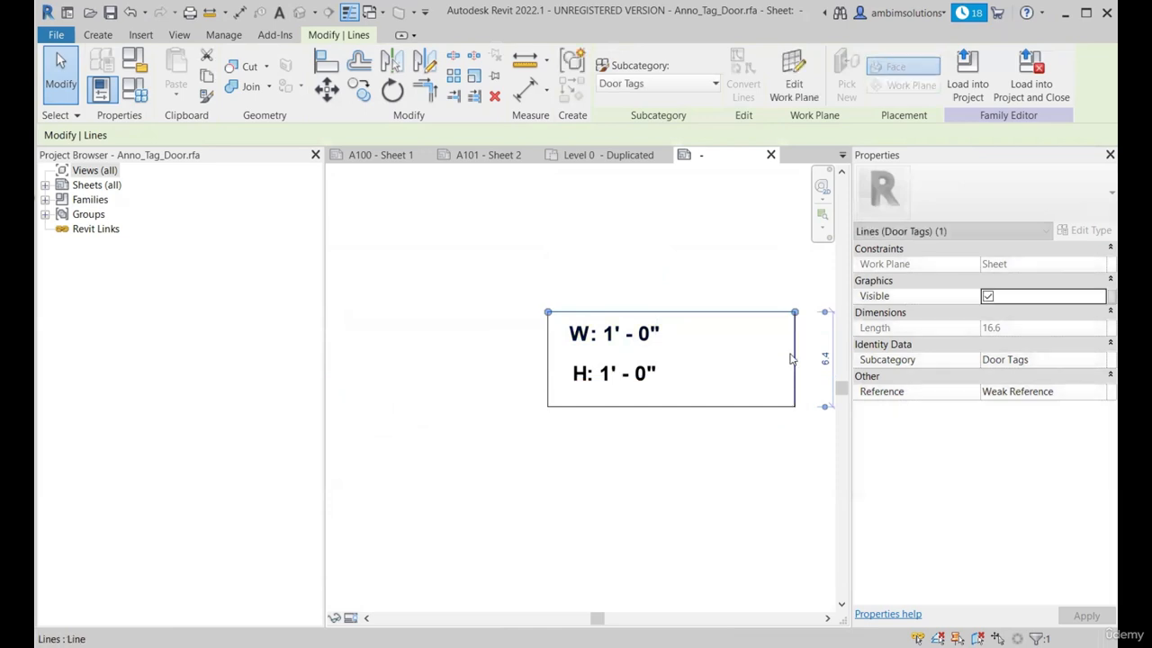
Move the box's right line in close to the labels and tighten its bottom and top lines.
left_click_drag(792, 360, 664, 356)
scroll(648, 426, "up", 1)
left_click_drag(622, 399, 627, 382)
left_click(658, 465)
scroll(617, 311, "up", 1)
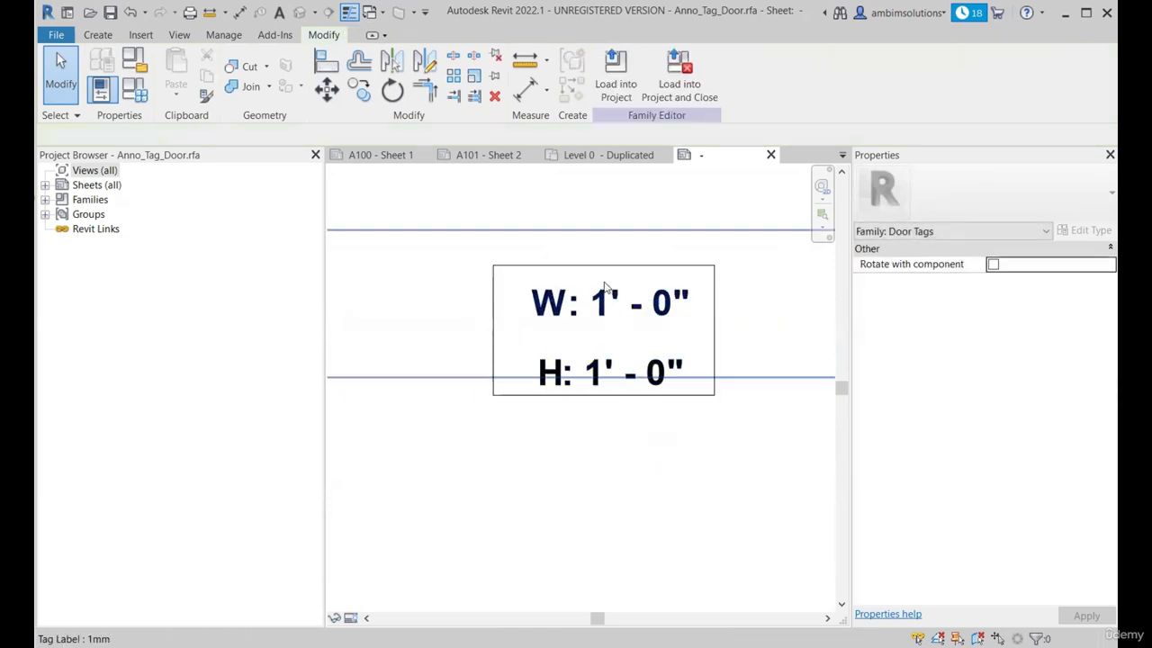
left_click(605, 267)
left_click_drag(605, 266, 611, 288)
left_click(589, 460)
Select both the W and H labels and shift them slightly left inside the box.
left_click(552, 318)
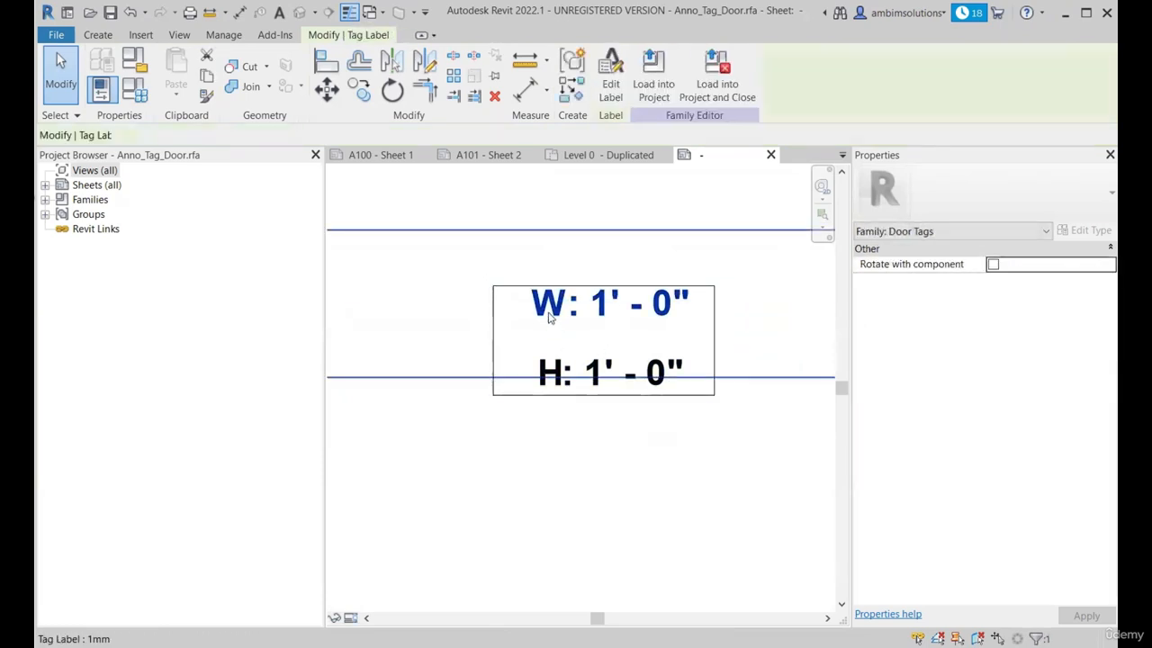
left_click(597, 378, "ctrl")
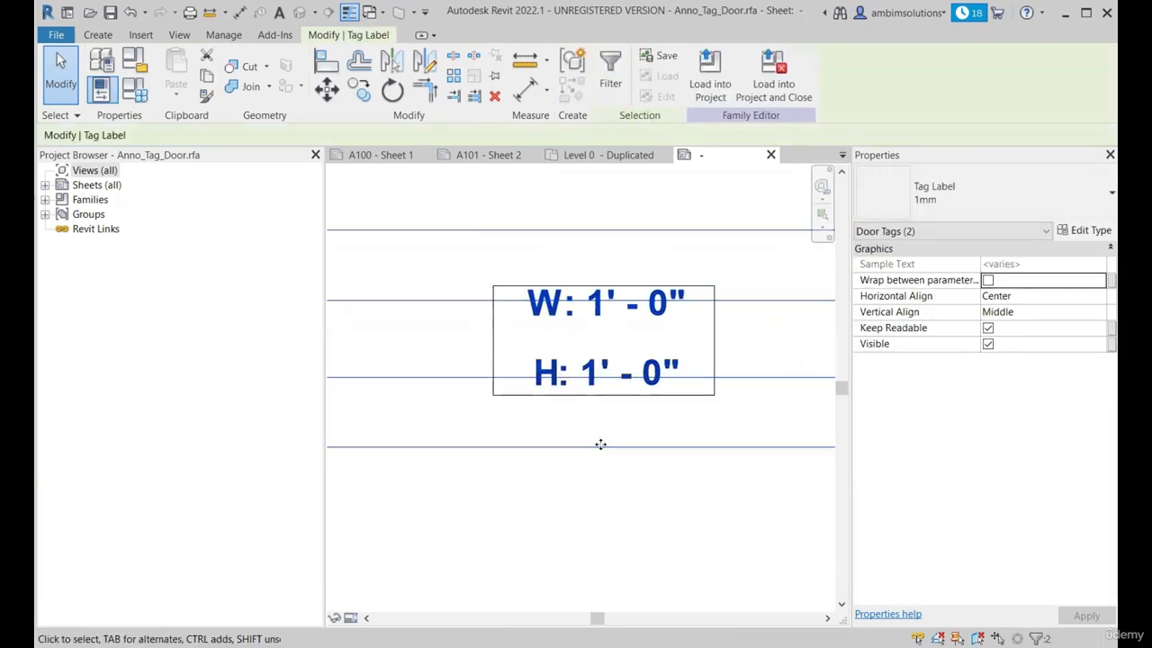
left_click(602, 477)
scroll(602, 476, "down", 2)
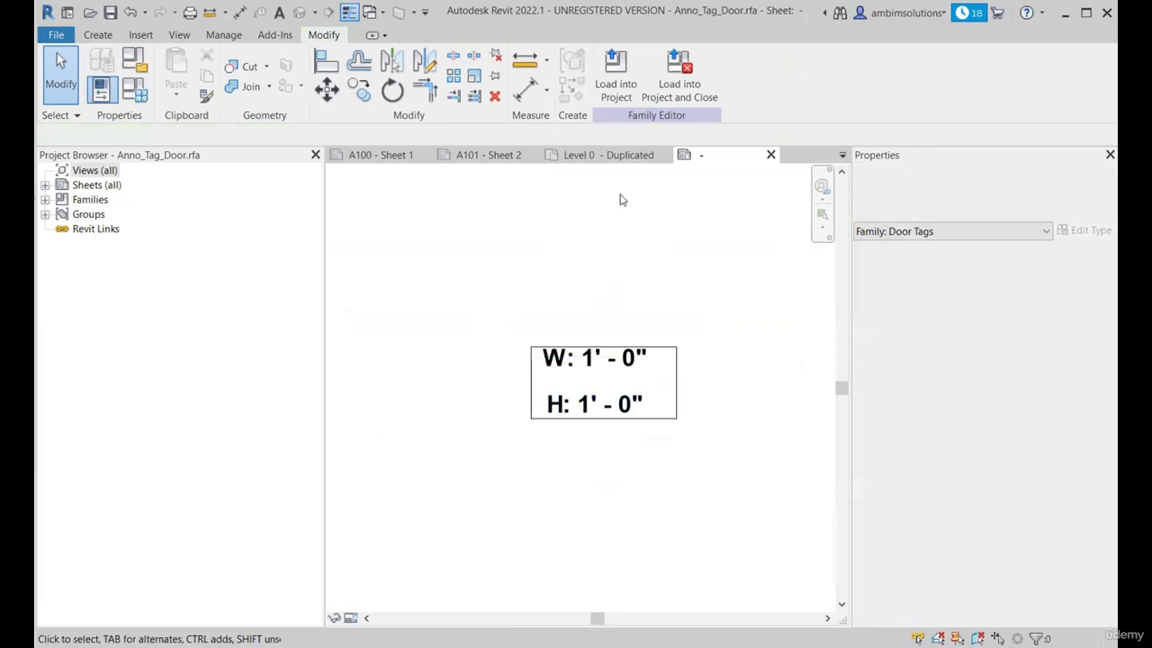
Reload the tag family into the project, overwriting the existing version and parameter values, and check the tag's fit on sheet A100.
left_click(616, 72)
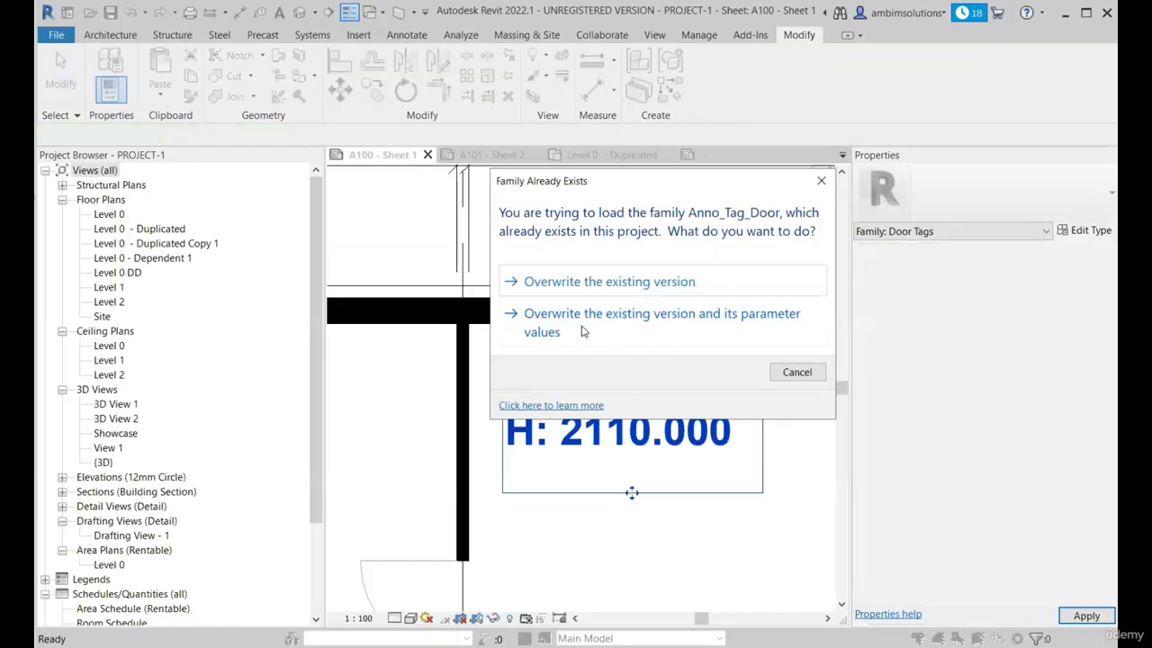
left_click(581, 326)
key("Escape")
scroll(639, 416, "up", 2)
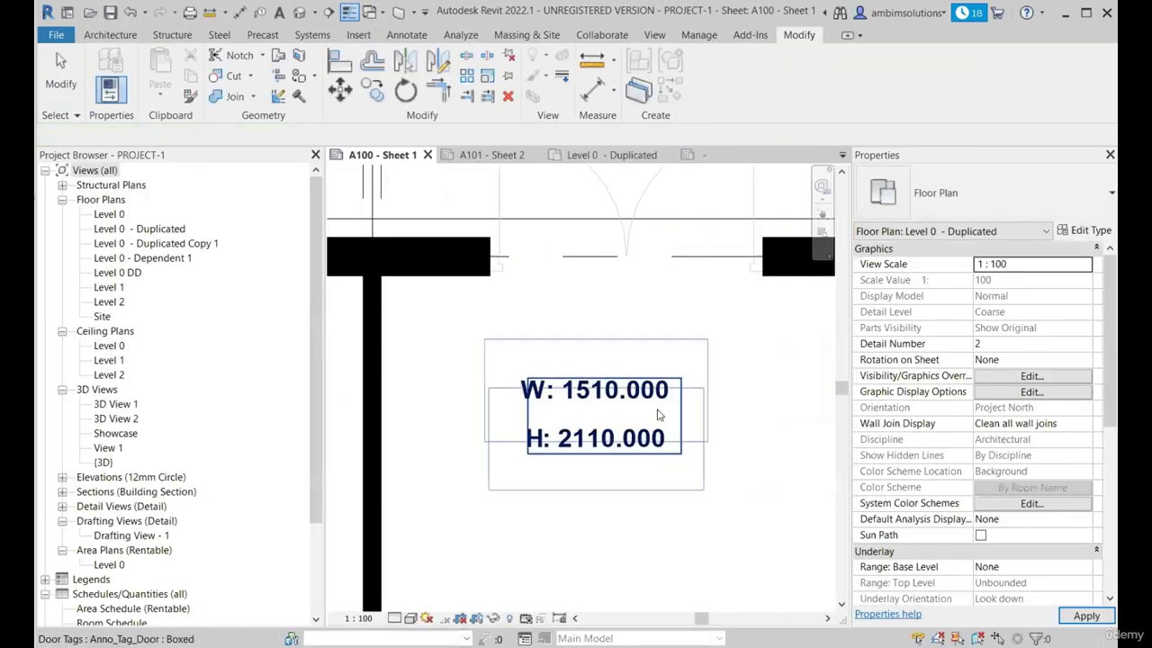
scroll(581, 407, "up", 2)
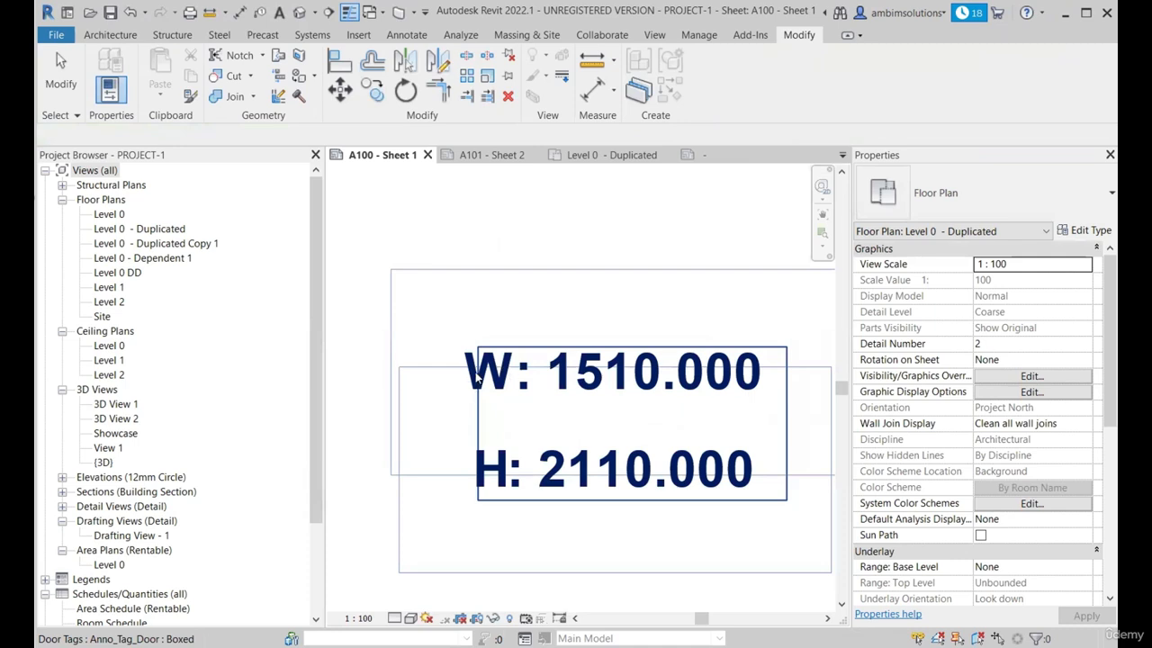
Return to the door tag family and shift both labels slightly right inside the box.
left_click(731, 158)
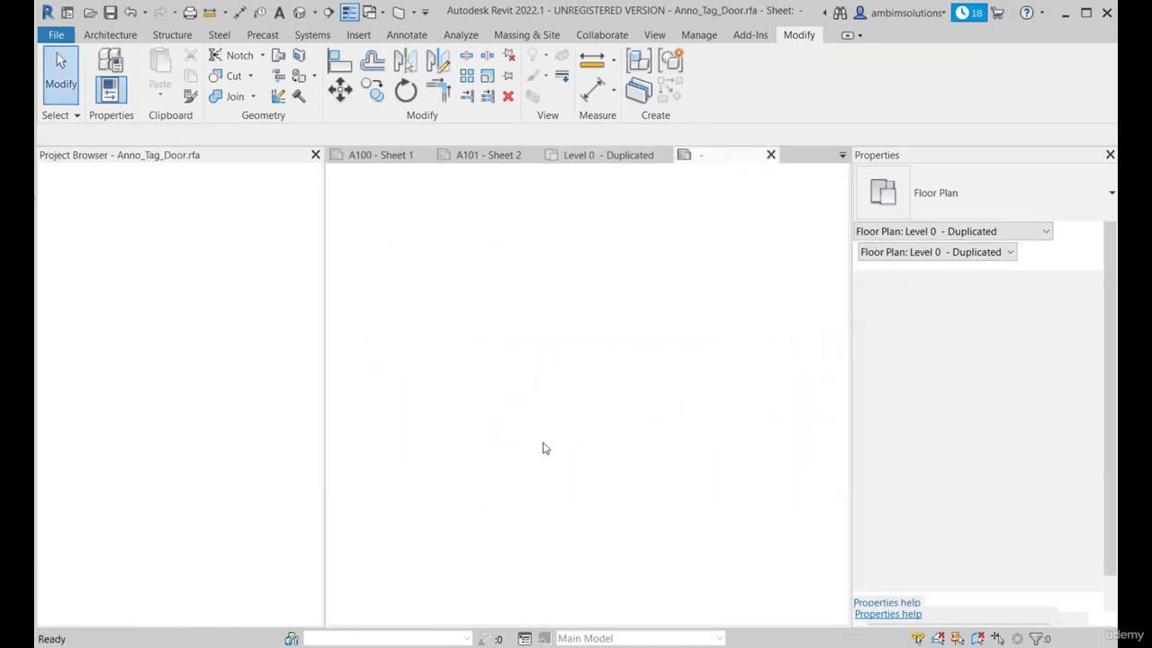
left_click(629, 342)
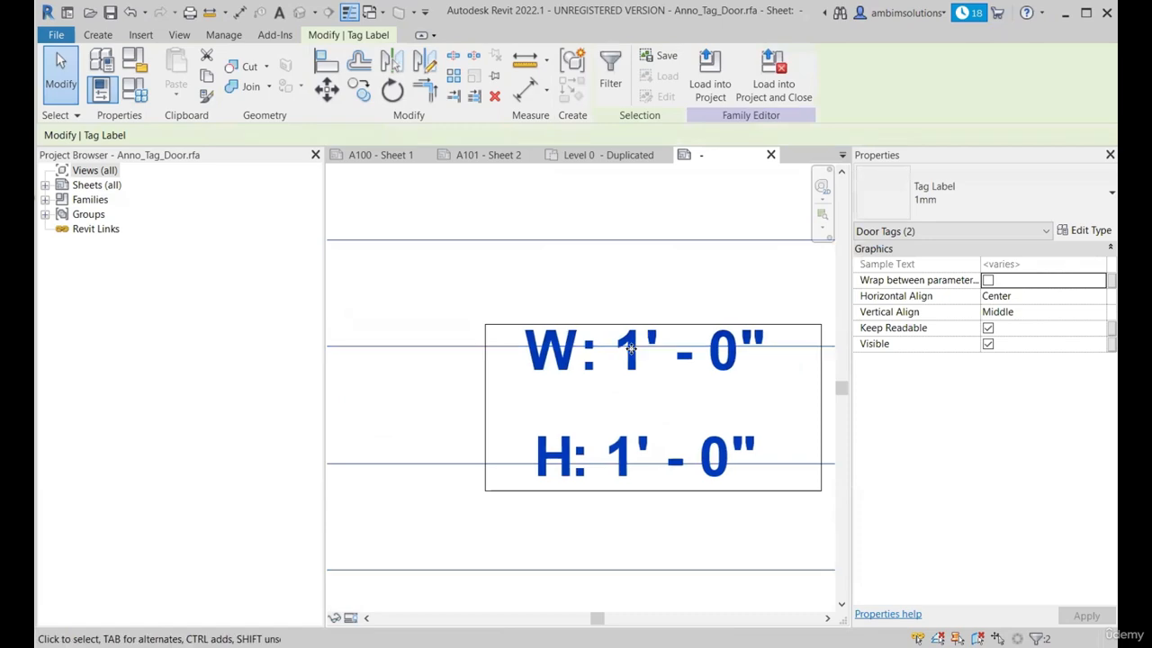
left_click(612, 278)
Load the adjusted door tag family into the project again, overwriting the existing version and its parameter values.
left_click(617, 77)
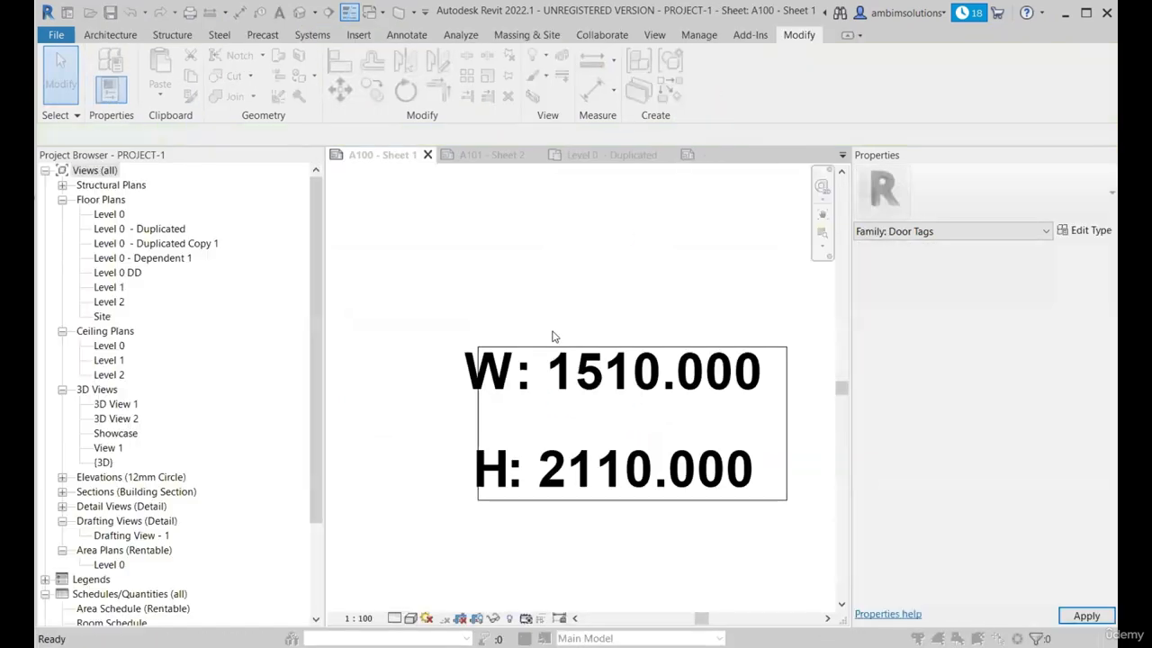
left_click(571, 323)
scroll(635, 452, "down", 4)
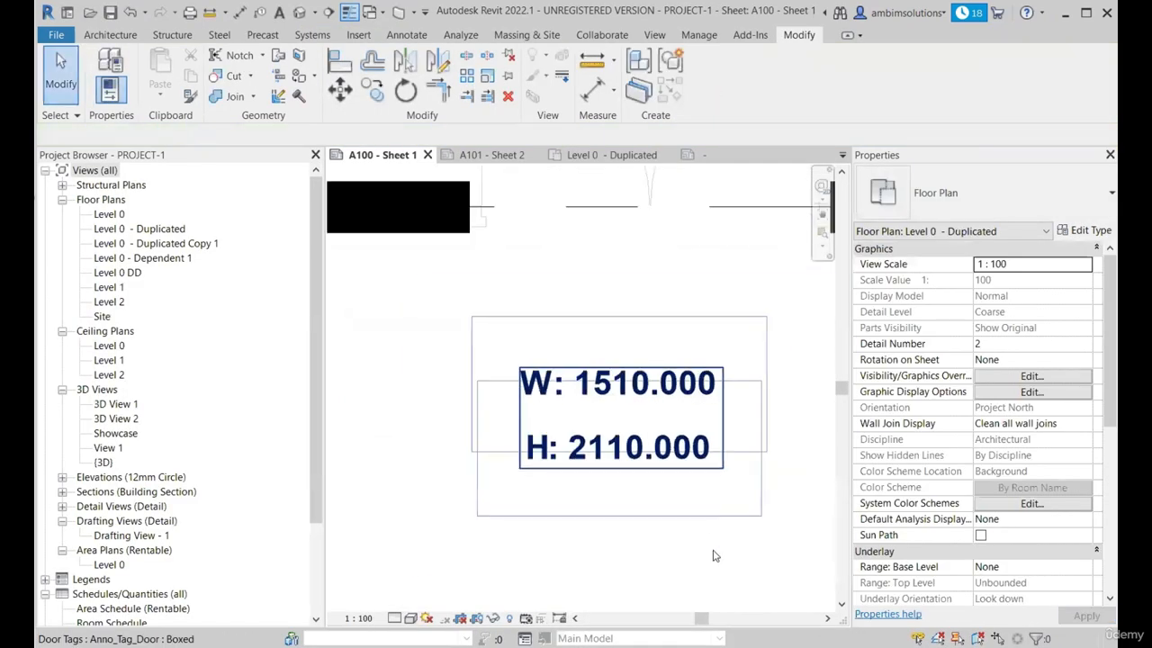
Move the double door's tag up so it sits just beneath the door opening, and check its fit.
left_click(624, 448)
scroll(623, 447, "up", 2)
left_click_drag(609, 461, 631, 363)
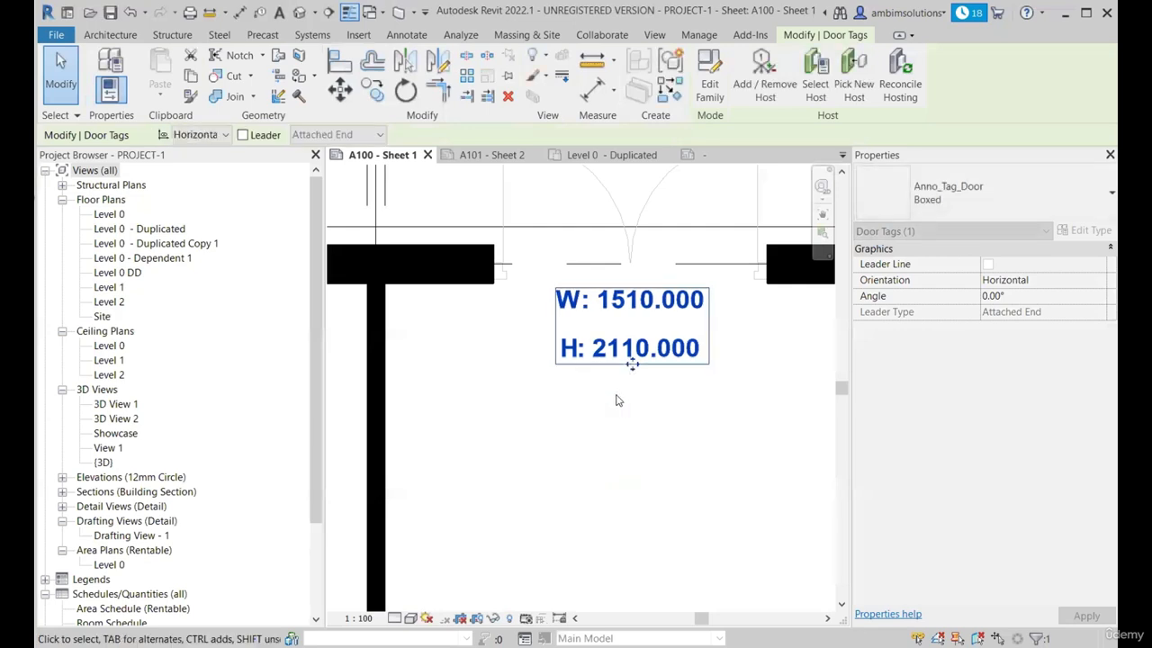
scroll(617, 395, "down", 3)
scroll(616, 382, "down", 1)
scroll(612, 320, "up", 3)
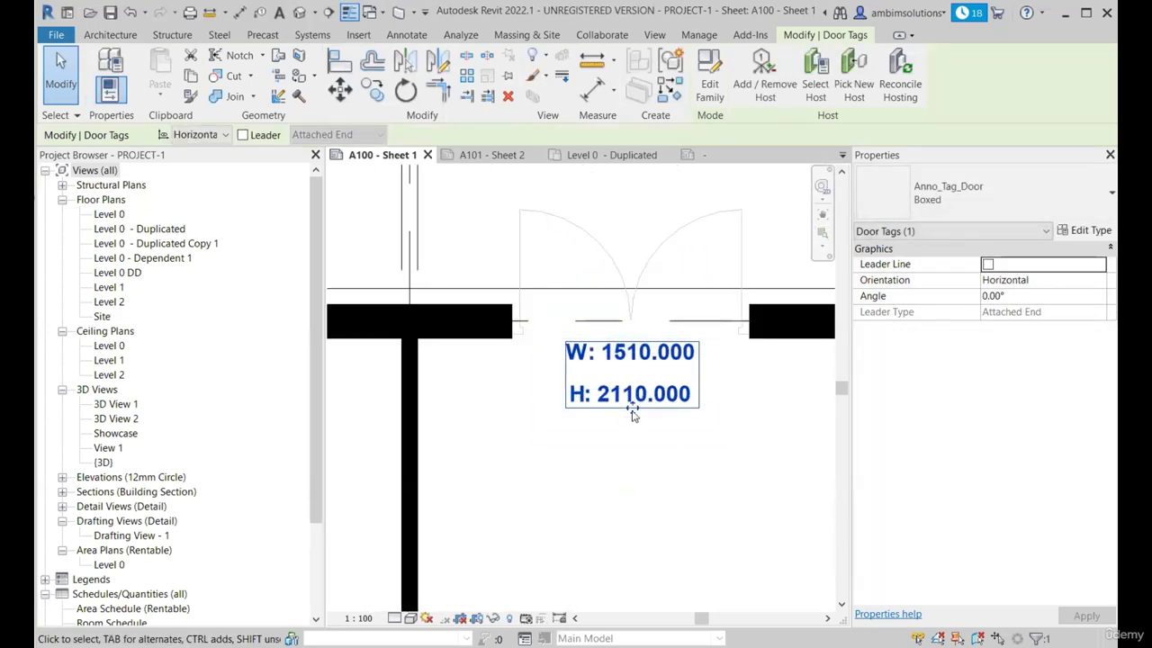
left_click(633, 414)
scroll(680, 345, "up", 2)
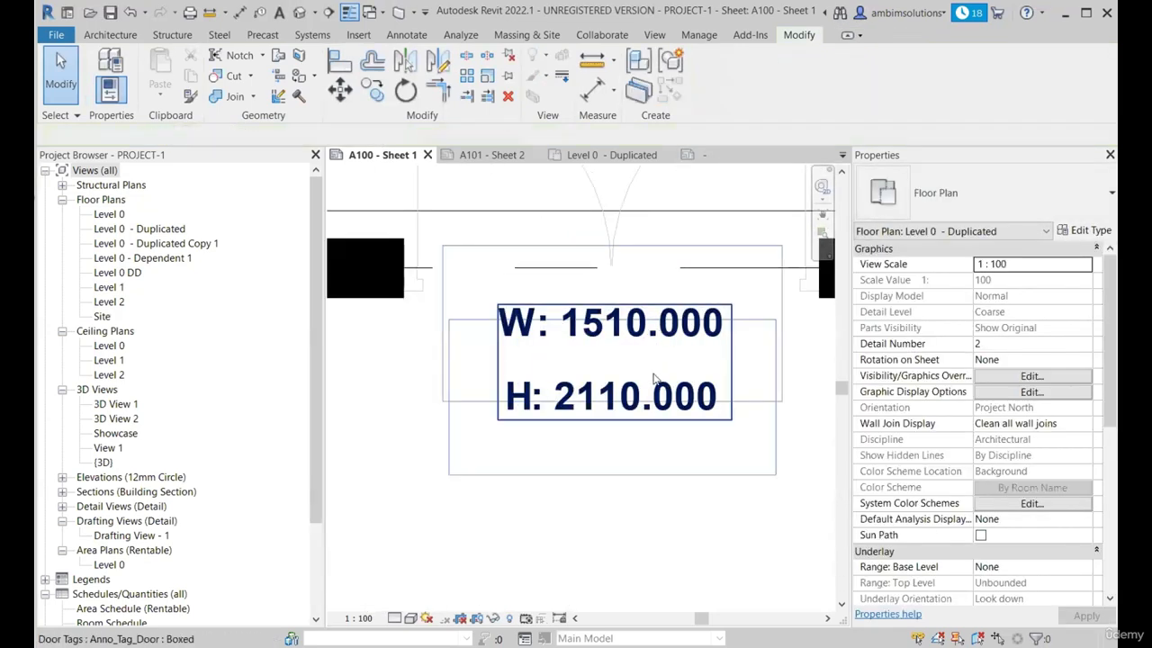
scroll(655, 379, "down", 2)
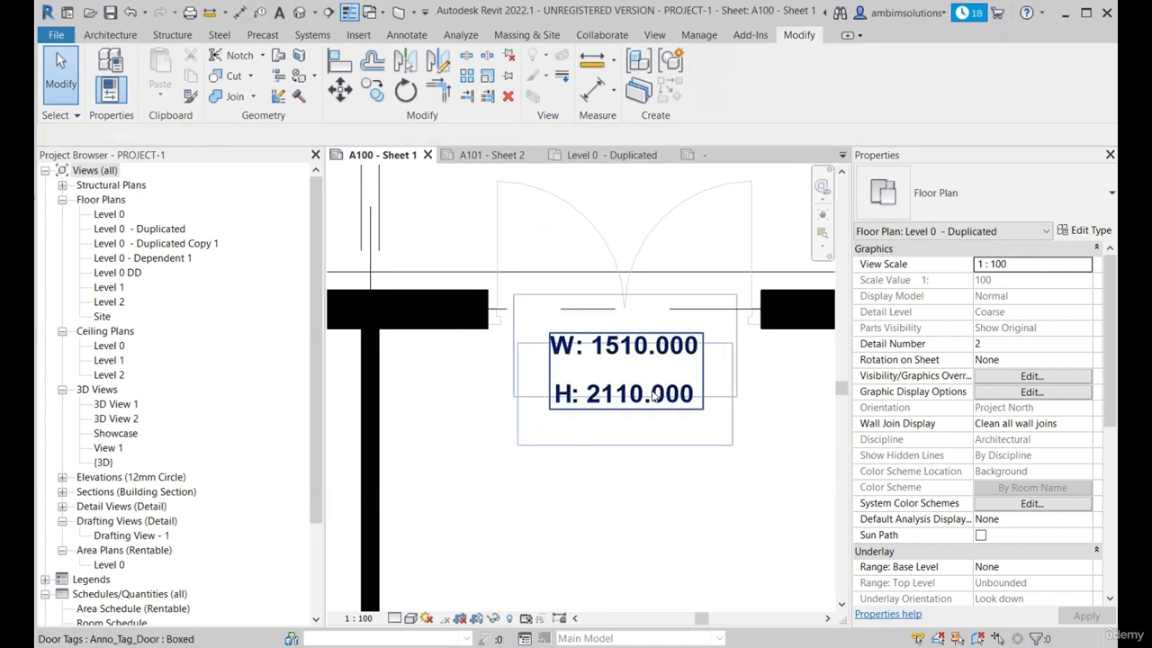
Open the door tag family for editing and review the type properties of the H label.
double_click(628, 364)
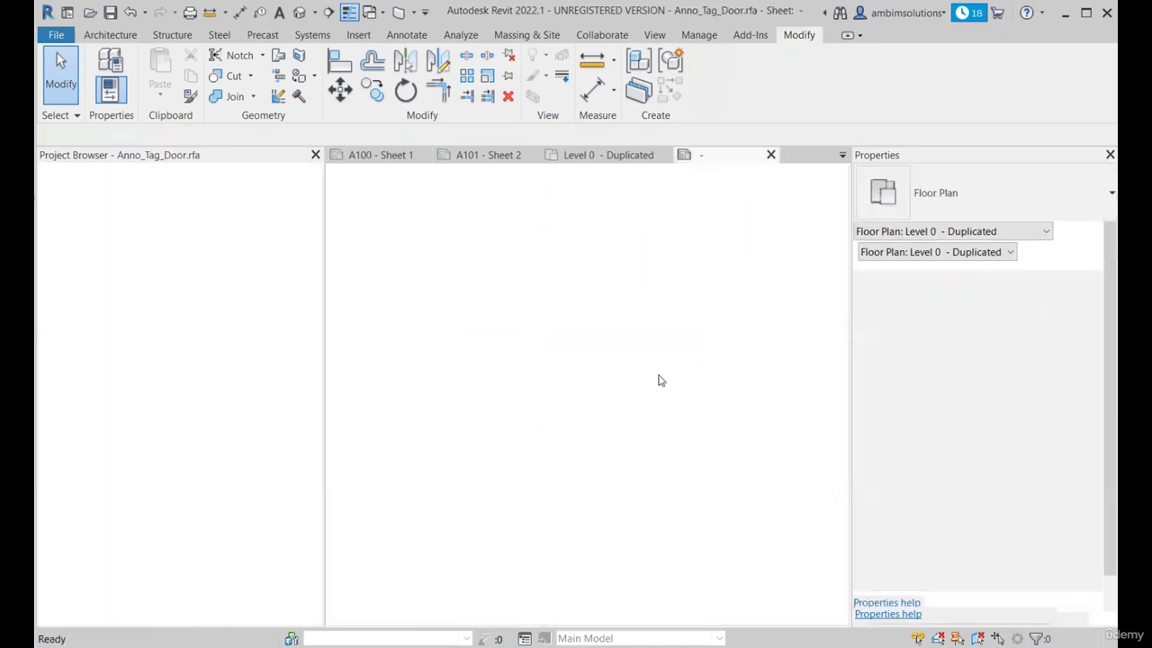
left_click(612, 396)
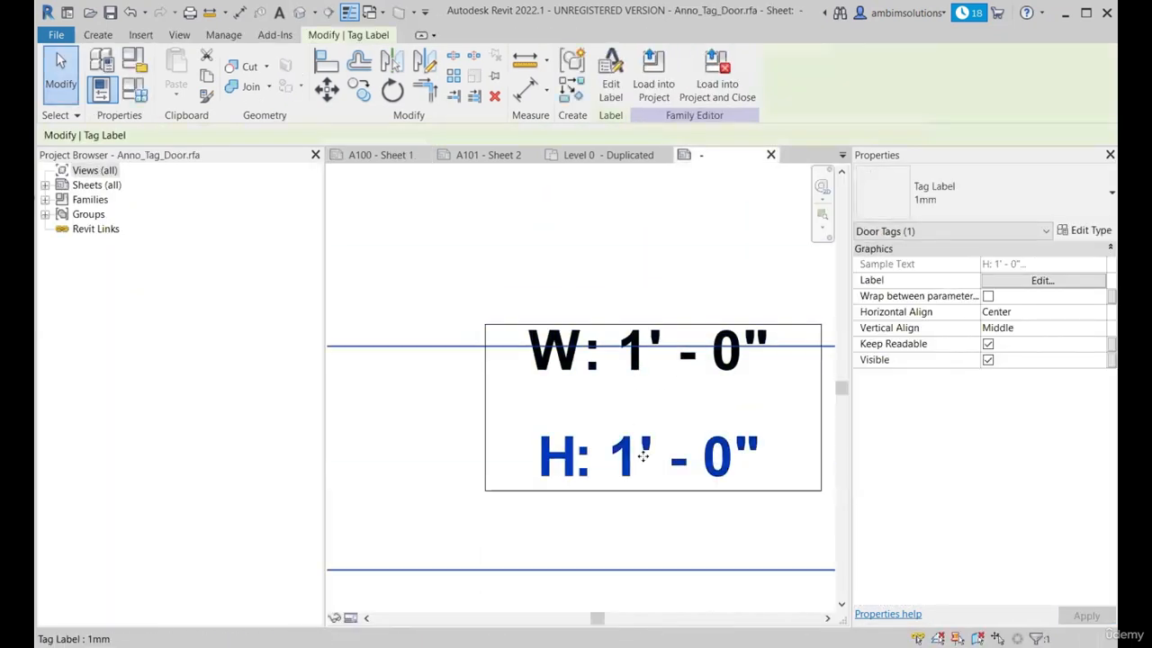
scroll(610, 381, "down", 1)
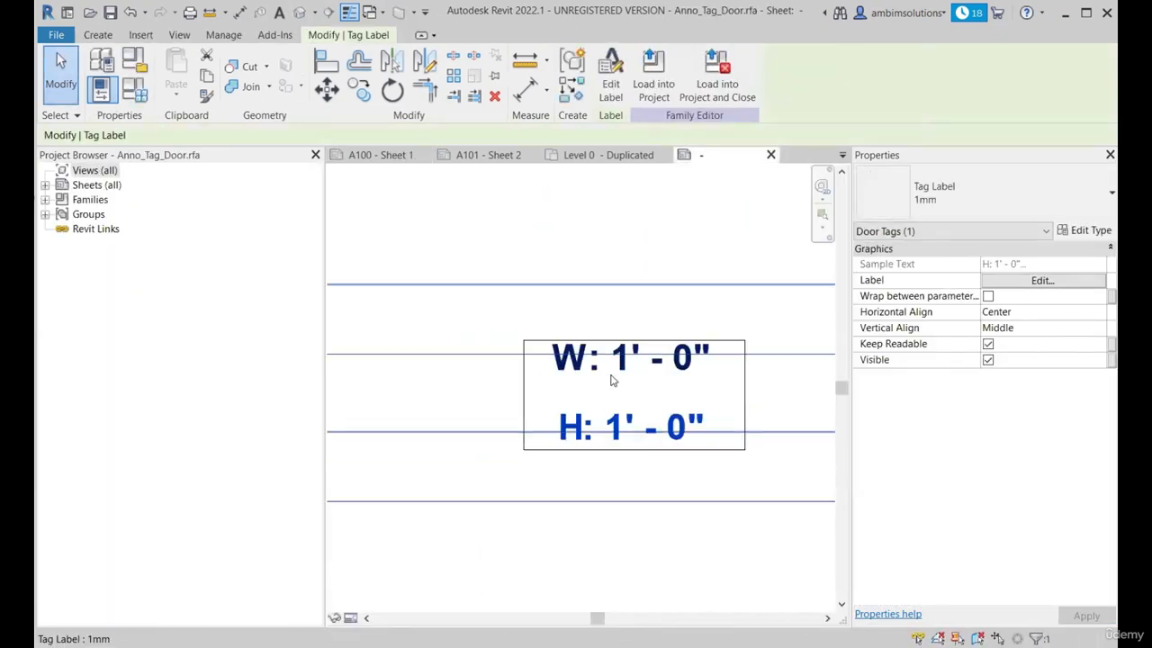
left_click(1085, 231)
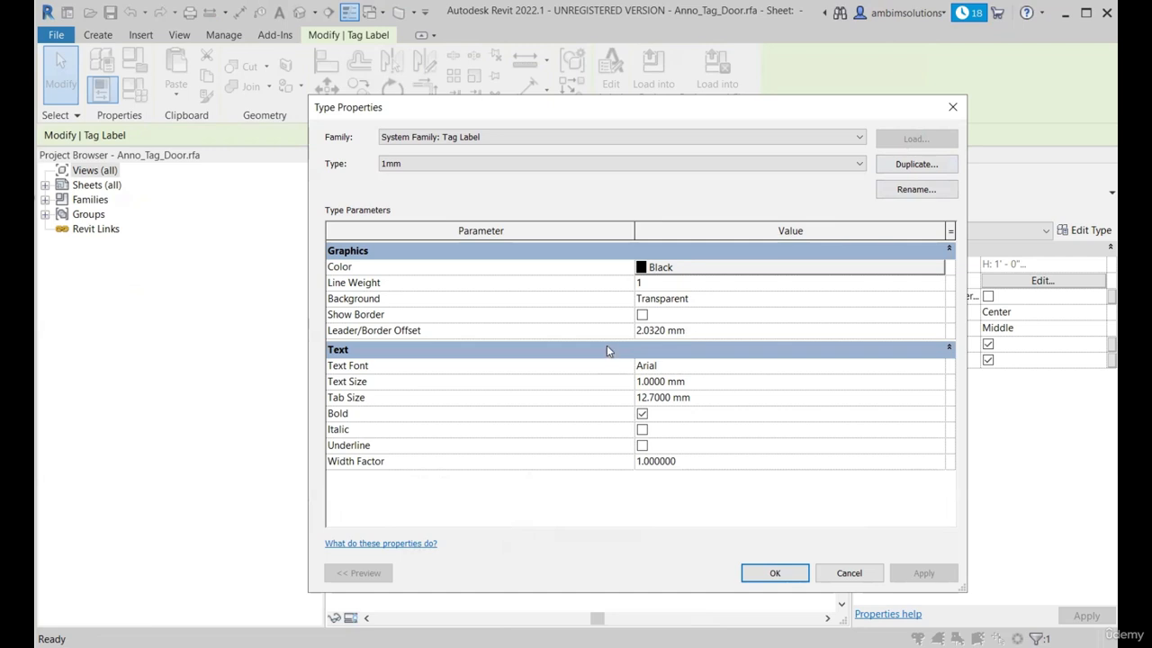
key("Escape")
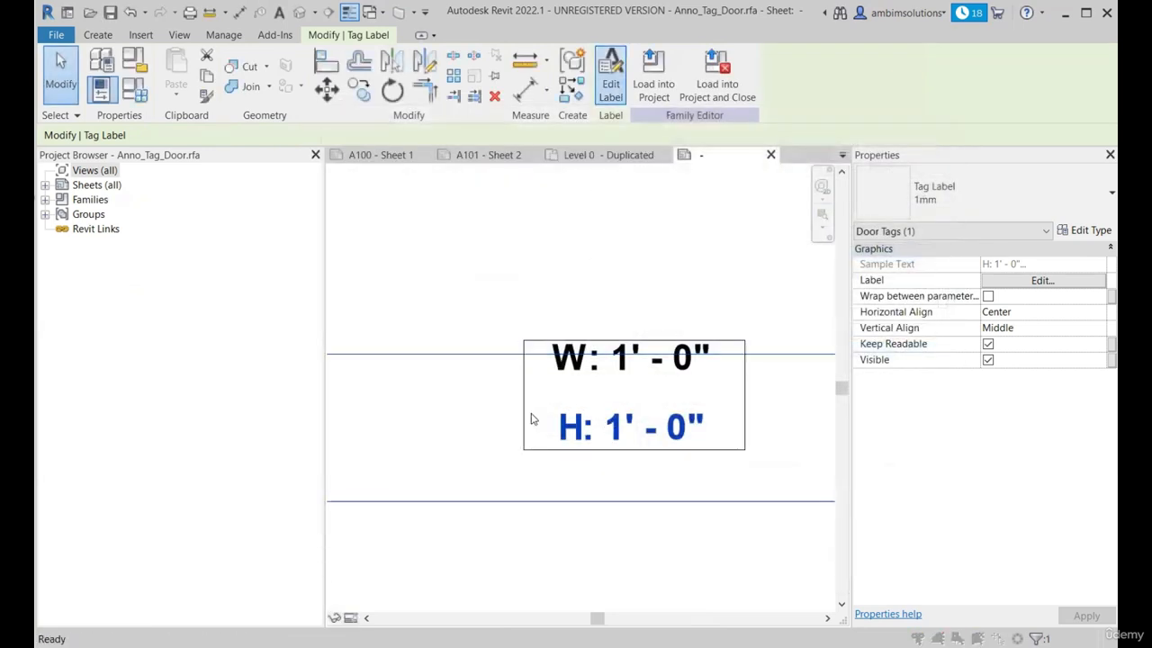
Override the project settings in the H label's Rough Height format and round it to 0 decimal places.
left_click(610, 84)
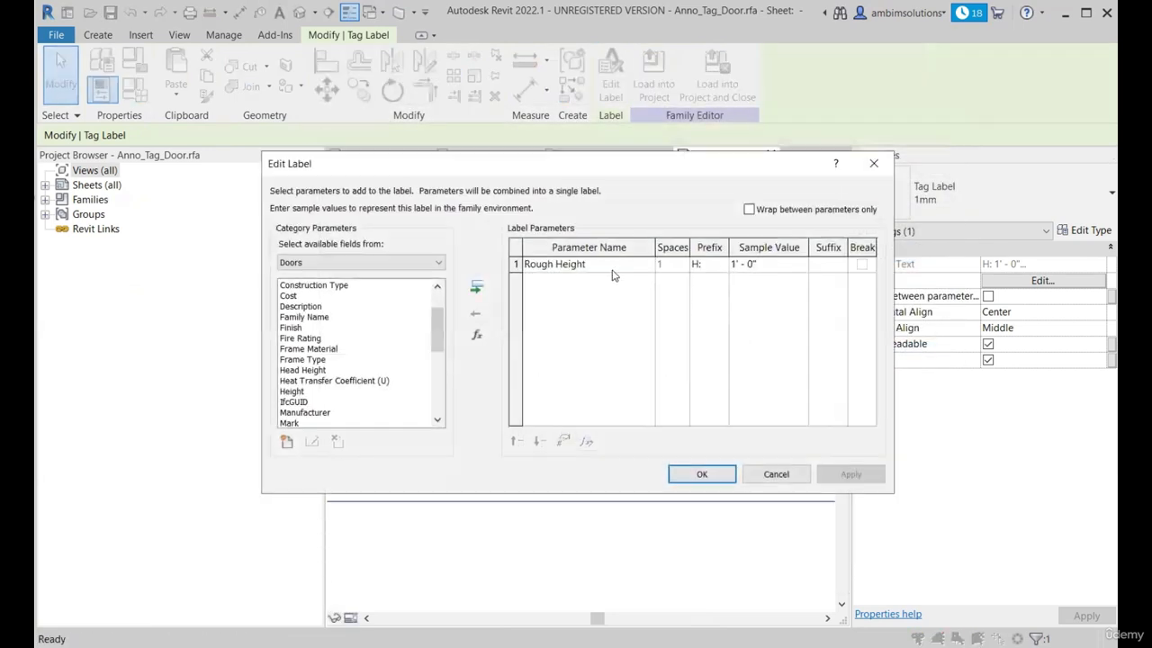
left_click(564, 441)
left_click_drag(581, 190, 404, 165)
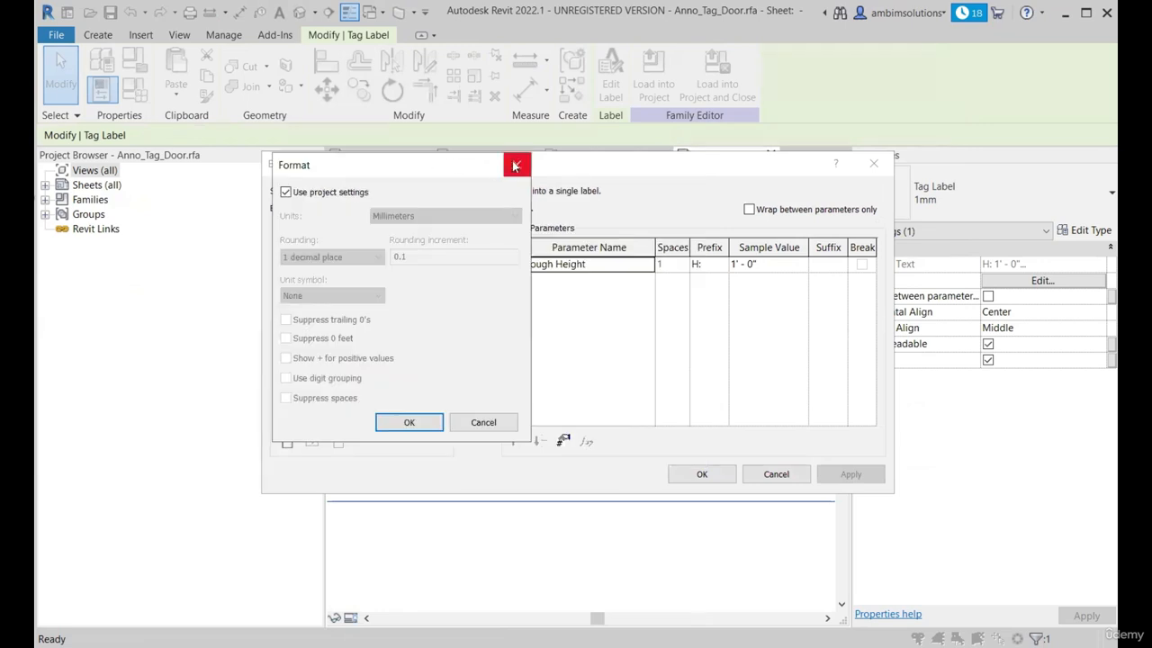
left_click(516, 164)
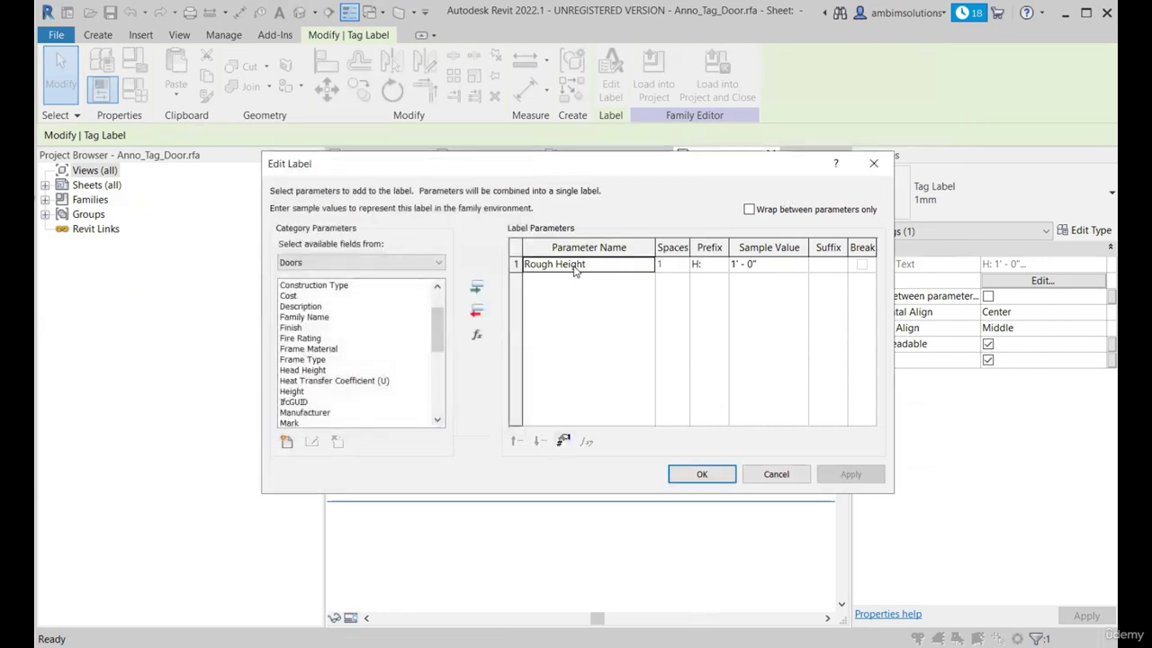
left_click(563, 441)
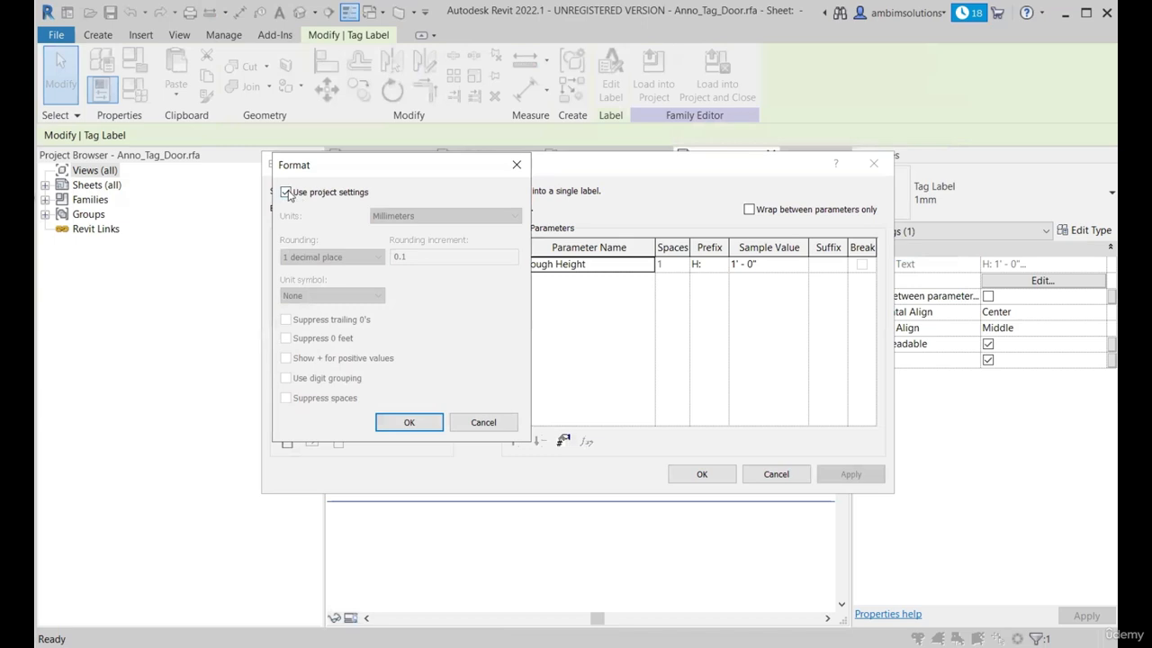
left_click(287, 192)
left_click(329, 258)
left_click(310, 303)
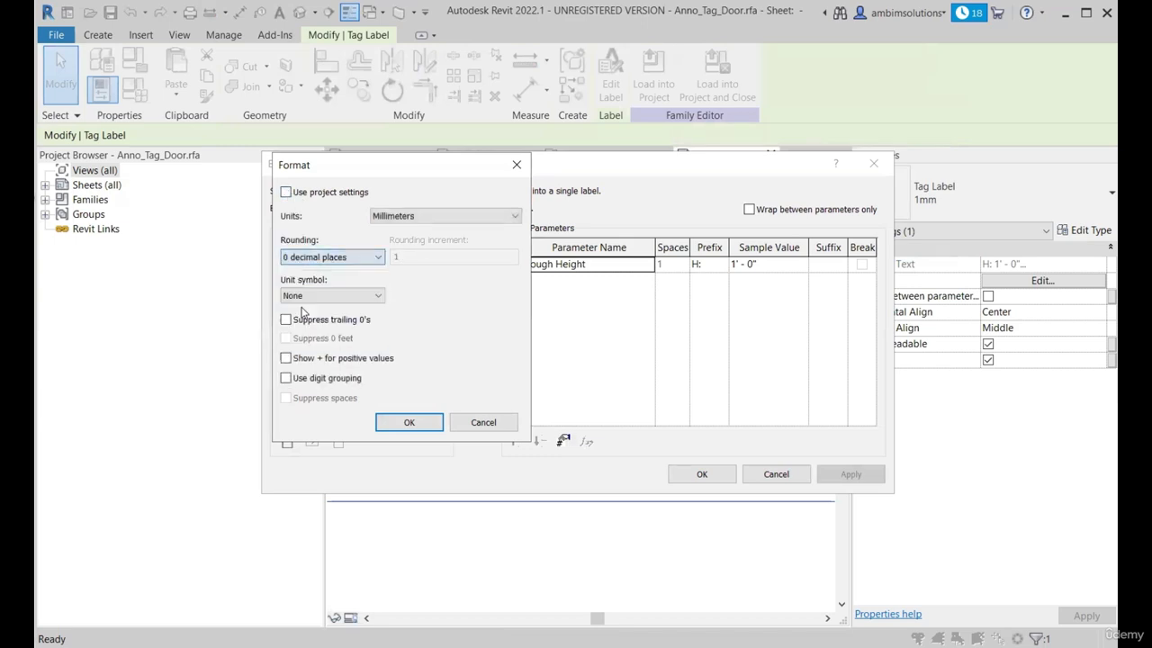
left_click(425, 422)
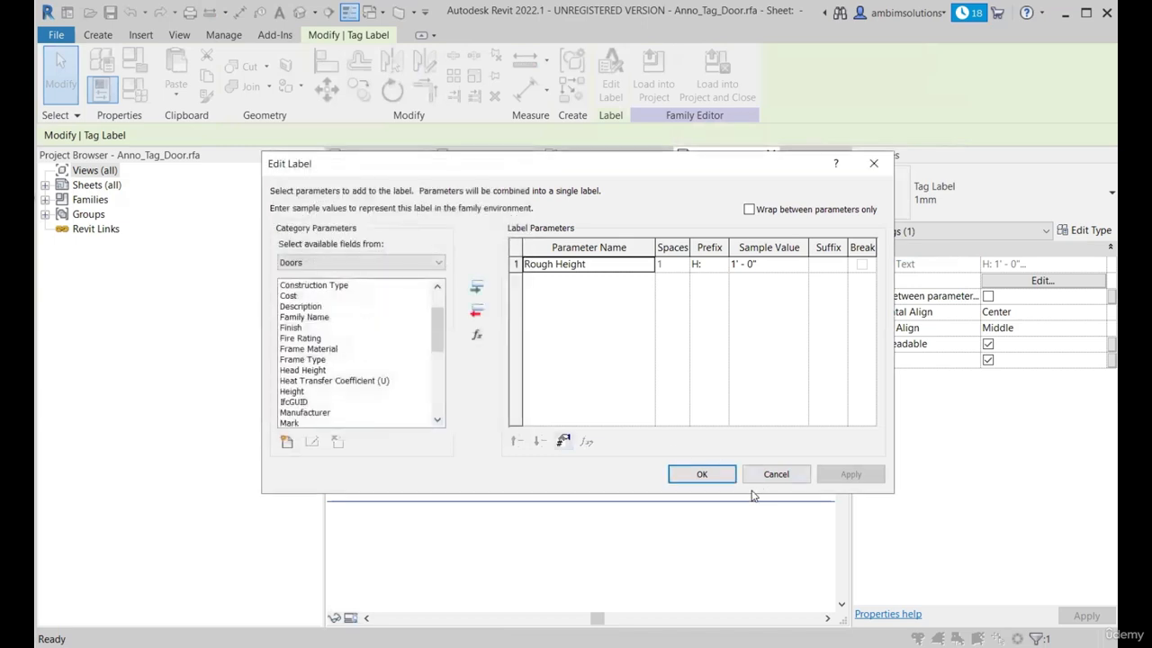
left_click(701, 473)
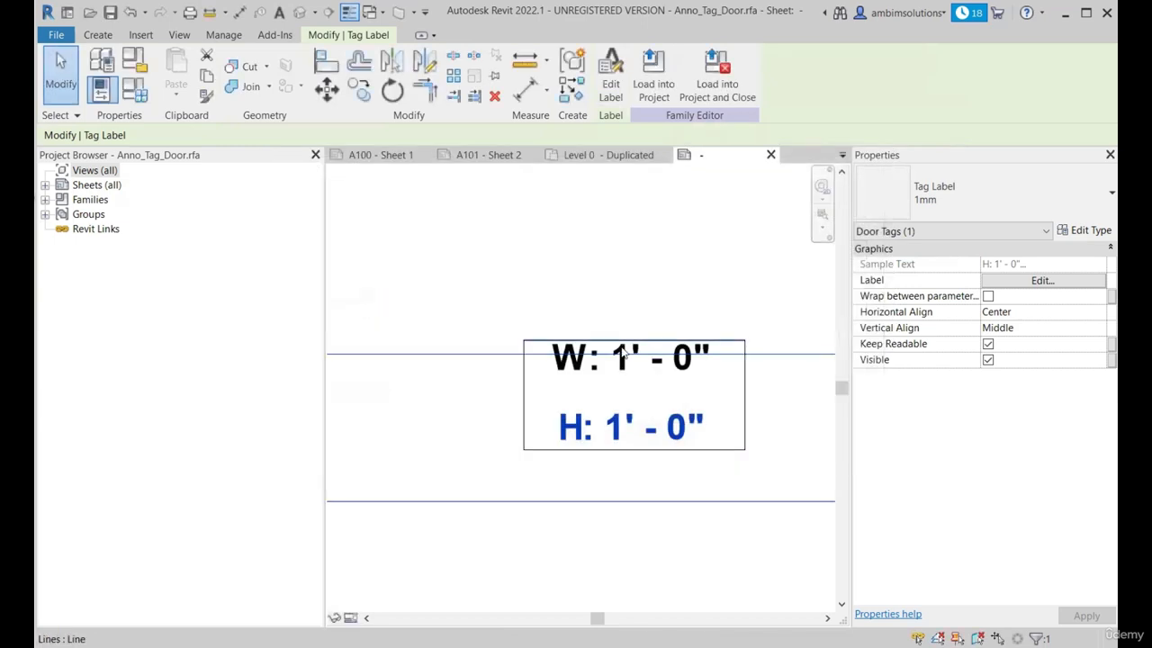
Override the project settings in the W label's Rough Width format and round it to 0 decimal places.
left_click(610, 74)
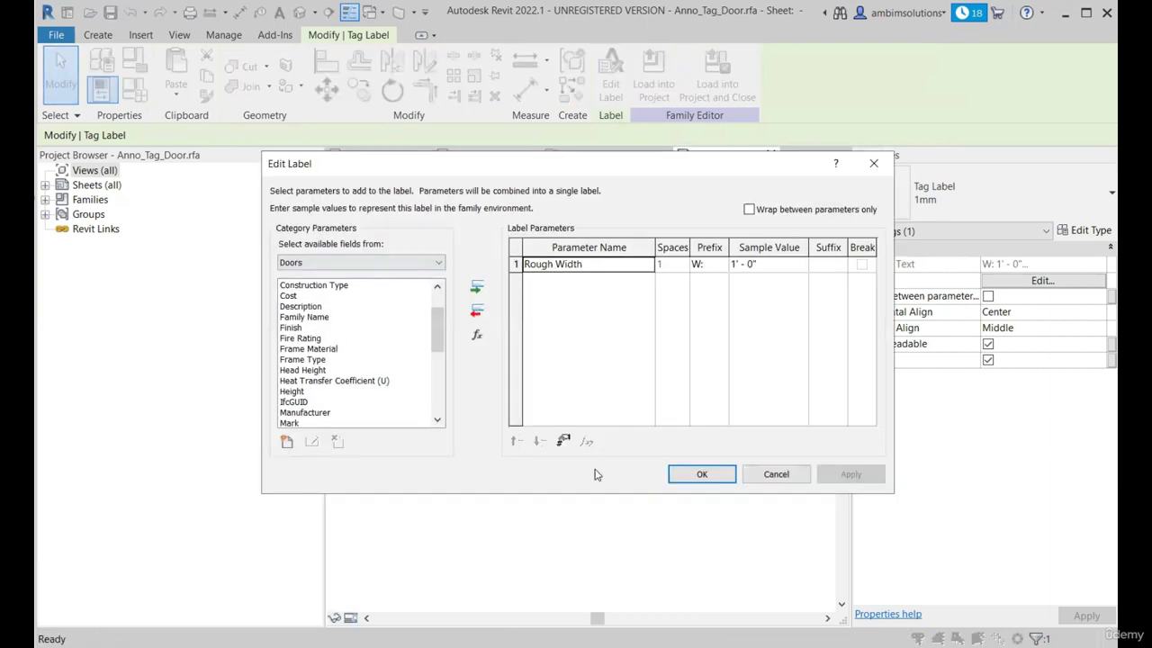
left_click(564, 442)
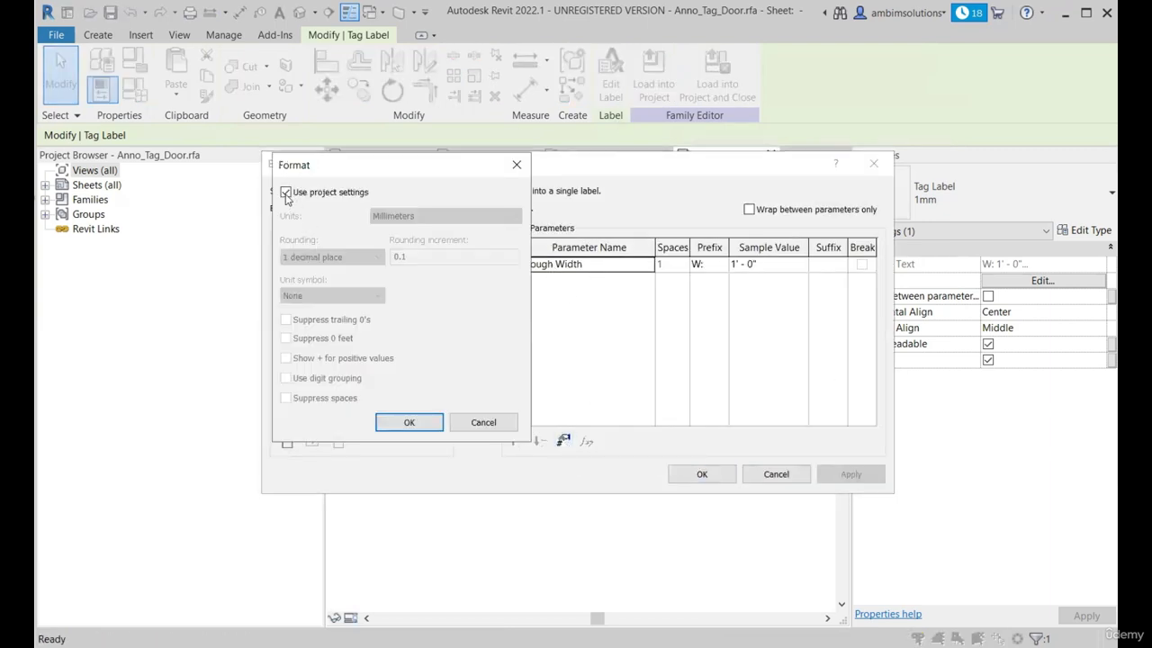
left_click(285, 192)
left_click(332, 257)
left_click(310, 268)
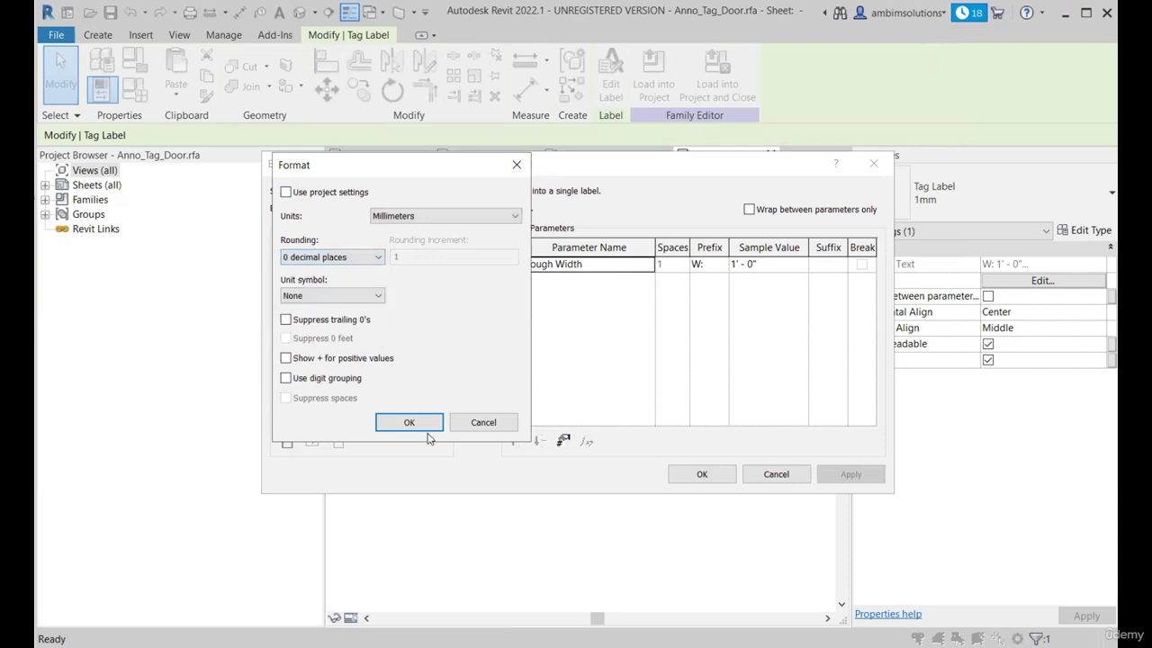
left_click(409, 422)
left_click(702, 473)
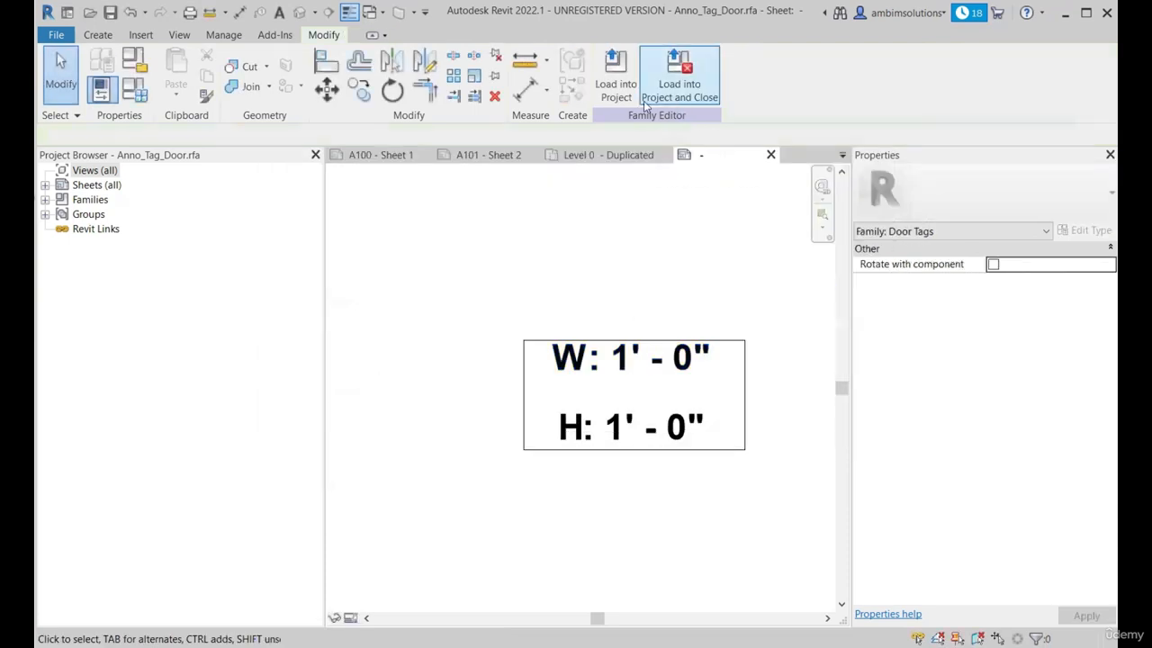
Load the edited door tag family into the project and close it, overwriting the existing version.
left_click(644, 104)
left_click(668, 339)
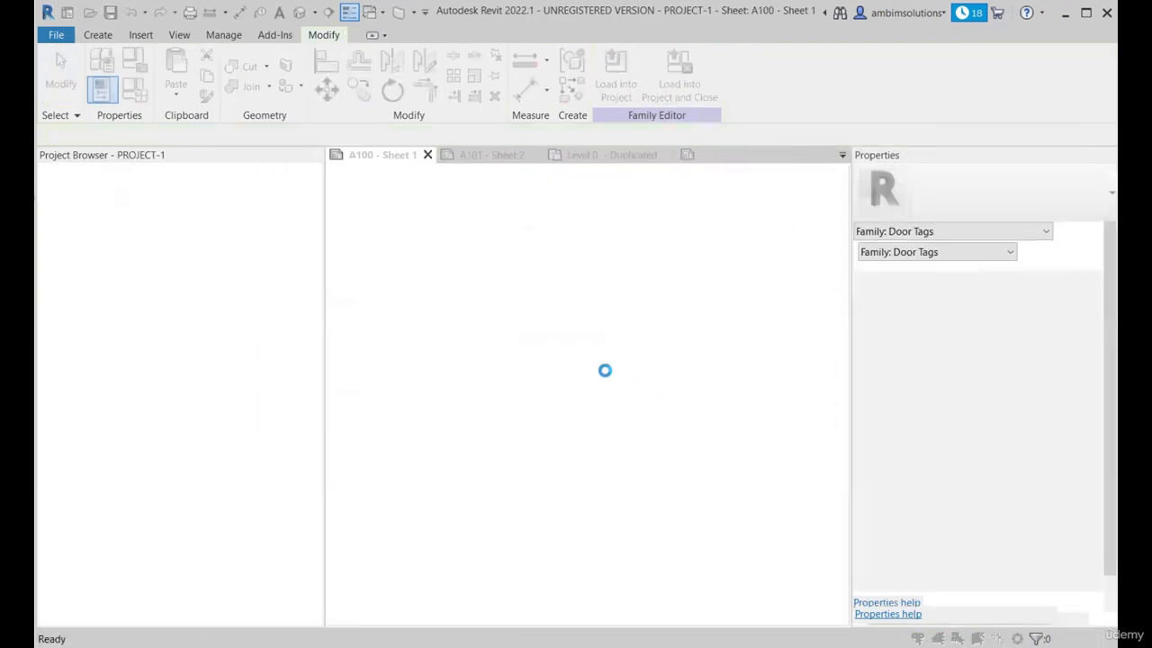
left_click(576, 309)
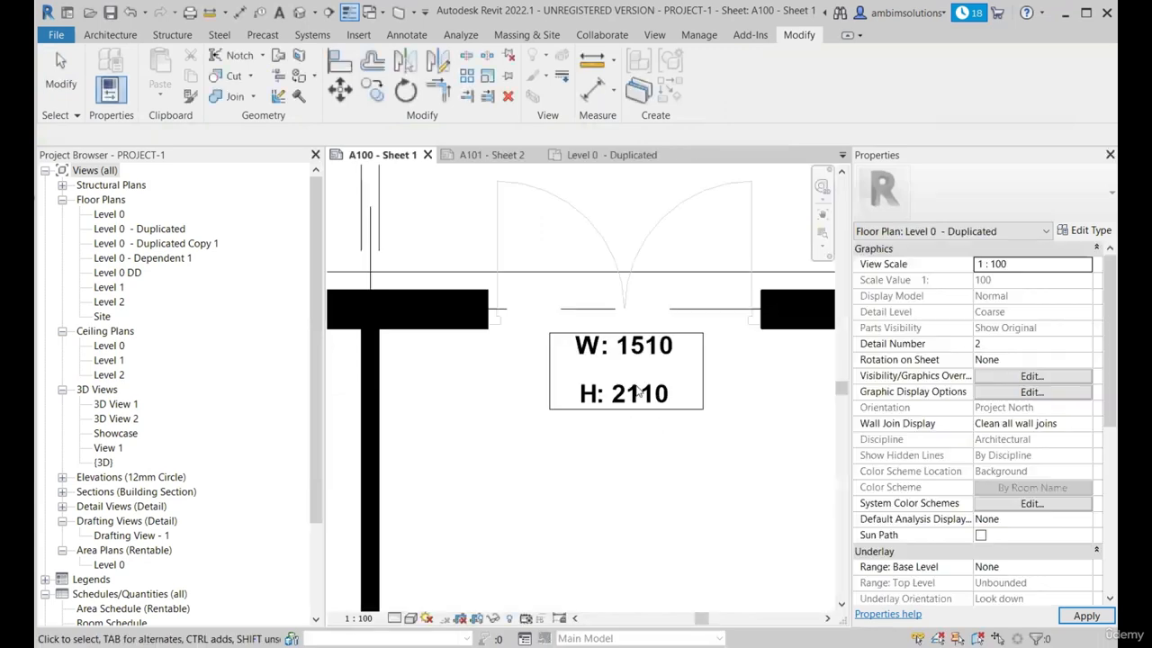
Examine the reloaded double-door tag on sheet A100 for number format, box fit and placement beneath the opening.
scroll(635, 389, "down", 3)
scroll(625, 364, "up", 2)
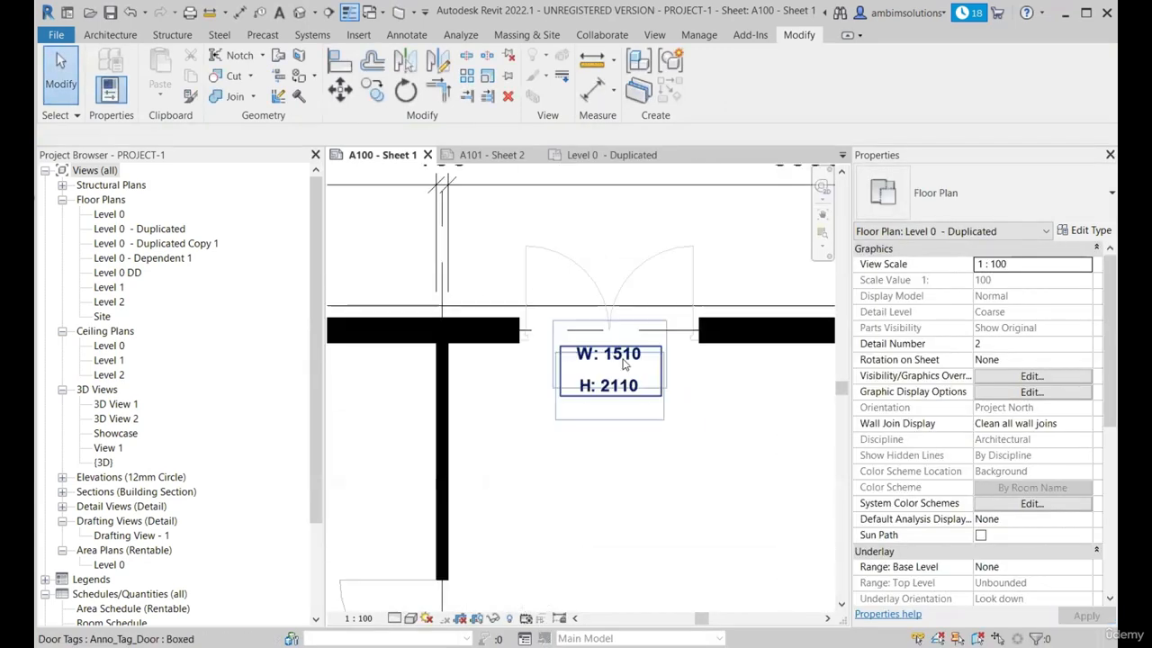
scroll(612, 369, "up", 2)
scroll(571, 381, "down", 1)
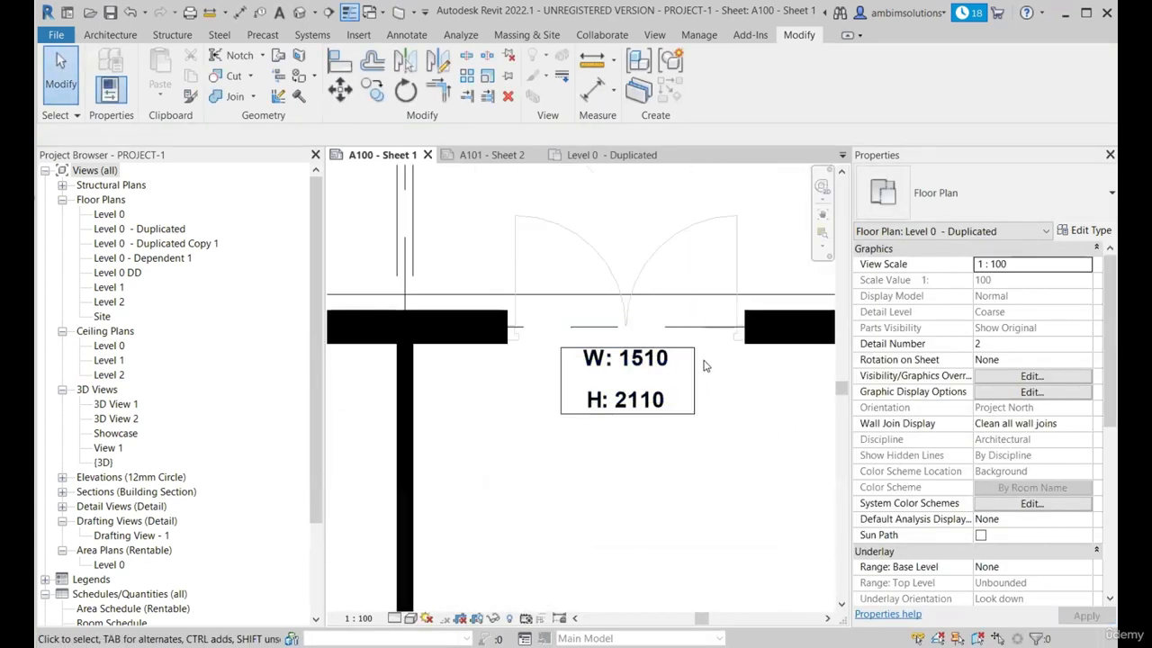
scroll(705, 366, "up", 2)
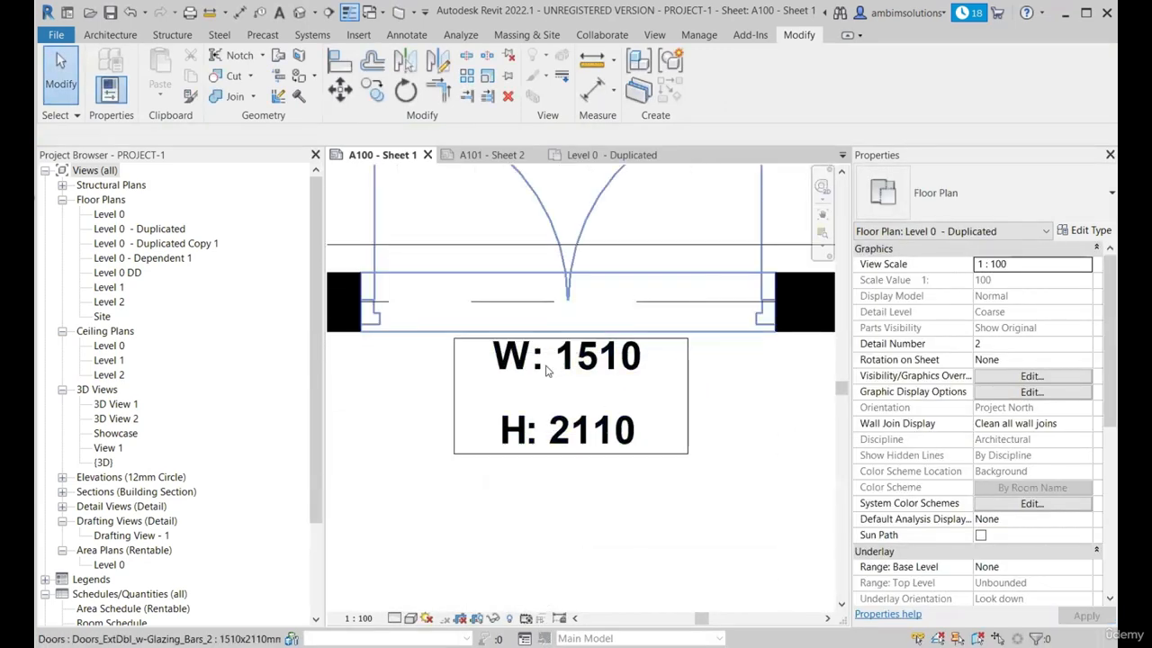
scroll(597, 415, "down", 4)
left_click(602, 428)
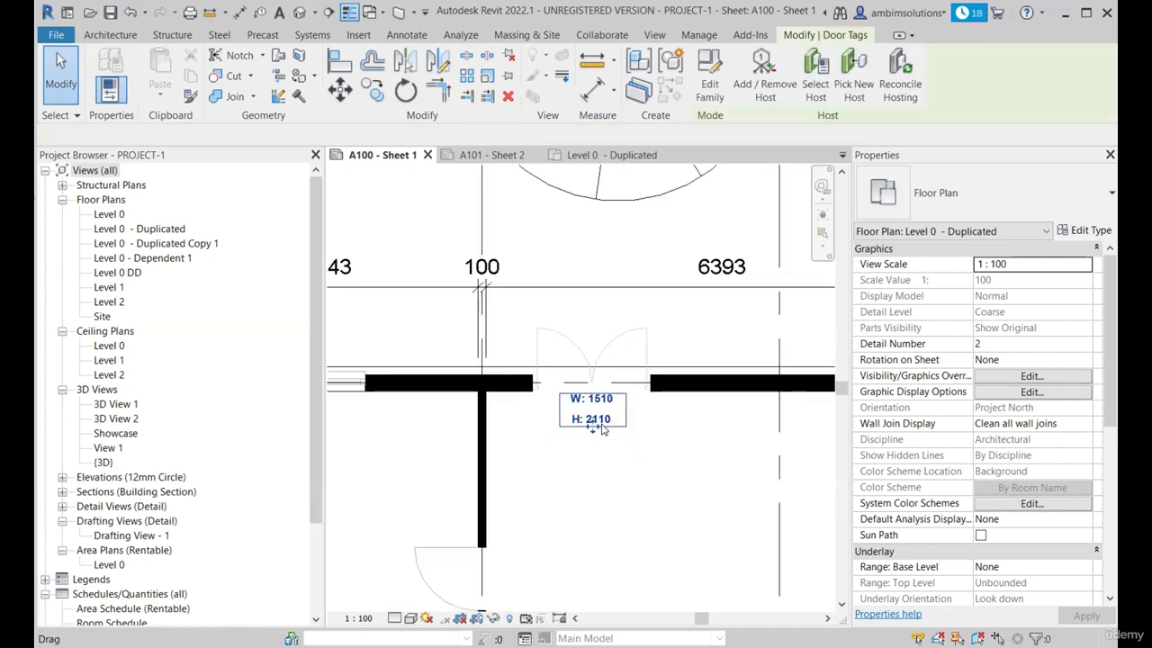
scroll(595, 412, "up", 2)
scroll(596, 398, "down", 1)
scroll(599, 405, "up", 2)
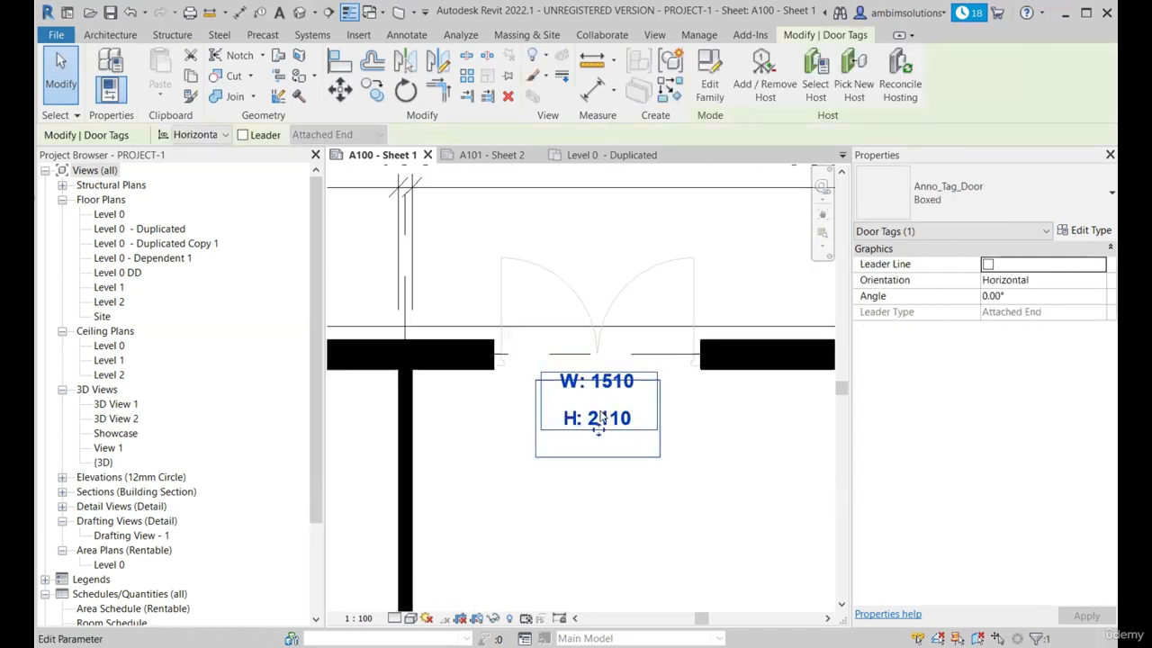
Tag the single door in the vertical partition below the double door and move its tag to the partition's right side.
scroll(630, 405, "down", 5)
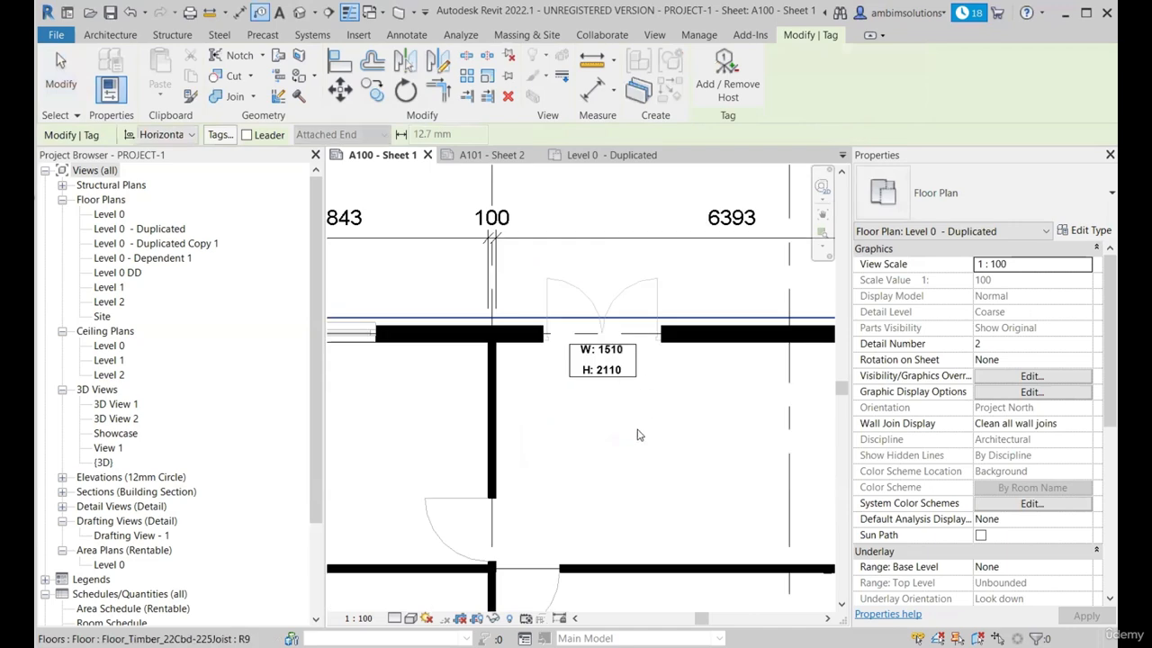
scroll(610, 463, "up", 5)
scroll(630, 523, "up", 2)
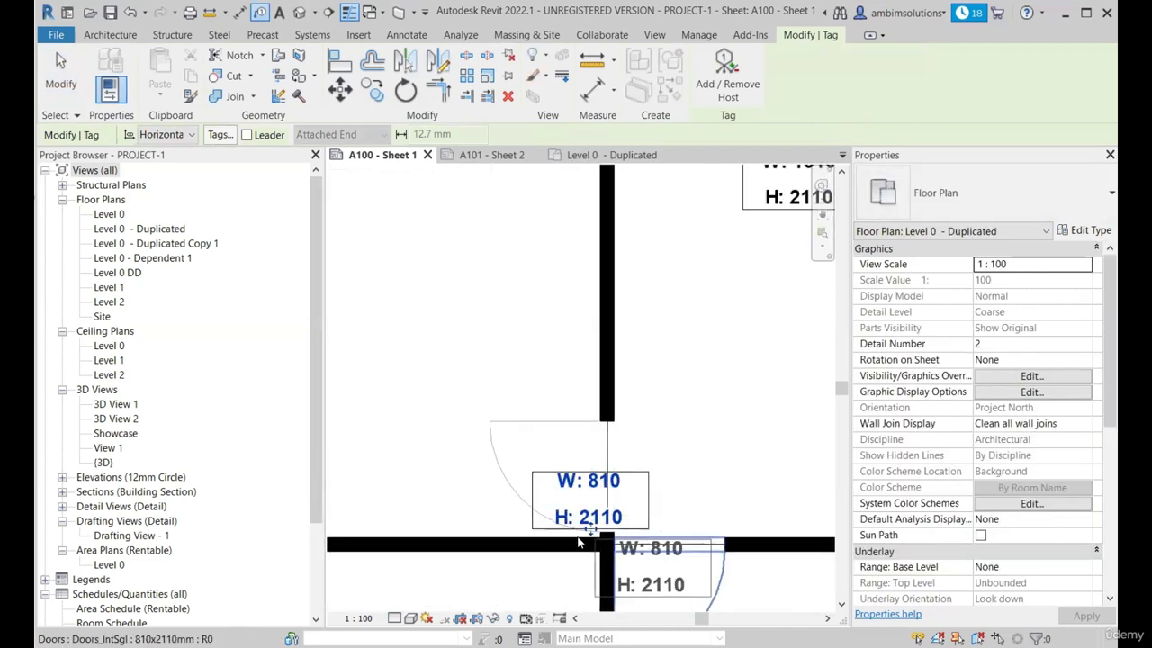
left_click(560, 525)
left_click_drag(653, 489, 663, 489)
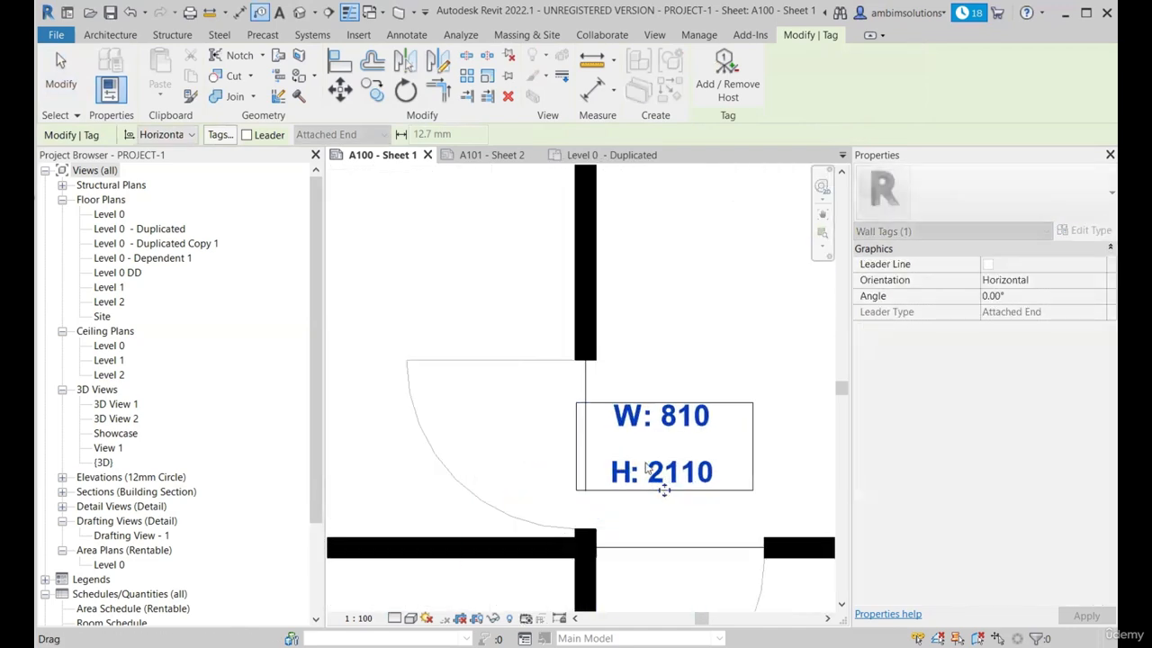
Tag the single door just below that partition junction and the single door to the right of the staircase.
scroll(528, 370, "down", 3)
scroll(581, 477, "up", 1)
left_click(606, 461)
scroll(397, 420, "down", 2)
scroll(426, 432, "down", 2)
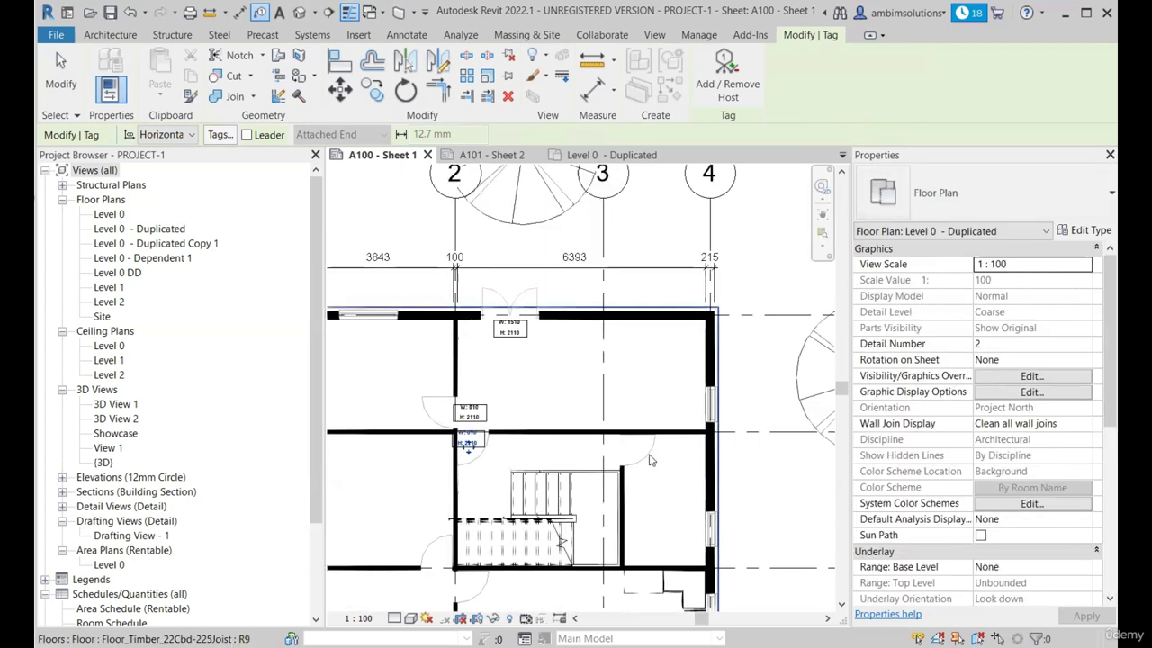
scroll(635, 457, "up", 2)
left_click(636, 456)
Tag the two single doors that meet at the lower-left corner of the staircase.
scroll(731, 362, "down", 3)
scroll(543, 469, "up", 4)
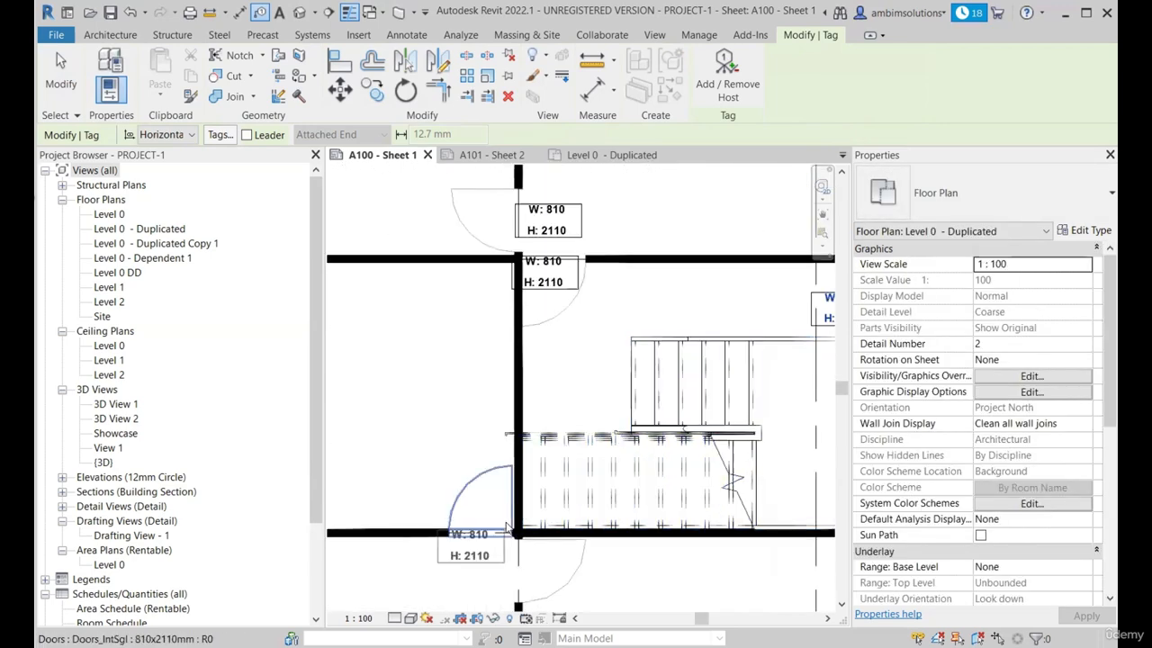
left_click(495, 524)
scroll(479, 448, "down", 3)
scroll(522, 514, "up", 3)
left_click(522, 498)
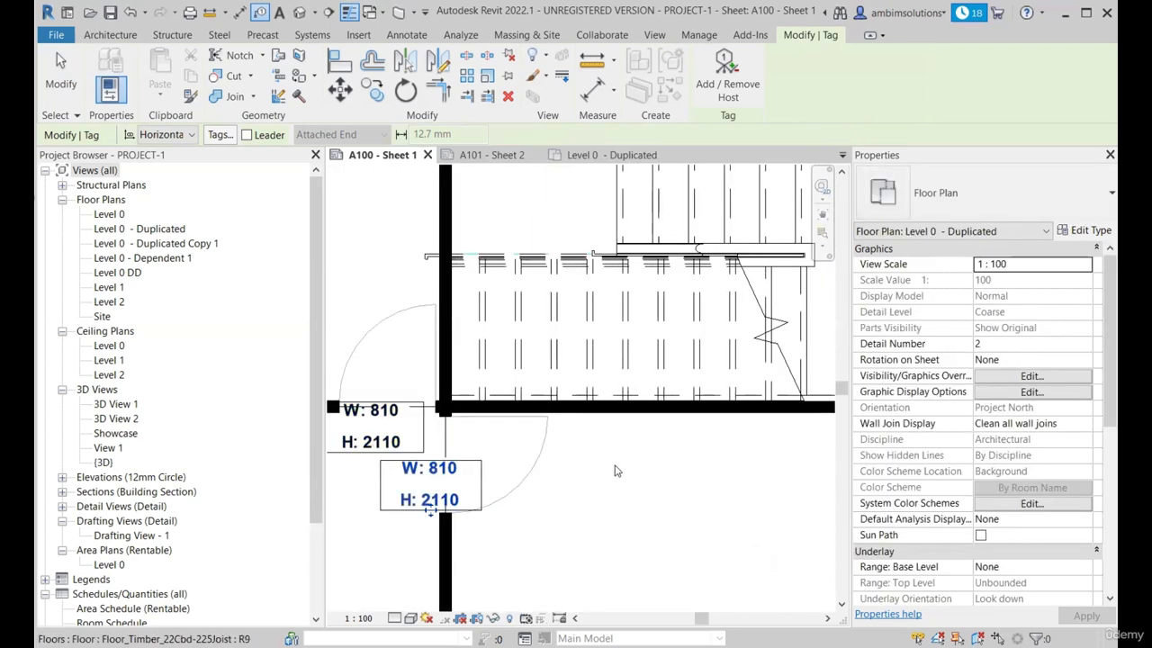
Tag the flush double door in the left exterior wall and end the tagging command.
scroll(523, 498, "down", 3)
scroll(531, 512, "up", 3)
scroll(531, 512, "down", 1)
scroll(389, 389, "up", 2)
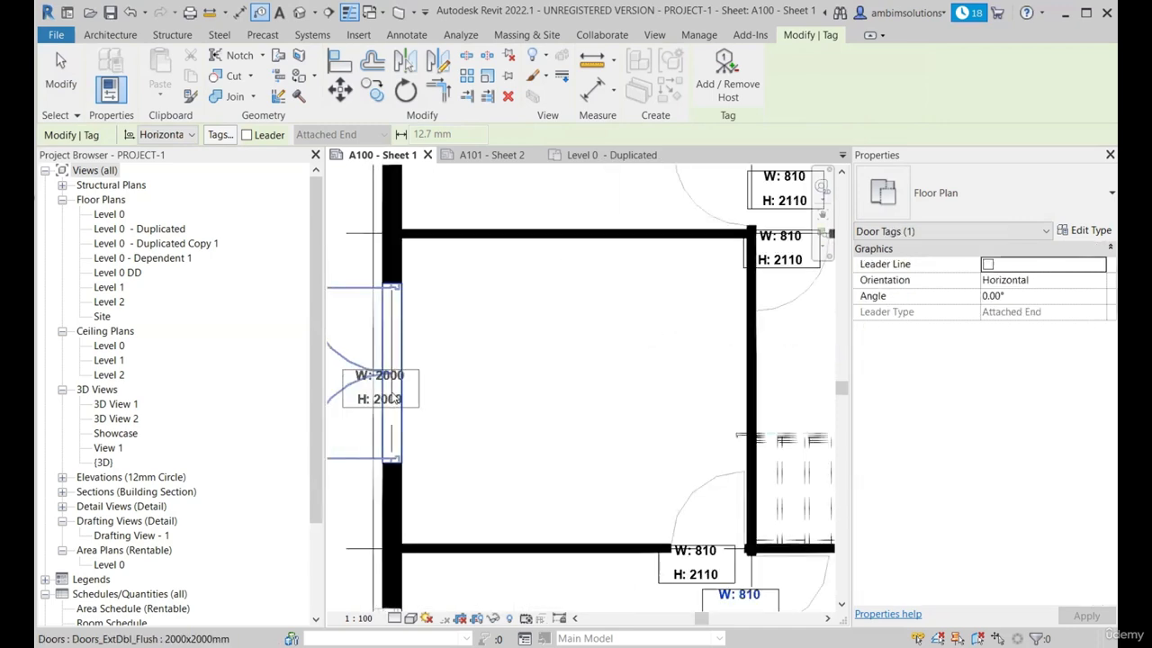
left_click(385, 389)
scroll(531, 453, "down", 3)
scroll(523, 448, "down", 2)
scroll(636, 355, "up", 3)
key("Escape")
Turn the upper partition door's tag vertical beside the partition and move the tag of the door below it above the horizontal wall.
left_click(645, 350)
scroll(645, 349, "up", 3)
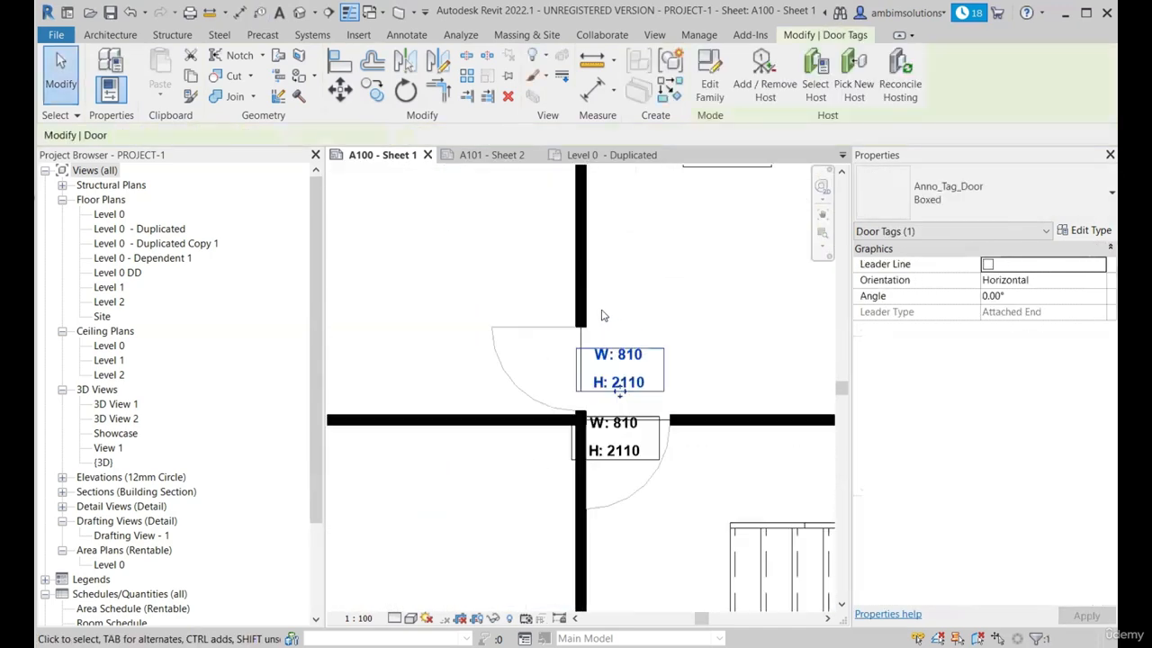
key("space")
left_click_drag(719, 395, 641, 382)
scroll(657, 349, "down", 1)
scroll(655, 467, "up", 1)
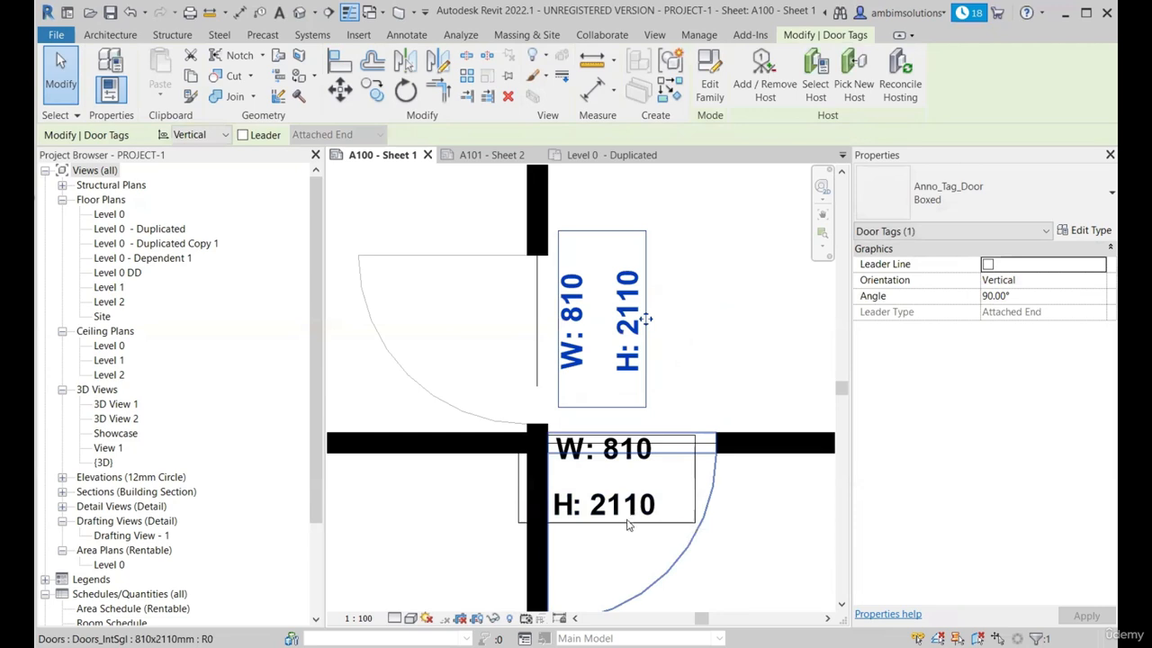
left_click(618, 525)
left_click_drag(612, 524, 737, 433)
Turn the 2000 mm exterior double door's tag vertical and place it inside the room, just right of the left exterior wall.
scroll(687, 350, "down", 3)
scroll(516, 416, "up", 2)
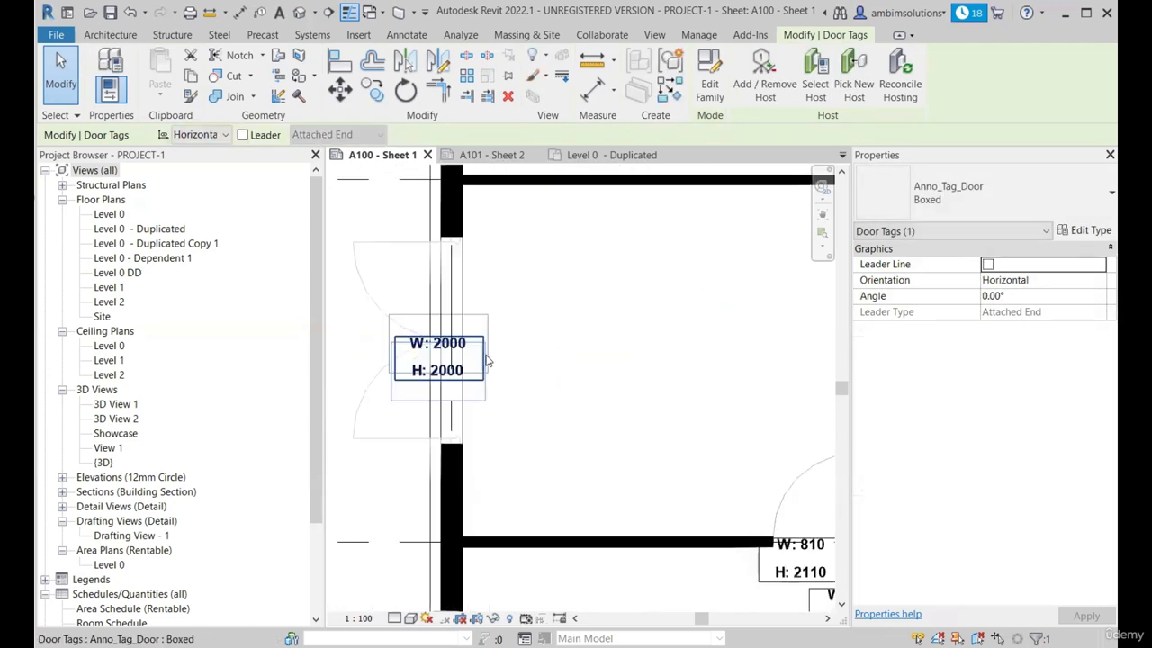
key("space")
scroll(540, 352, "up", 2)
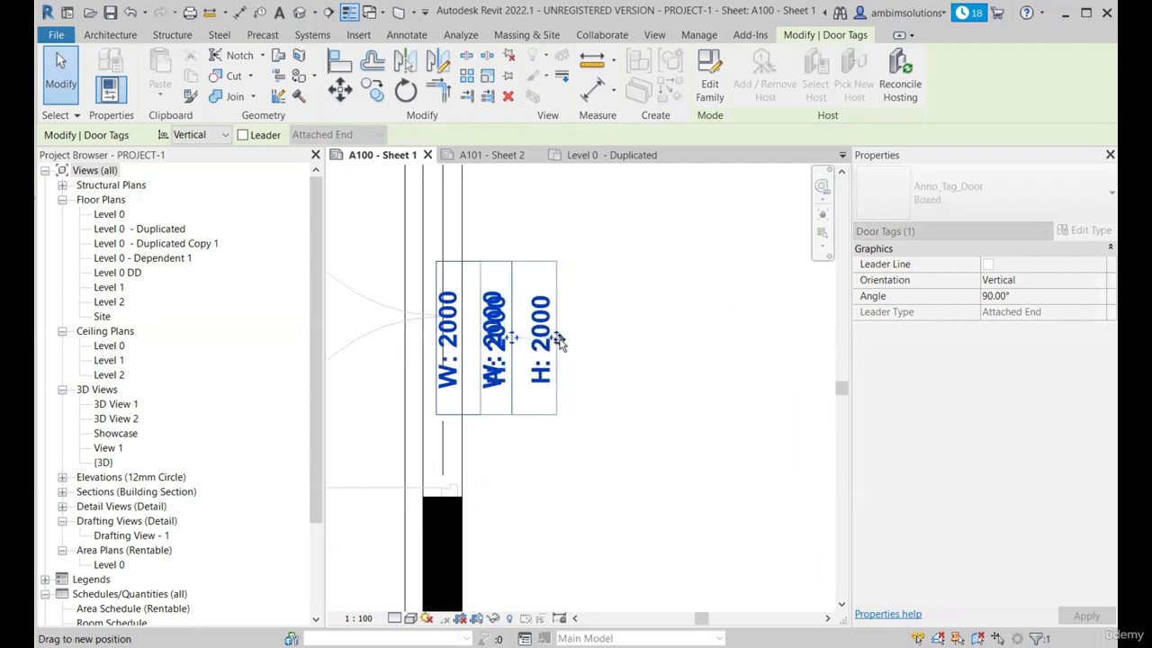
scroll(505, 351, "down", 2)
key("Escape")
Turn the tag of the single door below the staircase's lower-left corner vertical and move it to the partition's left side.
middle_click_drag(736, 557, 574, 483)
left_click(571, 484)
key("space")
scroll(574, 483, "up", 2)
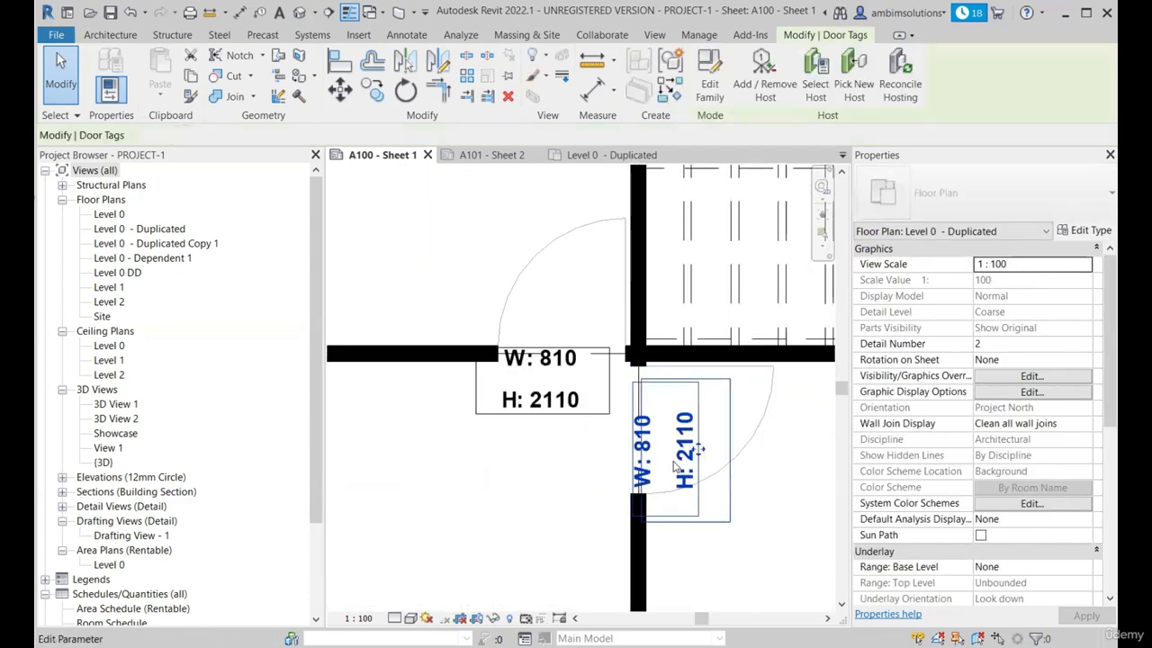
left_click_drag(688, 451, 616, 493)
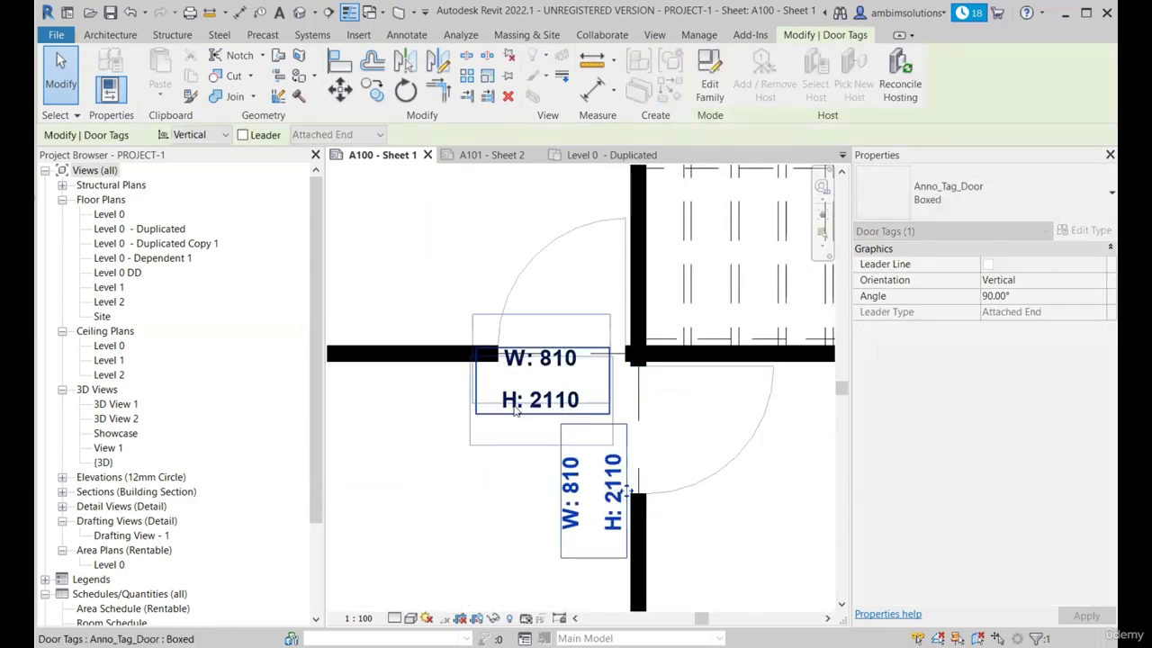
Shift the tag of the adjoining horizontal-wall door further left, just below the wall, and clear the selection.
left_click(521, 421)
scroll(521, 421, "up", 2)
left_click_drag(546, 412, 465, 437)
key("Escape")
scroll(527, 466, "down", 4)
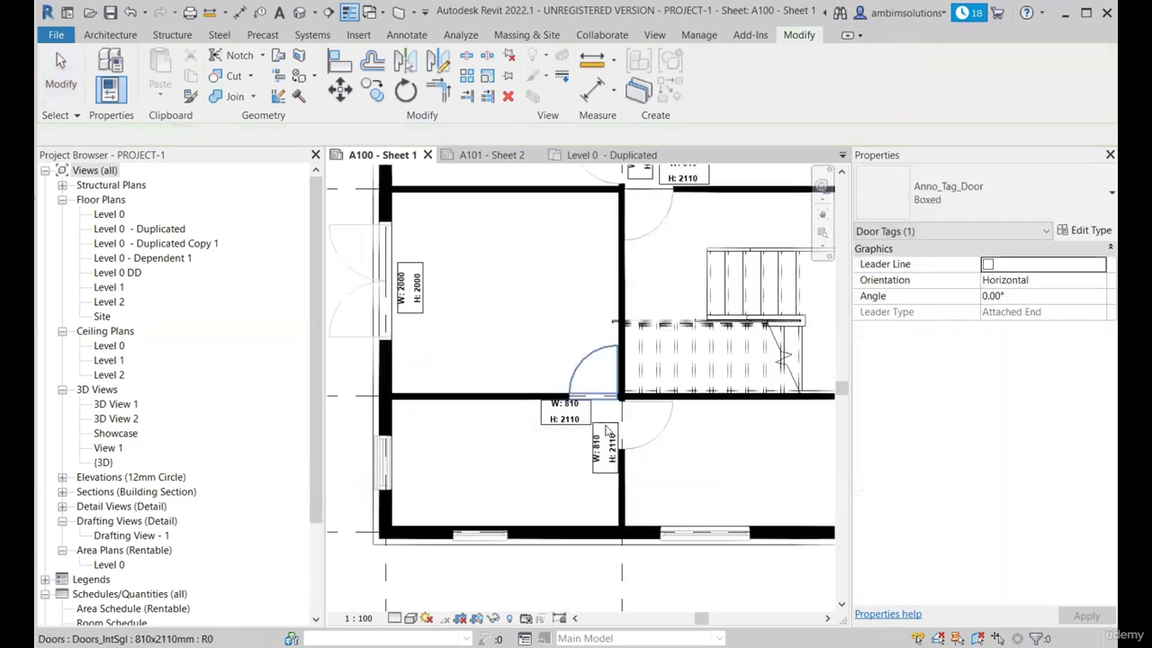
scroll(603, 576, "down", 2)
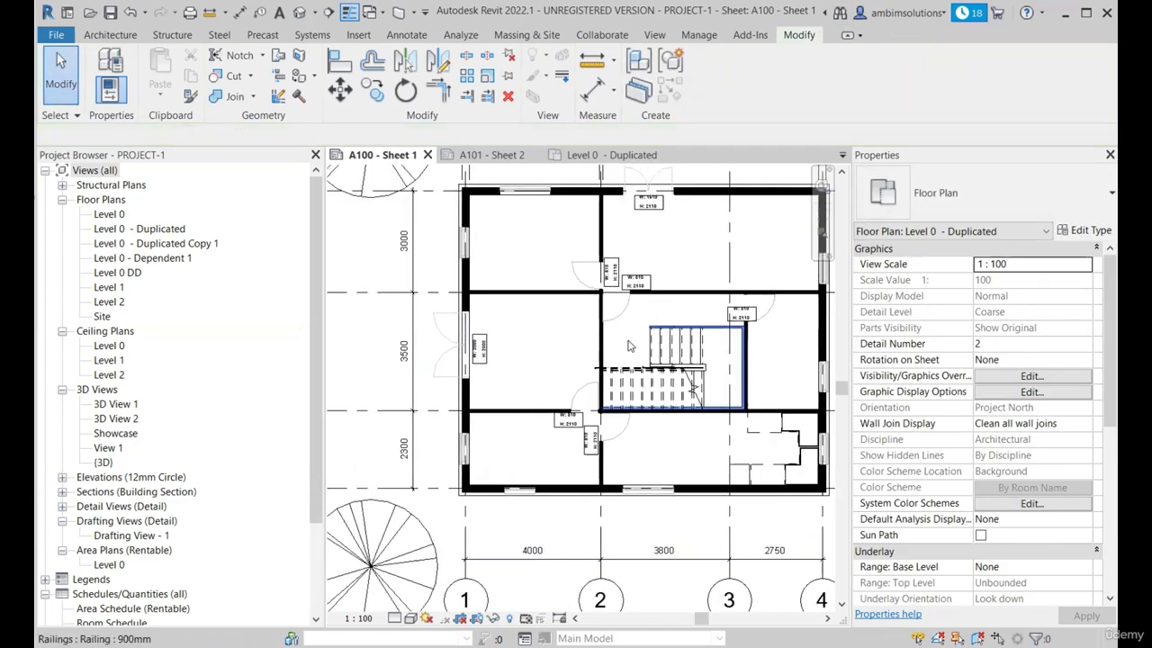
scroll(519, 308, "up", 3)
scroll(528, 303, "down", 4)
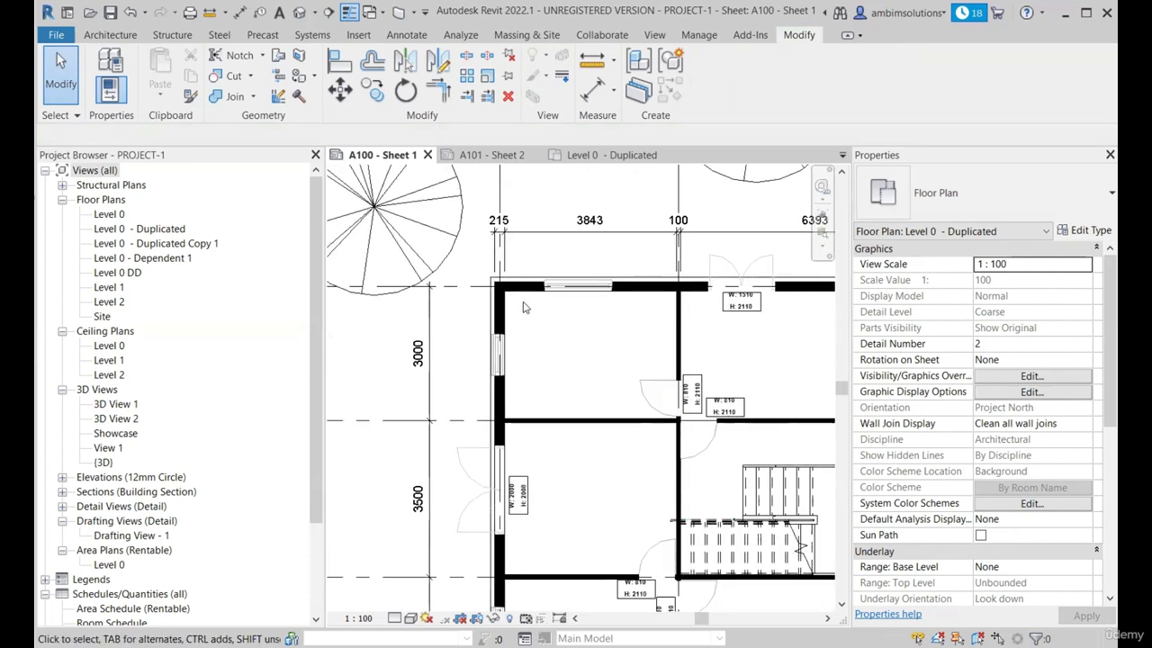
scroll(522, 297, "up", 3)
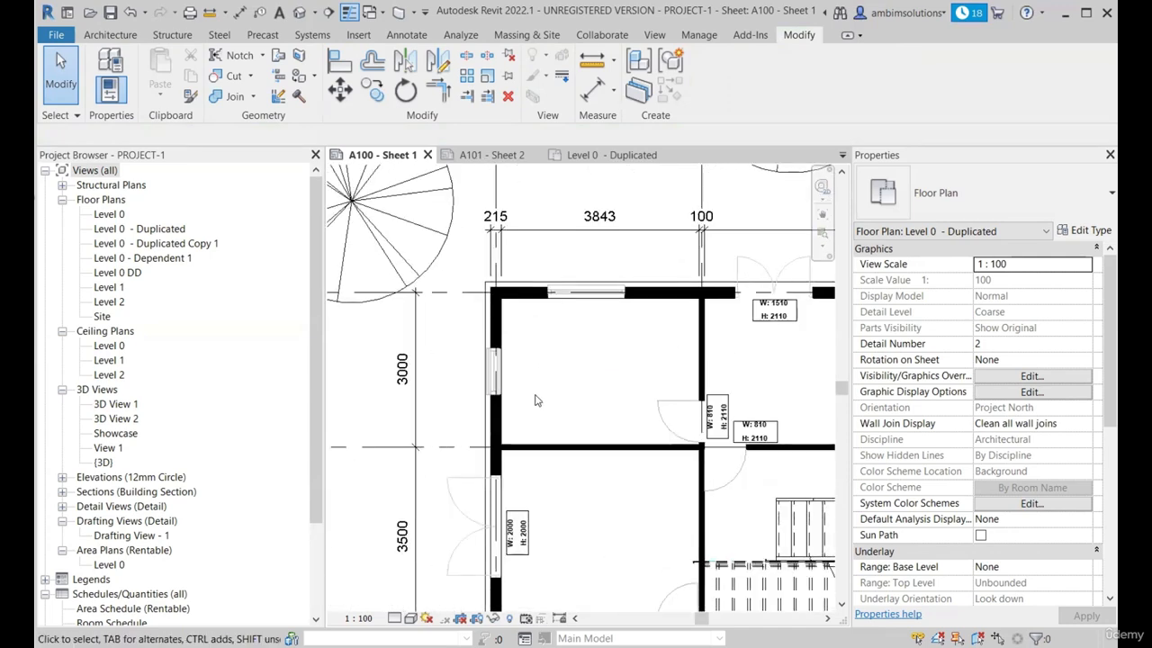
key("t")
key("g")
scroll(504, 381, "up", 2)
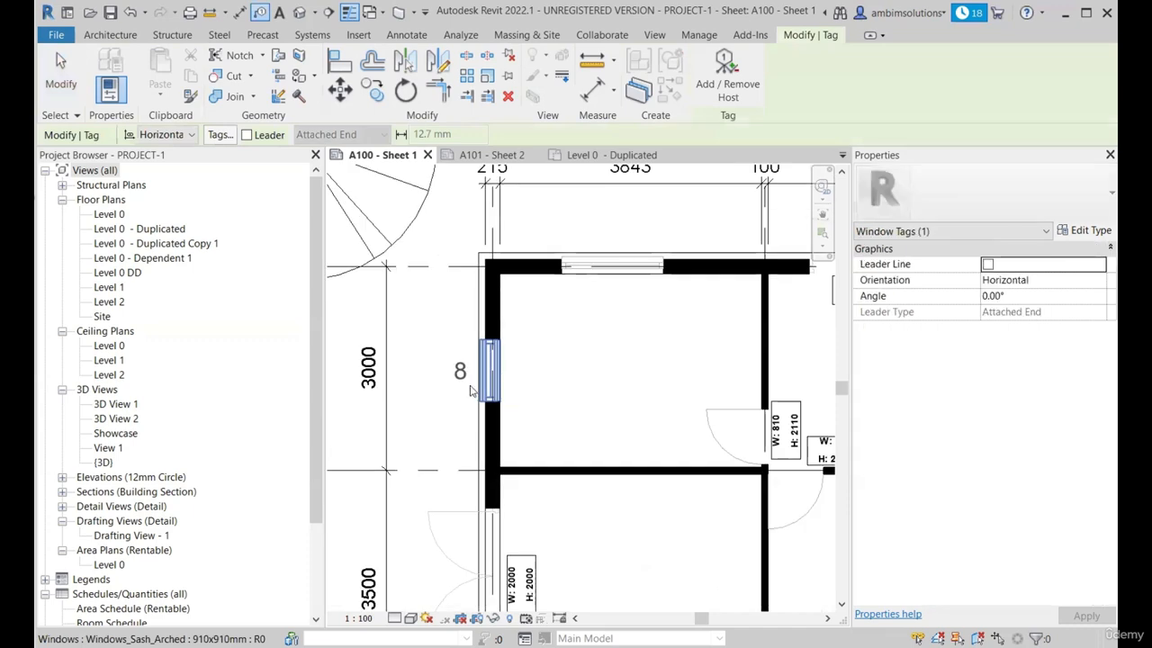
scroll(483, 384, "down", 3)
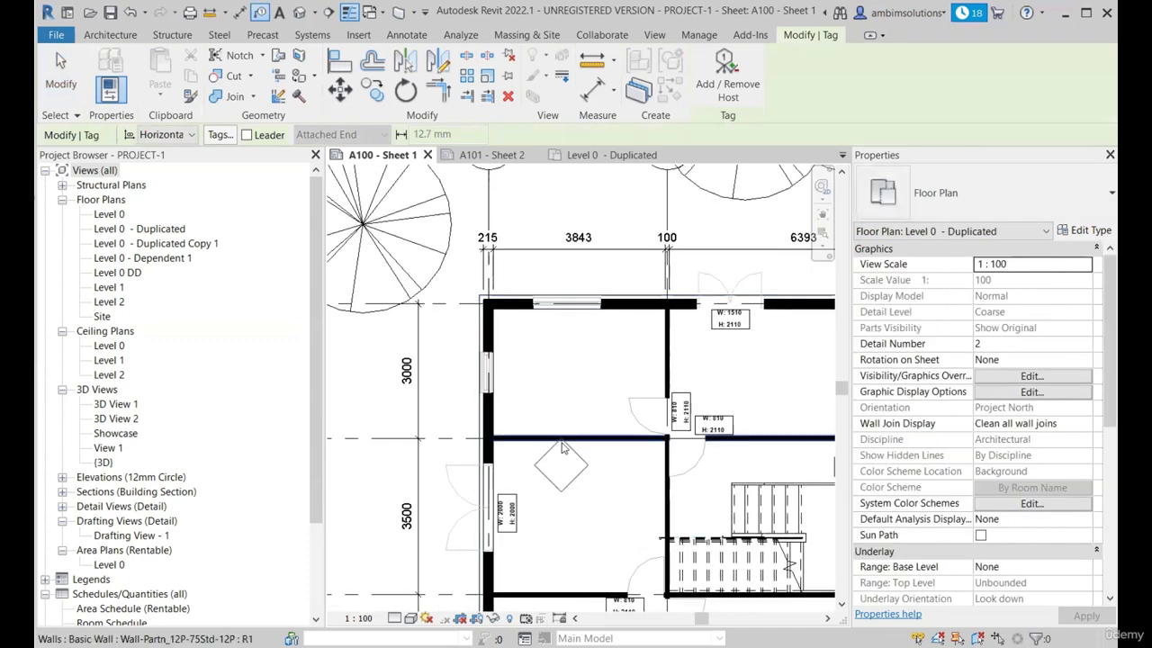
scroll(567, 323, "up", 2)
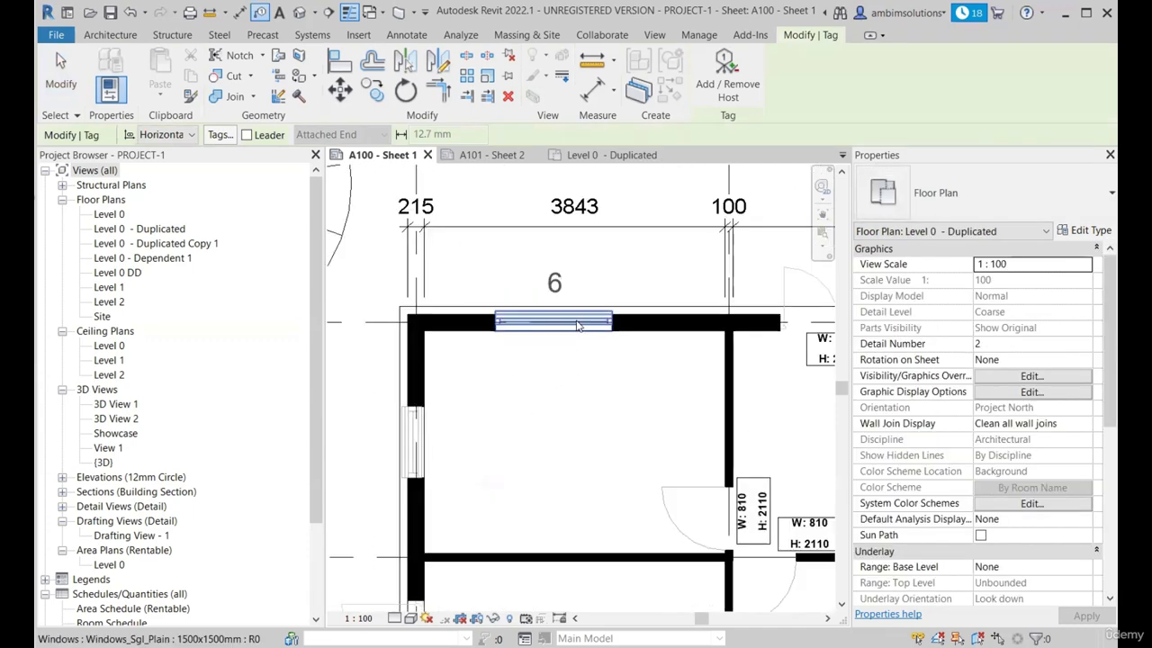
scroll(543, 314, "down", 1)
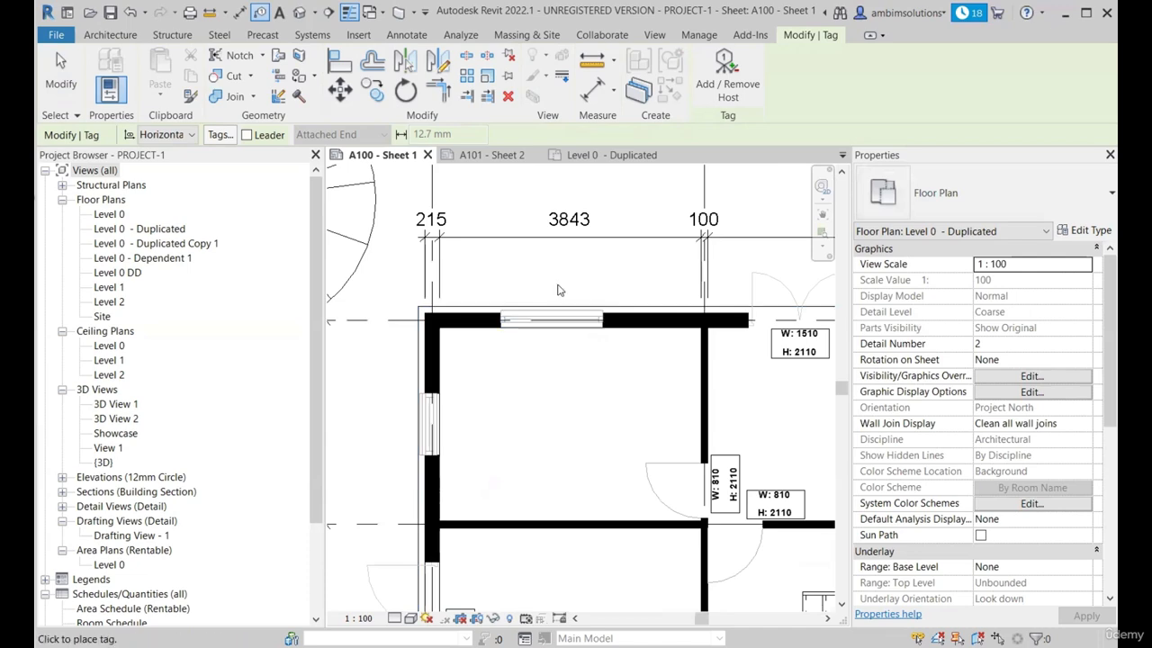
scroll(567, 329, "down", 3)
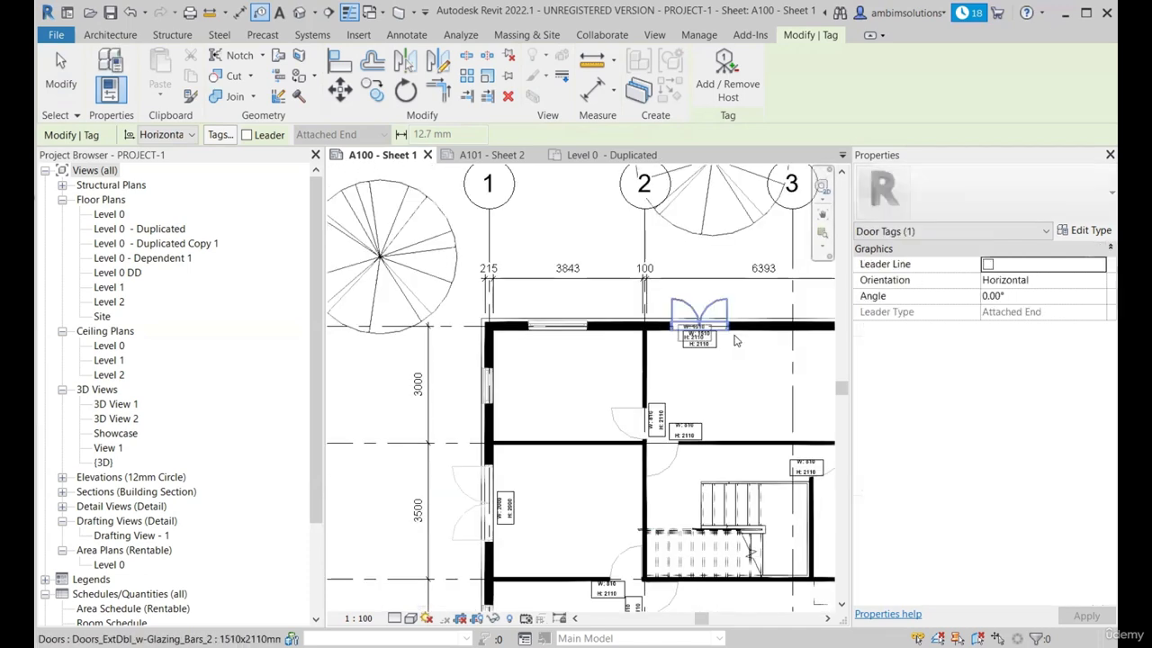
scroll(723, 335, "up", 2)
key("Escape")
scroll(683, 358, "up", 1)
key("Escape")
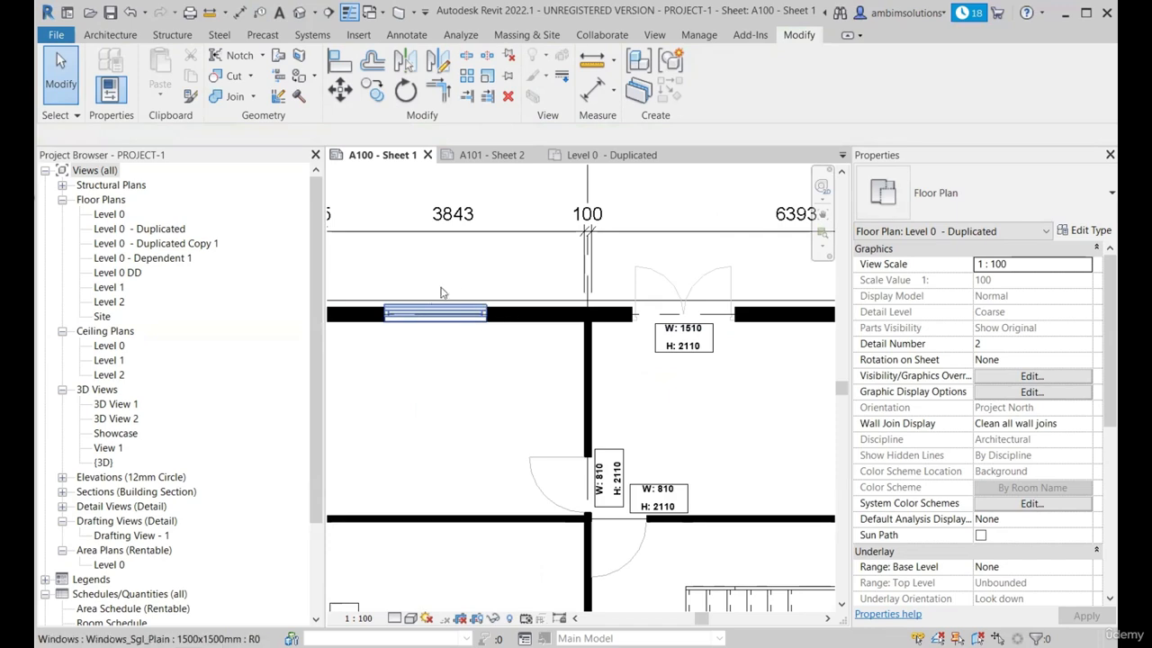
Use Tag All to tag every untagged window in the current view with Anno_Tag_Win : Number_only, horizontal and without leaders.
scroll(703, 305, "down", 1)
scroll(477, 288, "up", 1)
scroll(464, 291, "down", 1)
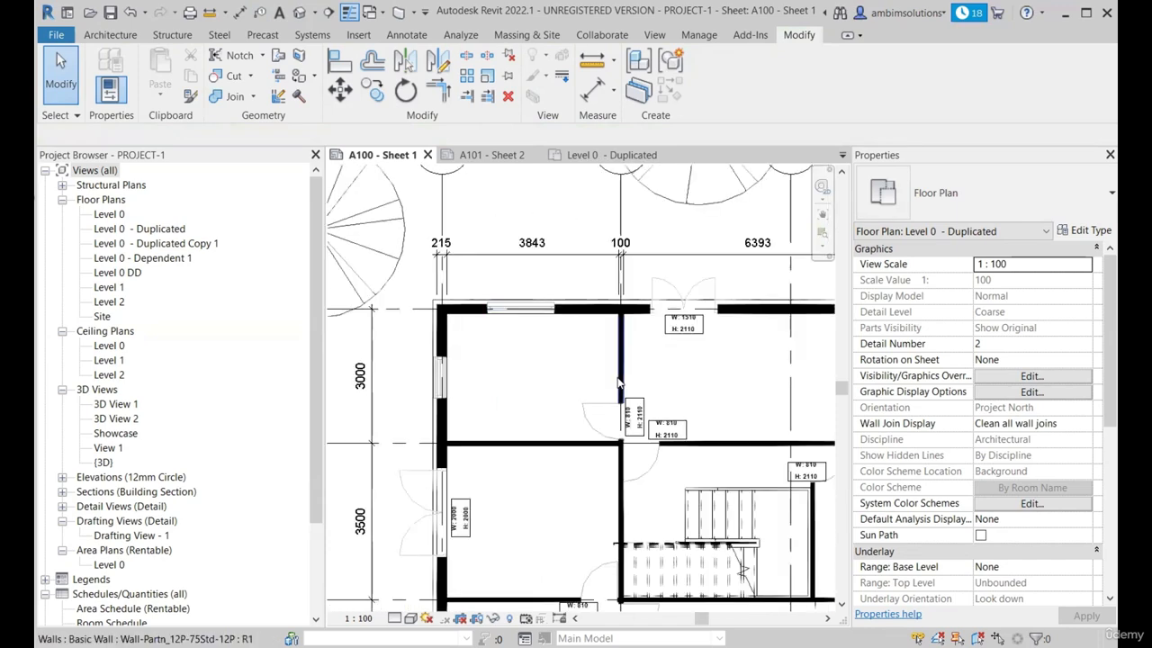
scroll(573, 339, "up", 1)
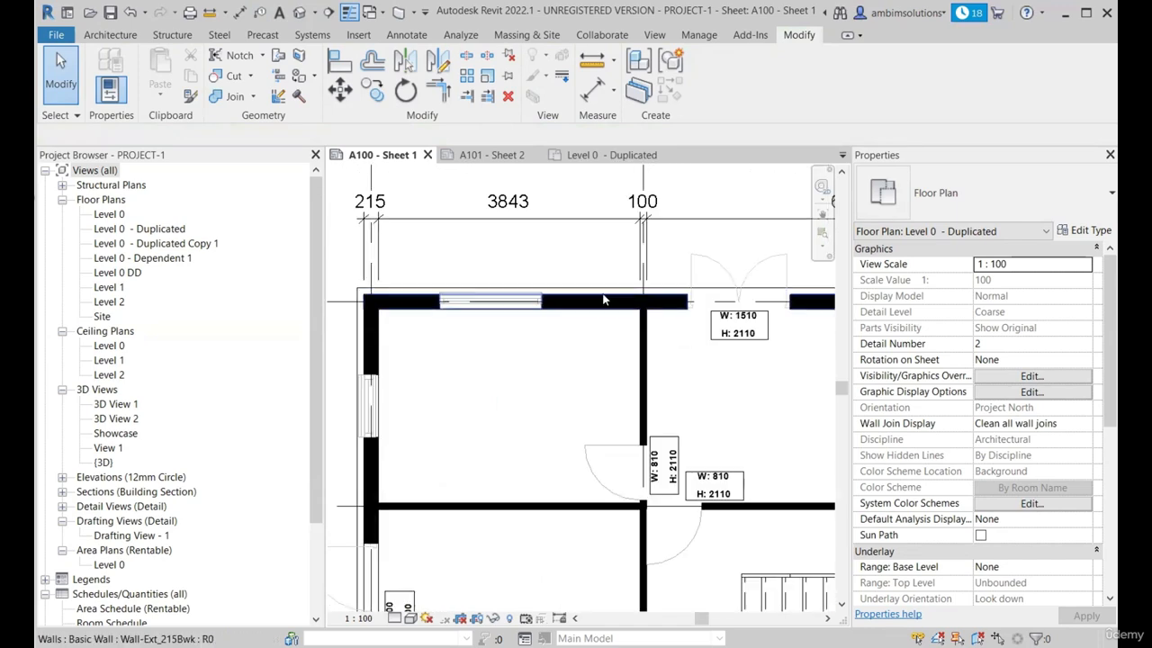
scroll(587, 309, "up", 2)
left_click(407, 35)
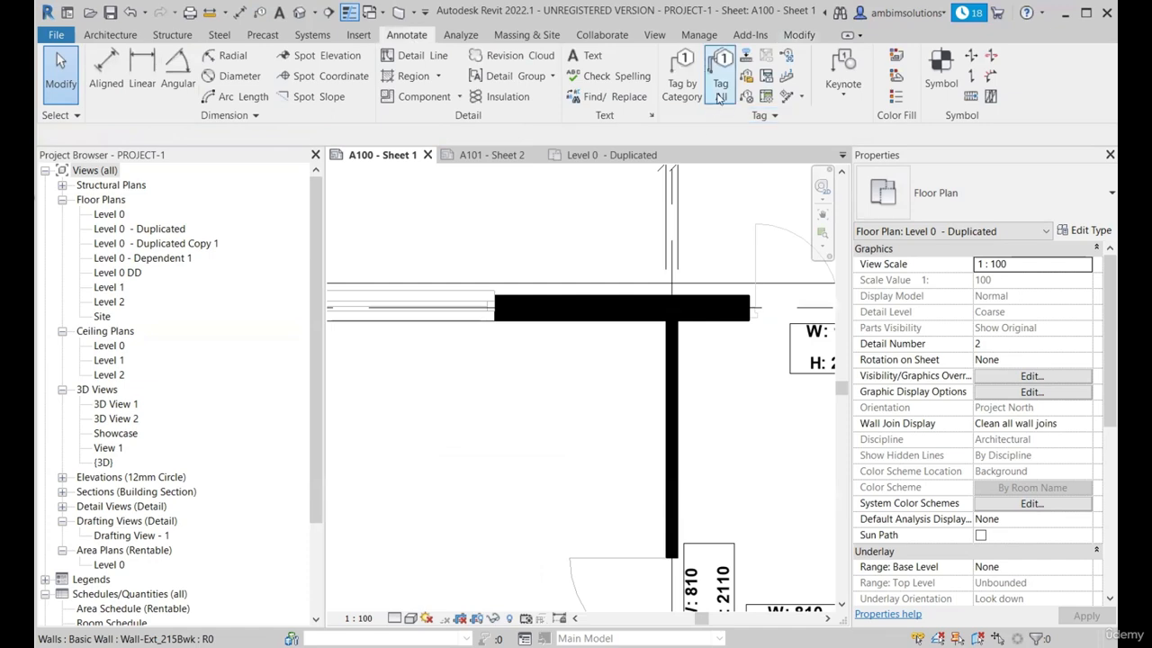
left_click(722, 74)
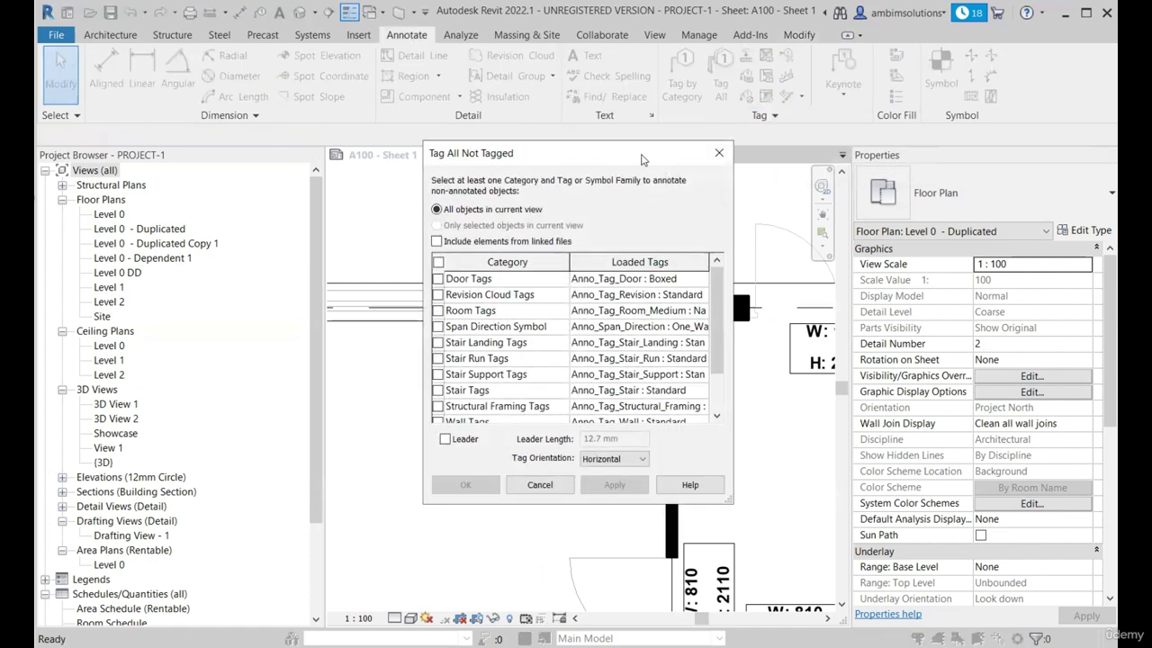
left_click_drag(642, 158, 526, 160)
scroll(386, 331, "down", 1)
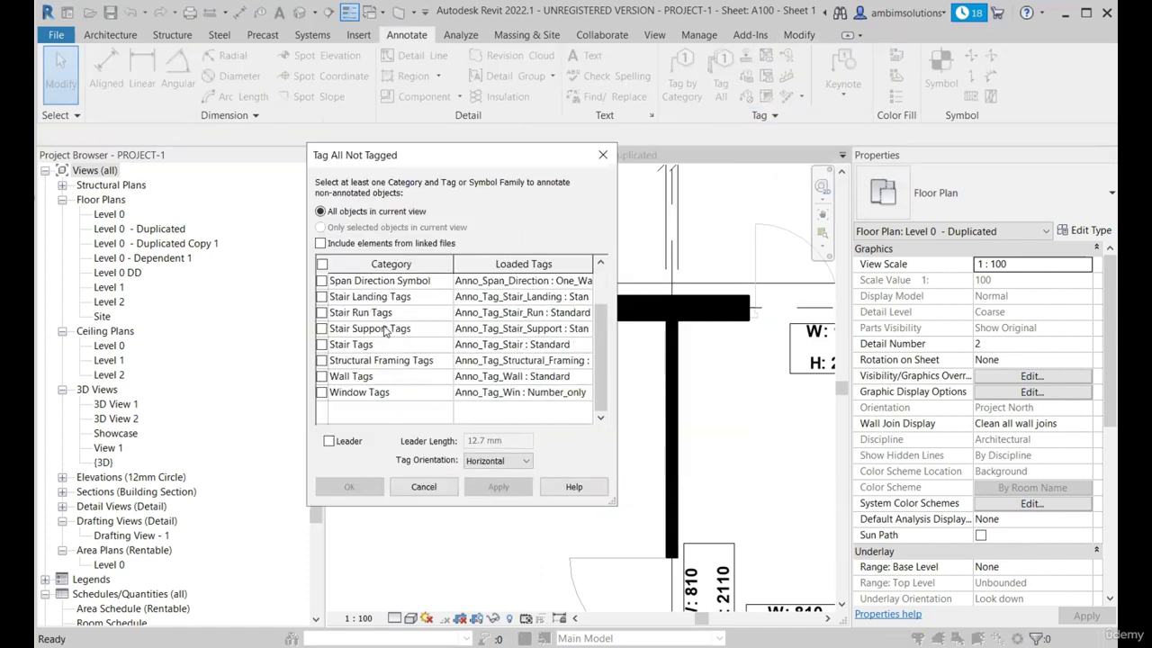
scroll(350, 333, "up", 1)
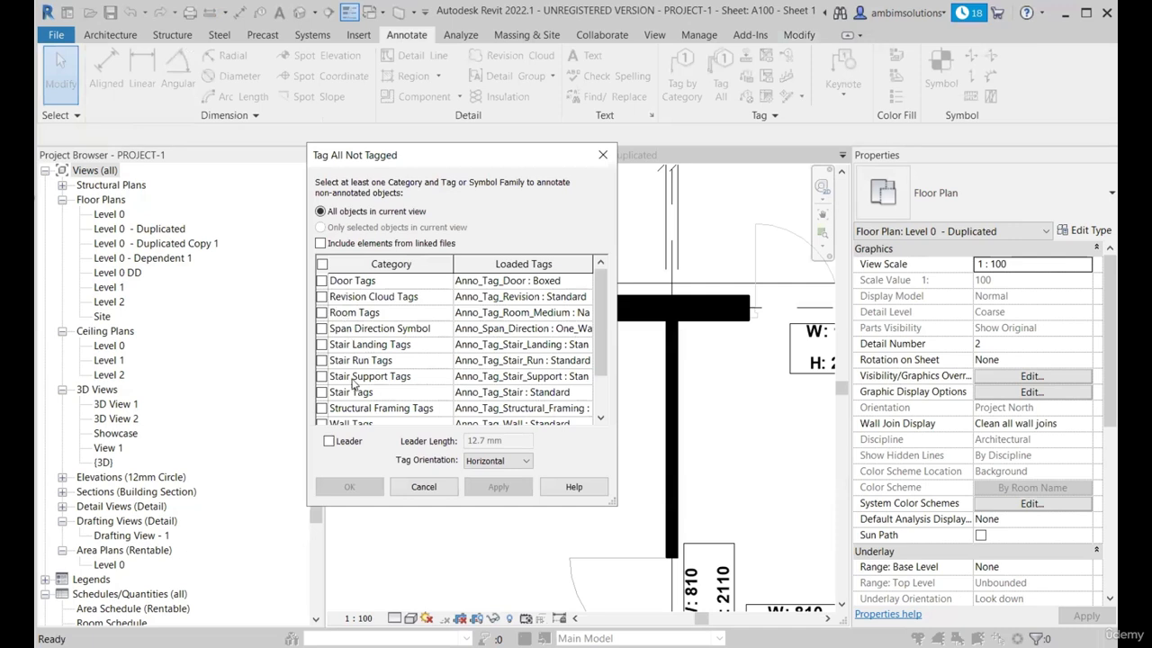
scroll(385, 335, "down", 1)
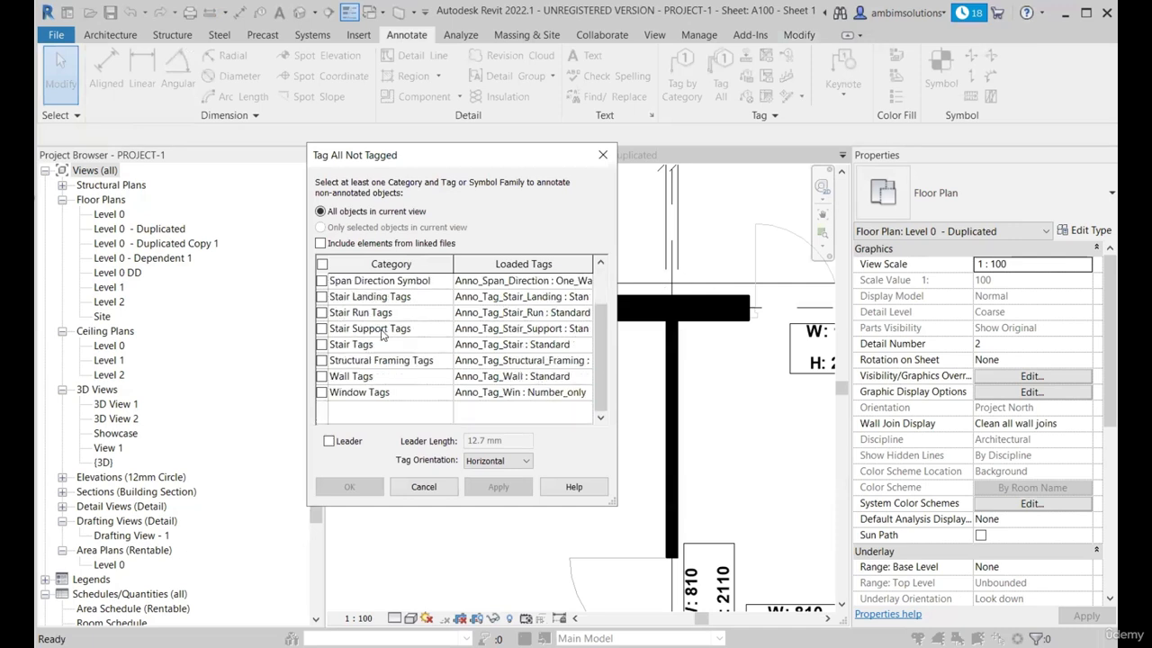
left_click(321, 392)
left_click(585, 393)
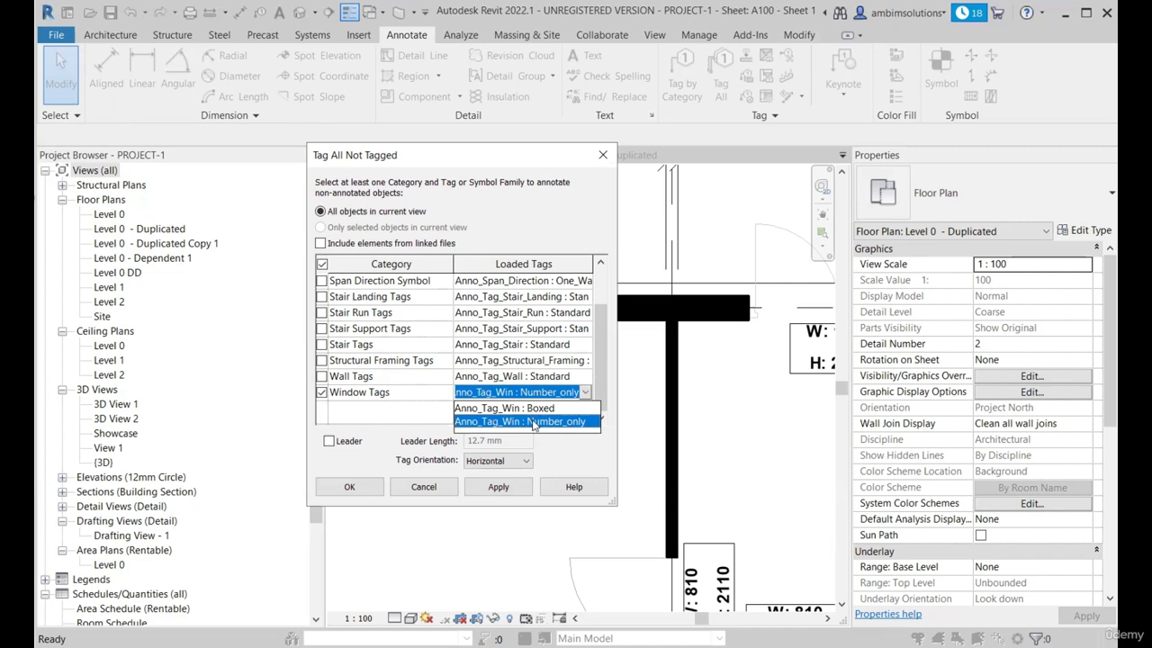
left_click(533, 423)
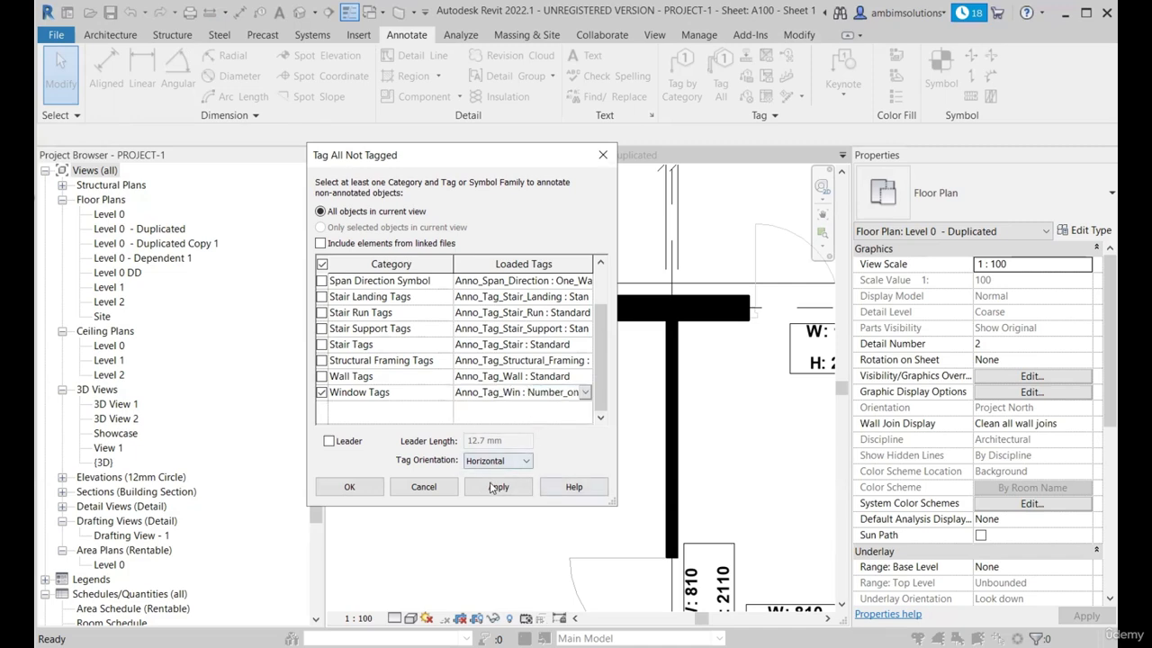
left_click(350, 487)
Examine the window number tags placed along the exterior walls of the plan.
scroll(594, 360, "down", 5)
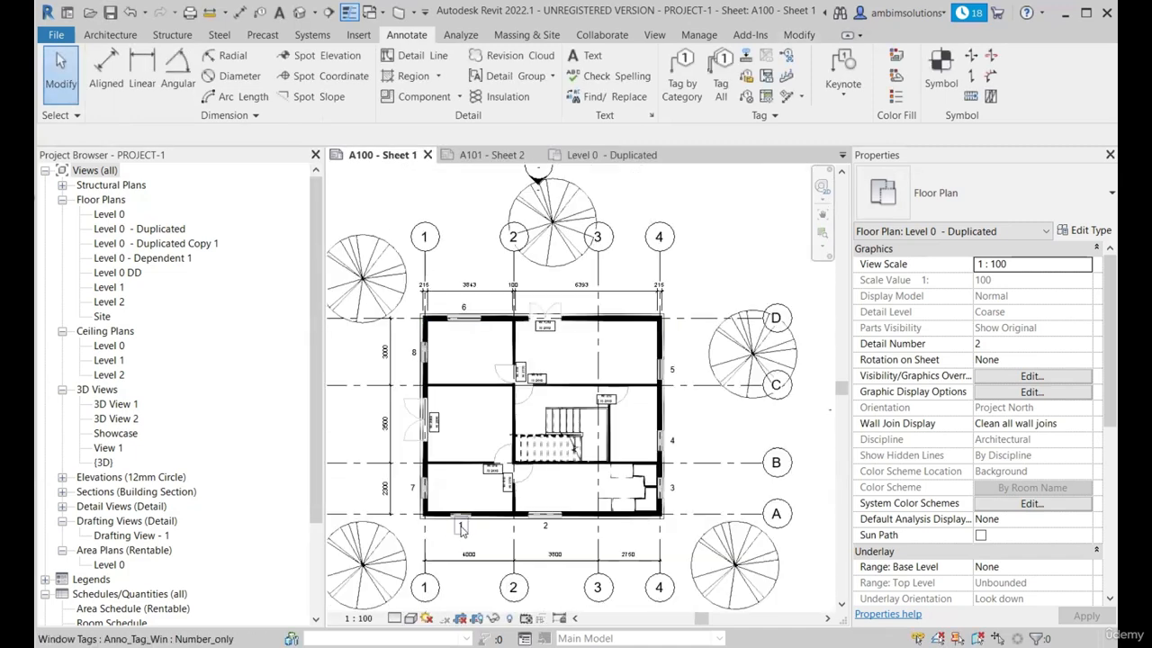
scroll(454, 519, "up", 3)
middle_click_drag(507, 535, 465, 504)
scroll(465, 504, "down", 2)
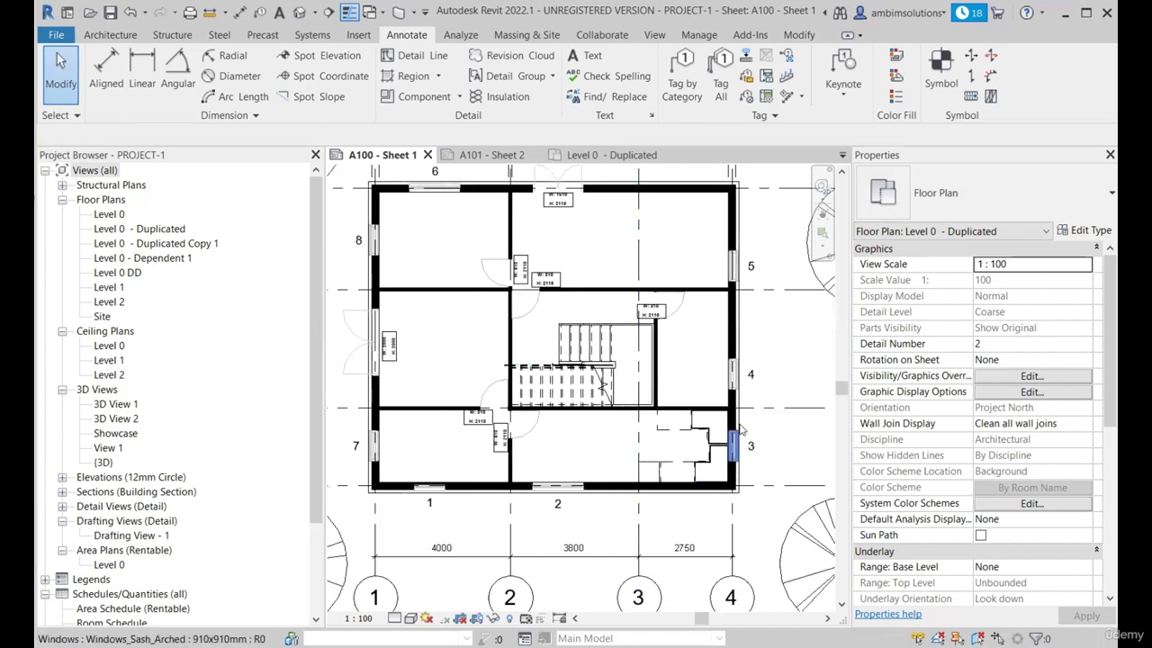
scroll(728, 439, "down", 3)
scroll(746, 398, "up", 3)
scroll(725, 392, "down", 2)
scroll(724, 371, "up", 4)
scroll(734, 432, "down", 2)
scroll(741, 396, "up", 3)
scroll(743, 393, "down", 3)
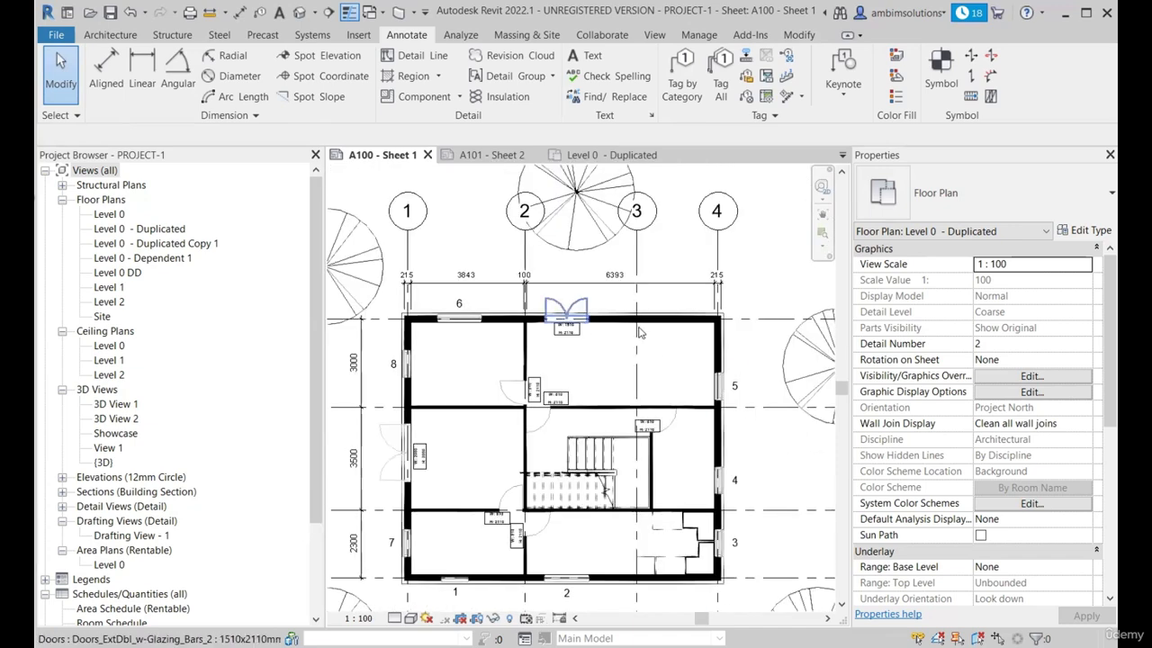
scroll(576, 315, "up", 2)
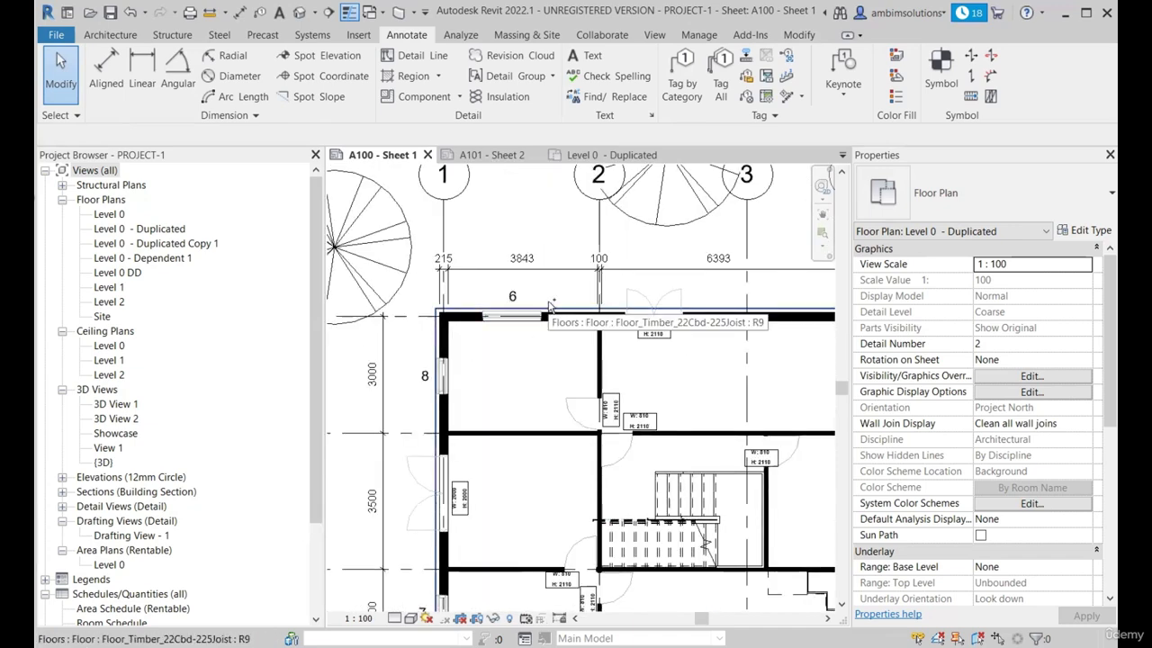
Undo the automatic tagging of all windows.
scroll(553, 308, "up", 3)
scroll(576, 310, "down", 4)
scroll(611, 310, "up", 3)
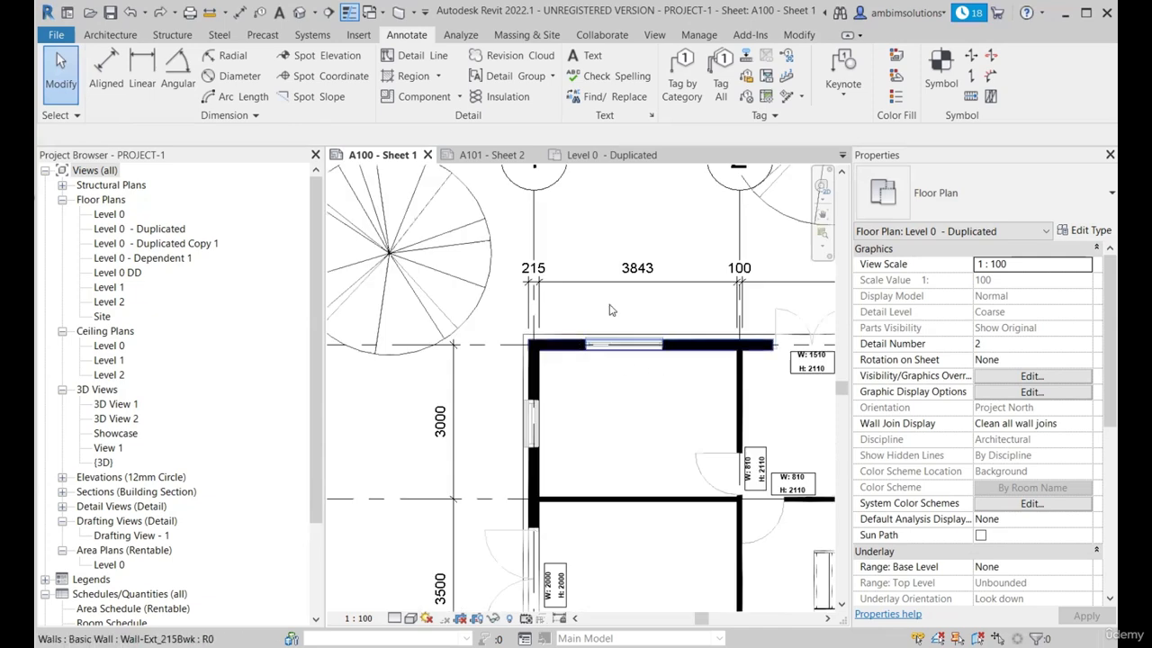
scroll(609, 310, "down", 3)
scroll(610, 310, "up", 3)
scroll(594, 374, "up", 2)
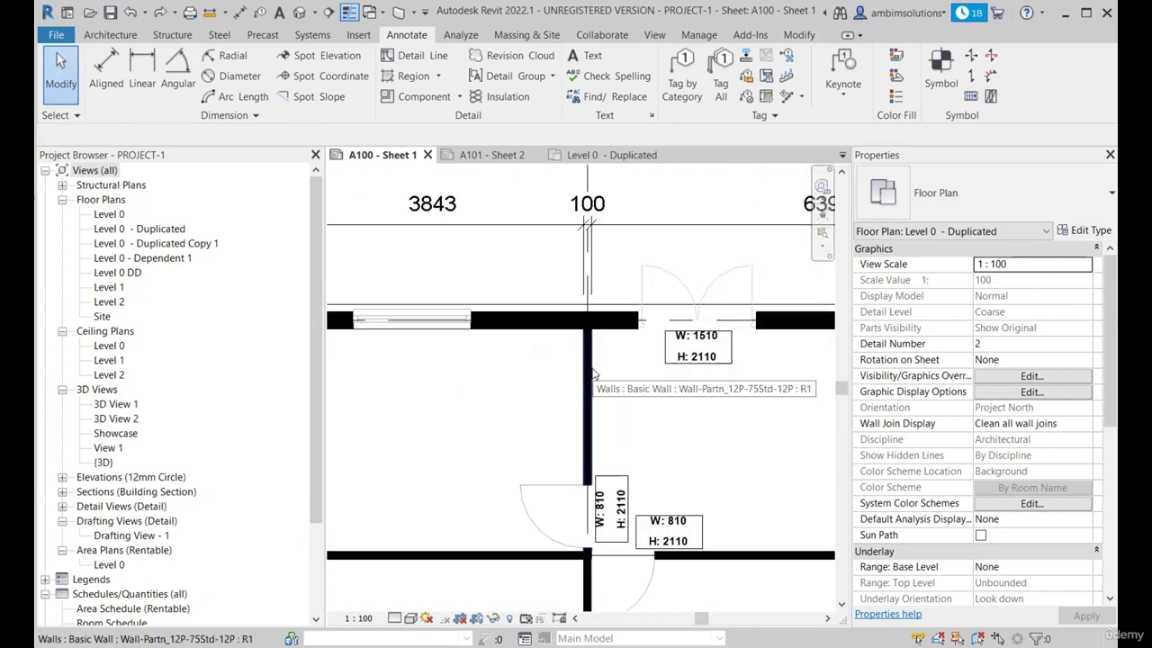
scroll(603, 387, "down", 3)
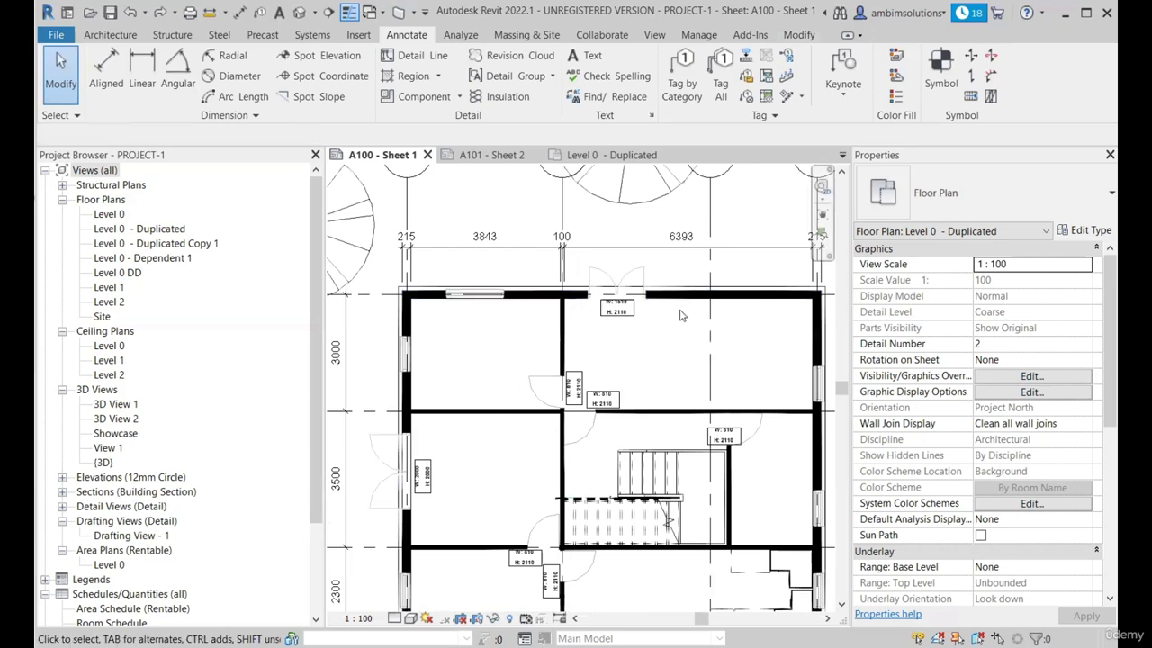
scroll(682, 315, "down", 3)
scroll(585, 311, "up", 3)
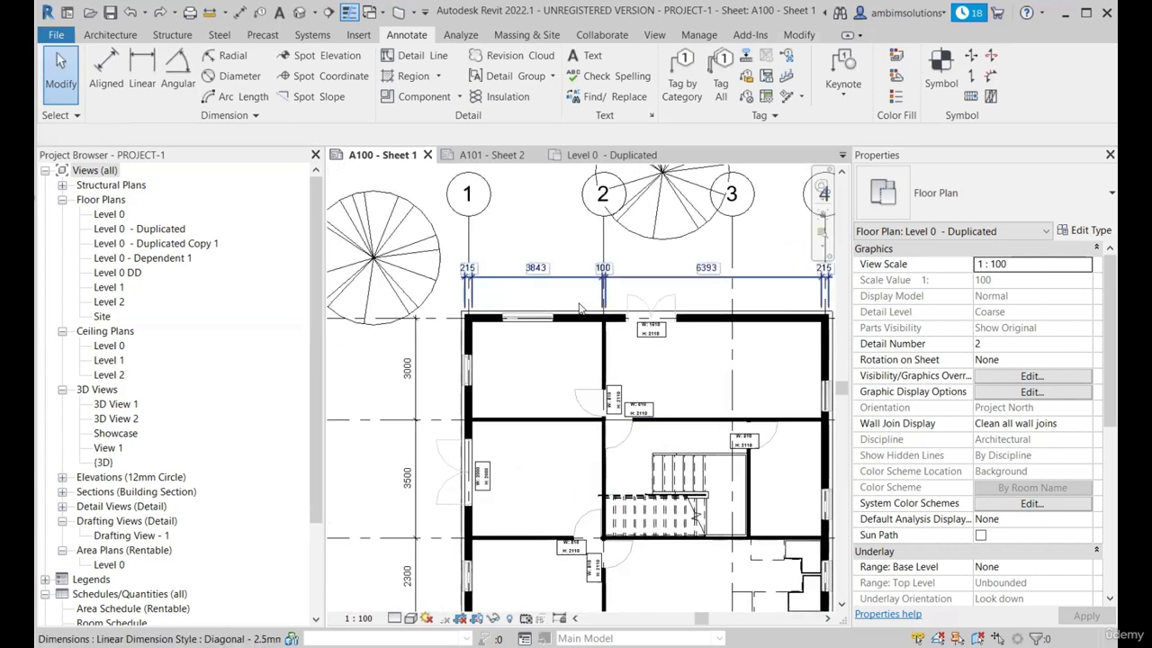
scroll(581, 309, "down", 3)
scroll(585, 315, "up", 4)
scroll(507, 379, "down", 2)
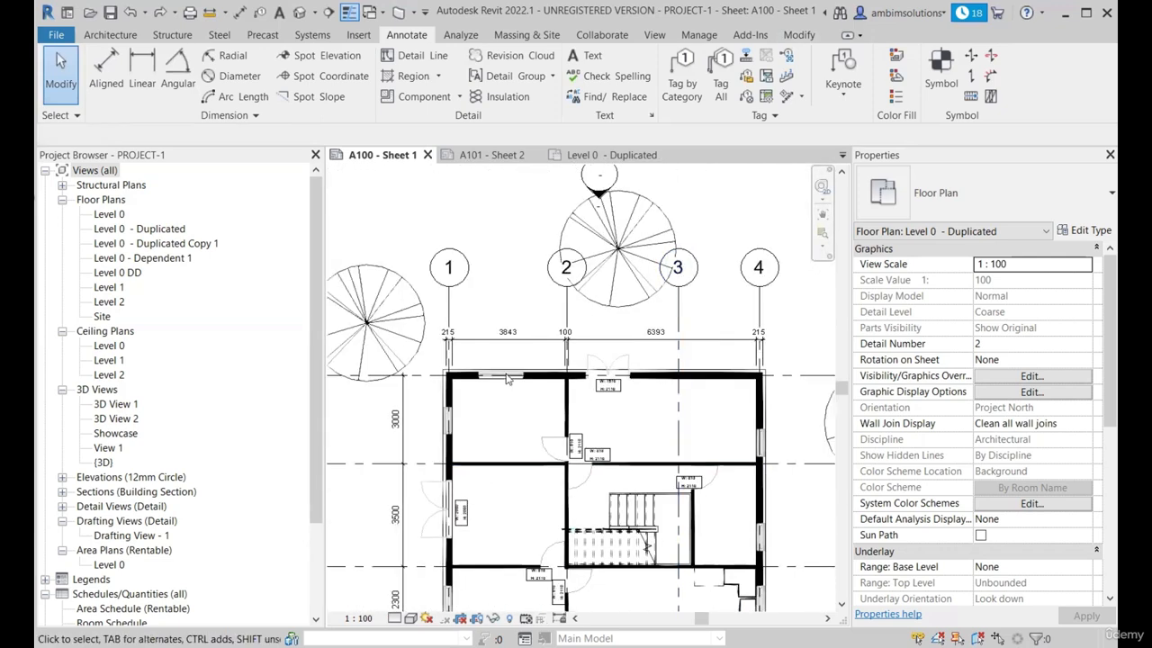
scroll(509, 383, "up", 5)
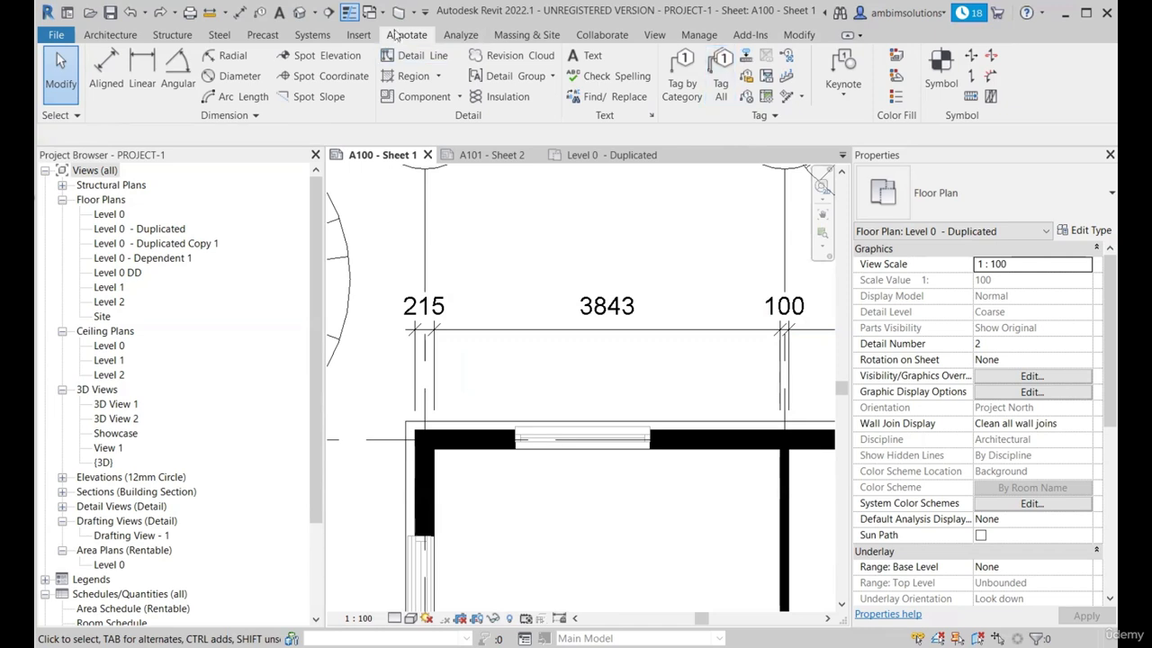
Use Tag All to tag every untagged window in the current view with Anno_Tag_Win : Number_only, horizontal and without leaders.
left_click(727, 89)
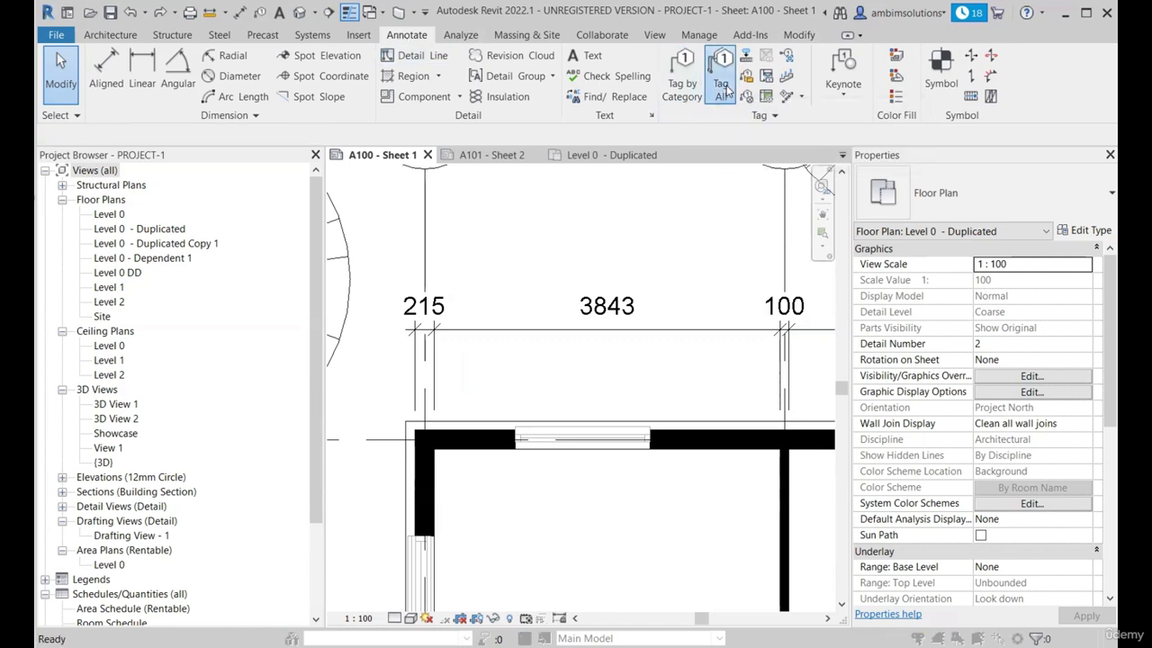
scroll(350, 371, "down", 1)
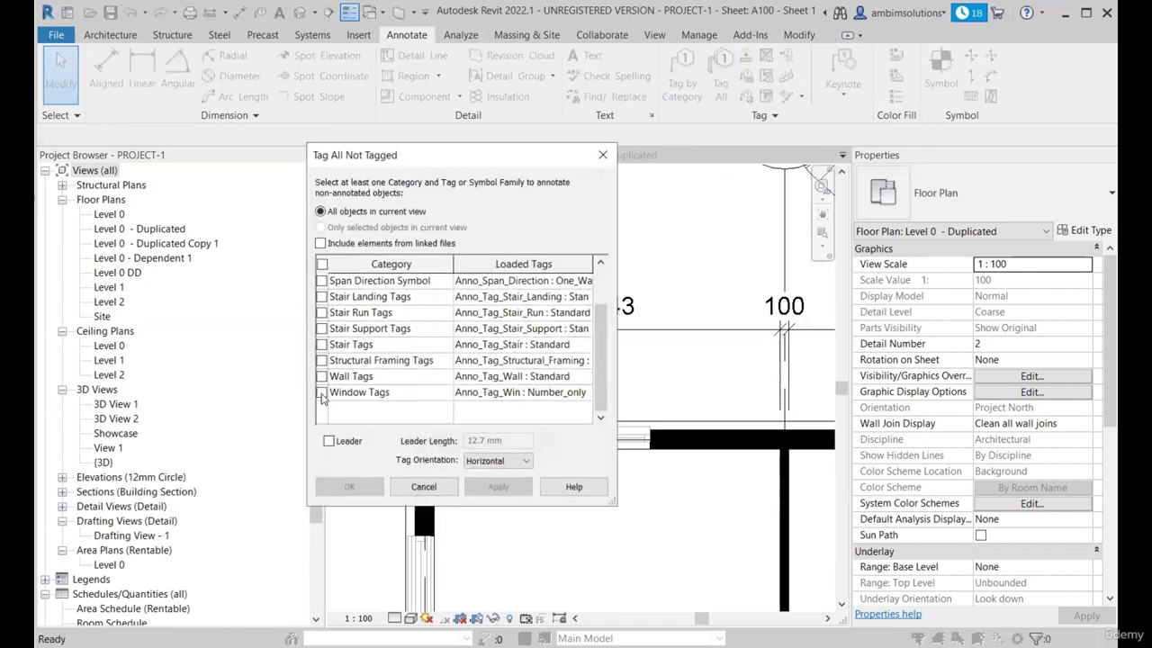
left_click(322, 394)
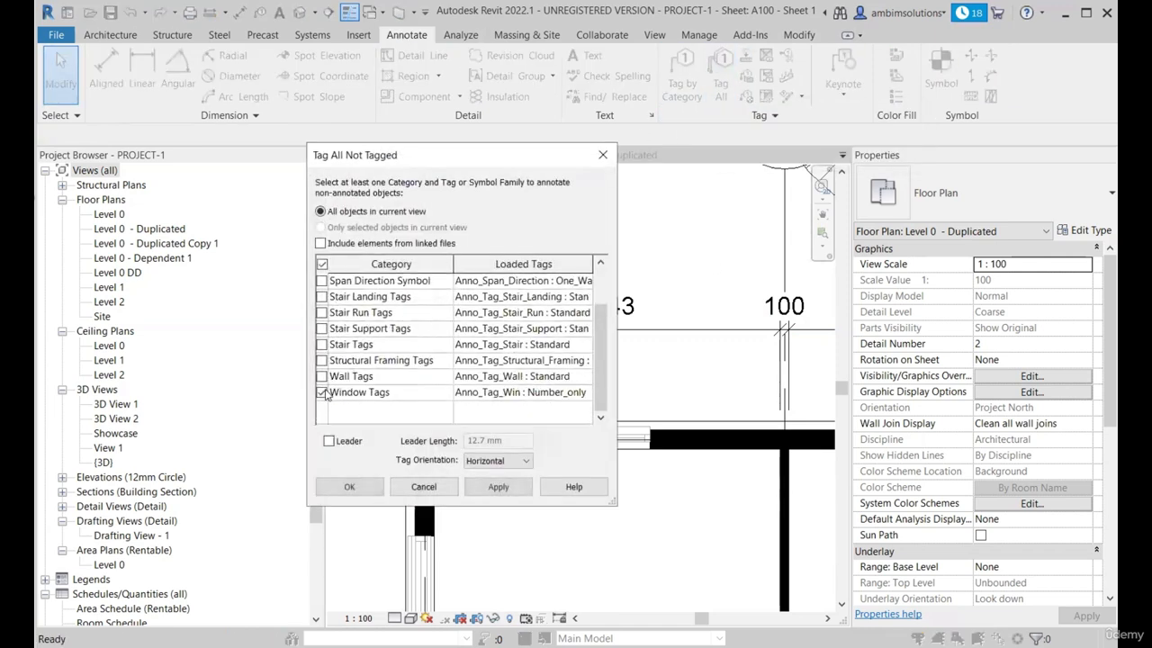
left_click(586, 393)
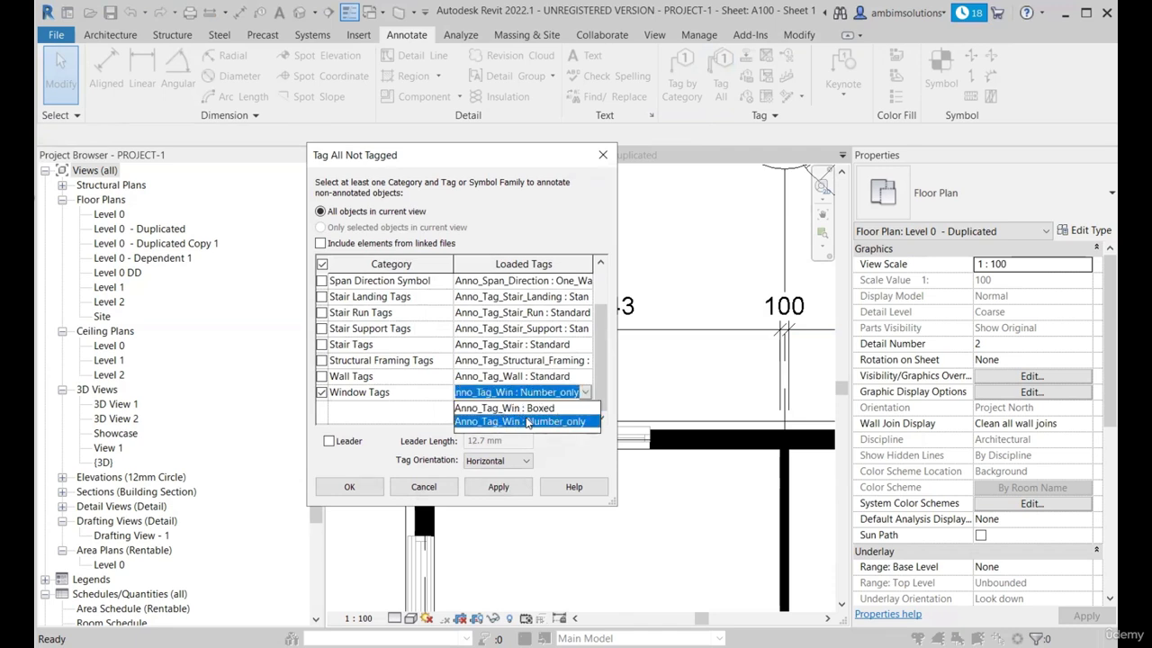
left_click(521, 423)
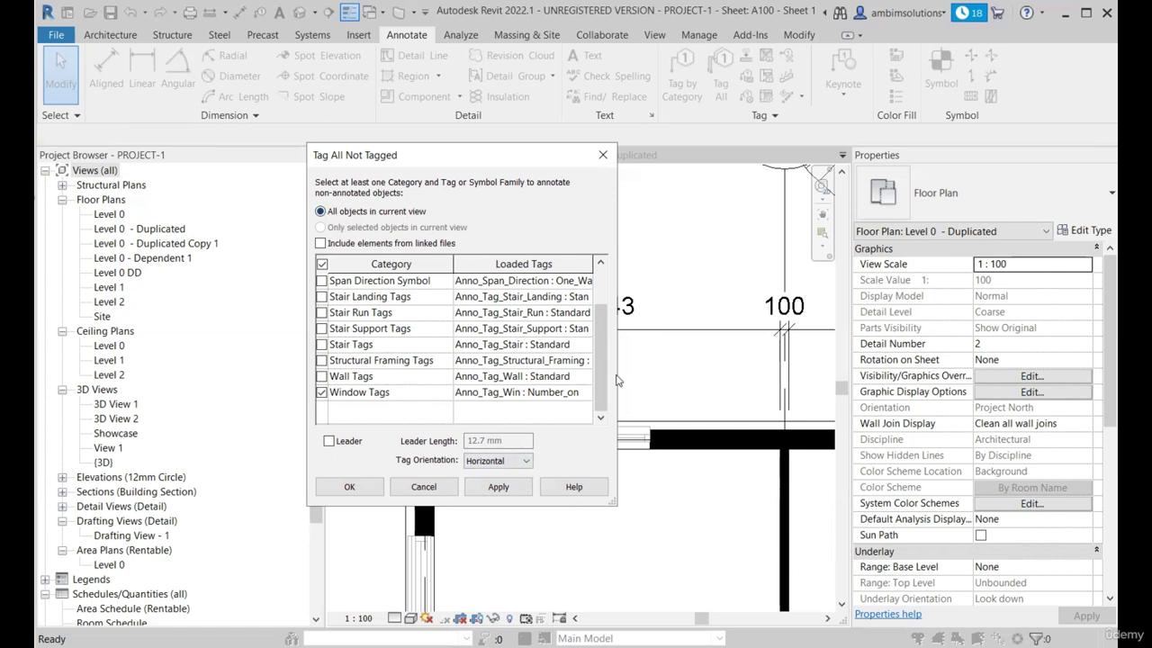
left_click_drag(455, 162, 510, 189)
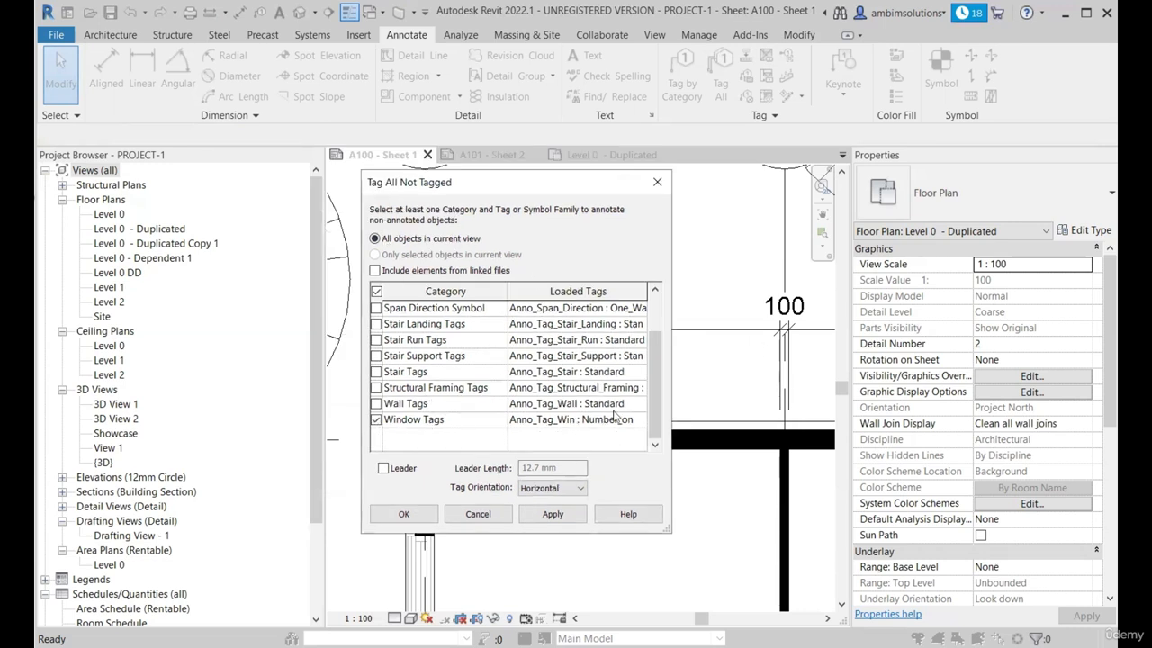
scroll(604, 420, "up", 1)
scroll(595, 432, "down", 1)
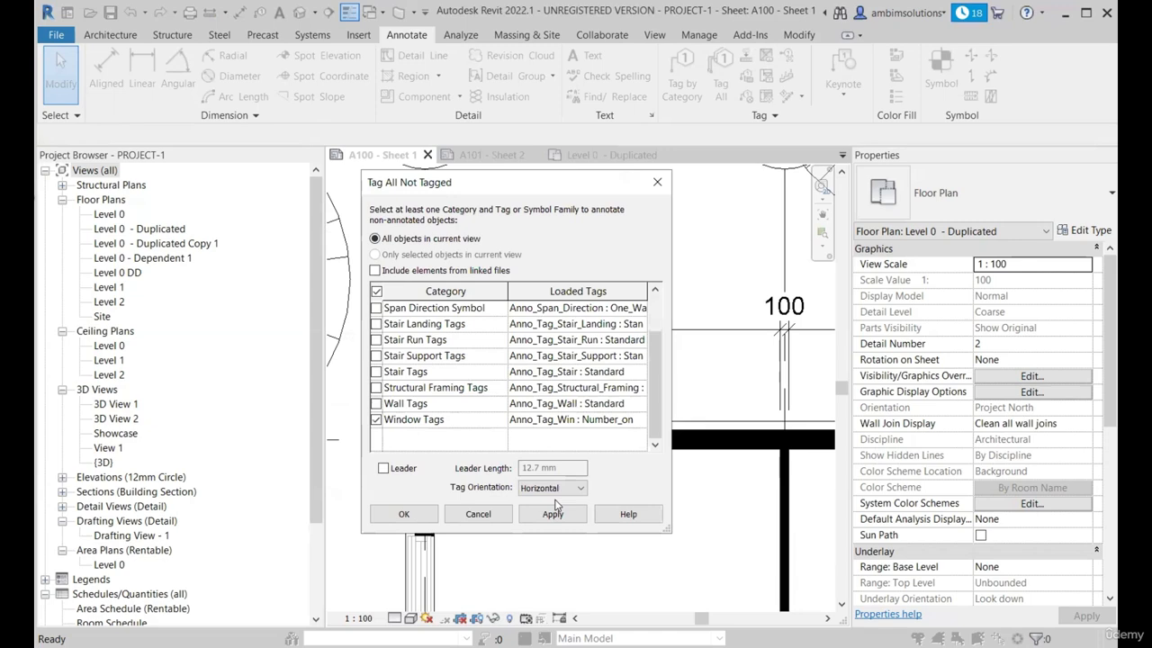
left_click(463, 515)
Examine the window number tags and boxed door size tags around the whole floor plan.
scroll(470, 335, "up", 3)
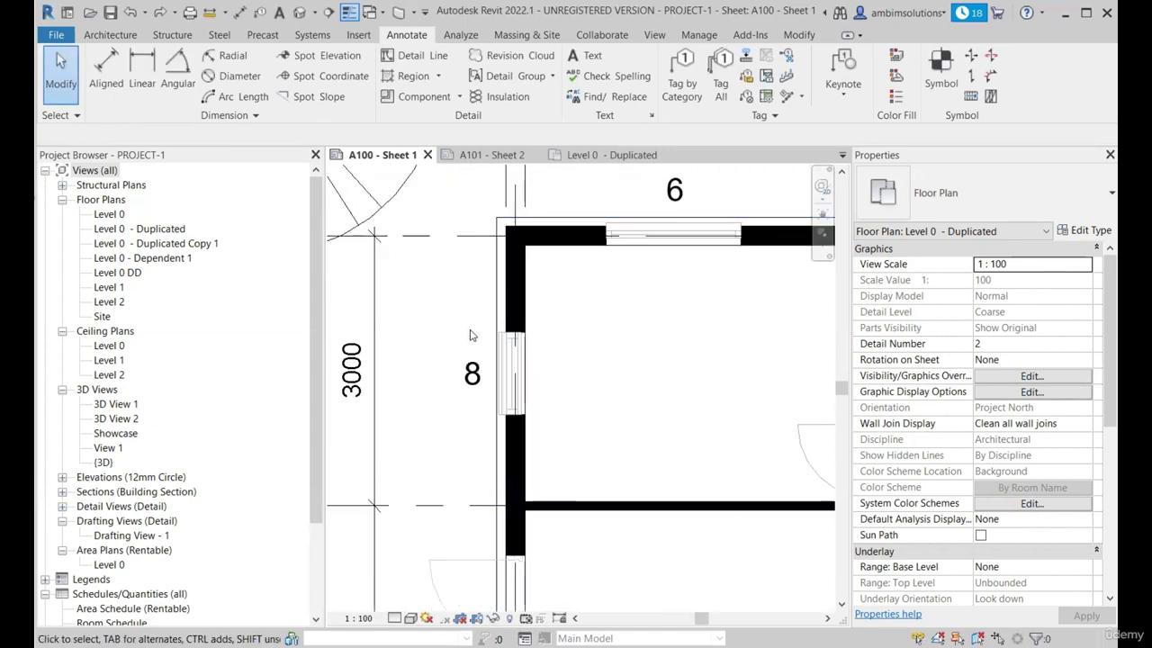
scroll(470, 335, "down", 5)
scroll(489, 500, "up", 3)
middle_click_drag(788, 605, 532, 519)
scroll(531, 519, "down", 3)
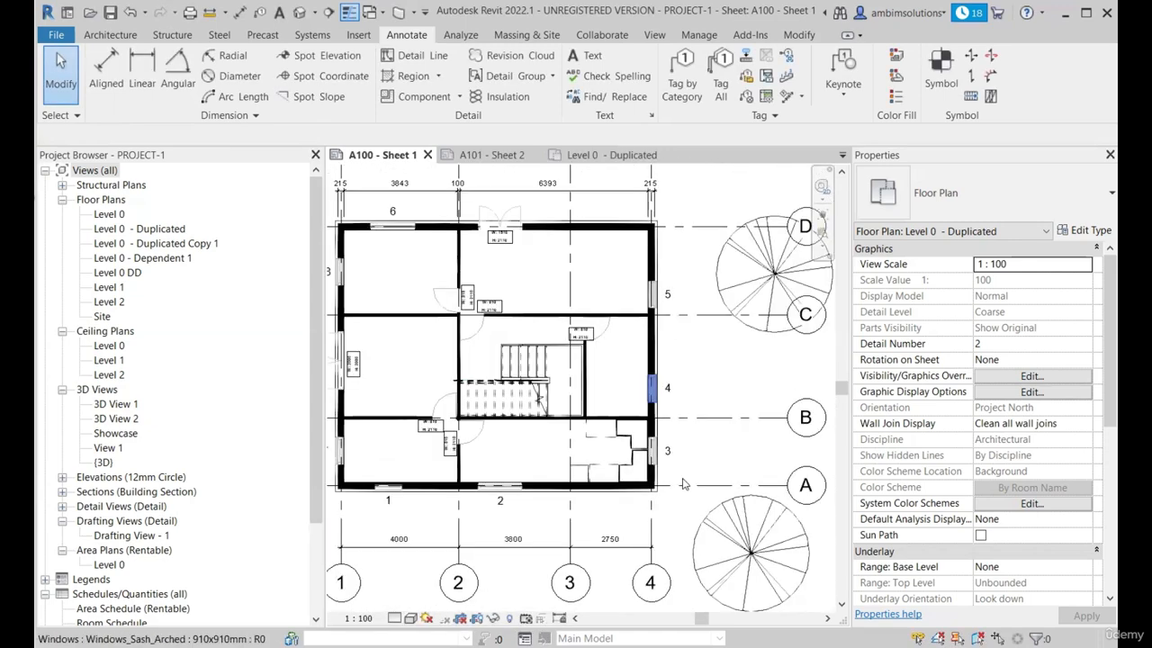
scroll(682, 484, "down", 2)
scroll(543, 351, "up", 3)
scroll(625, 337, "up", 3)
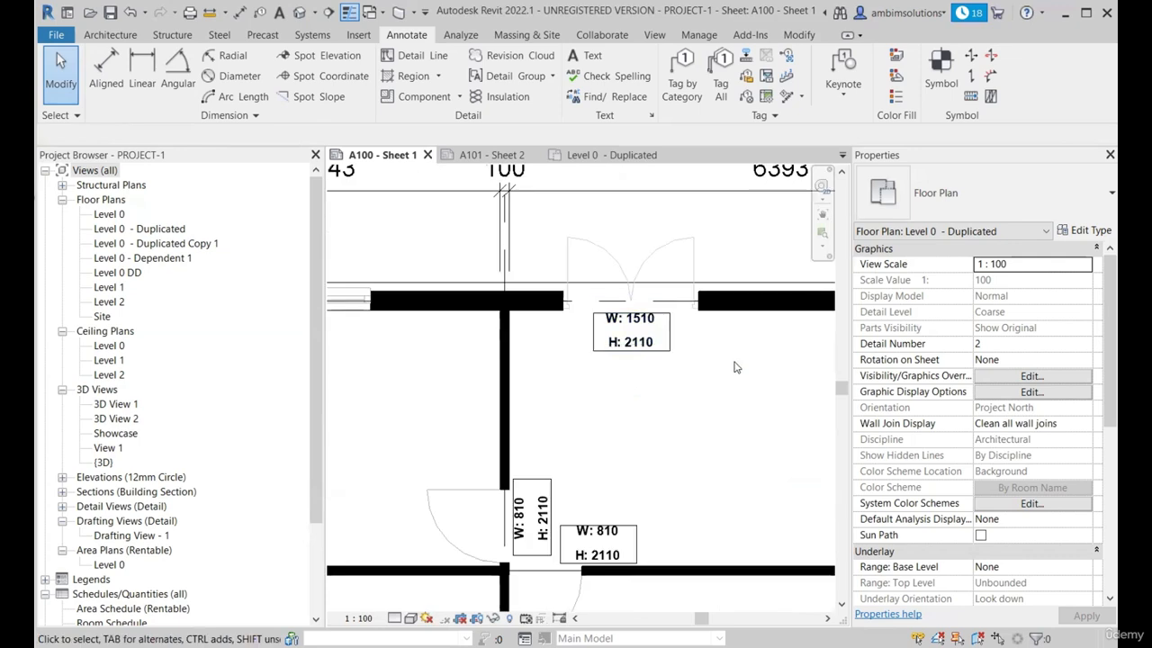
scroll(602, 304, "down", 3)
middle_click_drag(505, 393, 527, 427)
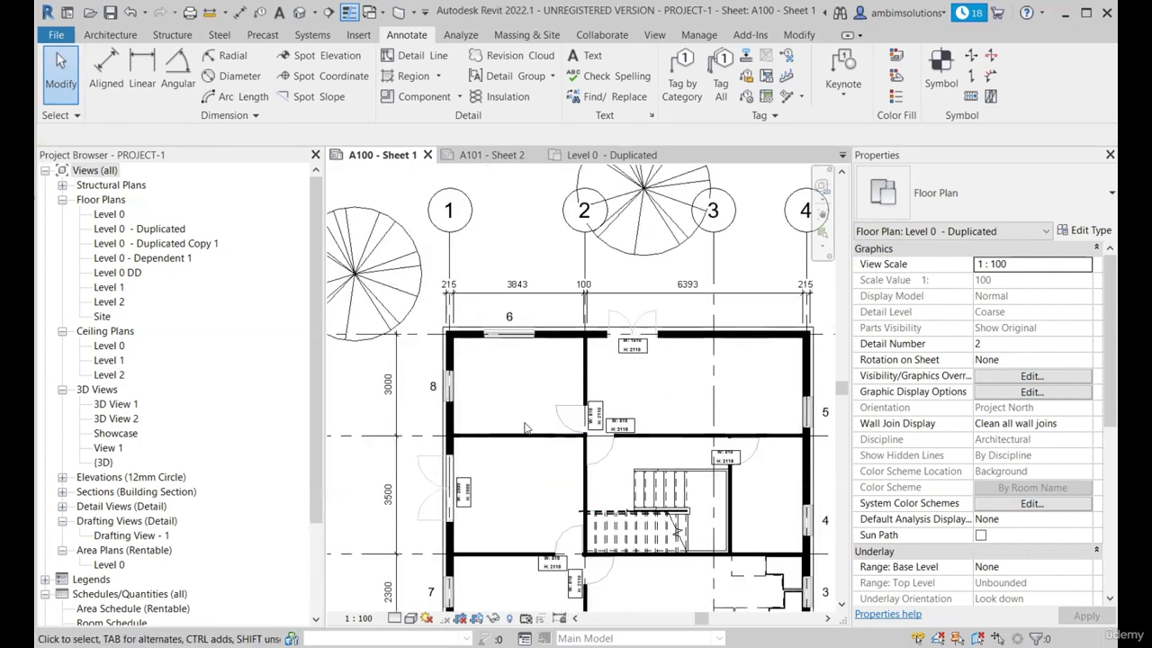
scroll(527, 428, "up", 2)
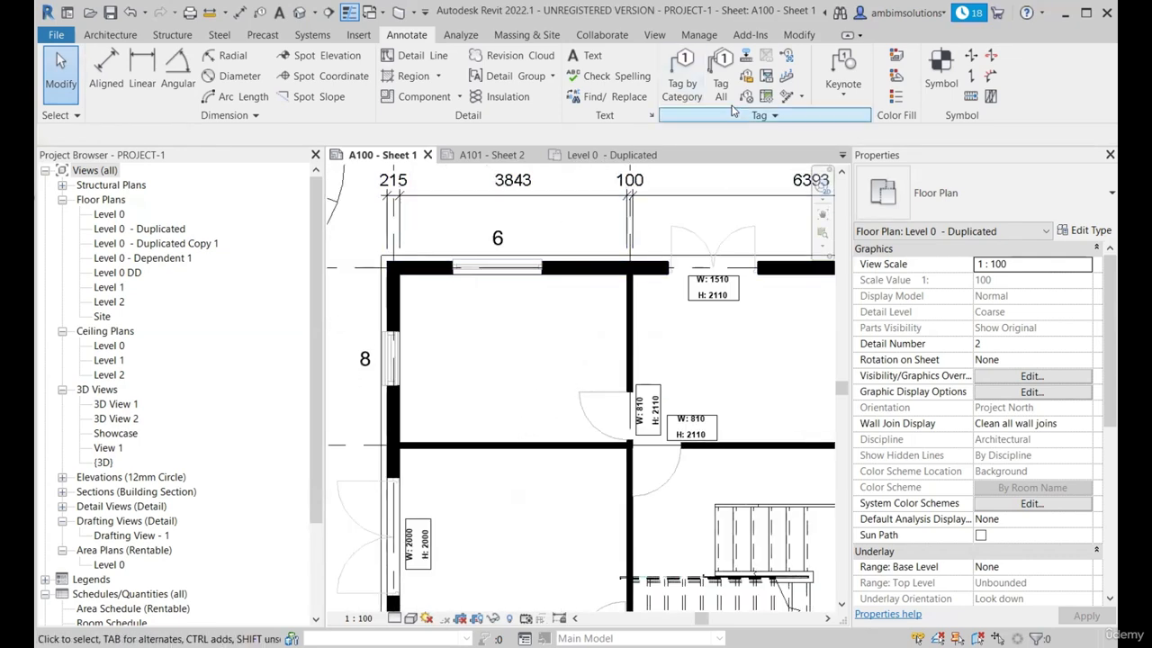
Try to tag all walls in the current view with Anno_Tag_Wall : Standard, horizontal and without leaders.
left_click(722, 77)
scroll(428, 411, "down", 1)
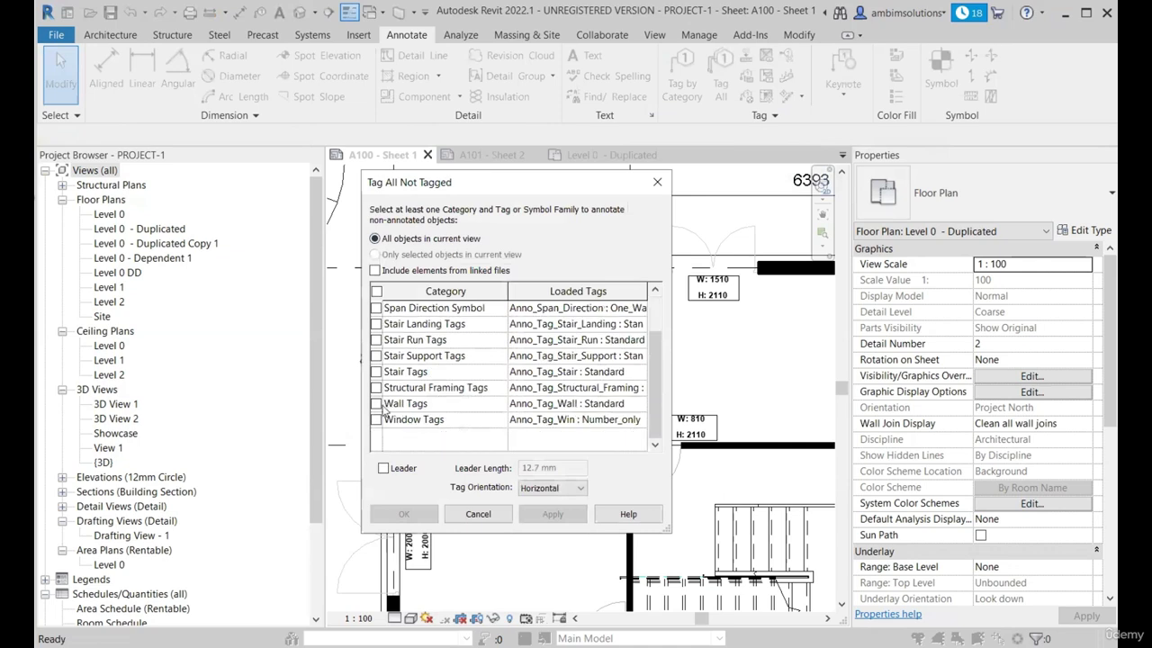
left_click(377, 404)
left_click(637, 404)
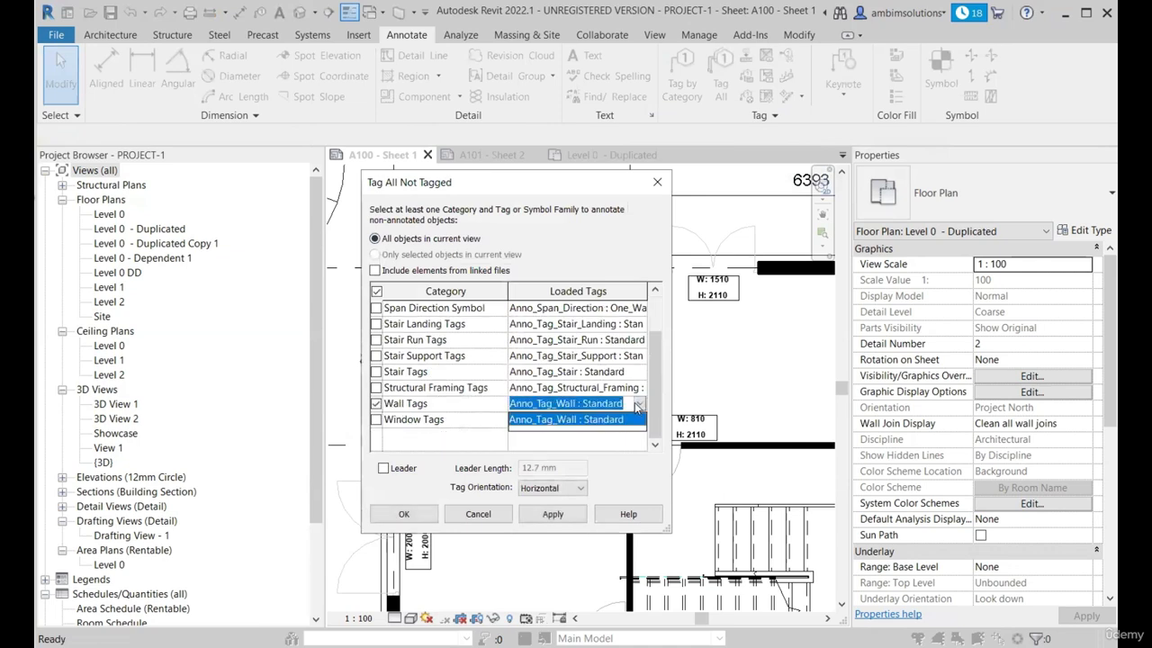
left_click(583, 423)
left_click(552, 514)
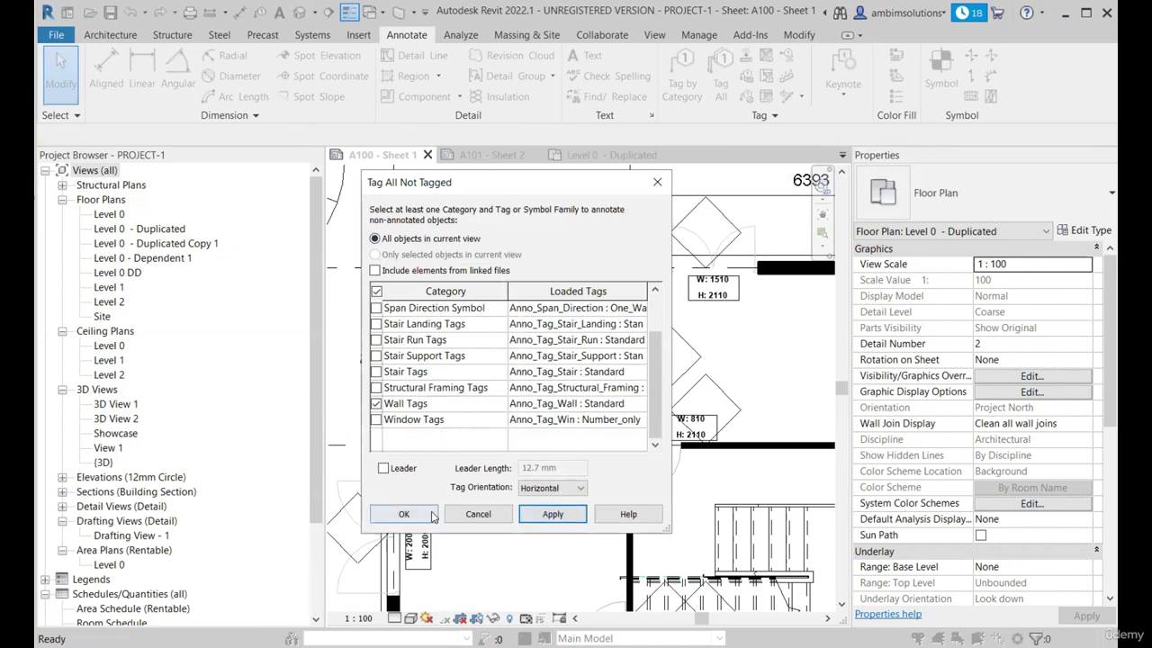
left_click(404, 514)
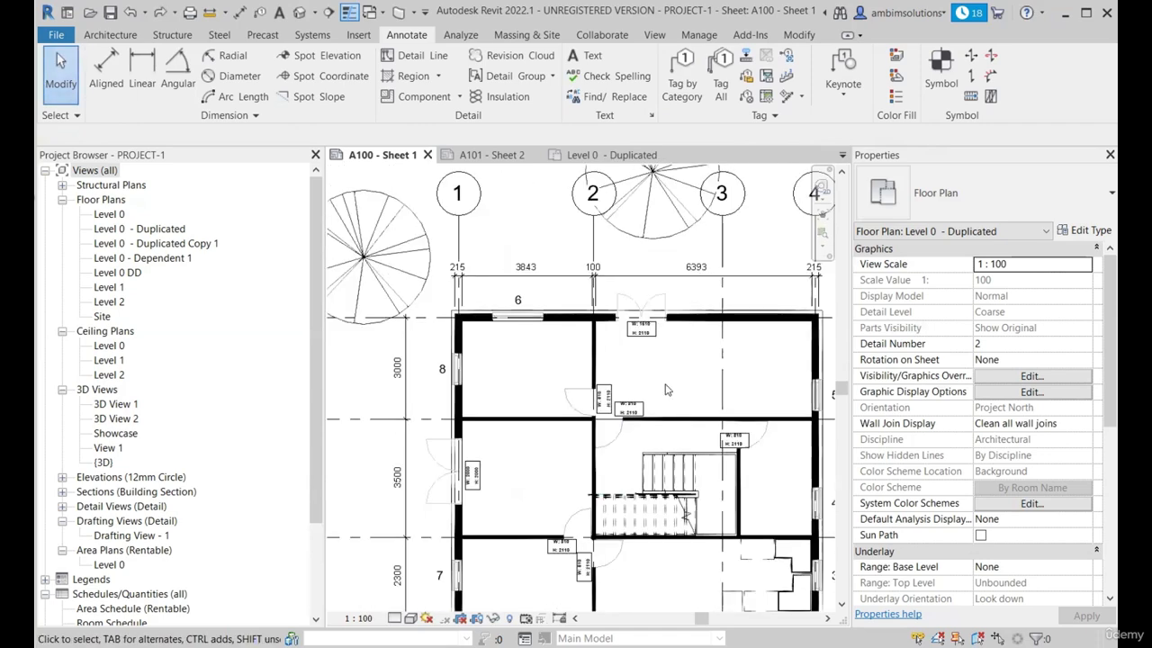
Tag by category the horizontal interior wall below the double-door room, with an attached-end leader and horizontal orientation.
key("t")
key("g")
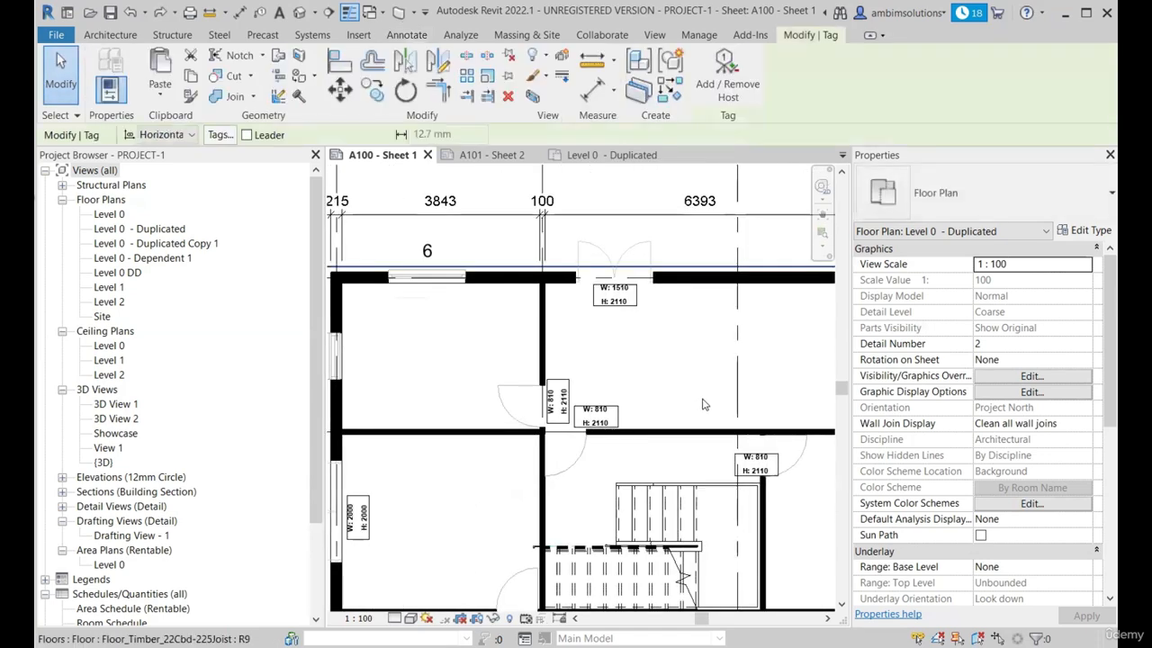
scroll(751, 398, "down", 1)
scroll(751, 399, "up", 2)
left_click(247, 134)
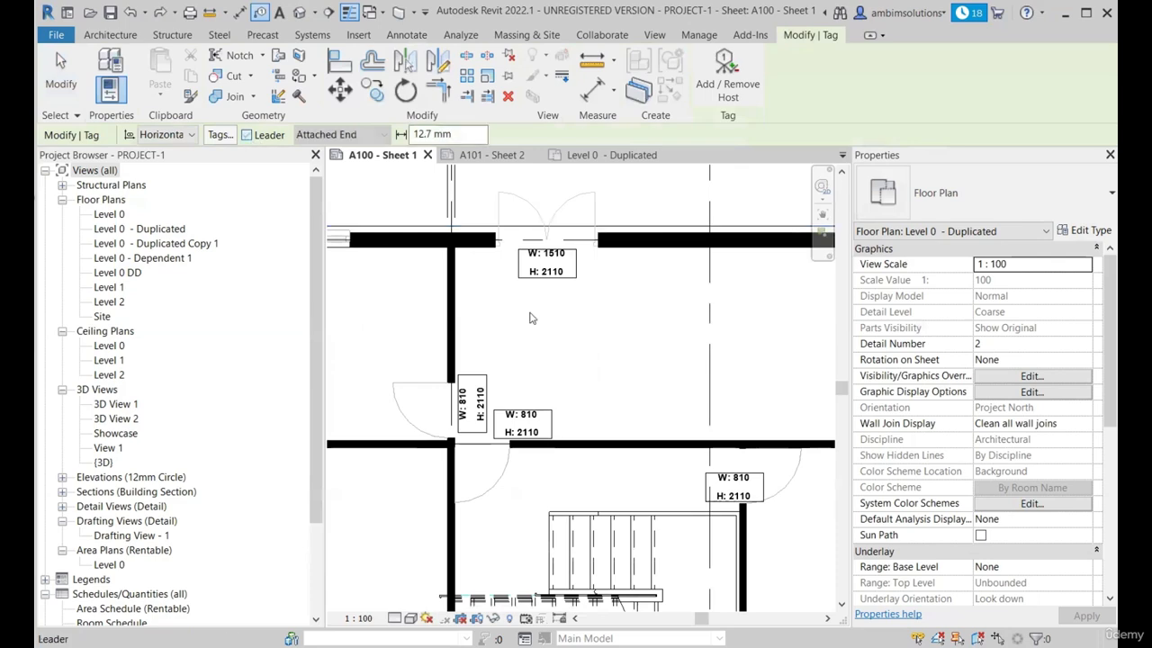
scroll(637, 417, "up", 2)
left_click(639, 464)
key("Escape")
scroll(661, 332, "down", 2)
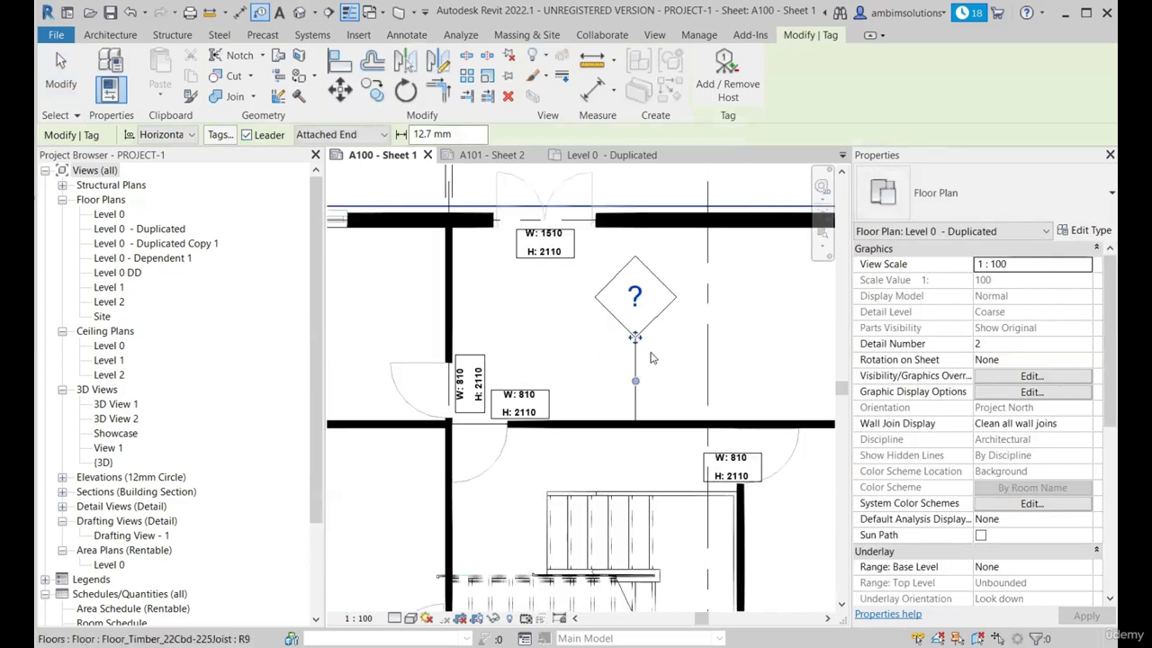
Open the Anno_Tag_Wall family of the placed wall tag for editing.
left_click(641, 311)
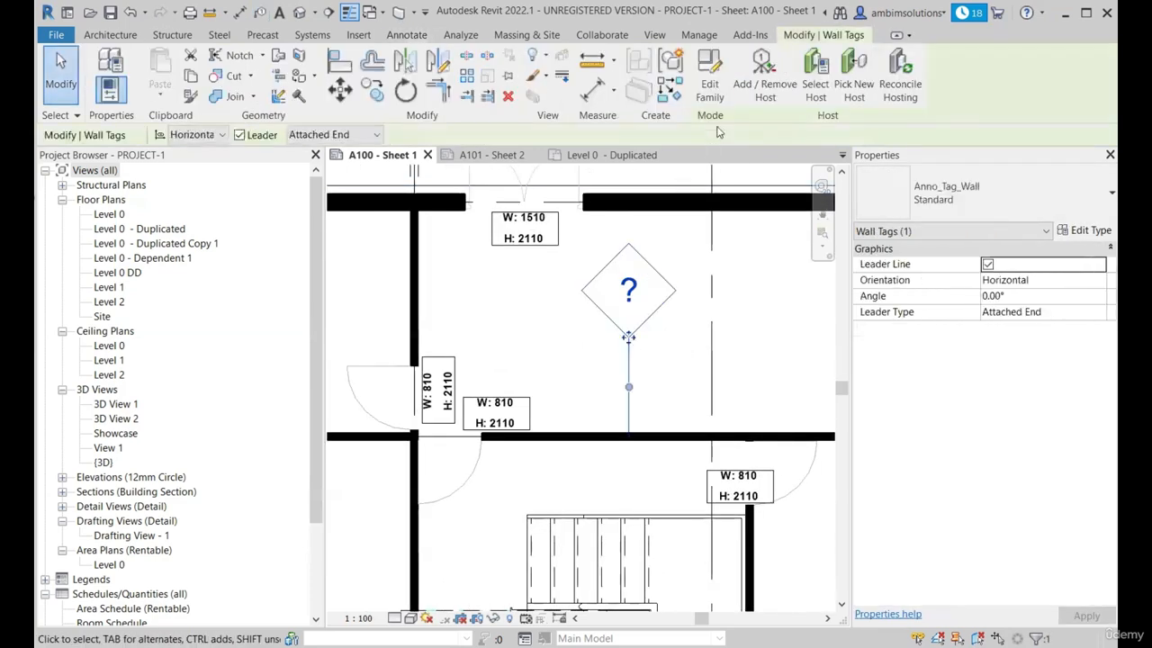
scroll(628, 337, "down", 1)
scroll(675, 280, "up", 1)
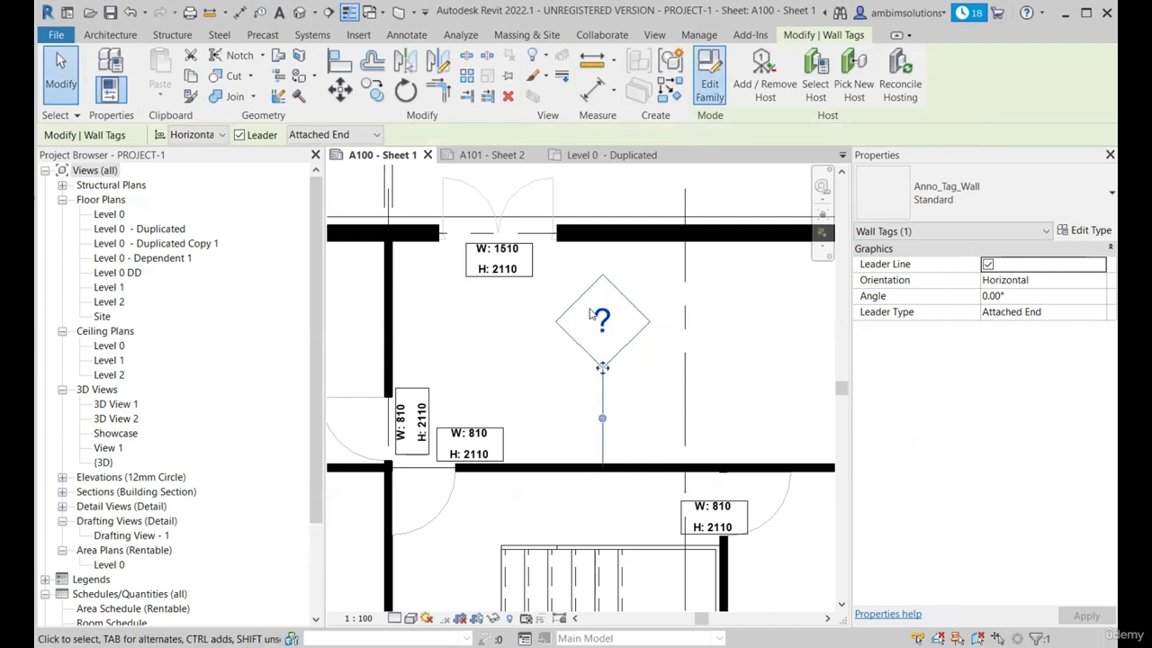
double_click(590, 314)
Edit the tag's label, replacing the Type Mark parameter with Width.
left_click(603, 378)
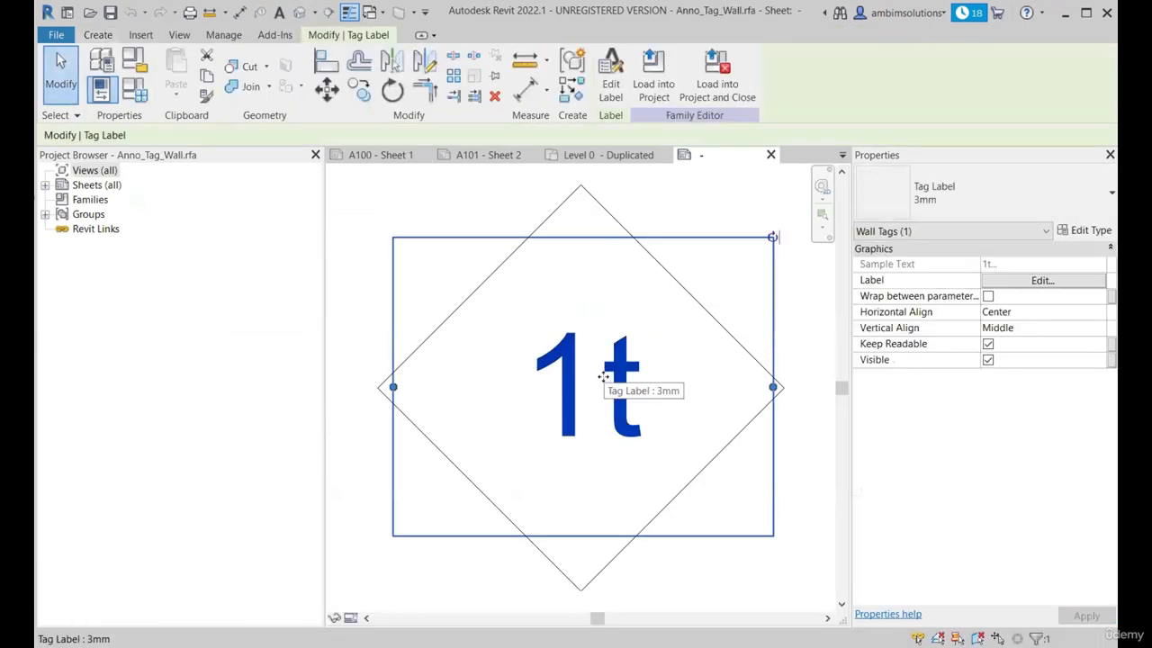
left_click(610, 77)
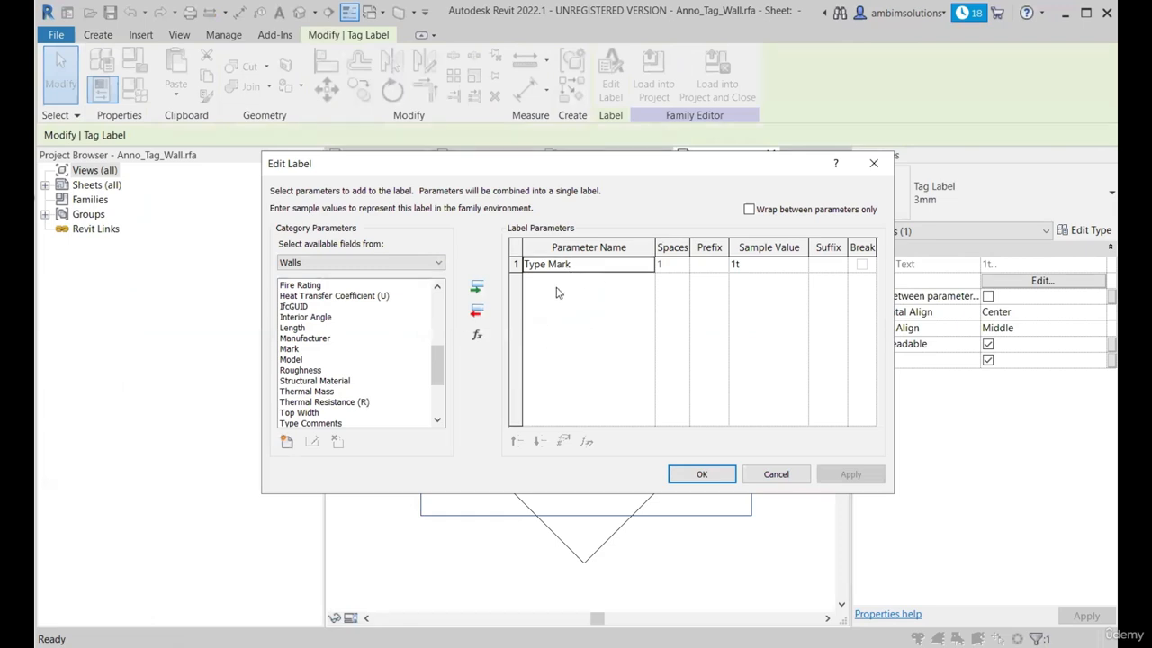
left_click(478, 312)
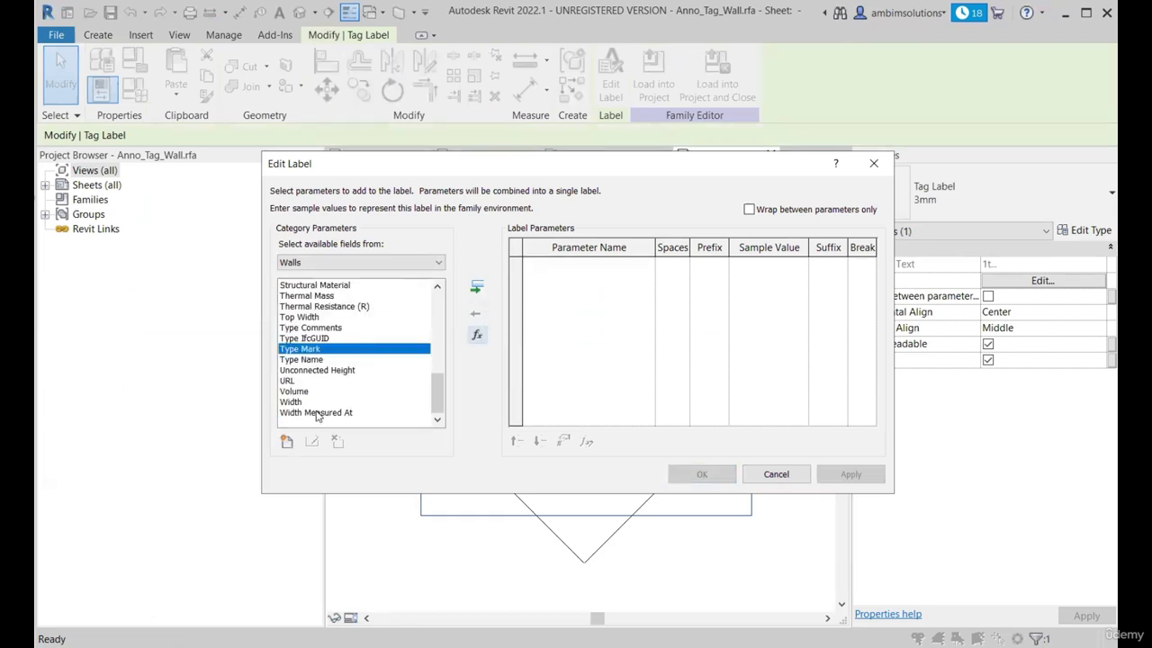
left_click(289, 402)
left_click(475, 290)
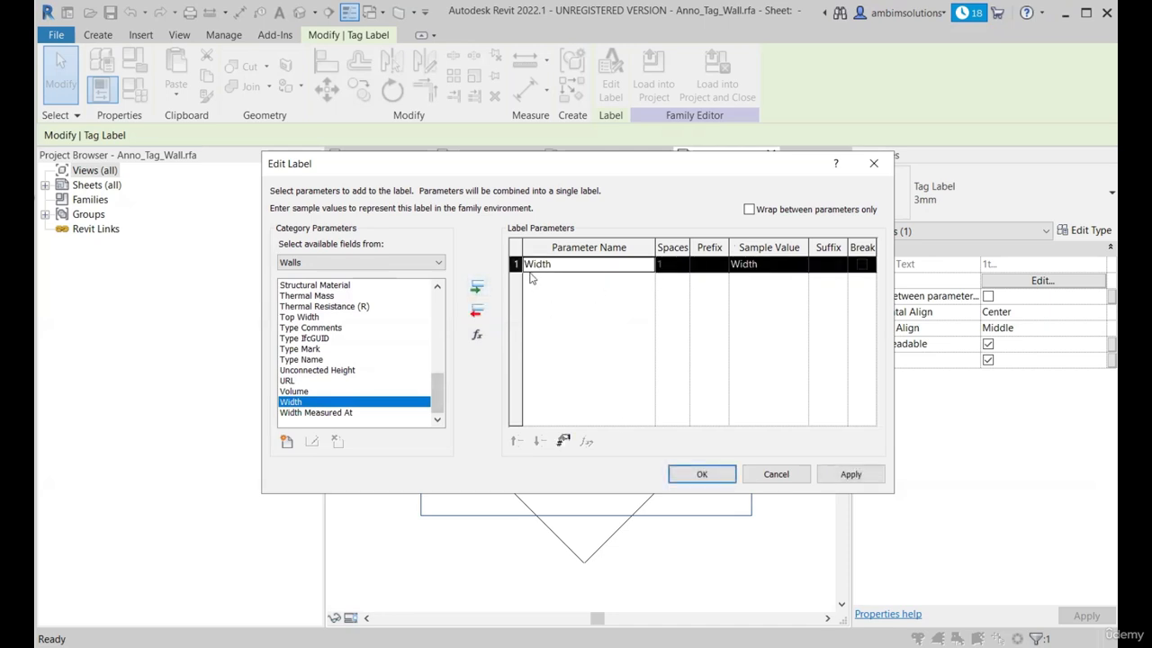
Override the project settings in the Width parameter's format, round it to 0 decimal places, and accept the label changes.
left_click(563, 441)
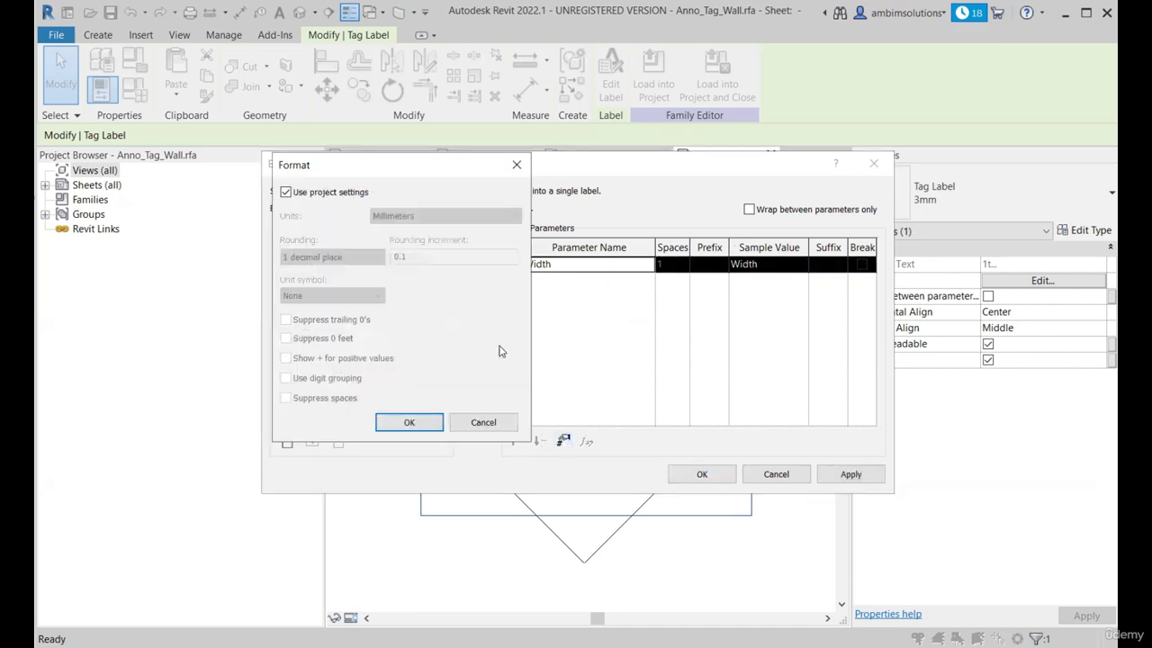
left_click(287, 192)
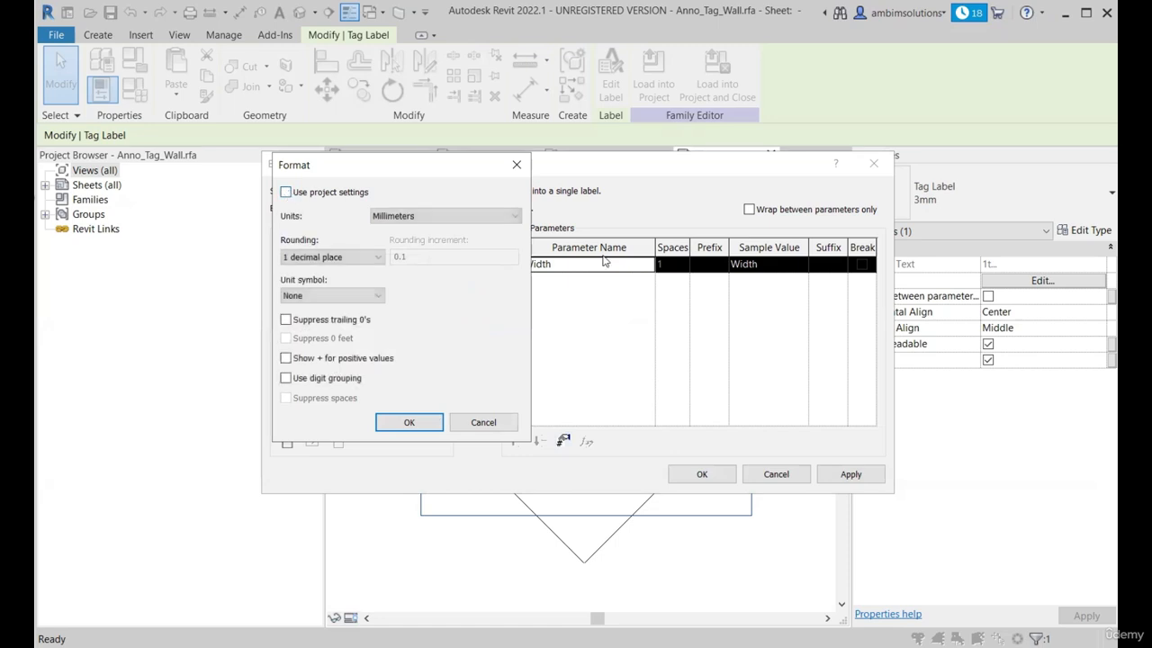
left_click(352, 259)
left_click(329, 311)
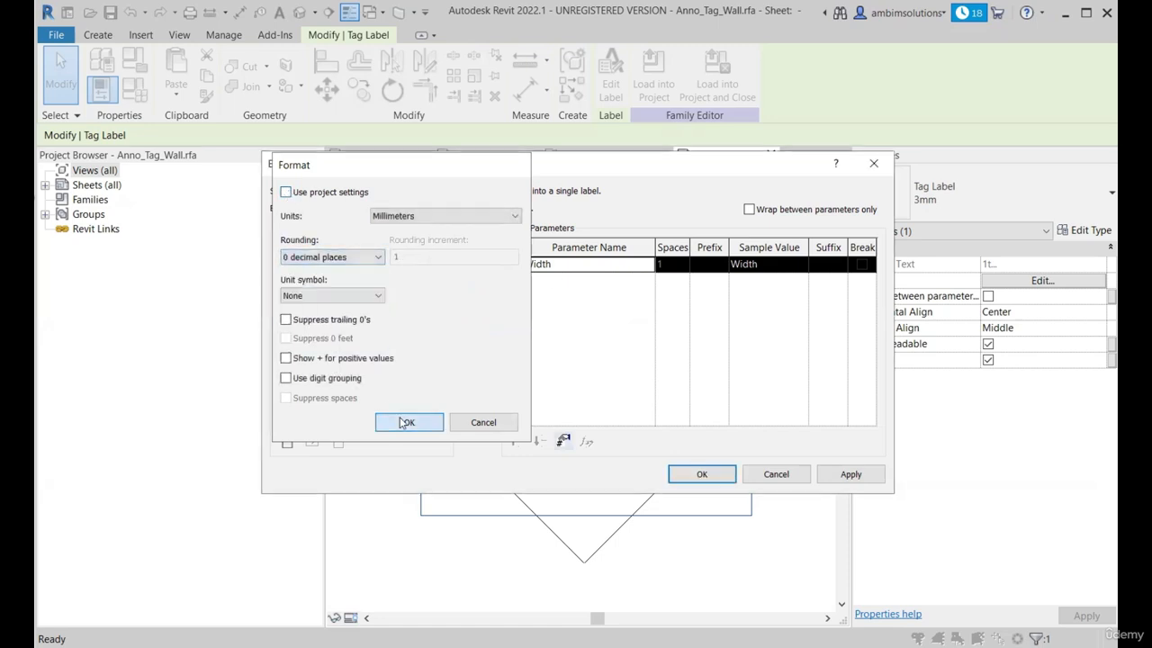
left_click(409, 423)
left_click(694, 480)
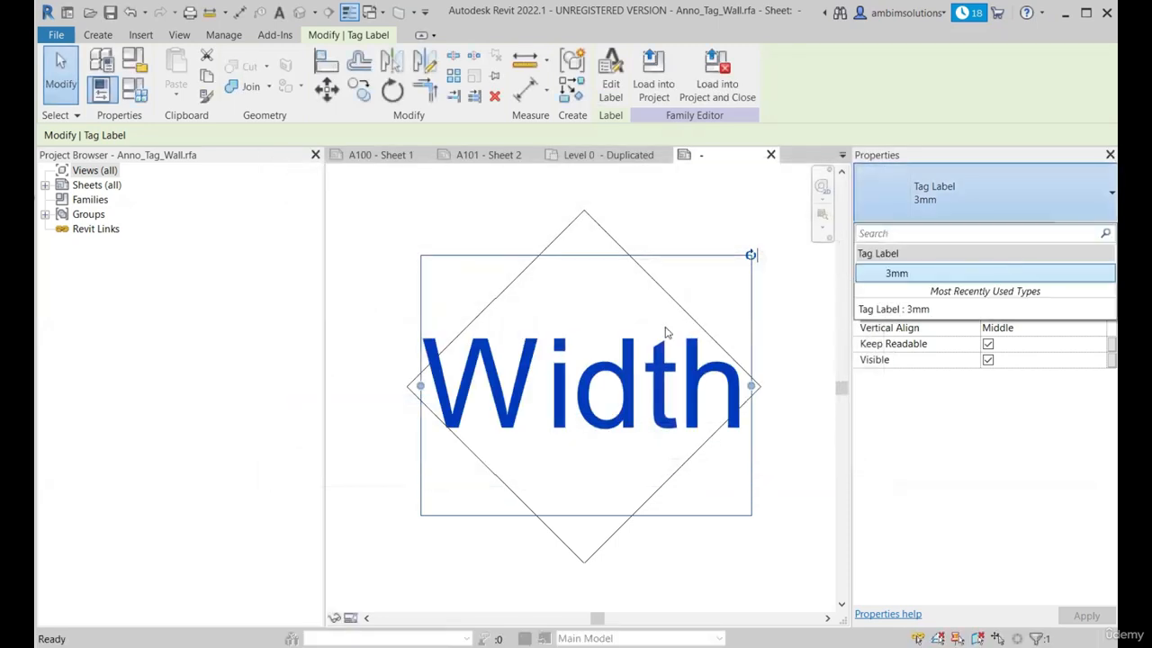
Duplicate the label's 3mm type as 1mm and set its text size to 1 mm.
left_click(658, 221)
left_click(684, 351)
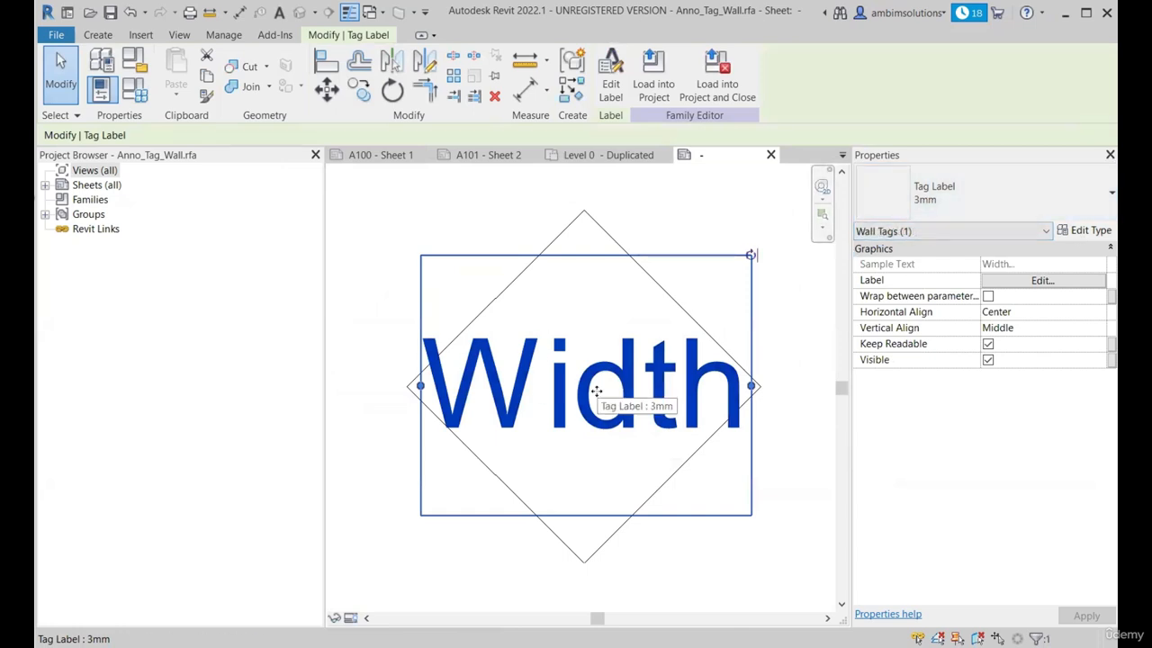
left_click(1086, 232)
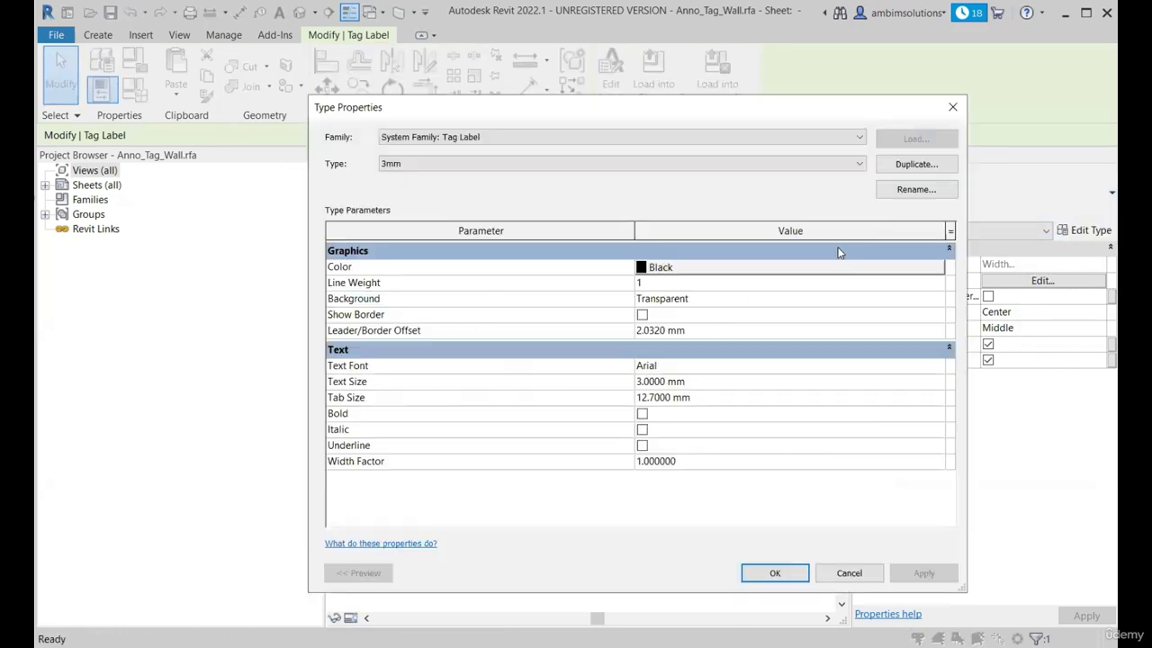
left_click(918, 164)
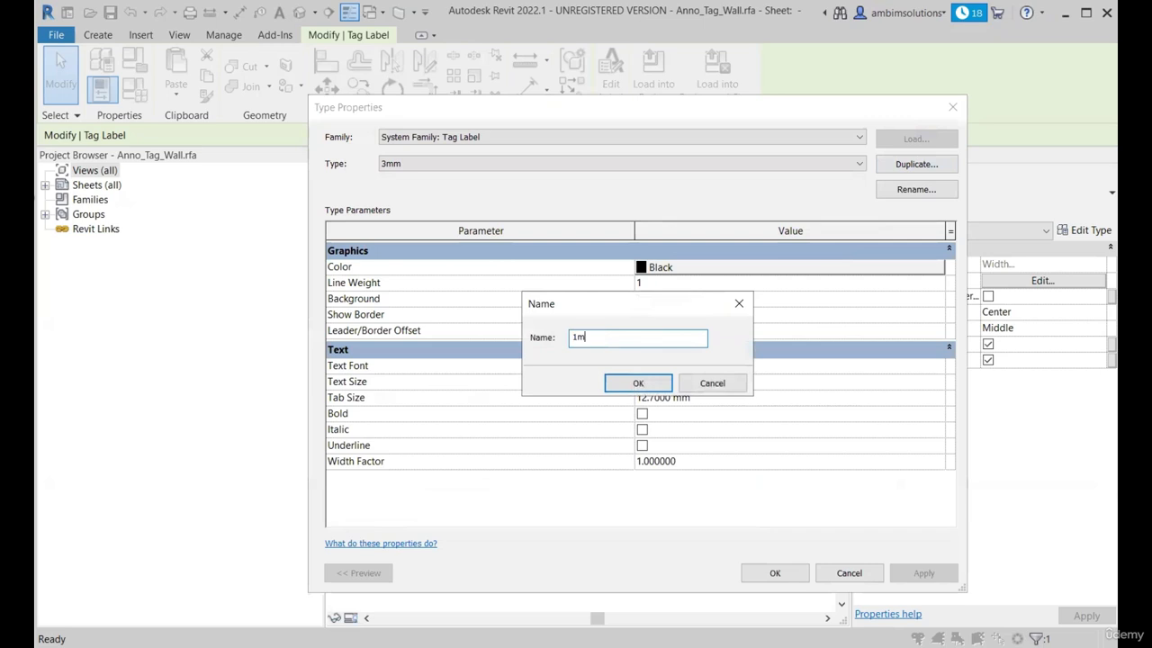
left_click(641, 384)
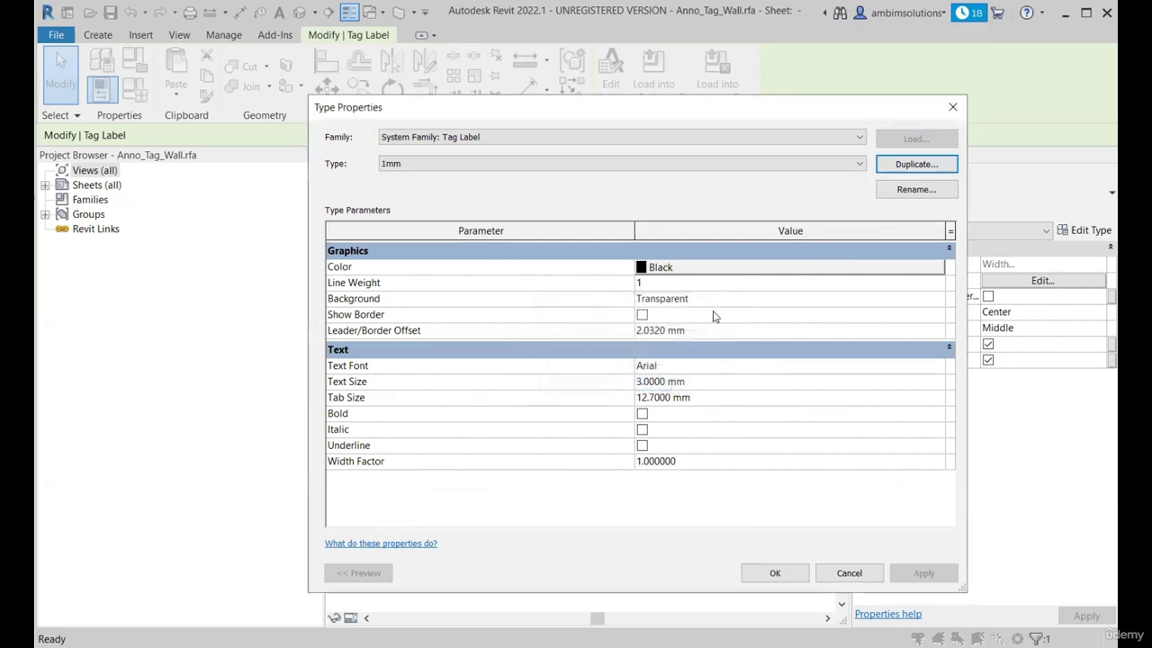
left_click(707, 382)
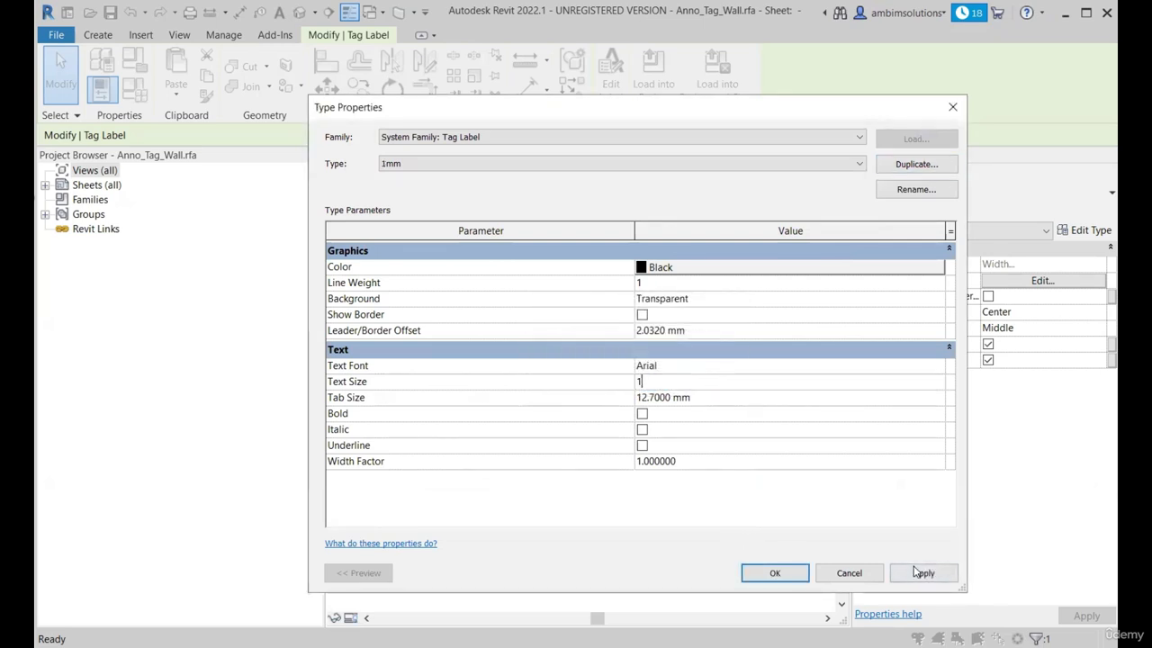
left_click(919, 573)
left_click(775, 575)
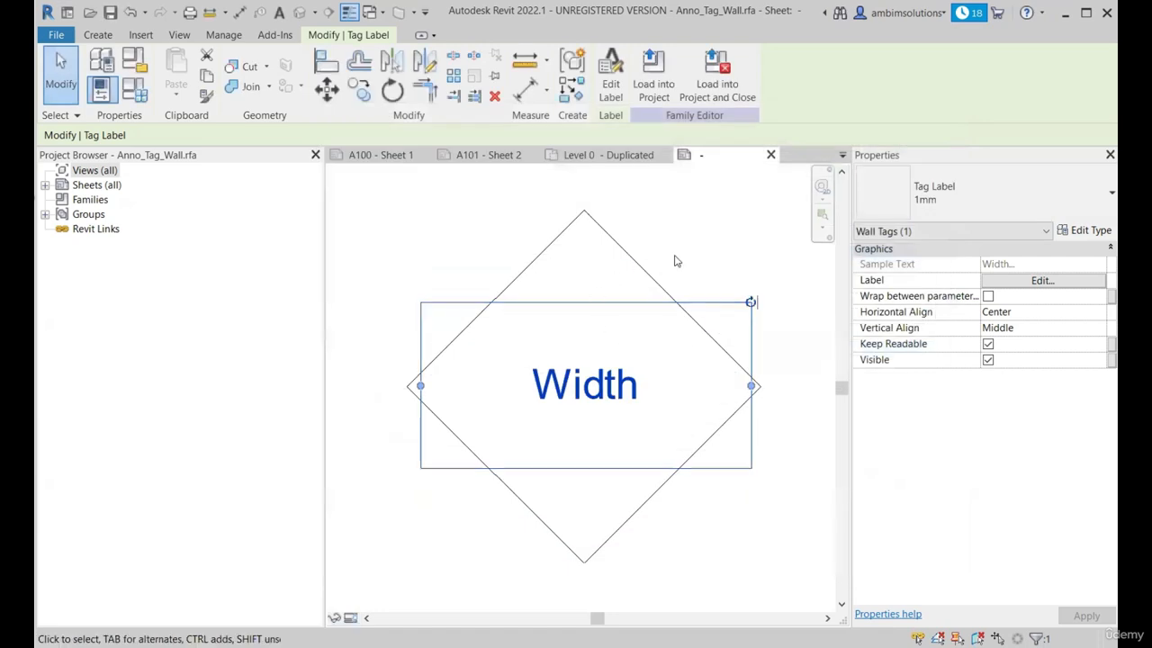
Delete the four diamond outline lines around the Width label in the wall tag family.
left_click(677, 256)
left_click(660, 289)
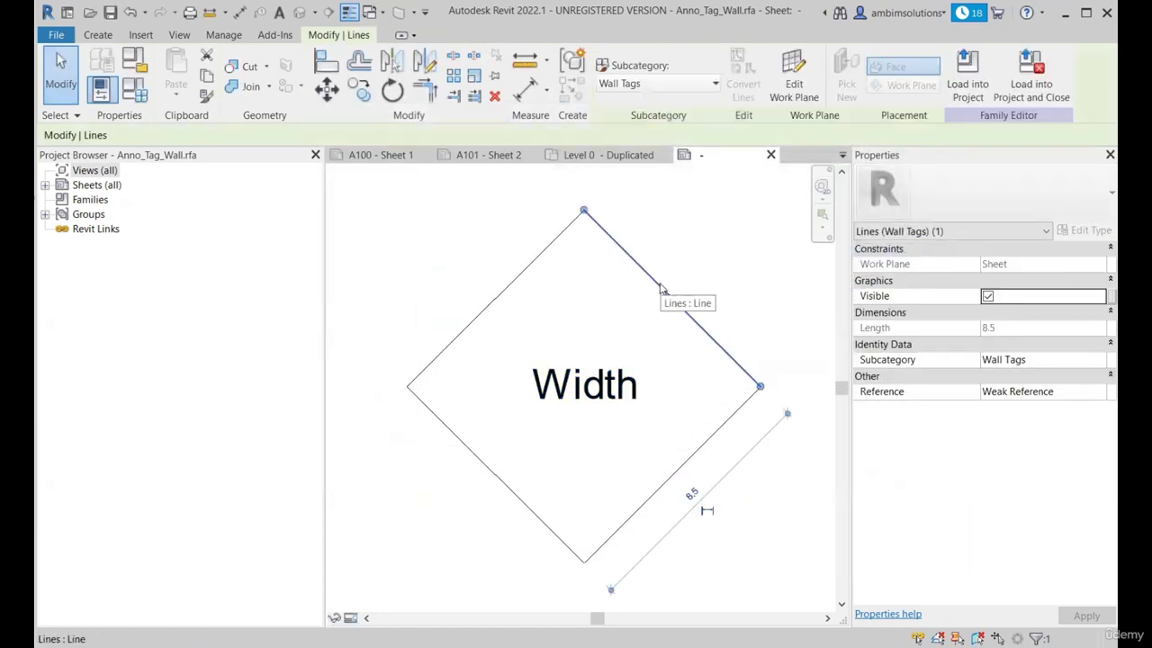
key("Delete")
left_click(707, 432)
key("Delete")
left_click(507, 483)
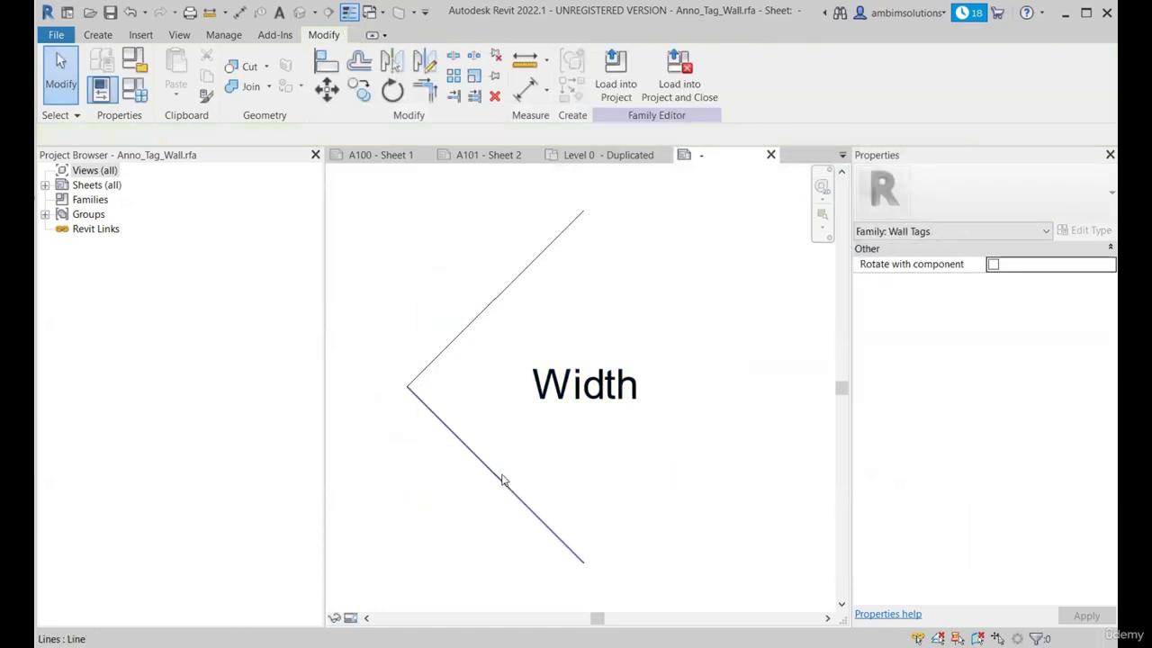
key("Delete")
left_click(459, 346)
key("Delete")
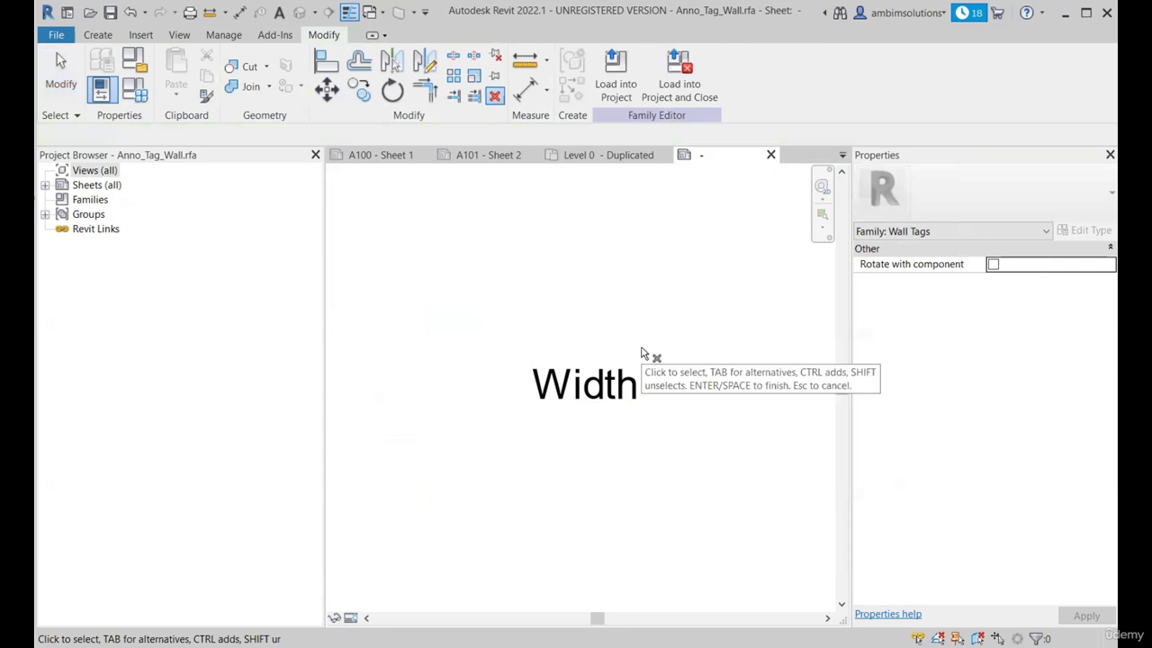
Load the wall tag family into the project and close it, overwriting the existing version and its parameter values.
left_click(677, 74)
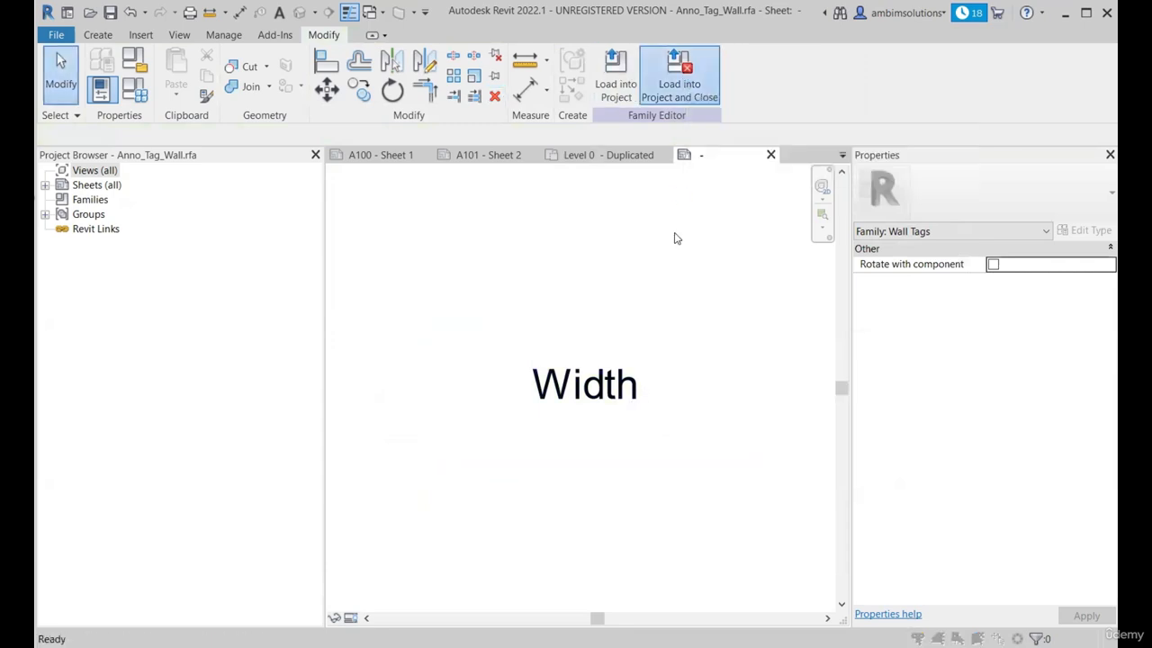
left_click(708, 343)
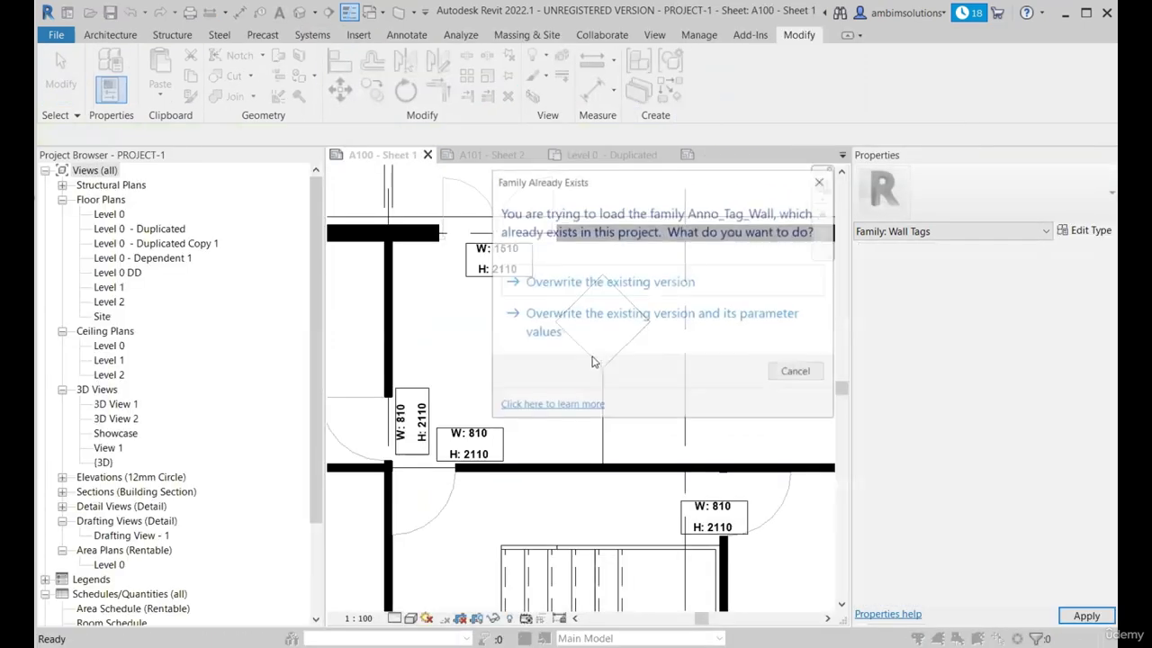
scroll(603, 358, "up", 2)
Delete the manually placed wall tag and its leader from the room below the double door.
left_click(607, 319)
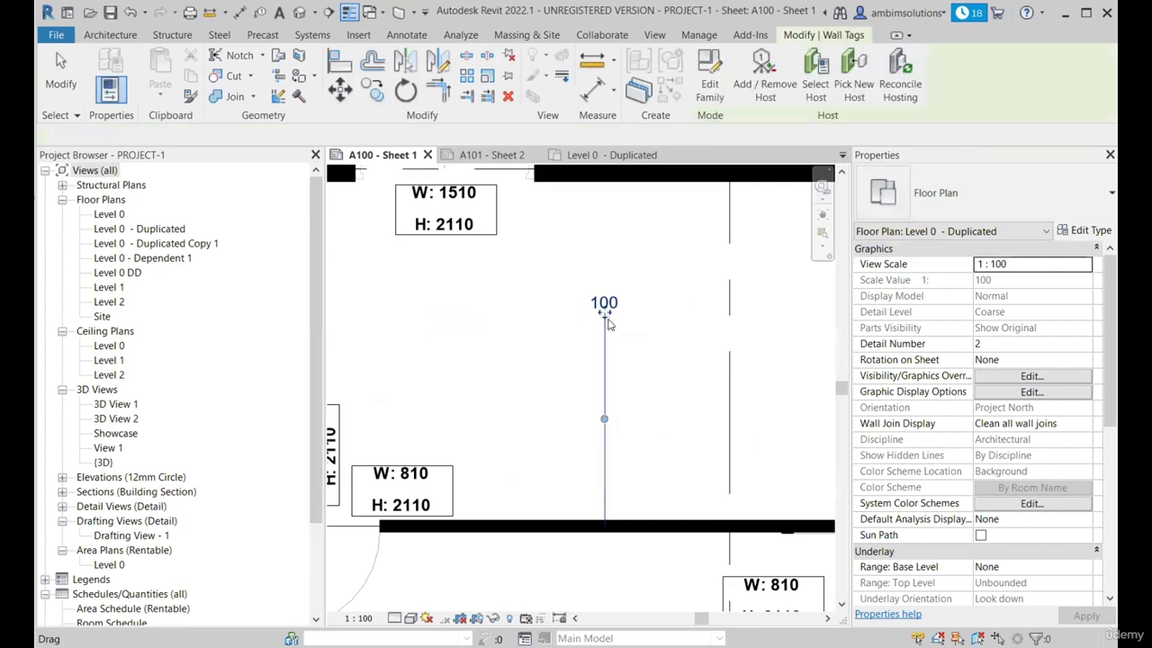
left_click_drag(609, 427, 609, 418)
scroll(618, 440, "up", 2)
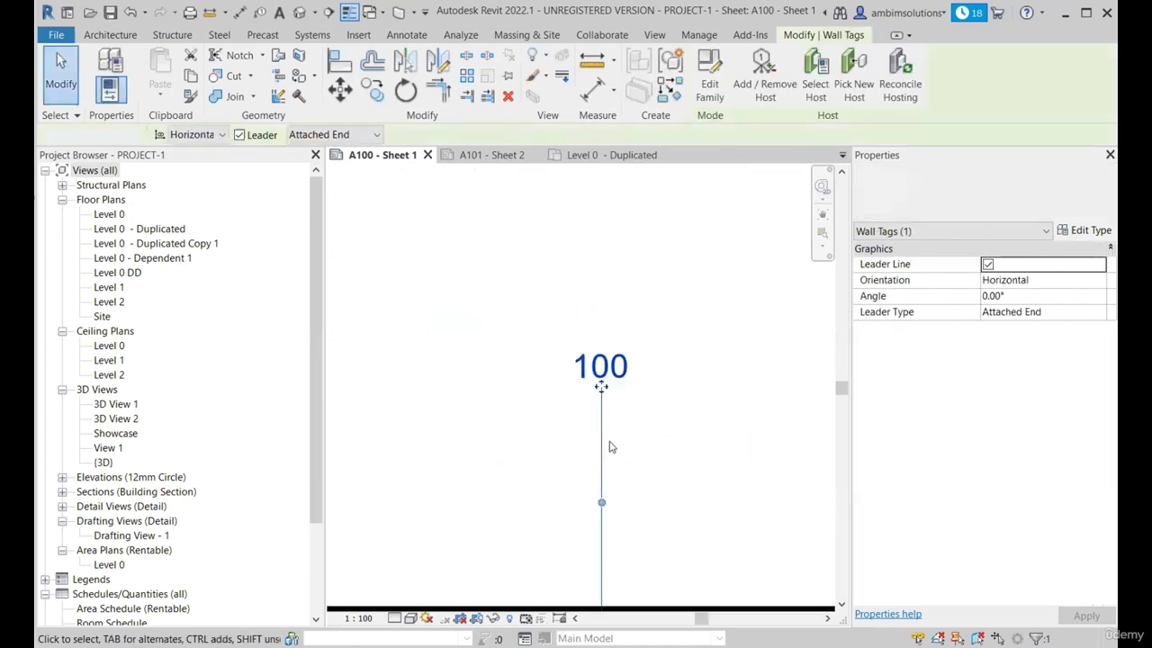
mouse_move(617, 488)
left_mouse_down()
mouse_move(602, 415)
mouse_move(600, 502)
left_mouse_up()
scroll(587, 432, "down", 2)
scroll(599, 482, "down", 2)
key("Delete")
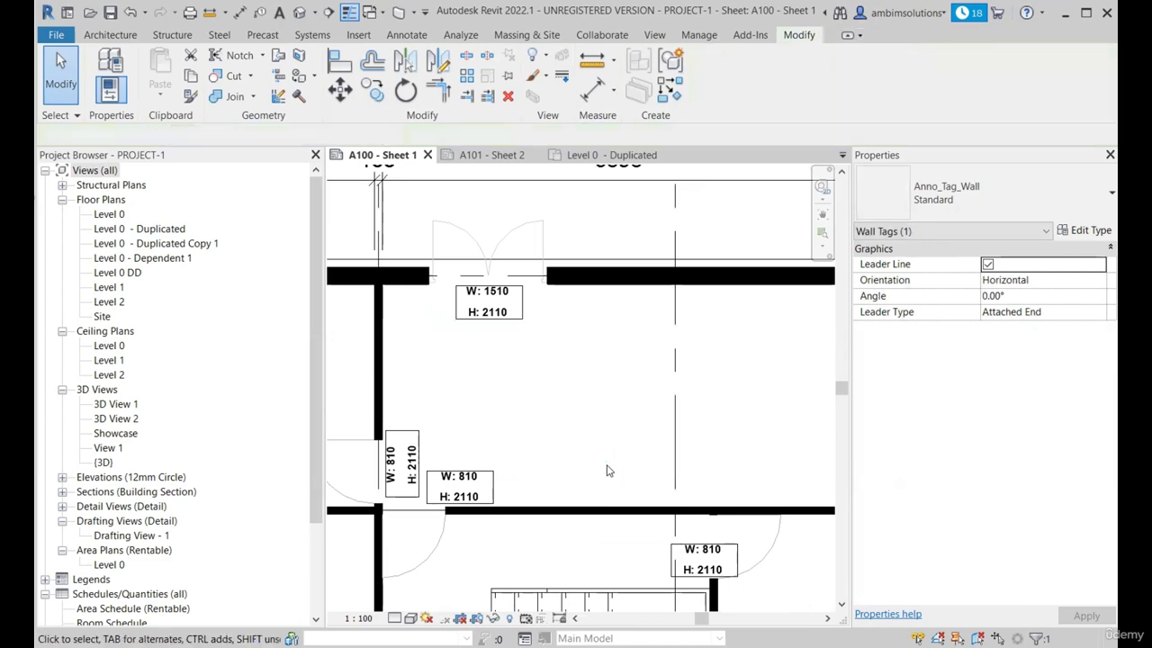
Tag all untagged walls in the view with Anno_Tag_Wall : Standard, using leaders of length 5.
scroll(621, 447, "down", 2)
scroll(441, 461, "down", 1)
middle_click_drag(441, 461, 548, 413)
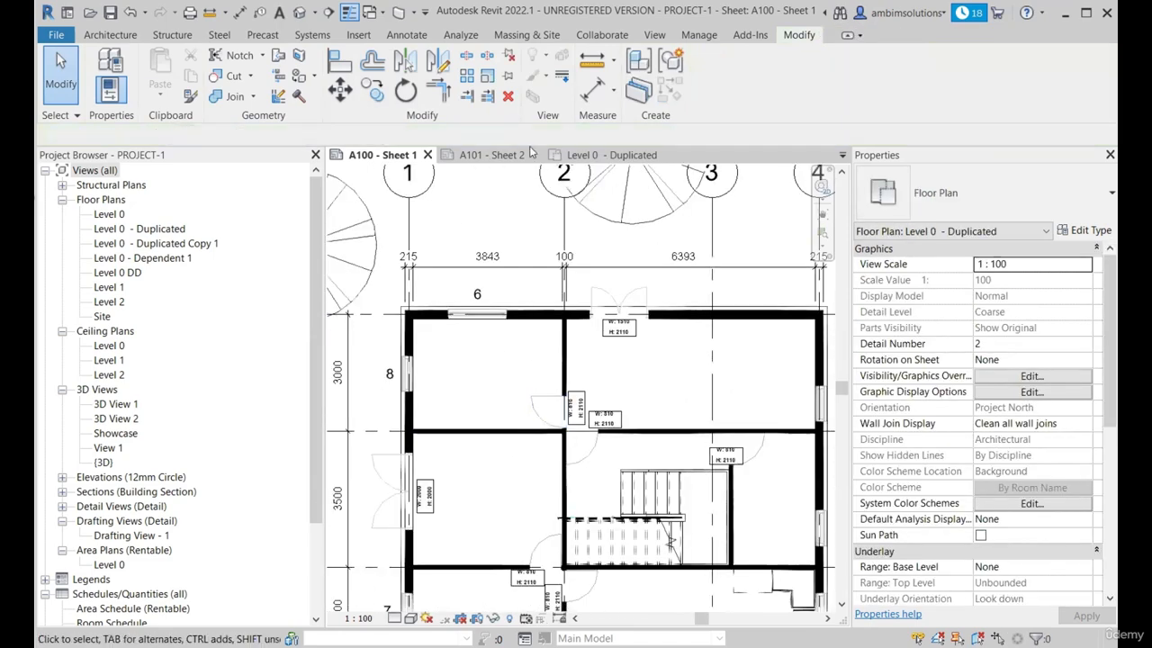
left_click(407, 34)
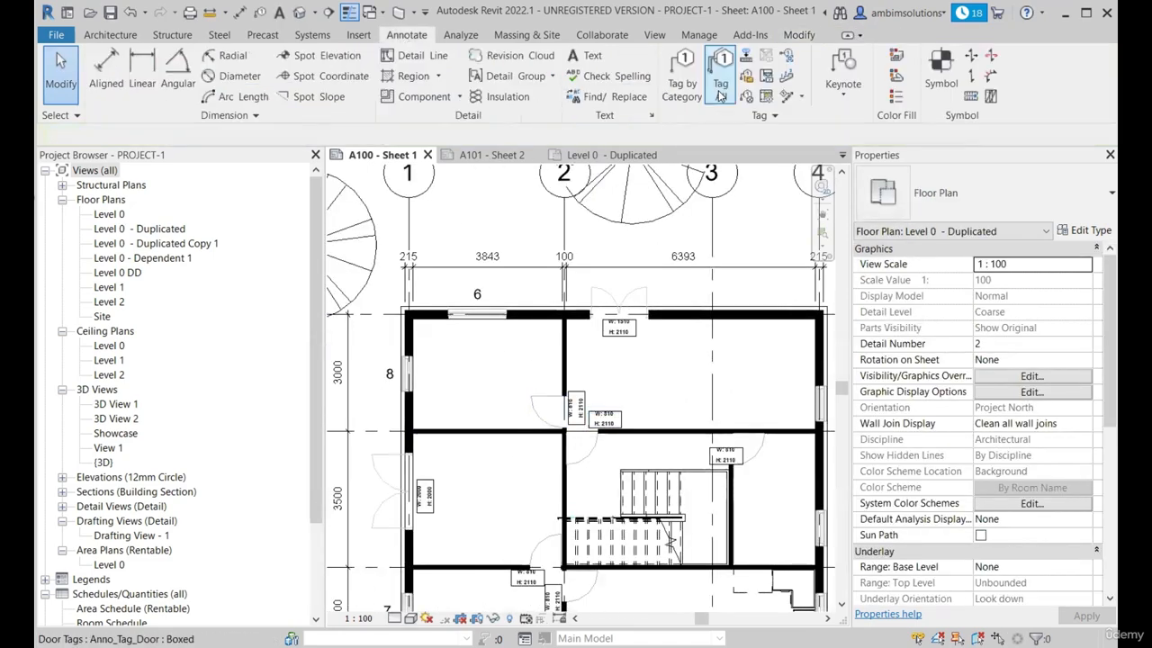
left_click(720, 81)
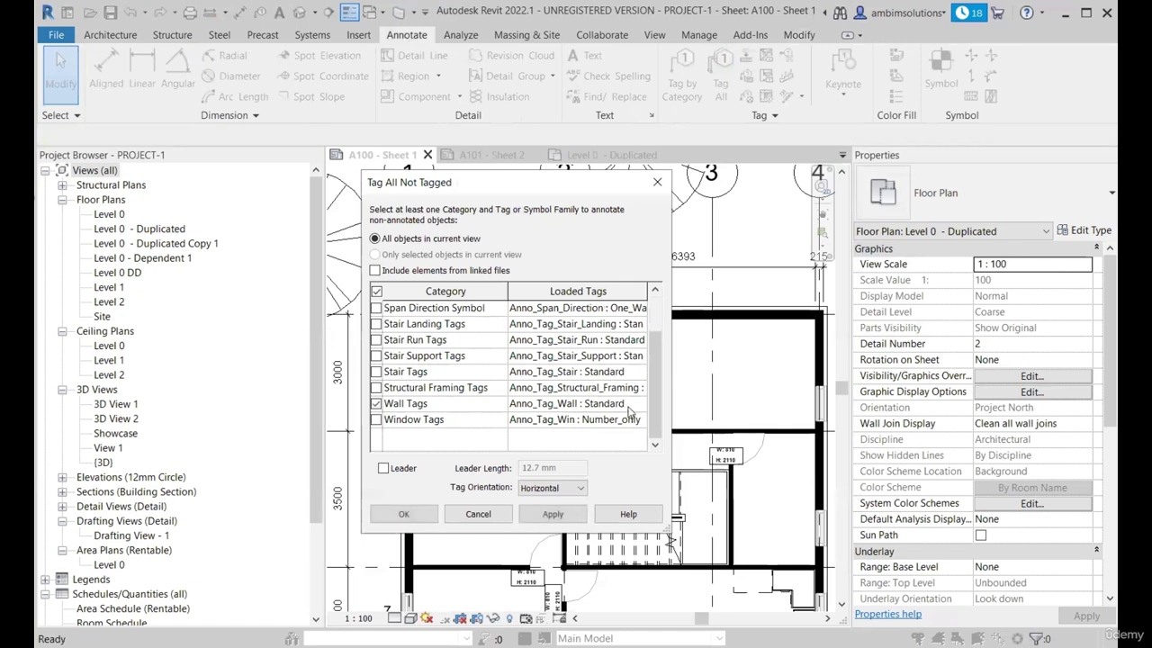
left_click(630, 412)
left_click(383, 469)
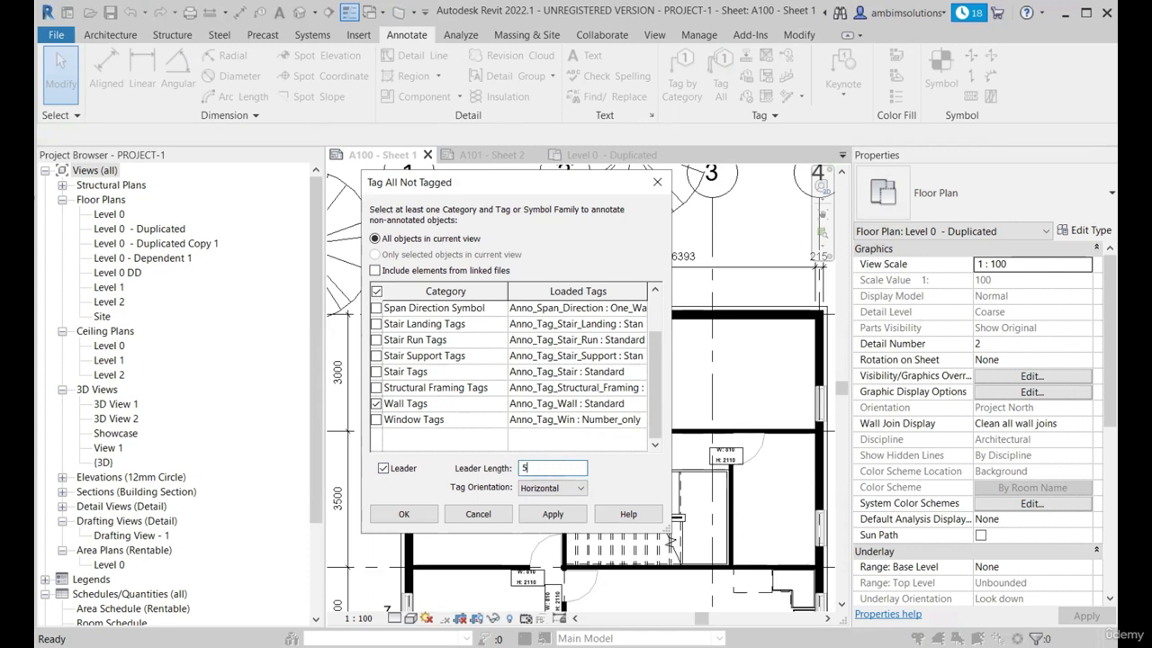
left_click(404, 514)
Move the horizontal interior wall's width tag along the wall, clear of the W: 810 door tag.
scroll(517, 333, "up", 5)
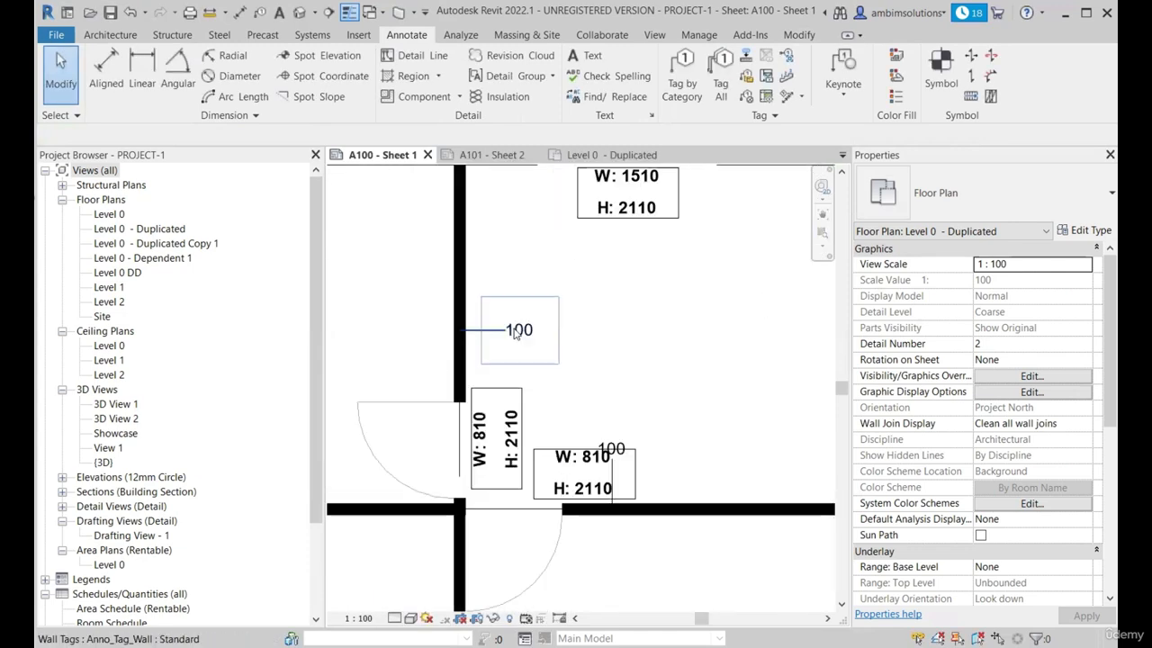
left_click(628, 440)
left_click_drag(703, 458, 703, 458)
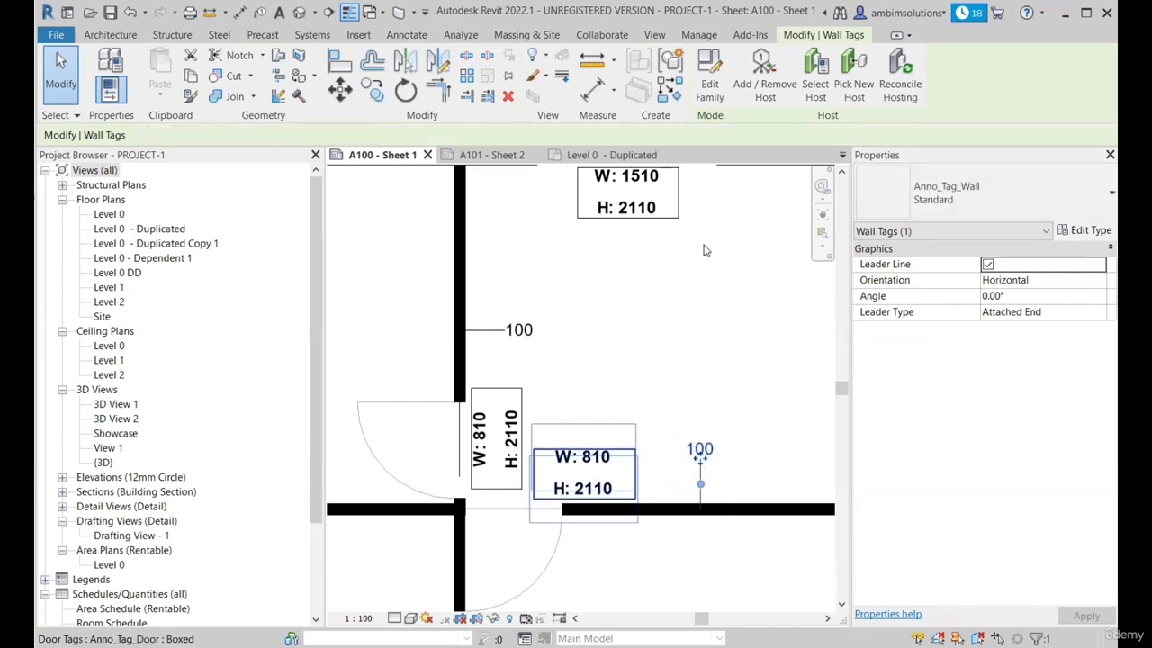
Move the top exterior wall's width tag off the double door to the solid wall beside it, inside the room.
scroll(703, 458, "down", 5)
scroll(617, 393, "up", 6)
left_click(605, 383)
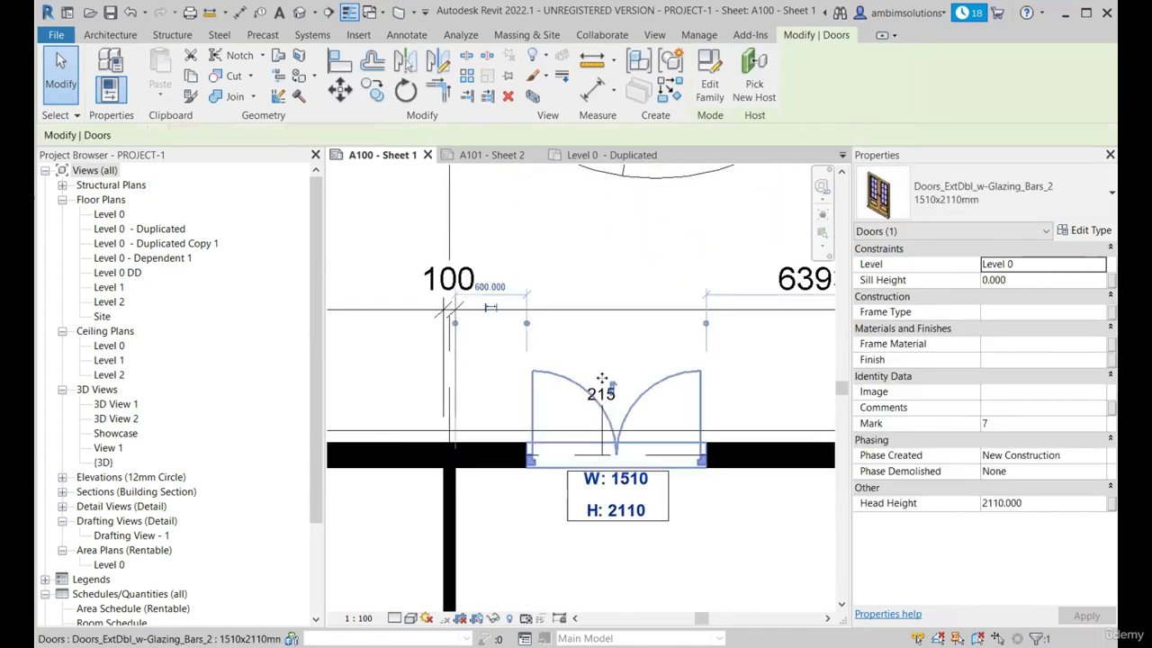
scroll(605, 404, "up", 2)
key("Escape")
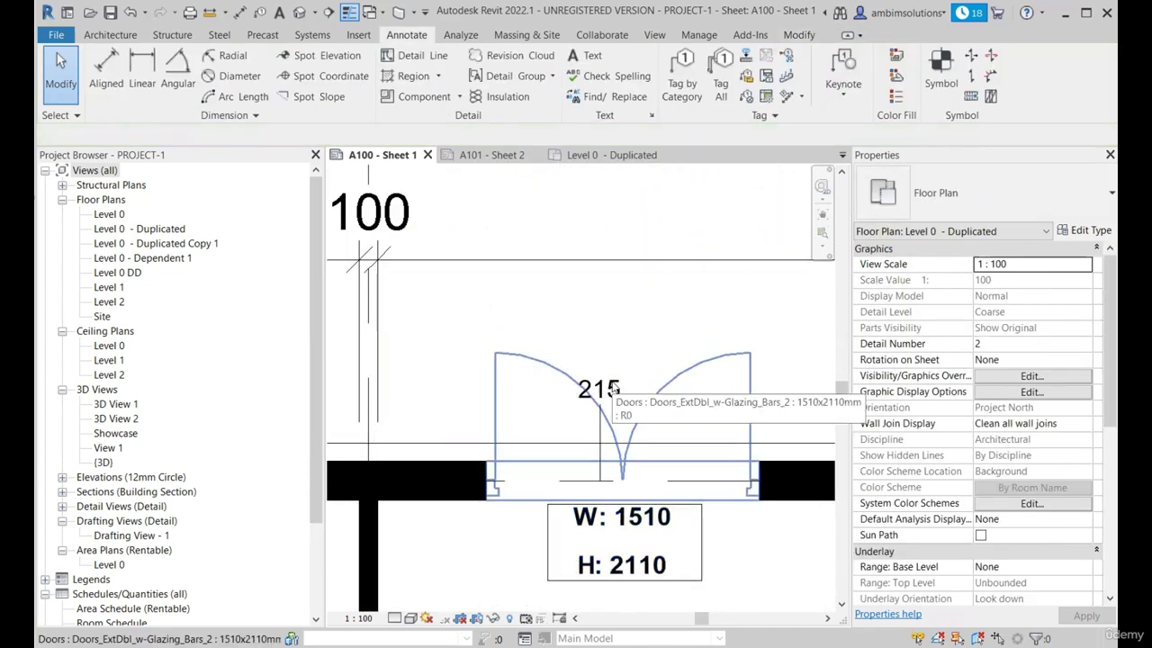
scroll(556, 404, "down", 1)
left_click(589, 407)
left_click_drag(589, 406, 755, 448)
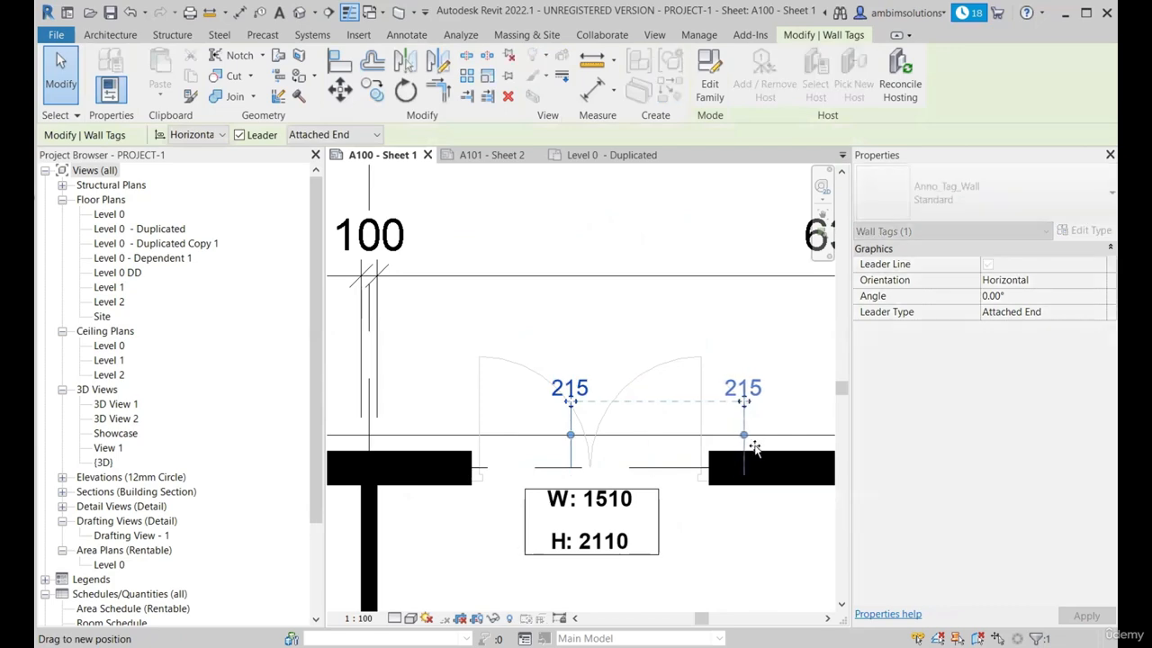
left_click_drag(762, 557, 763, 554)
scroll(759, 462, "down", 3)
key("Escape")
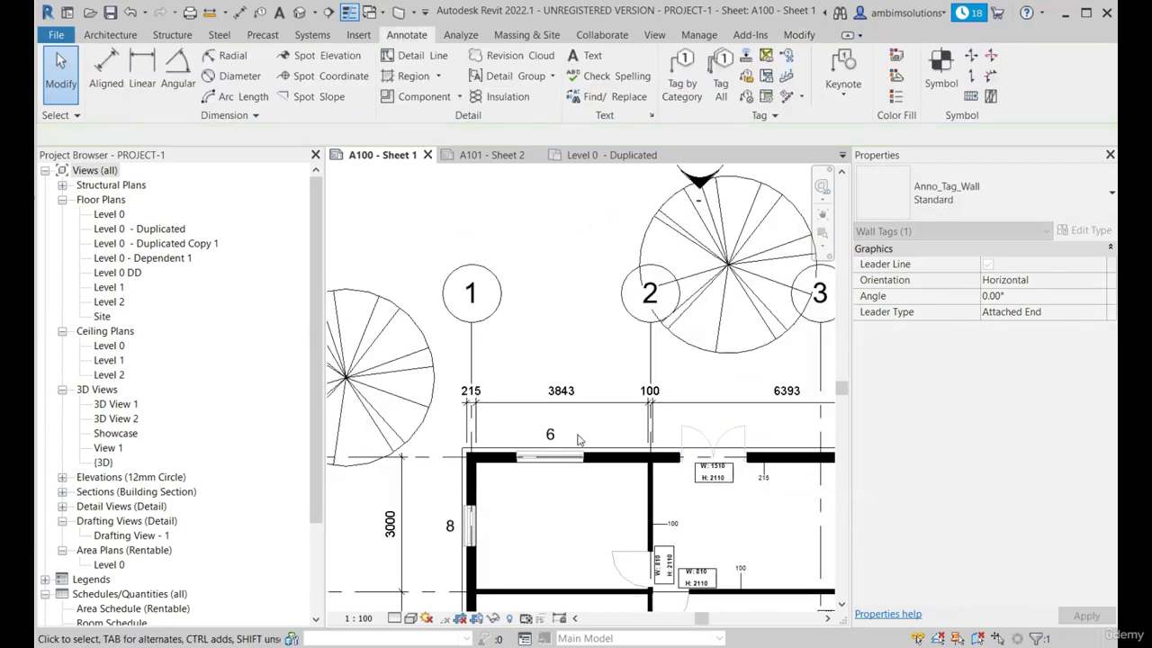
Move the exterior wall's width tag near grid 1 away from the 2000 mm door swing, into the room above the door tag.
scroll(554, 515, "up", 1)
middle_click_drag(555, 515, 563, 384)
middle_click_drag(447, 531, 505, 306)
scroll(504, 306, "down", 1)
scroll(505, 302, "up", 5)
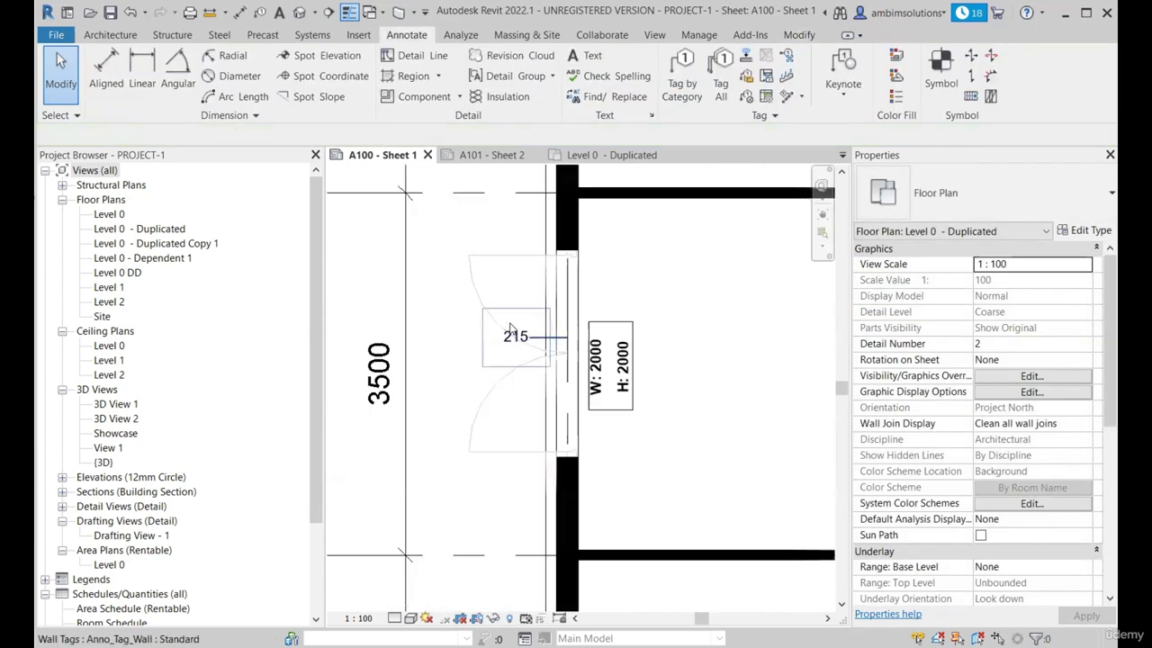
left_click(519, 331)
left_click_drag(519, 330, 642, 225)
key("Escape")
scroll(565, 325, "down", 4)
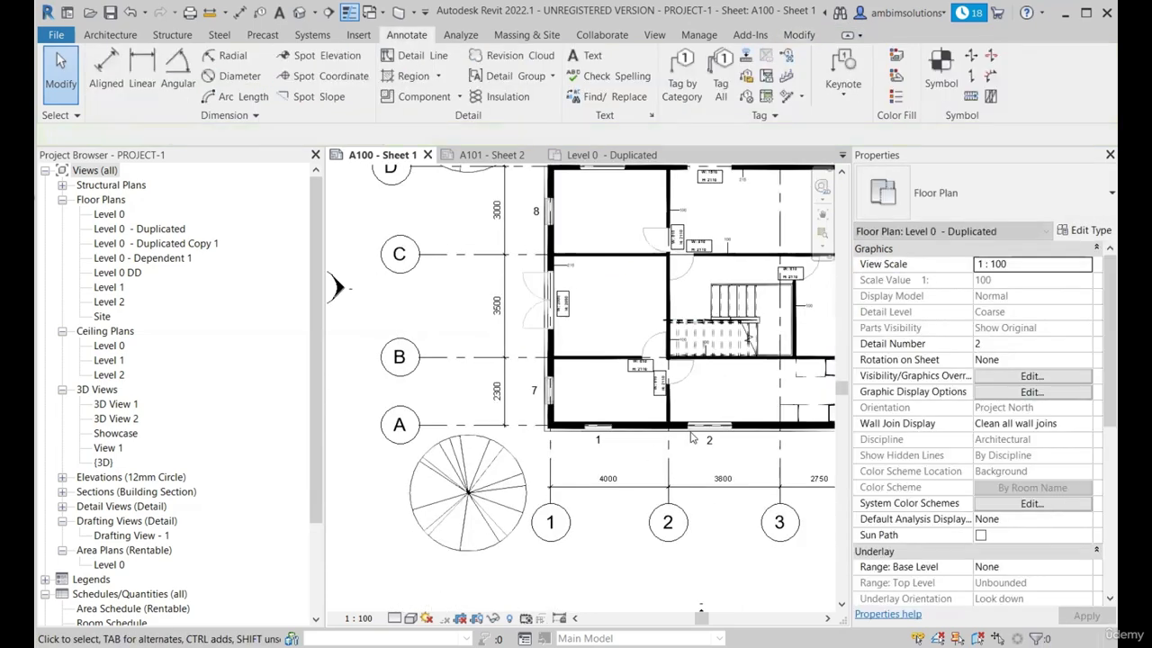
Examine the placement of the wall width tags across the ground floor plan.
scroll(695, 378, "down", 1)
scroll(638, 264, "up", 3)
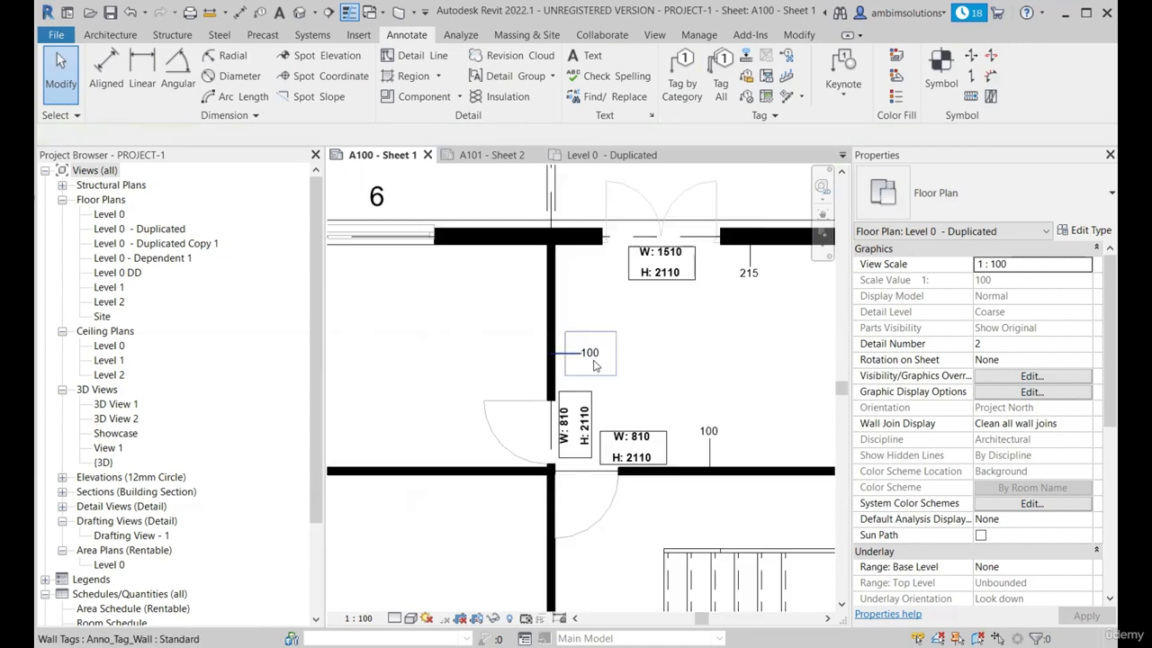
left_click(595, 362)
scroll(600, 368, "up", 4)
scroll(597, 378, "down", 4)
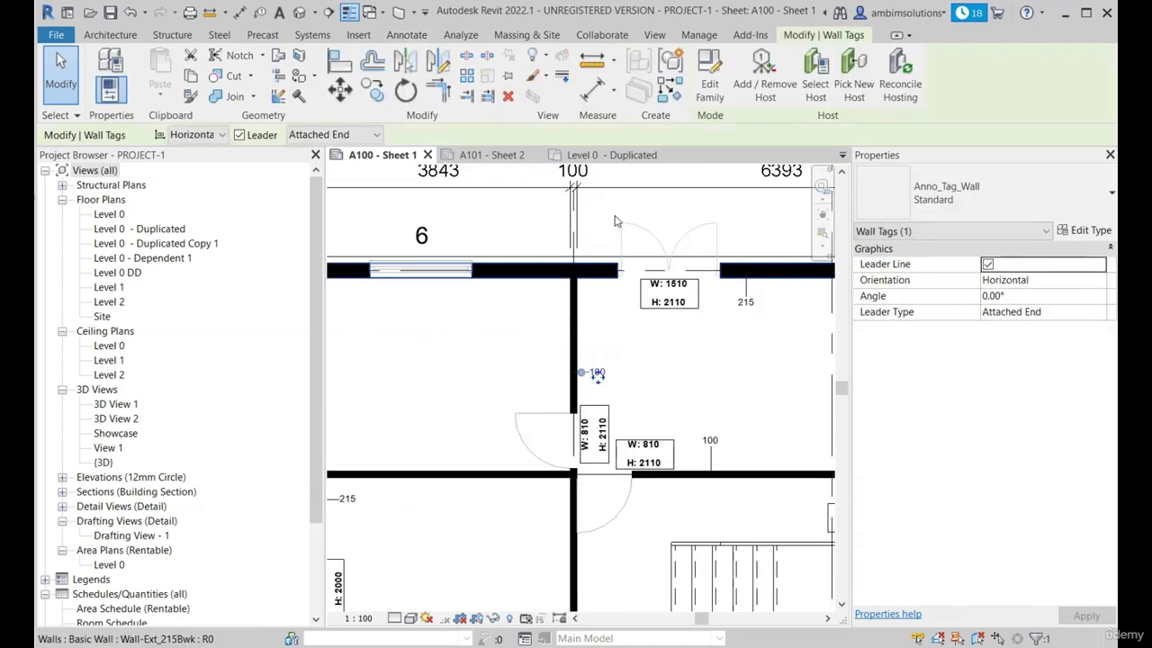
key("Escape")
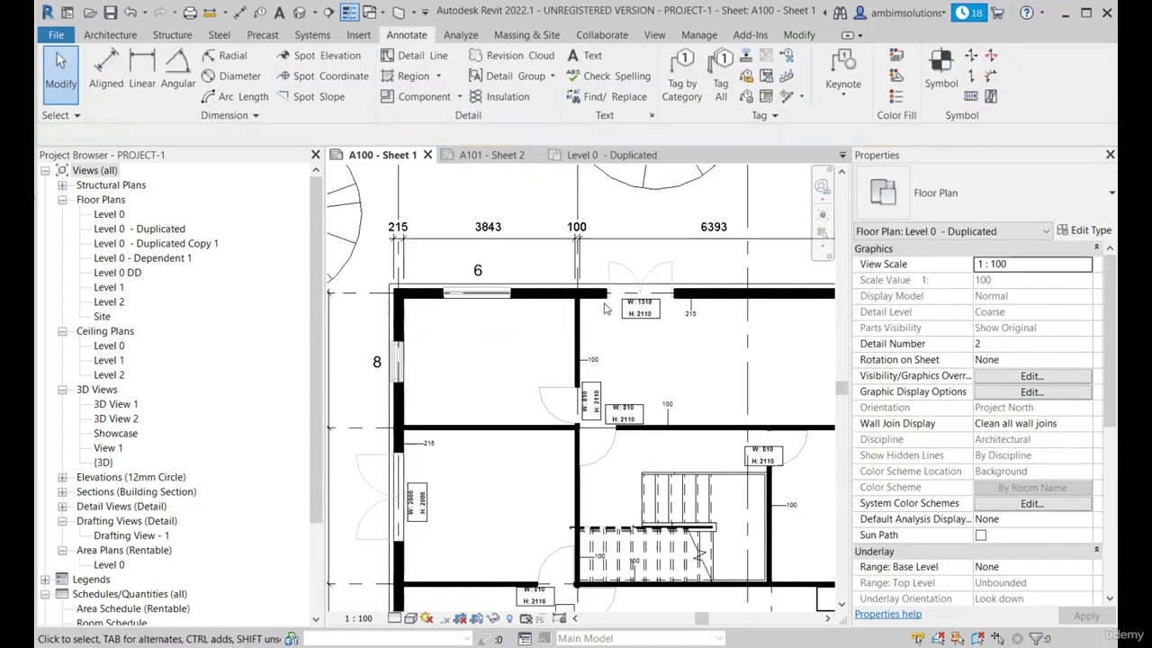
scroll(594, 316, "down", 2)
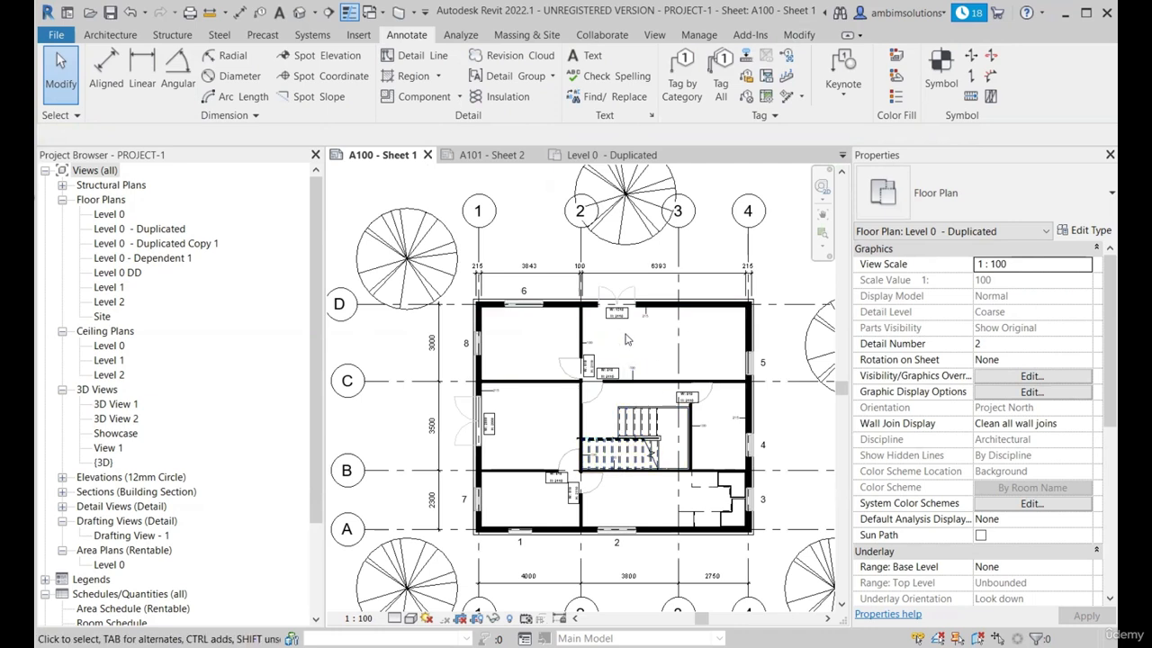
scroll(582, 355, "down", 2)
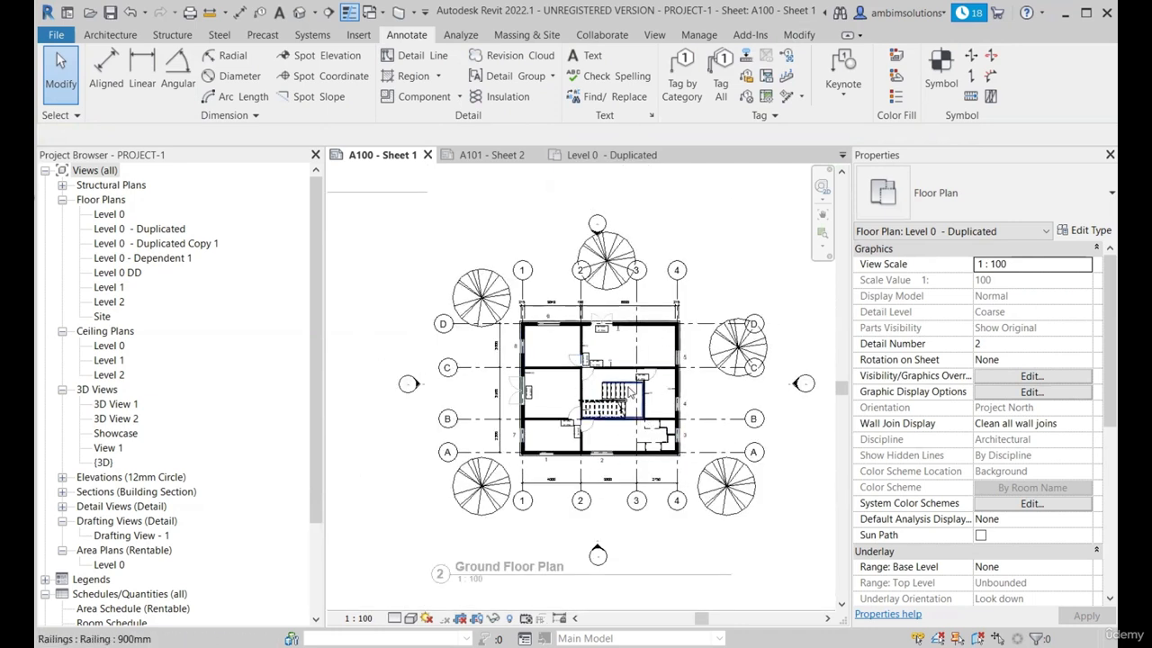